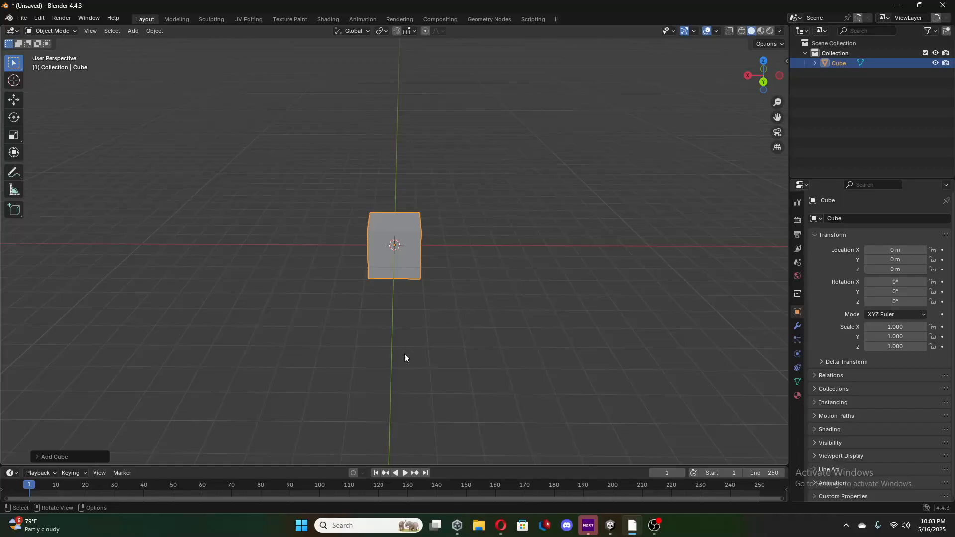
{"action": "middle_click_drag", "start_coordinate": [405, 354], "coordinate": [452, 171]}
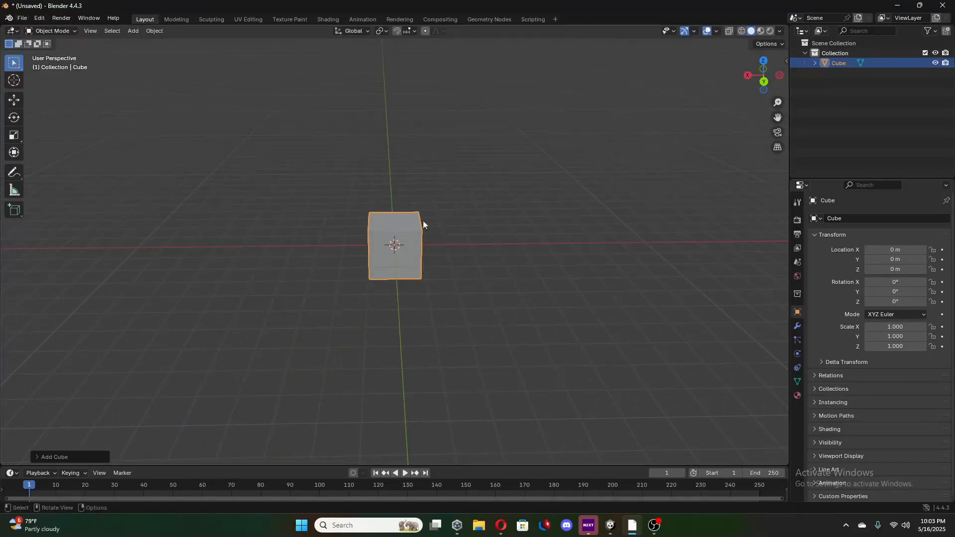
{"action": "mouse_move", "coordinate": [424, 222]}
{"action": "middle_mouse_down"}
{"action": "mouse_move", "coordinate": [440, 229]}
{"action": "mouse_move", "coordinate": [436, 187]}
{"action": "mouse_move", "coordinate": [440, 222]}
{"action": "middle_mouse_up"}
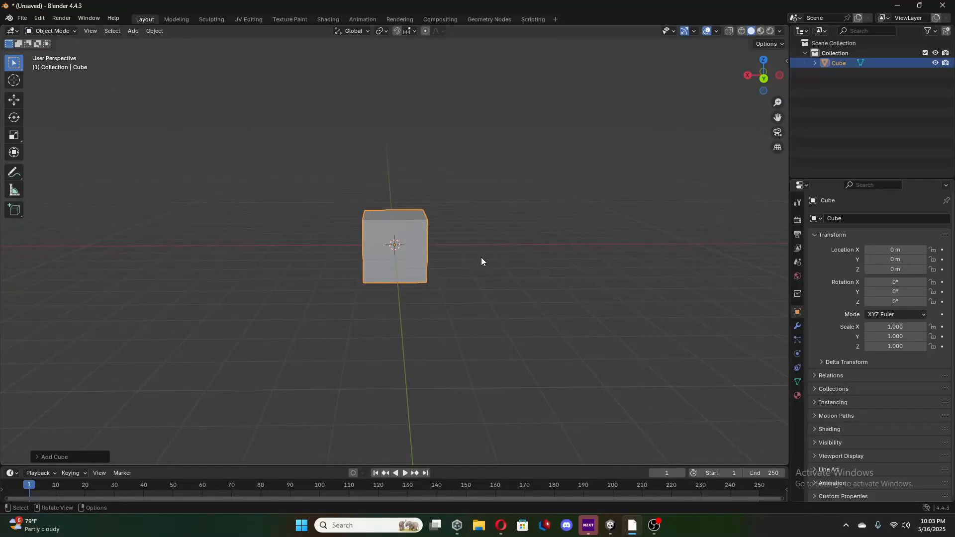
{"action": "middle_click_drag", "start_coordinate": [481, 258], "coordinate": [493, 233]}
{"action": "right_click", "coordinate": [363, 145]}
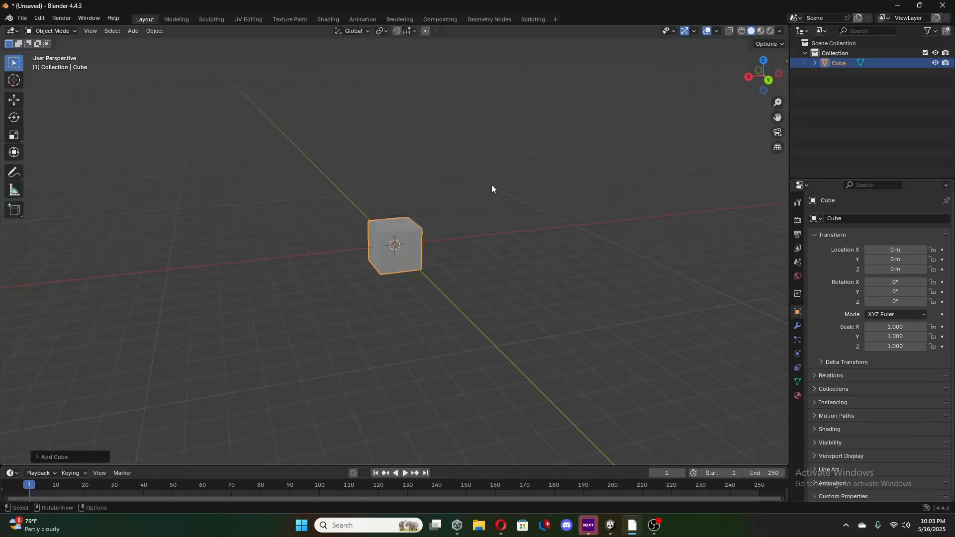
{"action": "middle_click_drag", "start_coordinate": [491, 184], "coordinate": [456, 186]}
Select everything in the scene and delete the existing cube.
{"action": "left_click", "coordinate": [446, 247]}
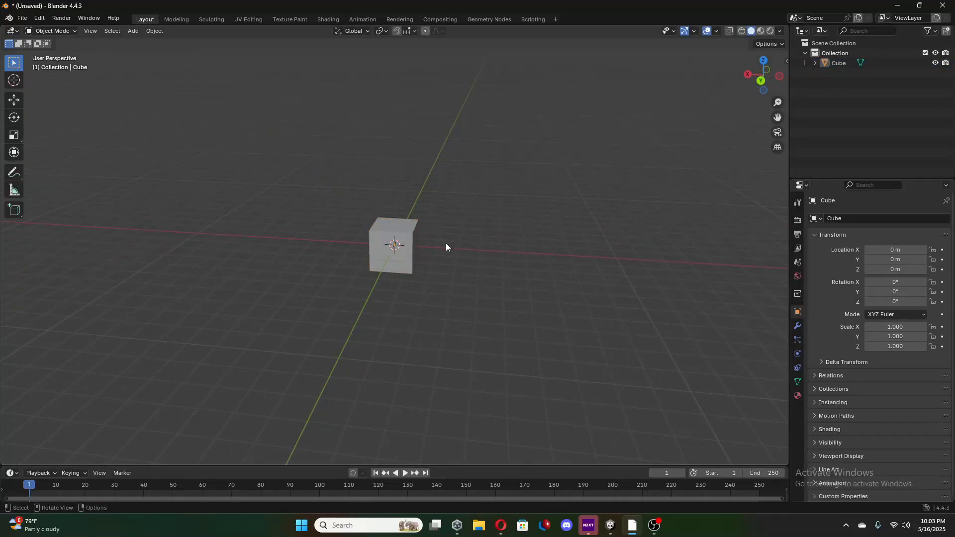
{"action": "key", "text": "a"}
{"action": "right_click", "coordinate": [506, 215]}
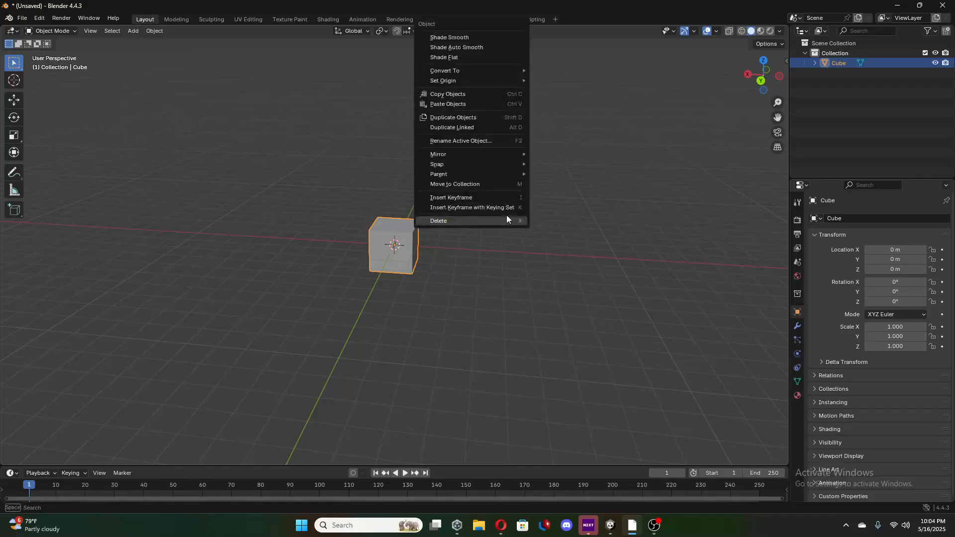
{"action": "left_click", "coordinate": [475, 220]}
Add a new cube mesh at the world origin.
{"action": "middle_click_drag", "start_coordinate": [425, 285], "coordinate": [431, 284]}
{"action": "key", "text": "shift+a"}
{"action": "mouse_move", "coordinate": [430, 284]}
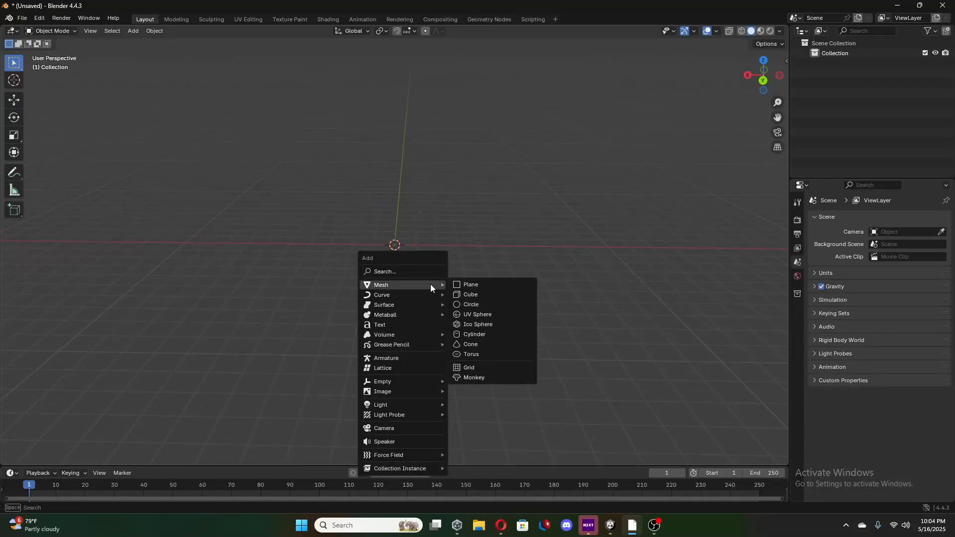
{"action": "left_click", "coordinate": [472, 294]}
{"action": "middle_click_drag", "start_coordinate": [415, 278], "coordinate": [471, 274]}
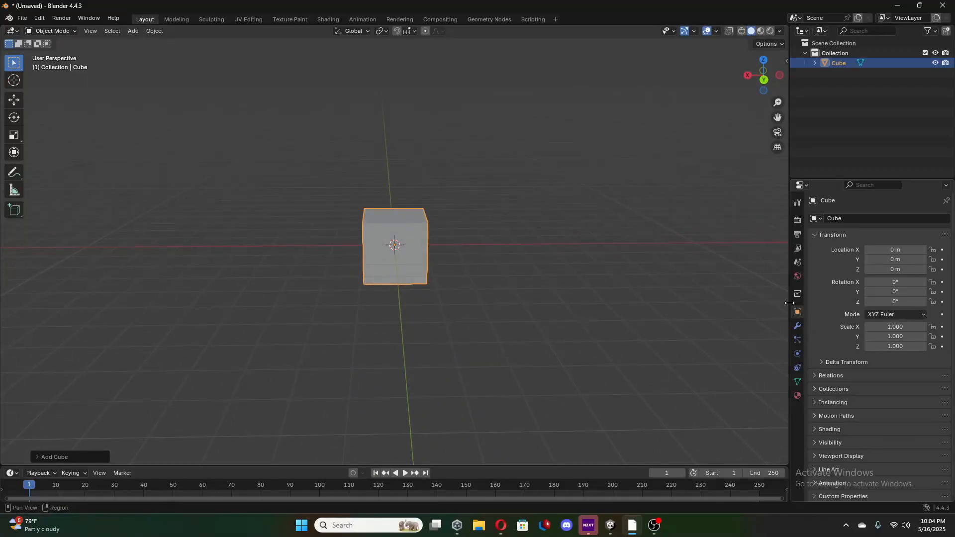
Add a Subdivision Surface modifier to the cube and apply it at its default levels.
{"action": "left_click", "coordinate": [798, 328]}
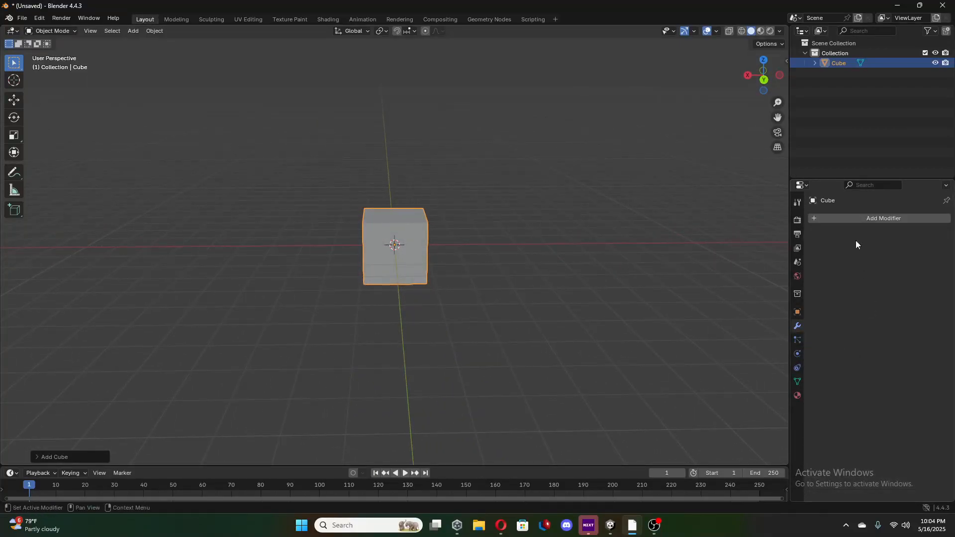
{"action": "left_click", "coordinate": [861, 220]}
{"action": "mouse_move", "coordinate": [834, 264]}
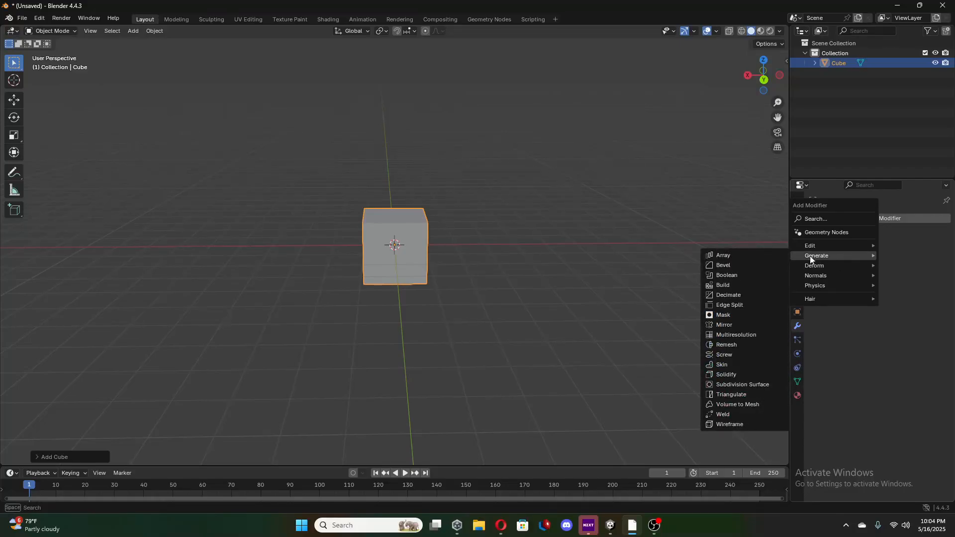
{"action": "left_click", "coordinate": [748, 389]}
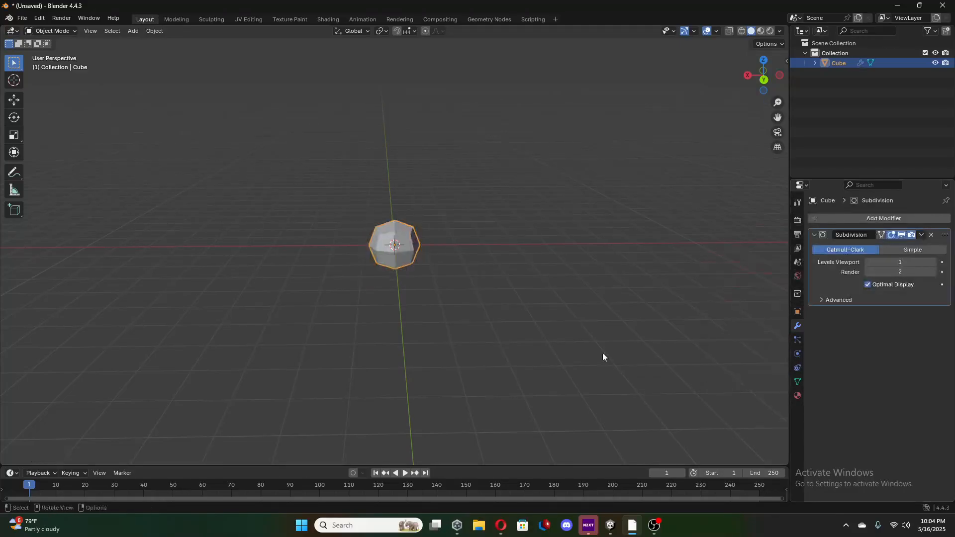
{"action": "left_click", "coordinate": [920, 235]}
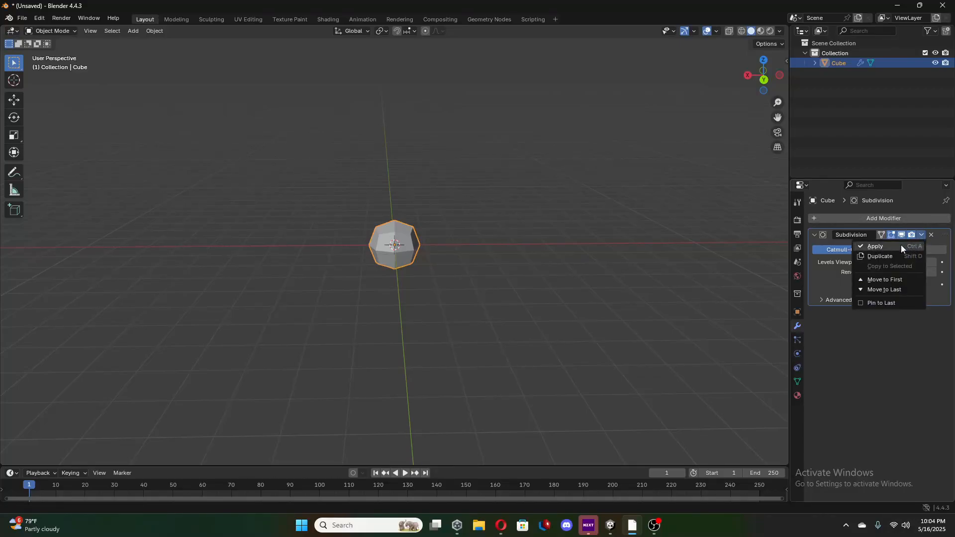
{"action": "left_click", "coordinate": [900, 245]}
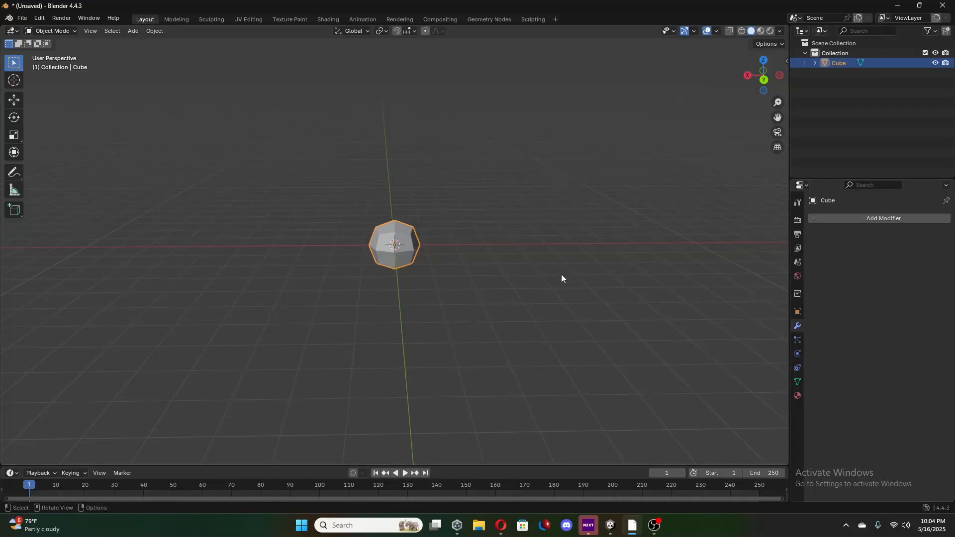
Enter Edit Mode on the subdivided cube and select the single vertex in the middle of its Y-facing side.
{"action": "scroll", "coordinate": [558, 277], "scroll_direction": "up", "scroll_amount": 4}
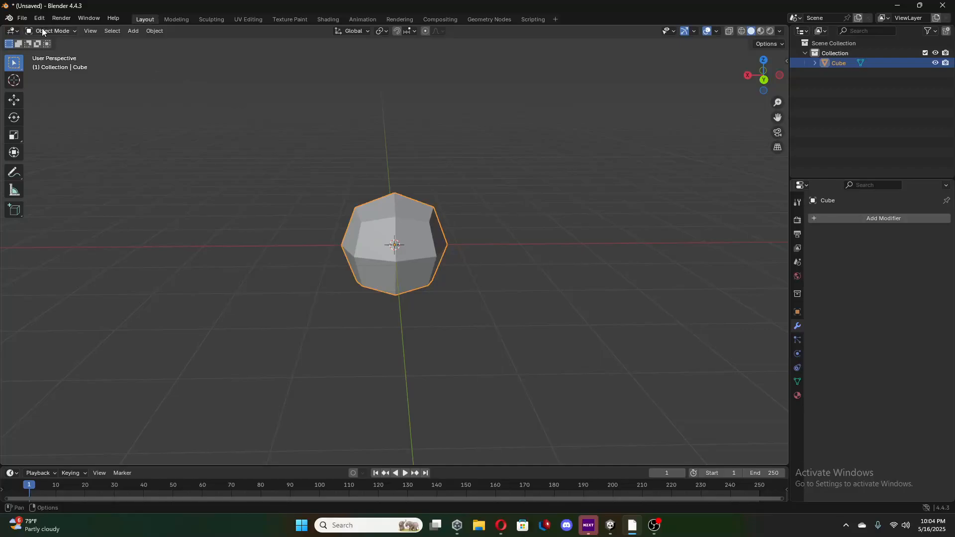
{"action": "left_click", "coordinate": [57, 31]}
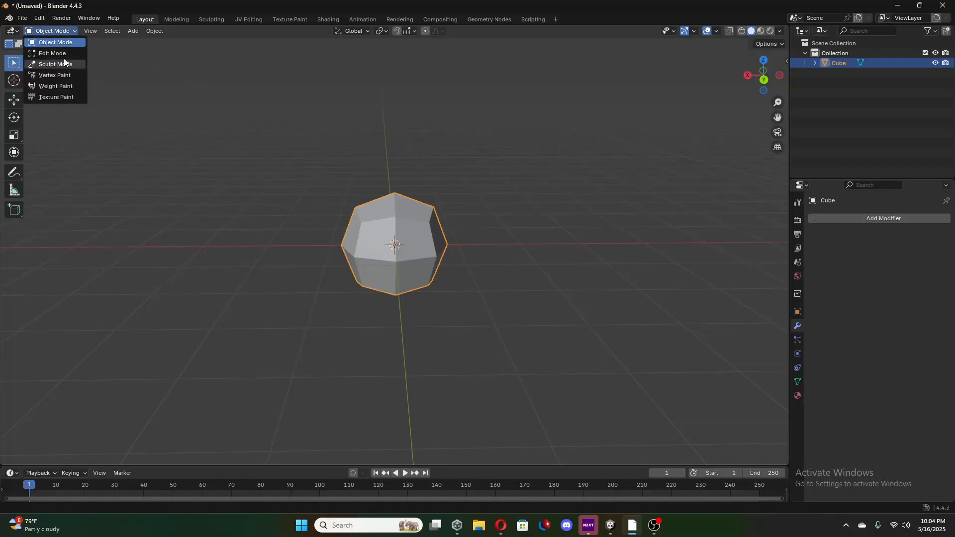
{"action": "left_click", "coordinate": [64, 53]}
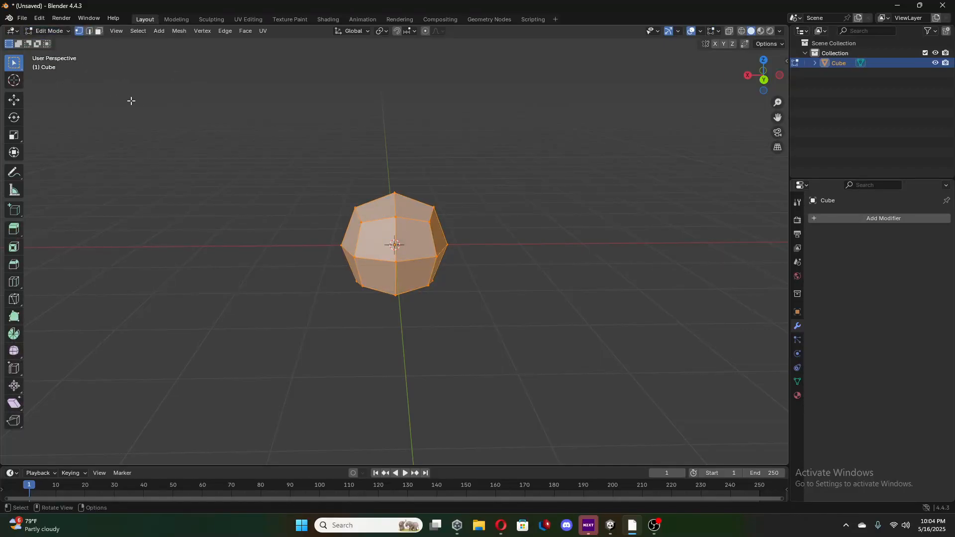
{"action": "key", "text": "Tab"}
{"action": "key", "text": "Tab"}
{"action": "mouse_move", "coordinate": [408, 270]}
{"action": "middle_mouse_down"}
{"action": "mouse_move", "coordinate": [448, 266]}
{"action": "mouse_move", "coordinate": [414, 258]}
{"action": "middle_mouse_up"}
{"action": "left_click", "coordinate": [446, 257]}
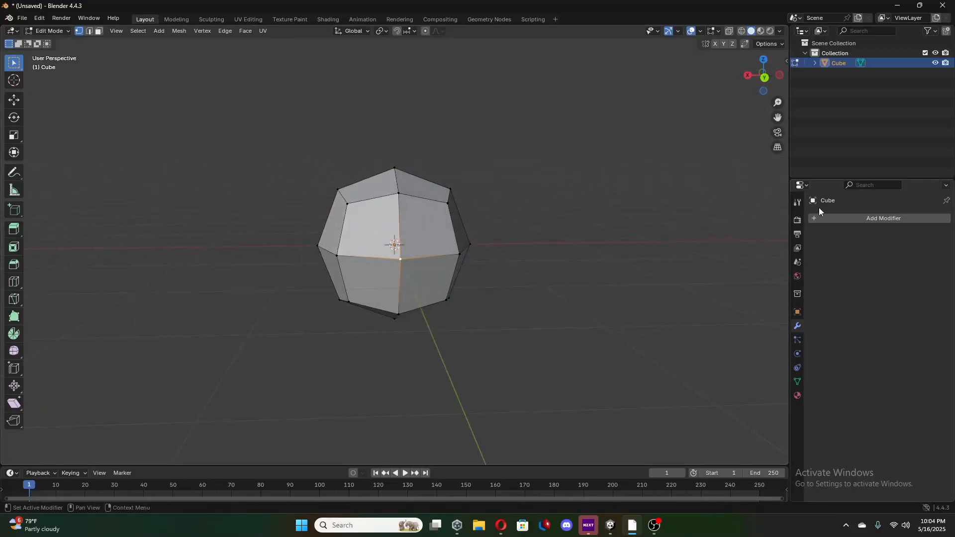
Add a second Subdivision Surface modifier to the mesh and apply it from Object Mode.
{"action": "left_click", "coordinate": [820, 218]}
{"action": "mouse_move", "coordinate": [825, 220]}
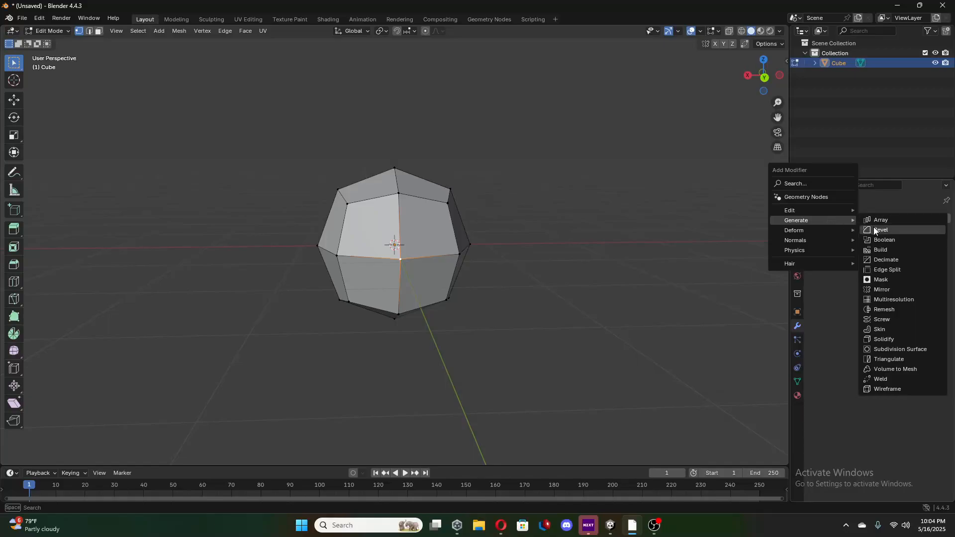
{"action": "left_click", "coordinate": [912, 349]}
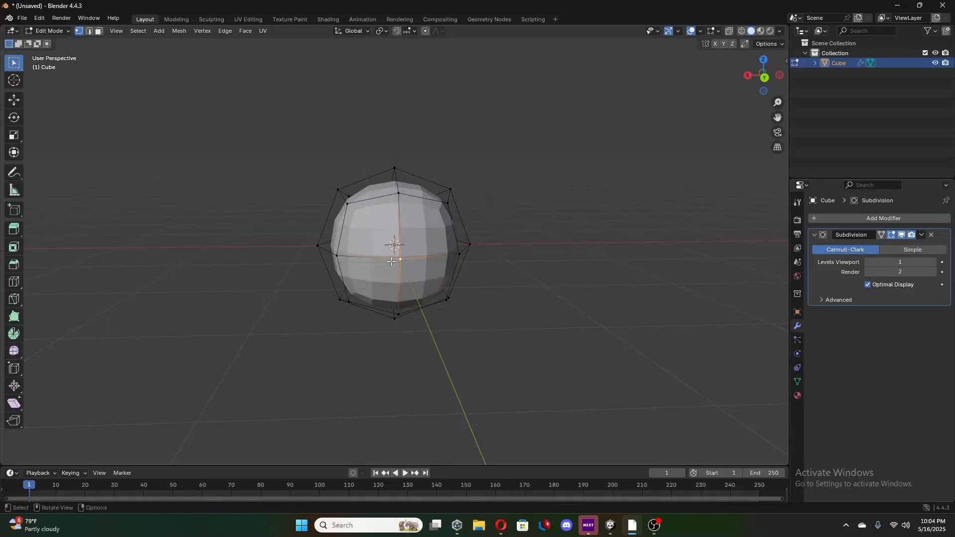
{"action": "middle_click_drag", "start_coordinate": [391, 261], "coordinate": [512, 260]}
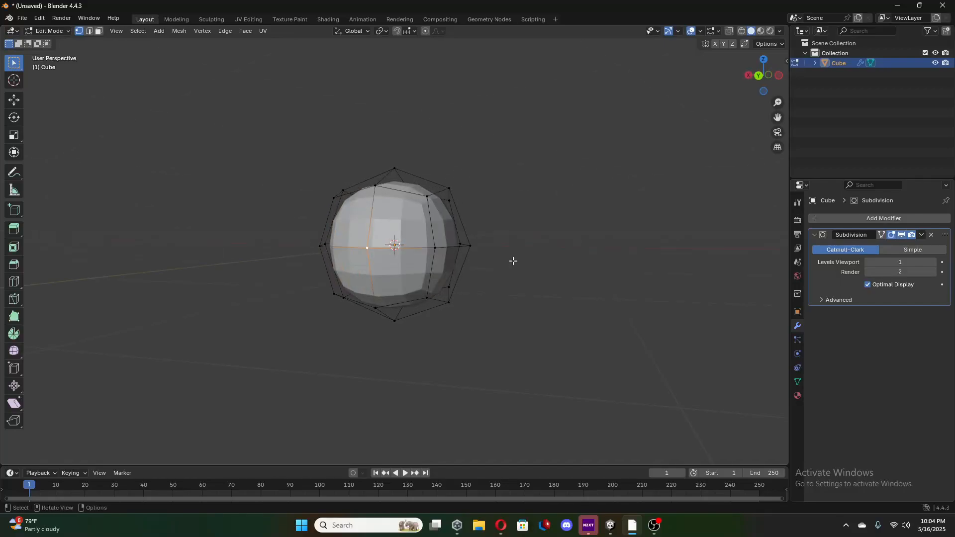
{"action": "left_click", "coordinate": [922, 235]}
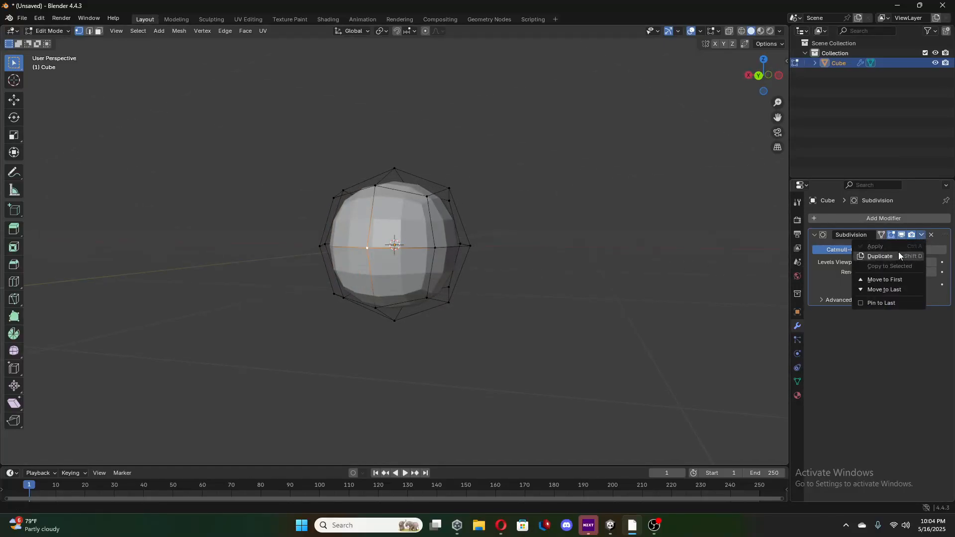
{"action": "key", "text": "Tab"}
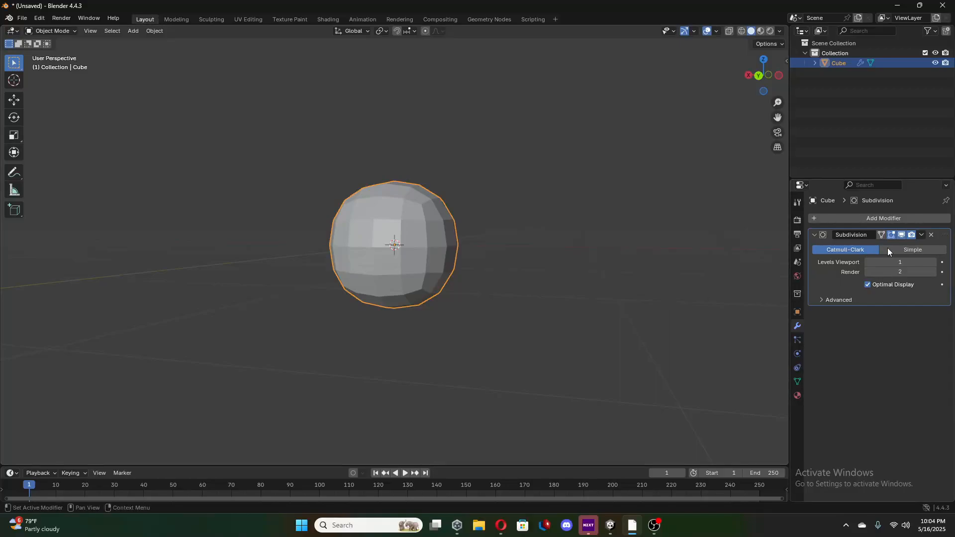
{"action": "left_click", "coordinate": [922, 235]}
{"action": "left_click", "coordinate": [900, 250]}
Undo the second subdivision and return to Edit Mode on the once-subdivided mesh.
{"action": "key", "text": "ctrl+z"}
{"action": "key", "text": "ctrl+a"}
{"action": "key", "text": "Tab"}
{"action": "middle_click_drag", "start_coordinate": [665, 277], "coordinate": [462, 260]}
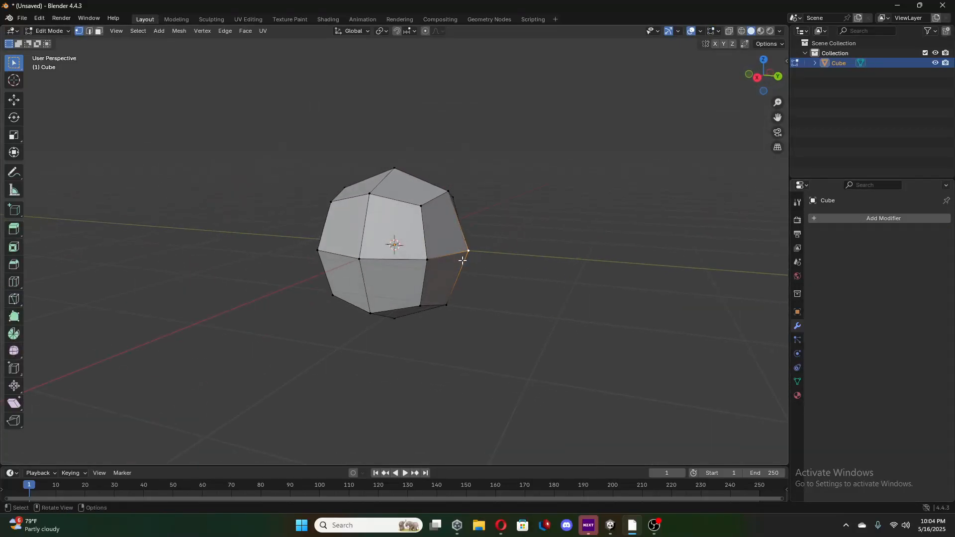
With the Move tool, pull the two outermost side vertices on the X axis inward to flatten both sides.
{"action": "left_click", "coordinate": [14, 100]}
{"action": "left_click_drag", "start_coordinate": [506, 255], "coordinate": [502, 255]}
{"action": "middle_click_drag", "start_coordinate": [503, 255], "coordinate": [330, 261]}
{"action": "left_click", "coordinate": [318, 246]}
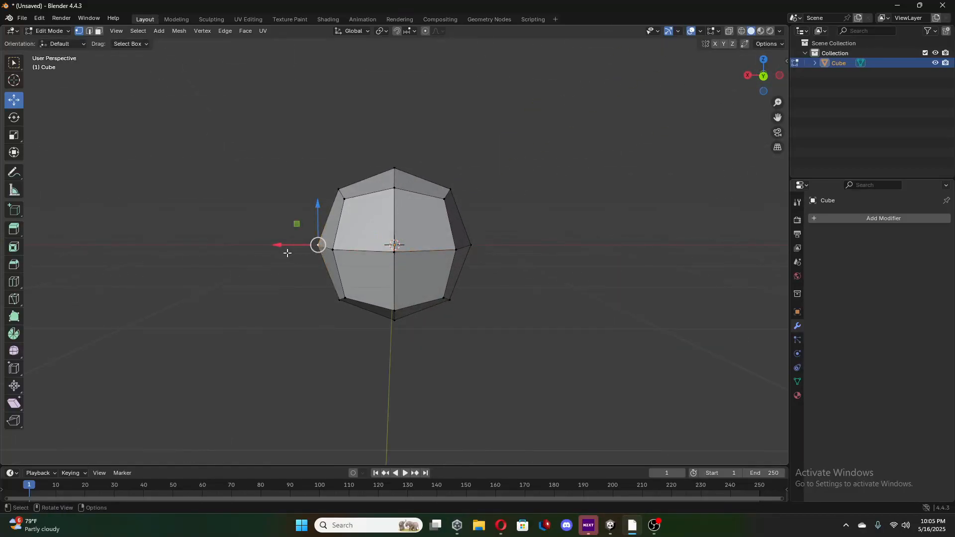
{"action": "left_click_drag", "start_coordinate": [280, 246], "coordinate": [301, 249]}
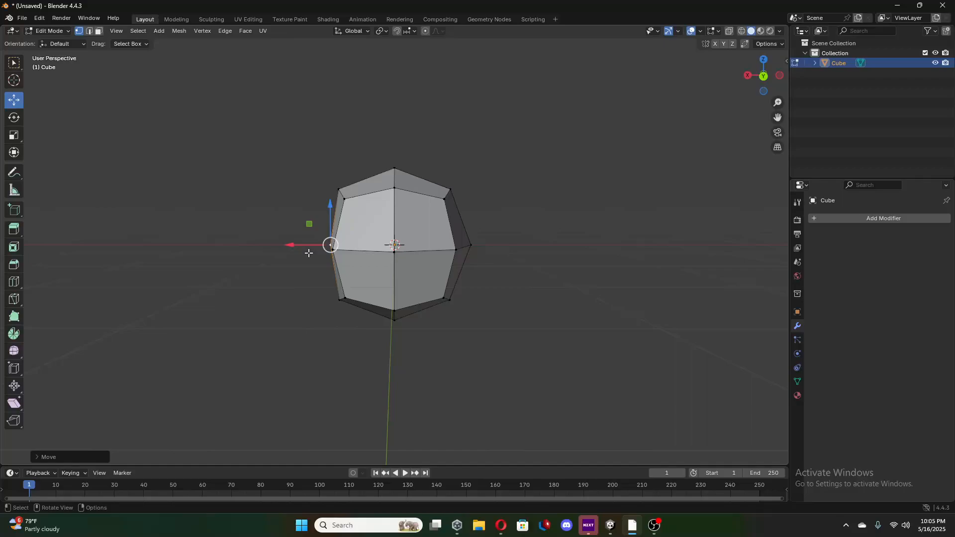
{"action": "left_click", "coordinate": [470, 246]}
{"action": "left_click_drag", "start_coordinate": [449, 245], "coordinate": [431, 257]}
{"action": "middle_click_drag", "start_coordinate": [431, 258], "coordinate": [438, 254]}
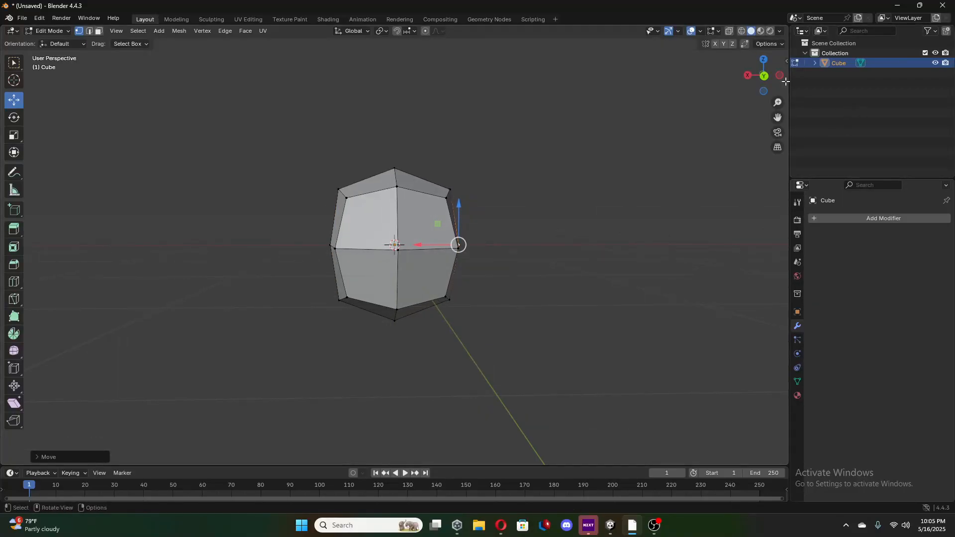
In the back orthographic view, adjust the positive-X side vertex along X to match the distance of the opposite vertex.
{"action": "left_click", "coordinate": [763, 77]}
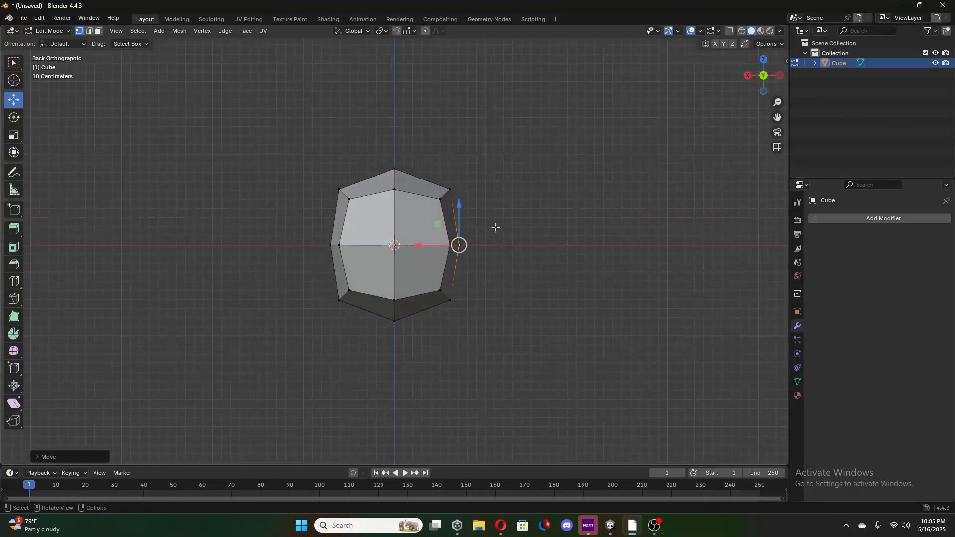
{"action": "left_click", "coordinate": [331, 245]}
{"action": "left_click_drag", "start_coordinate": [291, 245], "coordinate": [295, 245]}
{"action": "left_click", "coordinate": [462, 245]}
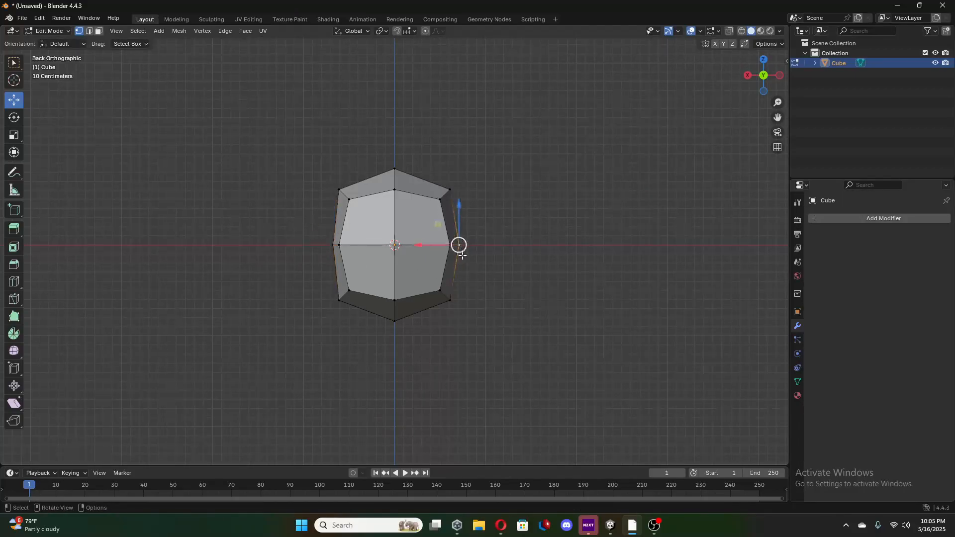
{"action": "left_click", "coordinate": [335, 245]}
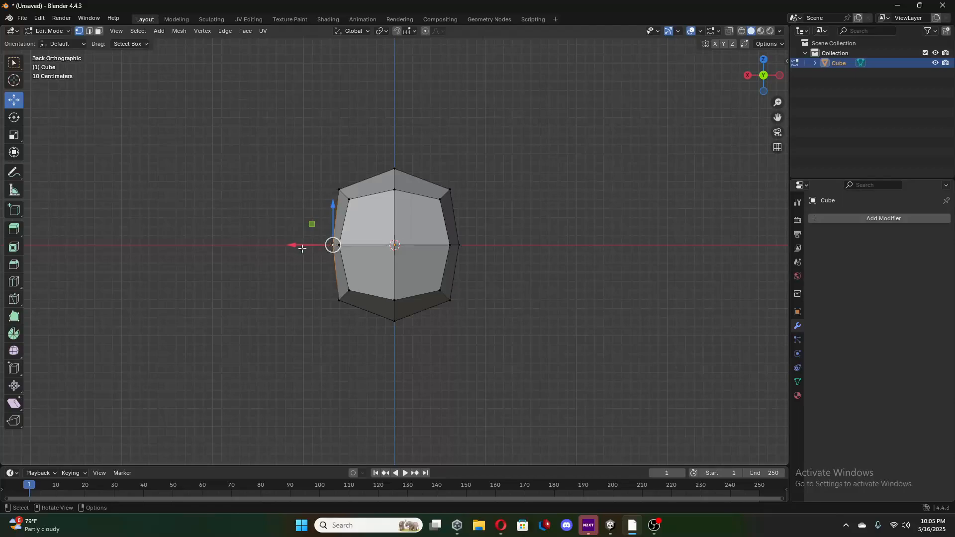
{"action": "left_click_drag", "start_coordinate": [302, 248], "coordinate": [291, 245]}
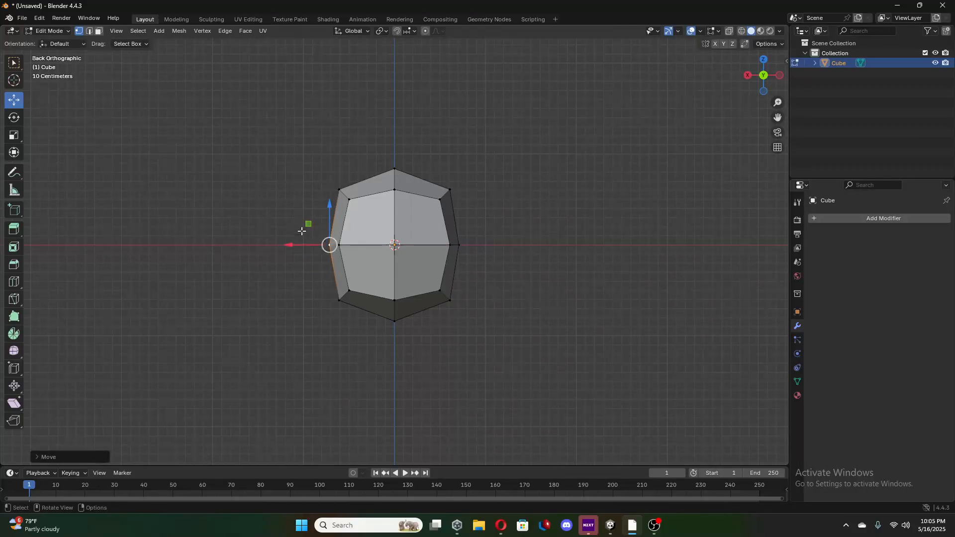
Examine the flattened mesh from several angles and in the back orthographic view.
{"action": "middle_click_drag", "start_coordinate": [552, 267], "coordinate": [386, 242]}
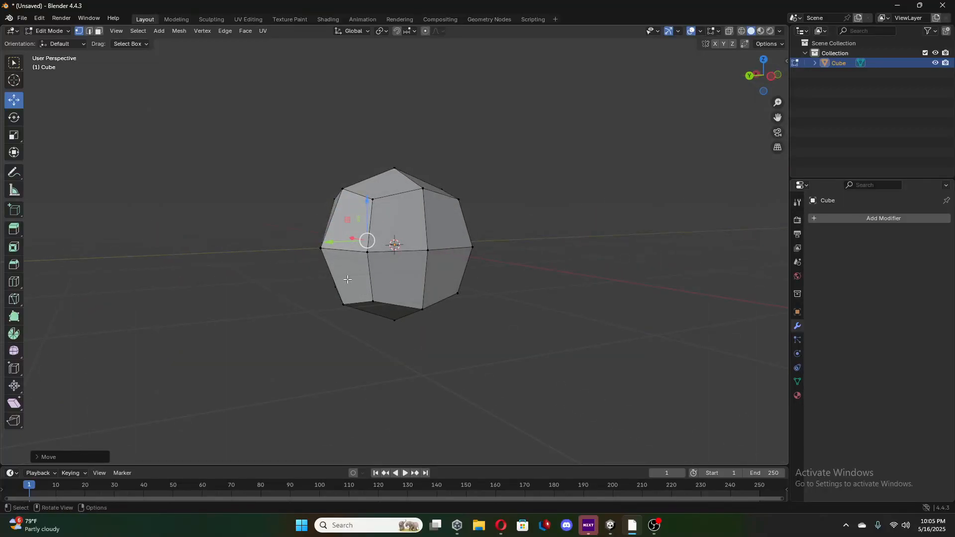
{"action": "middle_click_drag", "start_coordinate": [338, 279], "coordinate": [418, 286]}
{"action": "scroll", "coordinate": [430, 288], "scroll_direction": "down", "scroll_amount": 7}
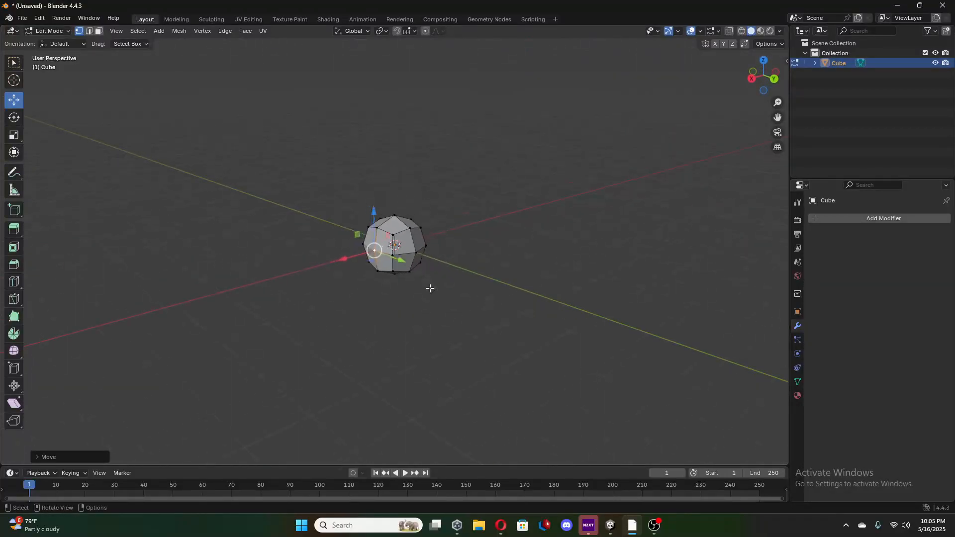
{"action": "scroll", "coordinate": [430, 288], "scroll_direction": "up", "scroll_amount": 6}
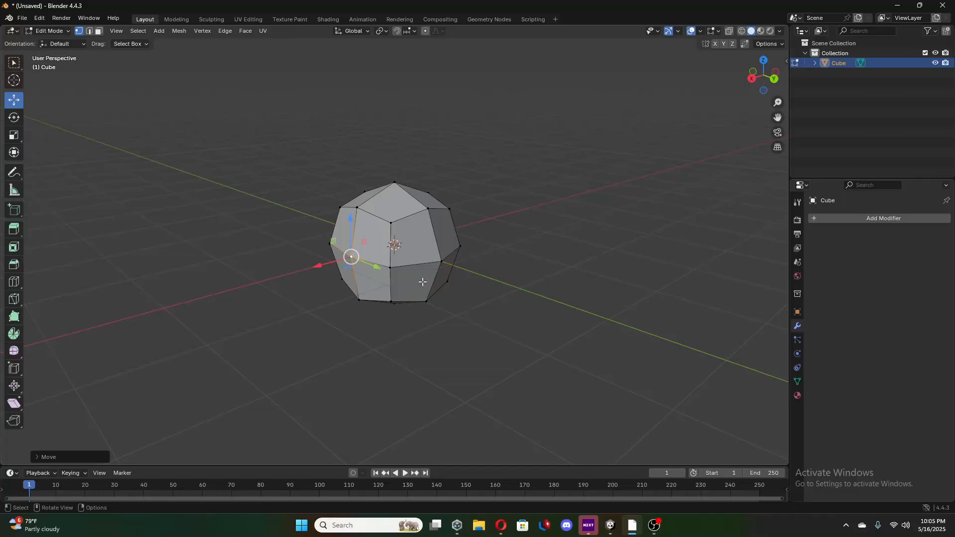
{"action": "middle_click_drag", "start_coordinate": [416, 269], "coordinate": [508, 346]}
{"action": "scroll", "coordinate": [345, 260], "scroll_direction": "down", "scroll_amount": 5}
{"action": "scroll", "coordinate": [533, 315], "scroll_direction": "up", "scroll_amount": 3}
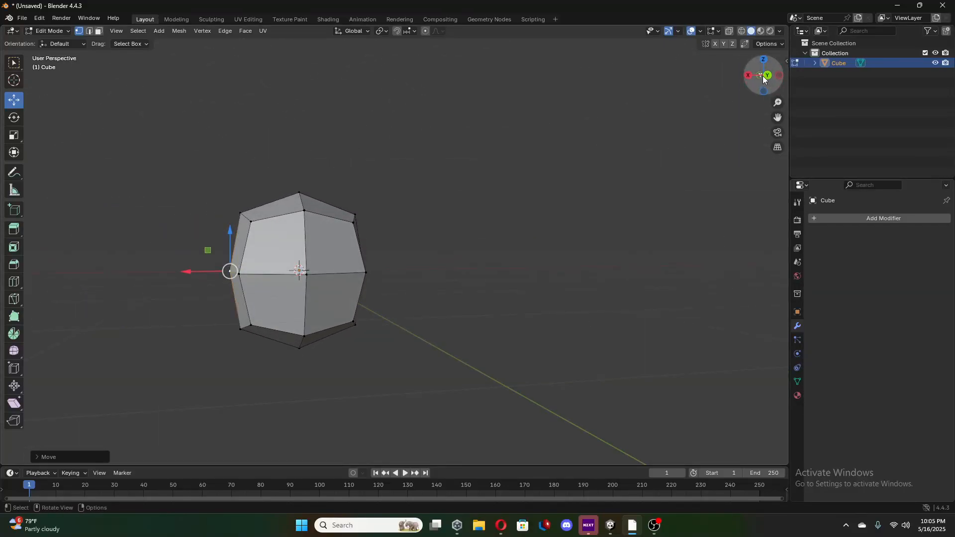
{"action": "left_click", "coordinate": [766, 79]}
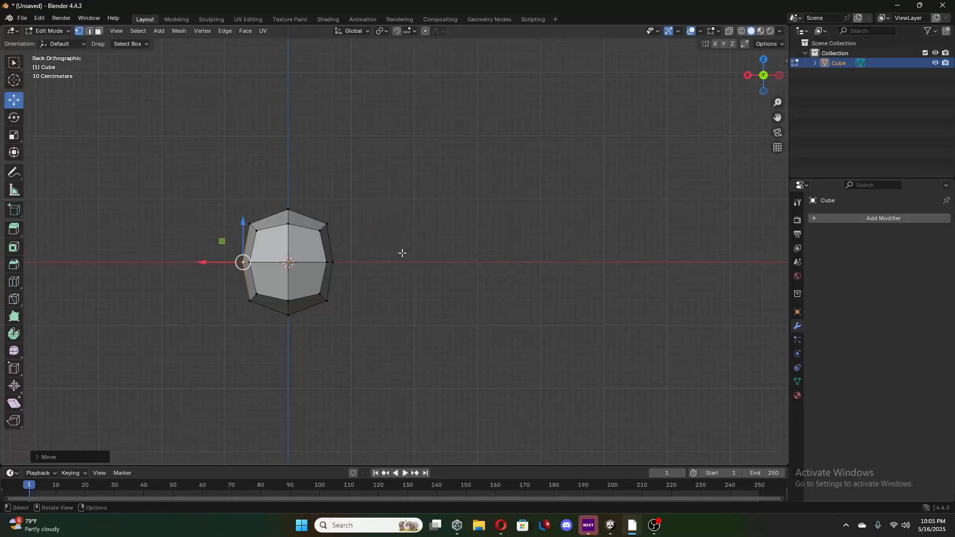
{"action": "middle_click_drag", "start_coordinate": [402, 253], "coordinate": [535, 292], "text": "shift"}
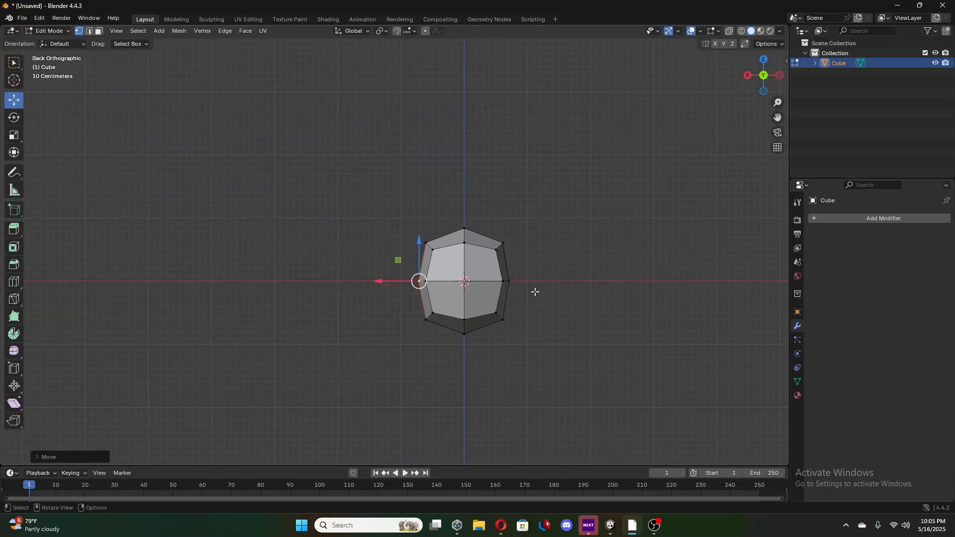
With the Move tool, shift the mesh's top and bottom vertices slightly inward along Z.
{"action": "left_click", "coordinate": [779, 75]}
{"action": "middle_click_drag", "start_coordinate": [239, 283], "coordinate": [297, 280]}
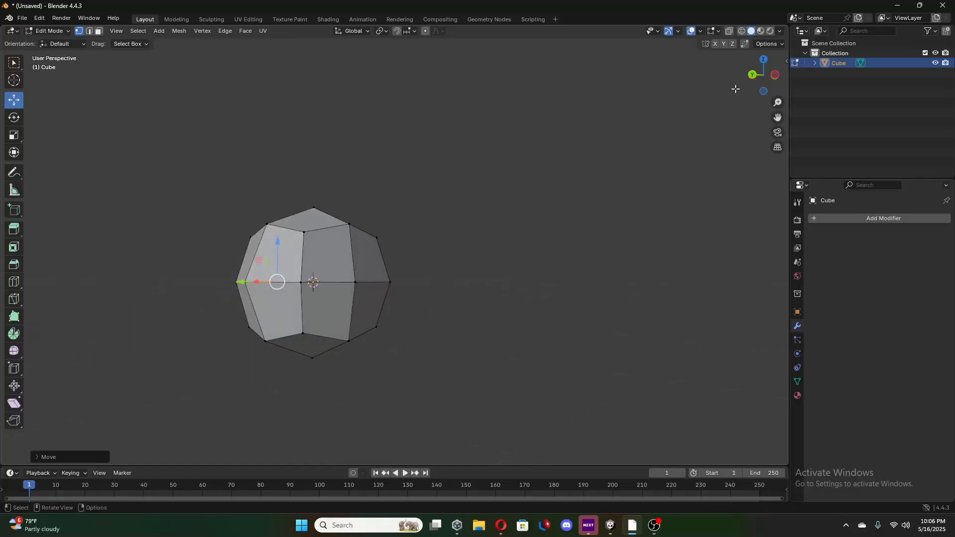
{"action": "left_click", "coordinate": [753, 78]}
{"action": "middle_click_drag", "start_coordinate": [531, 235], "coordinate": [565, 238]}
{"action": "left_click", "coordinate": [569, 227]}
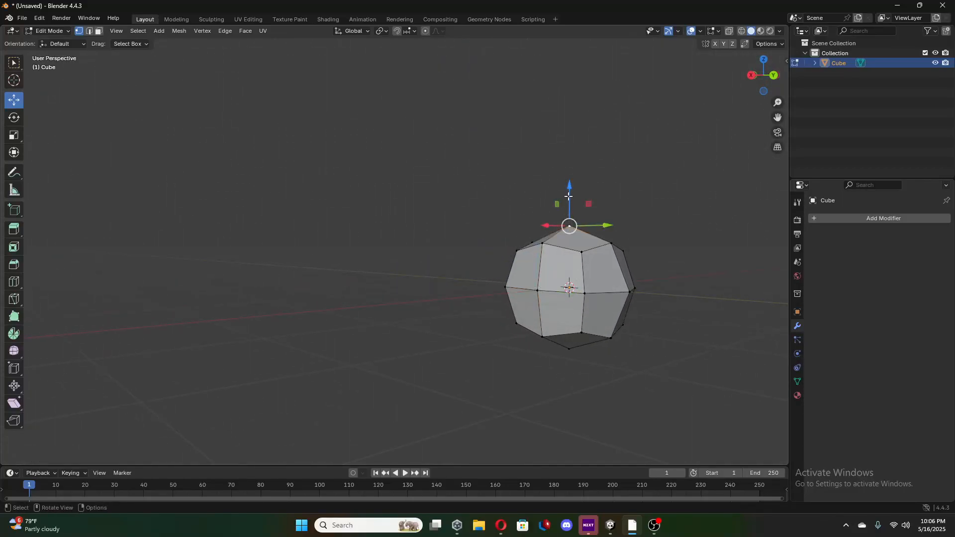
{"action": "left_click_drag", "start_coordinate": [569, 191], "coordinate": [570, 190]}
{"action": "left_click", "coordinate": [569, 348]}
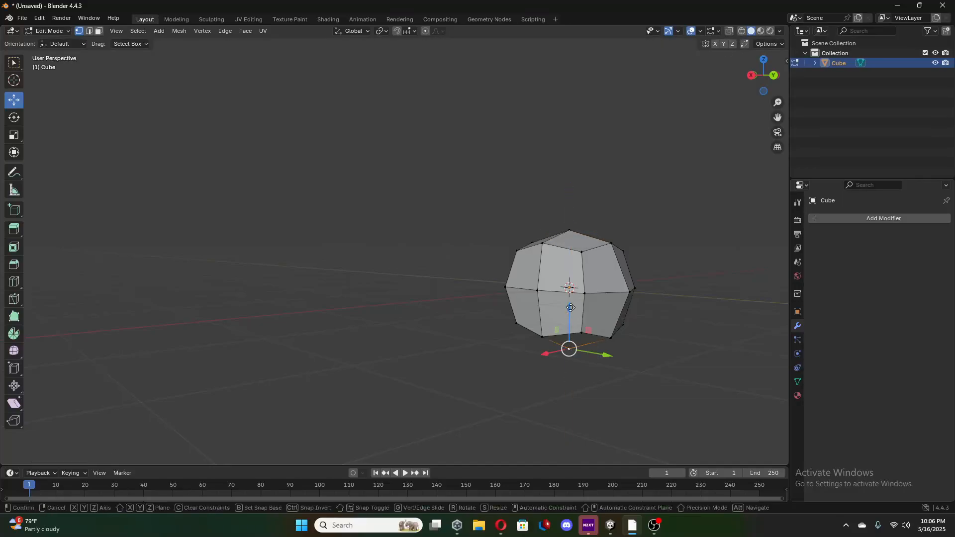
{"action": "left_click_drag", "start_coordinate": [570, 309], "coordinate": [569, 307]}
Pull the outermost vertex on the negative Y side inward along Y to flatten that side.
{"action": "middle_click_drag", "start_coordinate": [576, 329], "coordinate": [656, 321]}
{"action": "left_click", "coordinate": [453, 288]}
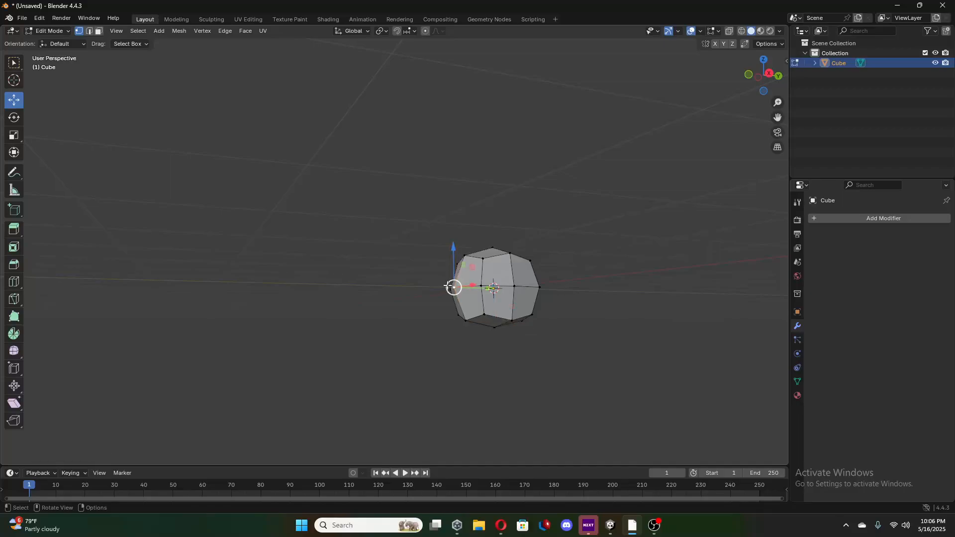
{"action": "left_click_drag", "start_coordinate": [482, 289], "coordinate": [472, 294]}
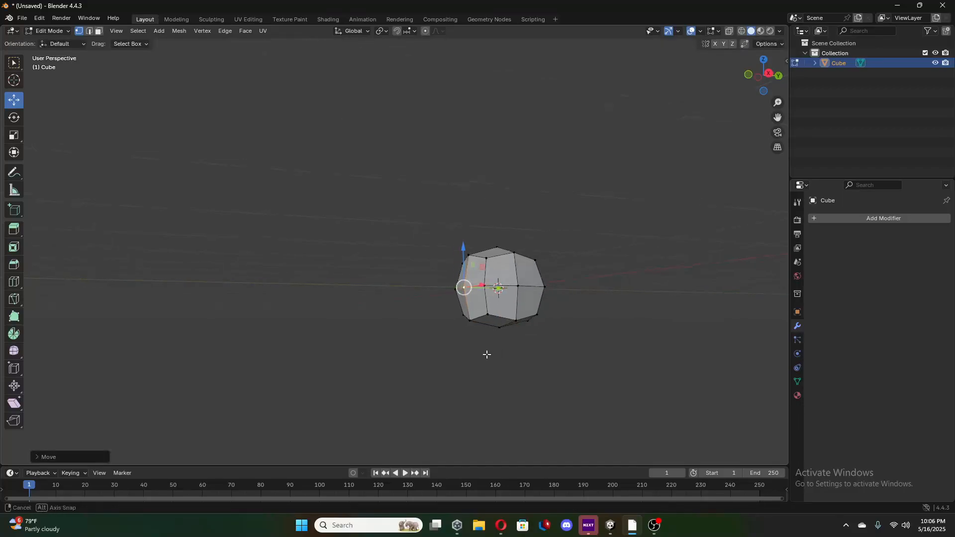
{"action": "middle_click_drag", "start_coordinate": [486, 351], "coordinate": [383, 354]}
Switch to Object Mode and add a Subdivision Surface modifier to the cube.
{"action": "left_click", "coordinate": [883, 217]}
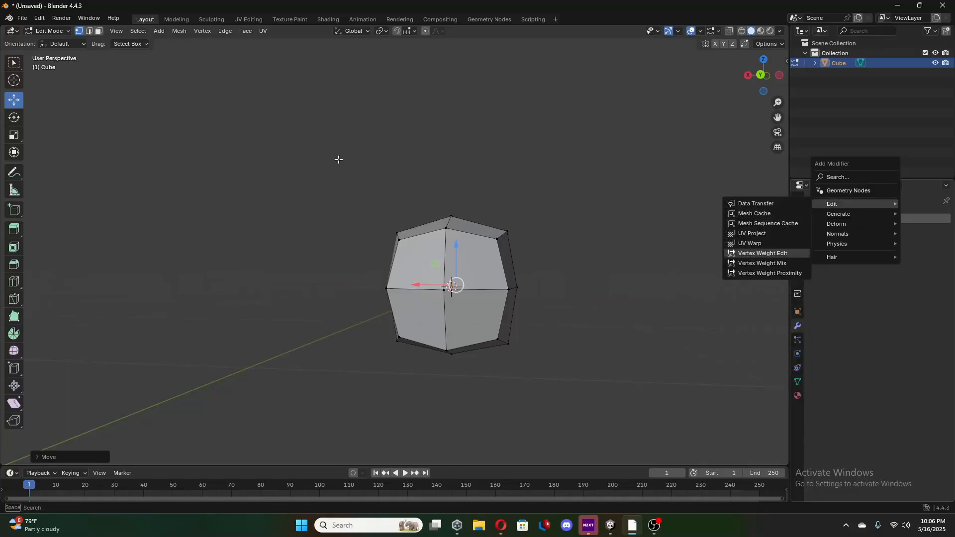
{"action": "key", "text": "Tab"}
{"action": "left_click", "coordinate": [859, 219]}
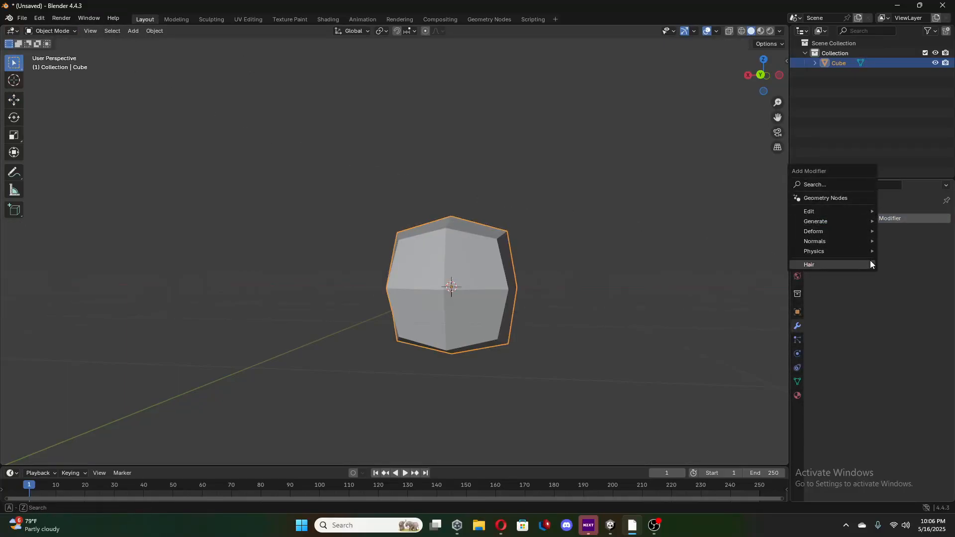
{"action": "mouse_move", "coordinate": [823, 219]}
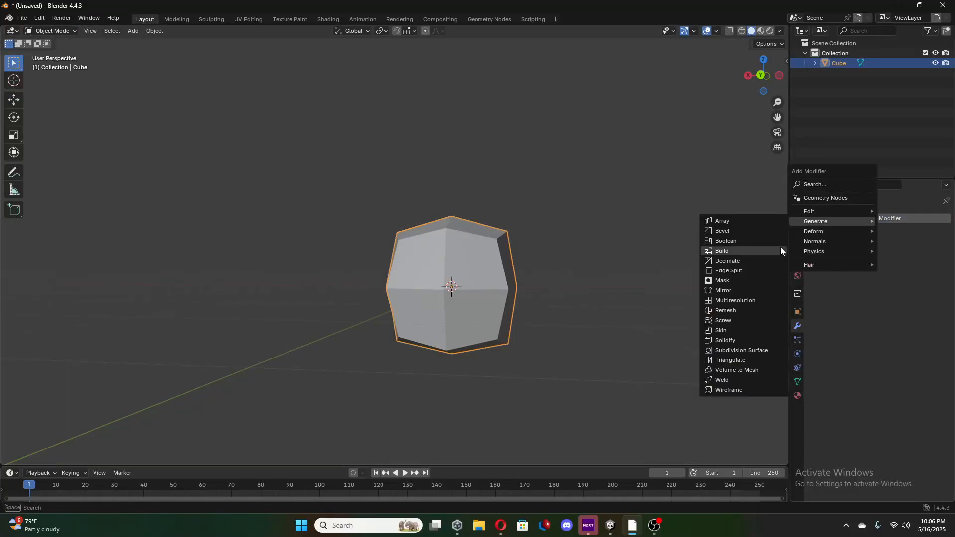
{"action": "left_click", "coordinate": [737, 350]}
{"action": "mouse_move", "coordinate": [565, 327]}
{"action": "middle_mouse_down"}
{"action": "mouse_move", "coordinate": [651, 341]}
{"action": "mouse_move", "coordinate": [642, 367]}
{"action": "mouse_move", "coordinate": [549, 361]}
{"action": "mouse_move", "coordinate": [528, 330]}
{"action": "mouse_move", "coordinate": [548, 313]}
{"action": "mouse_move", "coordinate": [561, 322]}
{"action": "middle_mouse_up"}
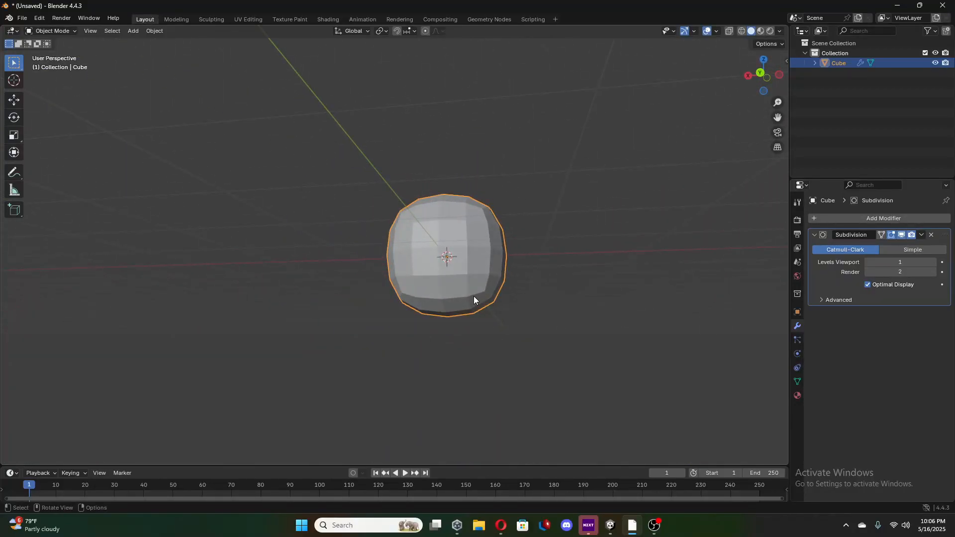
{"action": "middle_click_drag", "start_coordinate": [474, 300], "coordinate": [485, 304]}
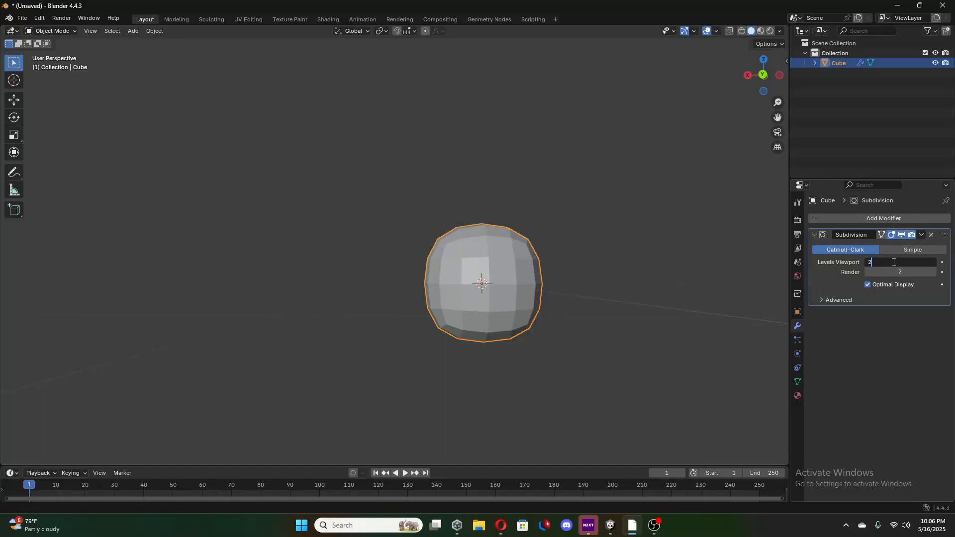
Preview the Subdivision modifier at viewport level 2, and return it to level 1.
{"action": "key", "text": "Return"}
{"action": "mouse_move", "coordinate": [437, 403]}
{"action": "middle_mouse_down"}
{"action": "mouse_move", "coordinate": [486, 405]}
{"action": "mouse_move", "coordinate": [448, 402]}
{"action": "middle_mouse_up"}
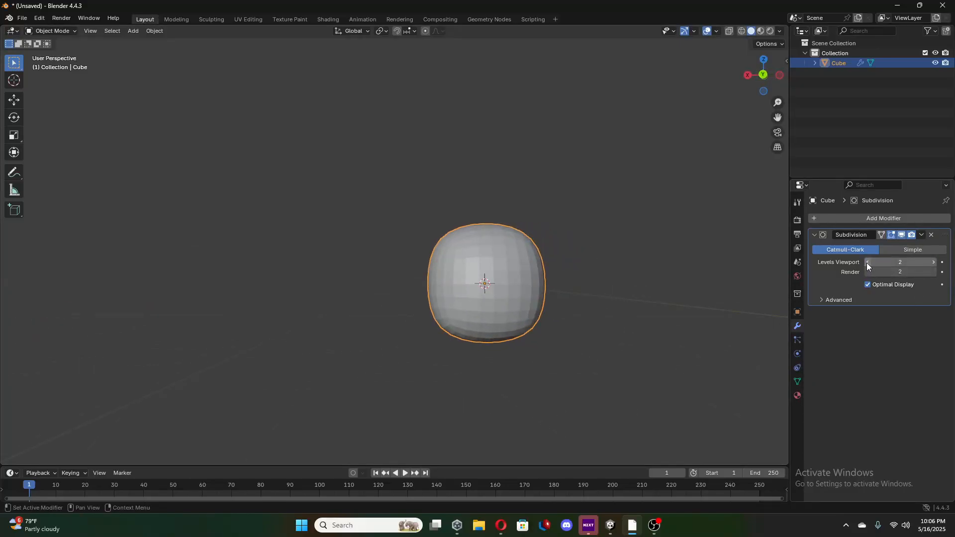
{"action": "left_click_drag", "start_coordinate": [879, 267], "coordinate": [868, 267]}
Apply the Subdivision modifier to the cube.
{"action": "left_click", "coordinate": [921, 235]}
{"action": "left_click", "coordinate": [905, 247]}
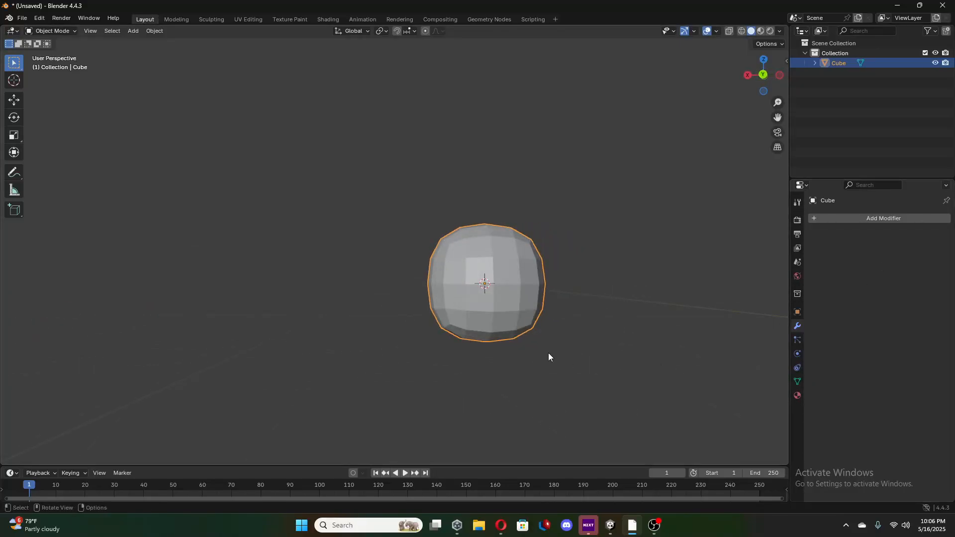
{"action": "middle_click_drag", "start_coordinate": [548, 353], "coordinate": [514, 345]}
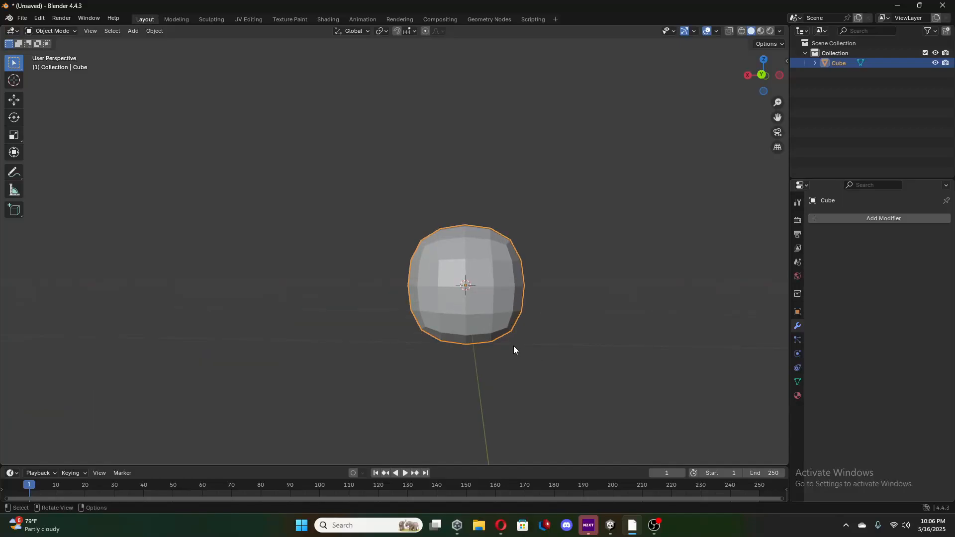
Enter Edit Mode with face selection and select the positive-X end face of the row just below the middle on the positive-Y side.
{"action": "key", "text": "Tab"}
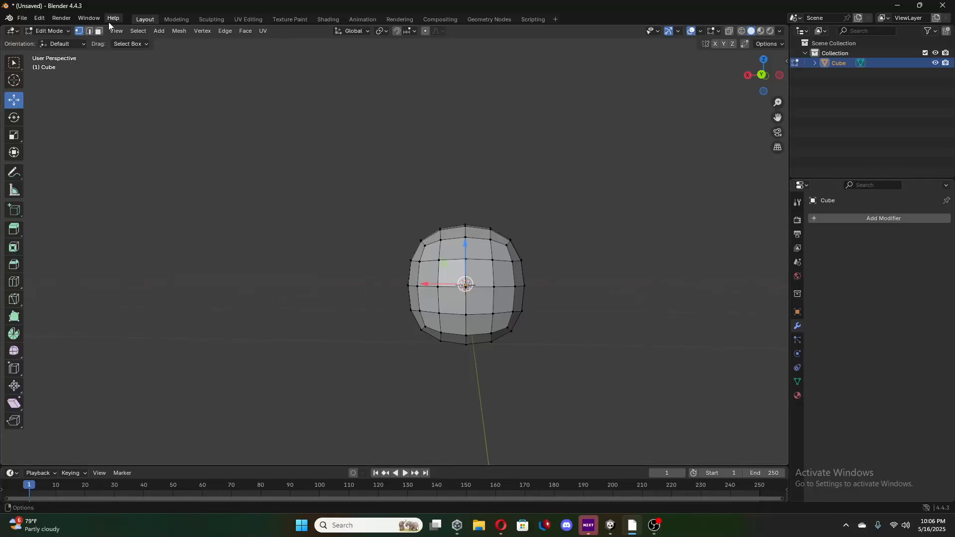
{"action": "left_click", "coordinate": [100, 31]}
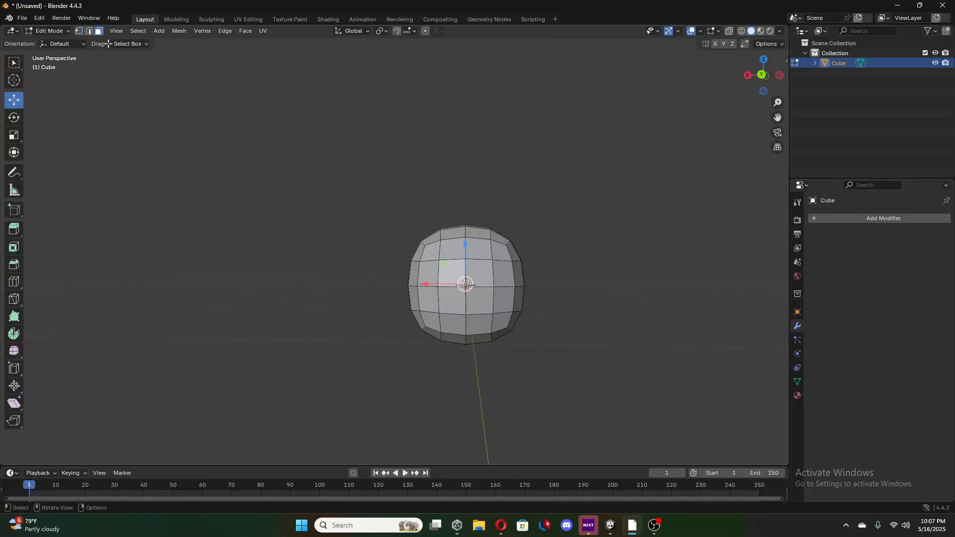
{"action": "left_click", "coordinate": [422, 301]}
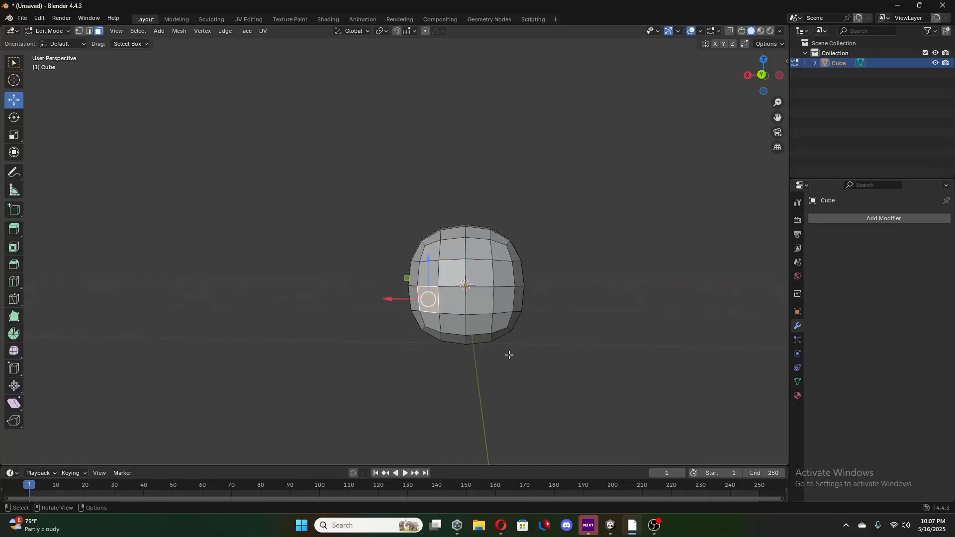
{"action": "left_click", "coordinate": [448, 301], "text": "shift"}
{"action": "left_click", "coordinate": [477, 299], "text": "shift"}
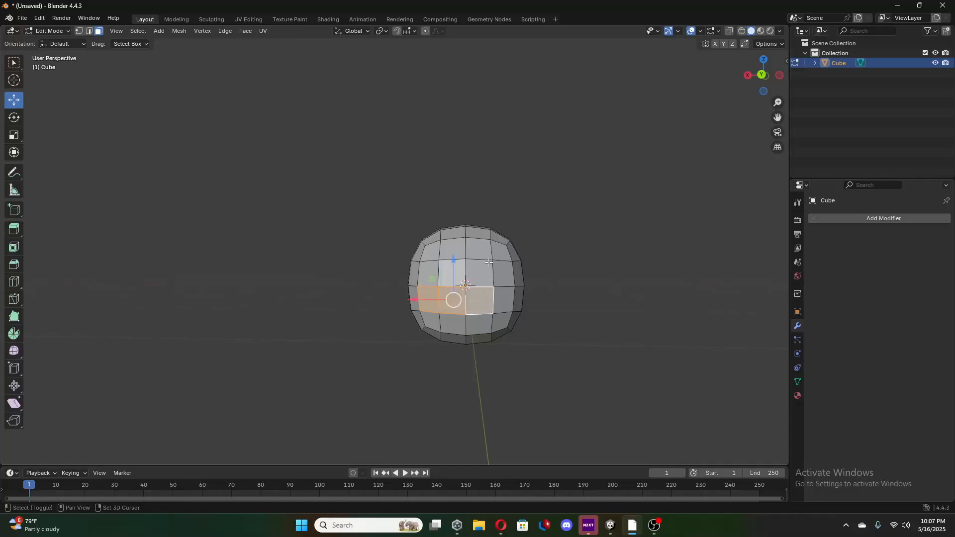
{"action": "left_click", "coordinate": [489, 262], "text": "shift"}
{"action": "left_click", "coordinate": [503, 272], "text": "shift"}
{"action": "left_click", "coordinate": [503, 301], "text": "shift"}
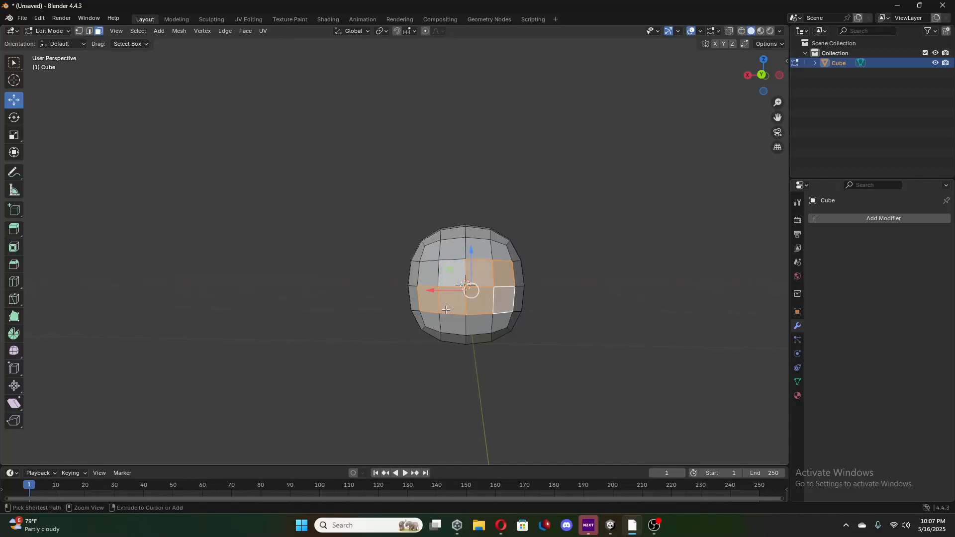
{"action": "key", "text": "ctrl+z"}
{"action": "key", "text": "ctrl+z"}
{"action": "key", "text": "ctrl+z"}
{"action": "key", "text": "ctrl+z"}
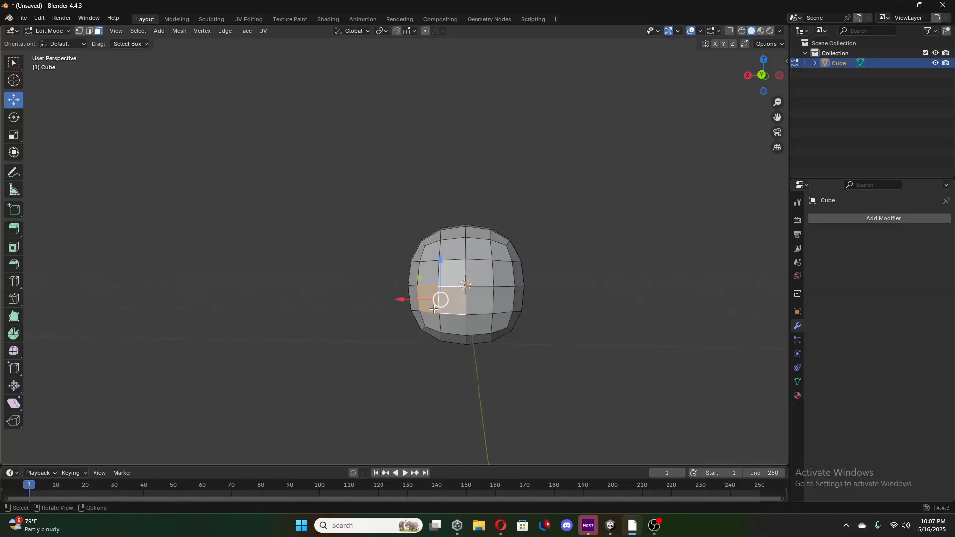
{"action": "key", "text": "ctrl+z"}
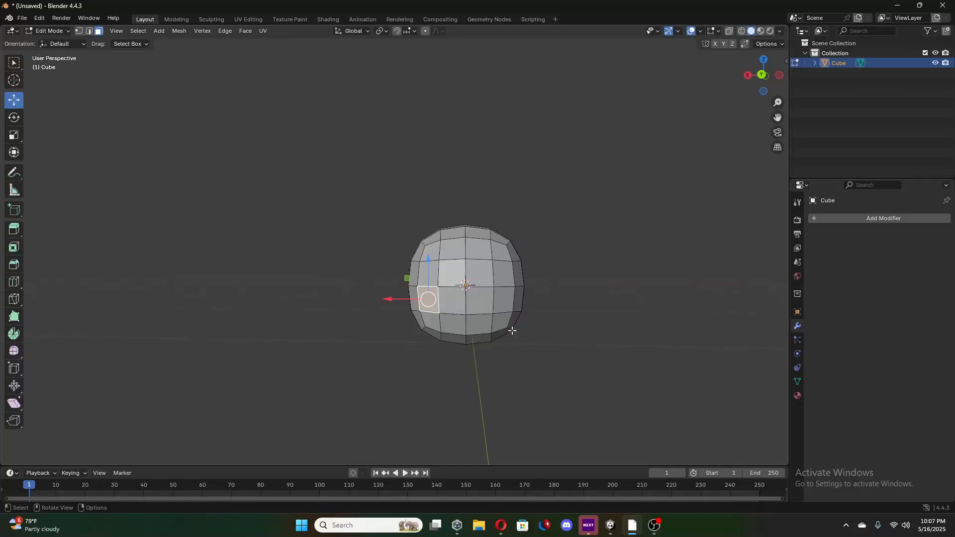
Extend the selection across that four-face row, and add the four faces of the row below it in the back orthographic view.
{"action": "left_click", "coordinate": [504, 304], "text": "ctrl"}
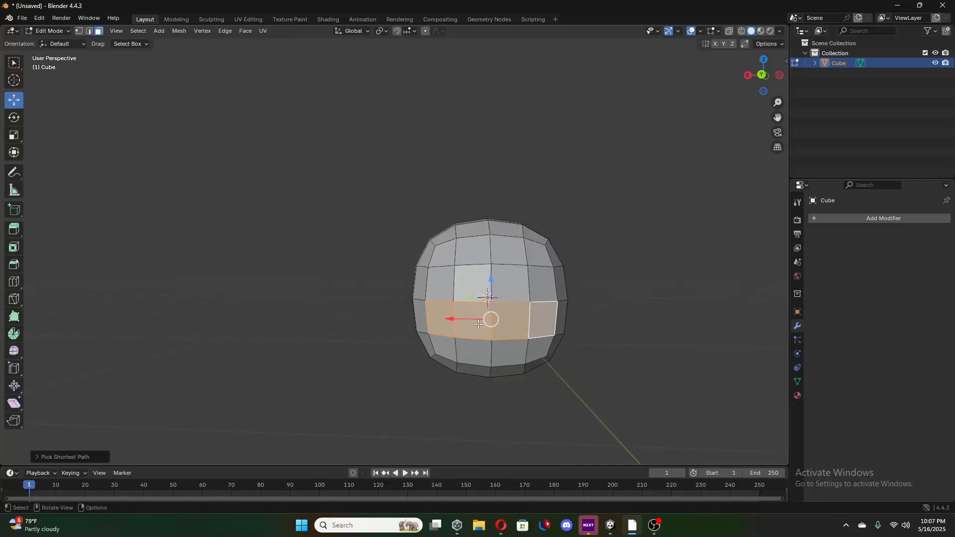
{"action": "middle_click_drag", "start_coordinate": [547, 337], "coordinate": [535, 321]}
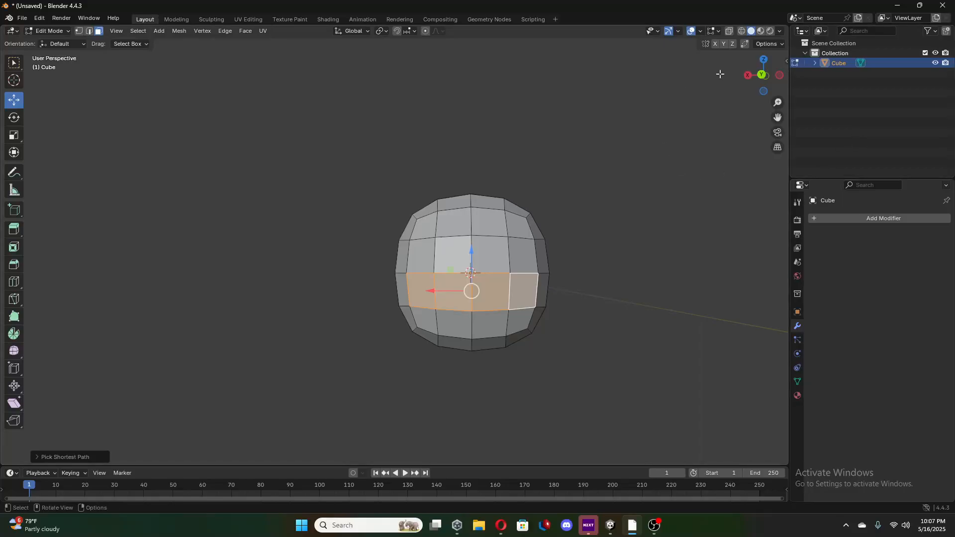
{"action": "left_click", "coordinate": [761, 76]}
{"action": "middle_click_drag", "start_coordinate": [634, 242], "coordinate": [612, 244], "text": "shift"}
{"action": "scroll", "coordinate": [620, 263], "scroll_direction": "up", "scroll_amount": 3}
{"action": "middle_click_drag", "start_coordinate": [629, 282], "coordinate": [592, 270], "text": "shift"}
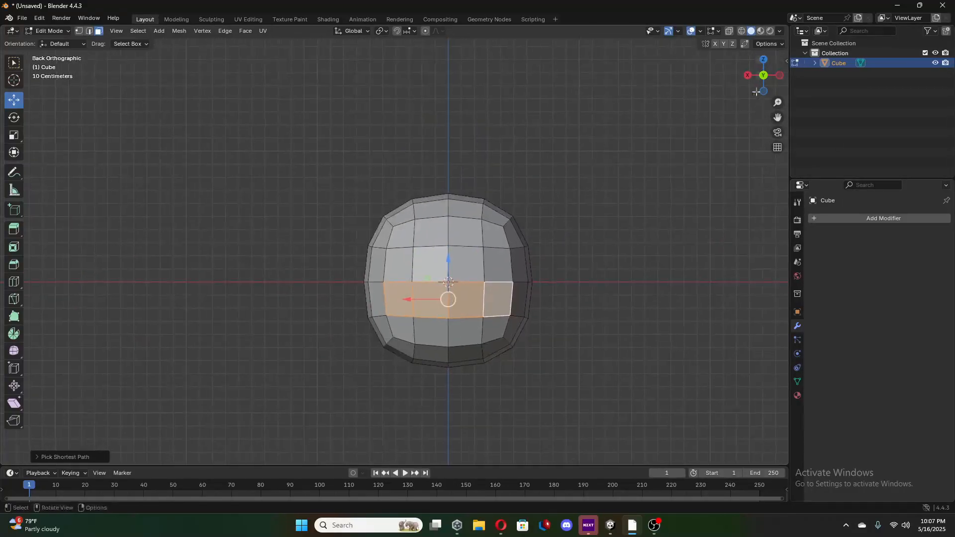
{"action": "left_click", "coordinate": [401, 331], "text": "shift"}
{"action": "left_click", "coordinate": [432, 333], "text": "shift"}
{"action": "left_click", "coordinate": [465, 332], "text": "shift"}
{"action": "left_click", "coordinate": [510, 328], "text": "shift"}
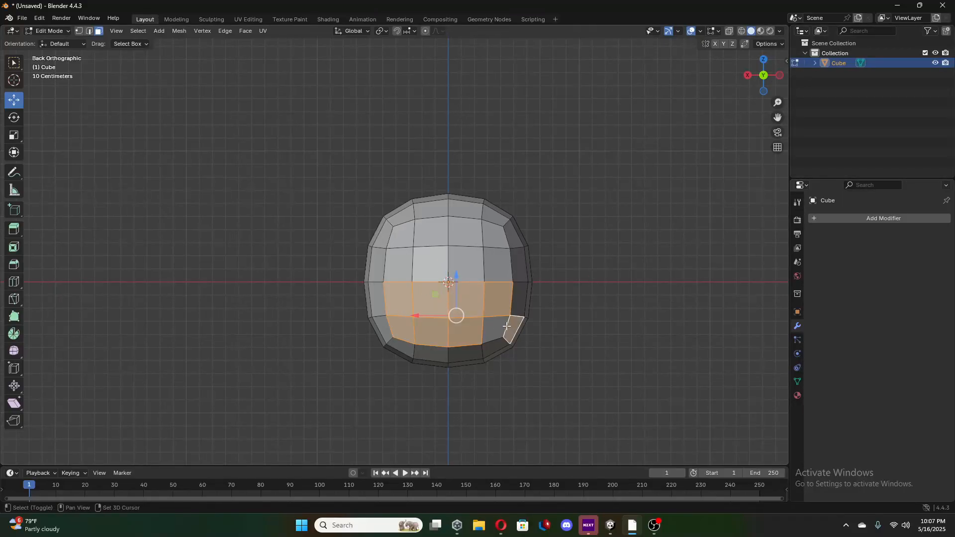
{"action": "left_click", "coordinate": [499, 327], "text": "shift"}
{"action": "left_click", "coordinate": [513, 329], "text": "shift"}
In the right orthographic view, move the eight selected faces slightly outward along positive Y.
{"action": "middle_click_drag", "start_coordinate": [473, 358], "coordinate": [543, 357]}
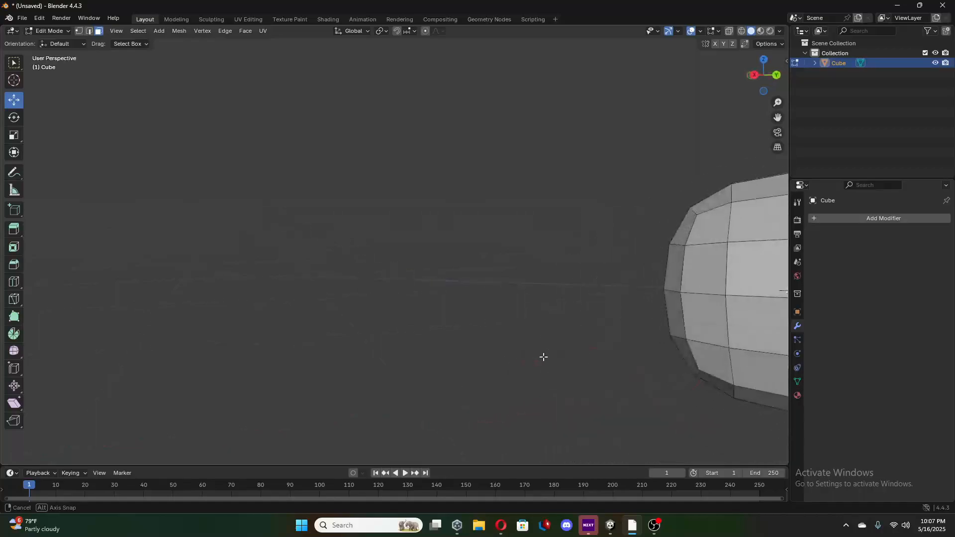
{"action": "left_click", "coordinate": [756, 75]}
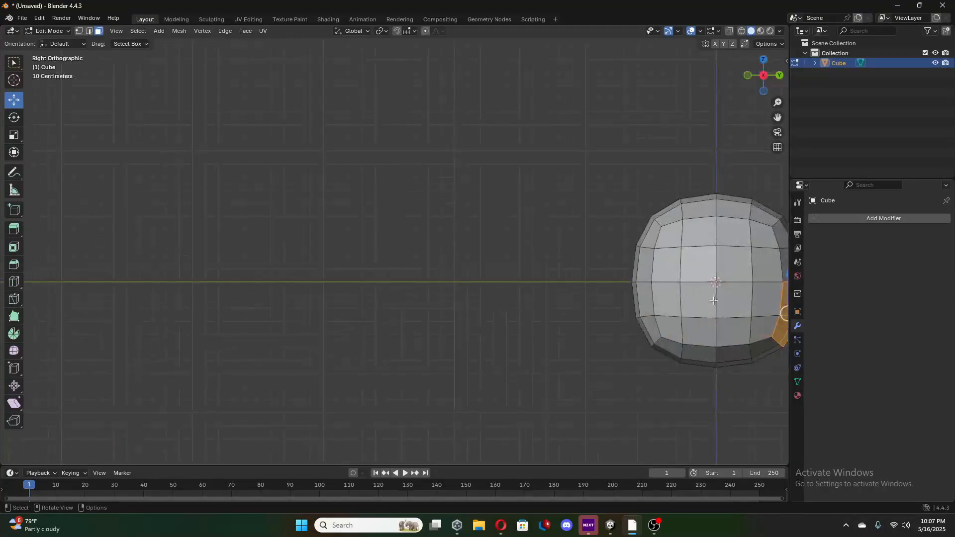
{"action": "mouse_move", "coordinate": [712, 311]}
{"action": "middle_mouse_down"}
{"action": "mouse_move", "coordinate": [686, 273]}
{"action": "mouse_move", "coordinate": [717, 296]}
{"action": "middle_mouse_up"}
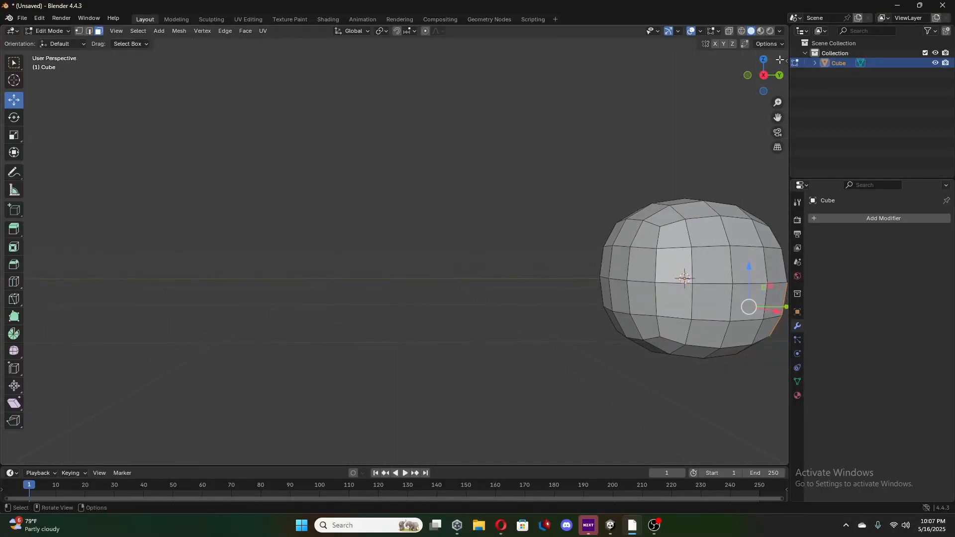
{"action": "left_click", "coordinate": [763, 79]}
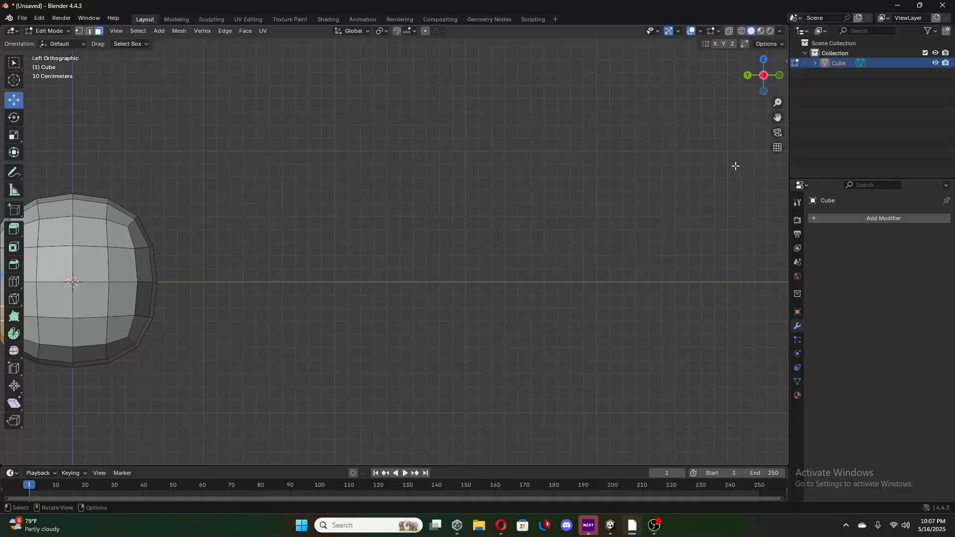
{"action": "left_click", "coordinate": [764, 78]}
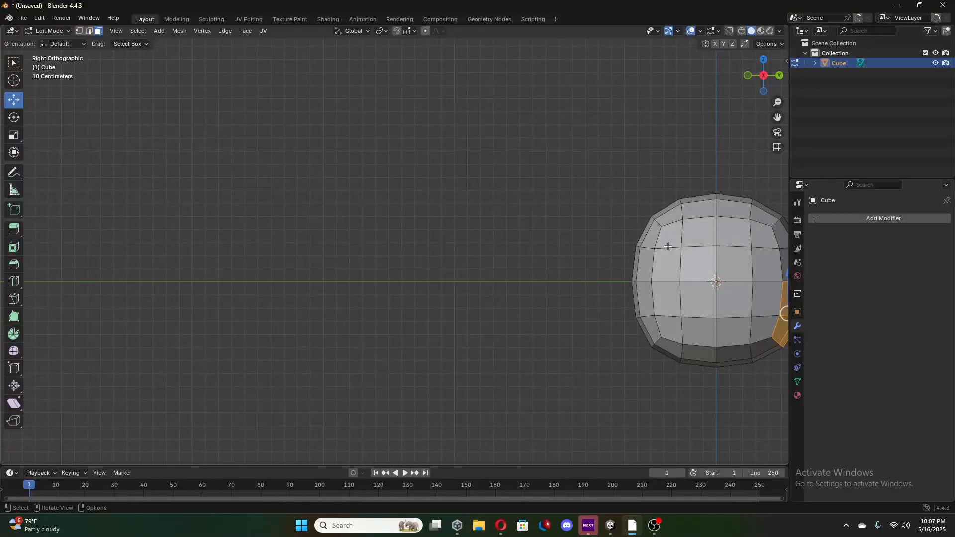
{"action": "middle_click_drag", "start_coordinate": [633, 235], "coordinate": [276, 201], "text": "shift"}
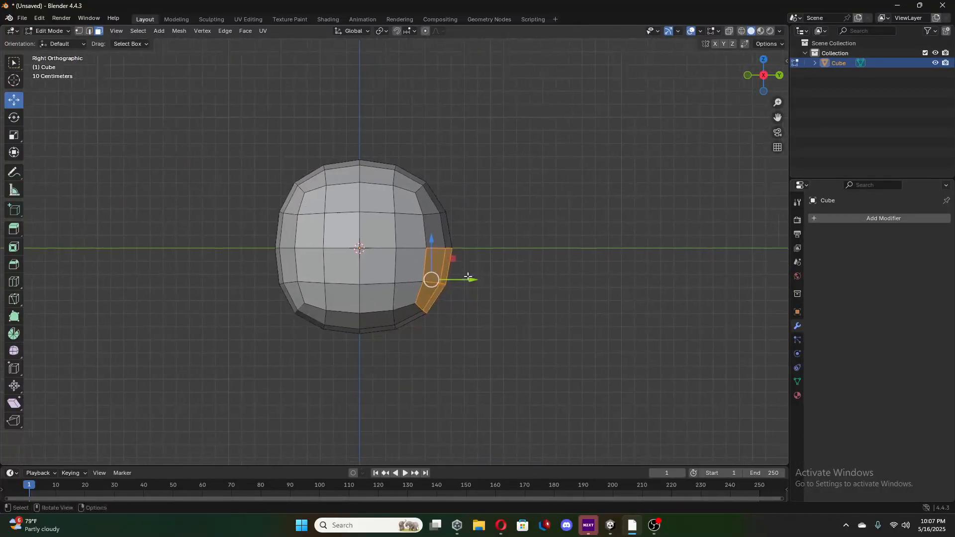
{"action": "left_click_drag", "start_coordinate": [471, 280], "coordinate": [479, 301]}
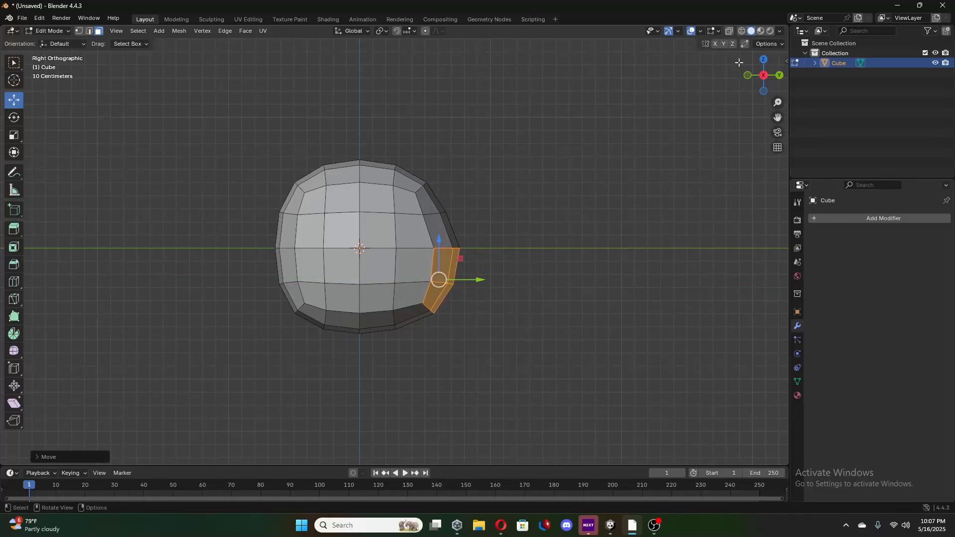
In the back orthographic view, reselect the four-face row just below the middle and the four-face row beneath it.
{"action": "left_click", "coordinate": [780, 76]}
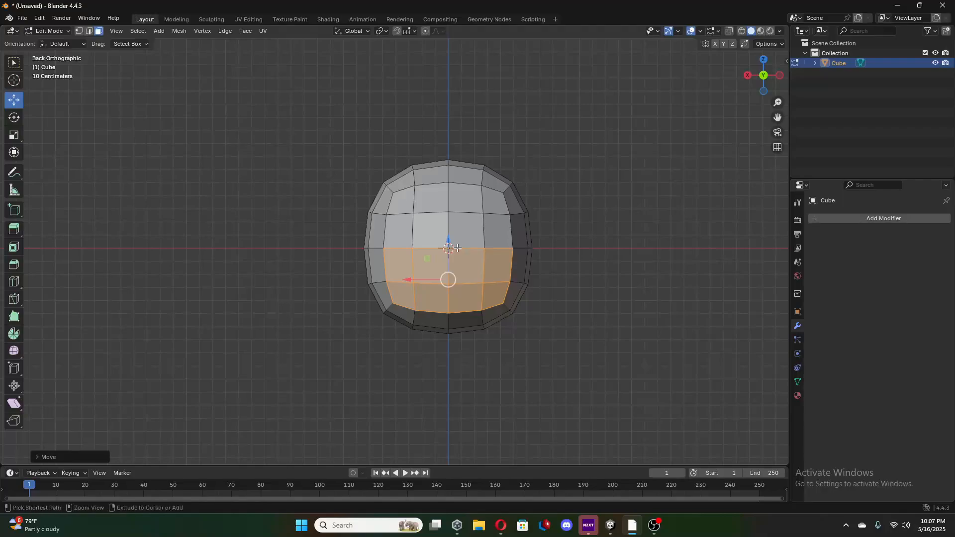
{"action": "left_click", "coordinate": [411, 313]}
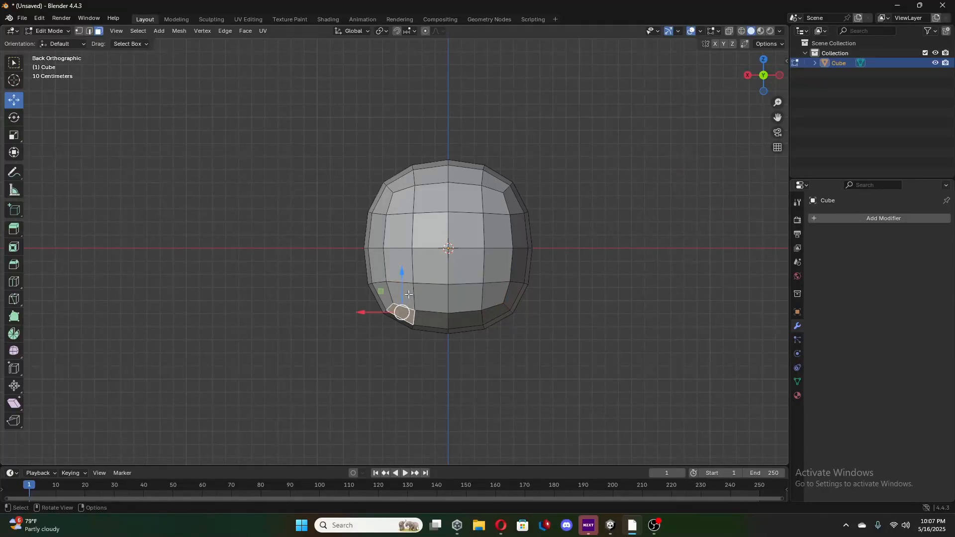
{"action": "left_click", "coordinate": [416, 290]}
{"action": "left_click", "coordinate": [406, 296]}
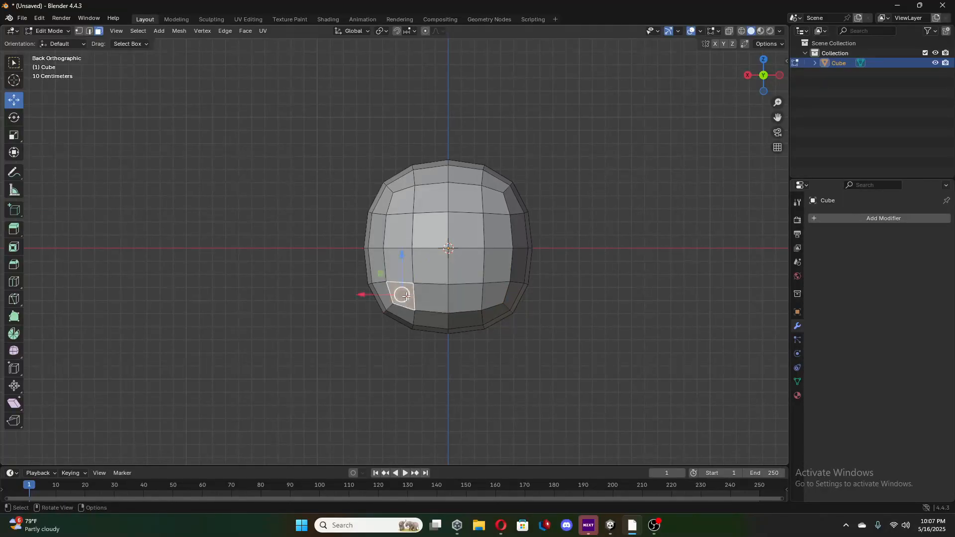
{"action": "left_click", "coordinate": [407, 266], "text": "shift"}
{"action": "left_click", "coordinate": [430, 268], "text": "shift"}
{"action": "left_click", "coordinate": [468, 269], "text": "shift"}
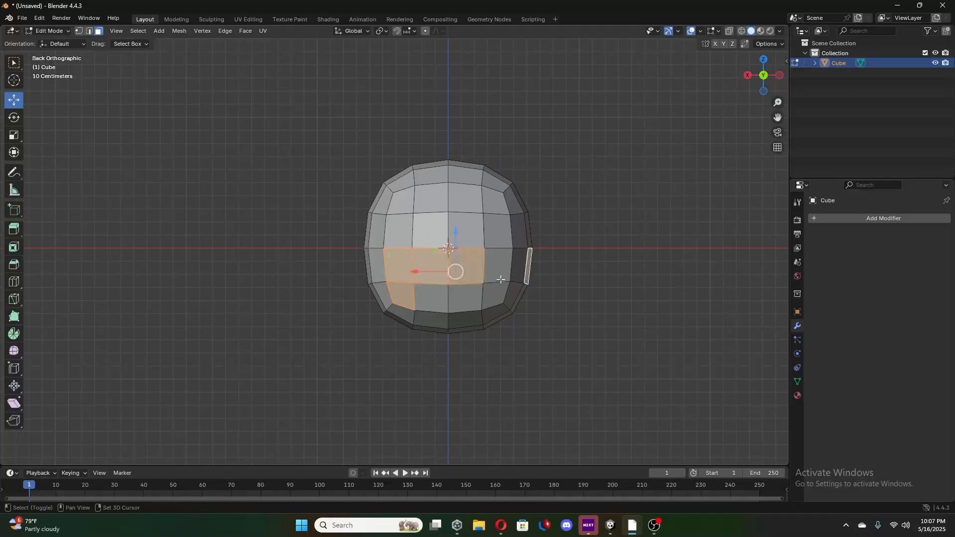
{"action": "left_click", "coordinate": [529, 274], "text": "shift"}
{"action": "left_click", "coordinate": [505, 274], "text": "shift"}
{"action": "left_click", "coordinate": [492, 299], "text": "shift"}
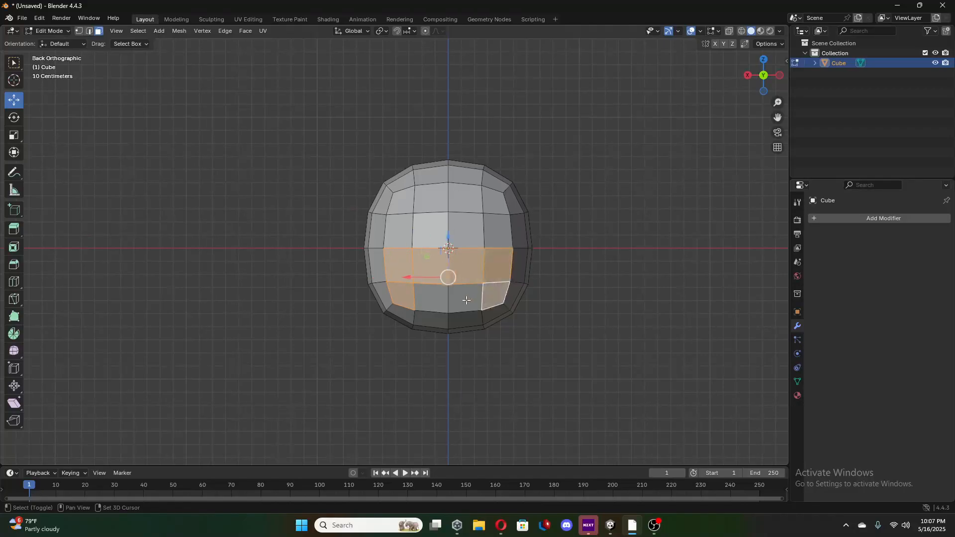
{"action": "left_click", "coordinate": [465, 299], "text": "shift"}
{"action": "left_click", "coordinate": [422, 301], "text": "shift"}
Try moving the eight selected faces slightly outward along positive Y in the right orthographic view.
{"action": "left_click", "coordinate": [747, 75]}
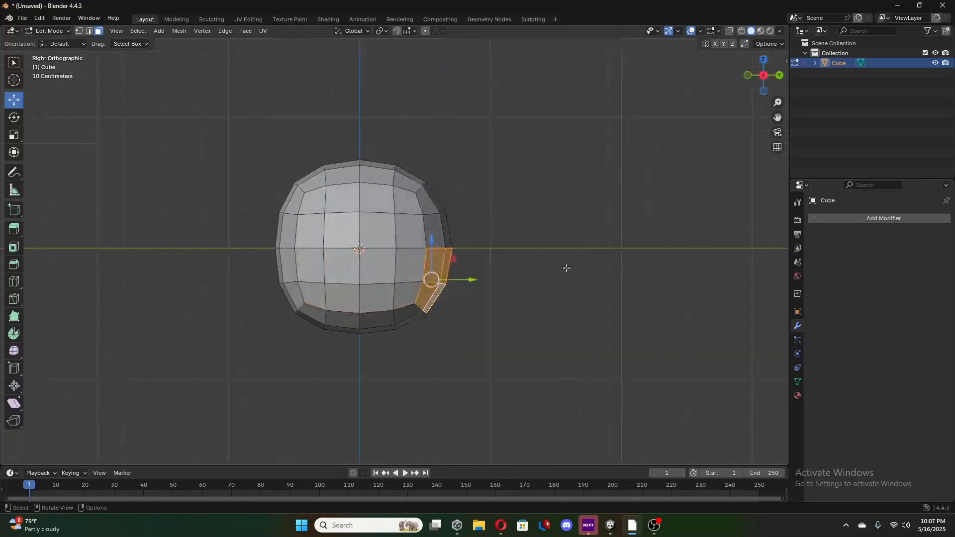
{"action": "left_click_drag", "start_coordinate": [476, 282], "coordinate": [486, 299]}
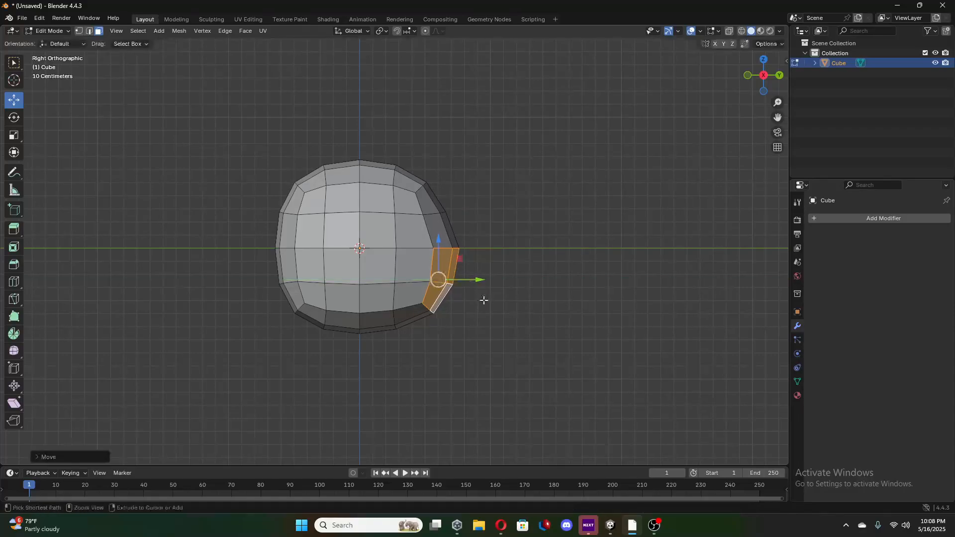
{"action": "middle_click_drag", "start_coordinate": [607, 236], "coordinate": [707, 246]}
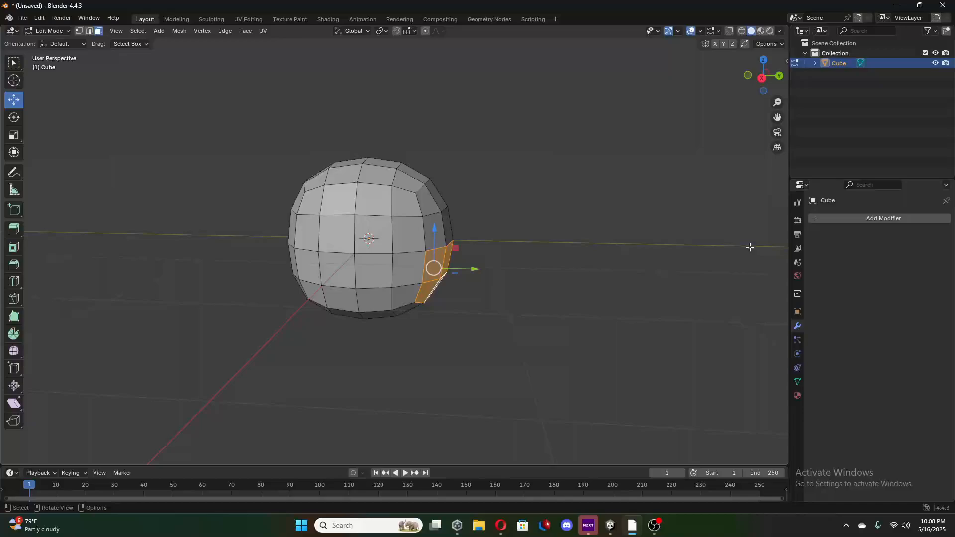
{"action": "left_click", "coordinate": [765, 79]}
{"action": "left_click_drag", "start_coordinate": [469, 281], "coordinate": [588, 332]}
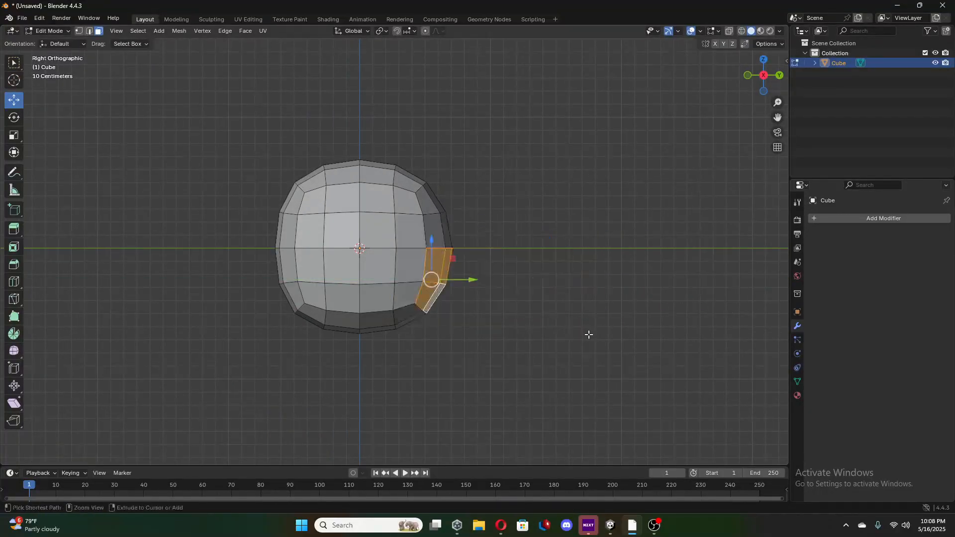
In Object Mode, add another Subdivision Surface modifier to the cube and apply it, and return to Edit Mode.
{"action": "middle_click_drag", "start_coordinate": [588, 333], "coordinate": [422, 351]}
{"action": "key", "text": "Tab"}
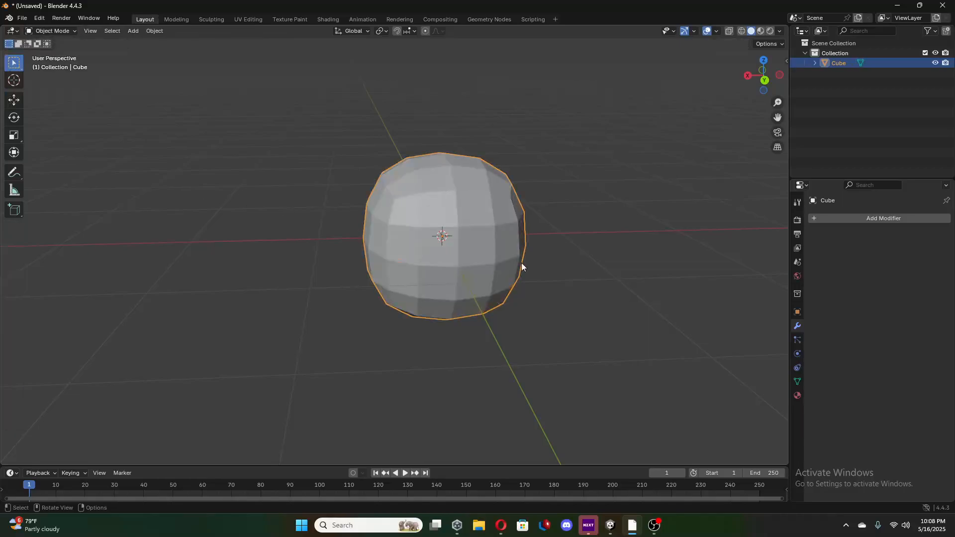
{"action": "left_click", "coordinate": [863, 217]}
{"action": "mouse_move", "coordinate": [828, 220]}
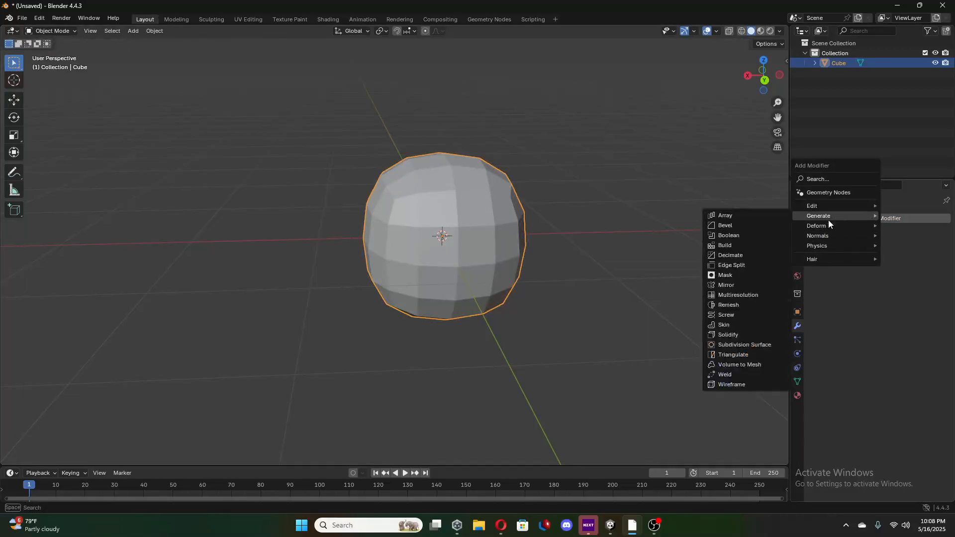
{"action": "left_click", "coordinate": [754, 347]}
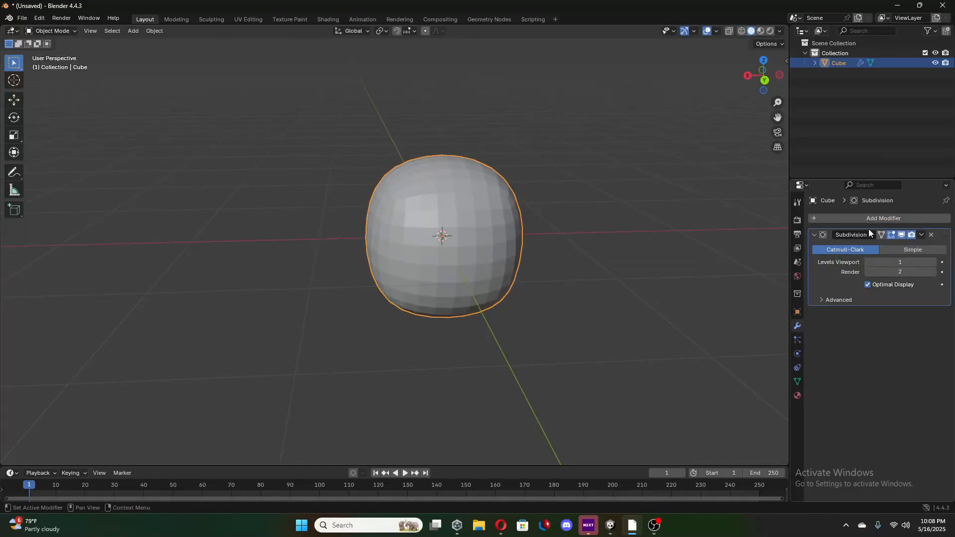
{"action": "left_click", "coordinate": [921, 235]}
{"action": "left_click", "coordinate": [896, 246]}
{"action": "key", "text": "Tab"}
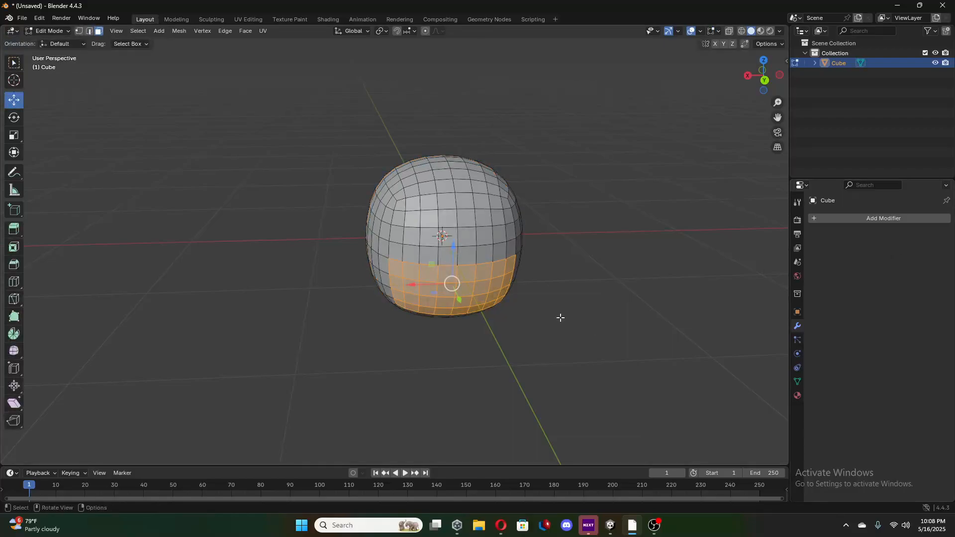
Try moving the selected block of denser faces outward along positive Y from a side view.
{"action": "middle_click_drag", "start_coordinate": [559, 315], "coordinate": [517, 302]}
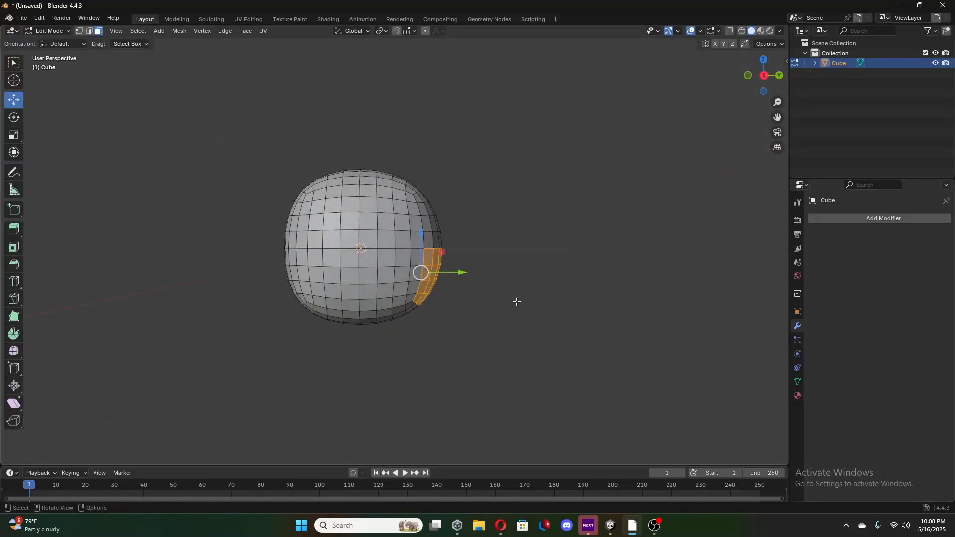
{"action": "left_click_drag", "start_coordinate": [463, 275], "coordinate": [479, 286]}
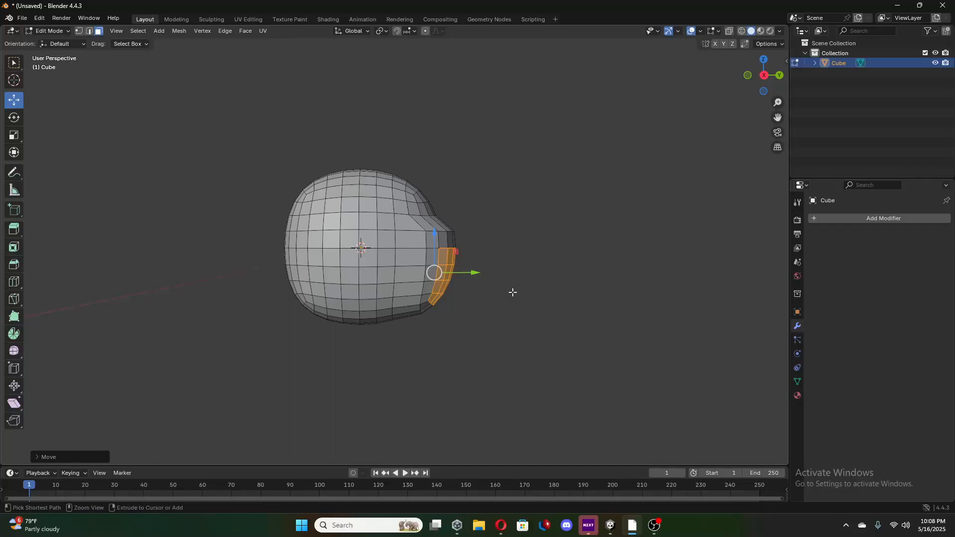
{"action": "middle_click_drag", "start_coordinate": [512, 292], "coordinate": [585, 333]}
In the back orthographic view, select the second row of faces below the middle across the whole positive-Y side.
{"action": "left_click", "coordinate": [649, 348]}
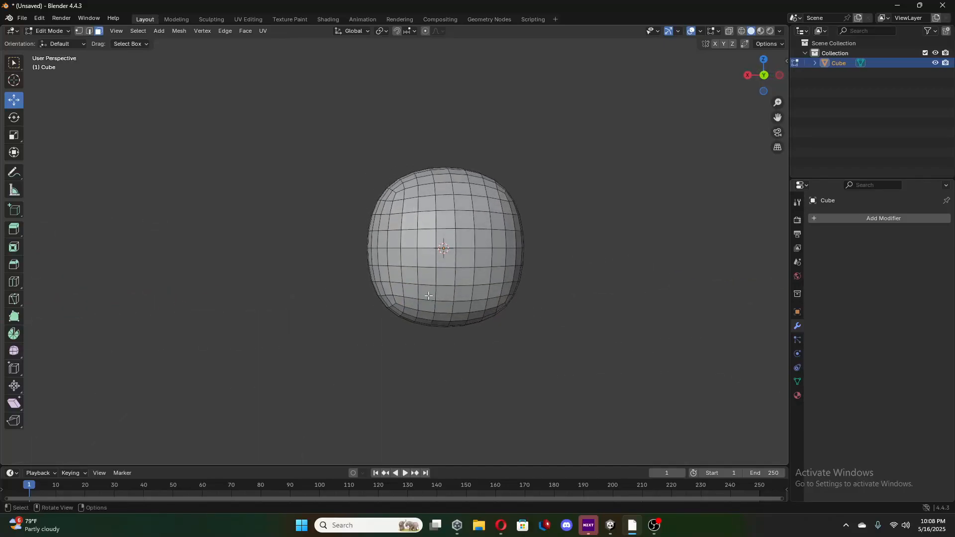
{"action": "left_click", "coordinate": [768, 76]}
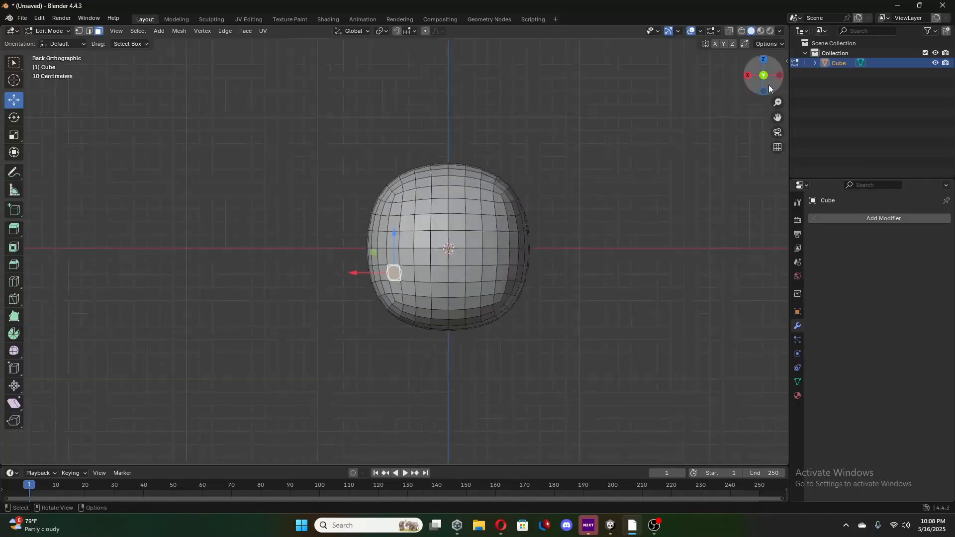
{"action": "left_click", "coordinate": [416, 270], "text": "shift"}
{"action": "left_click", "coordinate": [516, 276], "text": "ctrl"}
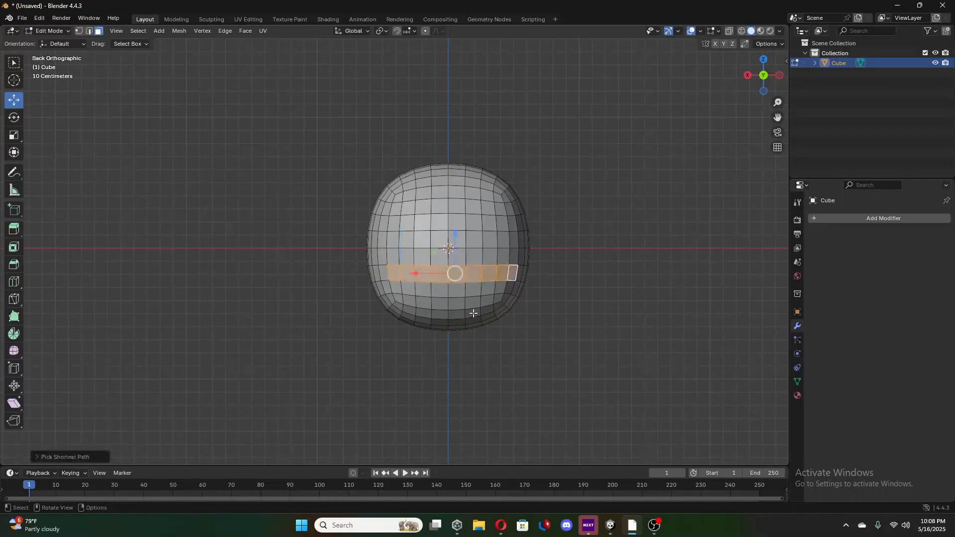
{"action": "left_click", "coordinate": [384, 276], "text": "ctrl"}
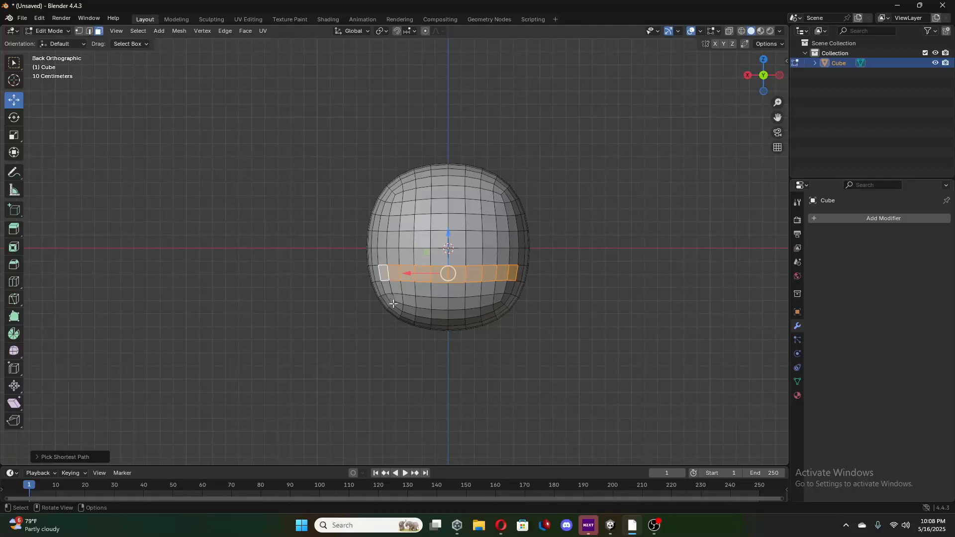
Extend the selection downward with shortest-path picks to fill the three rows of faces beneath that row.
{"action": "left_click", "coordinate": [396, 304], "text": "shift"}
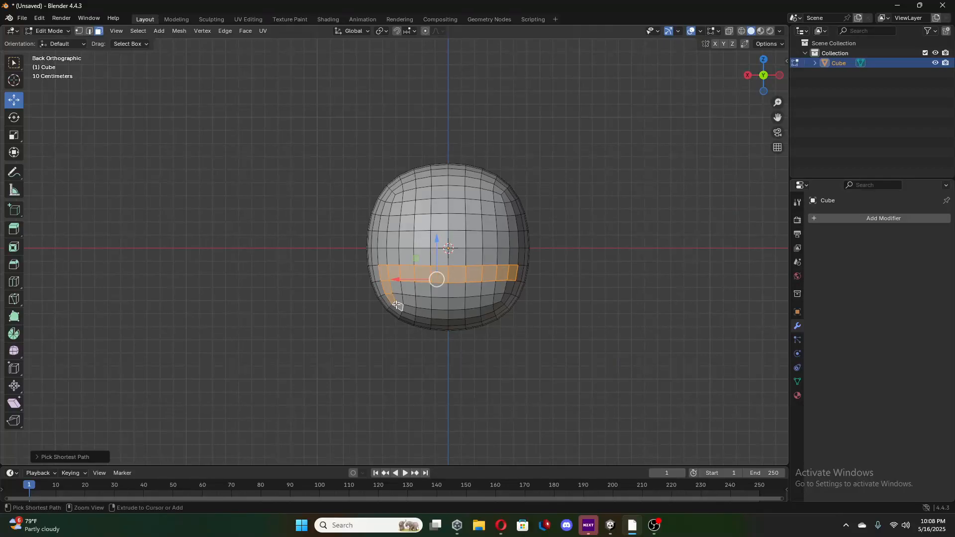
{"action": "left_click", "coordinate": [496, 305], "text": "ctrl"}
{"action": "left_click", "coordinate": [508, 289], "text": "ctrl"}
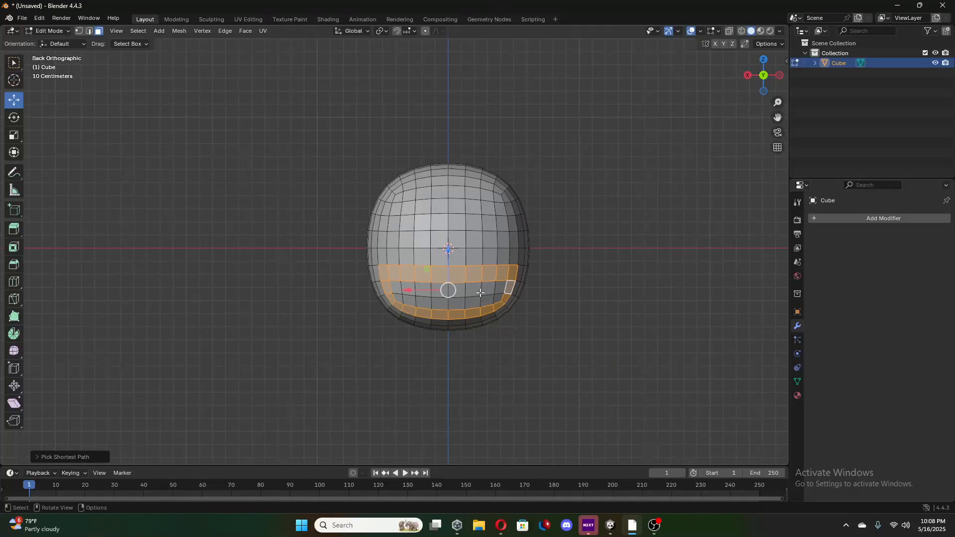
{"action": "left_click", "coordinate": [399, 289], "text": "ctrl"}
{"action": "left_click", "coordinate": [500, 297], "text": "ctrl"}
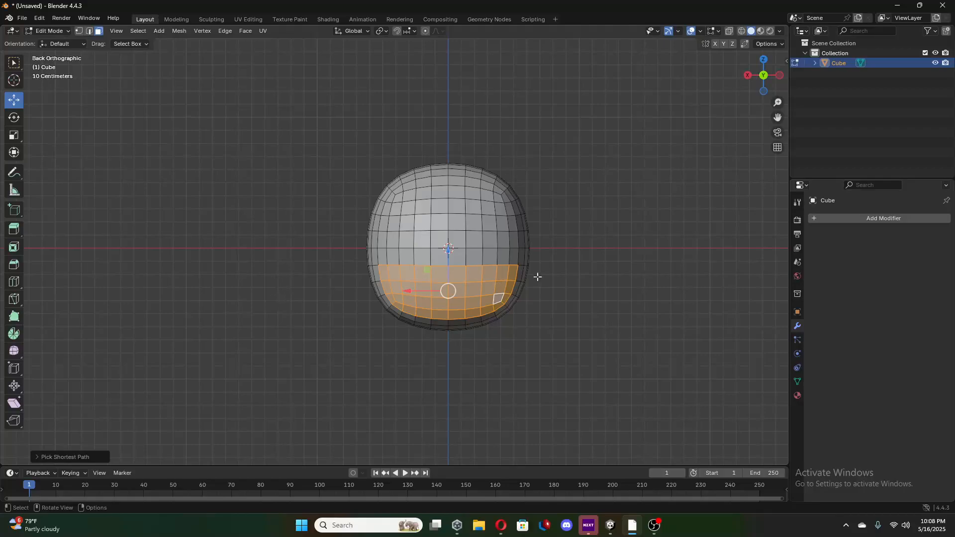
Move the selected lower face patch outward along positive Y so it projects from the rounded body.
{"action": "mouse_move", "coordinate": [537, 277]}
{"action": "middle_mouse_down"}
{"action": "mouse_move", "coordinate": [676, 267]}
{"action": "mouse_move", "coordinate": [542, 270]}
{"action": "middle_mouse_up"}
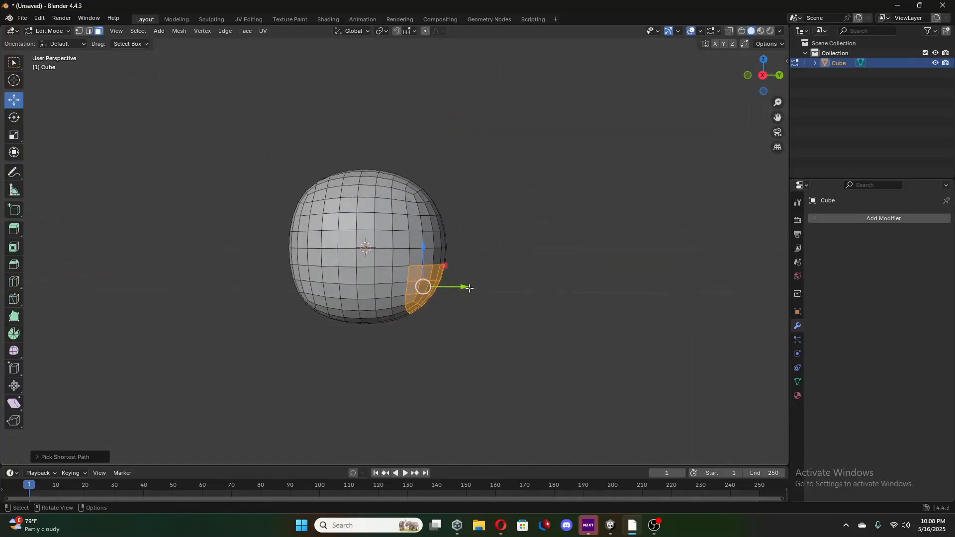
{"action": "left_click_drag", "start_coordinate": [470, 288], "coordinate": [488, 286]}
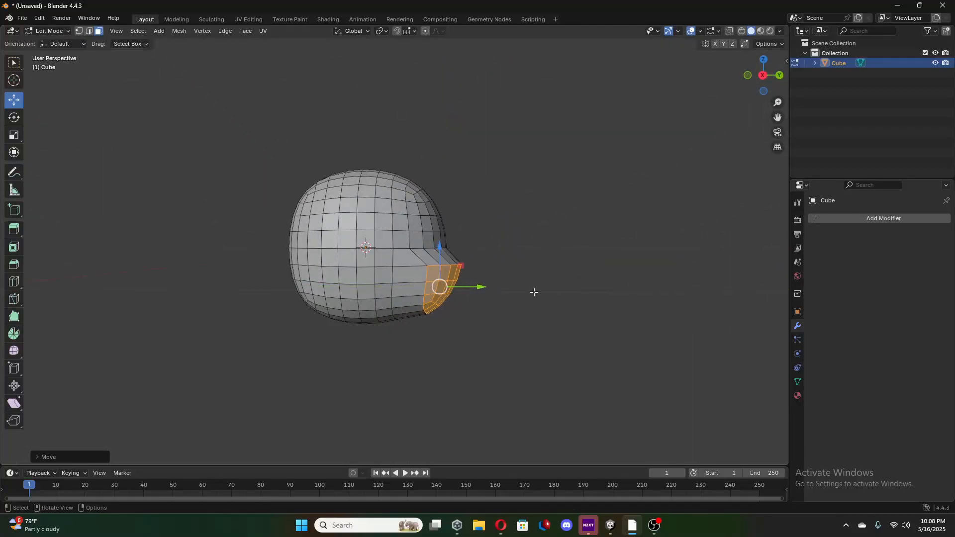
{"action": "middle_click_drag", "start_coordinate": [534, 292], "coordinate": [468, 274]}
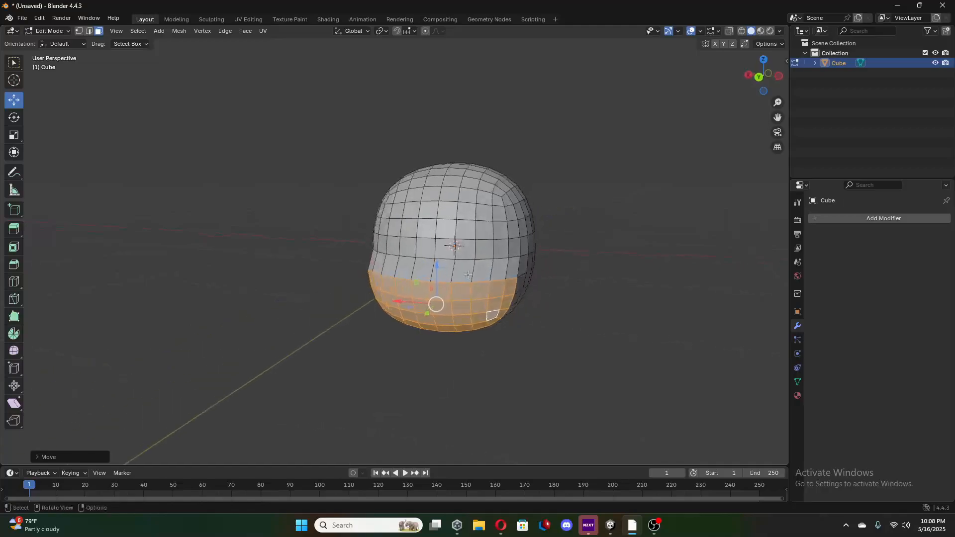
Scale the projecting face patch down uniformly to about 0.9.
{"action": "left_click", "coordinate": [14, 138]}
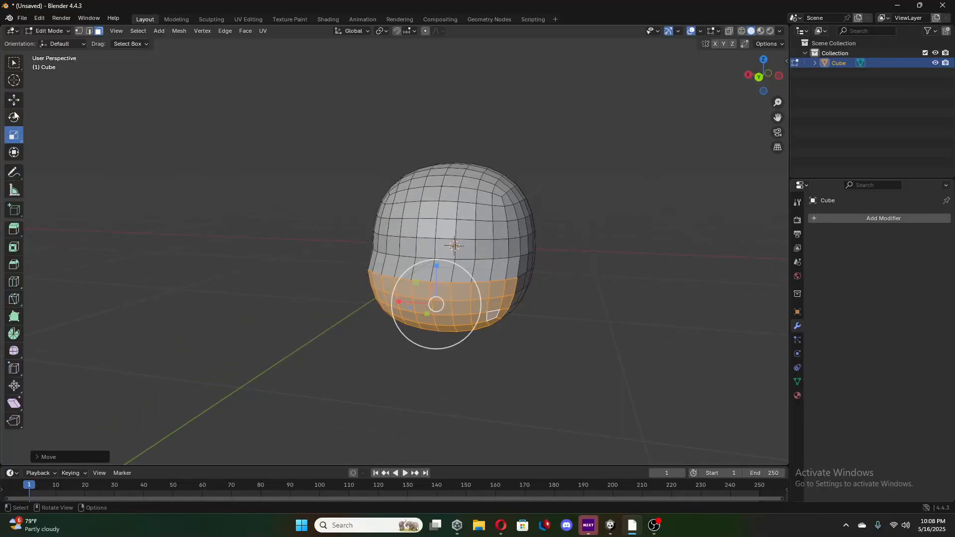
{"action": "left_click", "coordinate": [14, 118]}
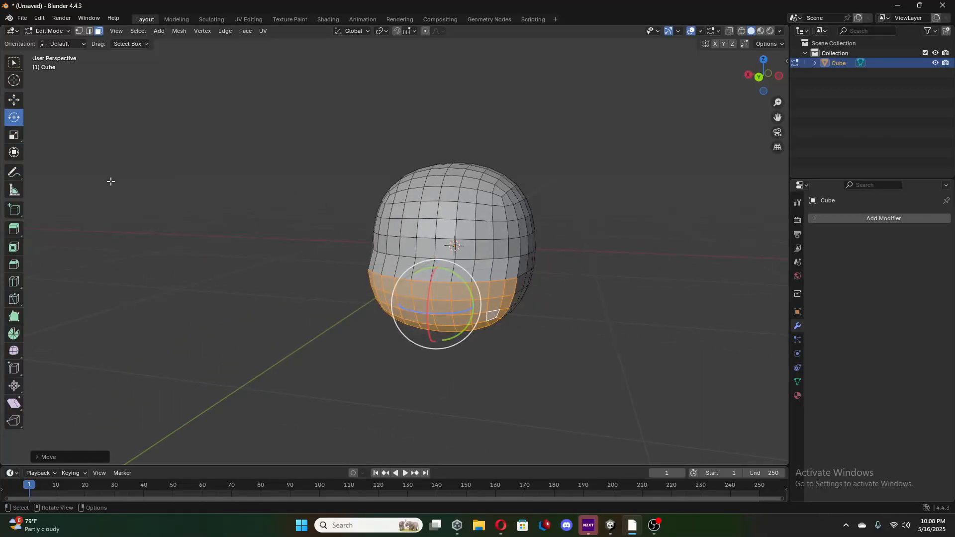
{"action": "left_click", "coordinate": [14, 134]}
{"action": "key", "text": "s"}
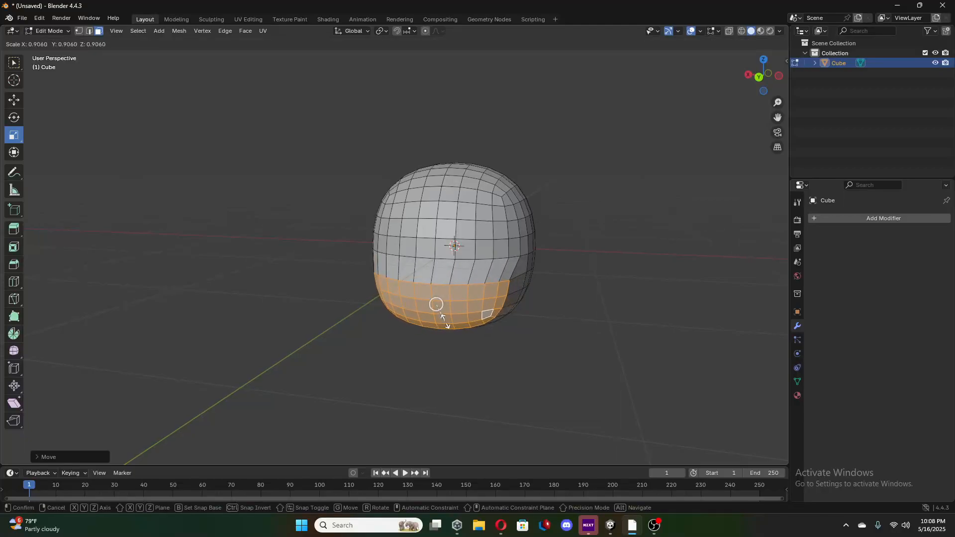
{"action": "left_click", "coordinate": [436, 304]}
{"action": "middle_click_drag", "start_coordinate": [438, 305], "coordinate": [580, 314]}
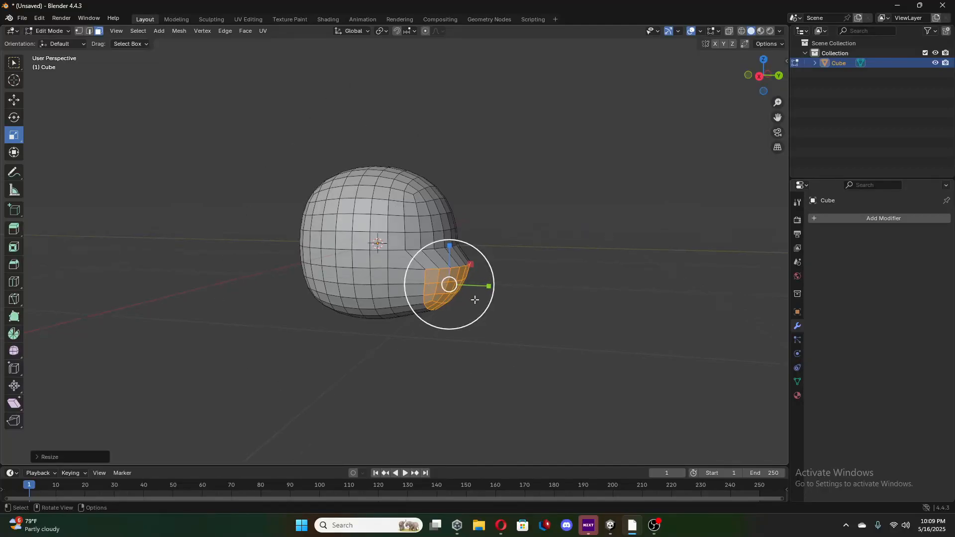
{"action": "middle_click_drag", "start_coordinate": [472, 294], "coordinate": [397, 270]}
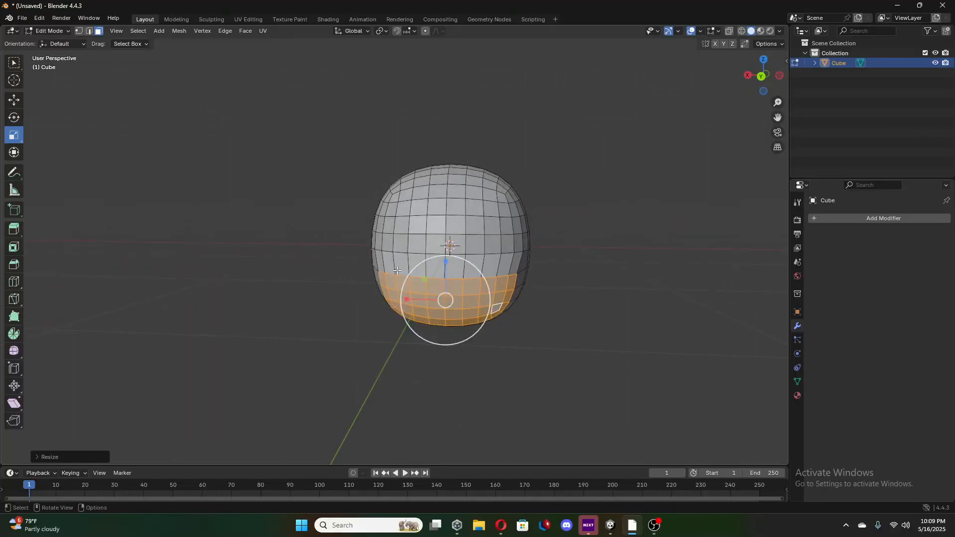
Select the third row of faces above the middle on the positive-Y side and move it slightly outward along positive Y.
{"action": "left_click", "coordinate": [392, 223]}
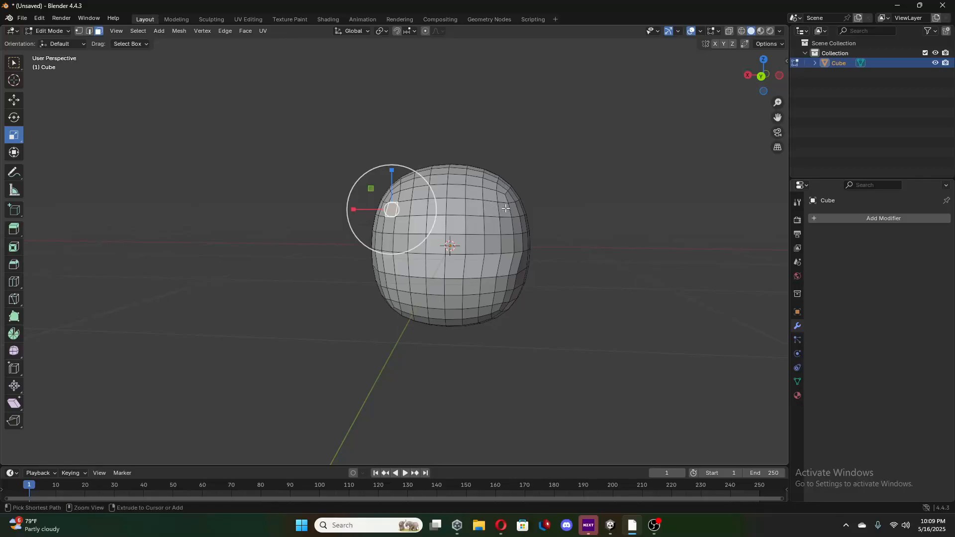
{"action": "left_click", "coordinate": [396, 210], "text": "ctrl"}
{"action": "middle_click_drag", "start_coordinate": [395, 210], "coordinate": [640, 240]}
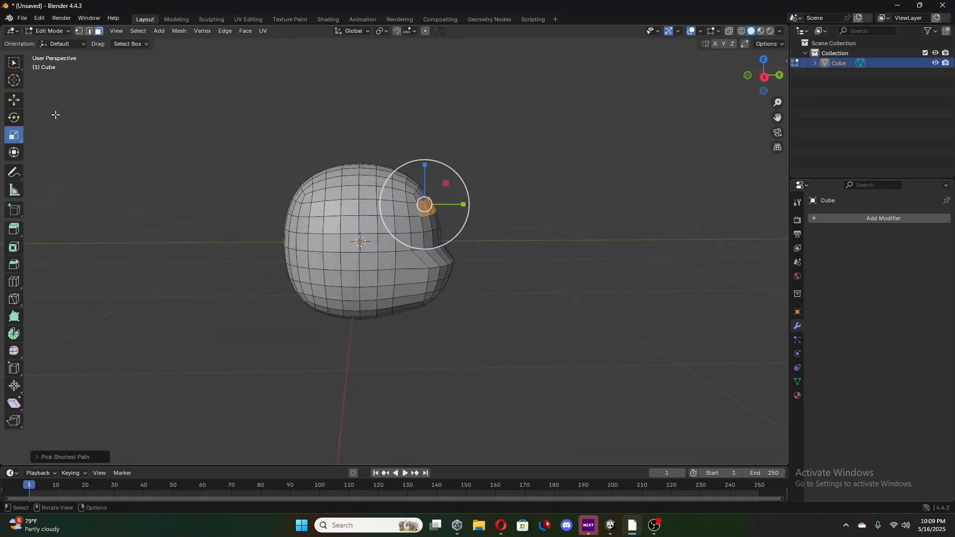
{"action": "left_click", "coordinate": [16, 101]}
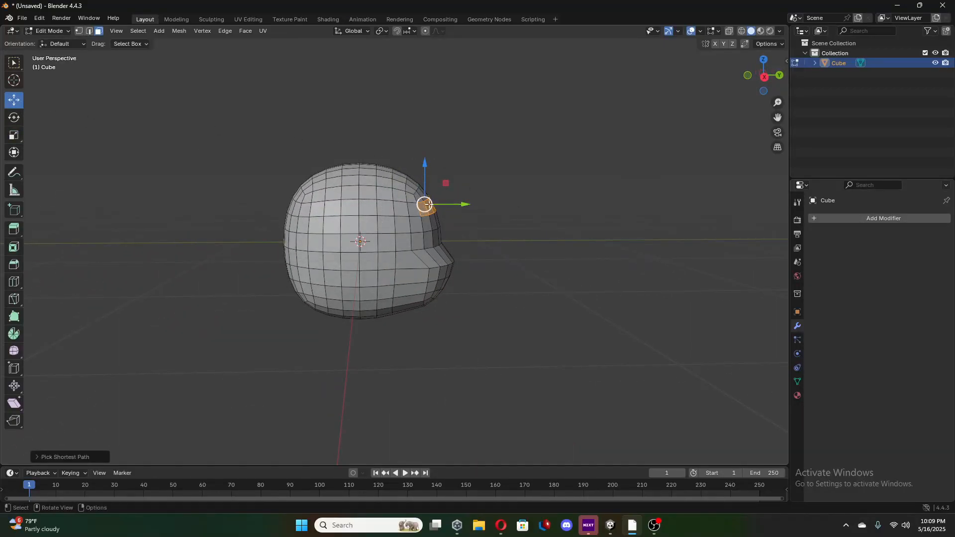
{"action": "left_click_drag", "start_coordinate": [463, 208], "coordinate": [475, 209]}
{"action": "middle_click_drag", "start_coordinate": [475, 209], "coordinate": [407, 222]}
Select the second row of faces above the middle on the positive-Y side and move it slightly up along Z.
{"action": "left_click", "coordinate": [407, 222]}
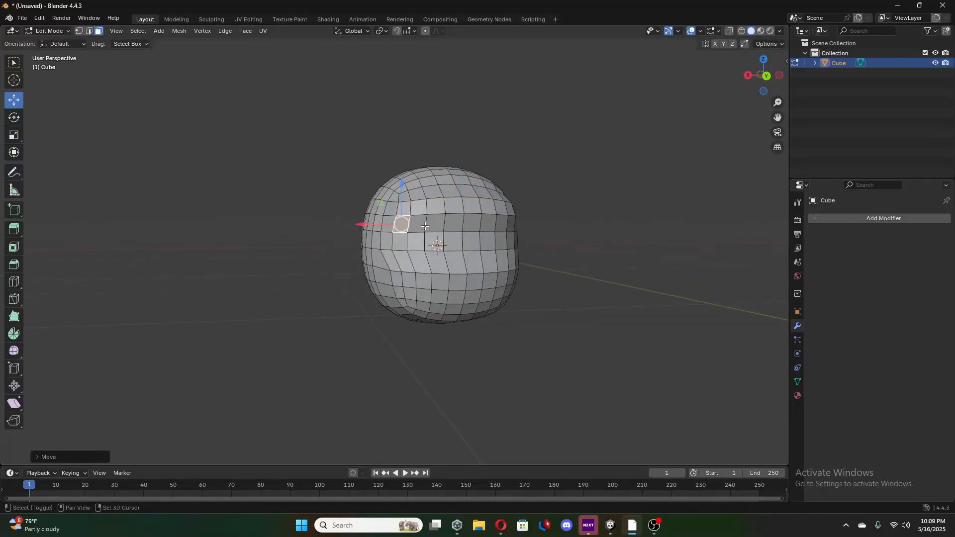
{"action": "middle_click_drag", "start_coordinate": [512, 232], "coordinate": [512, 232]}
{"action": "left_click", "coordinate": [513, 233], "text": "ctrl"}
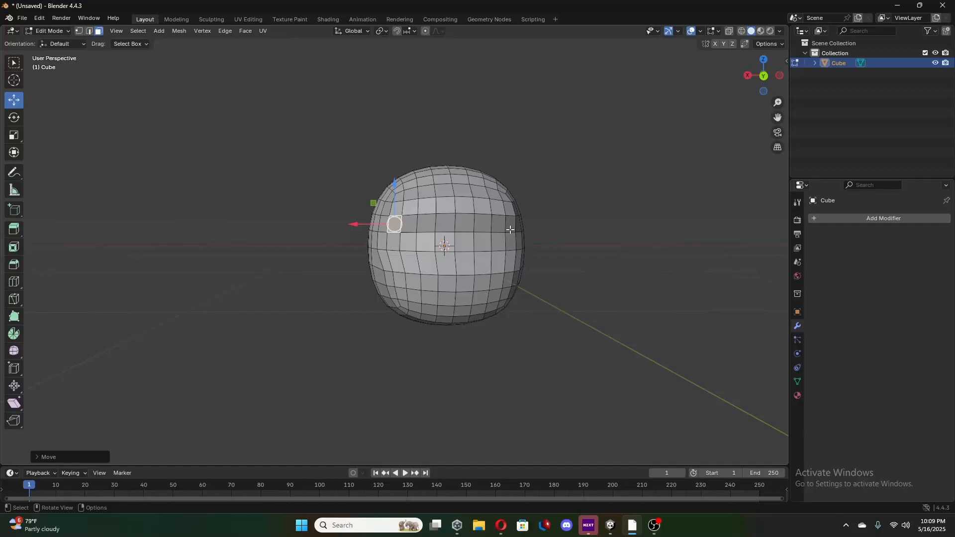
{"action": "left_click_drag", "start_coordinate": [456, 186], "coordinate": [457, 175]}
Try to rotate the upper row of faces on the positive-Y side slightly about the X axis, and undo it.
{"action": "middle_click_drag", "start_coordinate": [485, 192], "coordinate": [565, 209]}
{"action": "left_click", "coordinate": [443, 212]}
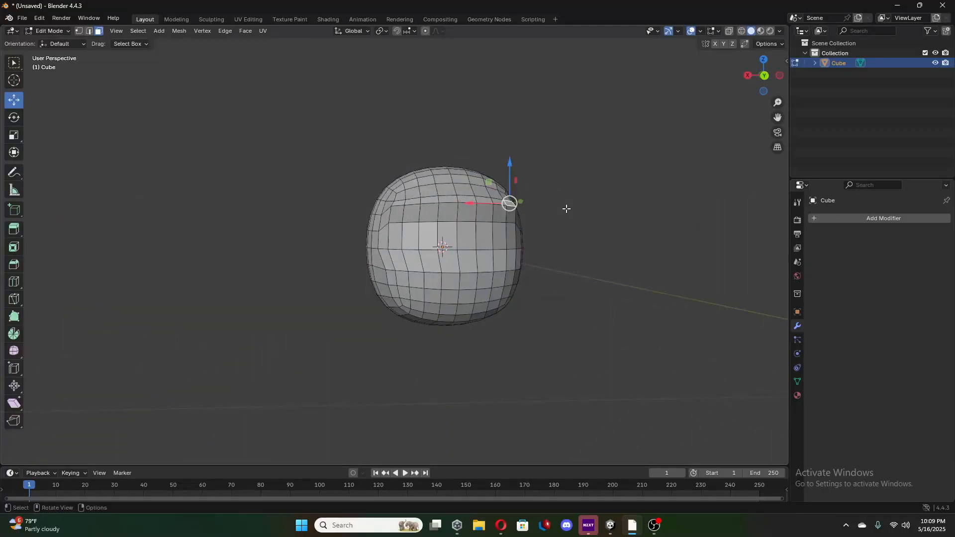
{"action": "left_click", "coordinate": [406, 201], "text": "ctrl"}
{"action": "left_click", "coordinate": [22, 124]}
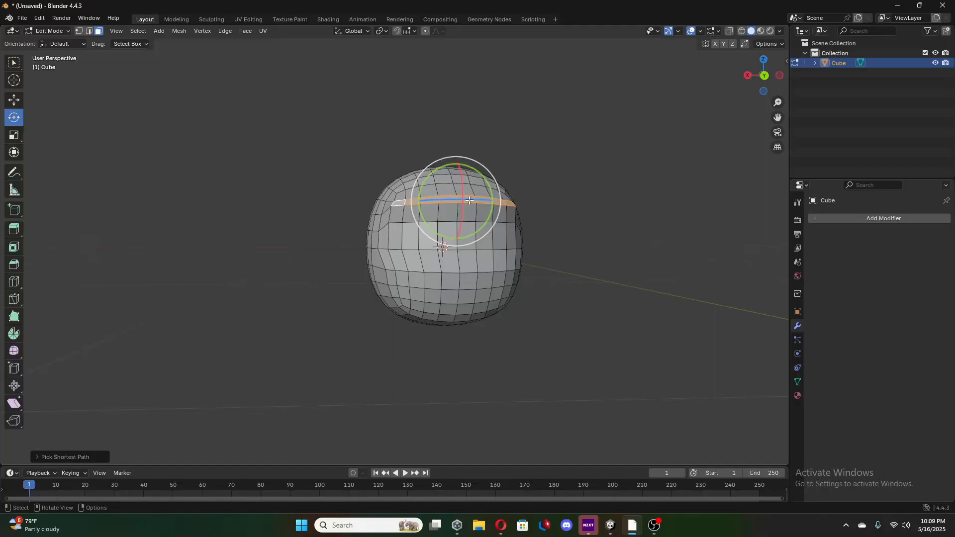
{"action": "left_click_drag", "start_coordinate": [465, 195], "coordinate": [464, 200]}
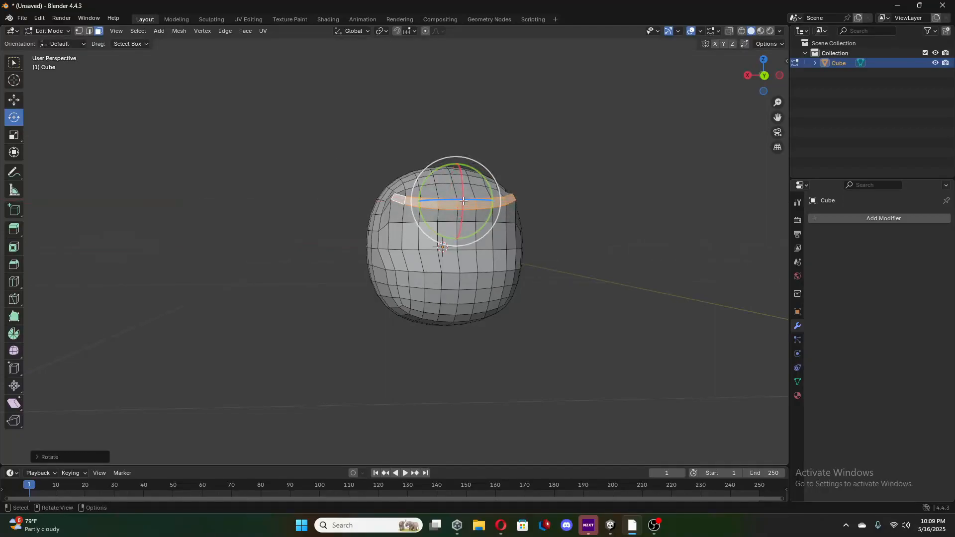
{"action": "key", "text": "ctrl+z"}
Deselect the face row and return the head mesh to Object Mode.
{"action": "middle_click_drag", "start_coordinate": [545, 199], "coordinate": [642, 213]}
{"action": "left_click", "coordinate": [614, 213]}
{"action": "key", "text": "Tab"}
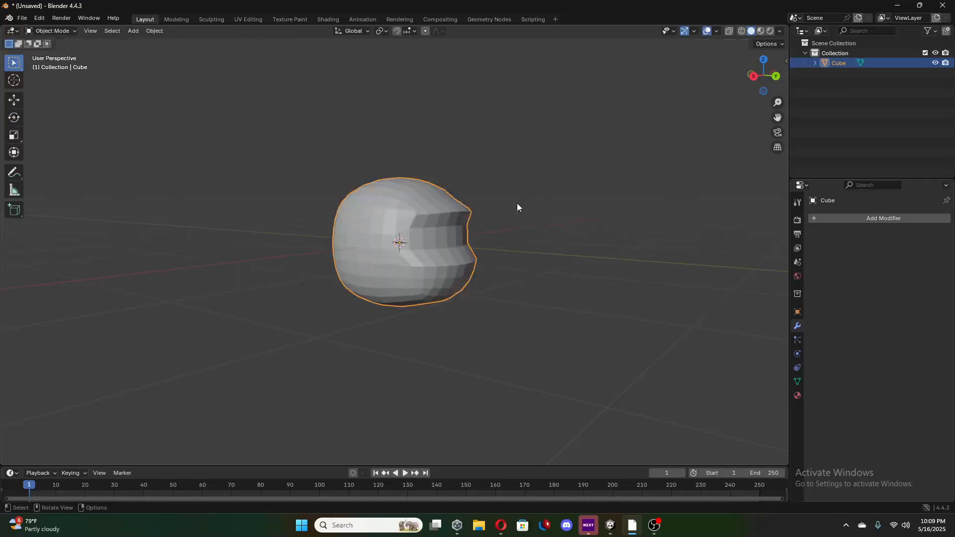
Try Shade Smooth on the head object, inspect it from the front and side, and undo the shading.
{"action": "middle_click_drag", "start_coordinate": [521, 233], "coordinate": [450, 235]}
{"action": "right_click", "coordinate": [450, 234]}
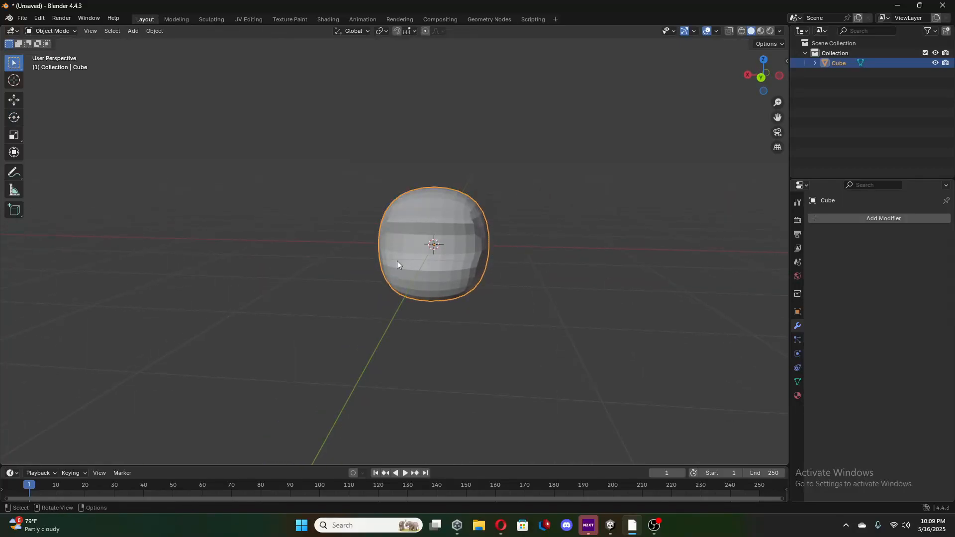
{"action": "right_click", "coordinate": [407, 241]}
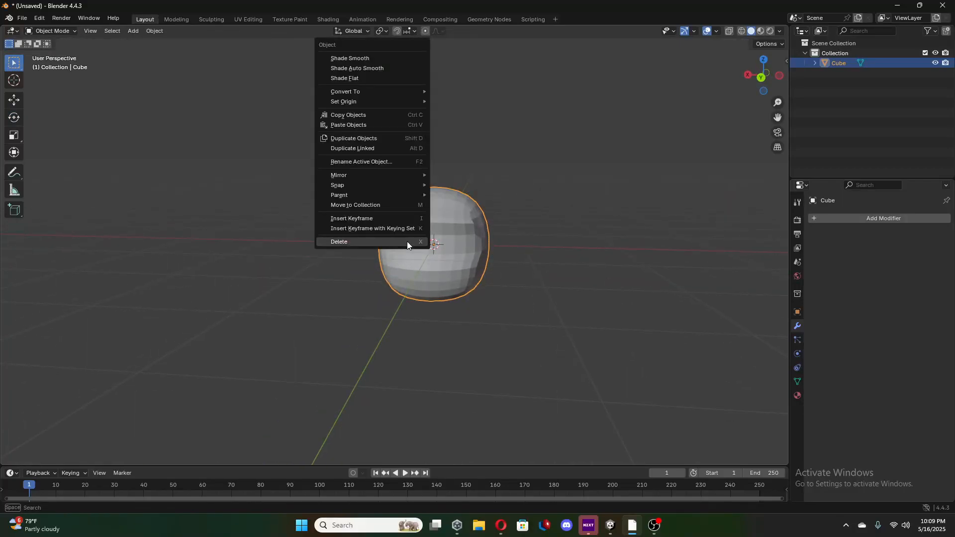
{"action": "left_click", "coordinate": [350, 58]}
{"action": "right_click", "coordinate": [466, 262]}
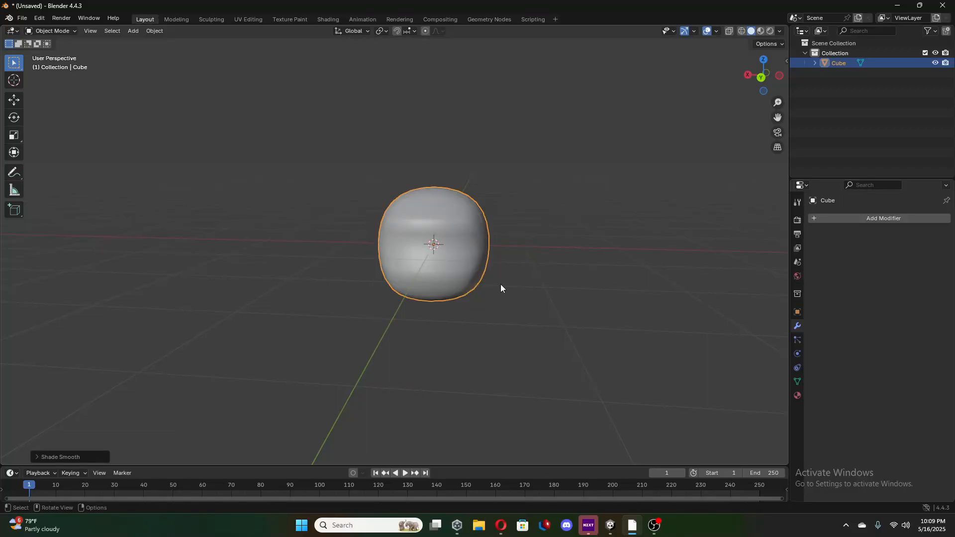
{"action": "right_click", "coordinate": [447, 234]}
{"action": "middle_click_drag", "start_coordinate": [518, 260], "coordinate": [286, 245]}
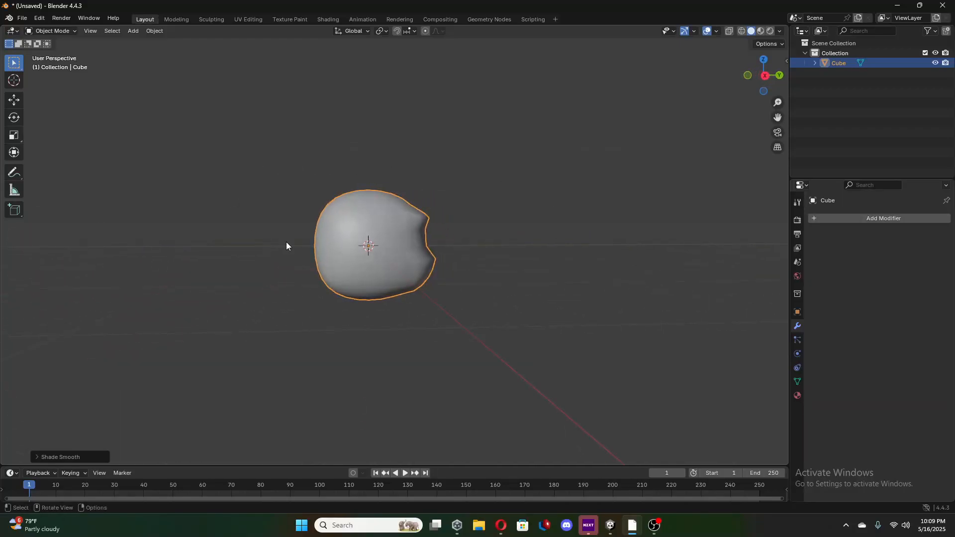
{"action": "middle_click_drag", "start_coordinate": [461, 245], "coordinate": [480, 228]}
{"action": "key", "text": "ctrl+z"}
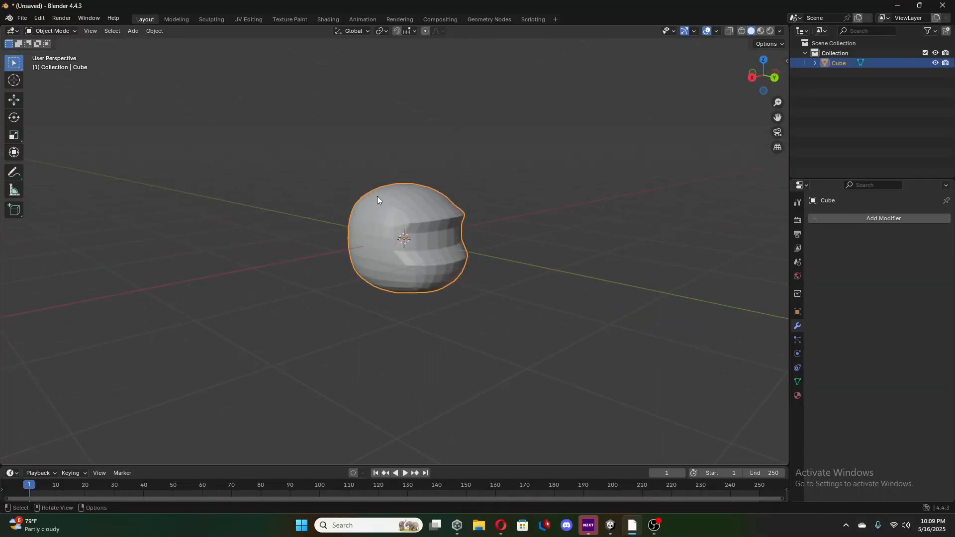
{"action": "middle_click_drag", "start_coordinate": [377, 196], "coordinate": [500, 259]}
{"action": "right_click", "coordinate": [459, 234]}
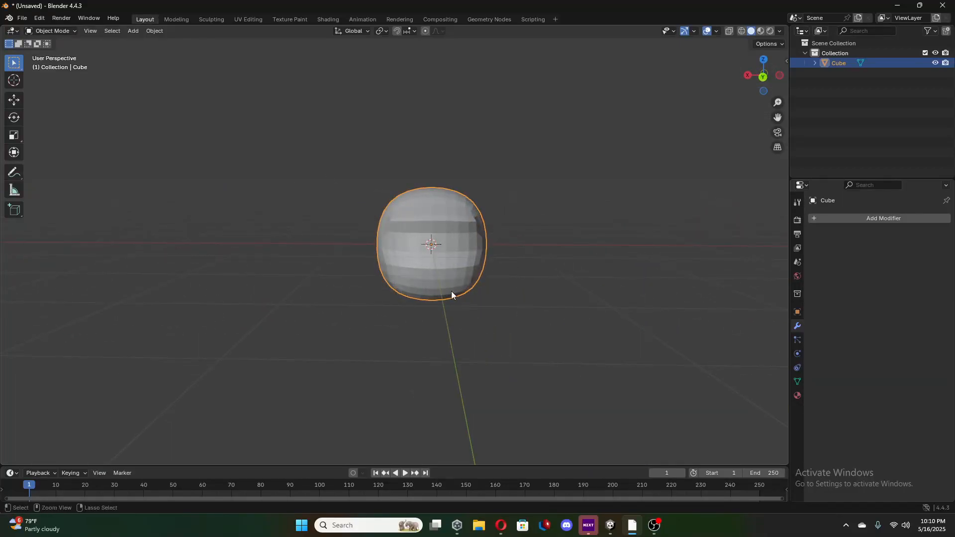
{"action": "key", "text": "Tab"}
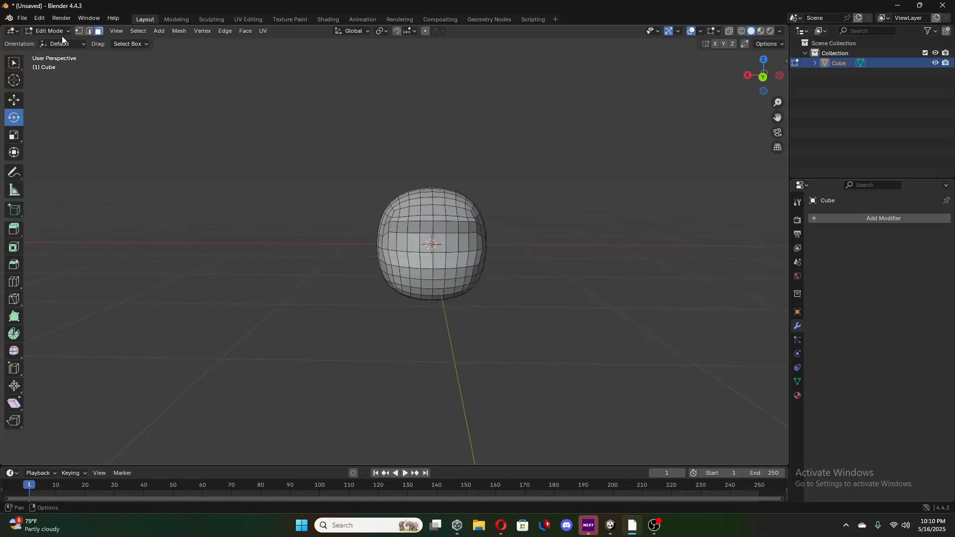
{"action": "key", "text": "Tab"}
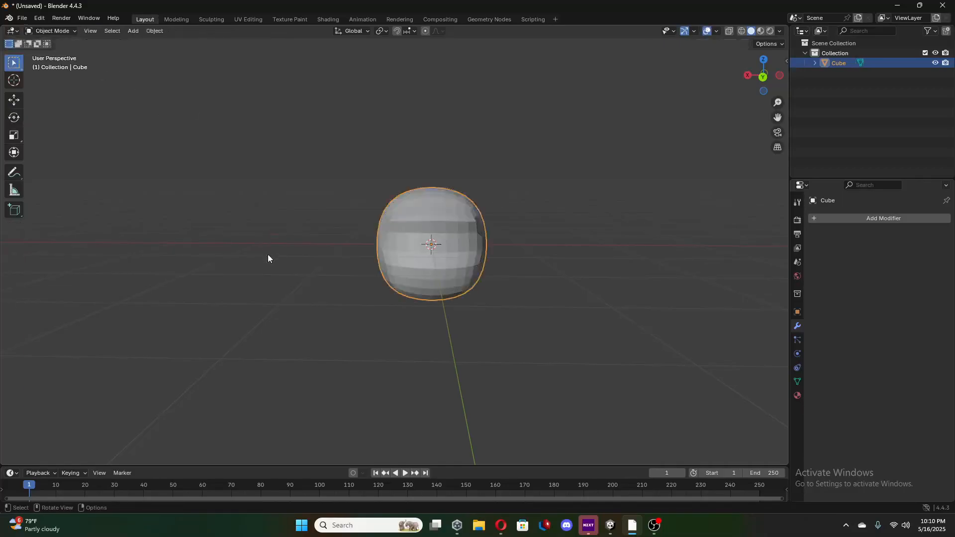
Add a new mesh cube and move it up along Z until it sits above the head.
{"action": "scroll", "coordinate": [473, 322], "scroll_direction": "down", "scroll_amount": 3}
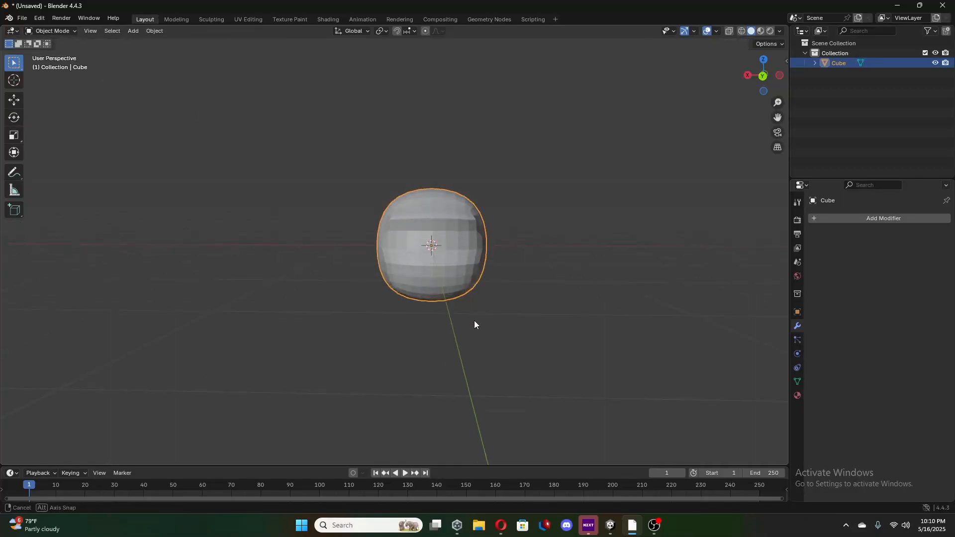
{"action": "middle_click_drag", "start_coordinate": [474, 320], "coordinate": [475, 322]}
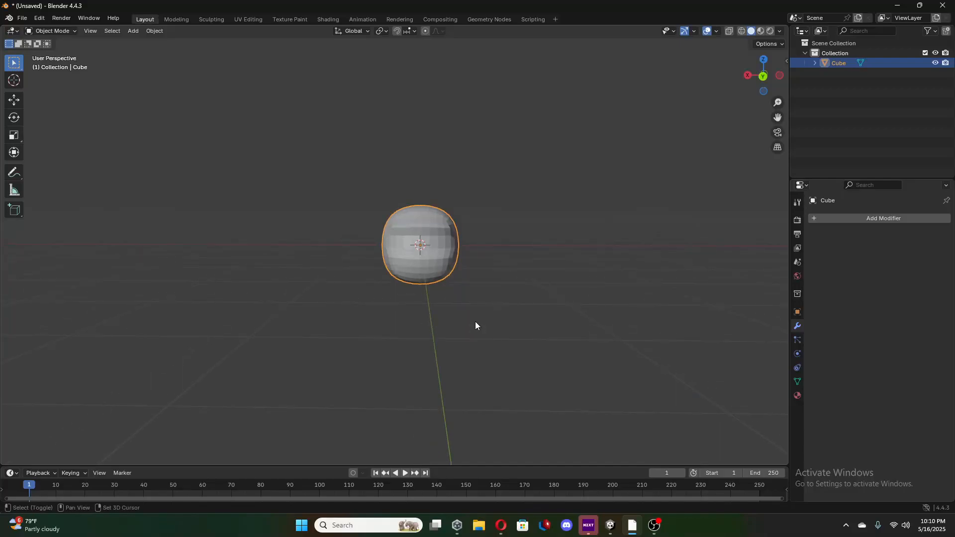
{"action": "key", "text": "shift+a"}
{"action": "mouse_move", "coordinate": [476, 322]}
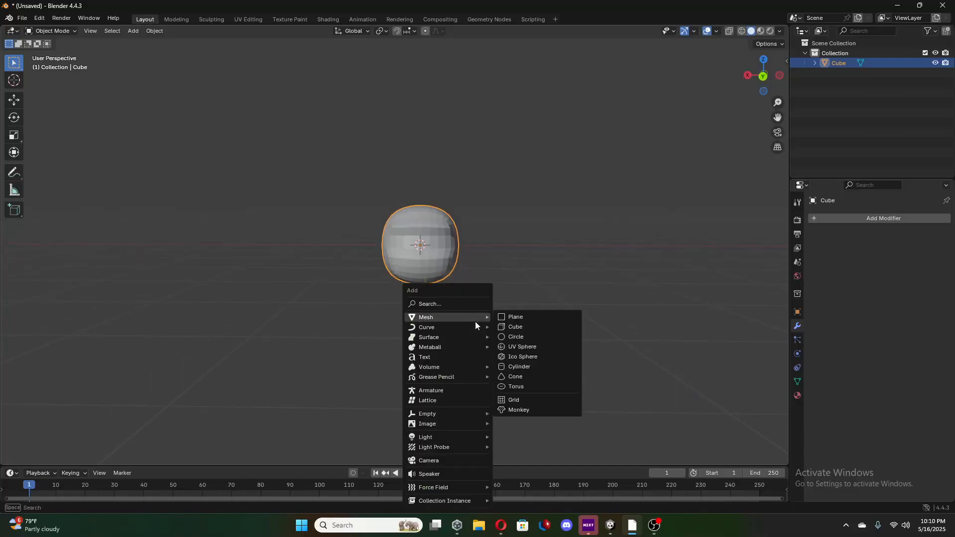
{"action": "left_click", "coordinate": [506, 327]}
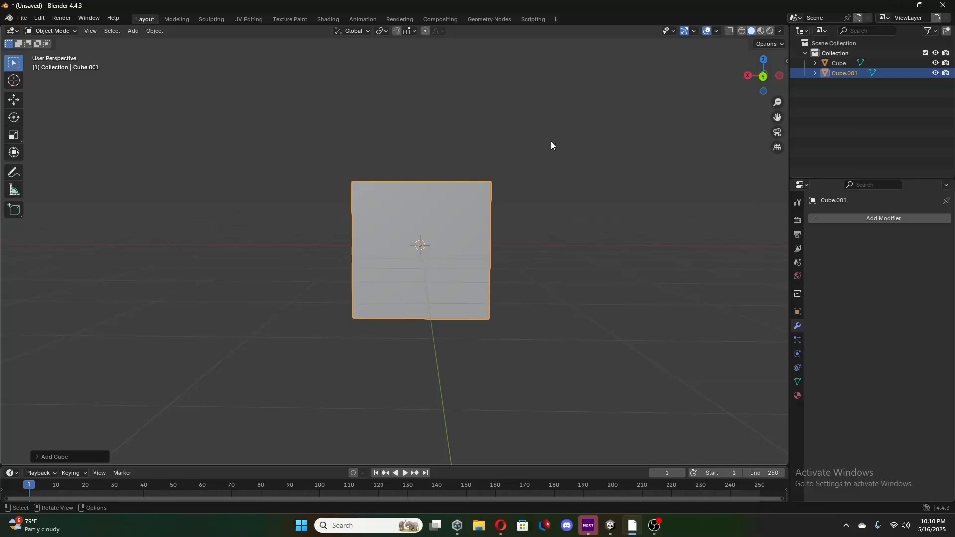
{"action": "left_click", "coordinate": [11, 99]}
{"action": "left_click_drag", "start_coordinate": [422, 213], "coordinate": [432, 144]}
{"action": "middle_click_drag", "start_coordinate": [433, 143], "coordinate": [433, 178]}
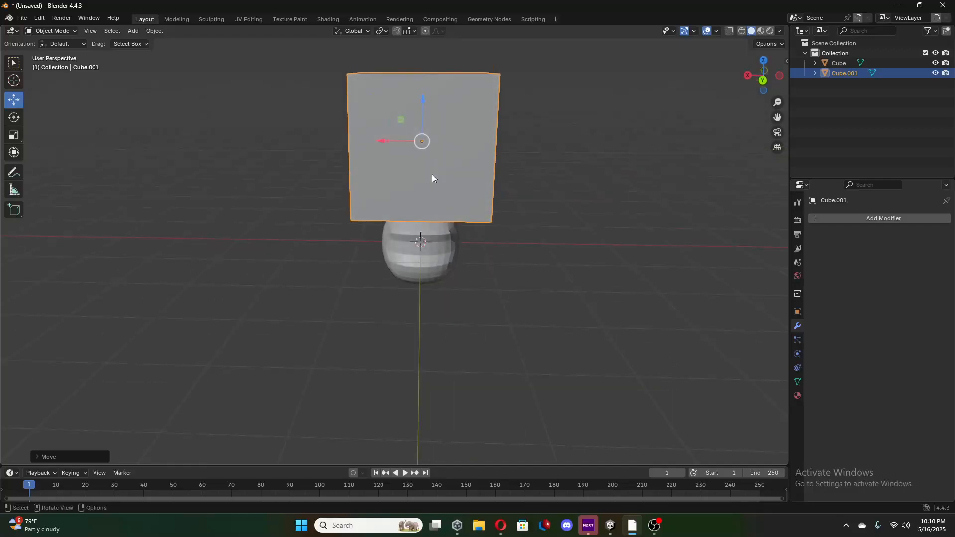
{"action": "left_click_drag", "start_coordinate": [420, 104], "coordinate": [437, 81]}
Add a Subdivision Surface modifier to the new cube, set its viewport level to 2, and apply it.
{"action": "left_click", "coordinate": [825, 217]}
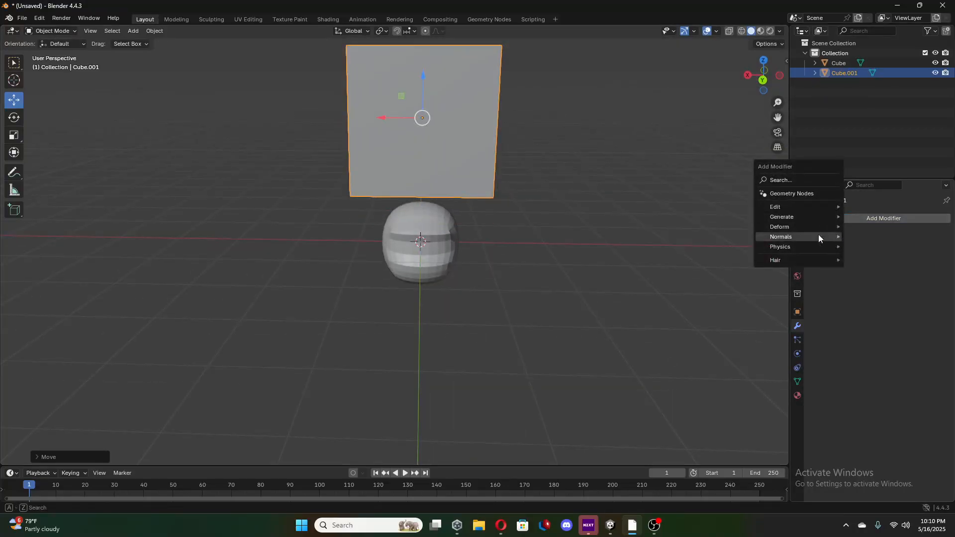
{"action": "mouse_move", "coordinate": [796, 227]}
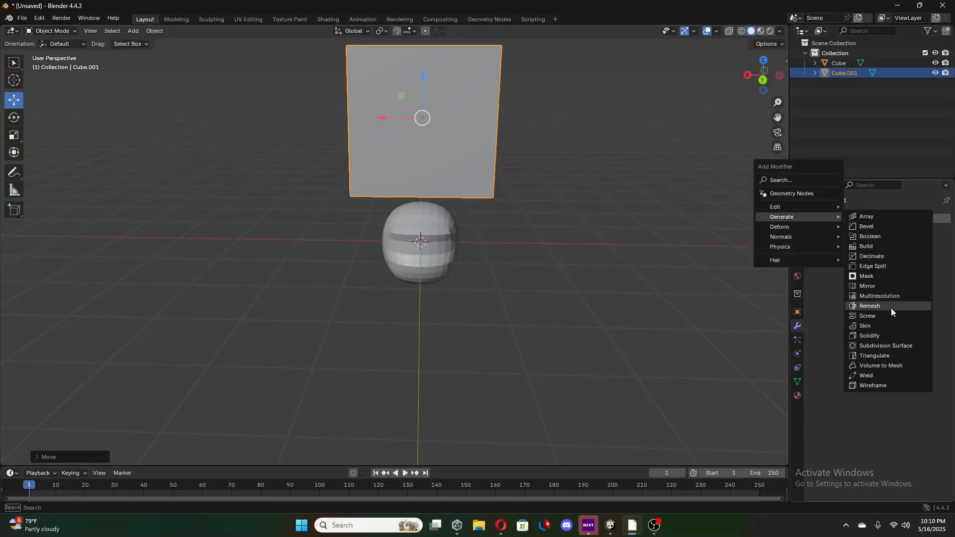
{"action": "left_click", "coordinate": [891, 345]}
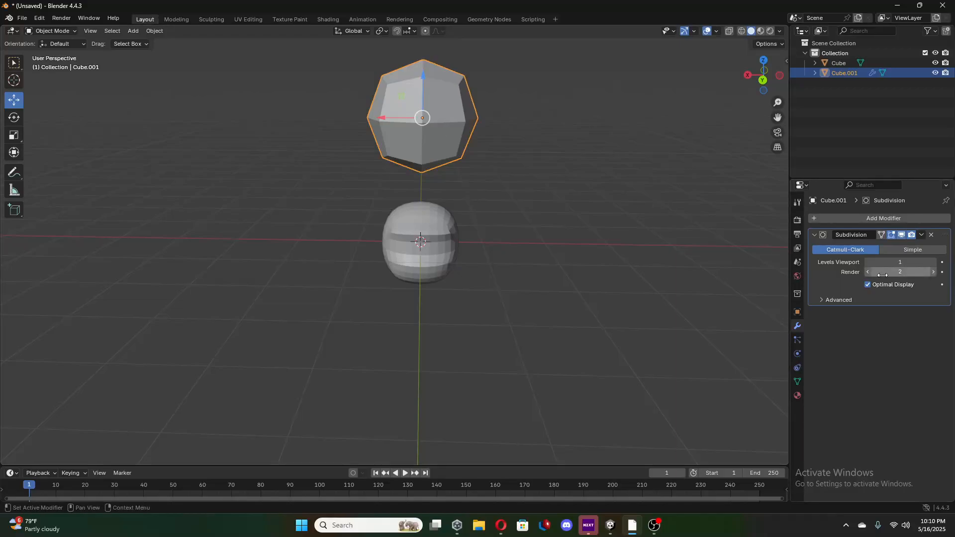
{"action": "left_click", "coordinate": [934, 262]}
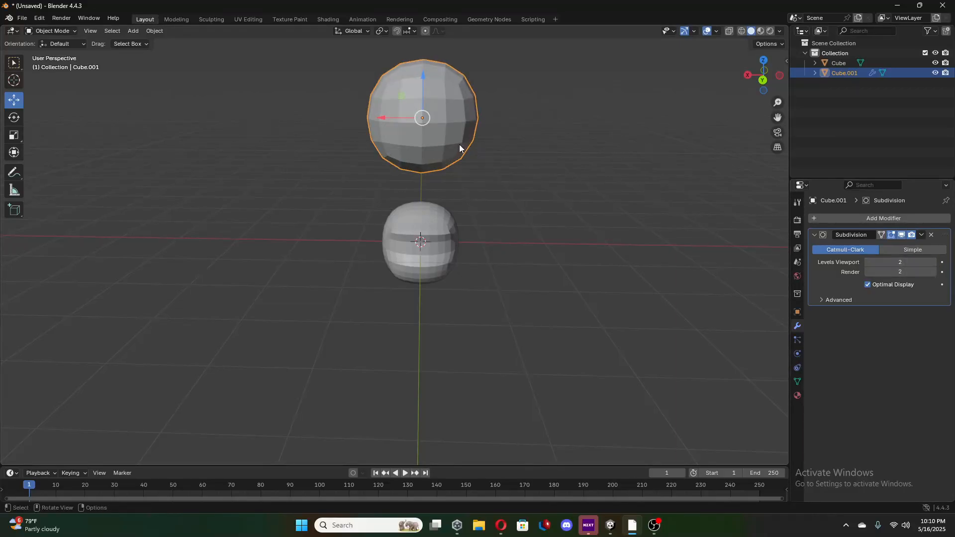
{"action": "left_click", "coordinate": [921, 235]}
{"action": "left_click", "coordinate": [906, 247]}
Select the head object and move it along positive X so it stands beside the new sphere.
{"action": "middle_click_drag", "start_coordinate": [516, 216], "coordinate": [510, 118]}
{"action": "left_click", "coordinate": [431, 254]}
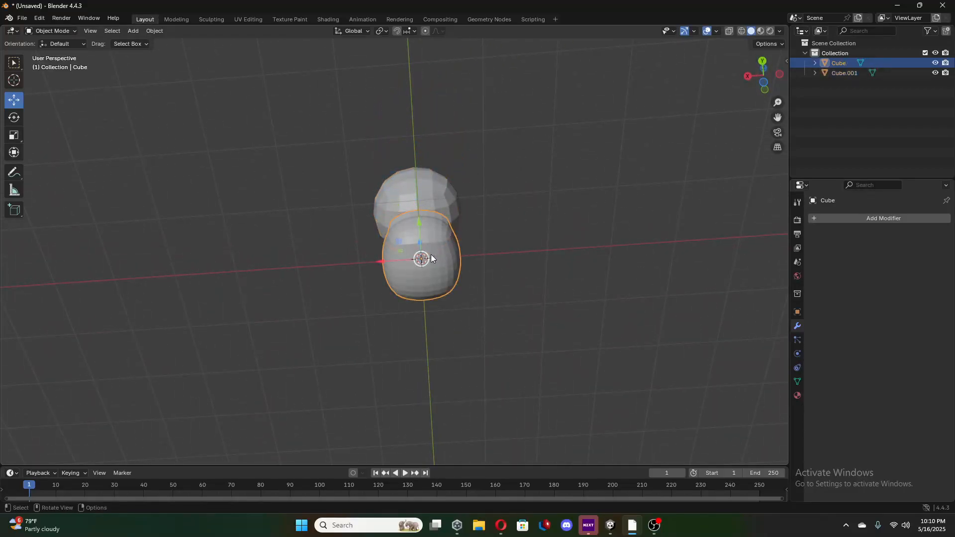
{"action": "left_click_drag", "start_coordinate": [382, 263], "coordinate": [333, 287]}
{"action": "middle_click_drag", "start_coordinate": [445, 250], "coordinate": [433, 201]}
{"action": "middle_click_drag", "start_coordinate": [455, 238], "coordinate": [447, 240]}
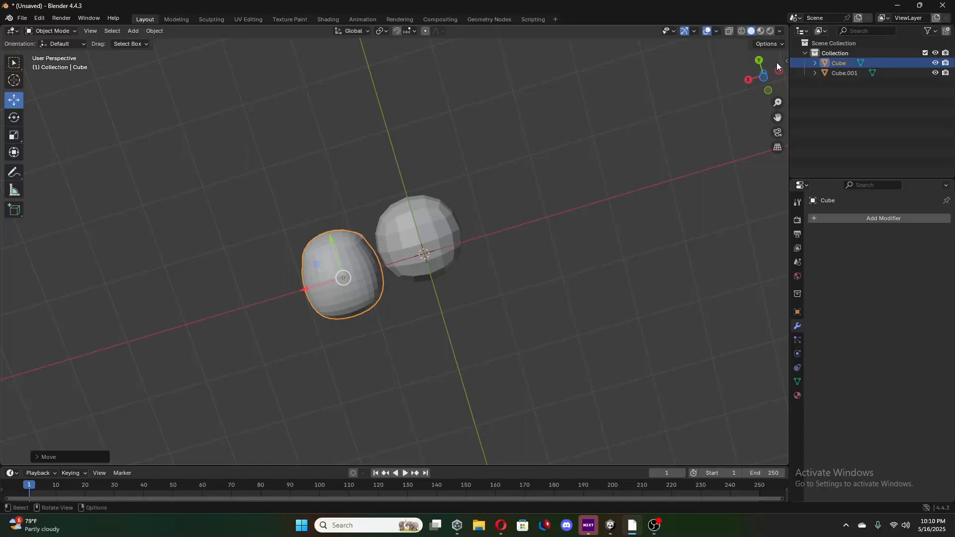
Enter Edit Mode on the new sphere and select the ring of faces just below its middle.
{"action": "left_click", "coordinate": [761, 82]}
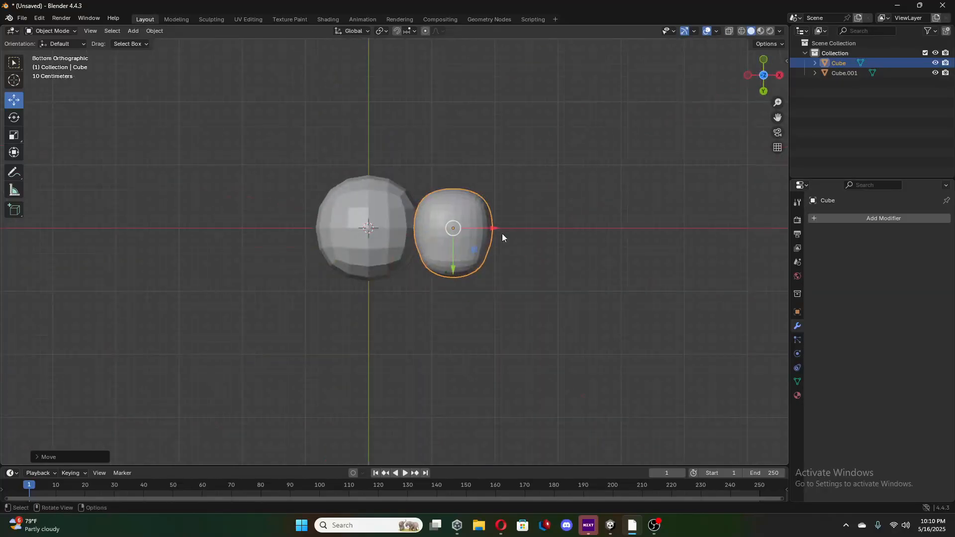
{"action": "left_click", "coordinate": [349, 206]}
{"action": "key", "text": "Tab"}
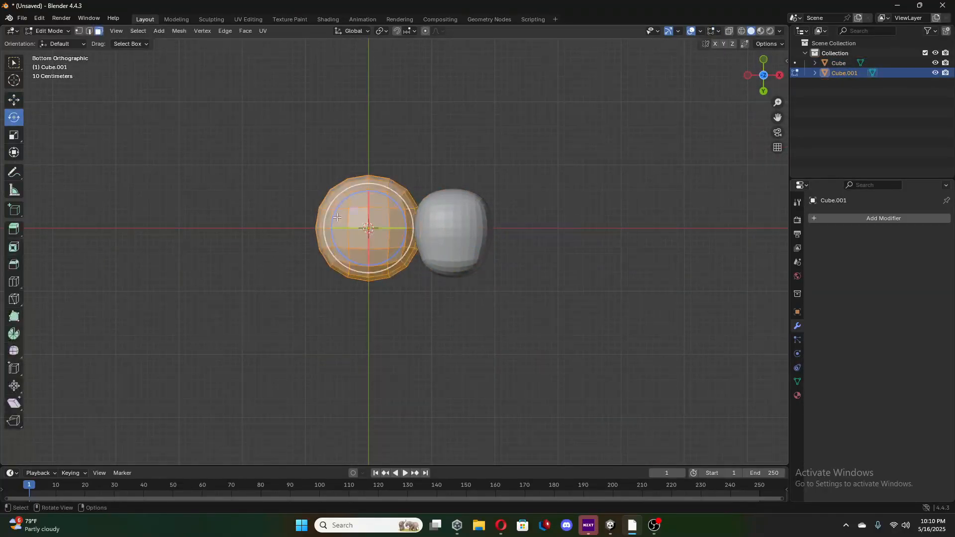
{"action": "left_click", "coordinate": [340, 203]}
{"action": "left_click", "coordinate": [330, 206]}
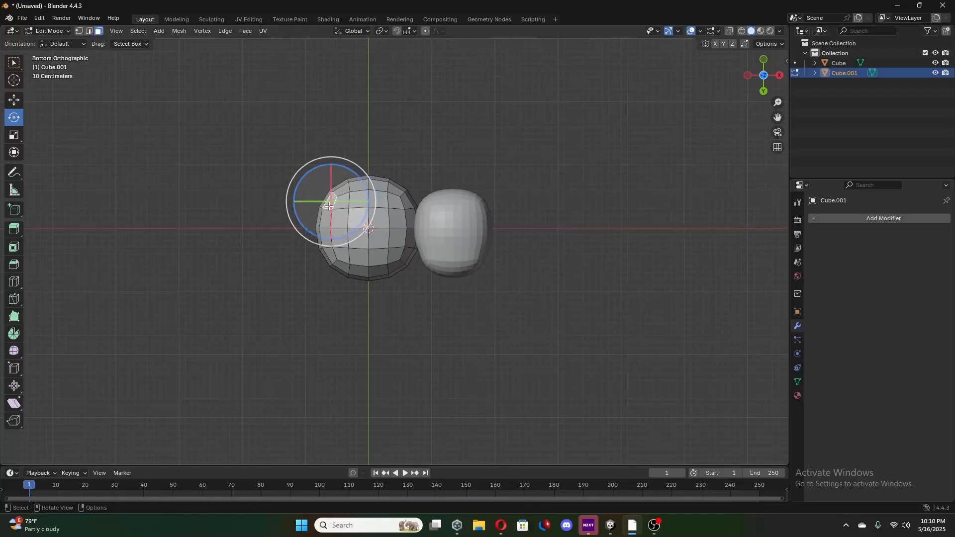
{"action": "middle_click_drag", "start_coordinate": [339, 231], "coordinate": [429, 281]}
{"action": "left_click", "coordinate": [364, 130]}
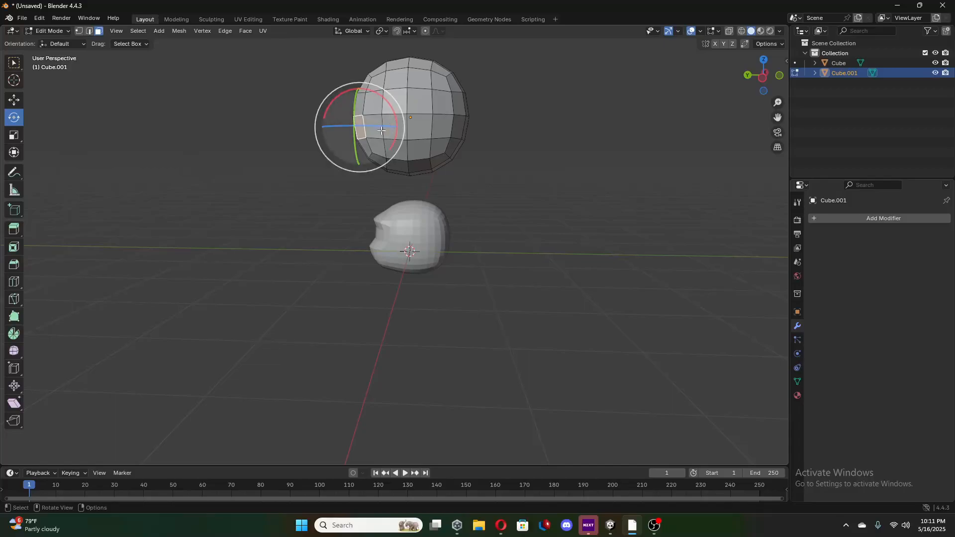
{"action": "left_click", "coordinate": [446, 127], "text": "ctrl"}
Extend the selection to the sphere's whole lower half and move it down along Z, stretching the sphere into a capsule.
{"action": "middle_click_drag", "start_coordinate": [473, 160], "coordinate": [282, 207]}
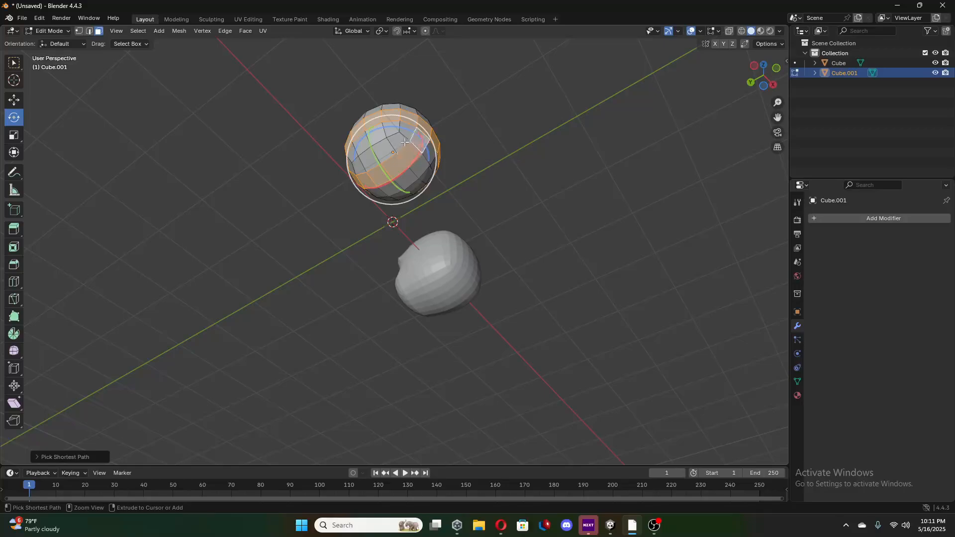
{"action": "left_click", "coordinate": [358, 166], "text": "ctrl"}
{"action": "left_click", "coordinate": [352, 155], "text": "ctrl"}
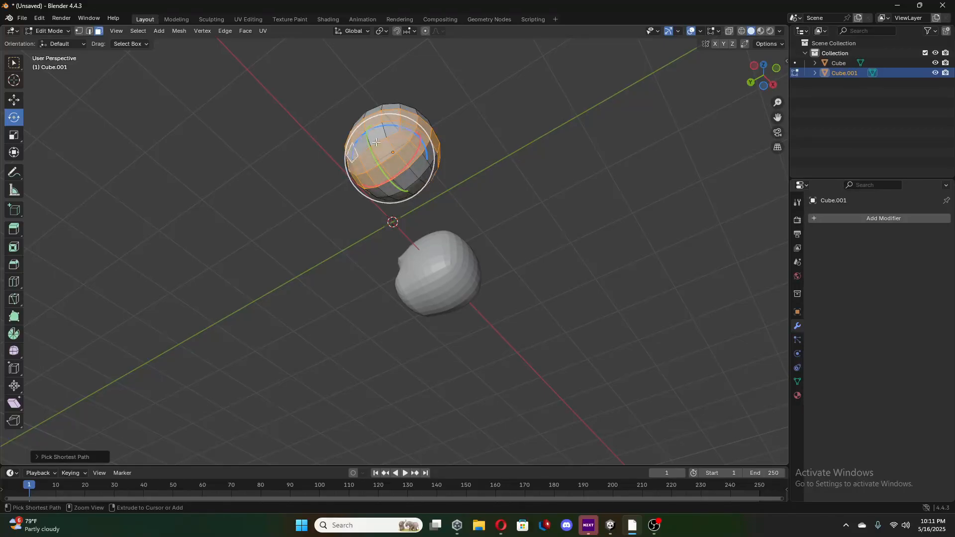
{"action": "middle_click_drag", "start_coordinate": [392, 132], "coordinate": [342, 153]}
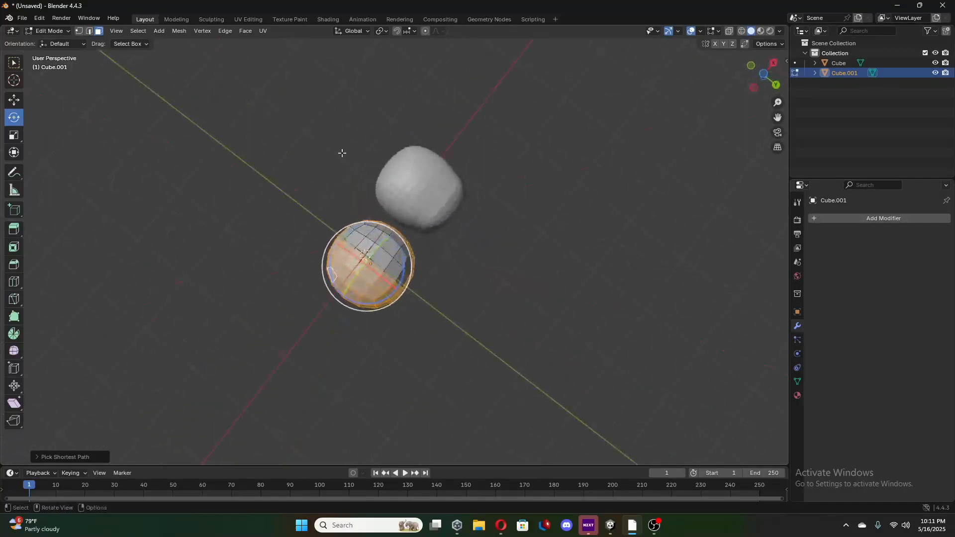
{"action": "left_click", "coordinate": [348, 234], "text": "ctrl"}
{"action": "left_click", "coordinate": [381, 228], "text": "ctrl"}
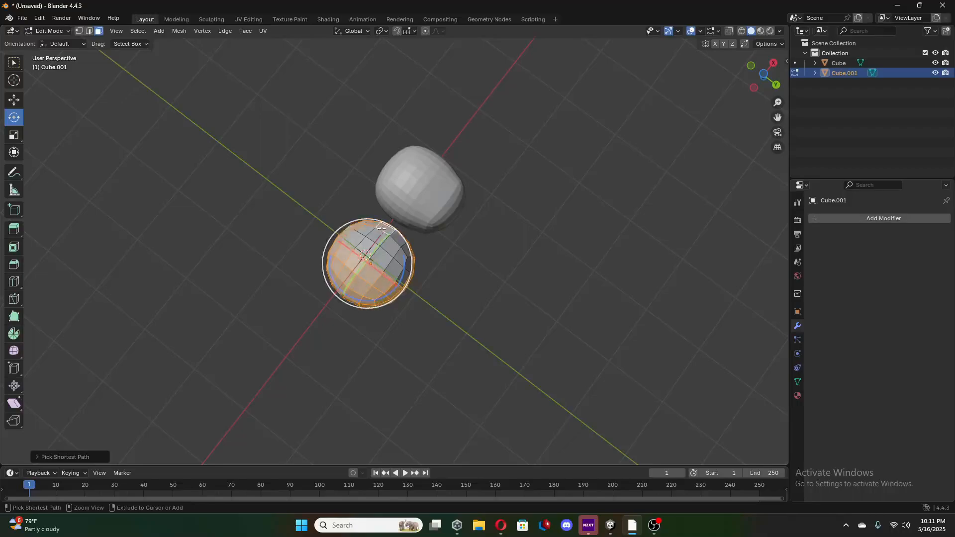
{"action": "left_click", "coordinate": [407, 278], "text": "ctrl"}
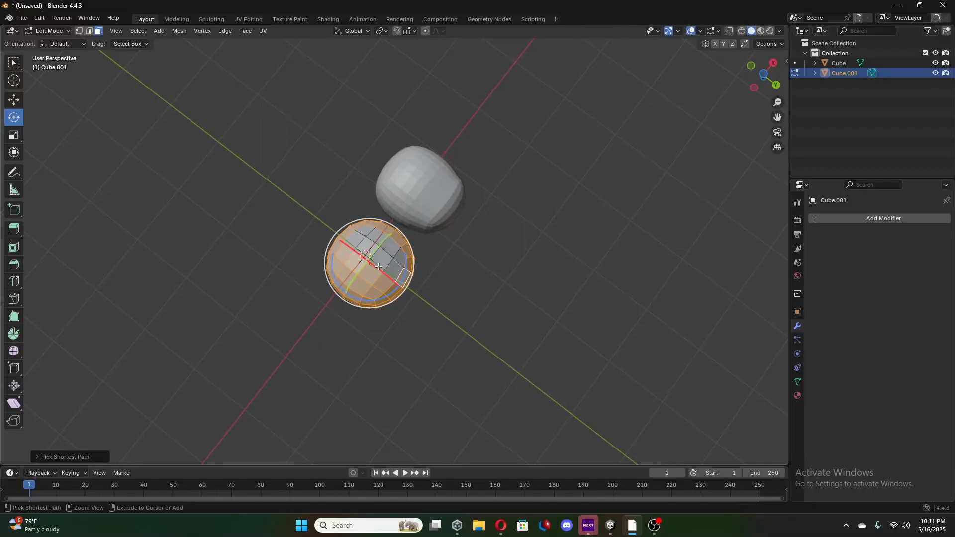
{"action": "left_click", "coordinate": [353, 240], "text": "ctrl"}
{"action": "middle_click_drag", "start_coordinate": [398, 255], "coordinate": [411, 327]}
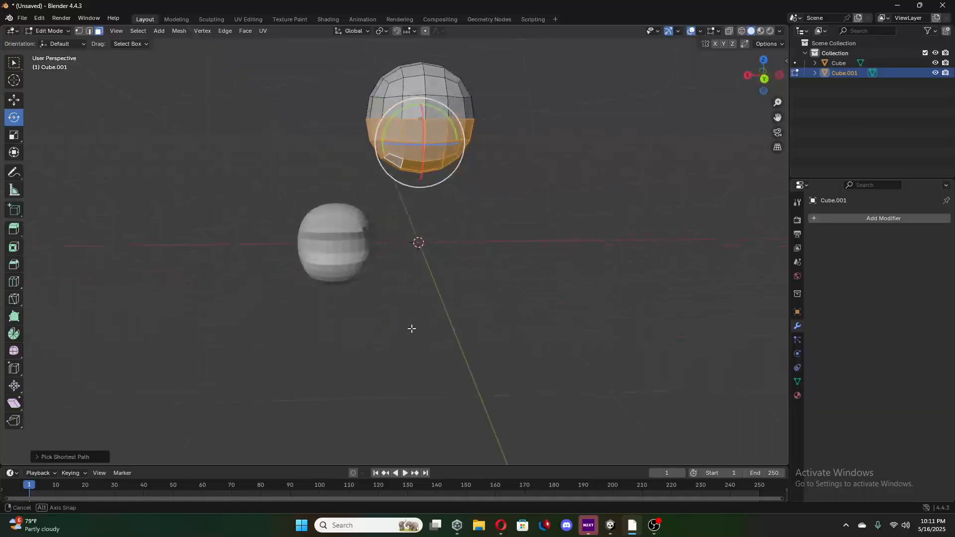
{"action": "left_click", "coordinate": [14, 100]}
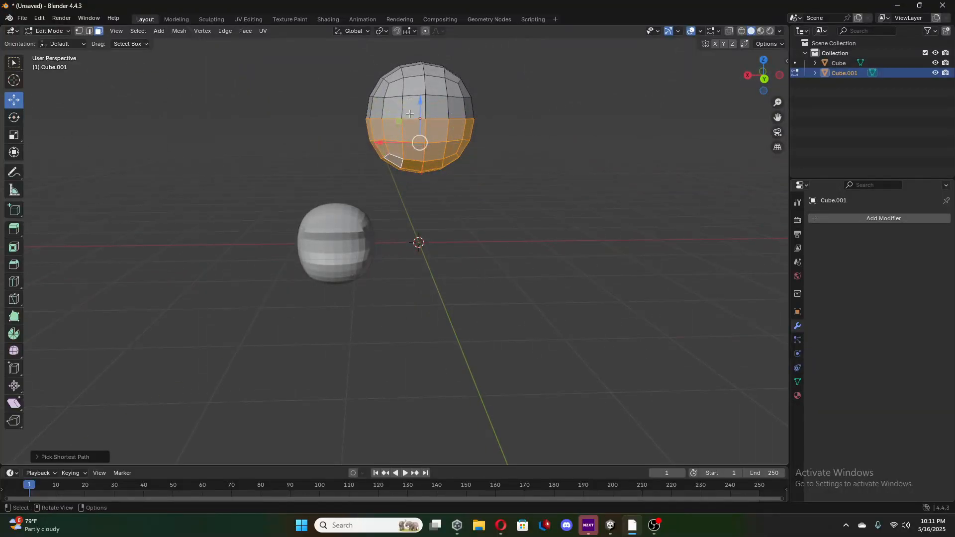
{"action": "left_click_drag", "start_coordinate": [420, 103], "coordinate": [419, 148]}
Scale up the selected lower half of the capsule slightly and nudge it up along Z, making the bottom wider than the top.
{"action": "left_click", "coordinate": [14, 134]}
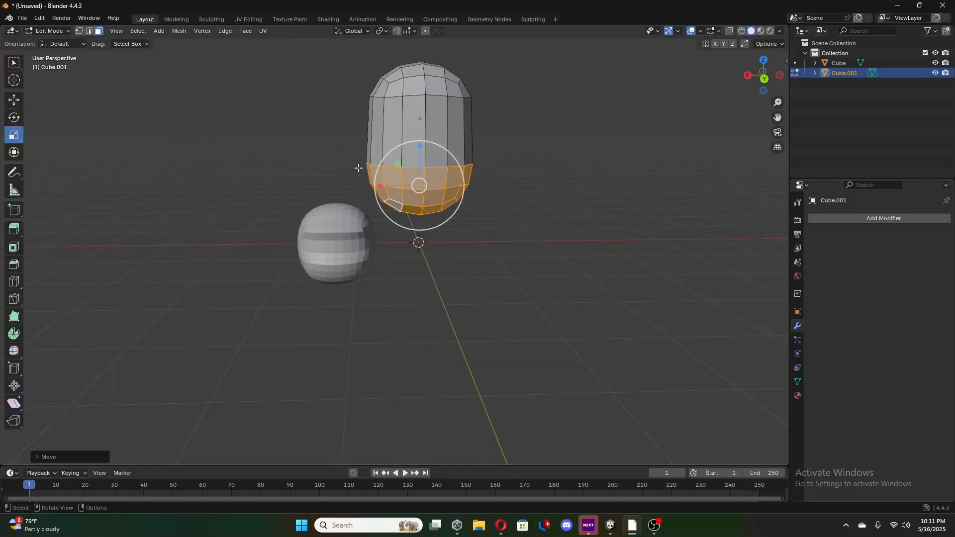
{"action": "left_click_drag", "start_coordinate": [427, 214], "coordinate": [431, 217]}
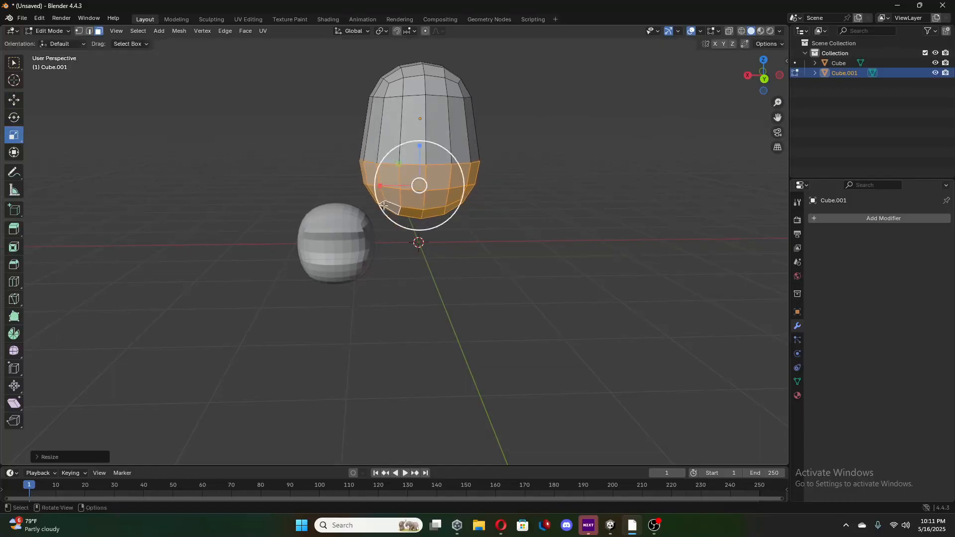
{"action": "left_click", "coordinate": [13, 101]}
{"action": "left_click_drag", "start_coordinate": [422, 144], "coordinate": [422, 144]}
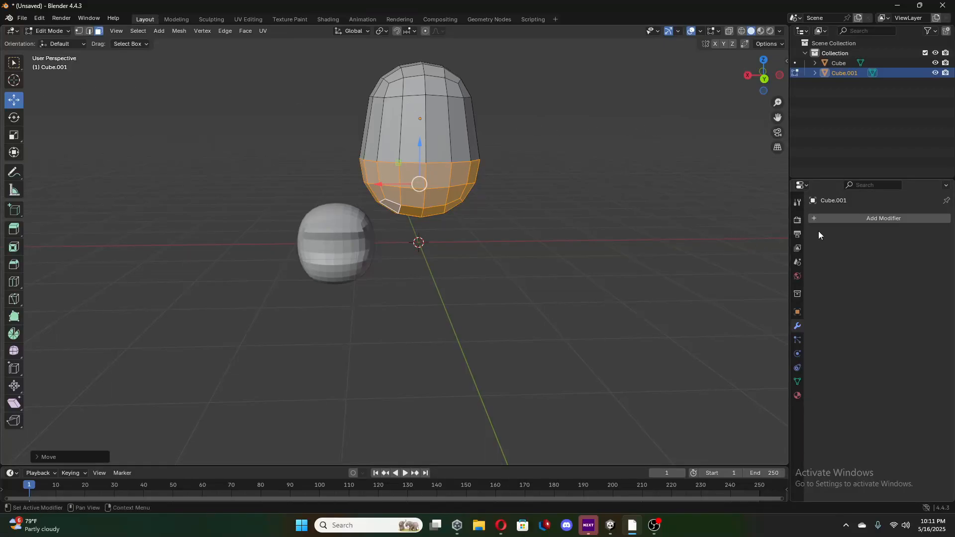
Return to Object Mode, add a Subdivision Surface modifier to the capsule body, and apply it at viewport level 1.
{"action": "left_click", "coordinate": [860, 219]}
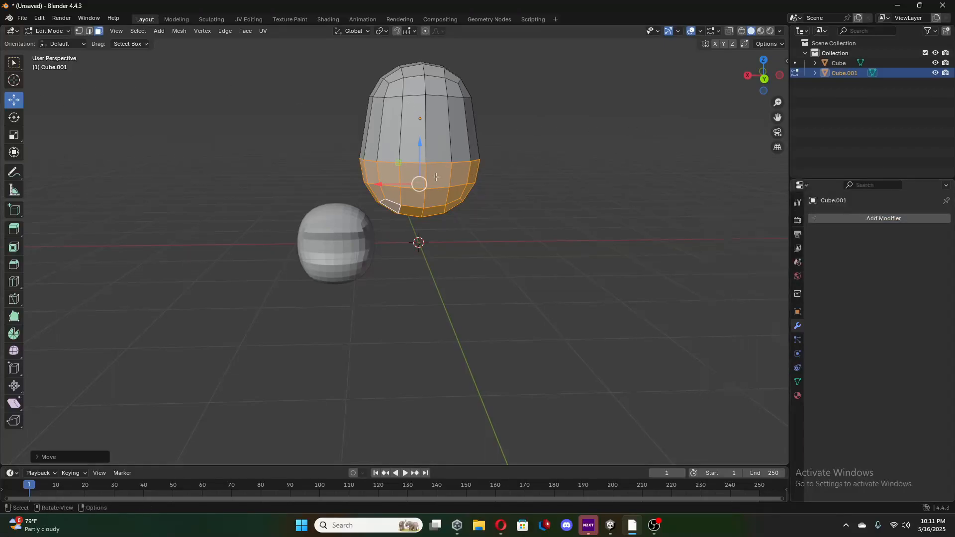
{"action": "key", "text": "Tab"}
{"action": "middle_click_drag", "start_coordinate": [338, 233], "coordinate": [448, 174]}
{"action": "left_click", "coordinate": [890, 219]}
{"action": "mouse_move", "coordinate": [892, 217]}
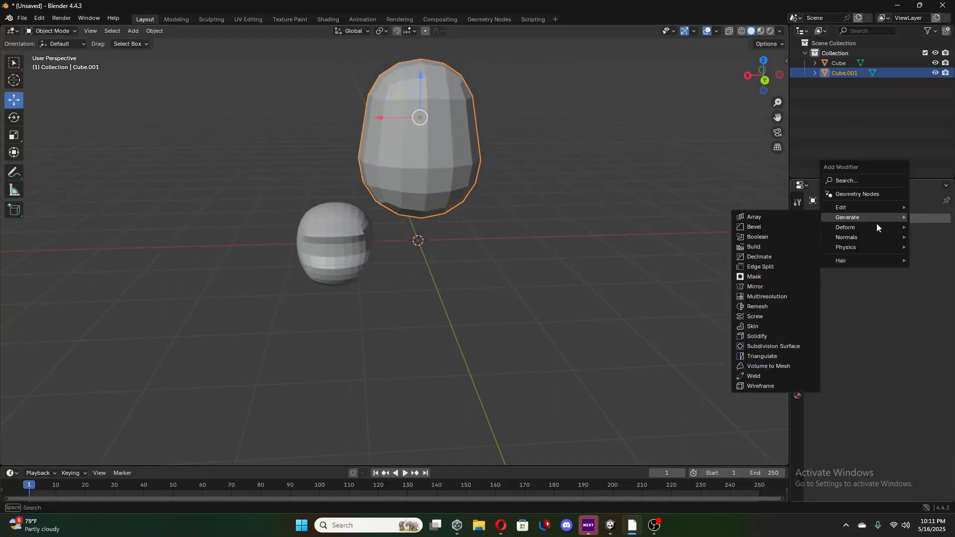
{"action": "left_click", "coordinate": [766, 346]}
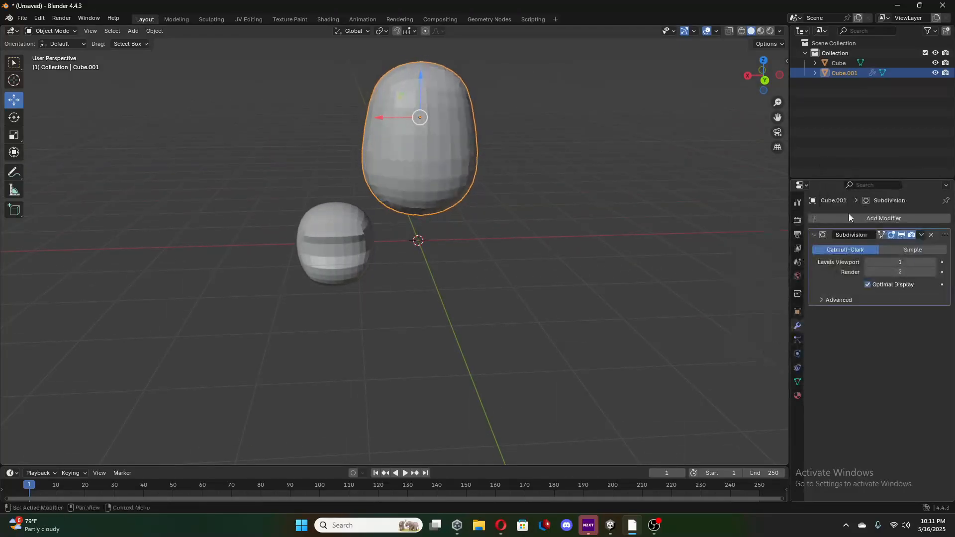
{"action": "left_click", "coordinate": [921, 235]}
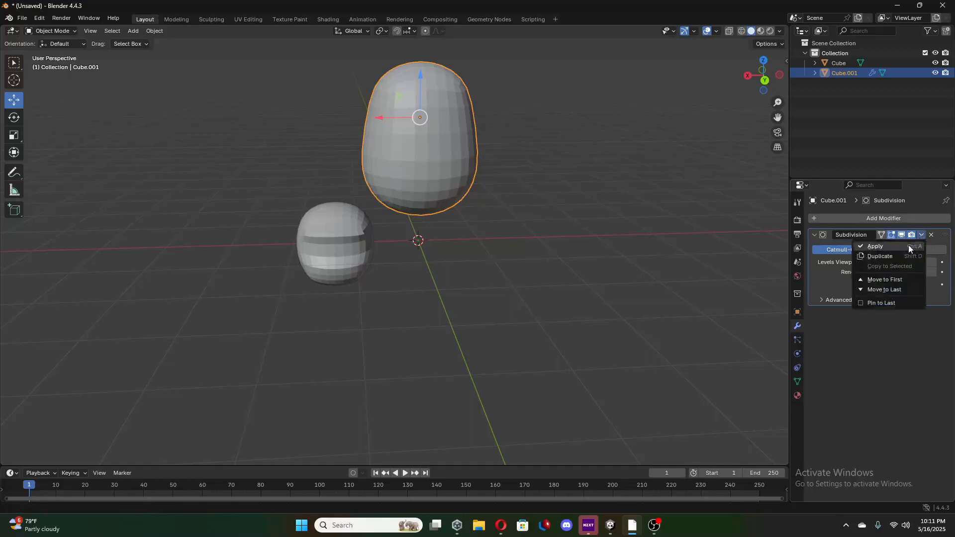
{"action": "left_click", "coordinate": [908, 245]}
Move the body down along Z below the head's level and scale it down to roughly the head's width.
{"action": "left_click_drag", "start_coordinate": [419, 81], "coordinate": [413, 253]}
{"action": "left_click", "coordinate": [14, 118]}
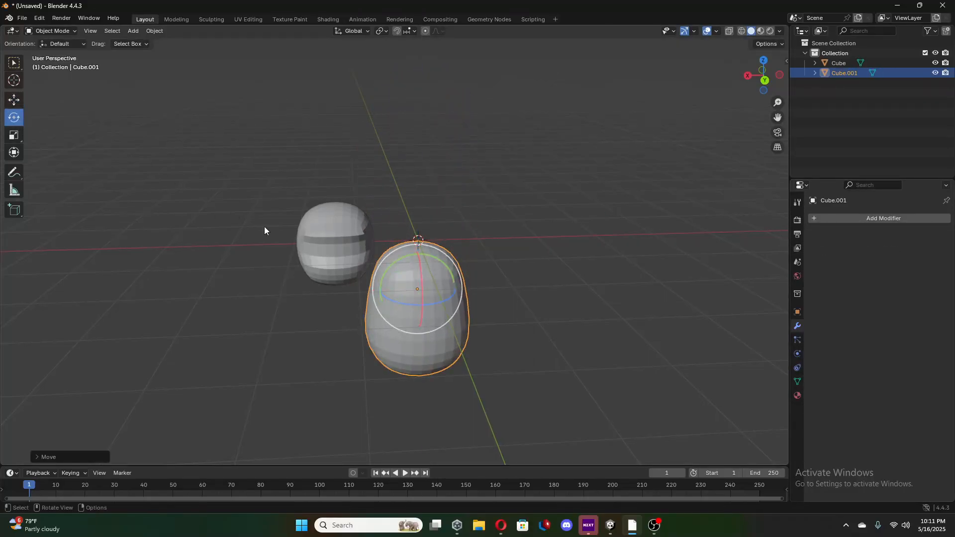
{"action": "key", "text": "shift+space"}
{"action": "key", "text": "s"}
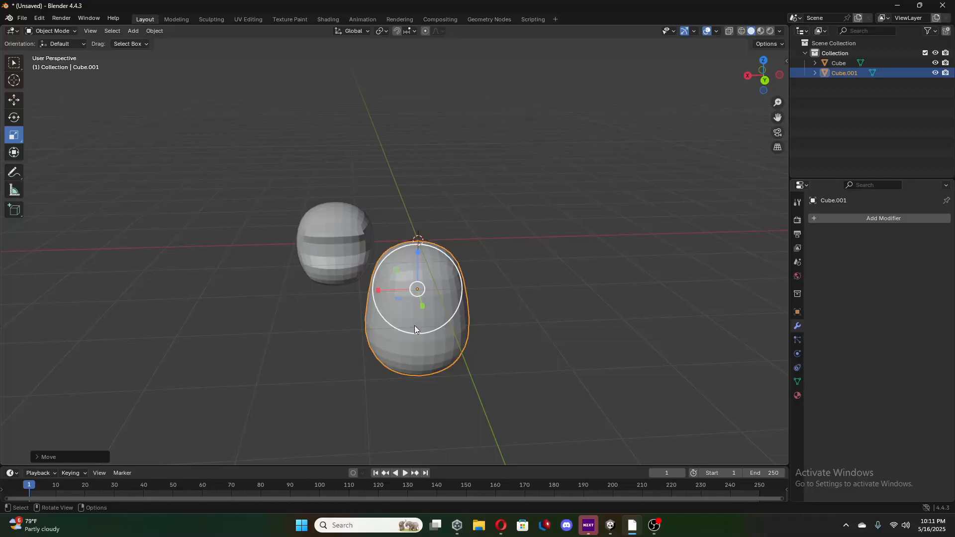
{"action": "left_click_drag", "start_coordinate": [415, 328], "coordinate": [417, 317]}
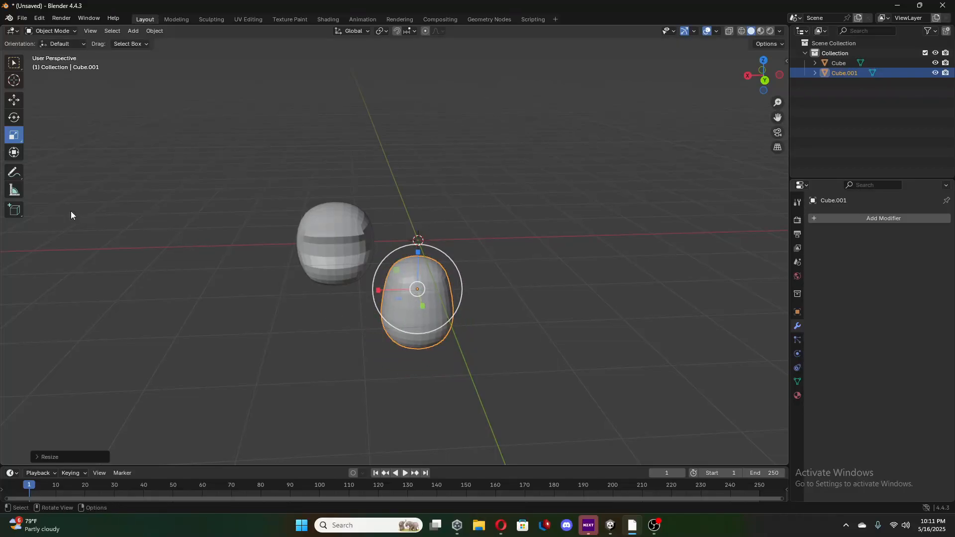
Move the body along X and Z so it sits directly beneath the head.
{"action": "left_click", "coordinate": [15, 101]}
{"action": "middle_click_drag", "start_coordinate": [219, 213], "coordinate": [213, 190]}
{"action": "left_click_drag", "start_coordinate": [382, 301], "coordinate": [304, 300]}
{"action": "left_click_drag", "start_coordinate": [342, 275], "coordinate": [313, 302]}
{"action": "middle_click_drag", "start_coordinate": [313, 302], "coordinate": [375, 287]}
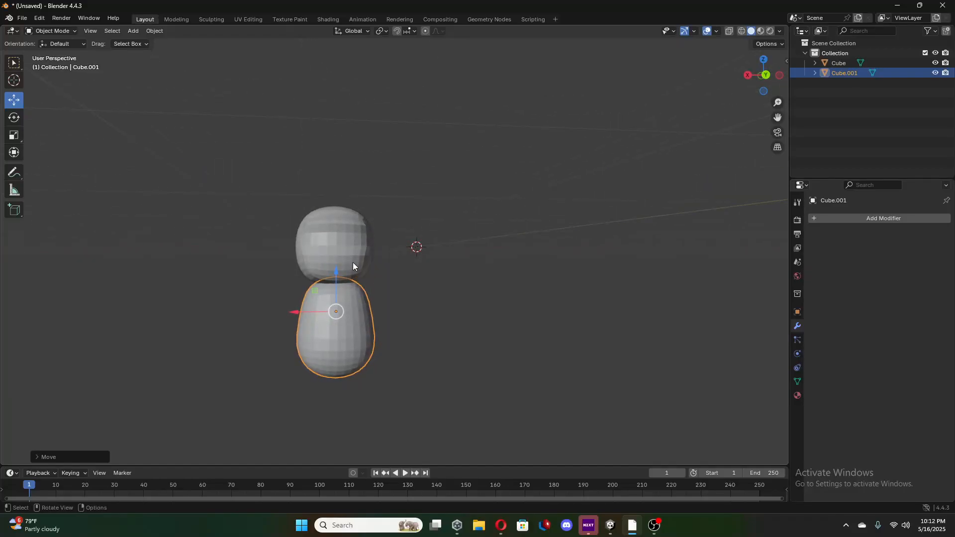
{"action": "middle_click_drag", "start_coordinate": [407, 302], "coordinate": [389, 307]}
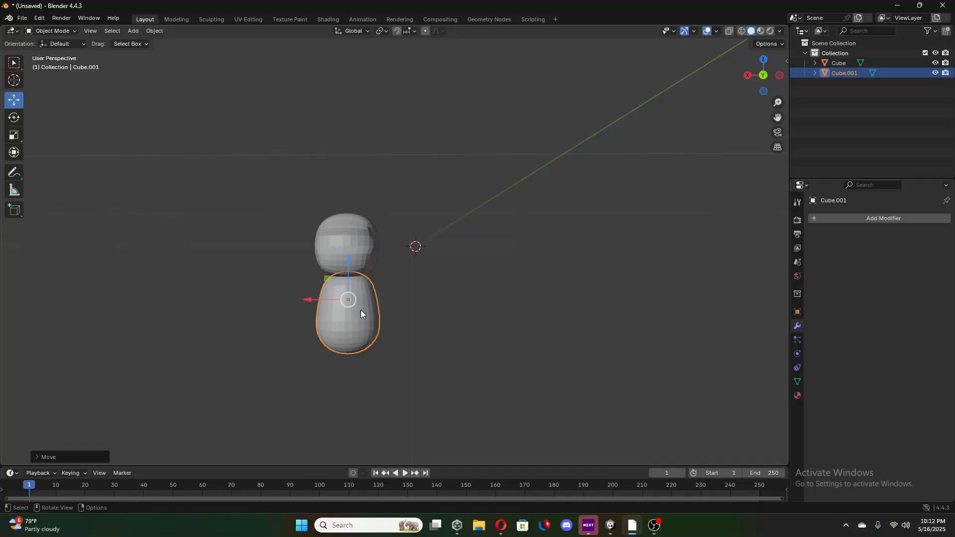
Select the head together with the body, move both along X back to the world origin, and deselect them.
{"action": "left_click", "coordinate": [360, 265], "text": "shift"}
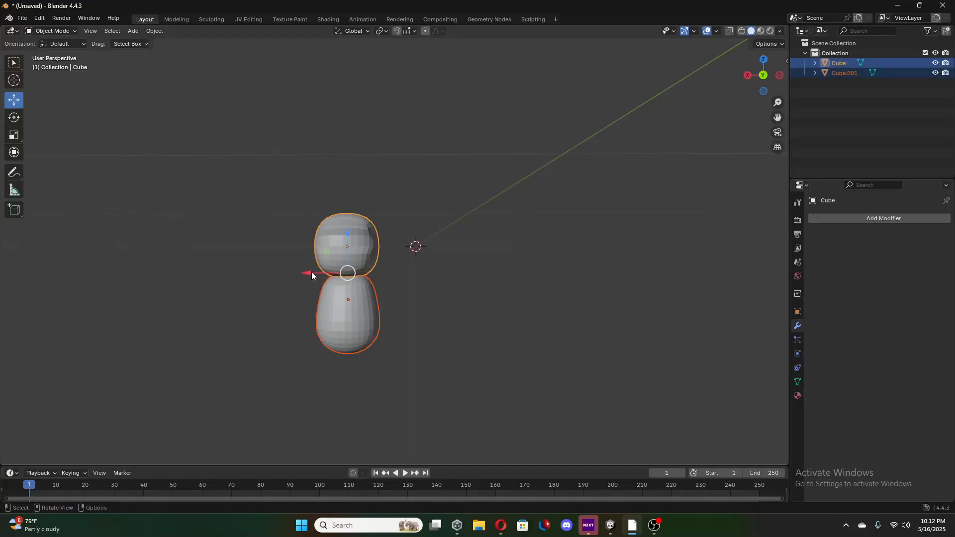
{"action": "left_click_drag", "start_coordinate": [311, 275], "coordinate": [381, 309]}
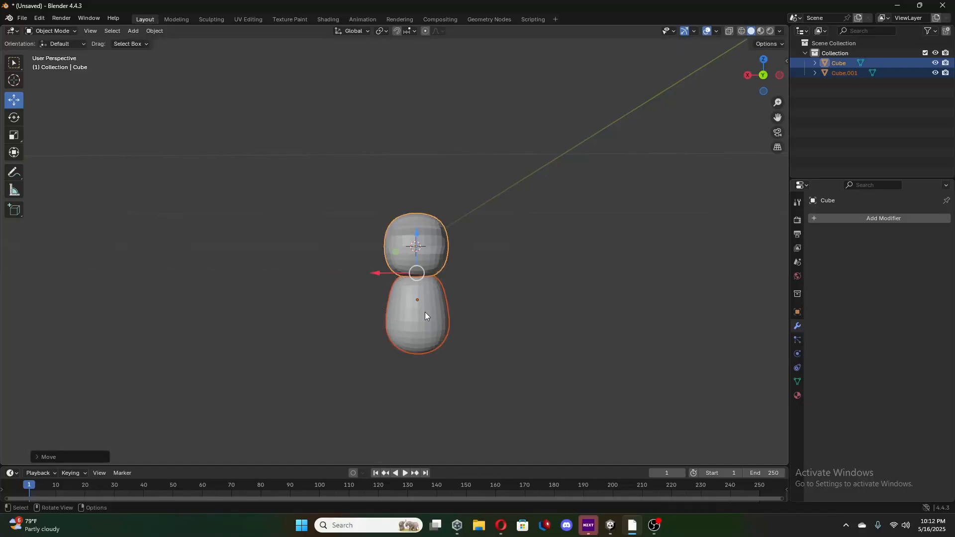
{"action": "left_click", "coordinate": [509, 322]}
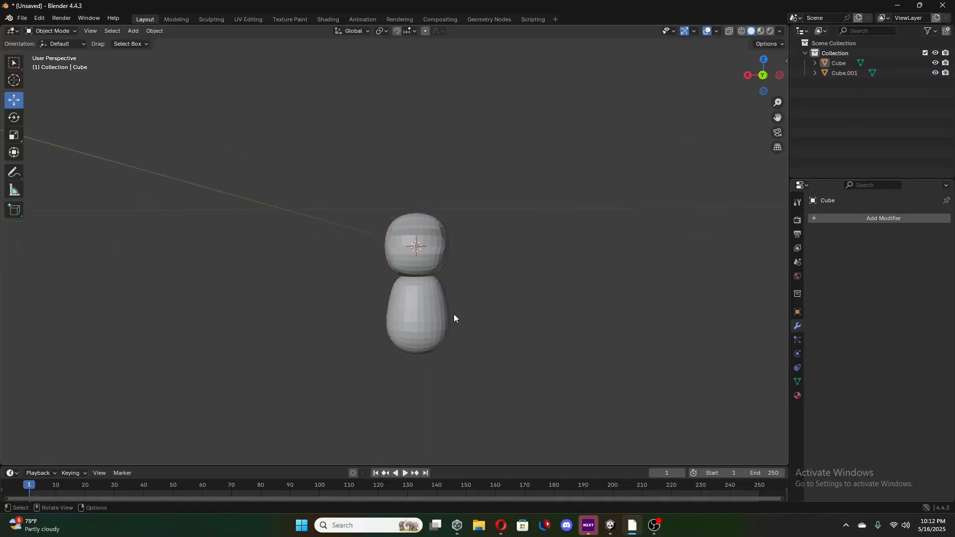
Add a third mesh cube to the scene at the origin.
{"action": "middle_click_drag", "start_coordinate": [454, 315], "coordinate": [456, 315]}
{"action": "key", "text": "shift+a"}
{"action": "mouse_move", "coordinate": [450, 314]}
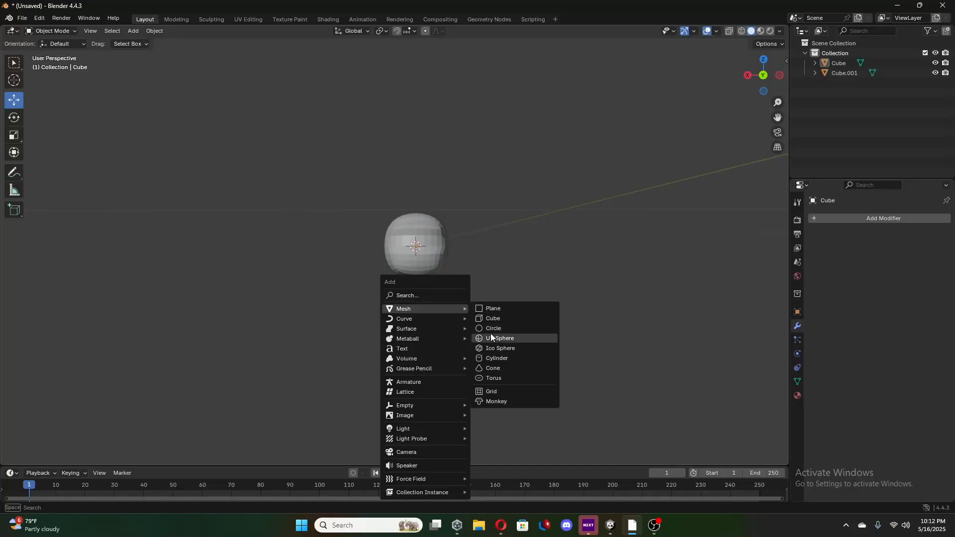
{"action": "left_click", "coordinate": [497, 318]}
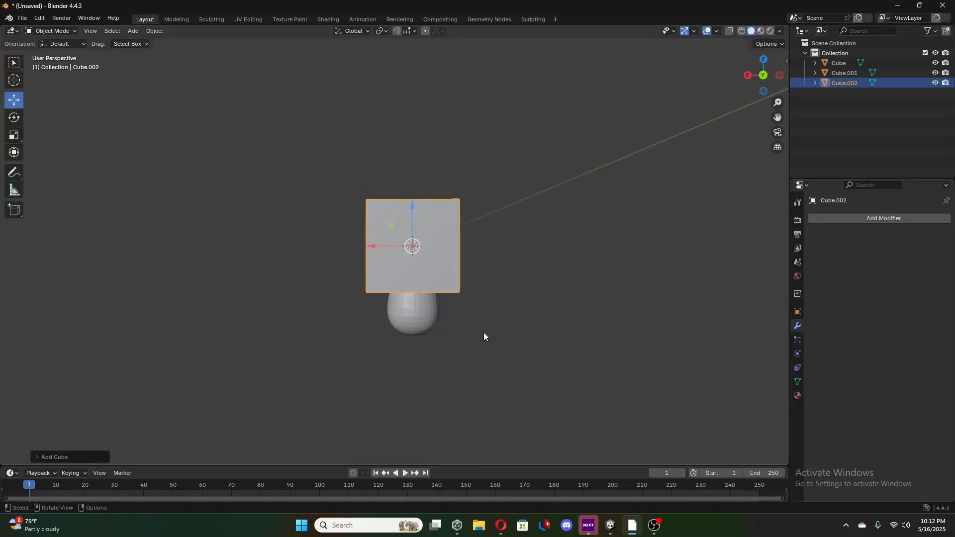
Give the third cube a Subdivision Surface modifier with viewport level 2 and apply it.
{"action": "left_click", "coordinate": [866, 218]}
{"action": "mouse_move", "coordinate": [840, 219]}
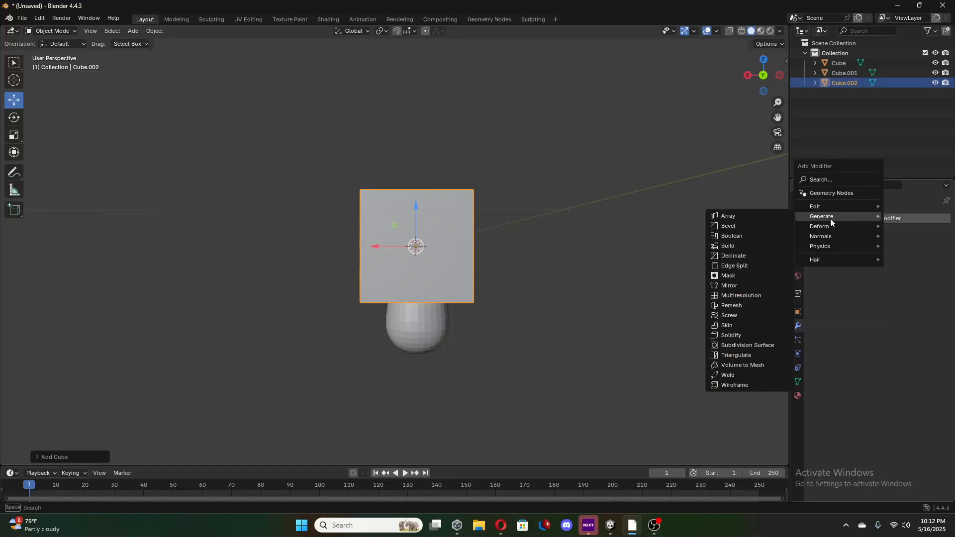
{"action": "left_click", "coordinate": [739, 345]}
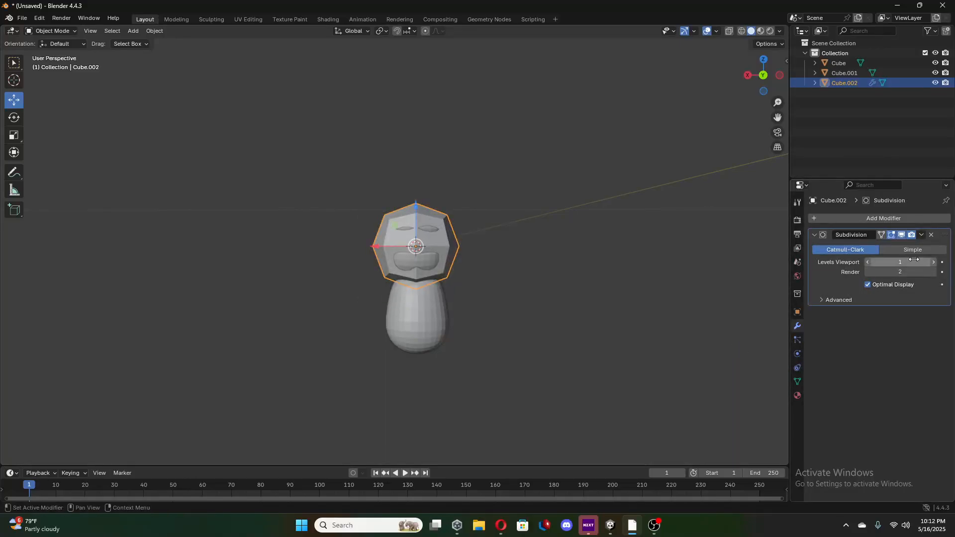
{"action": "left_click", "coordinate": [933, 263]}
{"action": "left_click", "coordinate": [922, 234]}
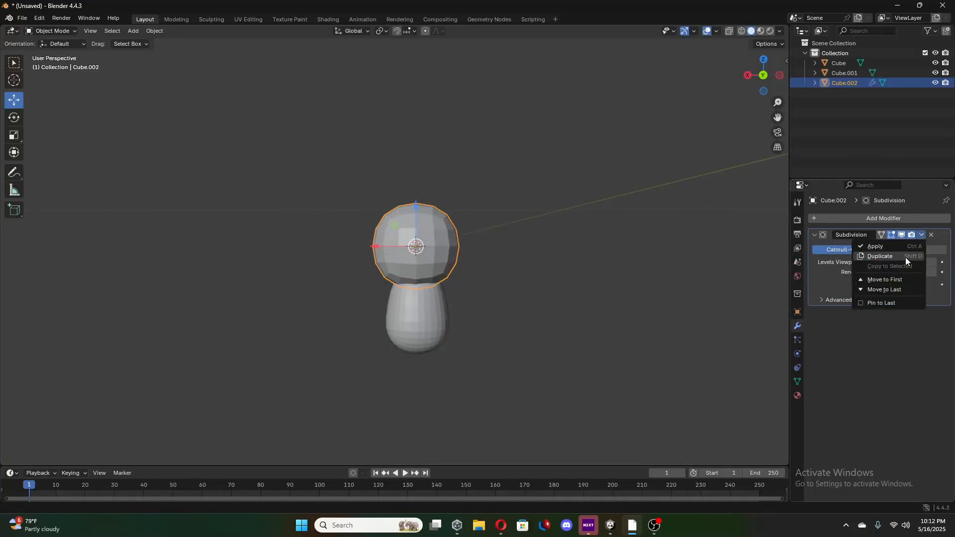
{"action": "left_click", "coordinate": [875, 247]}
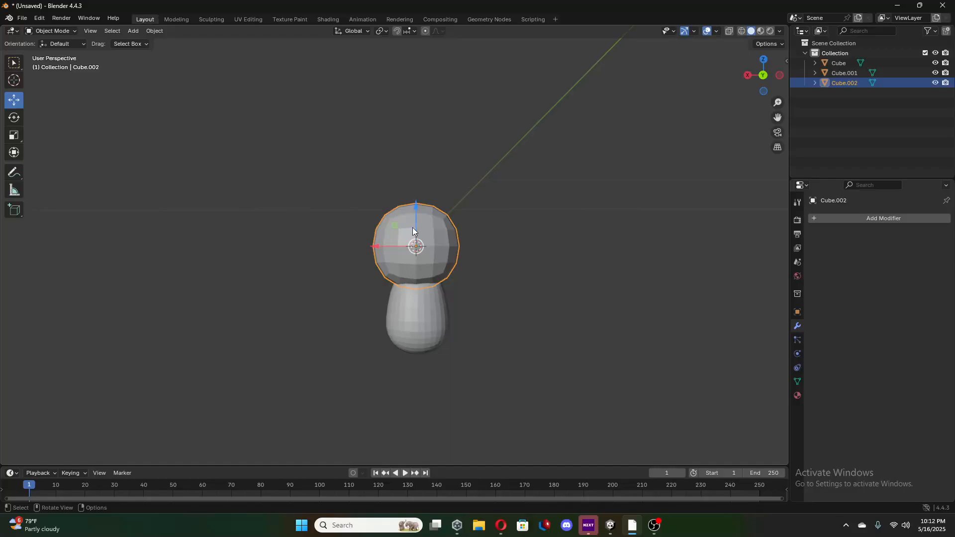
Move the new sphere up along Z until it is clear of the head, and enter Edit Mode on it.
{"action": "left_click_drag", "start_coordinate": [416, 208], "coordinate": [417, 108]}
{"action": "middle_click_drag", "start_coordinate": [436, 120], "coordinate": [434, 142]}
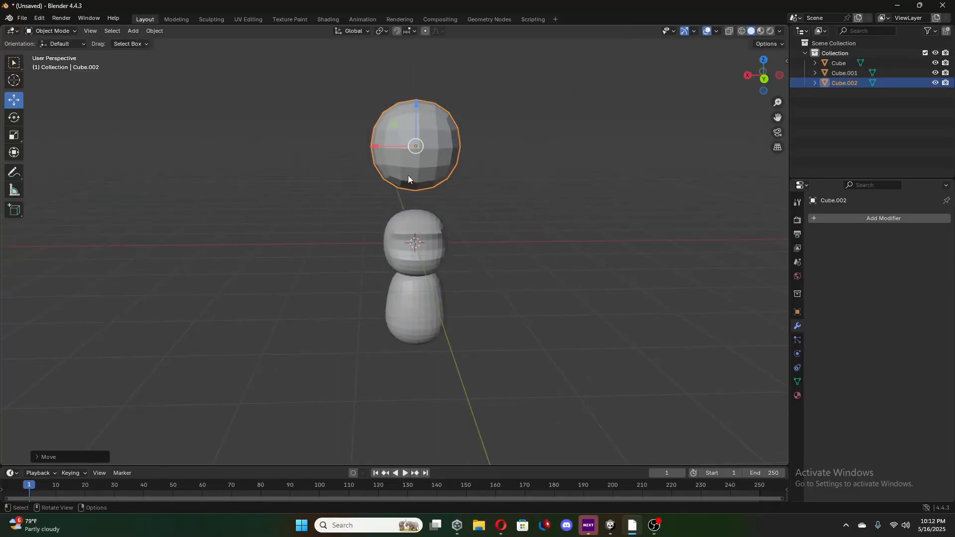
{"action": "key", "text": "Tab"}
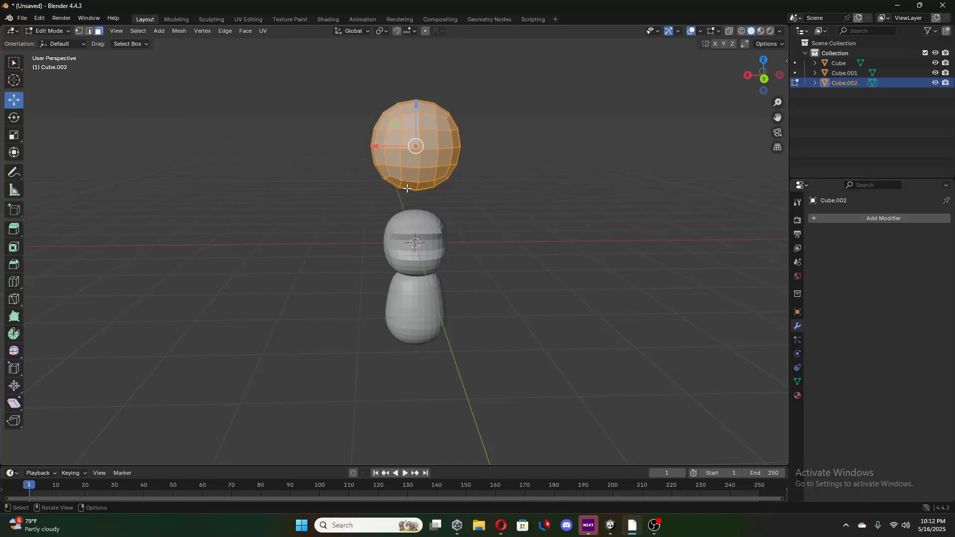
Select the vertical ring of faces just to the positive X side of the sphere's middle.
{"action": "left_click", "coordinate": [408, 185]}
{"action": "left_click_drag", "start_coordinate": [398, 52], "coordinate": [411, 98]}
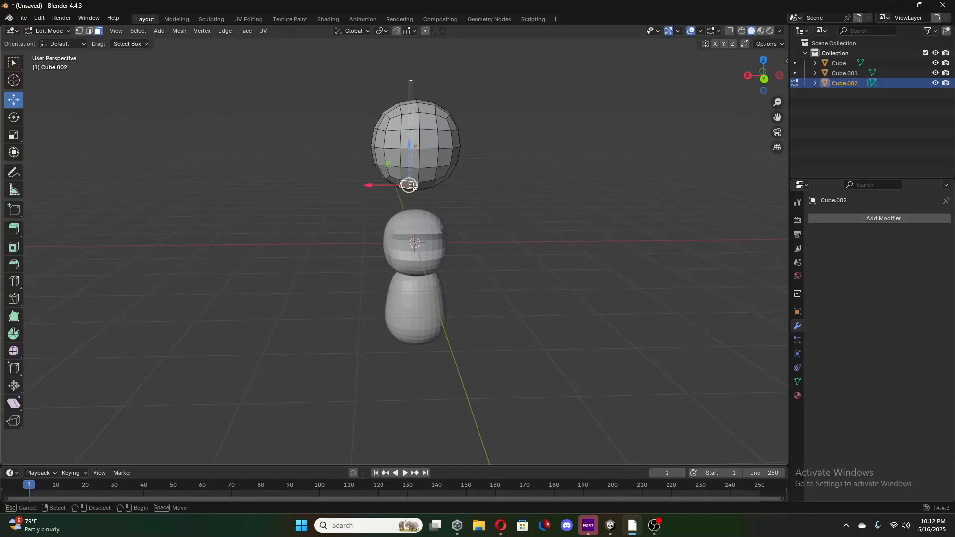
{"action": "left_click_drag", "start_coordinate": [411, 186], "coordinate": [411, 188]}
{"action": "middle_click_drag", "start_coordinate": [404, 183], "coordinate": [416, 94]}
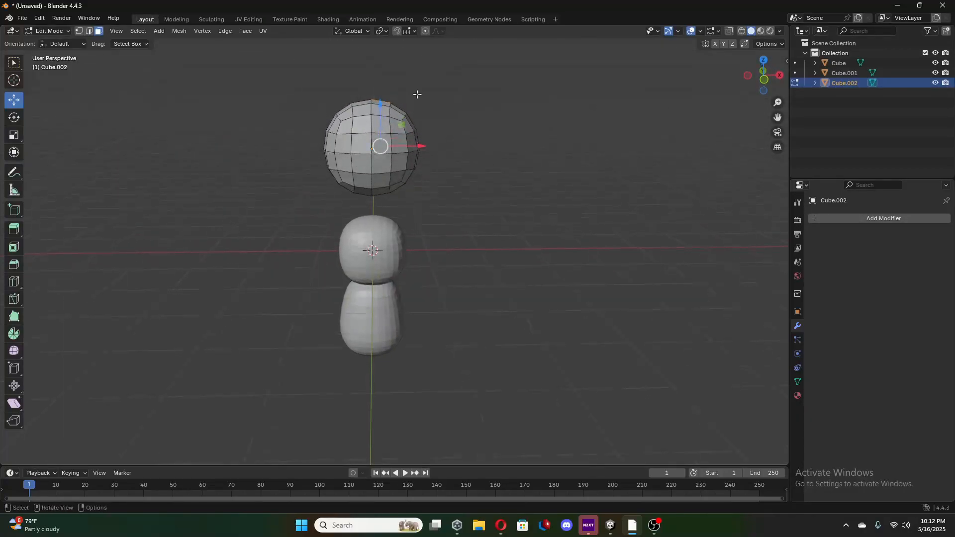
{"action": "left_click", "coordinate": [763, 80]}
{"action": "left_click_drag", "start_coordinate": [381, 75], "coordinate": [382, 106]}
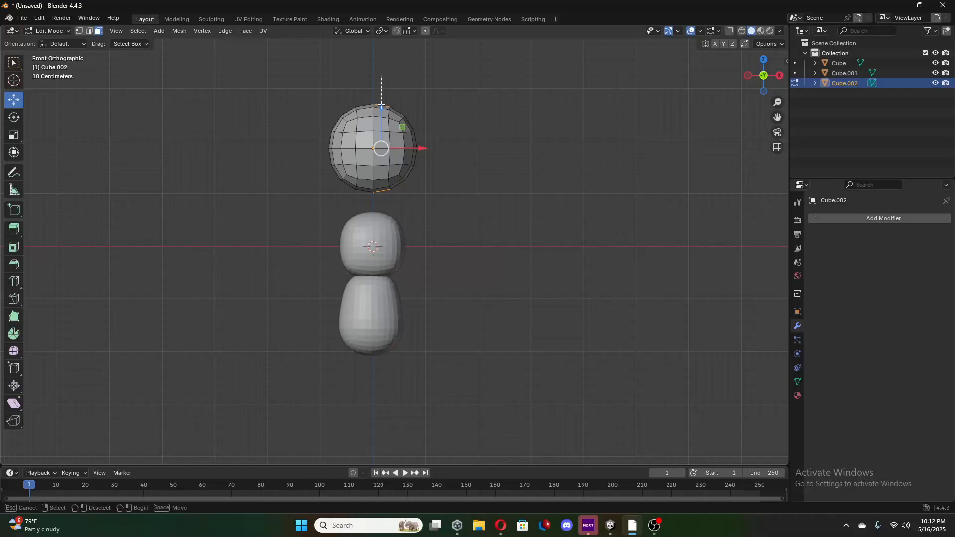
{"action": "left_click_drag", "start_coordinate": [377, 196], "coordinate": [420, 197]}
{"action": "middle_click_drag", "start_coordinate": [421, 197], "coordinate": [209, 215]}
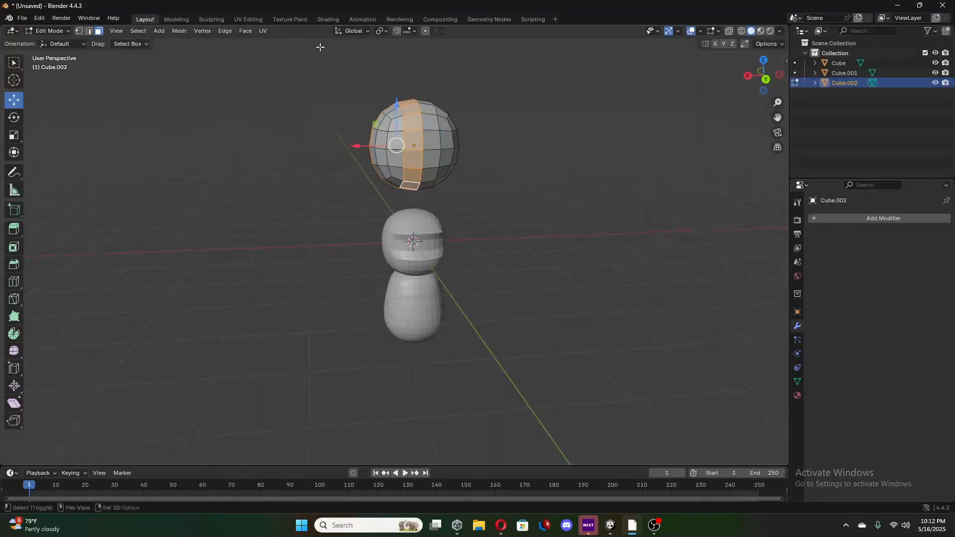
Extend the selection to the sphere's whole positive X half and pull it far out along X into a long capsule.
{"action": "left_click_drag", "start_coordinate": [323, 48], "coordinate": [408, 192]}
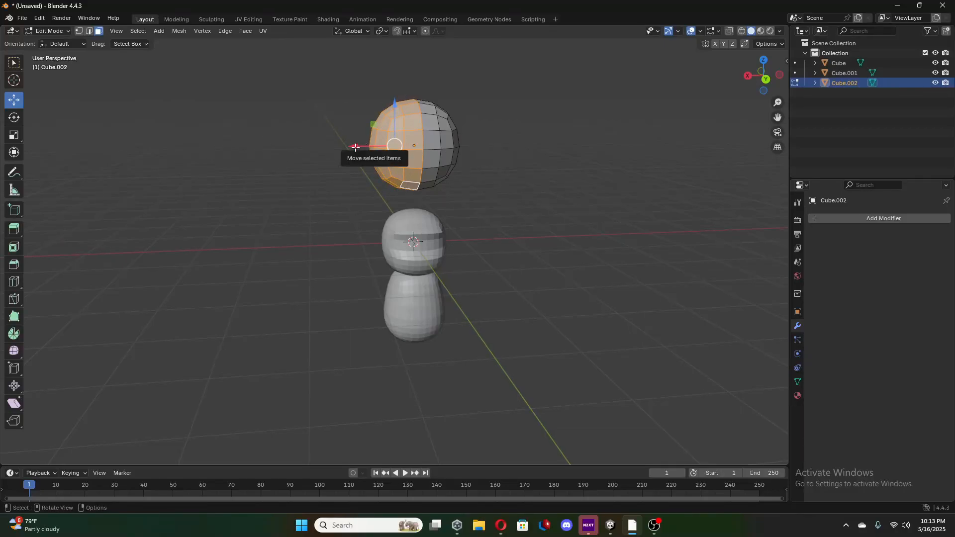
{"action": "left_click_drag", "start_coordinate": [351, 146], "coordinate": [351, 195]}
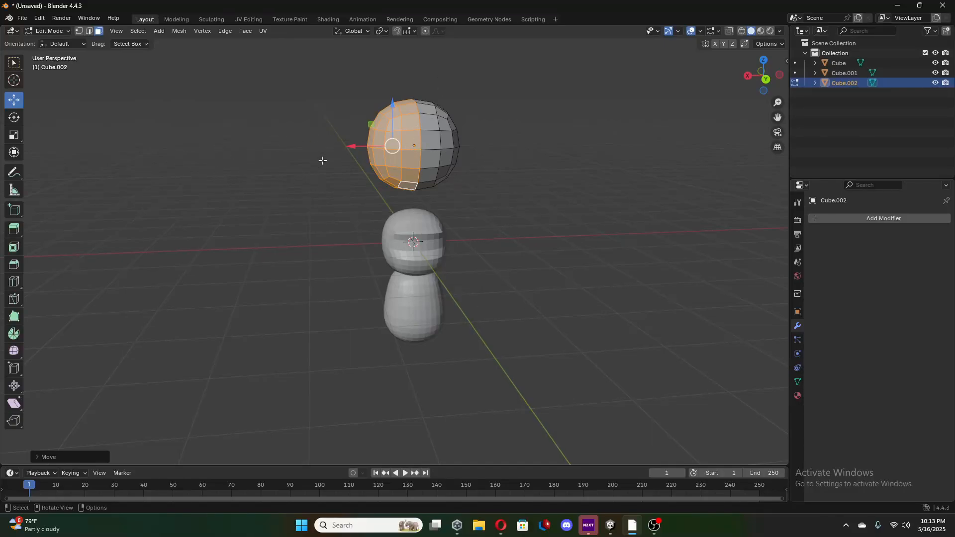
{"action": "left_click_drag", "start_coordinate": [353, 145], "coordinate": [27, 150]}
{"action": "left_click_drag", "start_coordinate": [220, 151], "coordinate": [227, 181]}
Scale up the selected end of the long capsule and move it further out along positive X.
{"action": "left_click", "coordinate": [14, 135]}
{"action": "mouse_move", "coordinate": [396, 174]}
{"action": "middle_mouse_down"}
{"action": "mouse_move", "coordinate": [347, 175]}
{"action": "mouse_move", "coordinate": [379, 174]}
{"action": "middle_mouse_up"}
{"action": "left_click", "coordinate": [14, 101]}
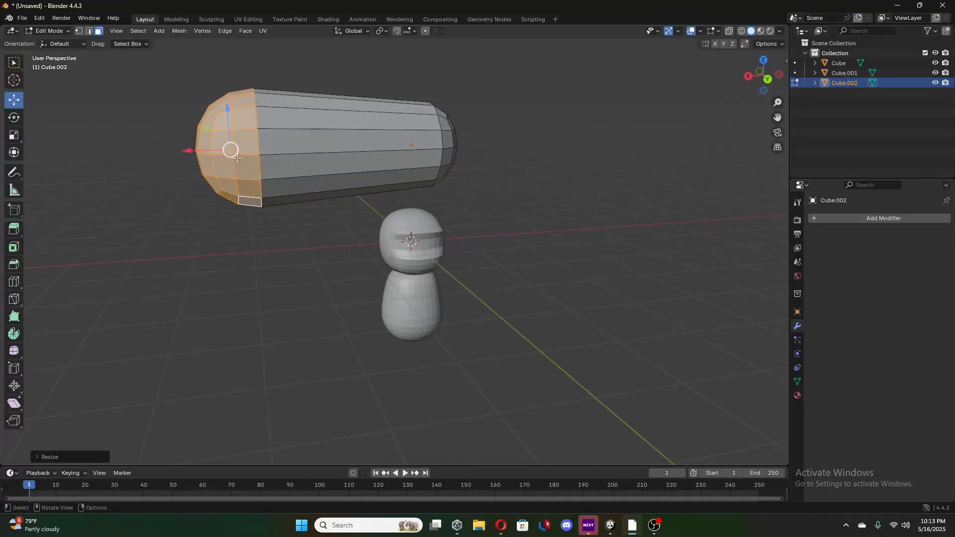
{"action": "left_click_drag", "start_coordinate": [195, 154], "coordinate": [146, 177]}
{"action": "middle_click_drag", "start_coordinate": [515, 220], "coordinate": [517, 215]}
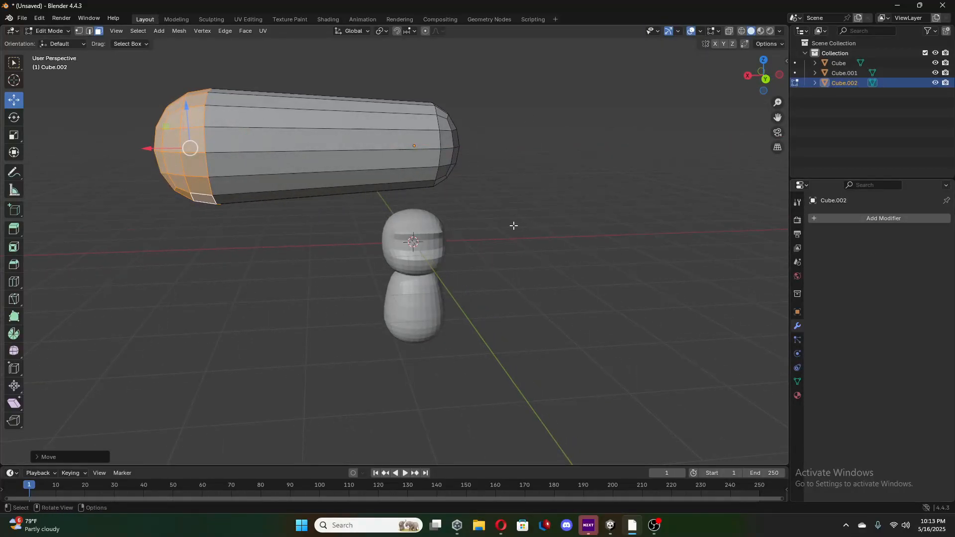
In Object Mode, scale down the long capsule and position it as an arm against the upper positive X side of the body.
{"action": "key", "text": "Tab"}
{"action": "left_click_drag", "start_coordinate": [418, 111], "coordinate": [418, 242]}
{"action": "left_click", "coordinate": [13, 135]}
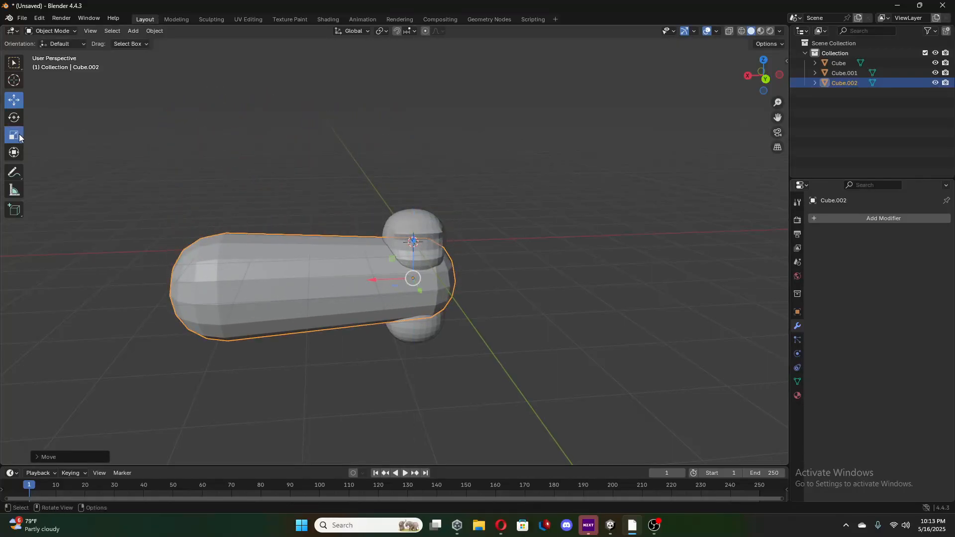
{"action": "left_click_drag", "start_coordinate": [434, 301], "coordinate": [342, 293]}
{"action": "left_click", "coordinate": [13, 100]}
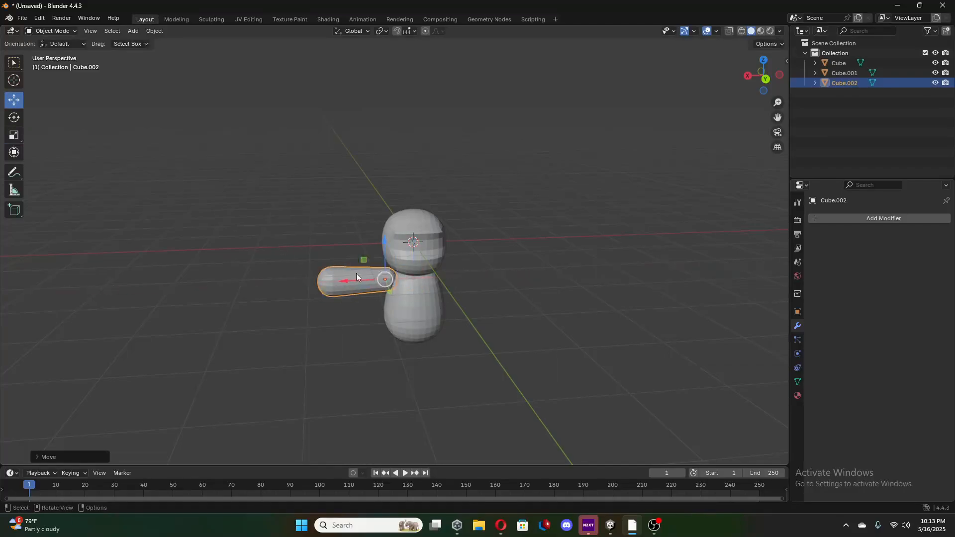
{"action": "left_click_drag", "start_coordinate": [380, 250], "coordinate": [362, 270]}
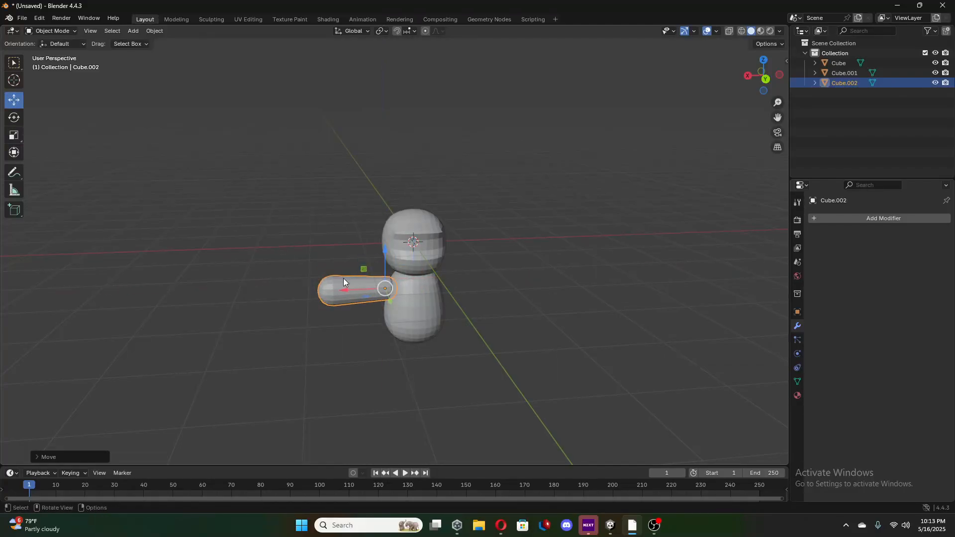
Lengthen the arm by moving its outer end faces further along positive X, and return to Object Mode.
{"action": "key", "text": "Tab"}
{"action": "middle_click_drag", "start_coordinate": [344, 282], "coordinate": [301, 312]}
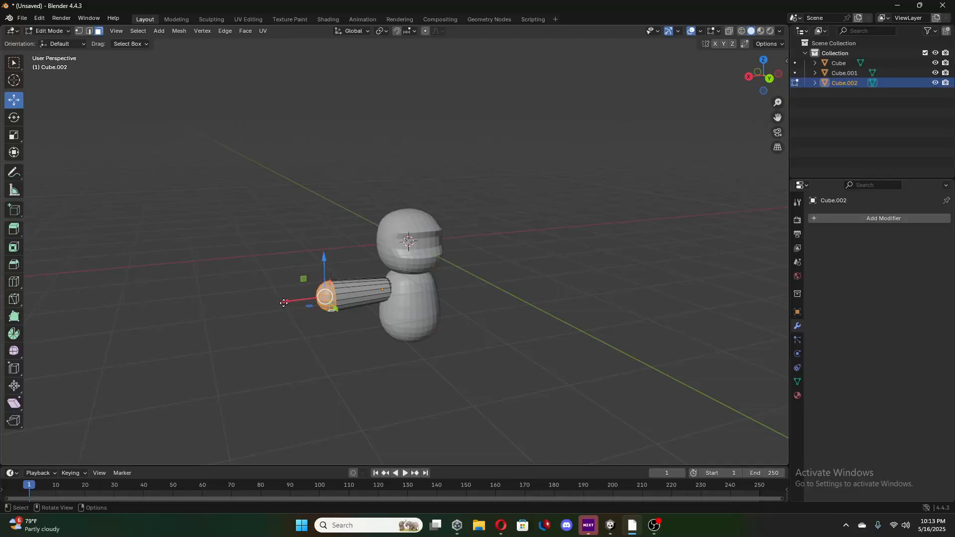
{"action": "left_click_drag", "start_coordinate": [283, 302], "coordinate": [263, 304]}
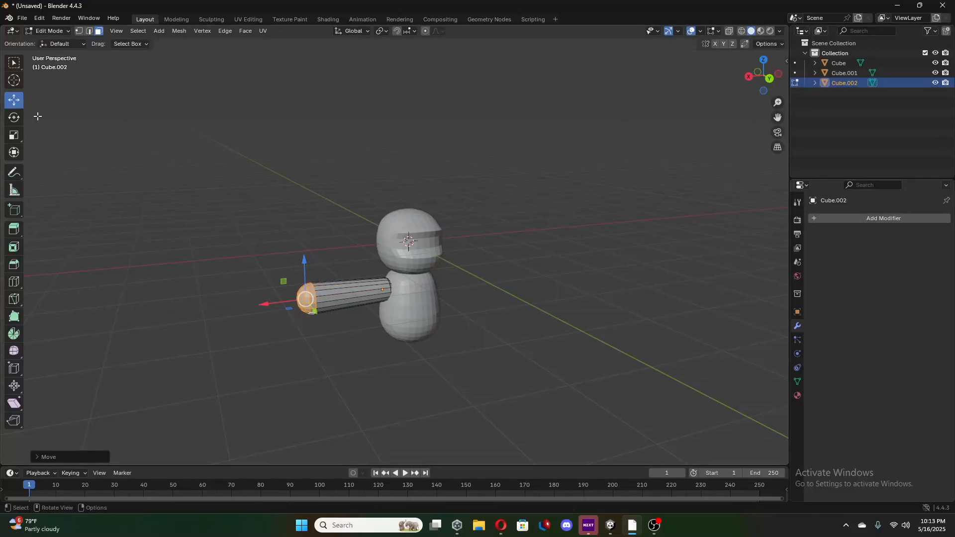
{"action": "key", "text": "Tab"}
Using the right and back orthographic views, center the arm on the body along Y and adjust its height and X position.
{"action": "mouse_move", "coordinate": [391, 269]}
{"action": "left_mouse_down"}
{"action": "mouse_move", "coordinate": [378, 279]}
{"action": "mouse_move", "coordinate": [386, 254]}
{"action": "mouse_move", "coordinate": [384, 264]}
{"action": "left_mouse_up"}
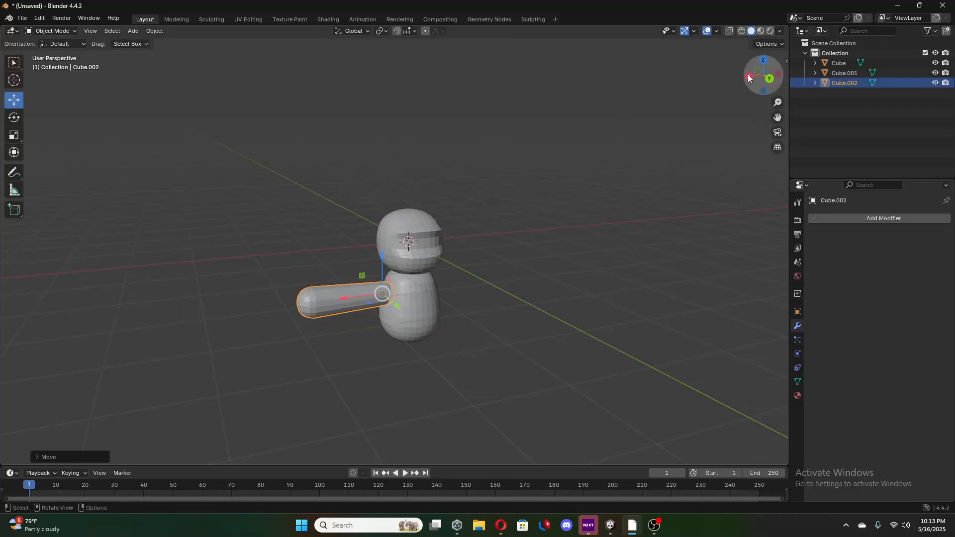
{"action": "left_click", "coordinate": [748, 77]}
{"action": "left_click_drag", "start_coordinate": [421, 303], "coordinate": [418, 303]}
{"action": "left_click_drag", "start_coordinate": [379, 268], "coordinate": [379, 263]}
{"action": "left_click_drag", "start_coordinate": [416, 297], "coordinate": [417, 297]}
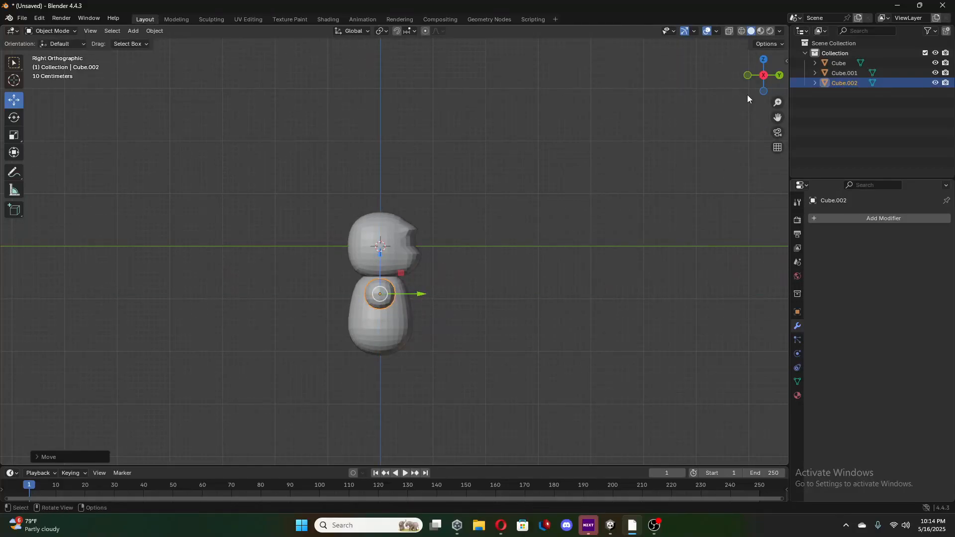
{"action": "left_click", "coordinate": [778, 75]}
{"action": "left_click_drag", "start_coordinate": [349, 296], "coordinate": [352, 295]}
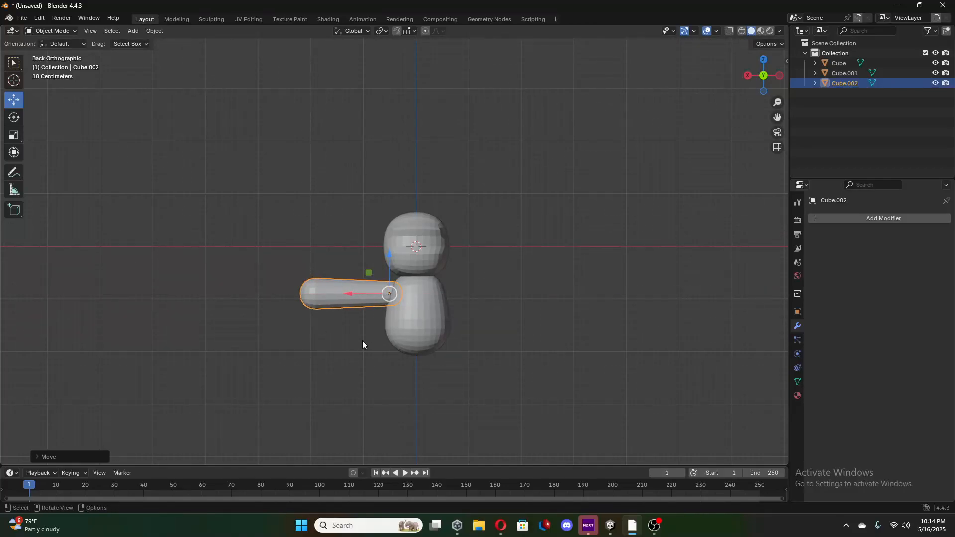
Rotate the arm half a turn about Y and move it so its wide end meets the upper positive X side of the body.
{"action": "left_click", "coordinate": [14, 117]}
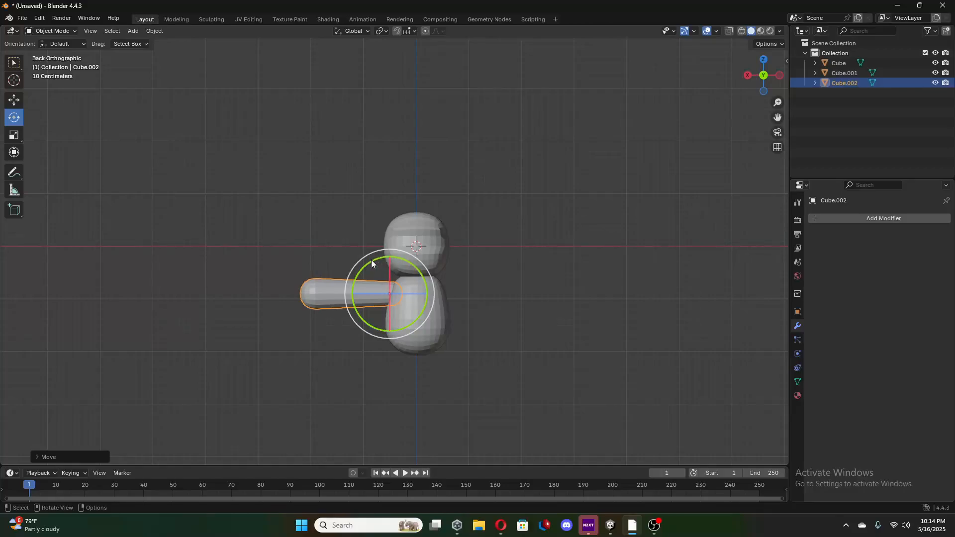
{"action": "left_click_drag", "start_coordinate": [373, 265], "coordinate": [446, 417]}
{"action": "key", "text": "ctrl+z"}
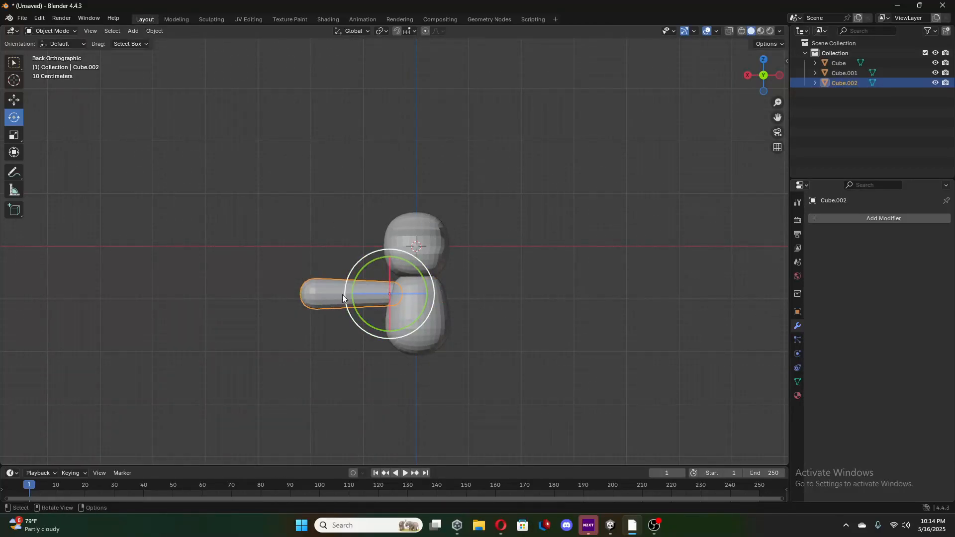
{"action": "left_click_drag", "start_coordinate": [363, 270], "coordinate": [445, 369]}
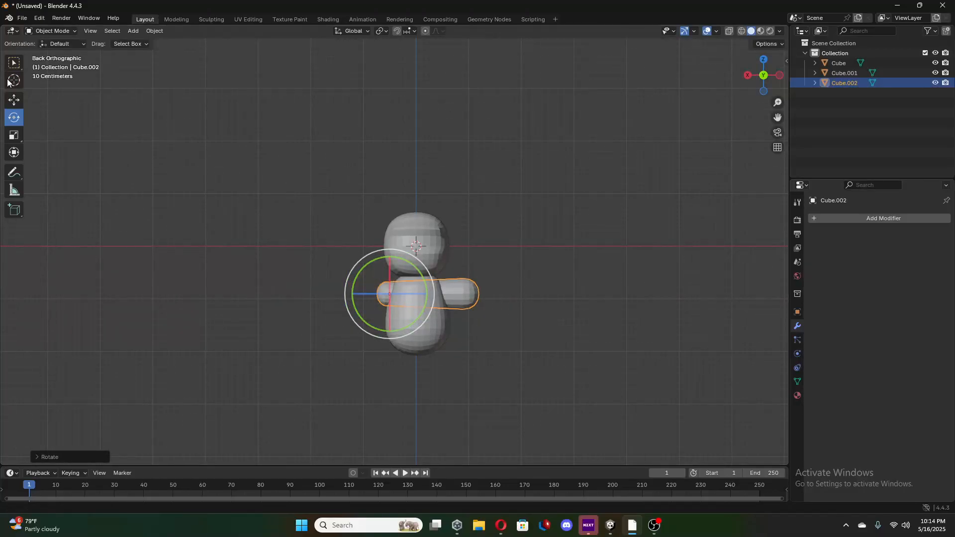
{"action": "left_click", "coordinate": [14, 99]}
{"action": "left_click_drag", "start_coordinate": [352, 293], "coordinate": [281, 320]}
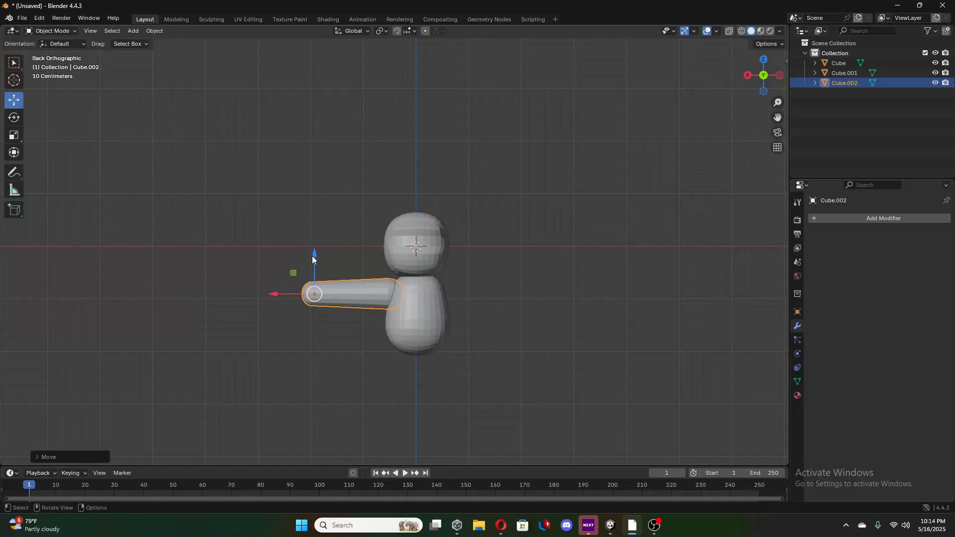
{"action": "left_click_drag", "start_coordinate": [313, 259], "coordinate": [314, 262]}
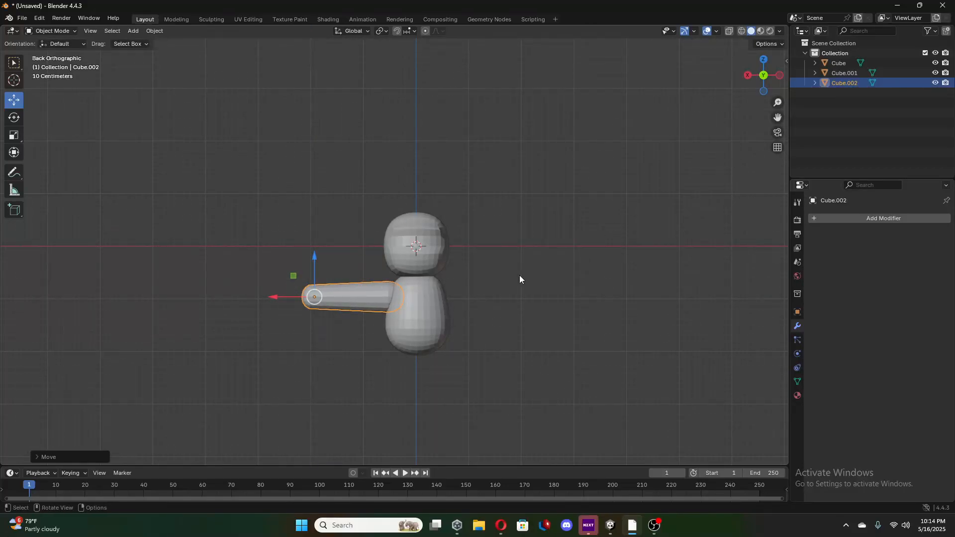
Duplicate the arm segment, rotate the copy half a turn about Y, and place its narrow end against the original's outer end.
{"action": "key", "text": "ctrl+c"}
{"action": "key", "text": "ctrl+v"}
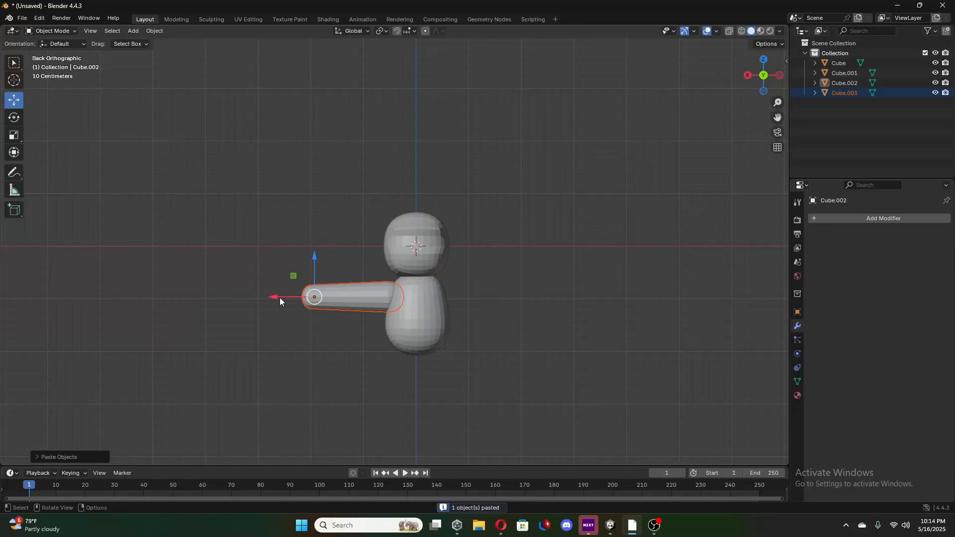
{"action": "left_click_drag", "start_coordinate": [275, 297], "coordinate": [184, 313]}
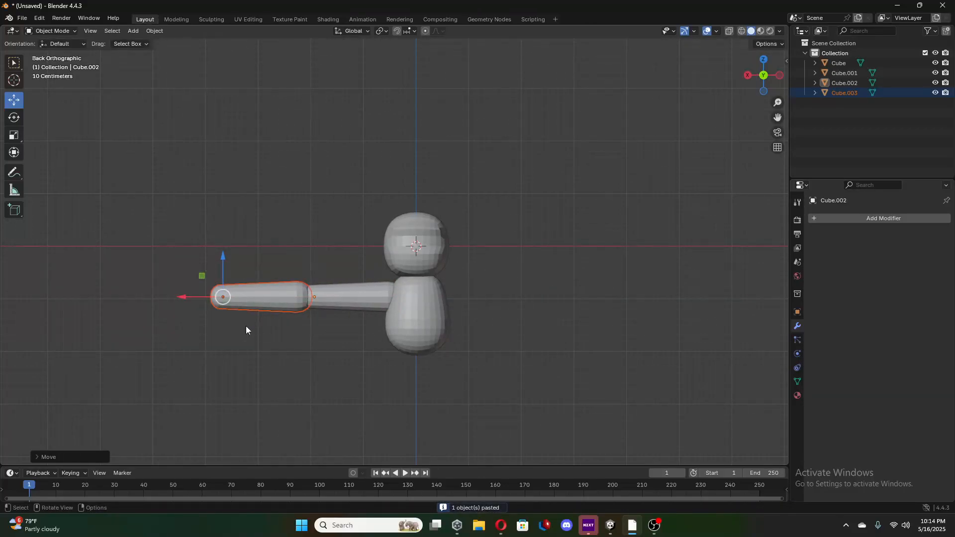
{"action": "left_click", "coordinate": [14, 118]}
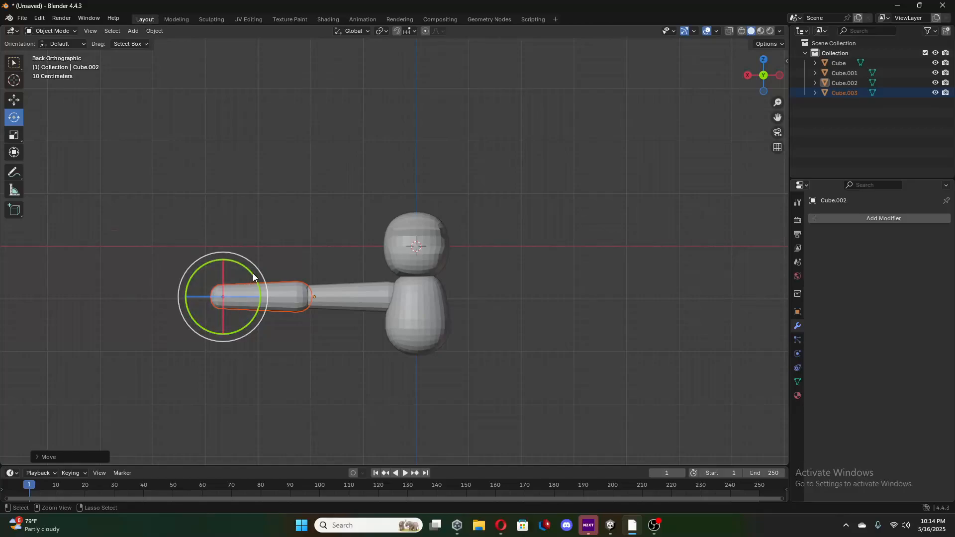
{"action": "left_click_drag", "start_coordinate": [254, 277], "coordinate": [40, 454]}
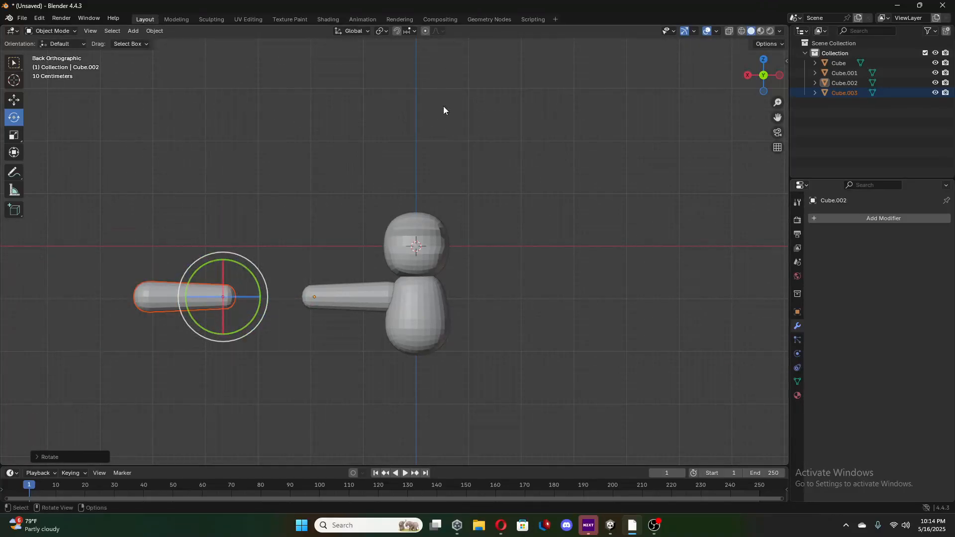
{"action": "left_click", "coordinate": [14, 101]}
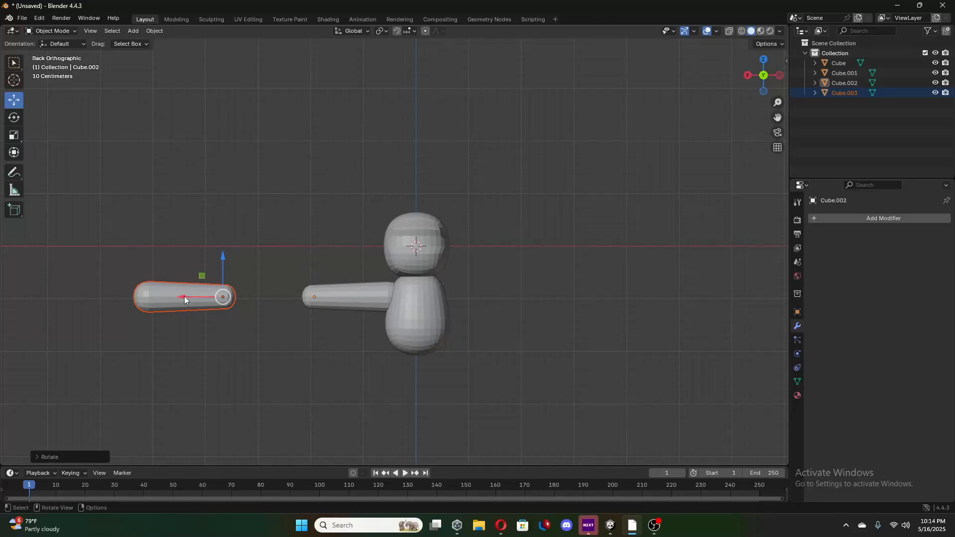
{"action": "left_click_drag", "start_coordinate": [185, 299], "coordinate": [309, 323]}
Shorten the outer arm segment slightly along X and adjust its position at the joint with the inner segment.
{"action": "left_click", "coordinate": [14, 135]}
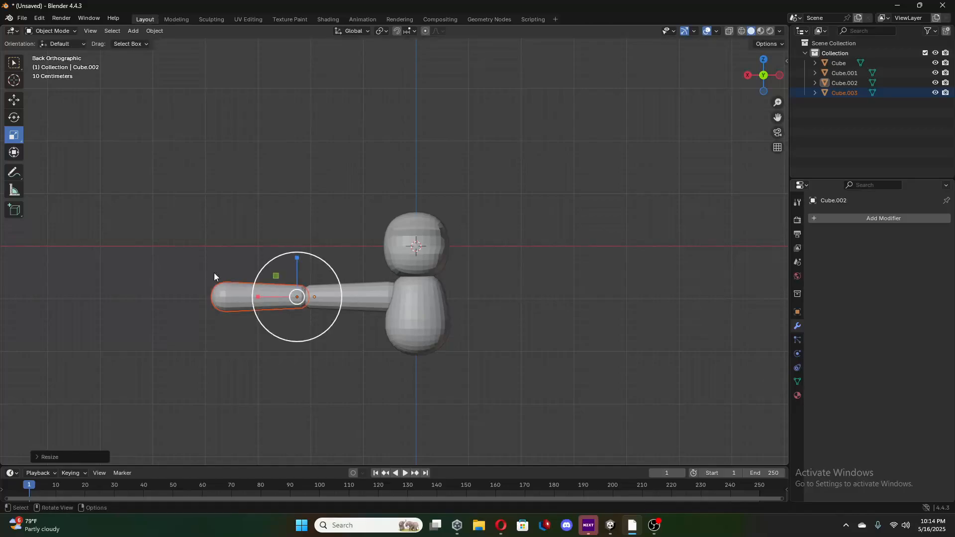
{"action": "left_click", "coordinate": [14, 100]}
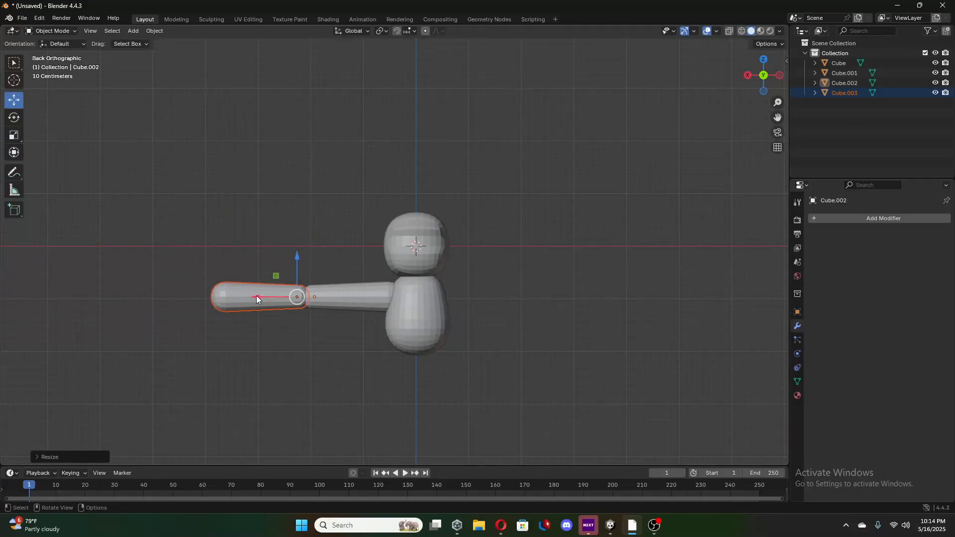
{"action": "left_click_drag", "start_coordinate": [248, 297], "coordinate": [251, 297]}
{"action": "middle_click_drag", "start_coordinate": [268, 288], "coordinate": [288, 297]}
Select both arm segments and move them together along X toward the body.
{"action": "left_click", "coordinate": [344, 296]}
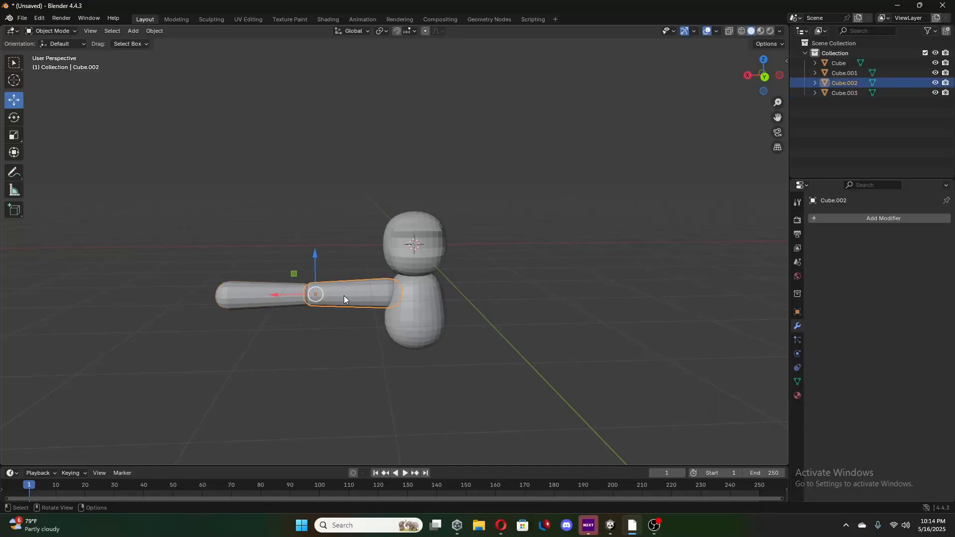
{"action": "left_click", "coordinate": [265, 291], "text": "shift"}
{"action": "left_click_drag", "start_coordinate": [269, 293], "coordinate": [279, 295]}
{"action": "middle_click_drag", "start_coordinate": [279, 295], "coordinate": [276, 285]}
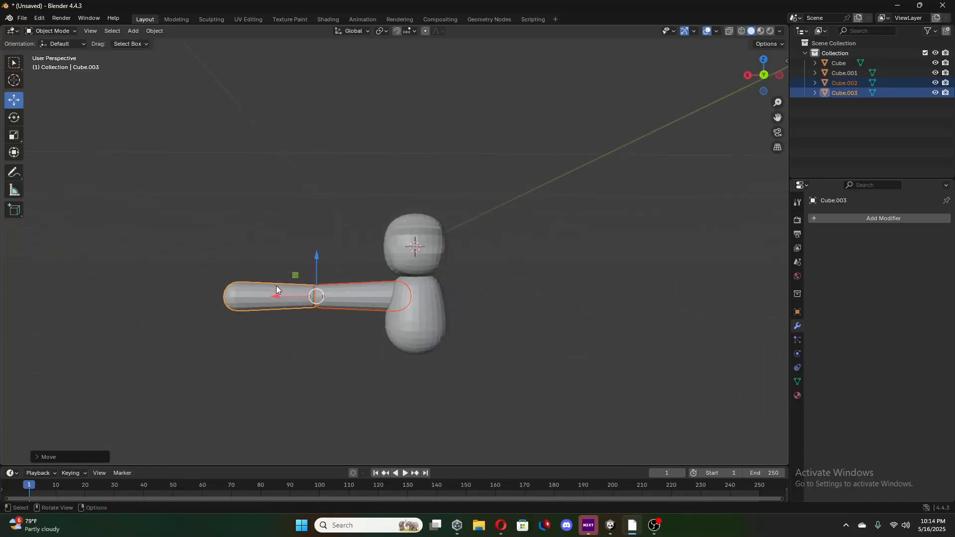
Scale both arm segments down along X and reposition them against the body.
{"action": "left_click", "coordinate": [14, 134]}
{"action": "left_click_drag", "start_coordinate": [277, 297], "coordinate": [283, 297]}
{"action": "left_click", "coordinate": [14, 99]}
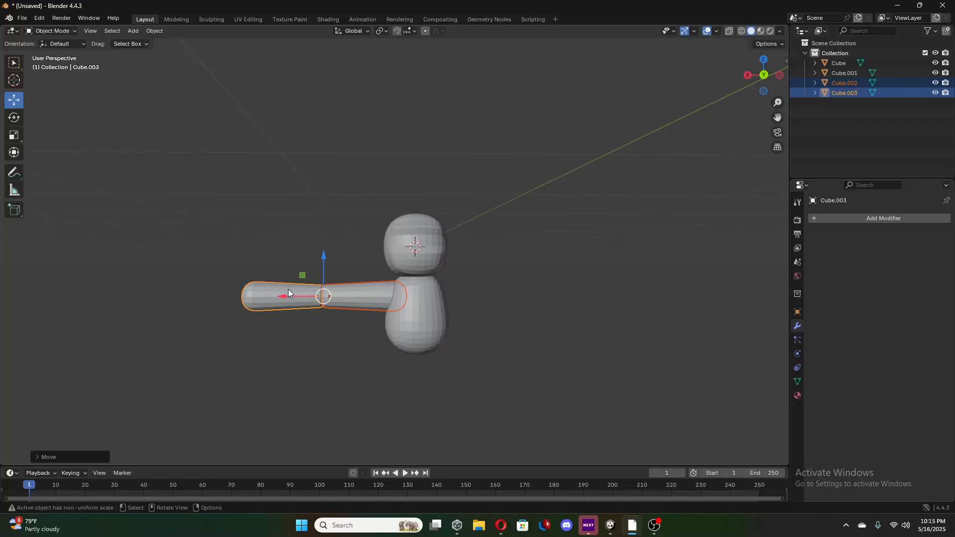
{"action": "middle_click_drag", "start_coordinate": [349, 265], "coordinate": [350, 297]}
Duplicate both arm segments, move the copies to the body's negative X side, and rotate them half a turn.
{"action": "key", "text": "ctrl+c"}
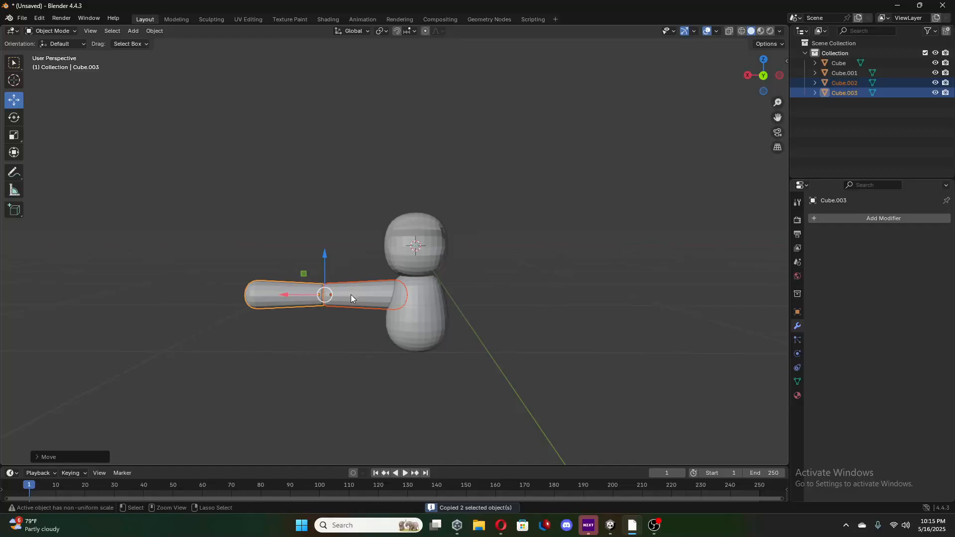
{"action": "key", "text": "ctrl+v"}
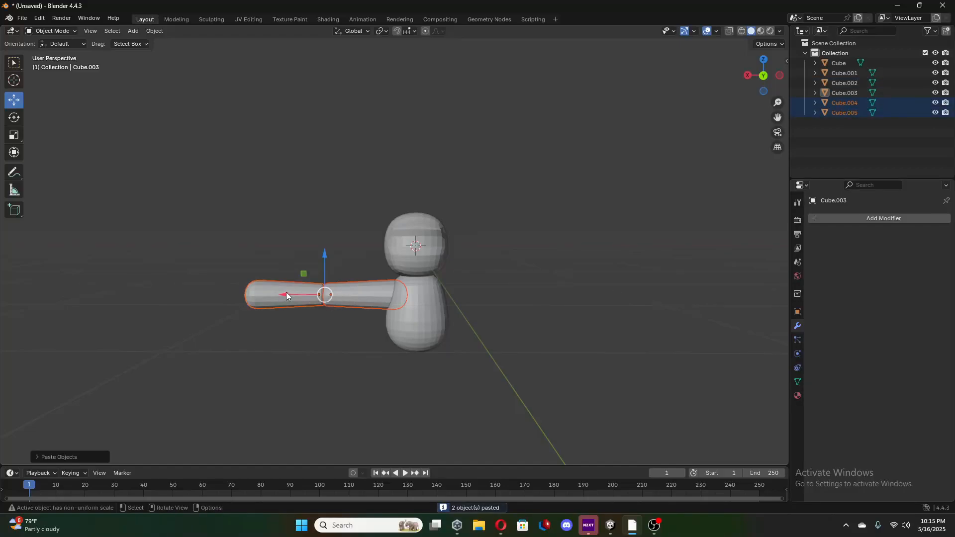
{"action": "left_click_drag", "start_coordinate": [287, 296], "coordinate": [470, 324]}
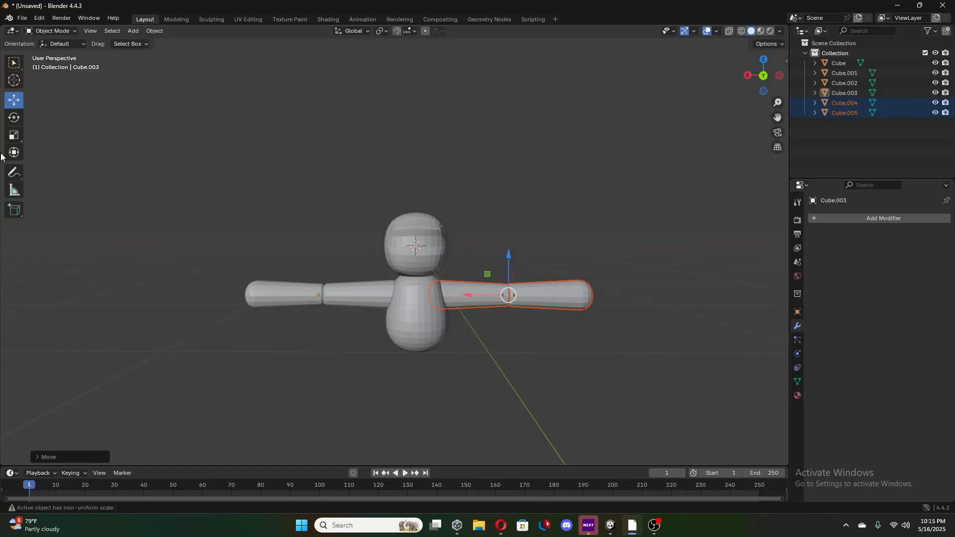
{"action": "left_click", "coordinate": [14, 117]}
{"action": "left_click_drag", "start_coordinate": [499, 263], "coordinate": [202, 341]}
{"action": "mouse_move", "coordinate": [450, 300]}
{"action": "middle_mouse_down"}
{"action": "mouse_move", "coordinate": [445, 291]}
{"action": "mouse_move", "coordinate": [453, 291]}
{"action": "middle_mouse_up"}
In back view, compare the two arms and shift both segments of the negative X arm slightly outward along X for symmetry.
{"action": "left_click", "coordinate": [404, 306]}
{"action": "left_click", "coordinate": [501, 308]}
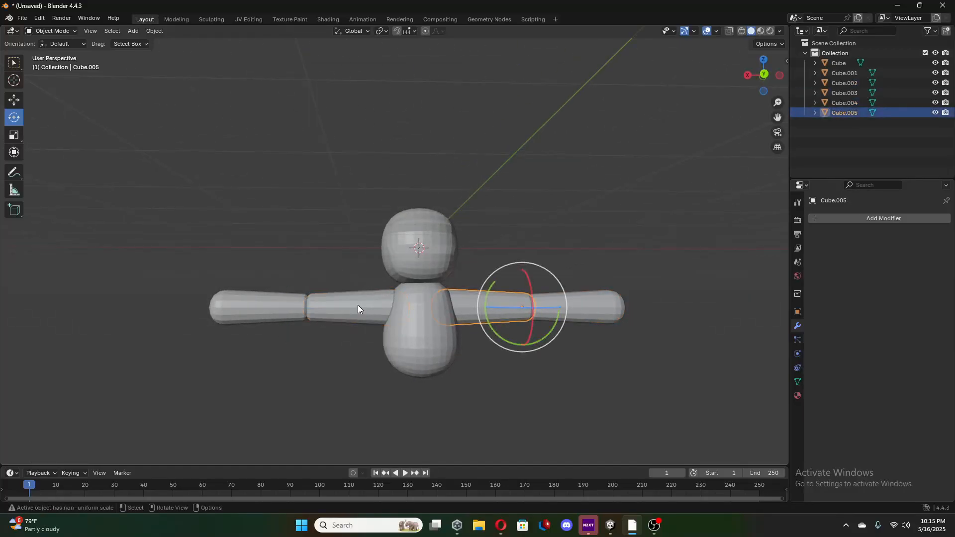
{"action": "left_click", "coordinate": [357, 306]}
{"action": "left_click", "coordinate": [764, 74]}
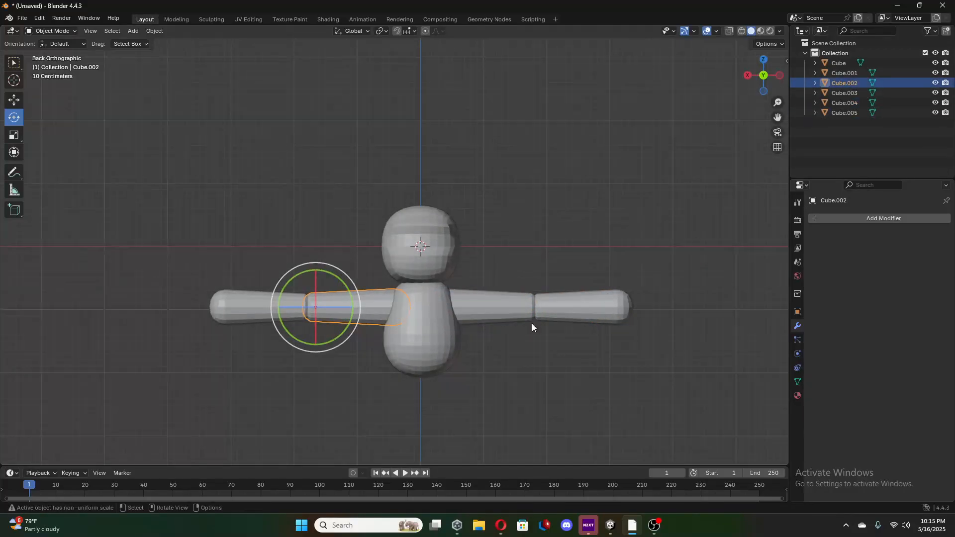
{"action": "left_click", "coordinate": [491, 306]}
{"action": "left_click", "coordinate": [377, 305]}
{"action": "left_click", "coordinate": [474, 303]}
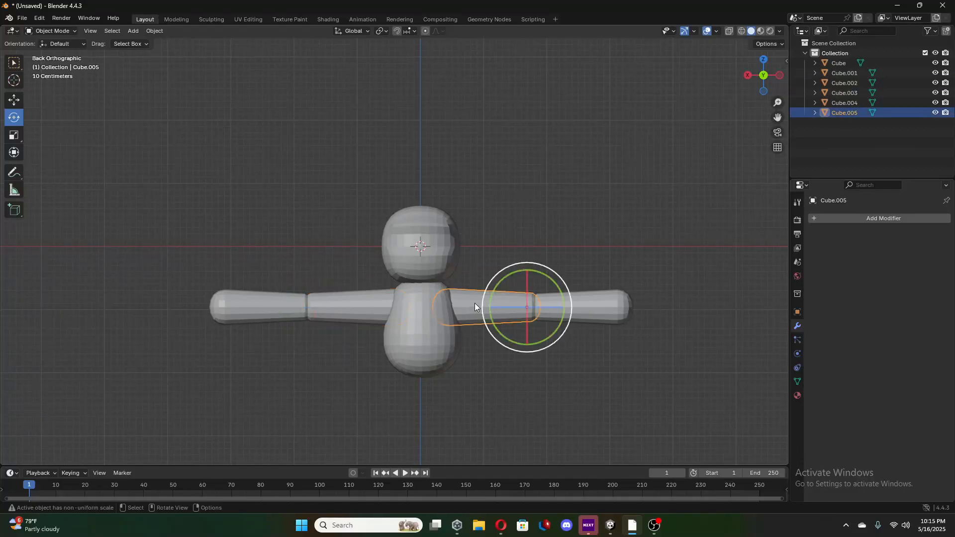
{"action": "left_click", "coordinate": [596, 303], "text": "shift"}
{"action": "left_click", "coordinate": [9, 100]}
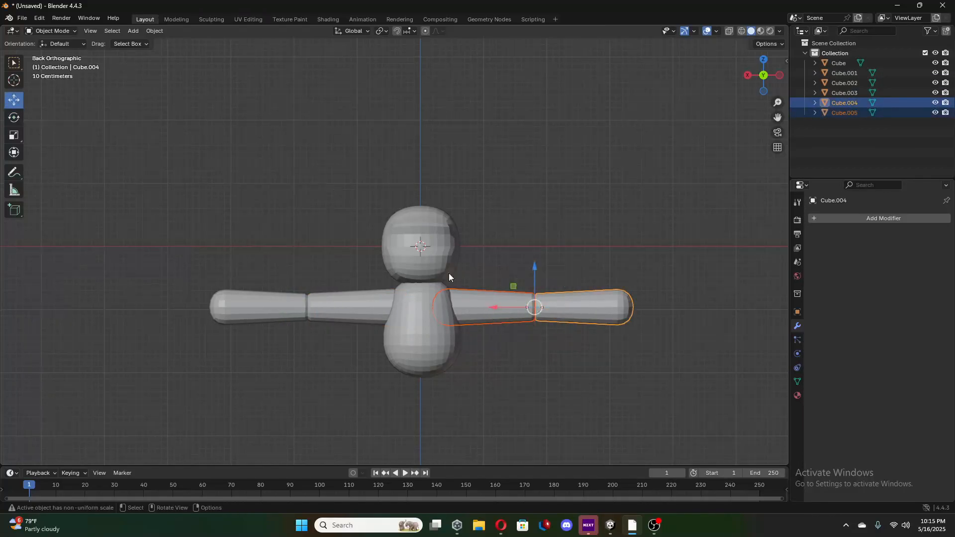
{"action": "left_click_drag", "start_coordinate": [496, 303], "coordinate": [498, 305]}
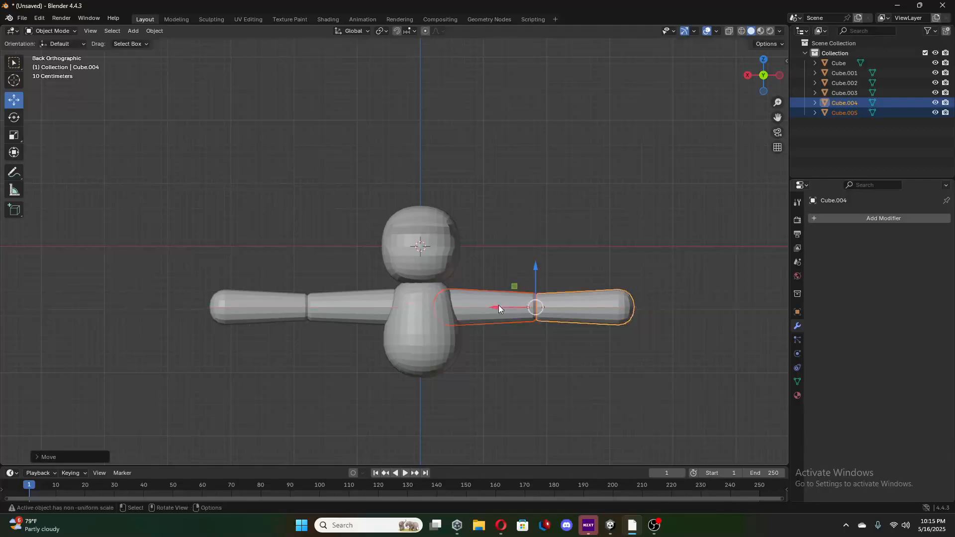
{"action": "left_click", "coordinate": [517, 257]}
{"action": "mouse_move", "coordinate": [455, 312]}
{"action": "middle_mouse_down"}
{"action": "mouse_move", "coordinate": [494, 319]}
{"action": "mouse_move", "coordinate": [460, 326]}
{"action": "mouse_move", "coordinate": [457, 314]}
{"action": "middle_mouse_up"}
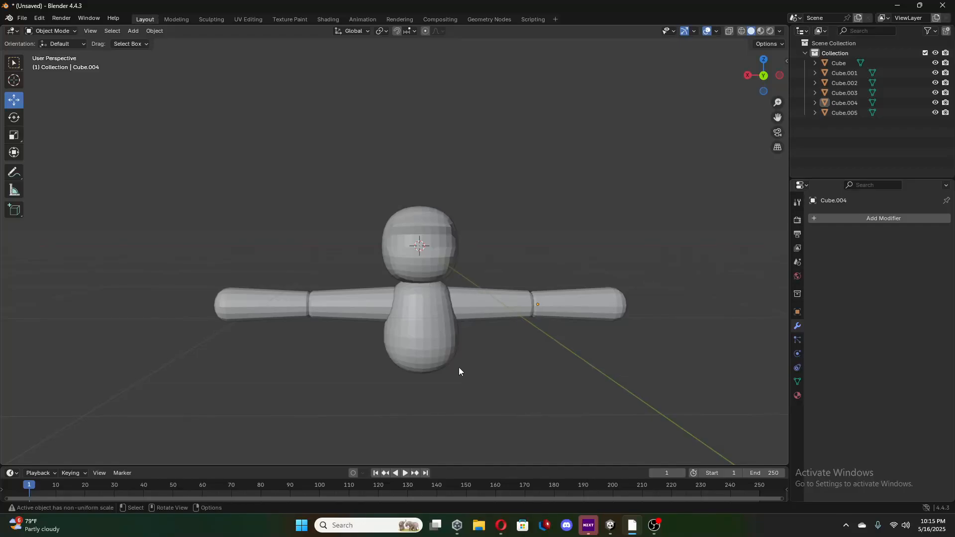
Hide the collection with the character parts and add a new cube at the origin in back view.
{"action": "left_click", "coordinate": [935, 53]}
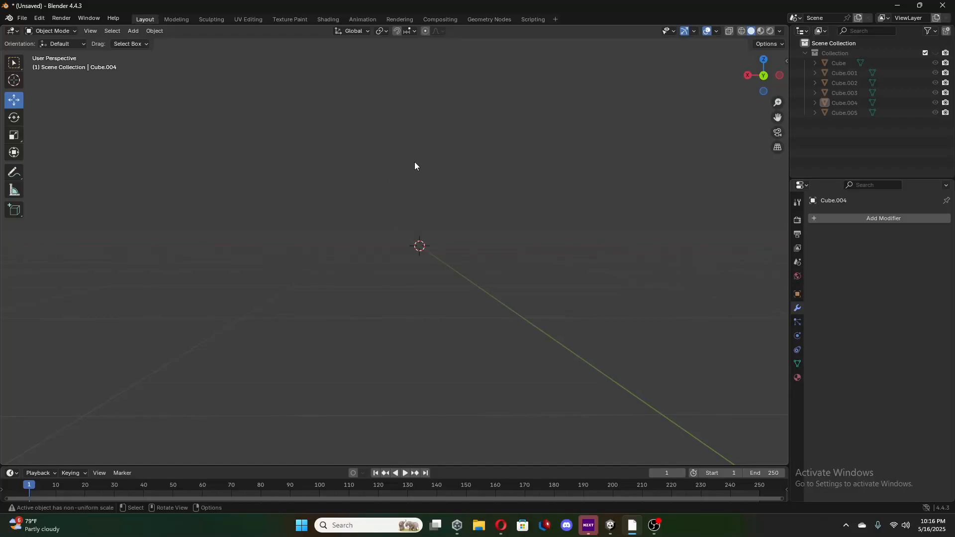
{"action": "left_click", "coordinate": [763, 60]}
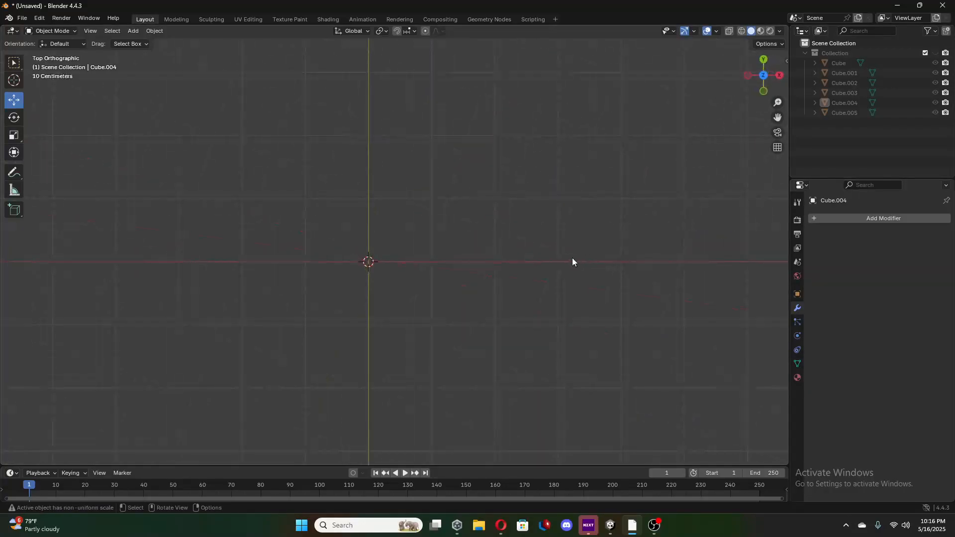
{"action": "left_click", "coordinate": [779, 75]}
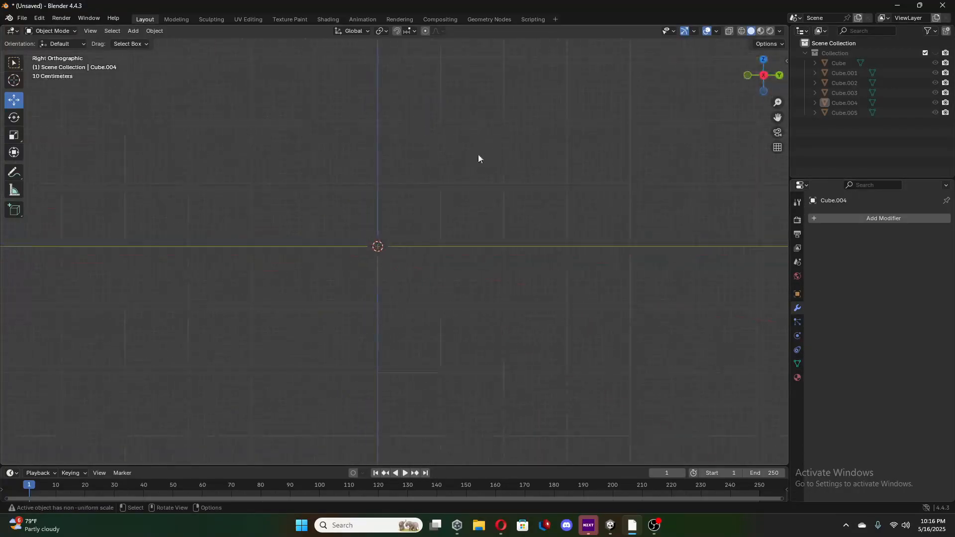
{"action": "left_click", "coordinate": [779, 75]}
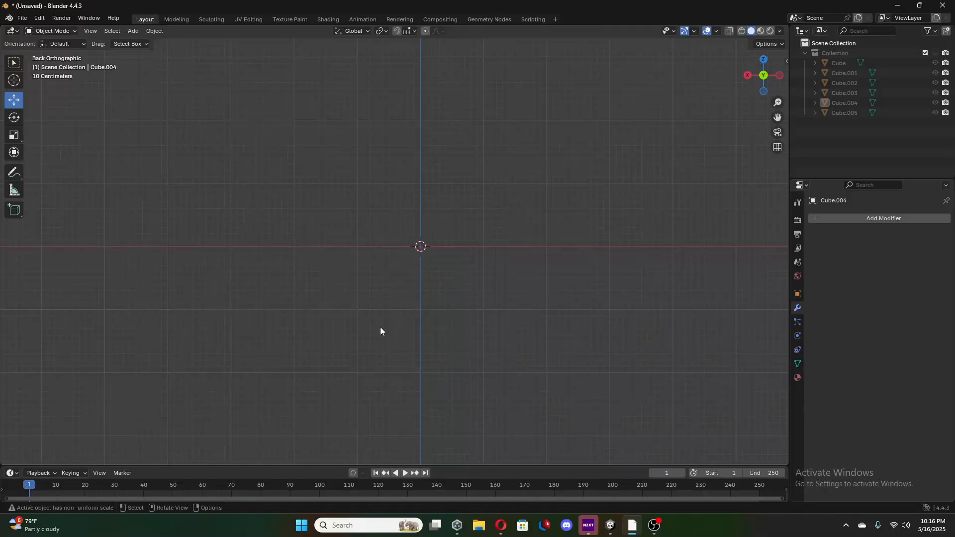
{"action": "key", "text": "shift+a"}
{"action": "key", "text": "shift+a"}
{"action": "mouse_move", "coordinate": [337, 317]}
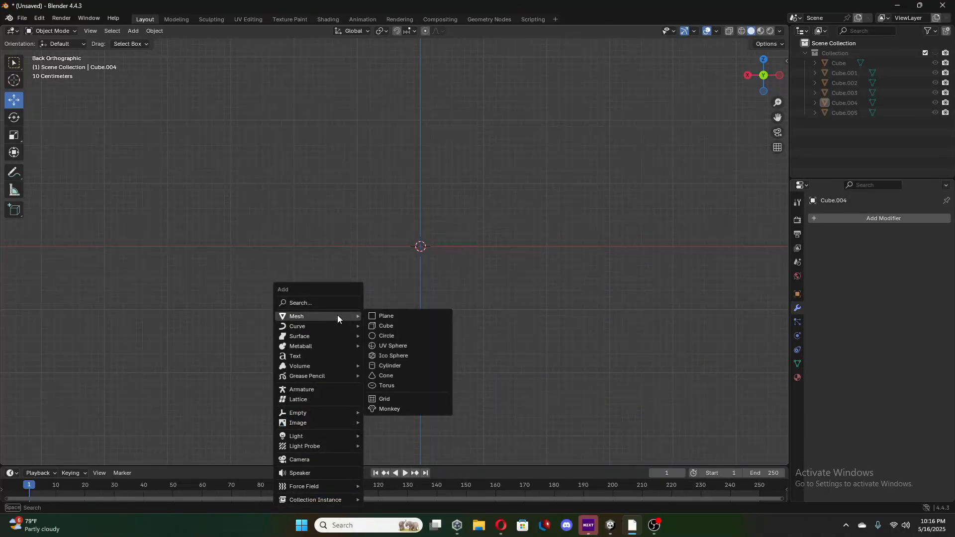
{"action": "left_click", "coordinate": [387, 325]}
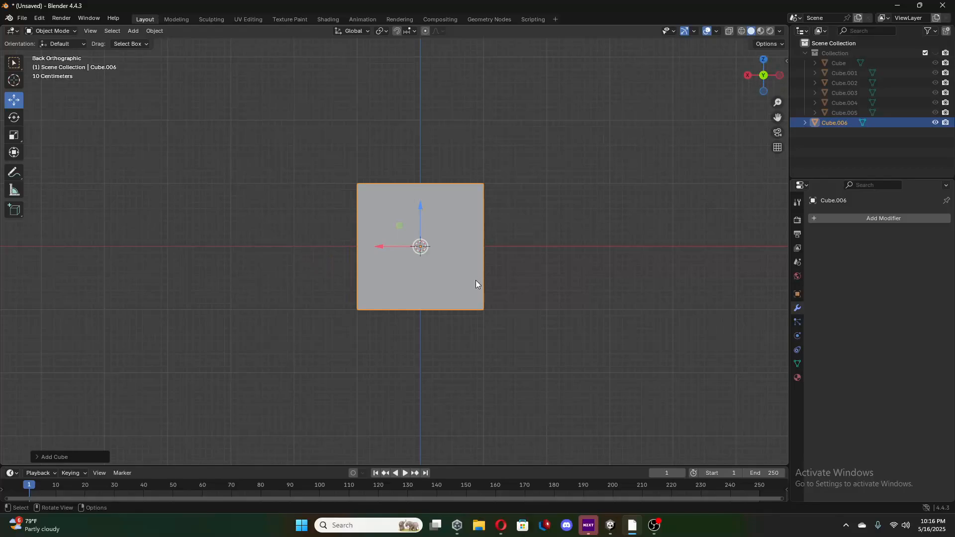
In Edit Mode, extrude the new cube's negative X face outward about 2 m in top view.
{"action": "middle_click_drag", "start_coordinate": [476, 279], "coordinate": [437, 303]}
{"action": "key", "text": "Tab"}
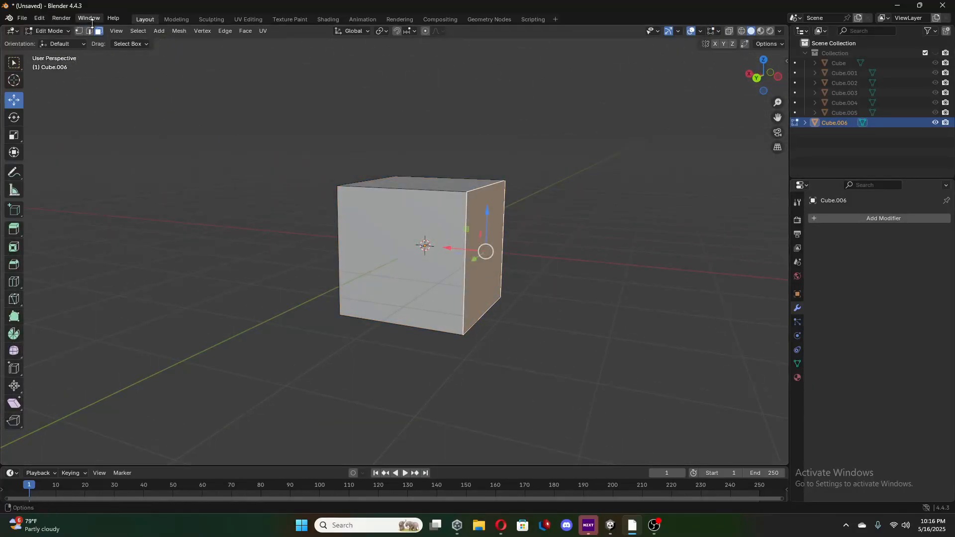
{"action": "middle_click_drag", "start_coordinate": [202, 128], "coordinate": [332, 211]}
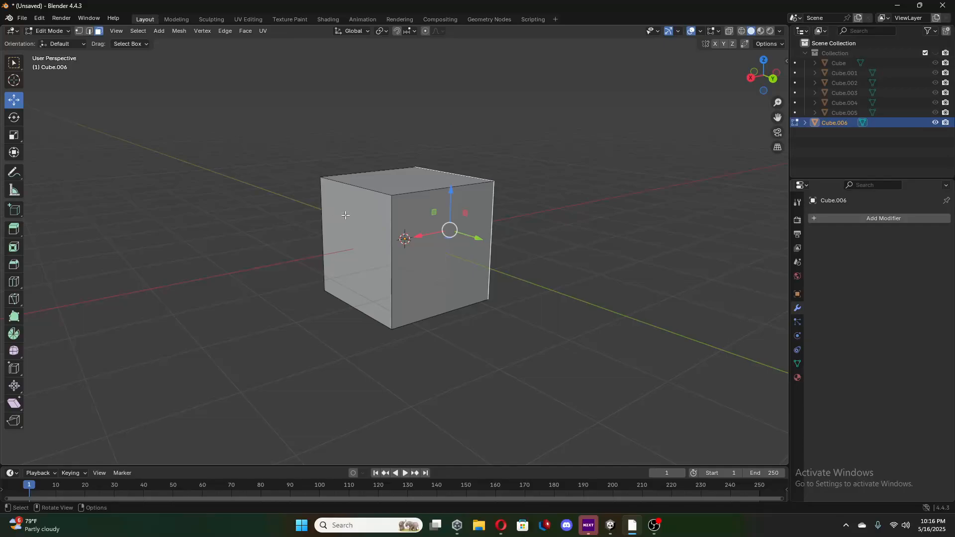
{"action": "left_click", "coordinate": [764, 60]}
{"action": "scroll", "coordinate": [353, 235], "scroll_direction": "down", "scroll_amount": 2}
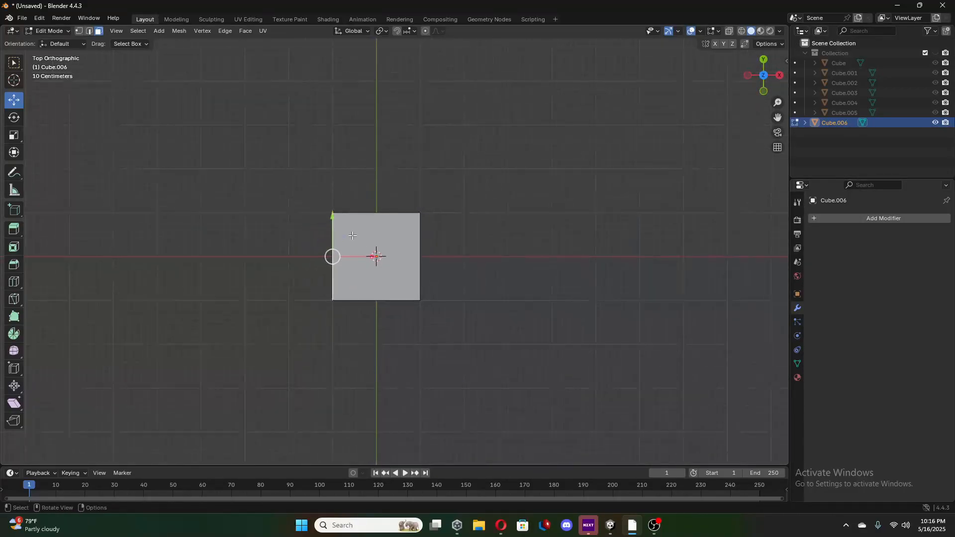
{"action": "key", "text": "e"}
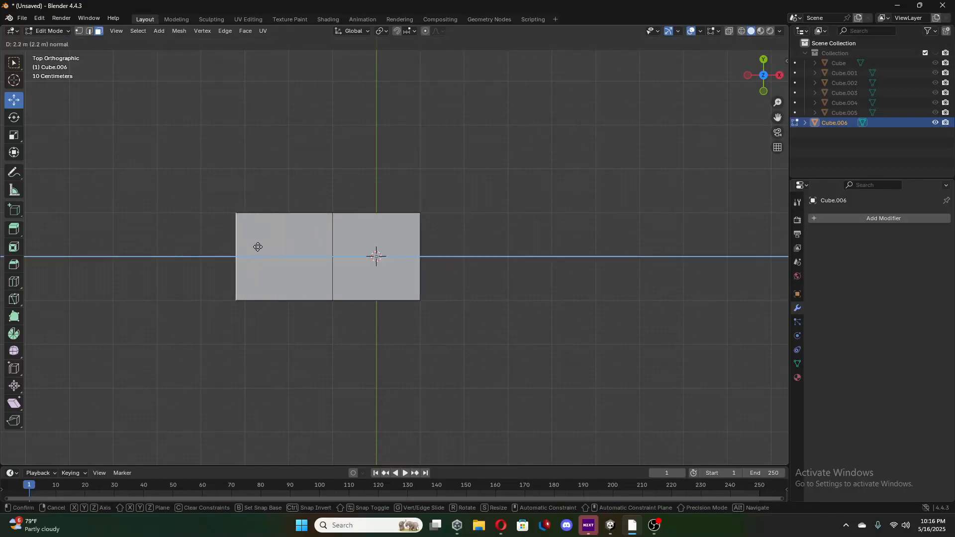
{"action": "left_click", "coordinate": [262, 249]}
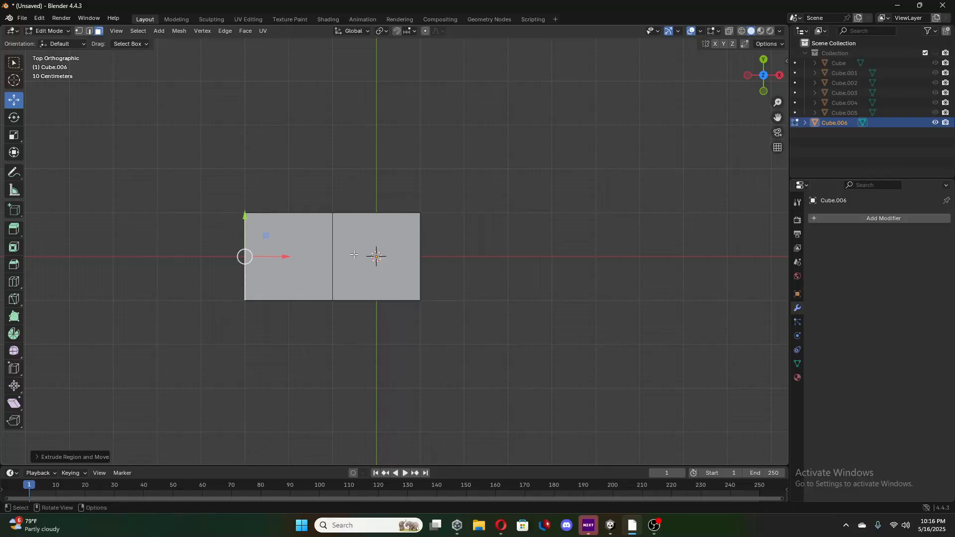
Extrude the cube's positive X face outward about 2 m to form a row of three blocks.
{"action": "middle_click_drag", "start_coordinate": [387, 261], "coordinate": [455, 248]}
{"action": "left_click", "coordinate": [396, 266]}
{"action": "left_click", "coordinate": [763, 71]}
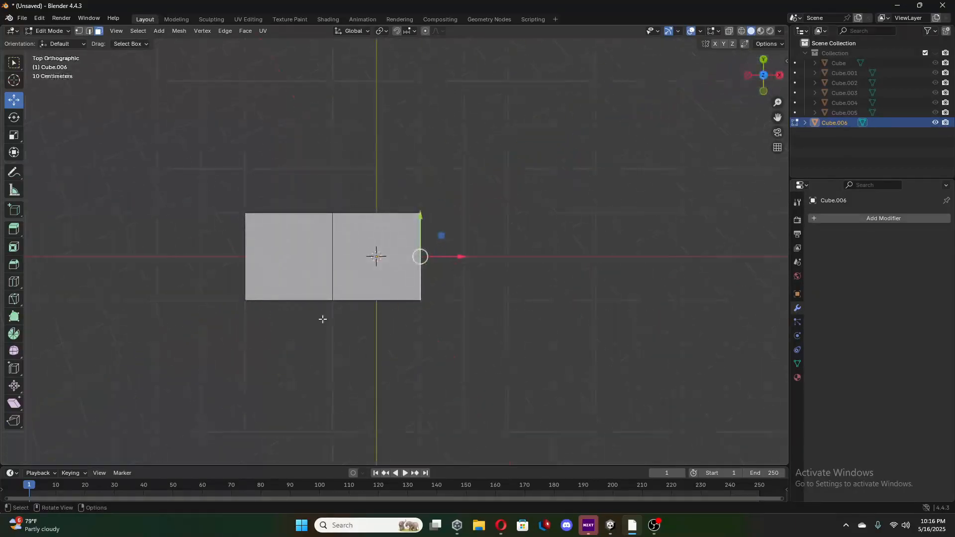
{"action": "key", "text": "e"}
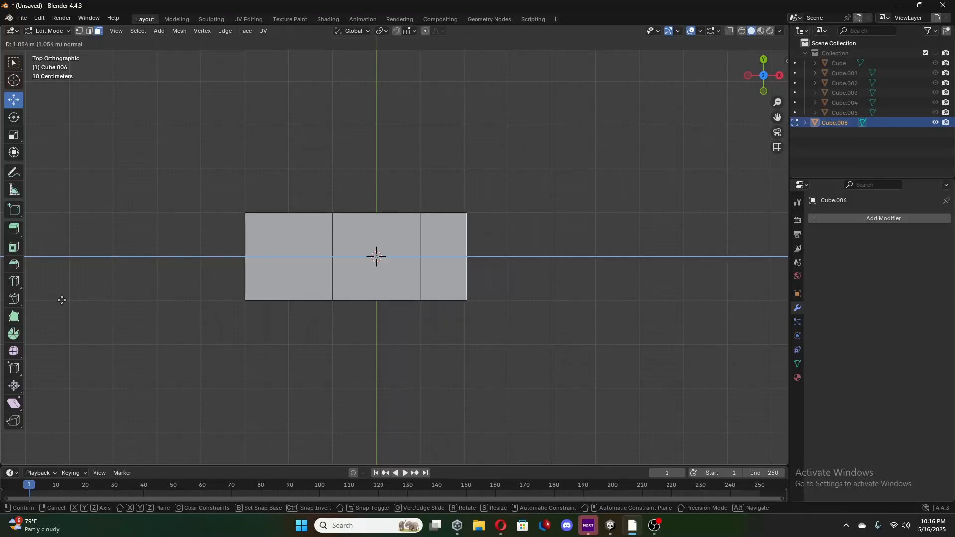
{"action": "left_click", "coordinate": [125, 306]}
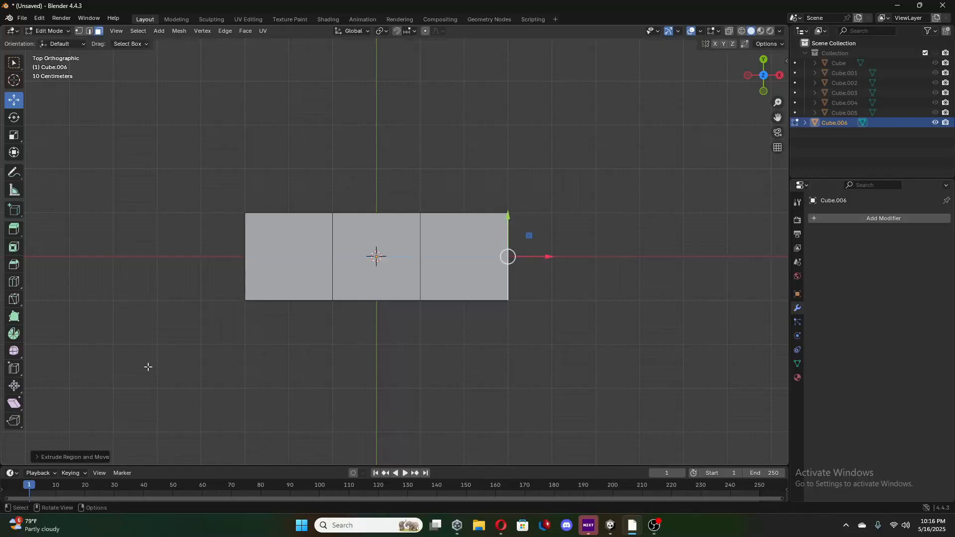
Select the three faces on the row's negative Y side and extrude them about 2 m along negative Y.
{"action": "middle_click_drag", "start_coordinate": [176, 349], "coordinate": [187, 285]}
{"action": "left_click", "coordinate": [268, 272]}
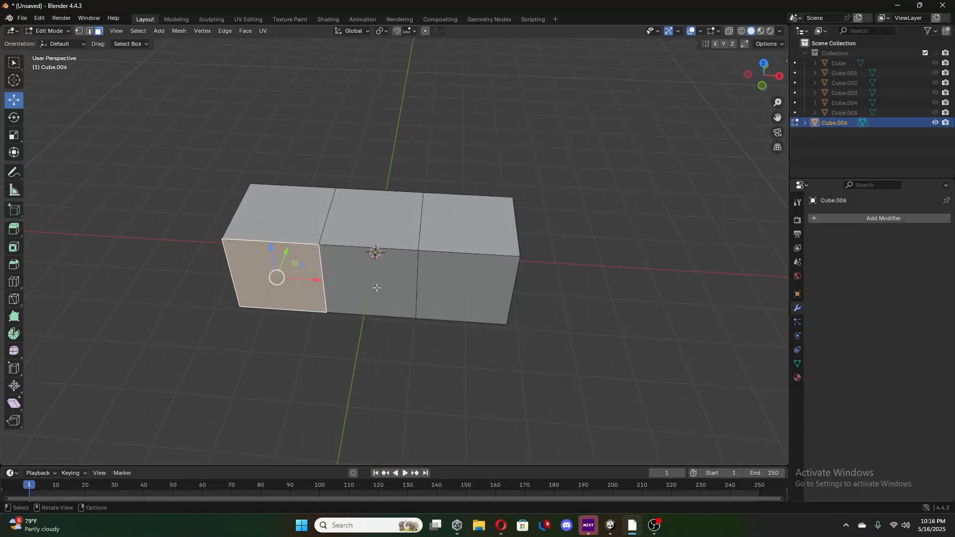
{"action": "left_click", "coordinate": [458, 283], "text": "ctrl"}
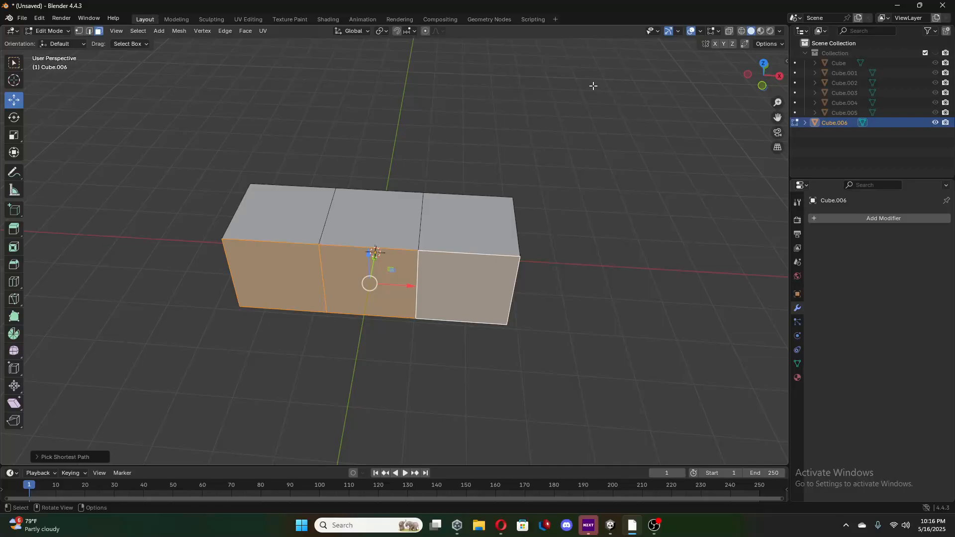
{"action": "left_click", "coordinate": [763, 64]}
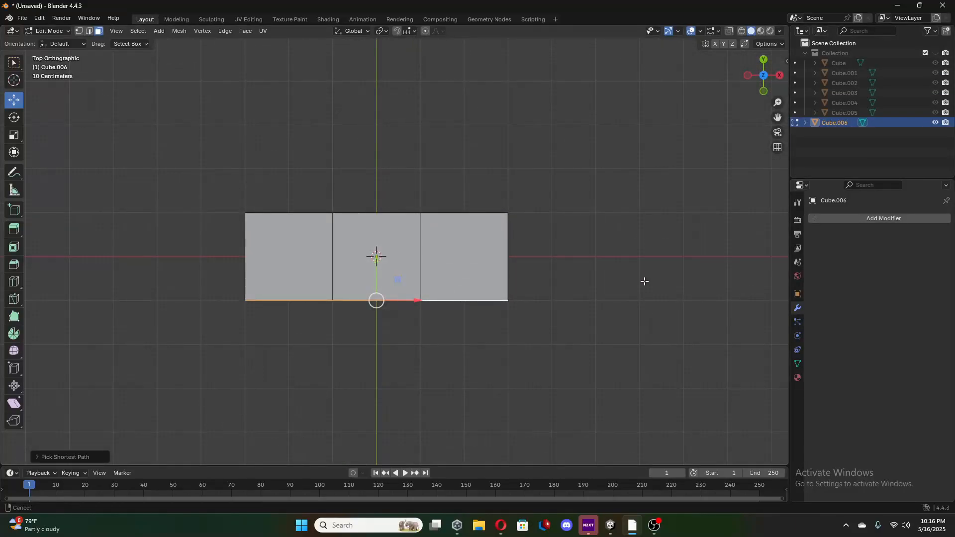
{"action": "middle_click_drag", "start_coordinate": [653, 238], "coordinate": [661, 169], "text": "shift"}
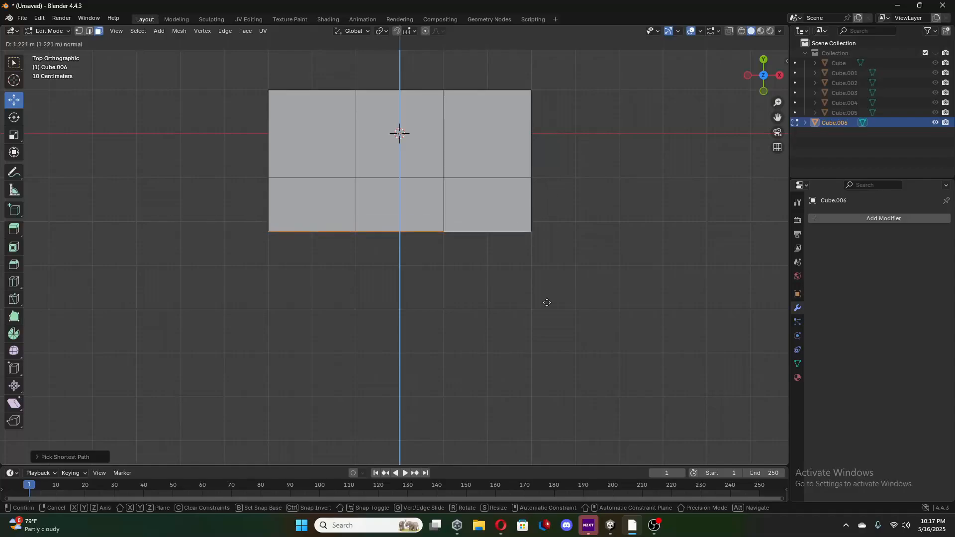
{"action": "left_click", "coordinate": [569, 165]}
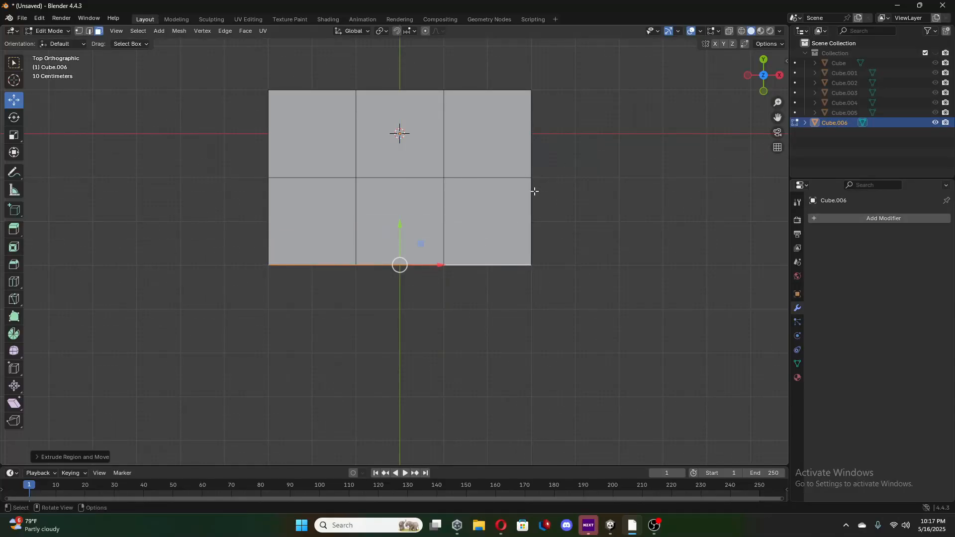
Extrude the same three faces another 2 m or so along negative Y to complete a three-by-three palm.
{"action": "middle_click_drag", "start_coordinate": [532, 192], "coordinate": [542, 134]}
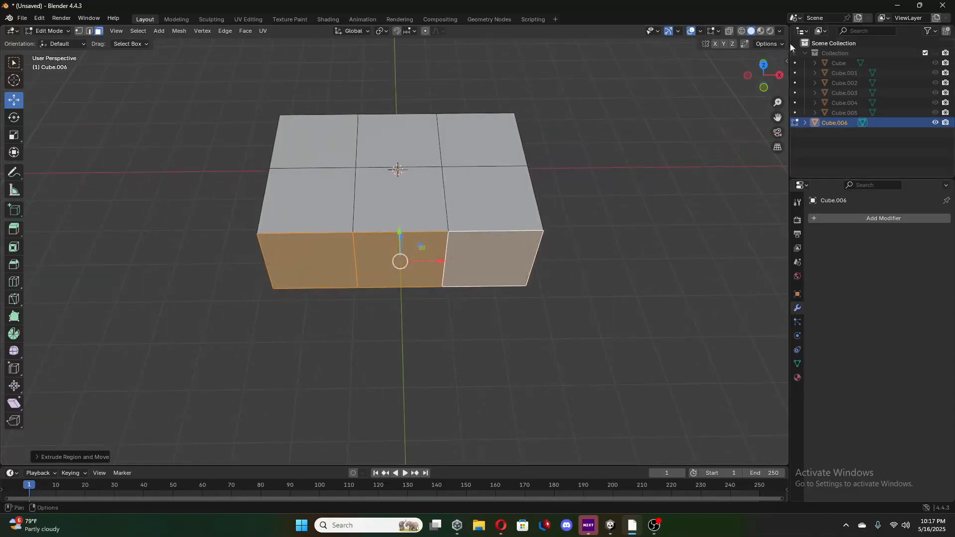
{"action": "left_click", "coordinate": [764, 65]}
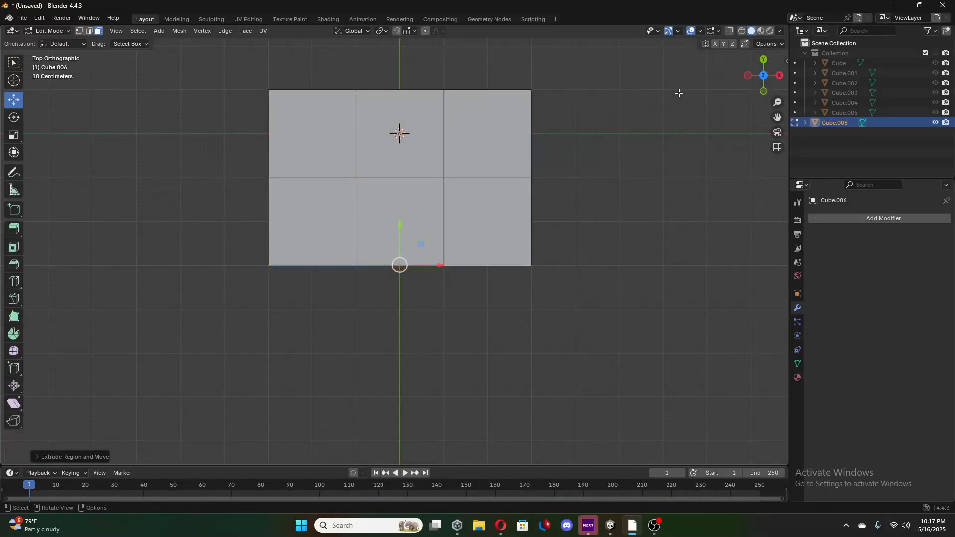
{"action": "middle_click_drag", "start_coordinate": [679, 93], "coordinate": [681, 30], "text": "shift"}
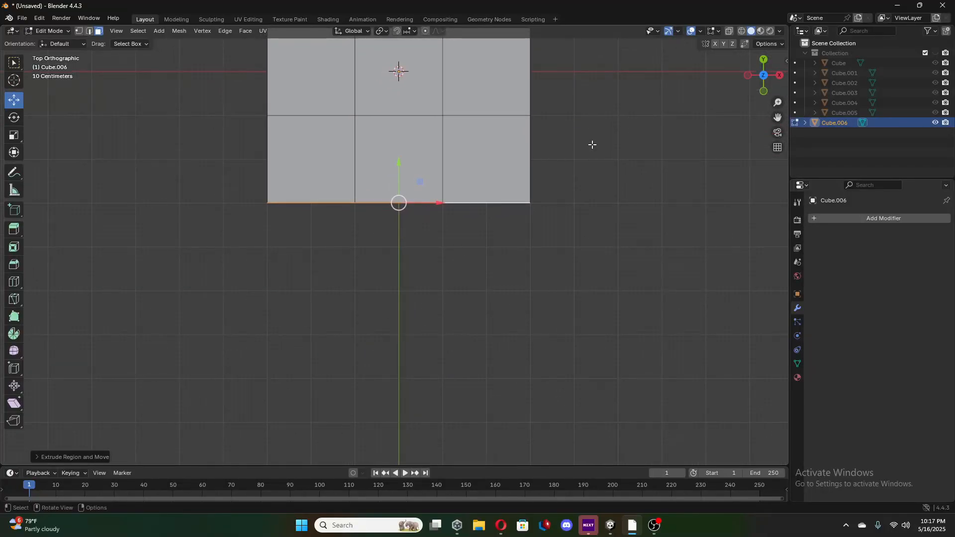
{"action": "key", "text": "e"}
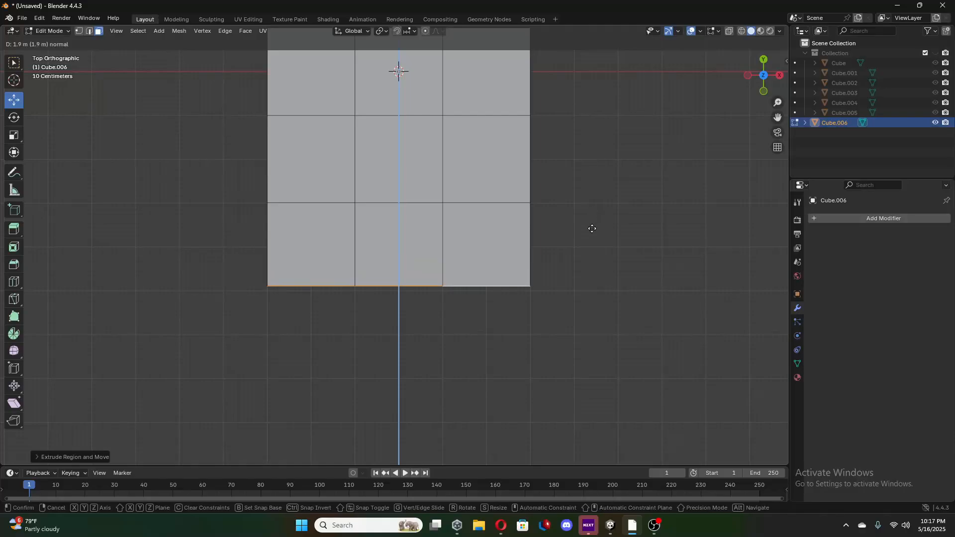
{"action": "left_click", "coordinate": [591, 234]}
Deselect the middle end face and extrude the two outer ones about 7 m along negative Y as fingers.
{"action": "middle_click_drag", "start_coordinate": [591, 234], "coordinate": [478, 121]}
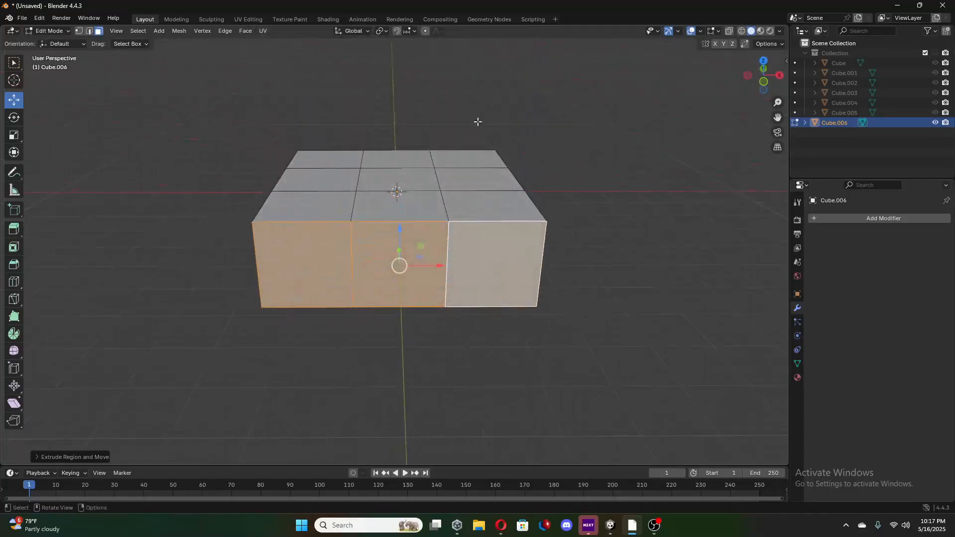
{"action": "left_click", "coordinate": [438, 243], "text": "shift"}
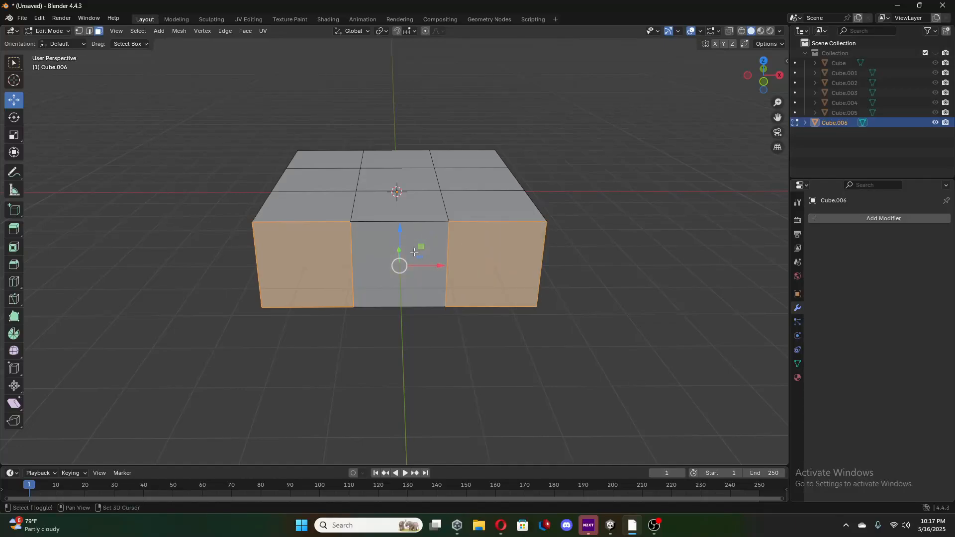
{"action": "left_click", "coordinate": [763, 61]}
{"action": "scroll", "coordinate": [595, 224], "scroll_direction": "down", "scroll_amount": 2}
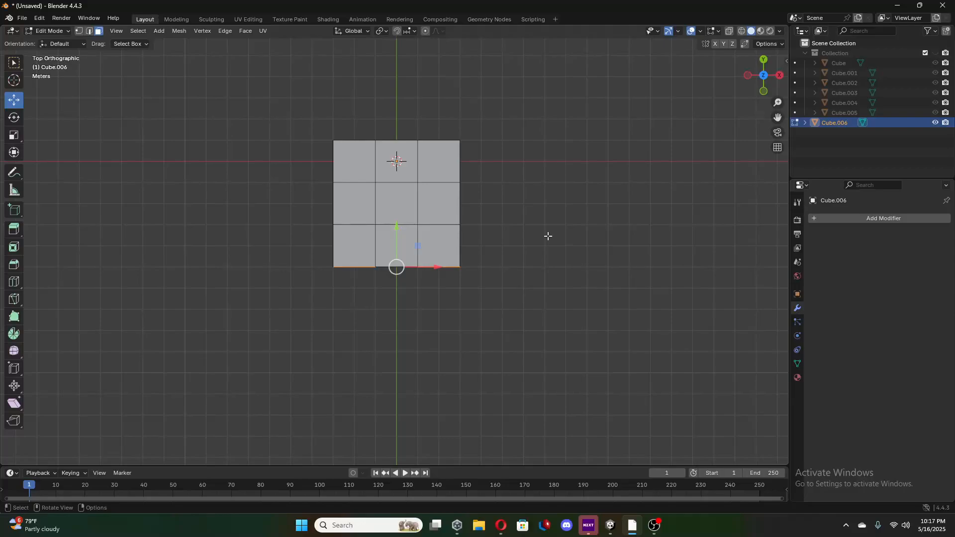
{"action": "key", "text": "e"}
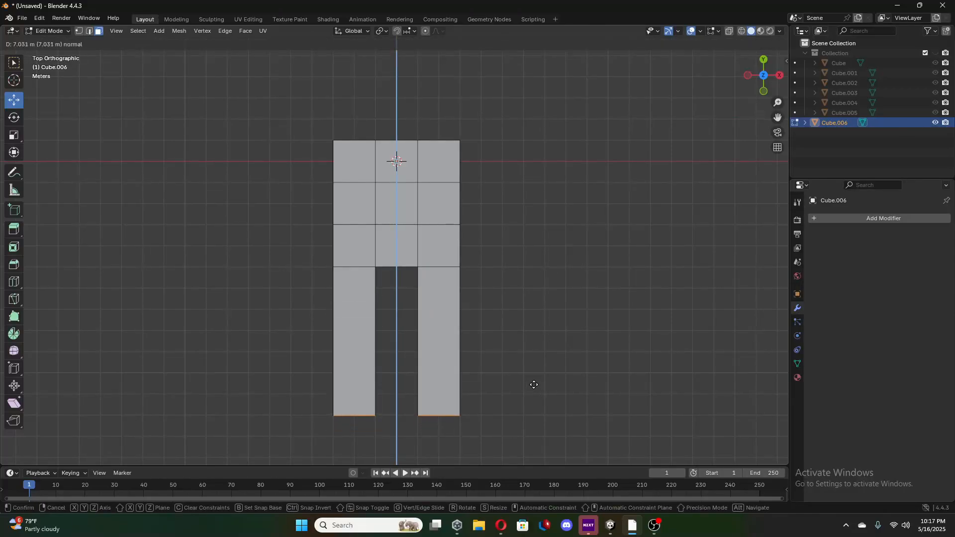
{"action": "left_click", "coordinate": [534, 385]}
Extrude the palm's rear side face on the negative X side outward about 6 m as a thumb.
{"action": "middle_click_drag", "start_coordinate": [409, 370], "coordinate": [491, 199]}
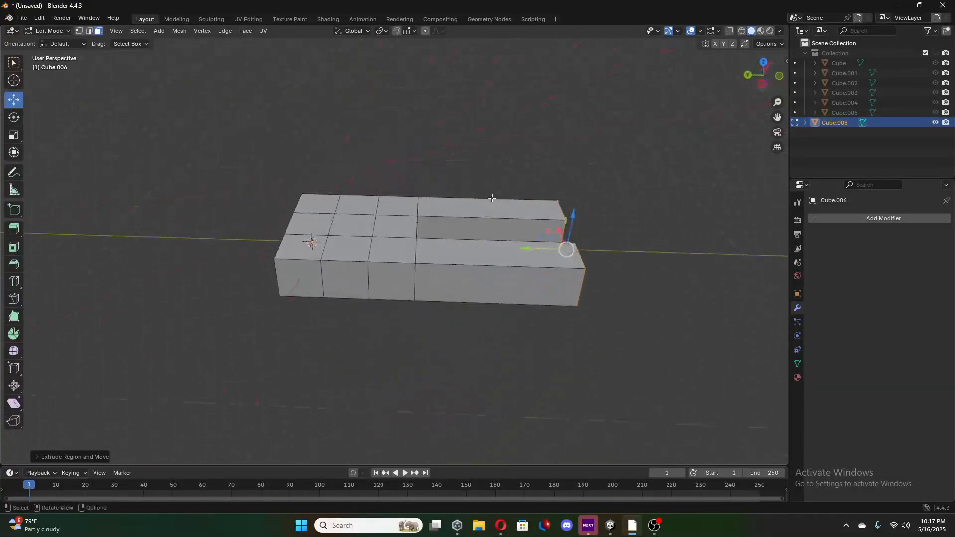
{"action": "left_click", "coordinate": [306, 278]}
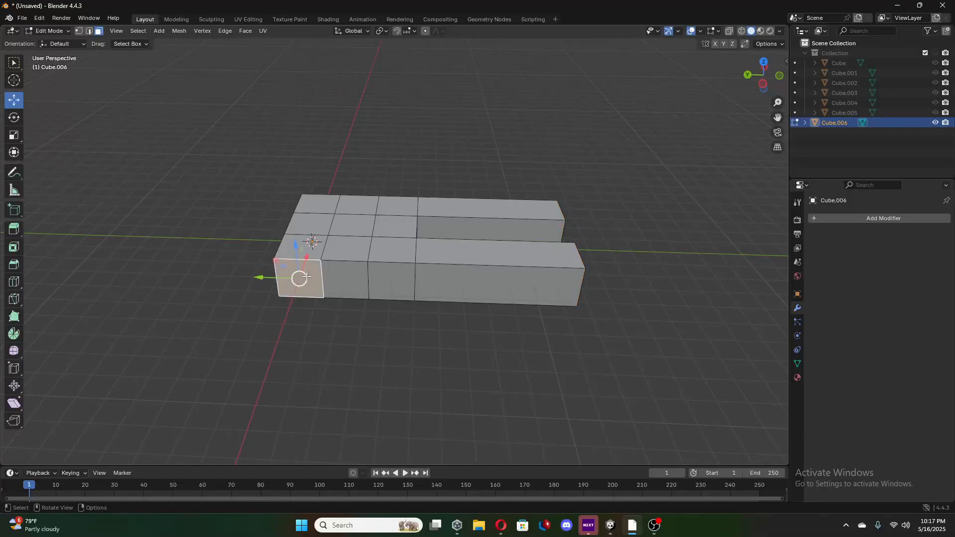
{"action": "left_click", "coordinate": [764, 62]}
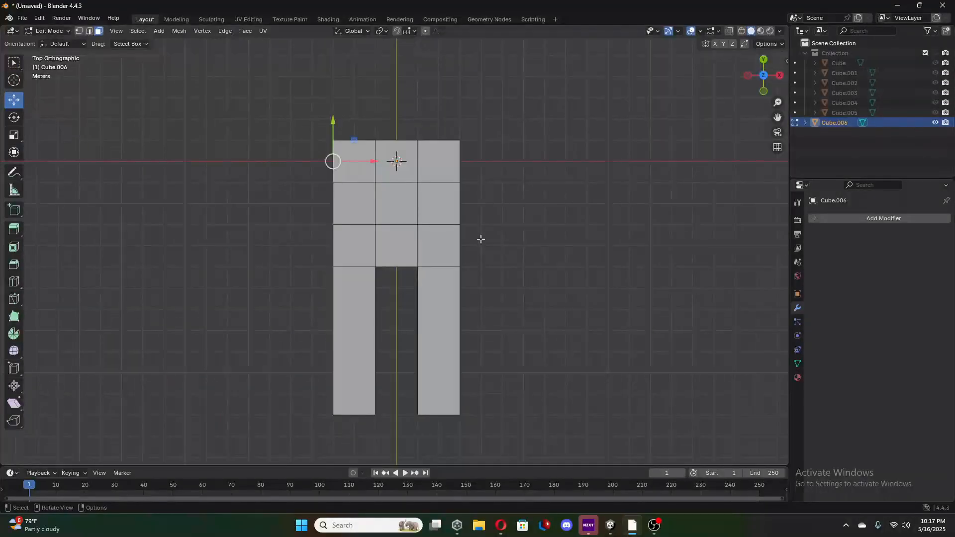
{"action": "key", "text": "e"}
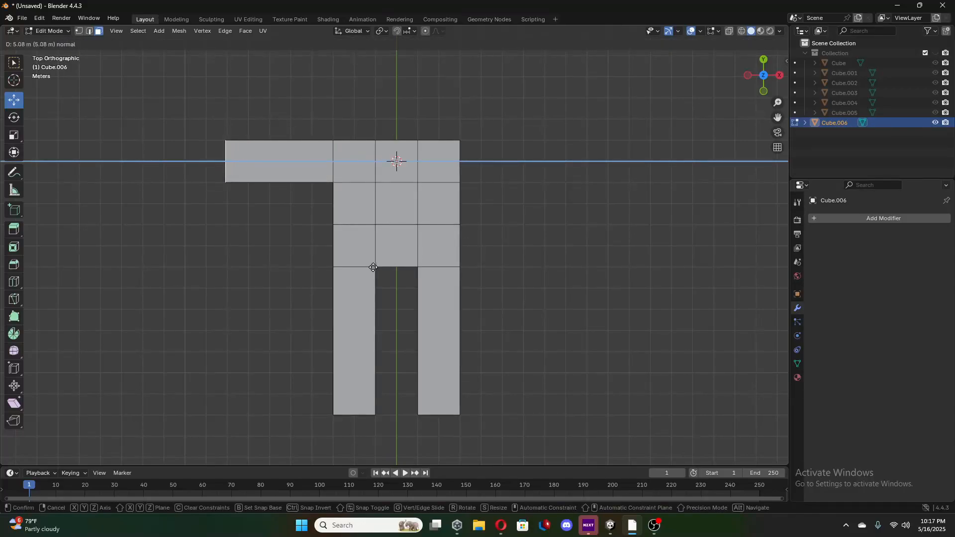
{"action": "left_click", "coordinate": [353, 272]}
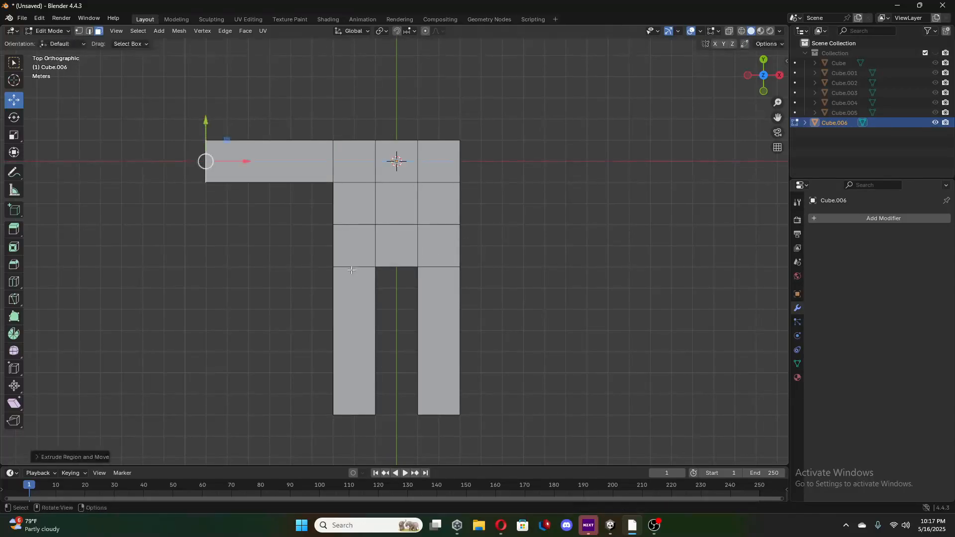
Angle the thumb toward the fingers by shifting its end face along negative Y, rotating it, and nudging it back along X and Y.
{"action": "left_click_drag", "start_coordinate": [206, 126], "coordinate": [225, 171]}
{"action": "left_click", "coordinate": [20, 121]}
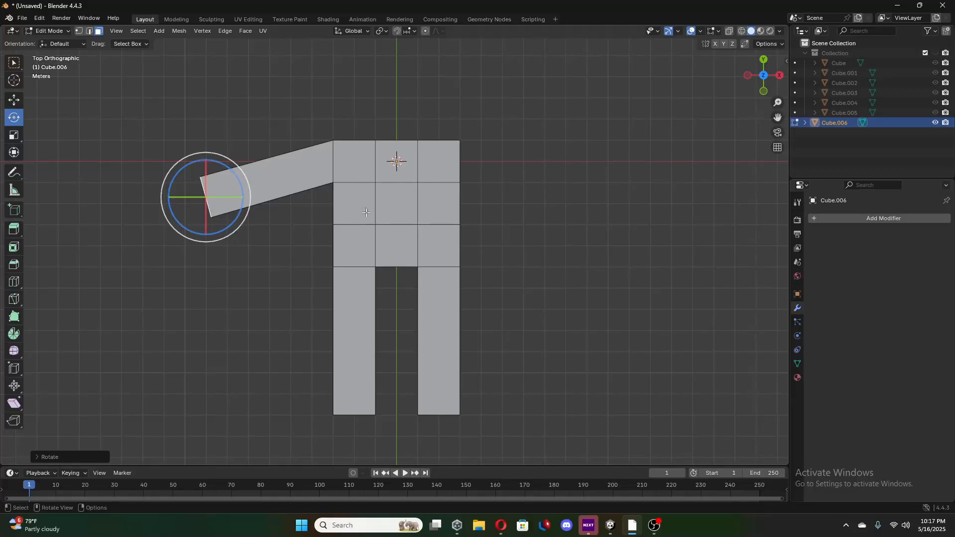
{"action": "left_click", "coordinate": [14, 102]}
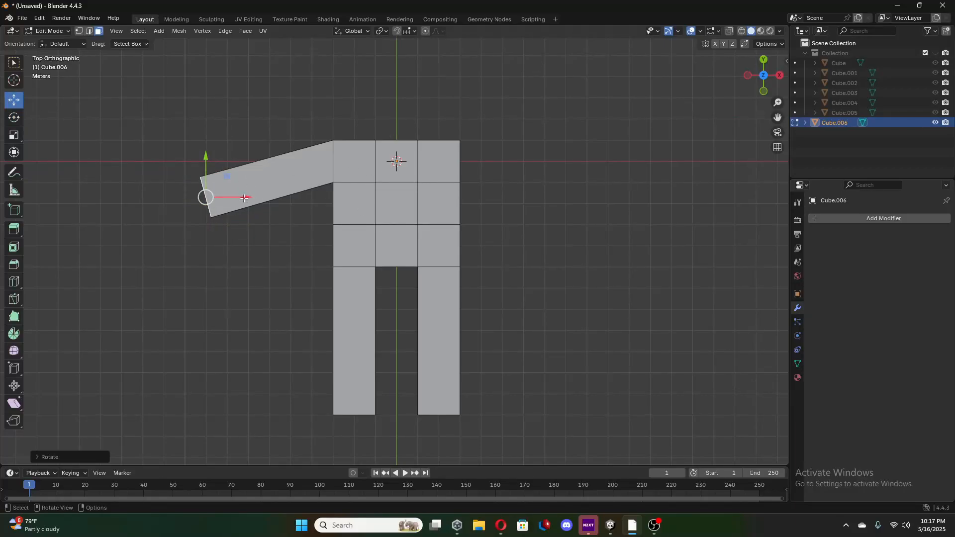
{"action": "left_click_drag", "start_coordinate": [244, 198], "coordinate": [251, 198]}
{"action": "left_click_drag", "start_coordinate": [215, 164], "coordinate": [215, 156]}
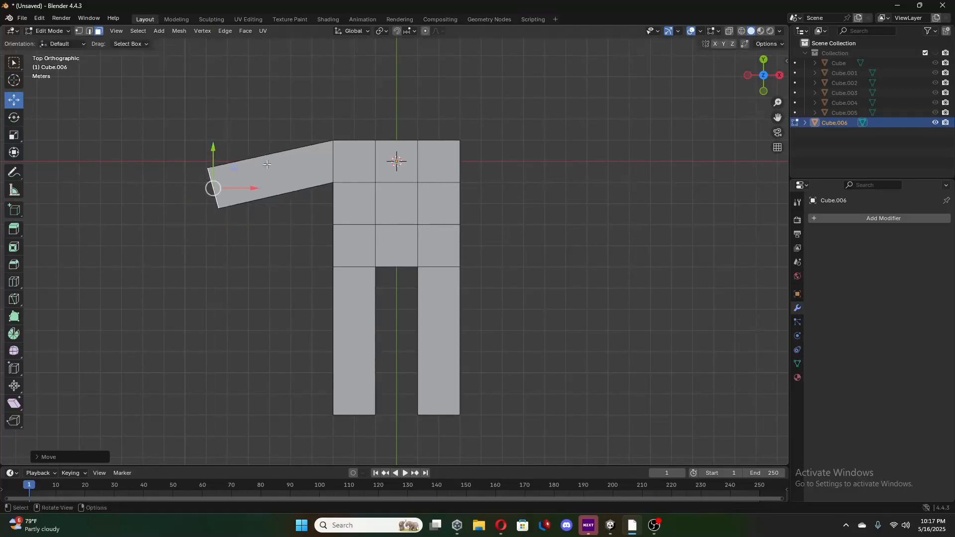
Return to Object Mode, copy and paste the whole hand, and move the copy along negative X clear of the original.
{"action": "middle_click_drag", "start_coordinate": [448, 295], "coordinate": [350, 206]}
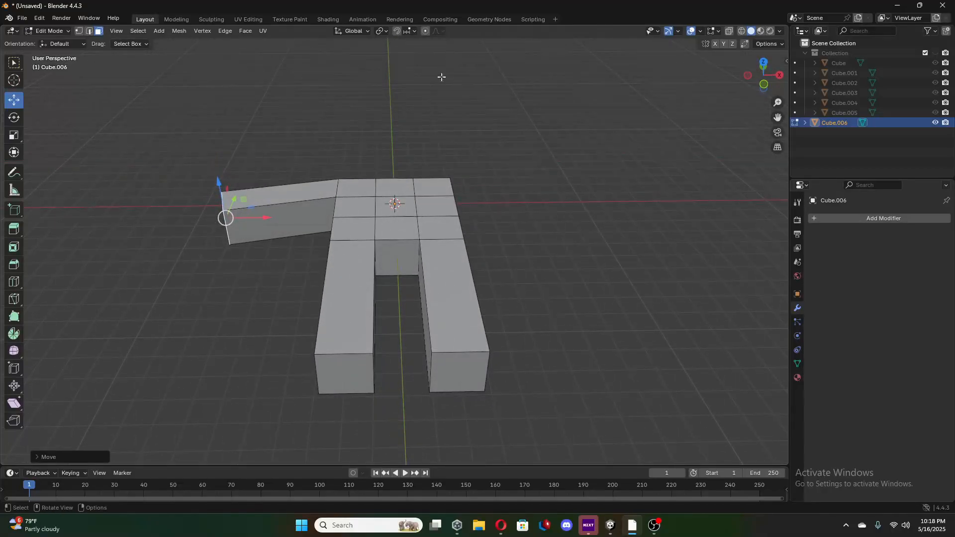
{"action": "key", "text": "Tab"}
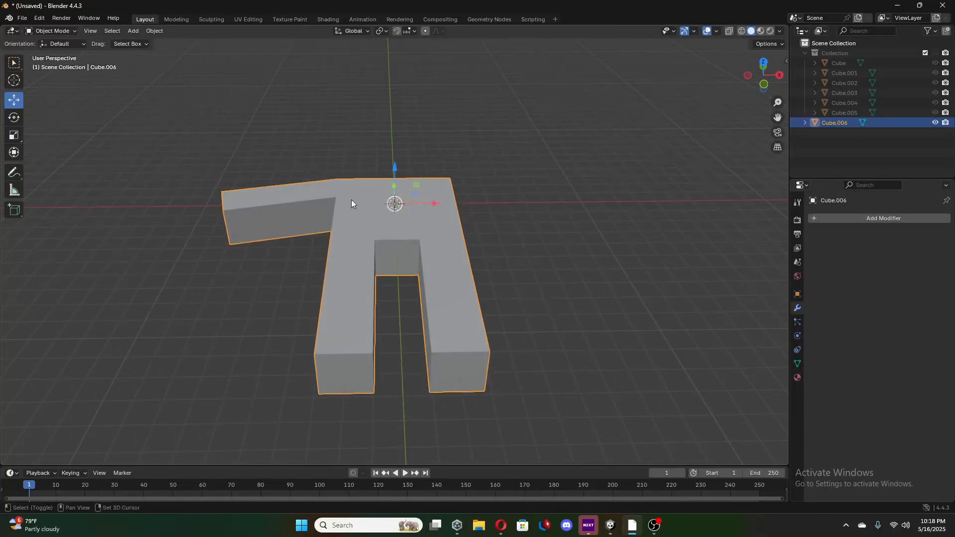
{"action": "middle_click_drag", "start_coordinate": [354, 204], "coordinate": [523, 177]}
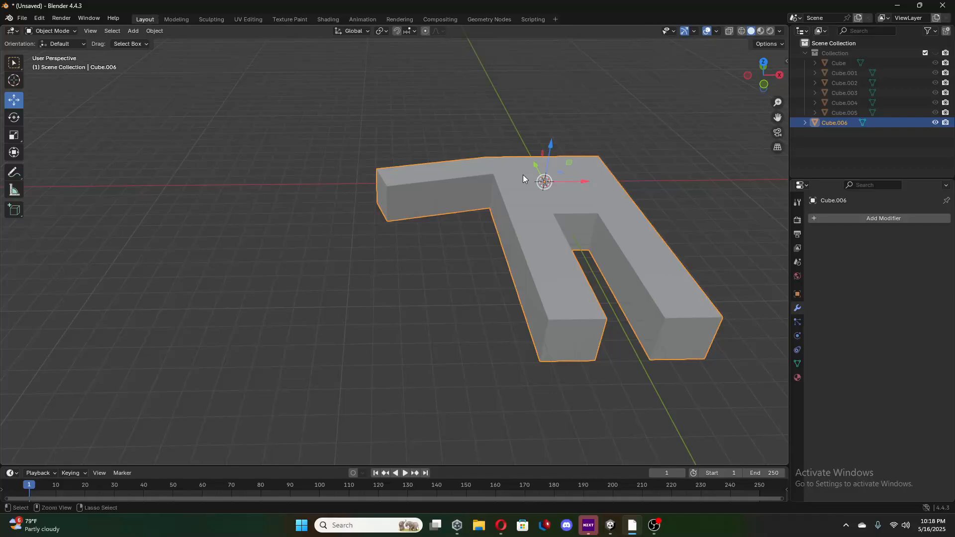
{"action": "key", "text": "ctrl+c"}
{"action": "key", "text": "ctrl+v"}
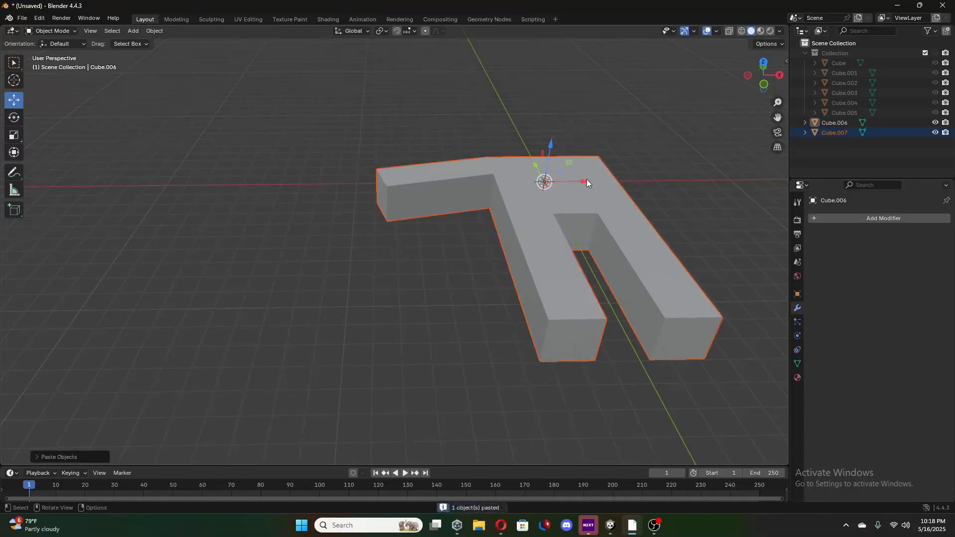
{"action": "key", "text": "g"}
{"action": "key", "text": "x"}
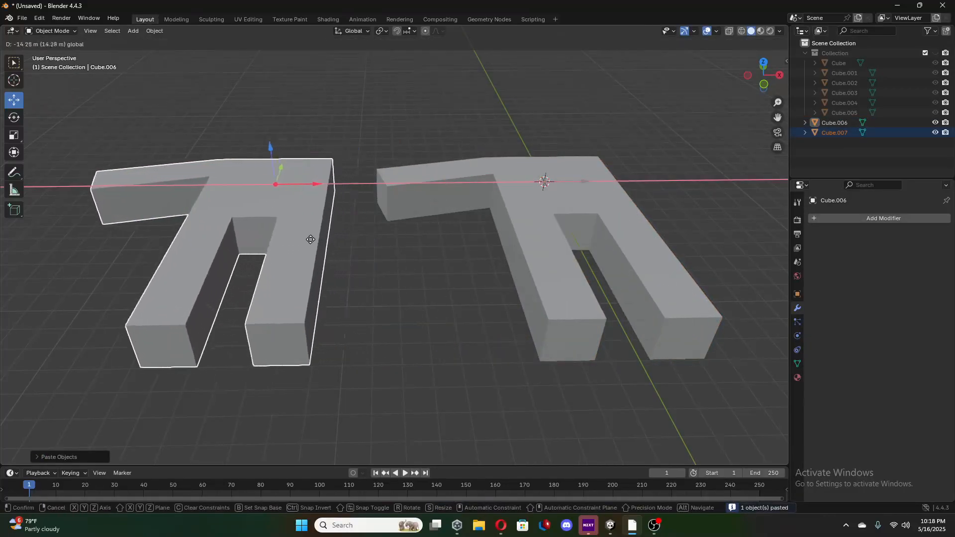
{"action": "left_click", "coordinate": [285, 243]}
{"action": "middle_click_drag", "start_coordinate": [285, 239], "coordinate": [285, 231]}
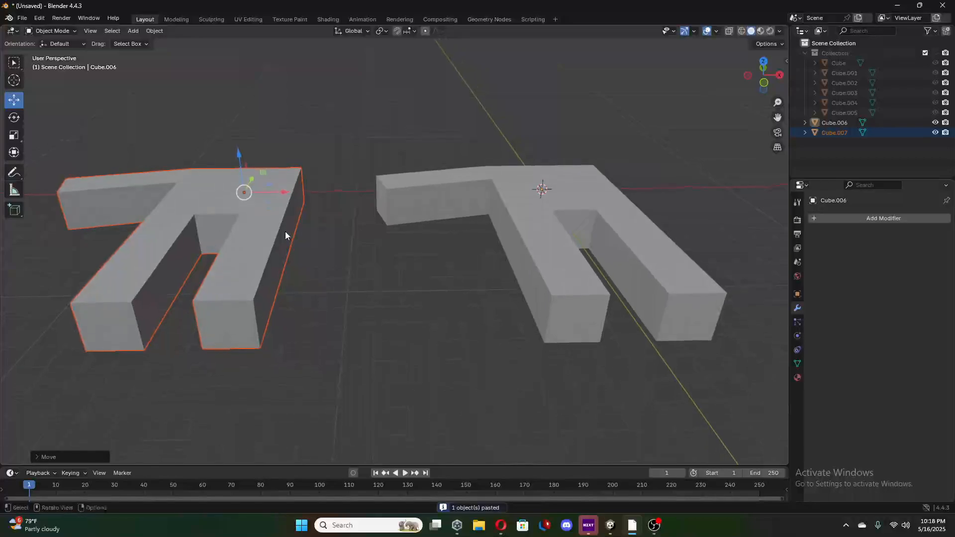
Mirror the copied hand across global X and move it farther along negative X so the two thumbs no longer overlap.
{"action": "right_click", "coordinate": [288, 251]}
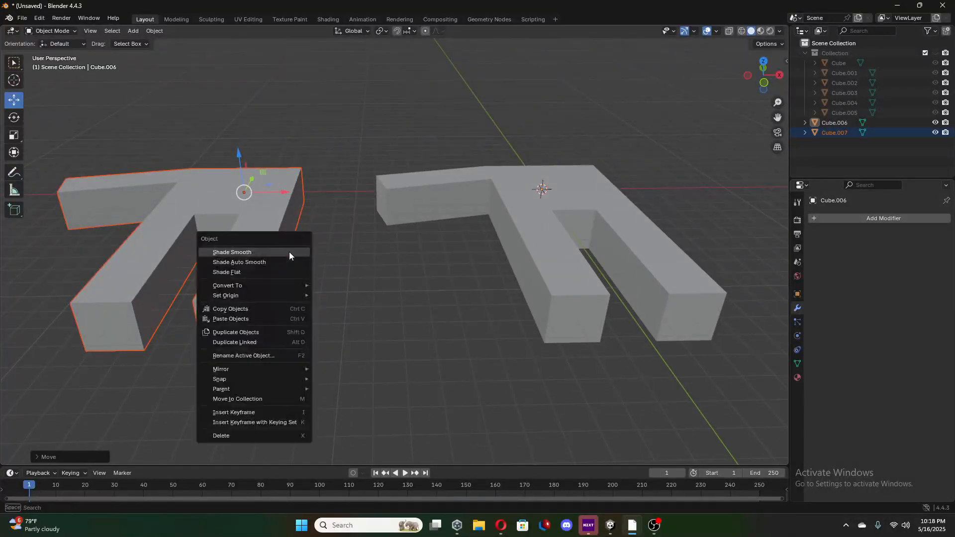
{"action": "mouse_move", "coordinate": [246, 371]}
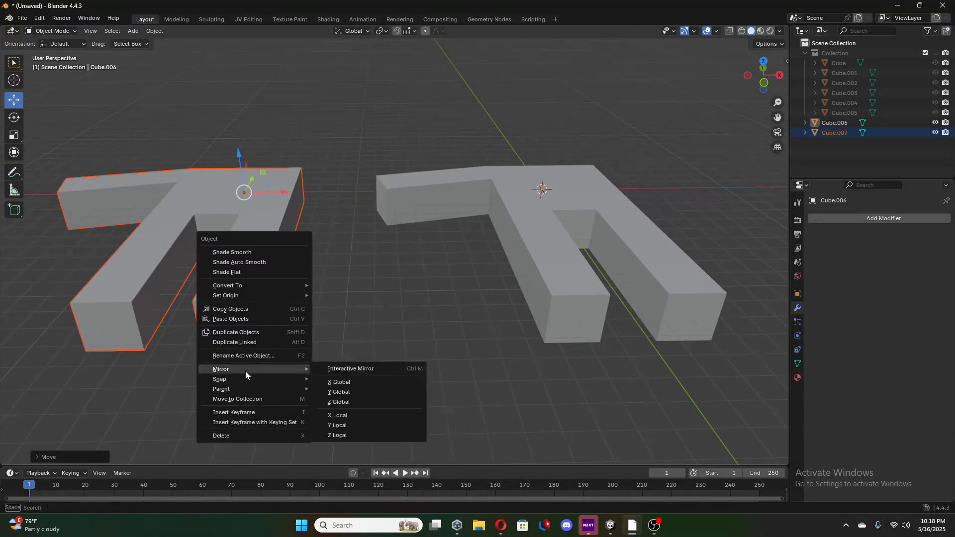
{"action": "left_click", "coordinate": [347, 383]}
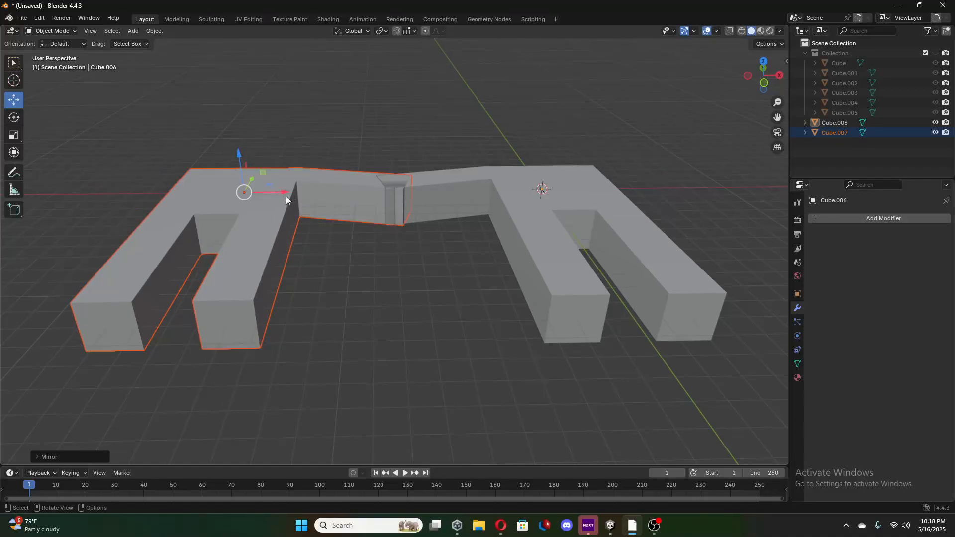
{"action": "left_click_drag", "start_coordinate": [285, 195], "coordinate": [256, 223]}
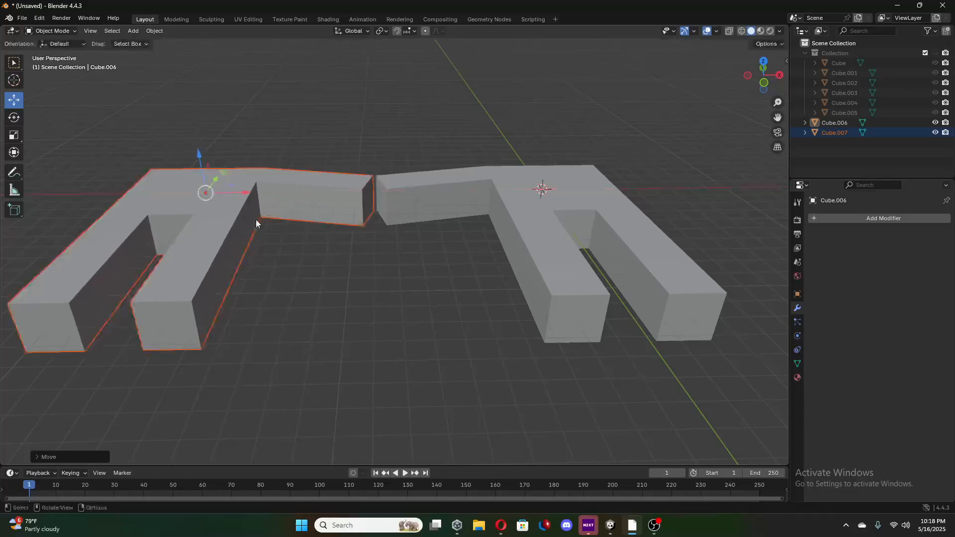
{"action": "middle_click_drag", "start_coordinate": [325, 271], "coordinate": [324, 258]}
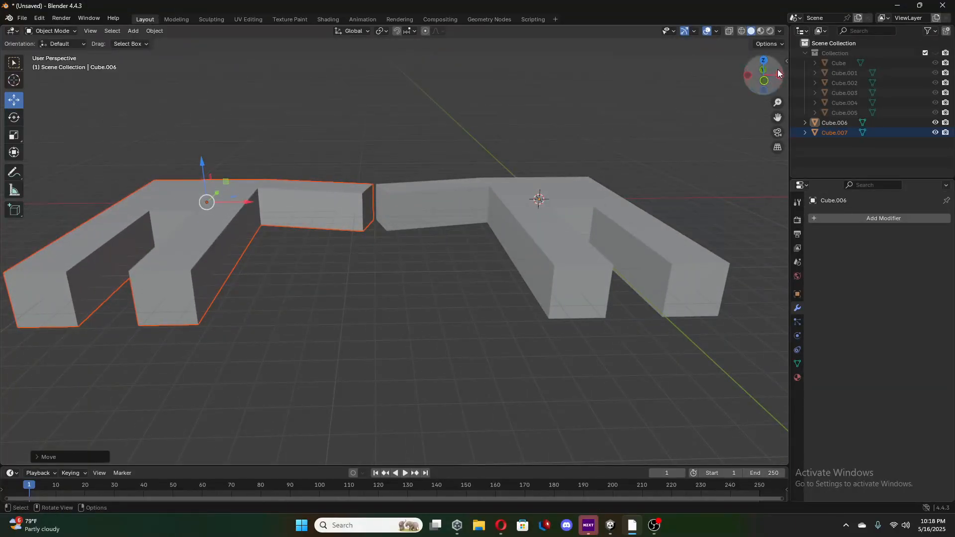
{"action": "left_click", "coordinate": [762, 60]}
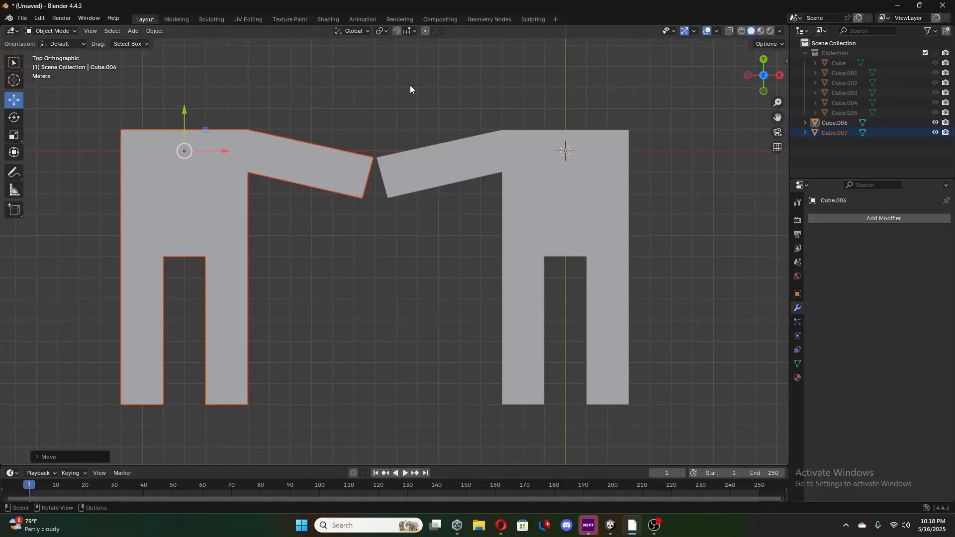
Give the original hand a Subdivision Surface modifier with viewport level 2 and apply it.
{"action": "left_click", "coordinate": [891, 217]}
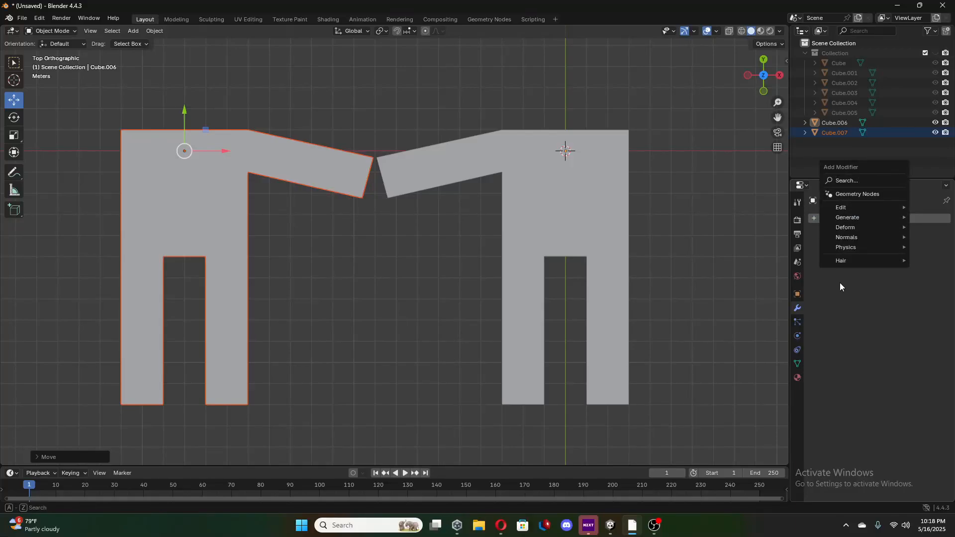
{"action": "left_click", "coordinate": [924, 219]}
{"action": "left_click", "coordinate": [906, 218]}
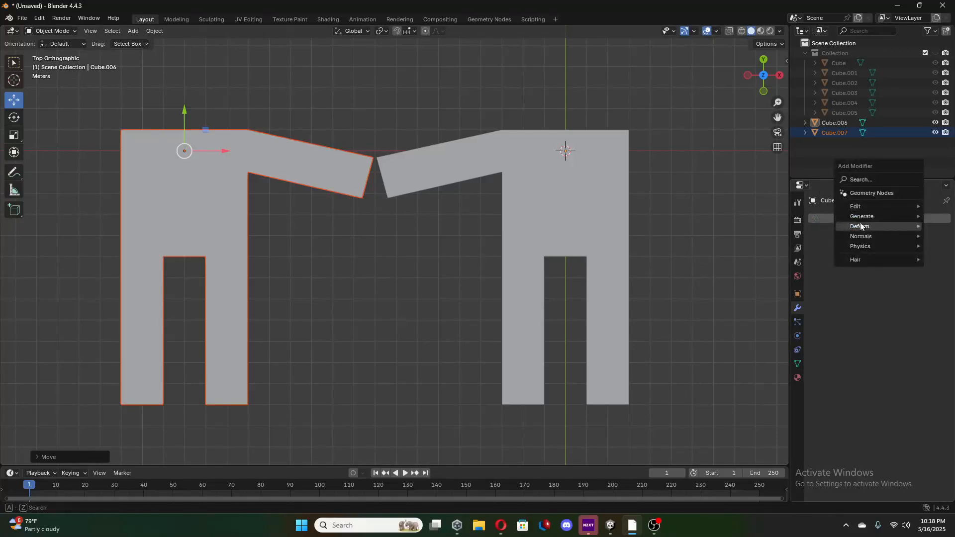
{"action": "left_click", "coordinate": [552, 209], "text": "shift"}
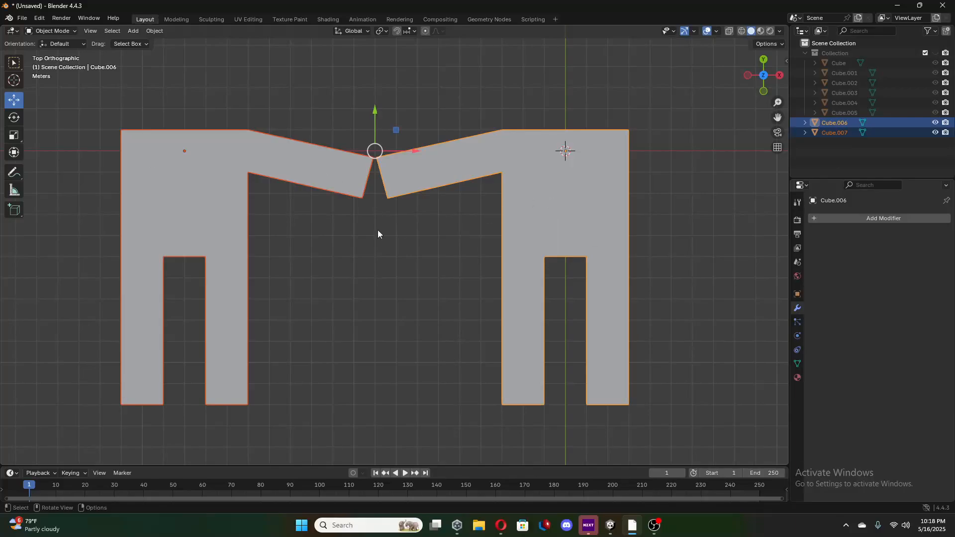
{"action": "left_click", "coordinate": [902, 219]}
{"action": "mouse_move", "coordinate": [899, 218]}
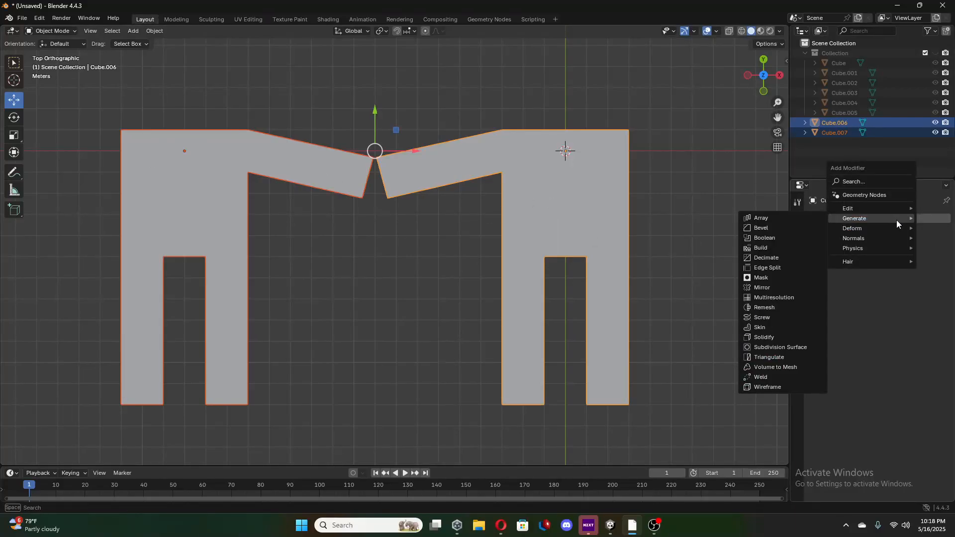
{"action": "left_click", "coordinate": [791, 346]}
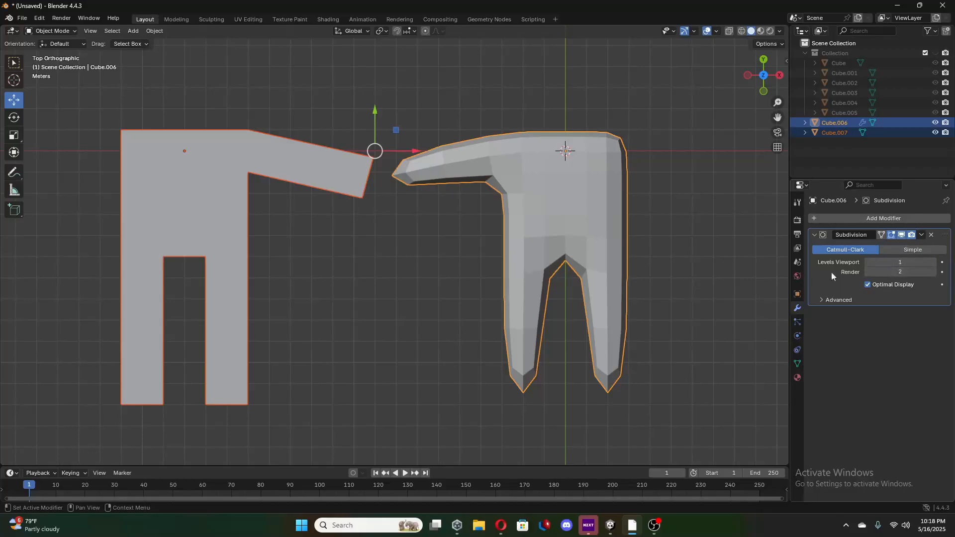
{"action": "left_click", "coordinate": [932, 261]}
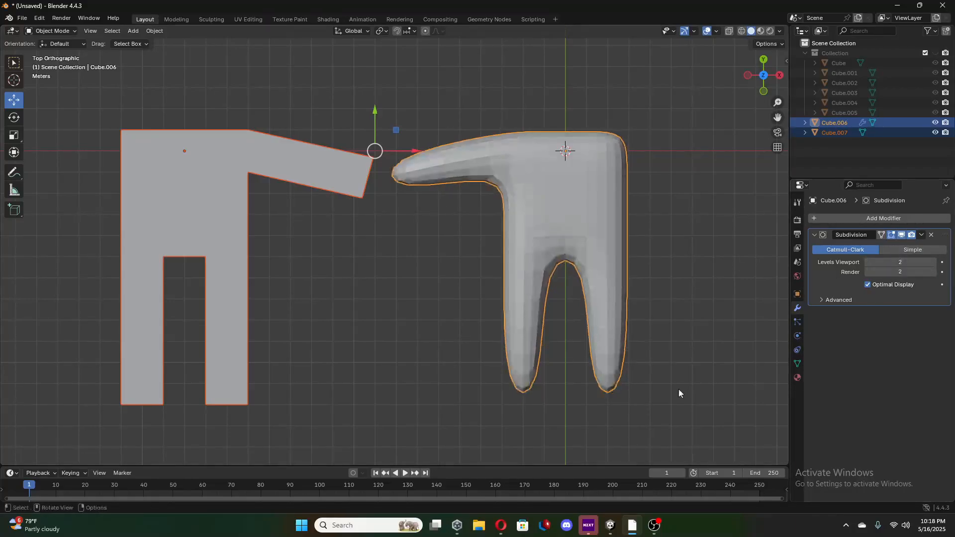
{"action": "left_click", "coordinate": [921, 235]}
{"action": "left_click", "coordinate": [869, 248]}
Give the mirrored hand a Subdivision Surface modifier with viewport level 2 and apply it as well.
{"action": "left_click", "coordinate": [240, 225]}
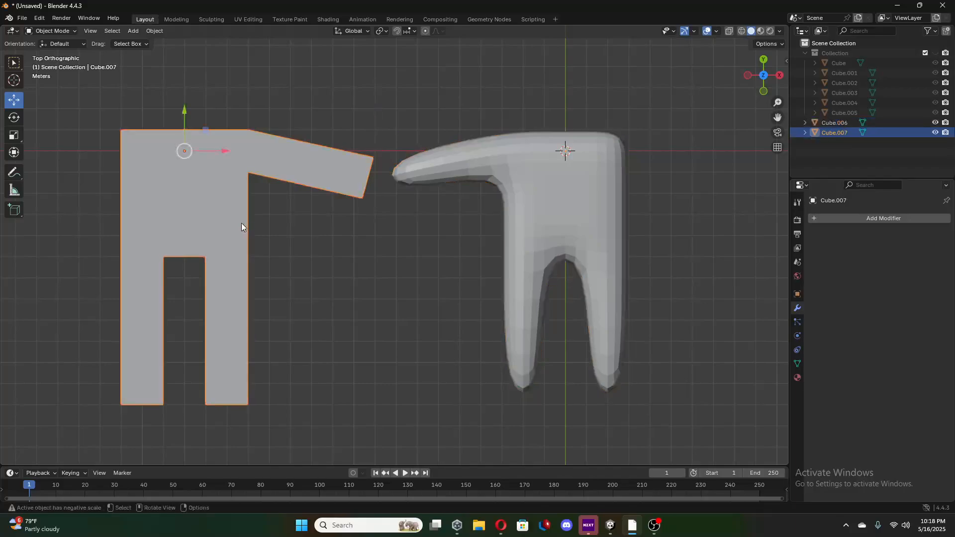
{"action": "left_click", "coordinate": [881, 218]}
{"action": "mouse_move", "coordinate": [848, 221]}
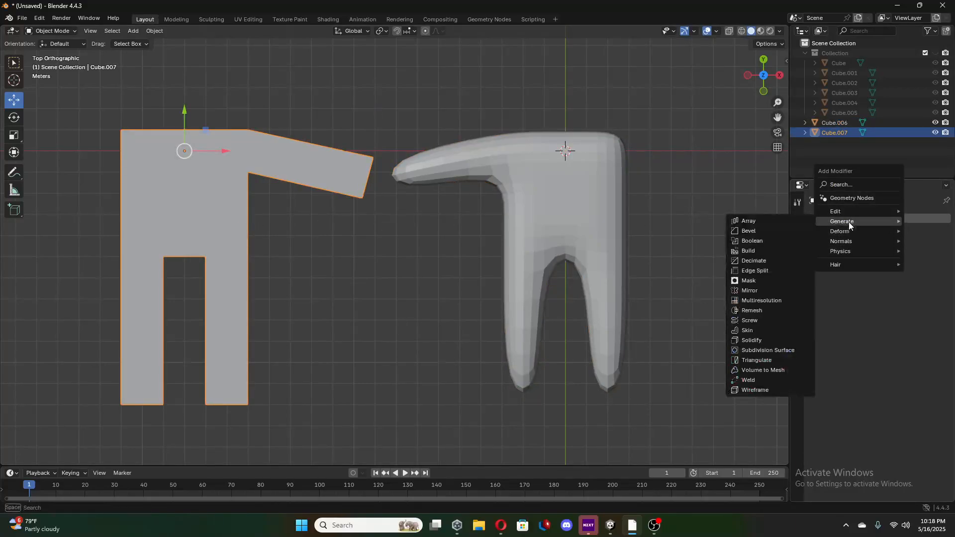
{"action": "left_click", "coordinate": [761, 351]}
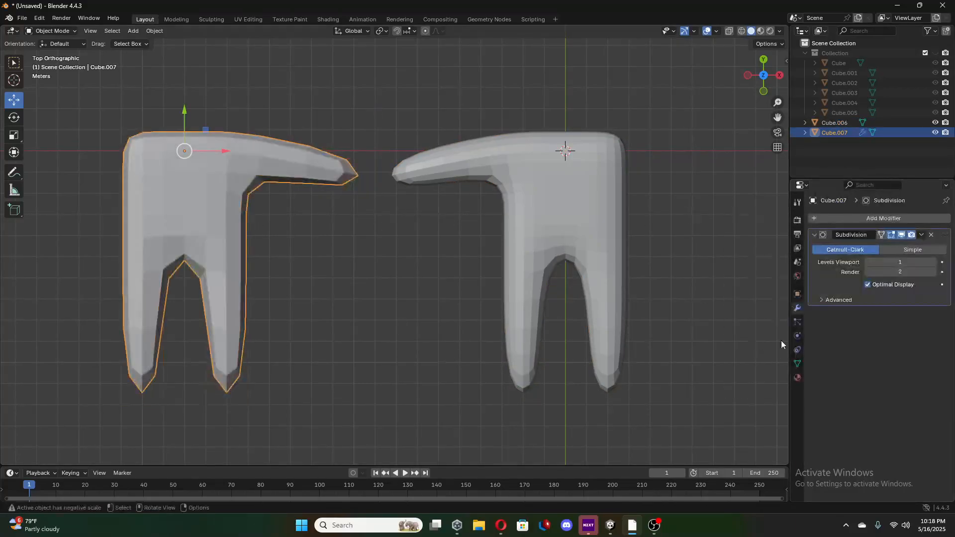
{"action": "left_click", "coordinate": [933, 263]}
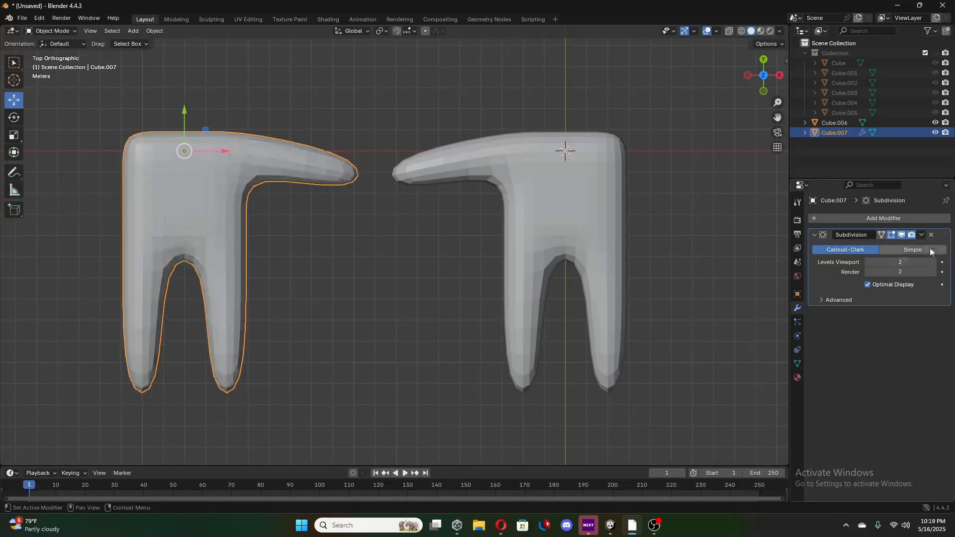
{"action": "left_click", "coordinate": [921, 235]}
{"action": "left_click", "coordinate": [904, 247]}
Undo the Subdivision Surface modifiers added and applied on both hands.
{"action": "middle_click_drag", "start_coordinate": [658, 298], "coordinate": [659, 200]}
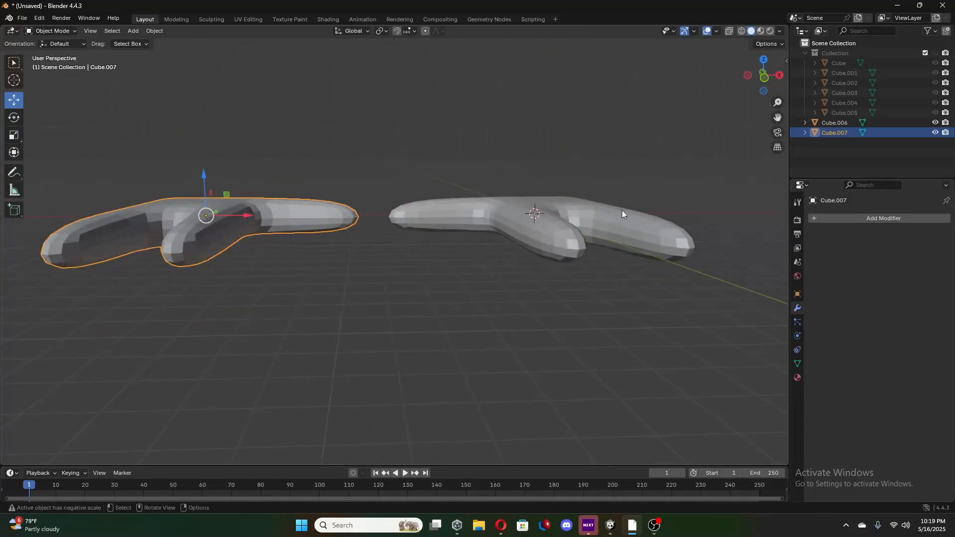
{"action": "mouse_move", "coordinate": [475, 223]}
{"action": "middle_mouse_down"}
{"action": "mouse_move", "coordinate": [512, 214]}
{"action": "mouse_move", "coordinate": [456, 216]}
{"action": "mouse_move", "coordinate": [462, 232]}
{"action": "mouse_move", "coordinate": [750, 276]}
{"action": "mouse_move", "coordinate": [676, 294]}
{"action": "mouse_move", "coordinate": [604, 259]}
{"action": "mouse_move", "coordinate": [490, 229]}
{"action": "middle_mouse_up"}
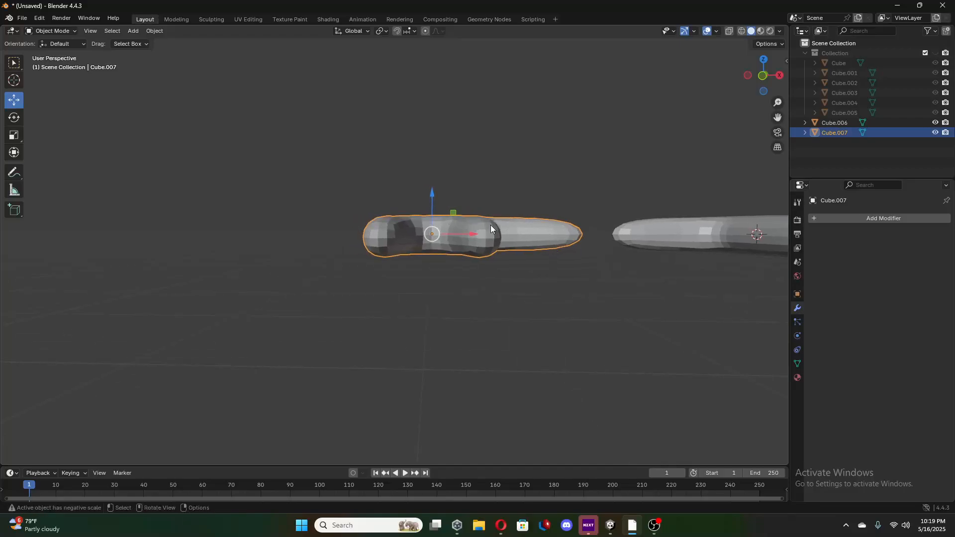
{"action": "left_click", "coordinate": [760, 79]}
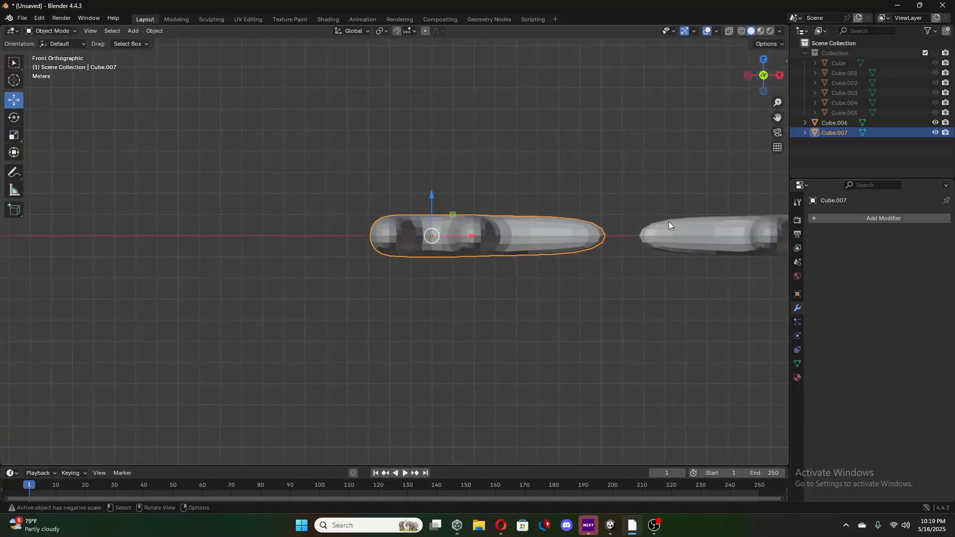
{"action": "key", "text": "Tab"}
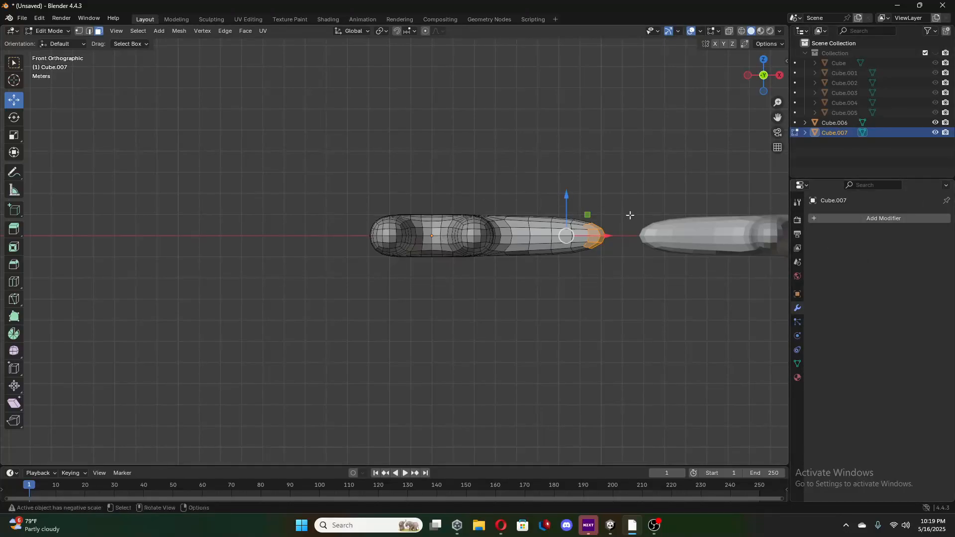
{"action": "middle_click_drag", "start_coordinate": [572, 259], "coordinate": [430, 251]}
{"action": "key", "text": "Tab"}
{"action": "key", "text": "ctrl+z"}
{"action": "key", "text": "ctrl+z"}
{"action": "key", "text": "ctrl+z"}
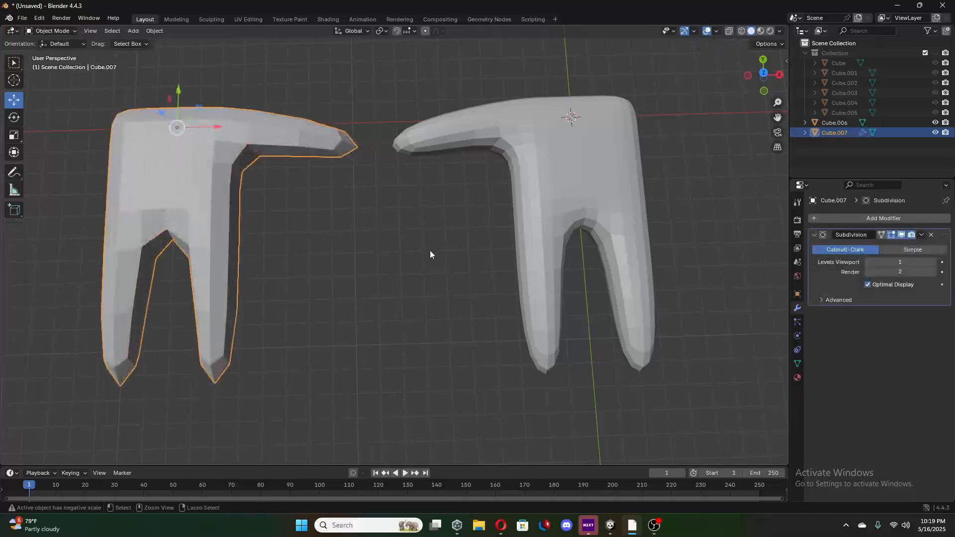
{"action": "key", "text": "ctrl+z"}
{"action": "key", "text": "ctrl+z"}
{"action": "key", "text": "ctrl+z"}
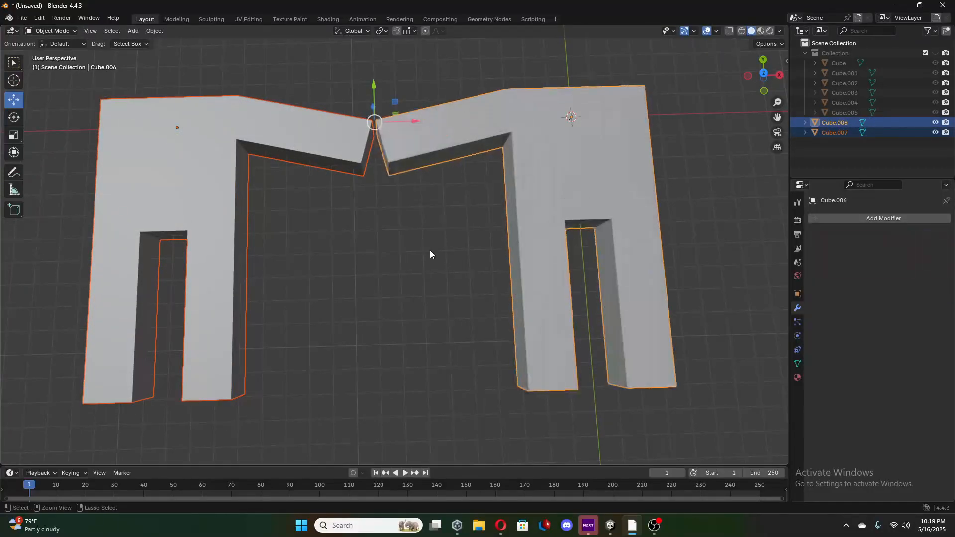
Add a Subdivision Surface modifier with viewport level 2 to the mirrored hand, leaving it unapplied.
{"action": "left_click", "coordinate": [864, 219]}
{"action": "left_click", "coordinate": [503, 195]}
{"action": "left_click", "coordinate": [220, 202], "text": "shift"}
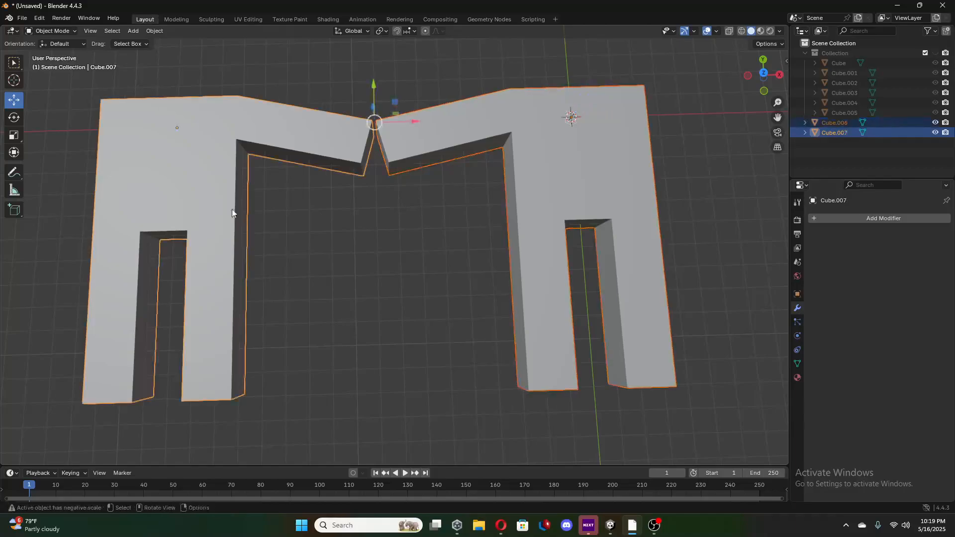
{"action": "left_click", "coordinate": [900, 219]}
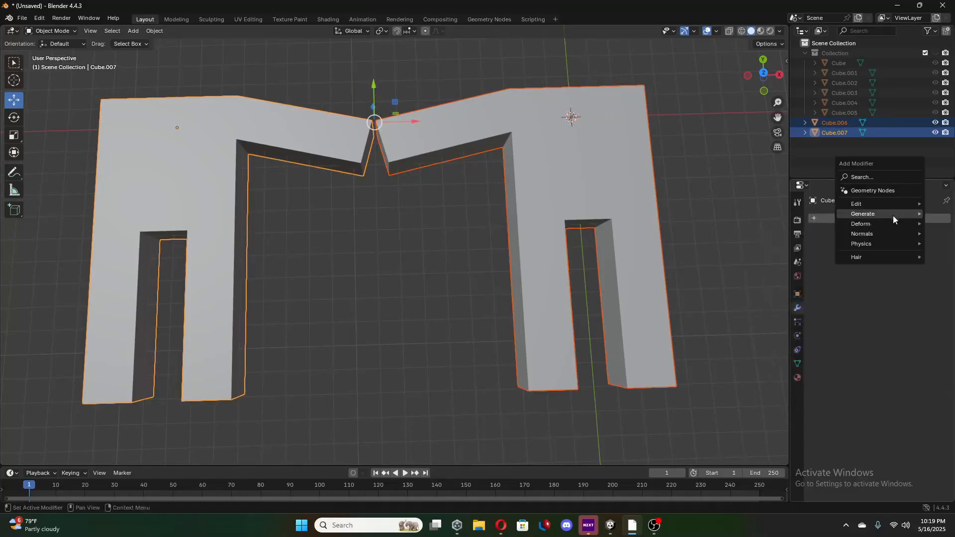
{"action": "mouse_move", "coordinate": [890, 215]}
{"action": "left_click", "coordinate": [786, 342]}
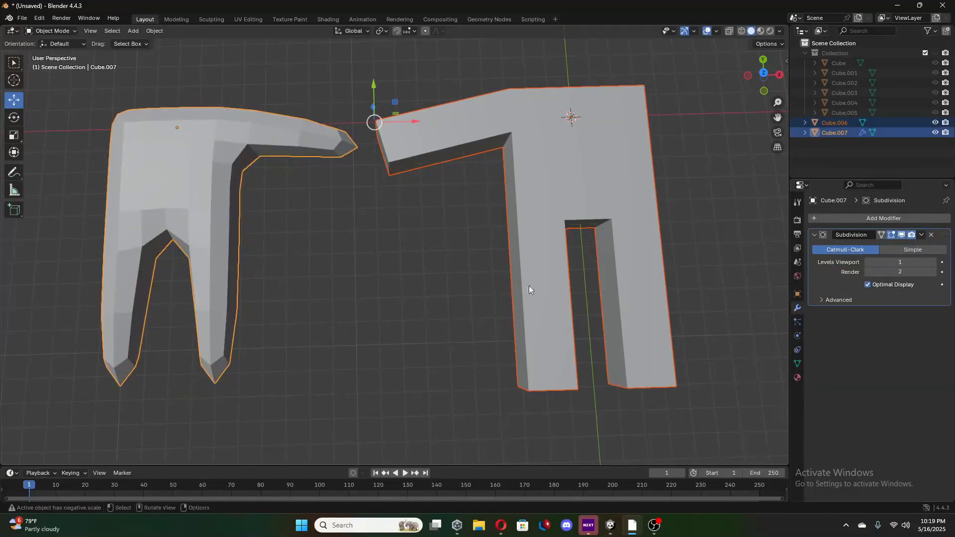
{"action": "left_click", "coordinate": [934, 262]}
Add a Subdivision Surface modifier with viewport level 2 to the original hand, leaving it unapplied.
{"action": "left_click", "coordinate": [585, 163]}
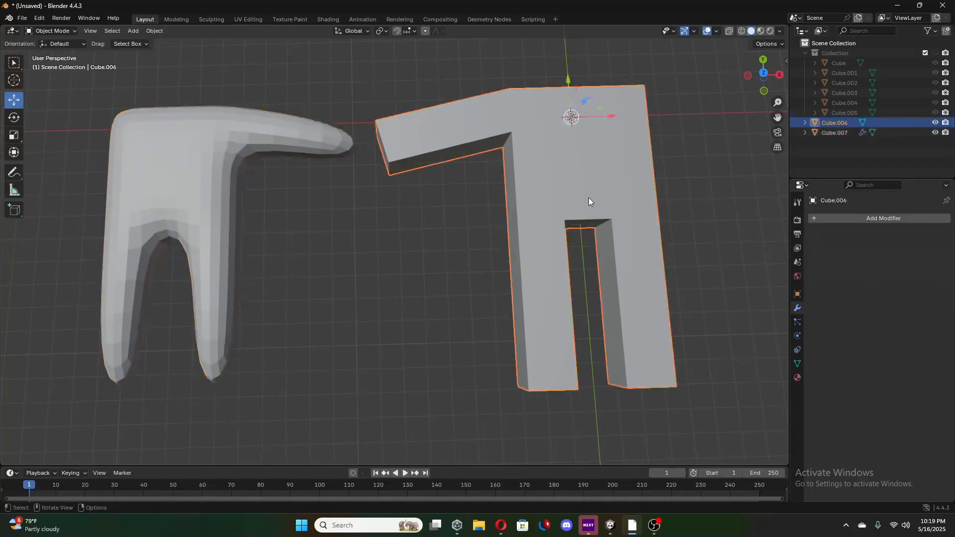
{"action": "left_click", "coordinate": [873, 218]}
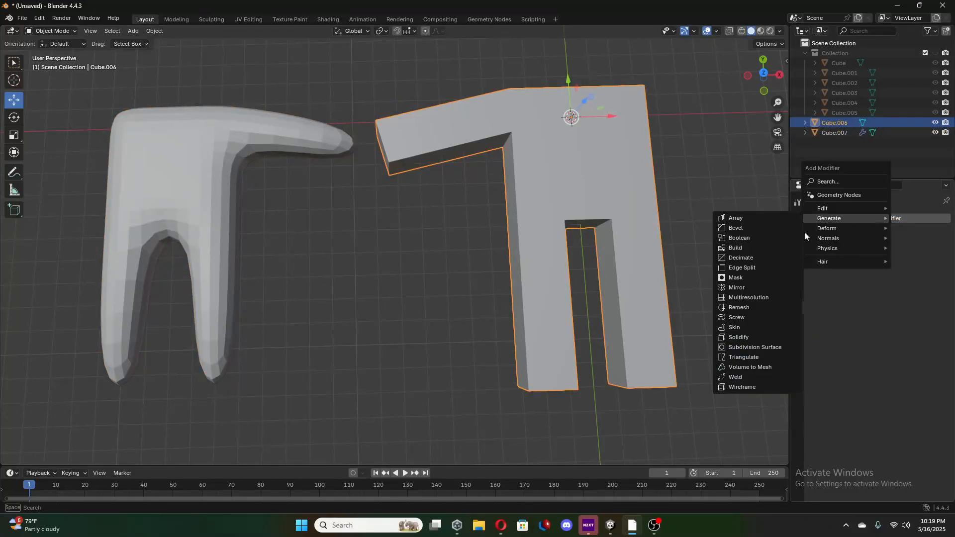
{"action": "left_click", "coordinate": [766, 347]}
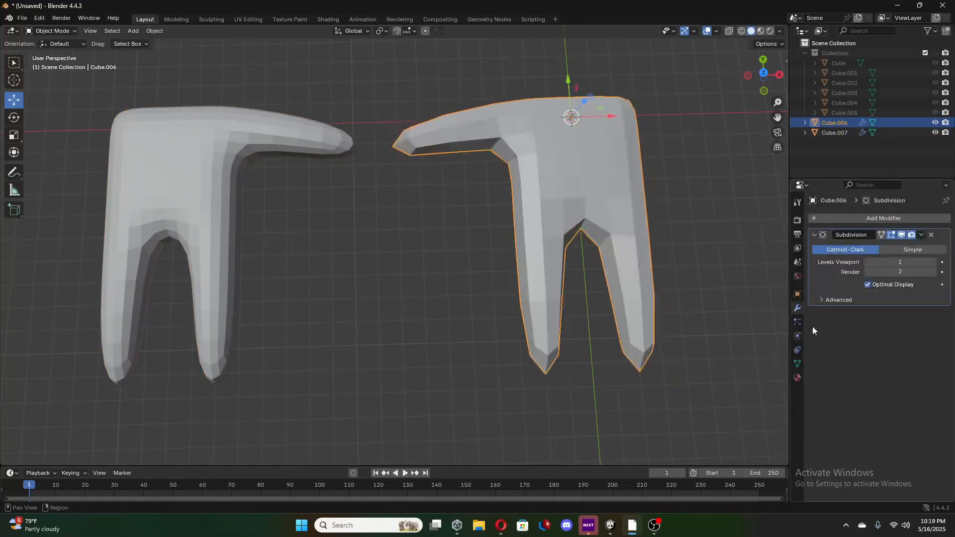
{"action": "left_click", "coordinate": [933, 262]}
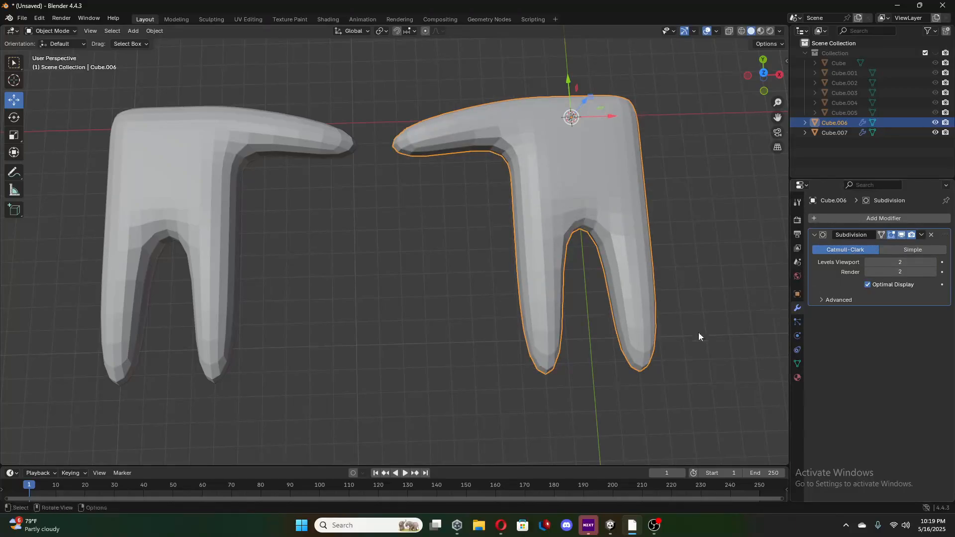
{"action": "middle_click_drag", "start_coordinate": [698, 333], "coordinate": [694, 297]}
{"action": "left_click", "coordinate": [694, 297]}
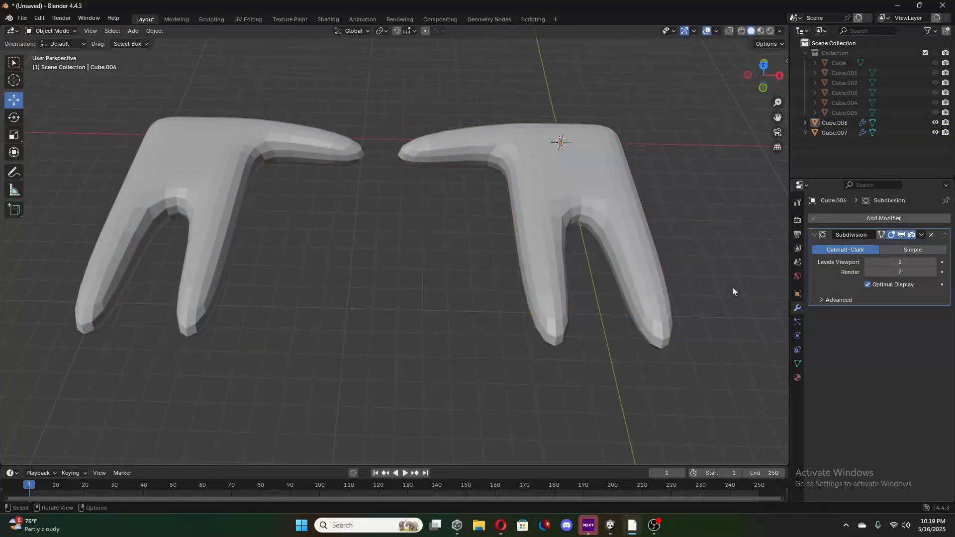
In Edit Mode, scale the face between the original hand's two fingers along X to almost zero width.
{"action": "key", "text": "Tab"}
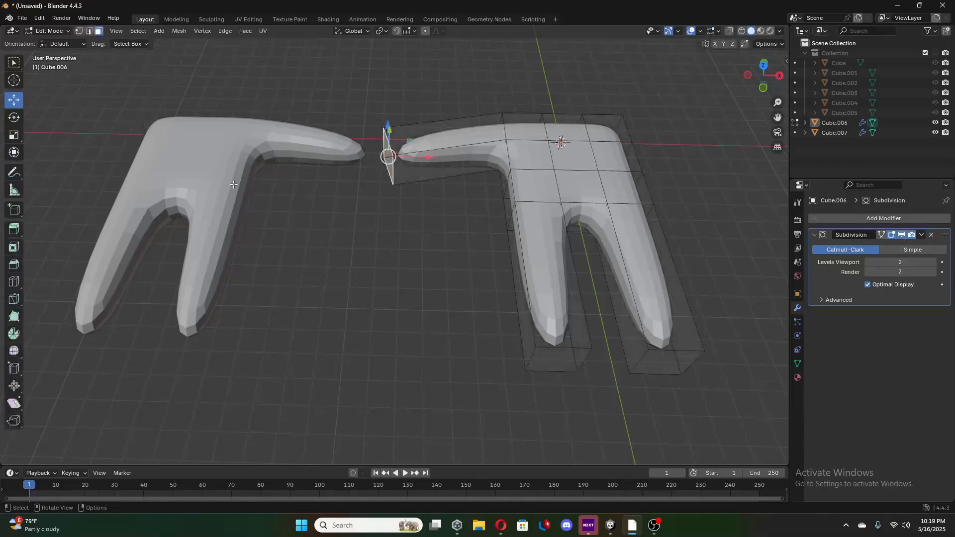
{"action": "middle_click_drag", "start_coordinate": [448, 239], "coordinate": [459, 165]}
{"action": "left_click", "coordinate": [597, 197]}
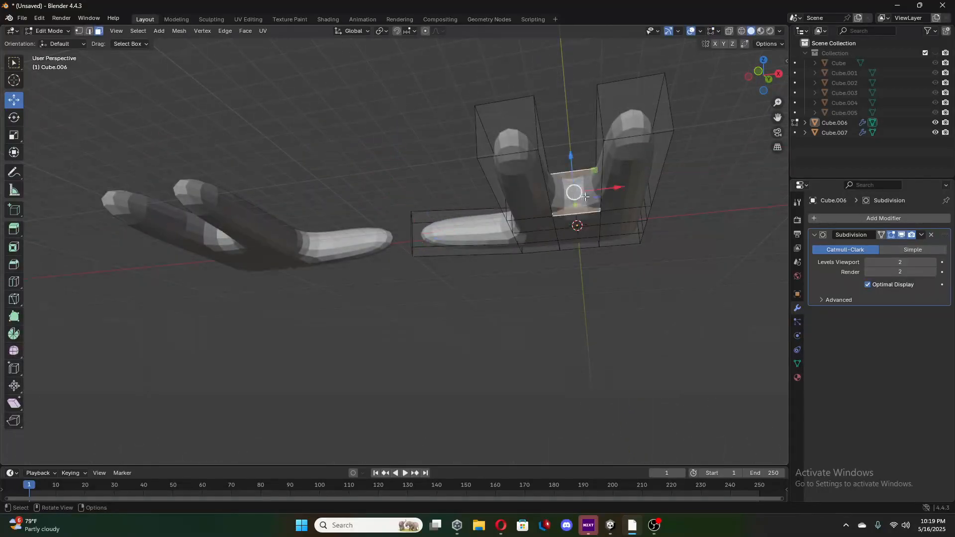
{"action": "mouse_move", "coordinate": [597, 198]}
{"action": "middle_mouse_down"}
{"action": "mouse_move", "coordinate": [594, 184]}
{"action": "mouse_move", "coordinate": [587, 209]}
{"action": "middle_mouse_up"}
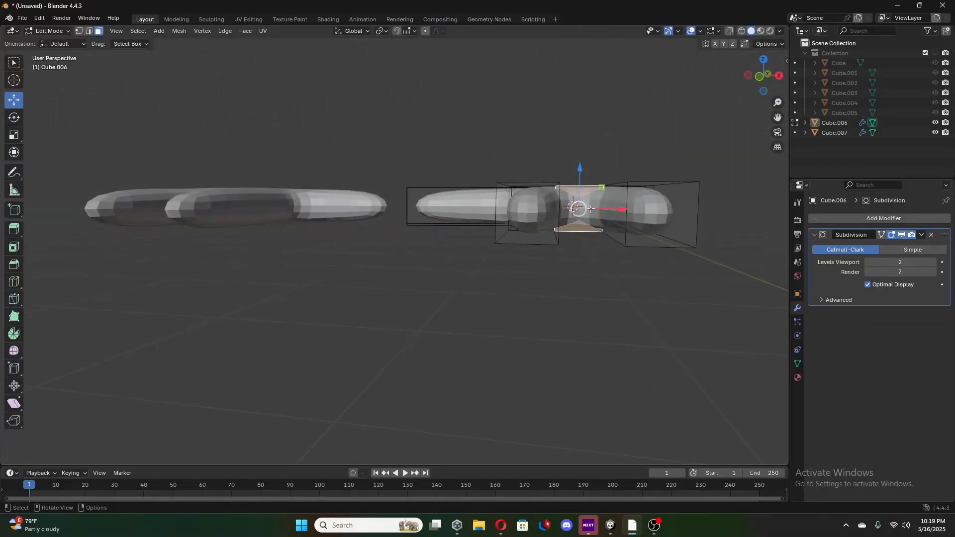
{"action": "left_click", "coordinate": [760, 77]}
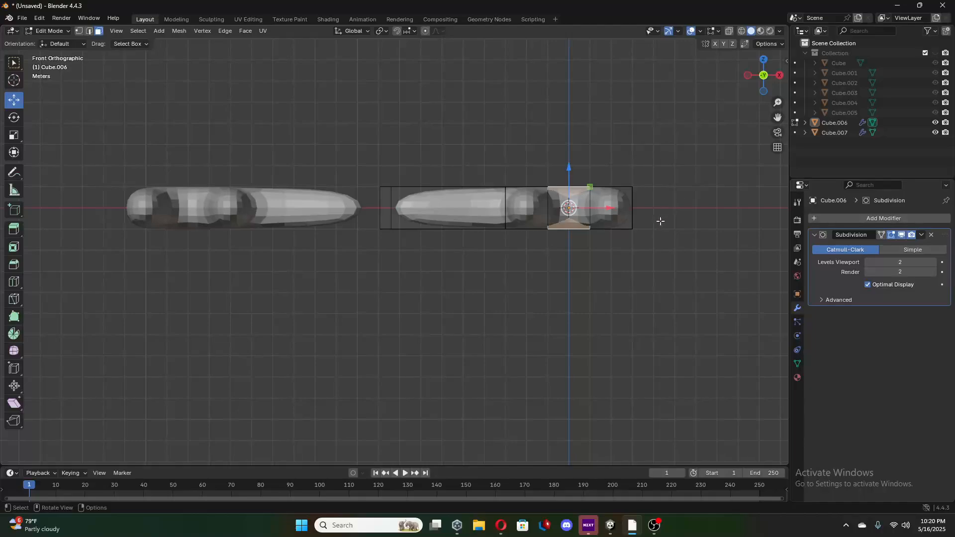
{"action": "left_click", "coordinate": [18, 135]}
{"action": "left_click_drag", "start_coordinate": [606, 209], "coordinate": [570, 215]}
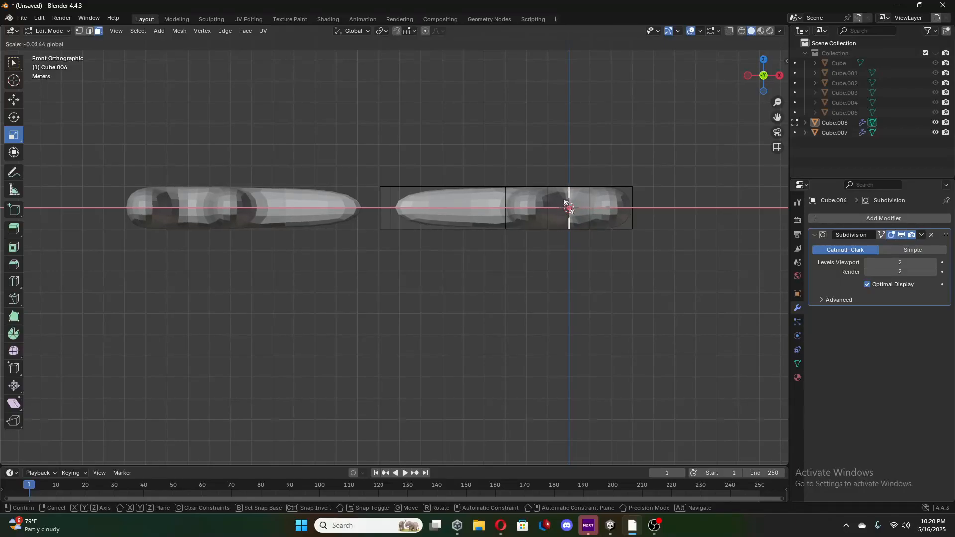
{"action": "left_click_drag", "start_coordinate": [567, 204], "coordinate": [569, 207]}
Edit the mirrored hand and scale the face between its two fingers along X to almost zero width.
{"action": "middle_click_drag", "start_coordinate": [569, 208], "coordinate": [584, 292]}
{"action": "middle_click_drag", "start_coordinate": [412, 255], "coordinate": [430, 204]}
{"action": "middle_click_drag", "start_coordinate": [528, 212], "coordinate": [545, 202], "text": "shift"}
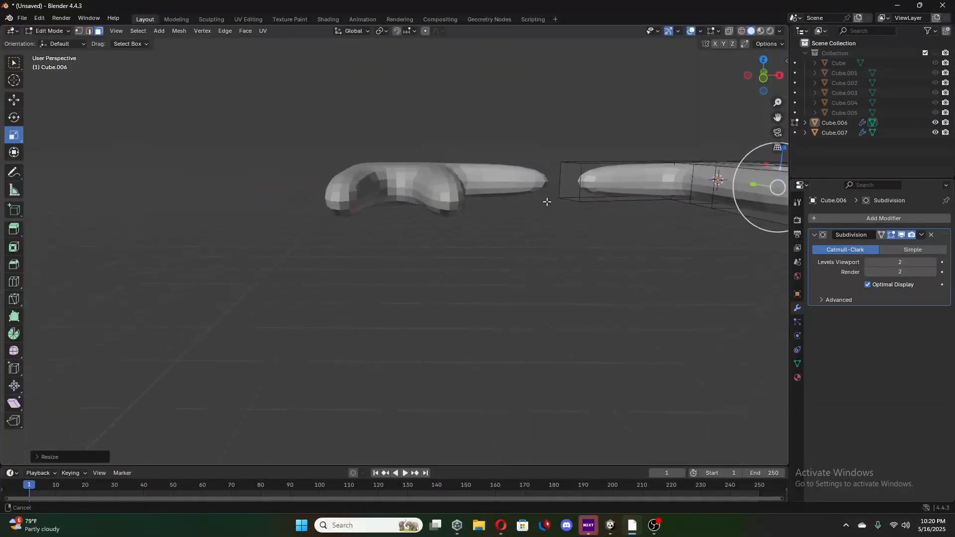
{"action": "left_click", "coordinate": [402, 187]}
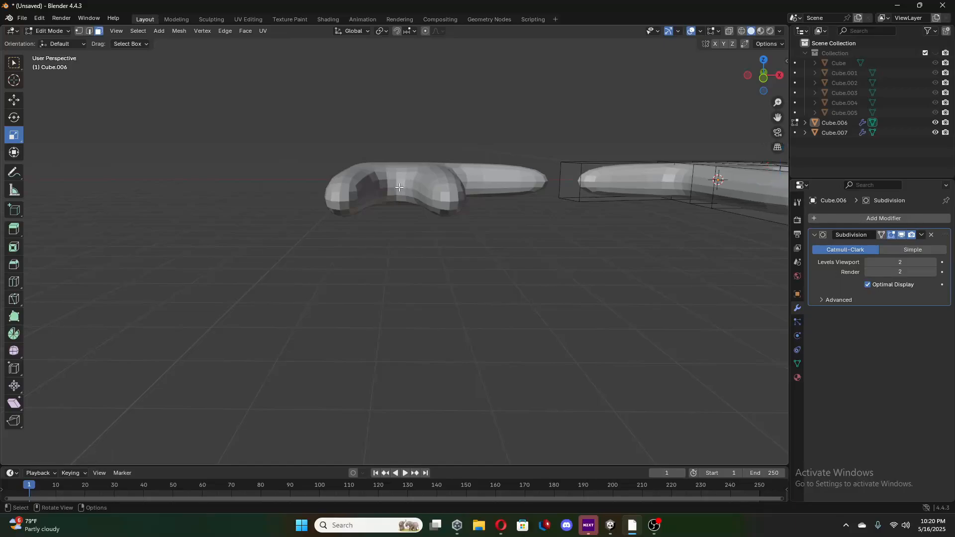
{"action": "key", "text": "Tab"}
{"action": "left_click", "coordinate": [395, 188]}
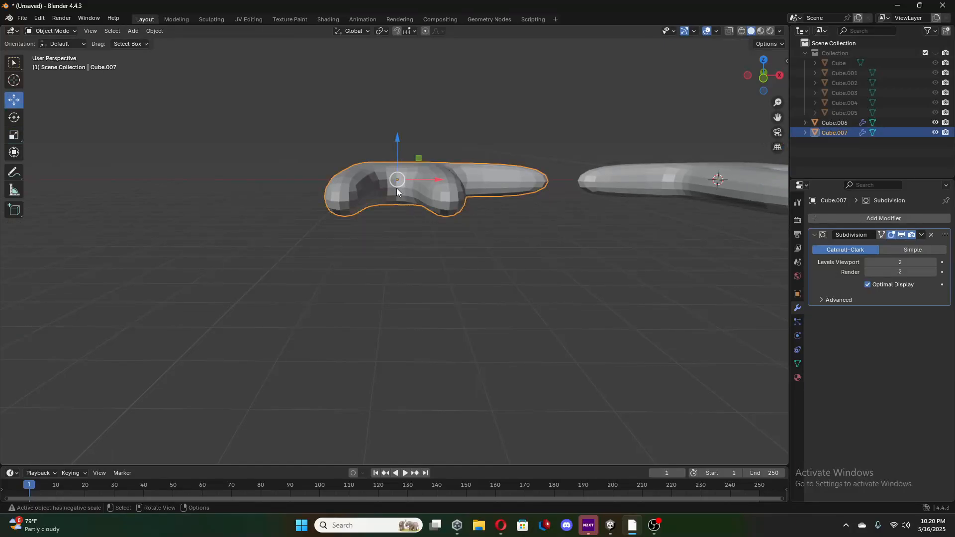
{"action": "key", "text": "Tab"}
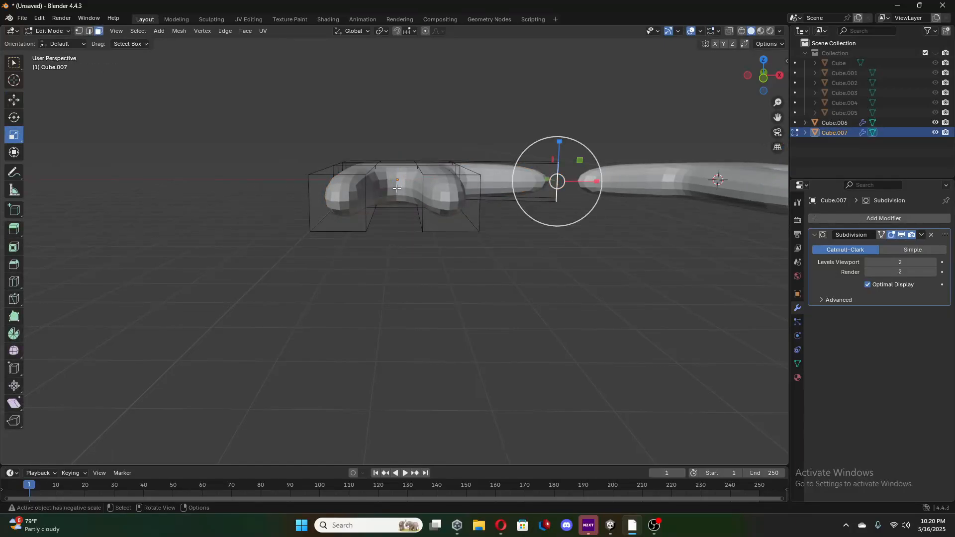
{"action": "left_click", "coordinate": [396, 188]}
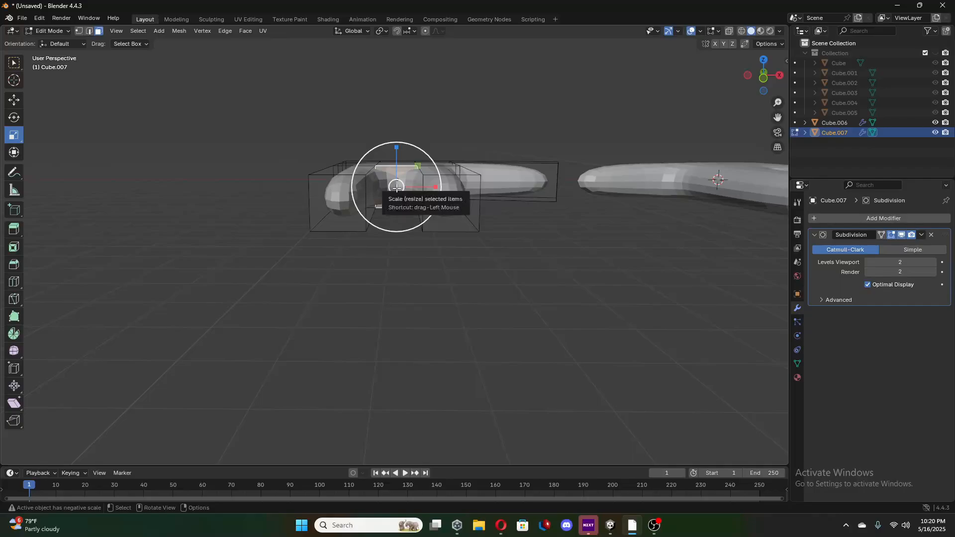
{"action": "left_click_drag", "start_coordinate": [434, 190], "coordinate": [396, 187]}
{"action": "middle_click_drag", "start_coordinate": [485, 192], "coordinate": [476, 255]}
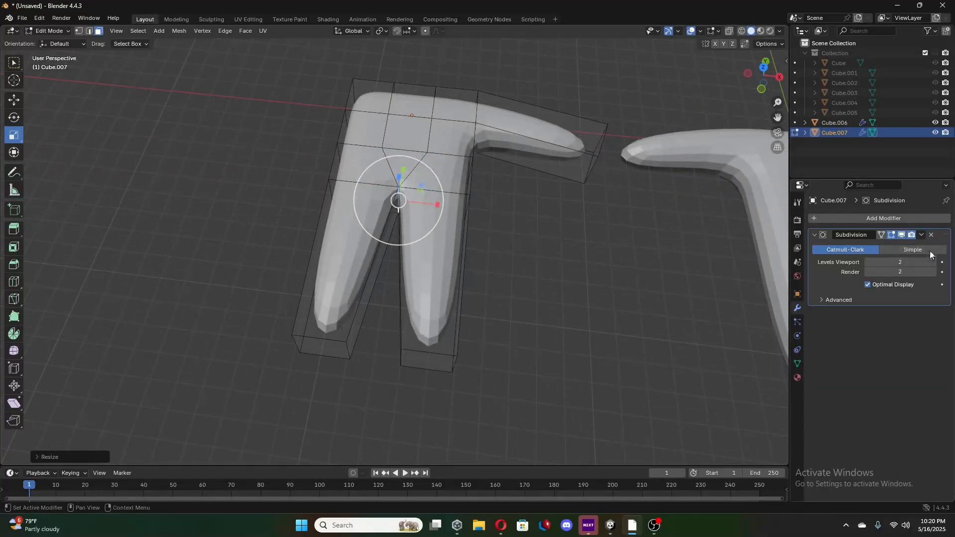
Return the mirrored hand to Object Mode and apply its Subdivision modifier.
{"action": "left_click", "coordinate": [921, 235]}
{"action": "key", "text": "Tab"}
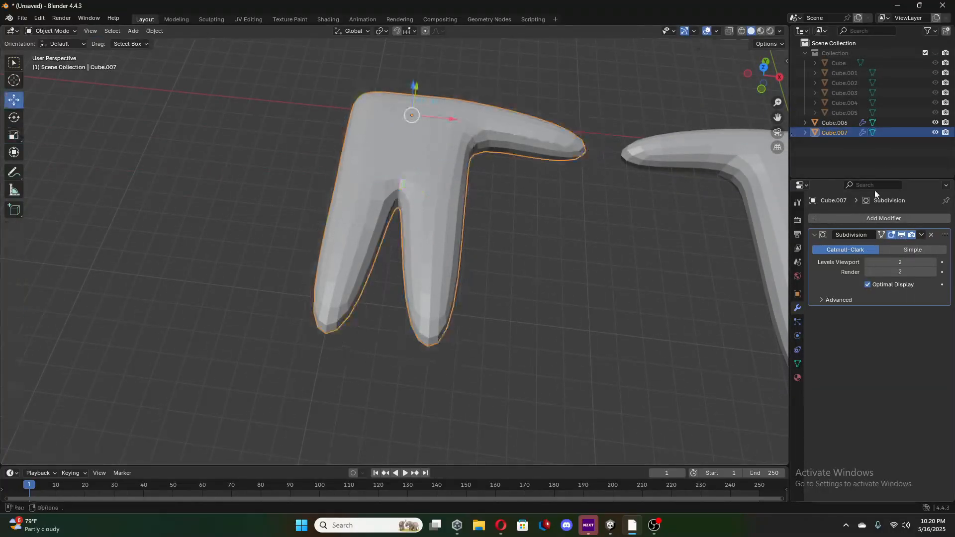
{"action": "left_click", "coordinate": [921, 235]}
{"action": "left_click", "coordinate": [895, 244]}
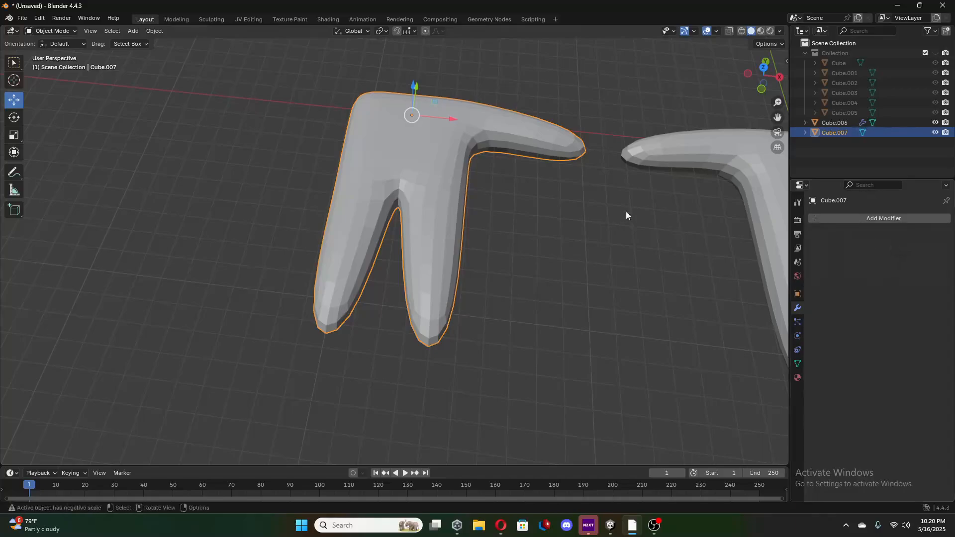
Select the original hand and apply its Subdivision modifier.
{"action": "middle_click_drag", "start_coordinate": [643, 210], "coordinate": [717, 146]}
{"action": "left_click", "coordinate": [718, 146]}
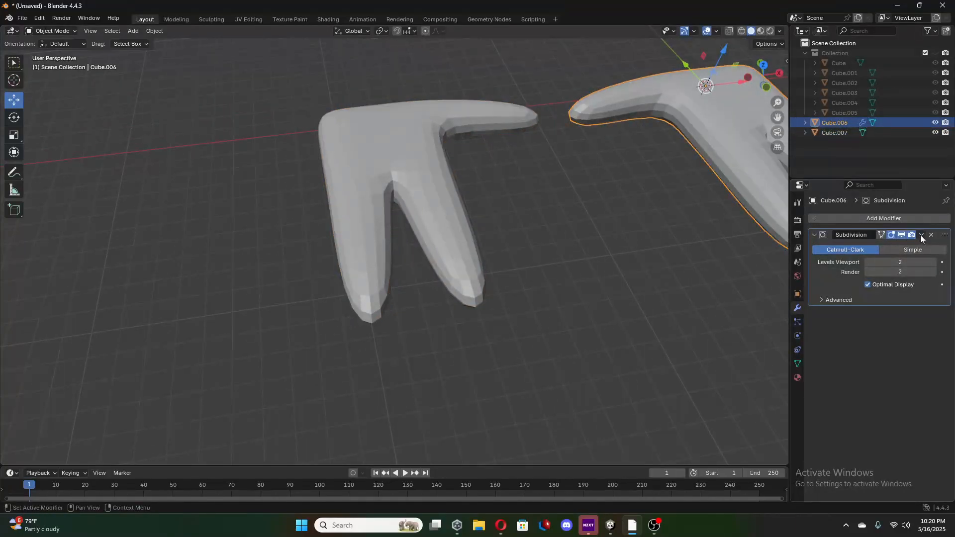
{"action": "left_click", "coordinate": [921, 235]}
{"action": "left_click", "coordinate": [873, 245]}
Unhide the collection holding the body parts and scale both hands down together.
{"action": "middle_click_drag", "start_coordinate": [623, 231], "coordinate": [458, 177]}
{"action": "left_click", "coordinate": [935, 53]}
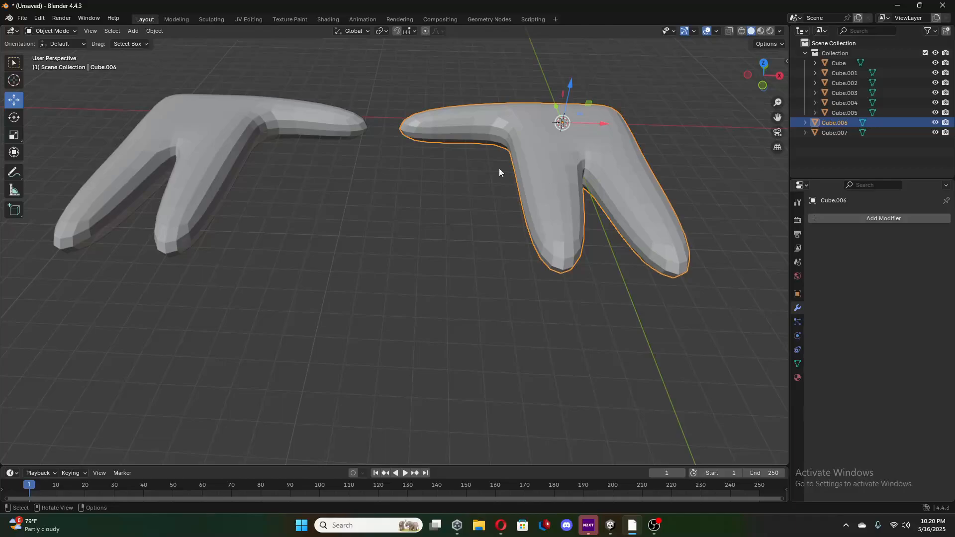
{"action": "left_click", "coordinate": [225, 156], "text": "shift"}
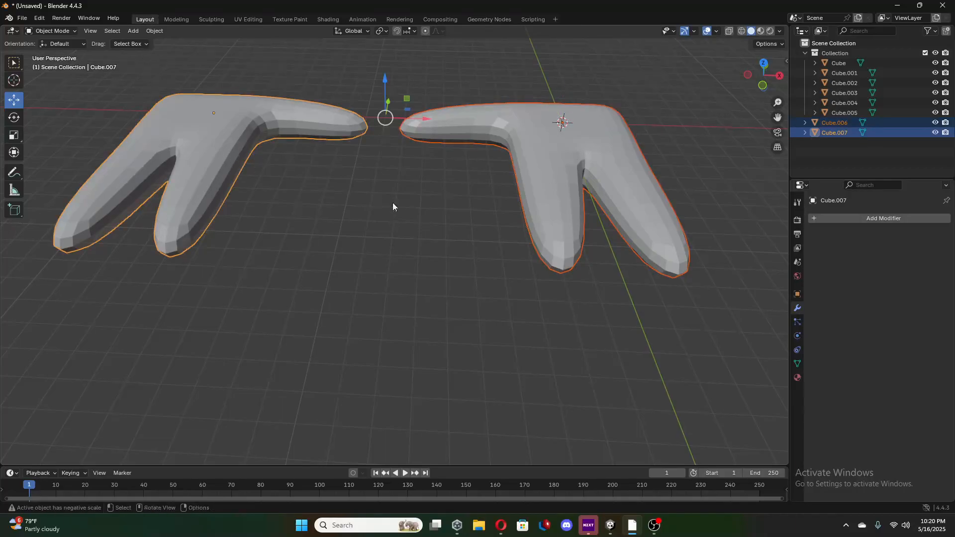
{"action": "left_click", "coordinate": [15, 136]}
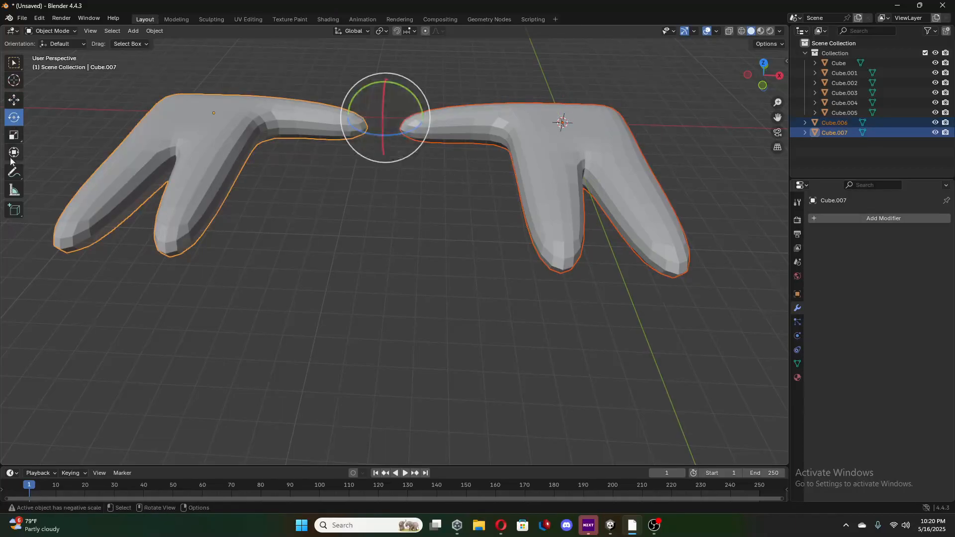
{"action": "mouse_move", "coordinate": [384, 119]}
{"action": "left_mouse_down"}
{"action": "mouse_move", "coordinate": [377, 148]}
{"action": "mouse_move", "coordinate": [383, 122]}
{"action": "left_mouse_up"}
{"action": "middle_click_drag", "start_coordinate": [384, 123], "coordinate": [348, 218]}
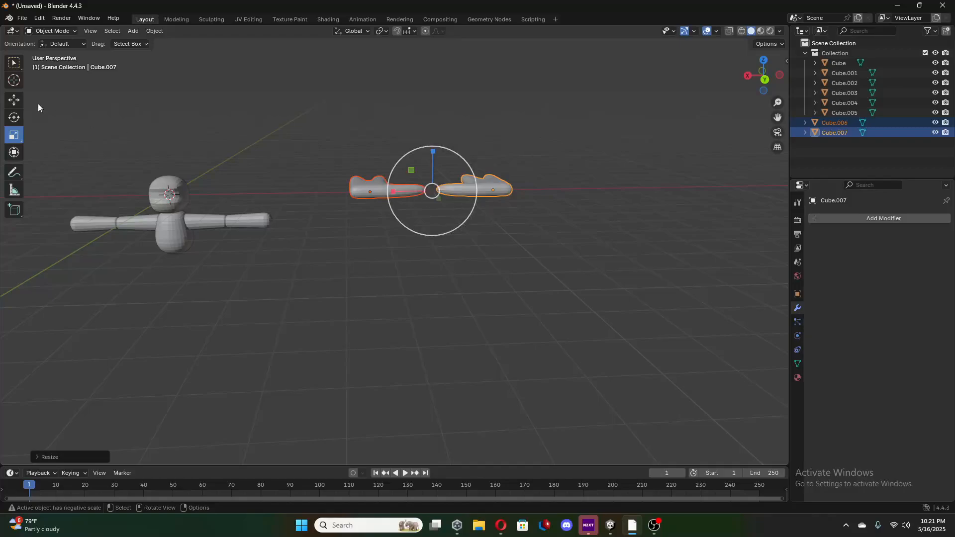
Move both hands along X until they are roughly centred on the character's head.
{"action": "left_click", "coordinate": [14, 101]}
{"action": "left_click_drag", "start_coordinate": [396, 193], "coordinate": [171, 232]}
{"action": "middle_click_drag", "start_coordinate": [174, 231], "coordinate": [324, 169]}
{"action": "left_click_drag", "start_coordinate": [341, 136], "coordinate": [321, 136]}
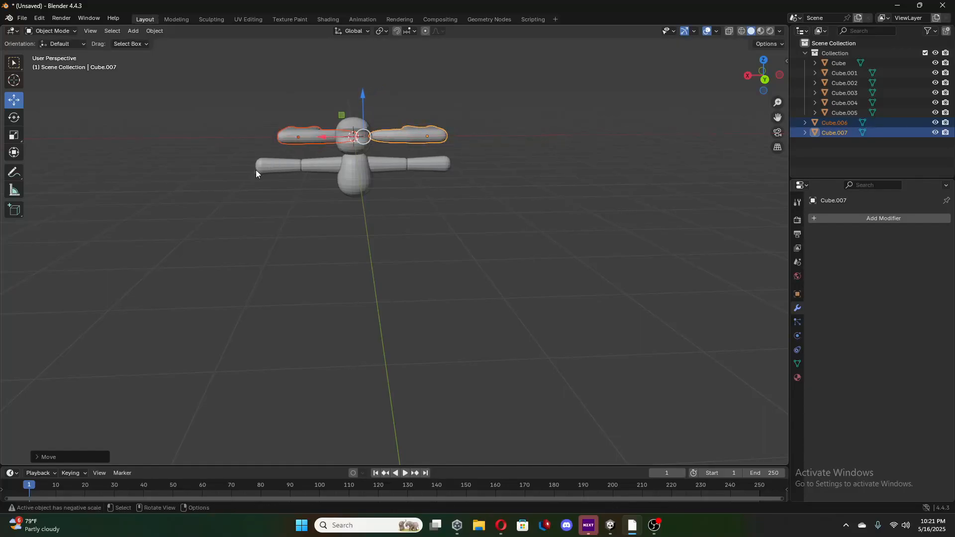
Scale both hands down to roughly the size of the arm ends and move them along X above the arm's outer end.
{"action": "left_click", "coordinate": [14, 135]}
{"action": "left_click_drag", "start_coordinate": [377, 170], "coordinate": [196, 188]}
{"action": "left_click", "coordinate": [14, 100]}
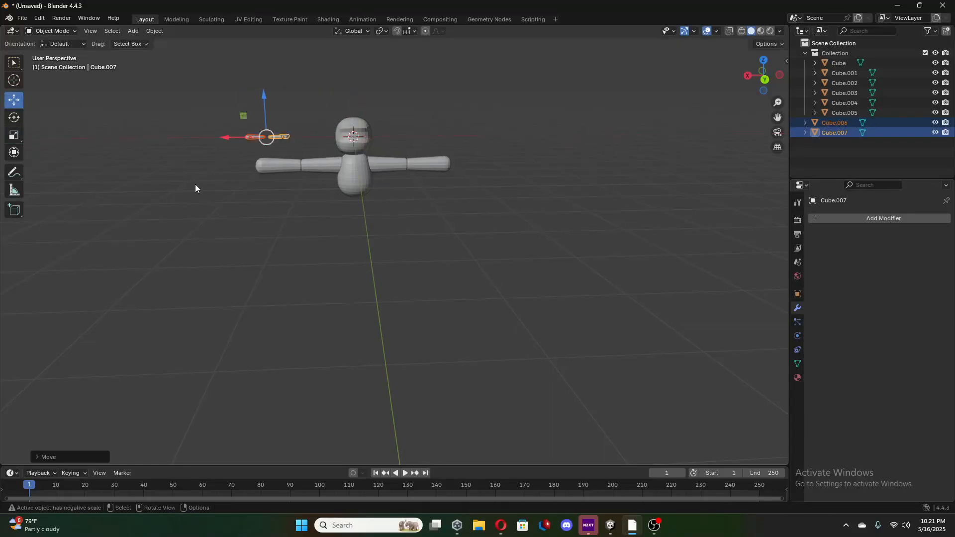
Rotate both hands around the X axis until their fingers point straight up, checking from the right orthographic view.
{"action": "left_click", "coordinate": [13, 117]}
{"action": "left_click_drag", "start_coordinate": [262, 135], "coordinate": [255, 149]}
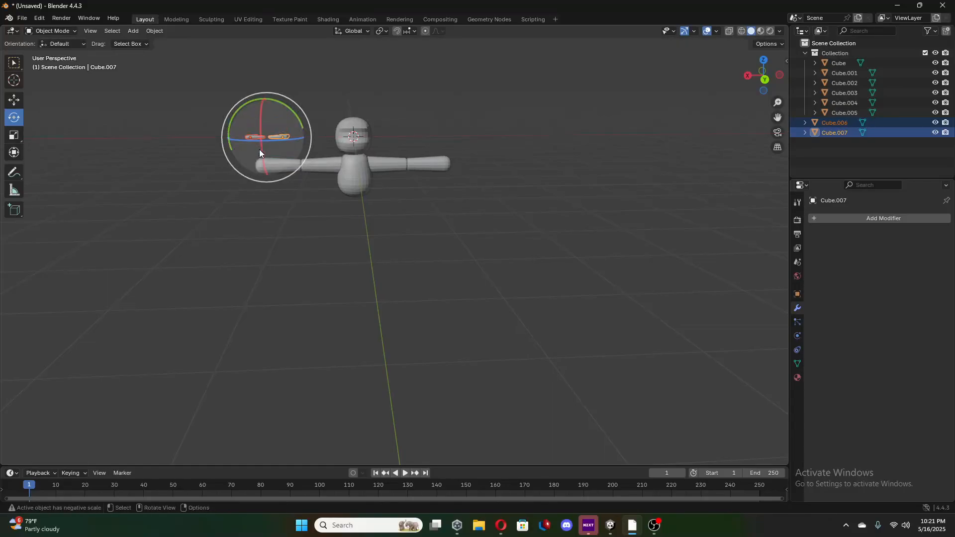
{"action": "middle_click_drag", "start_coordinate": [260, 152], "coordinate": [503, 175]}
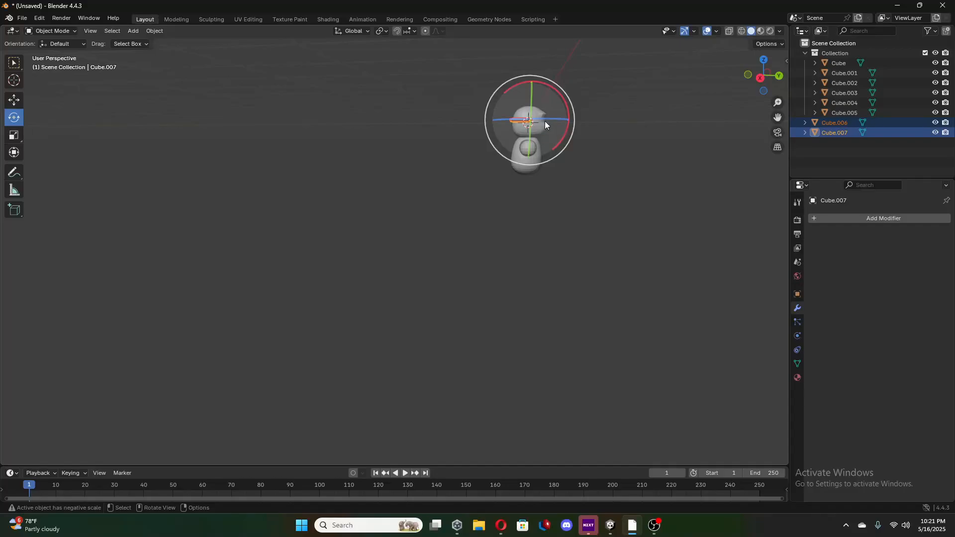
{"action": "scroll", "coordinate": [561, 159], "scroll_direction": "up", "scroll_amount": 3}
{"action": "scroll", "coordinate": [564, 163], "scroll_direction": "up", "scroll_amount": 2}
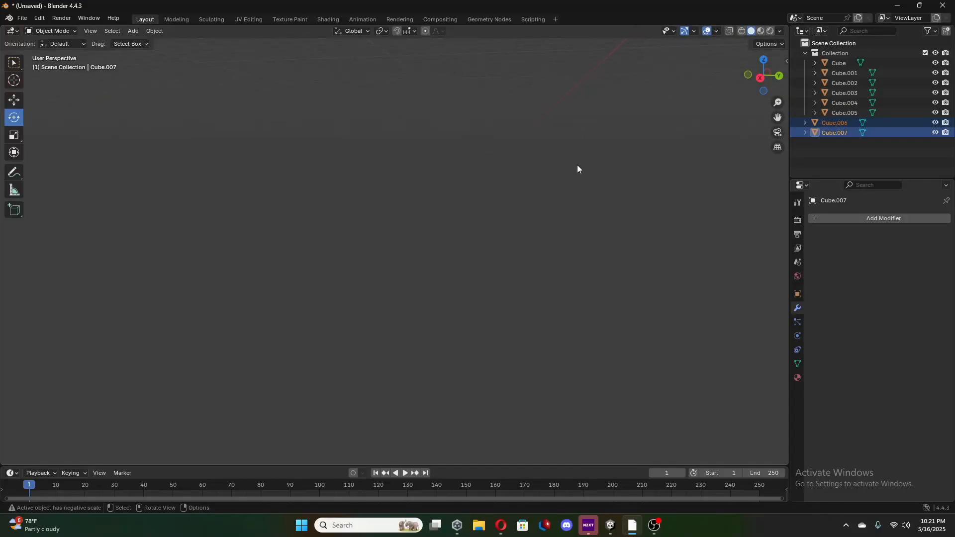
{"action": "left_click", "coordinate": [760, 79]}
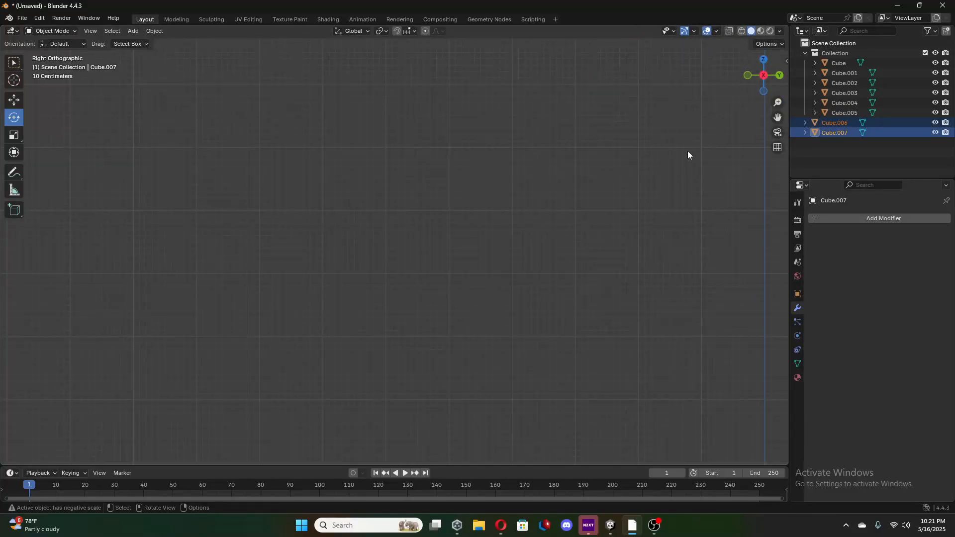
{"action": "scroll", "coordinate": [685, 150], "scroll_direction": "down", "scroll_amount": 3}
{"action": "middle_click_drag", "start_coordinate": [669, 156], "coordinate": [524, 272], "text": "shift"}
{"action": "left_click_drag", "start_coordinate": [476, 138], "coordinate": [473, 199]}
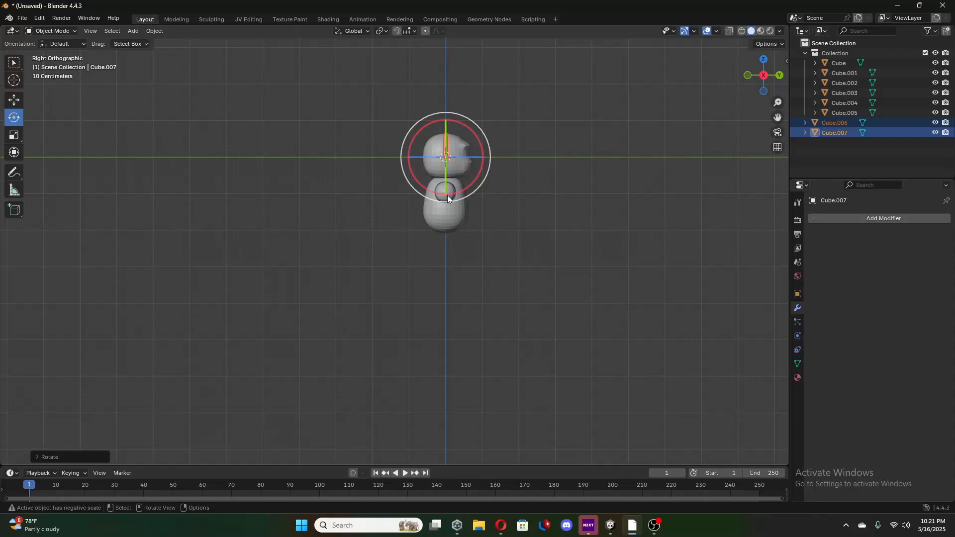
Try rotating both hands around the Z axis in the back orthographic view.
{"action": "left_click", "coordinate": [776, 74]}
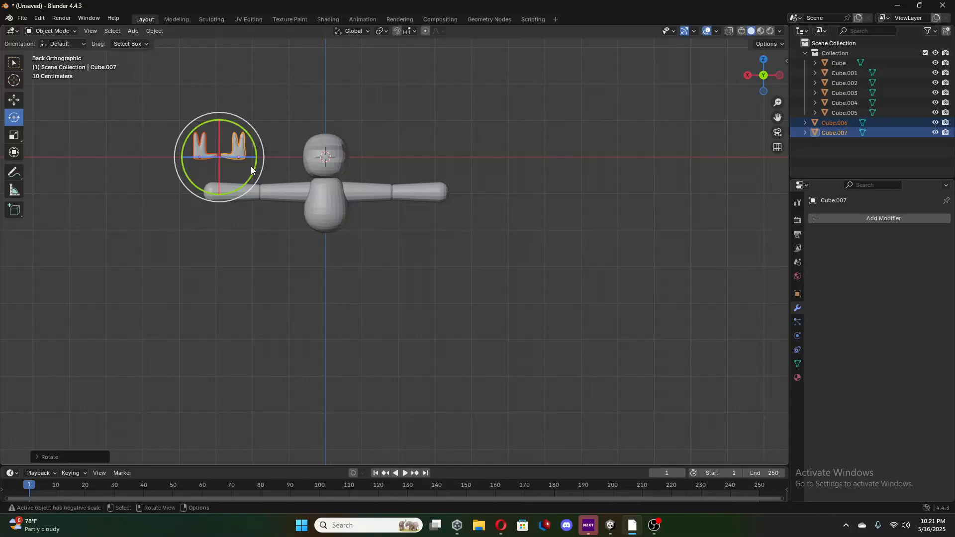
{"action": "left_click_drag", "start_coordinate": [243, 157], "coordinate": [216, 184], "text": "ctrl"}
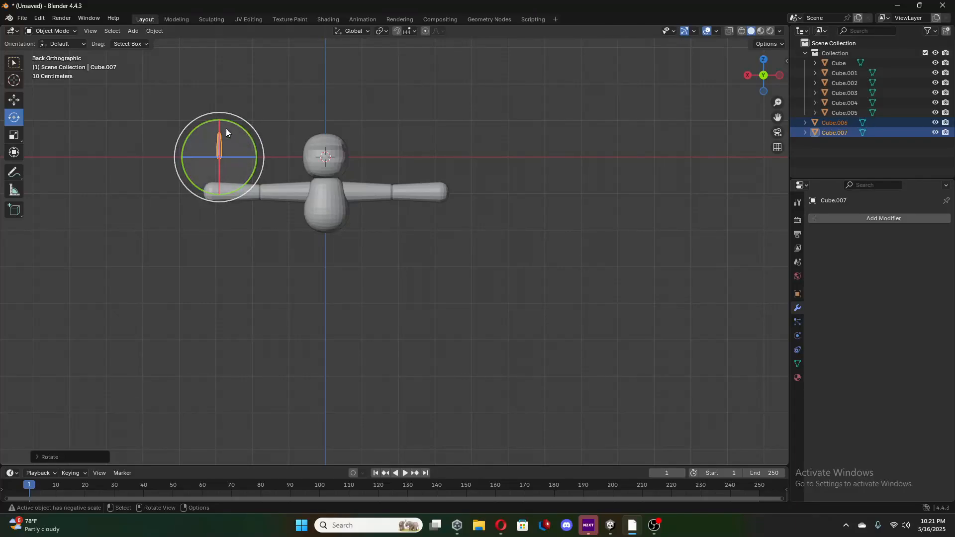
{"action": "left_click_drag", "start_coordinate": [219, 129], "coordinate": [220, 153]}
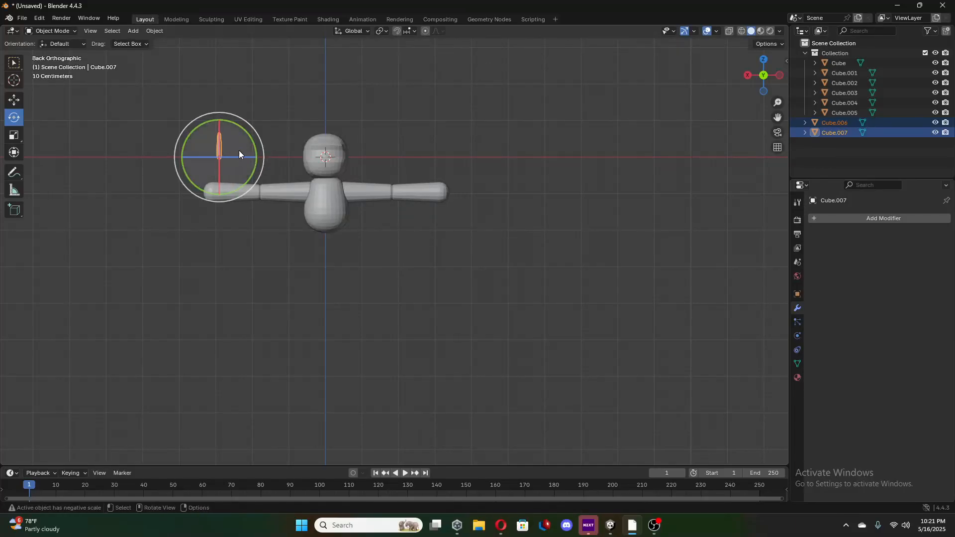
{"action": "left_click_drag", "start_coordinate": [250, 163], "coordinate": [219, 173]}
{"action": "left_click", "coordinate": [747, 76]}
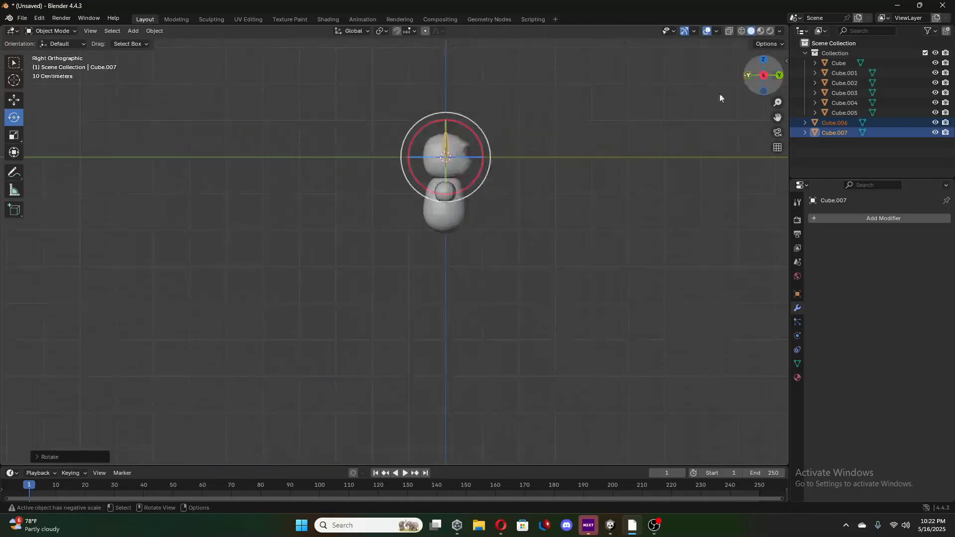
{"action": "left_click", "coordinate": [780, 76]}
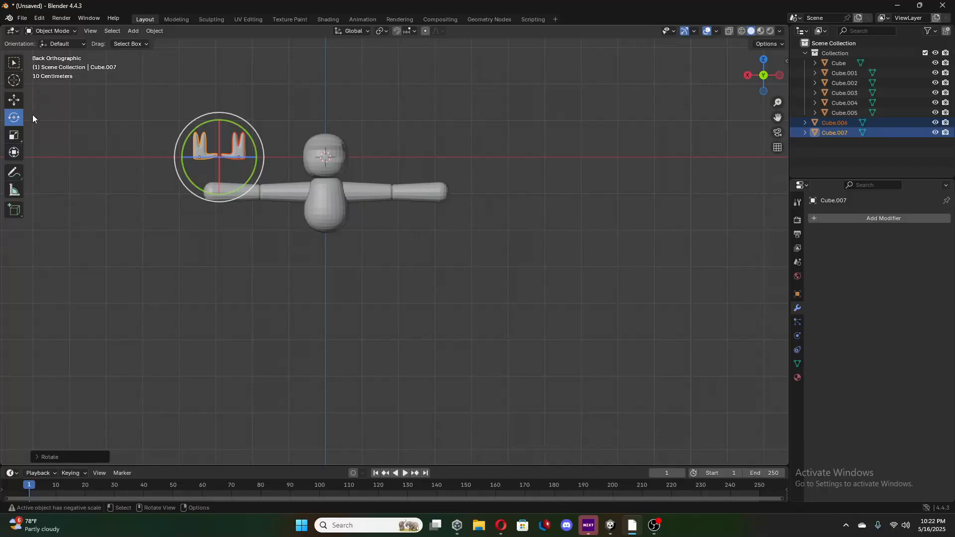
Rotate both hands a quarter turn around Y so the fingers point away from the body, and move them to the arm's end.
{"action": "left_click_drag", "start_coordinate": [254, 146], "coordinate": [192, 106]}
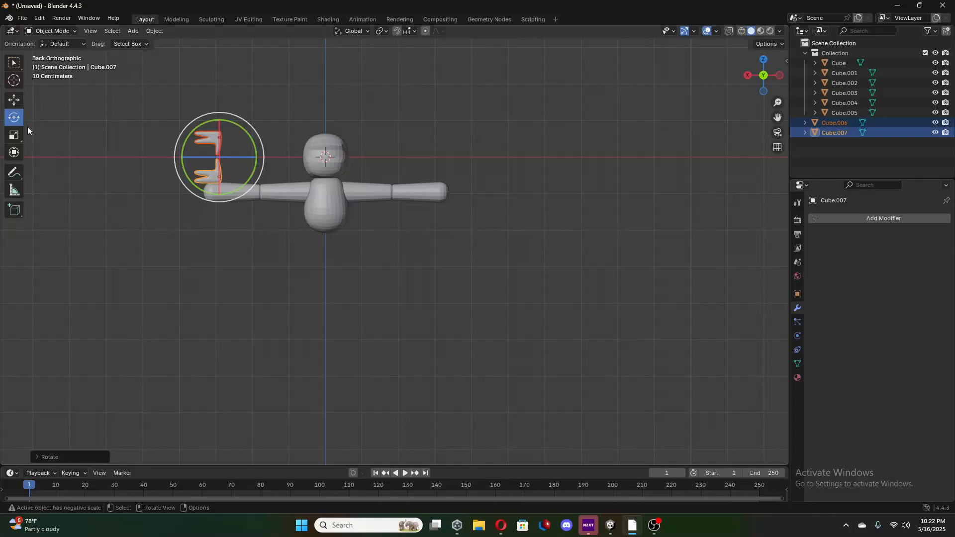
{"action": "left_click", "coordinate": [13, 100]}
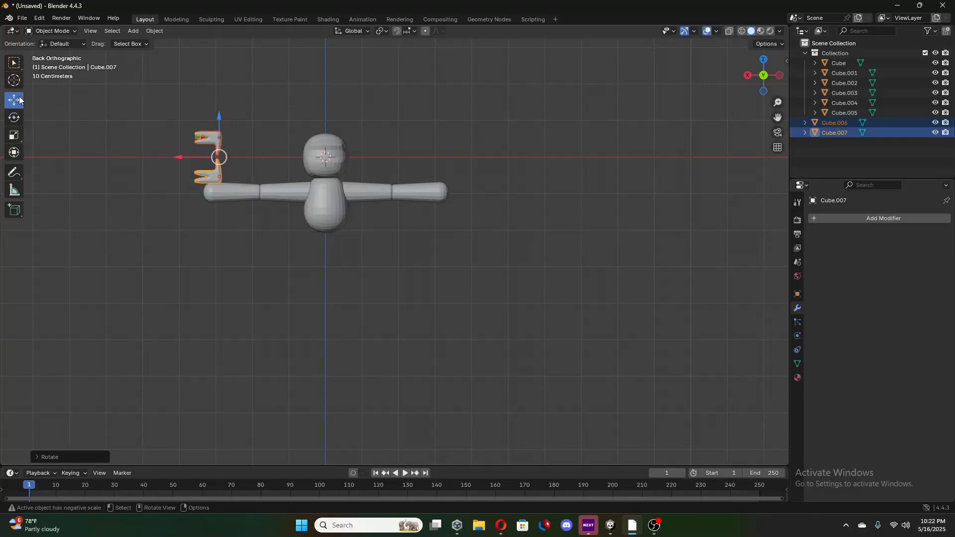
{"action": "left_click_drag", "start_coordinate": [218, 138], "coordinate": [161, 179]}
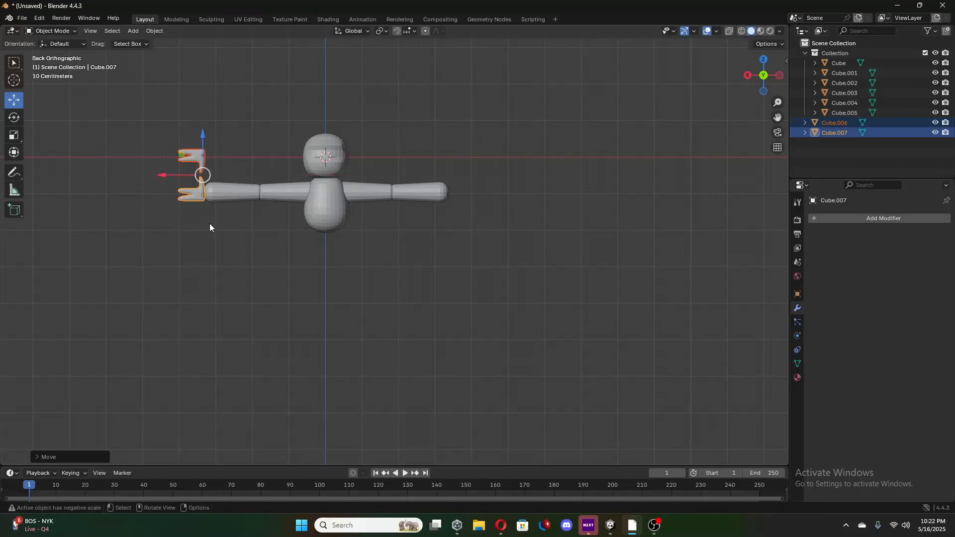
Undo the hands' placement, rotation and scaling, the collection unhide, and the application of the original hand's Subdivision modifier.
{"action": "key", "text": "ctrl+z"}
{"action": "key", "text": "ctrl+z"}
{"action": "key", "text": "ctrl+z"}
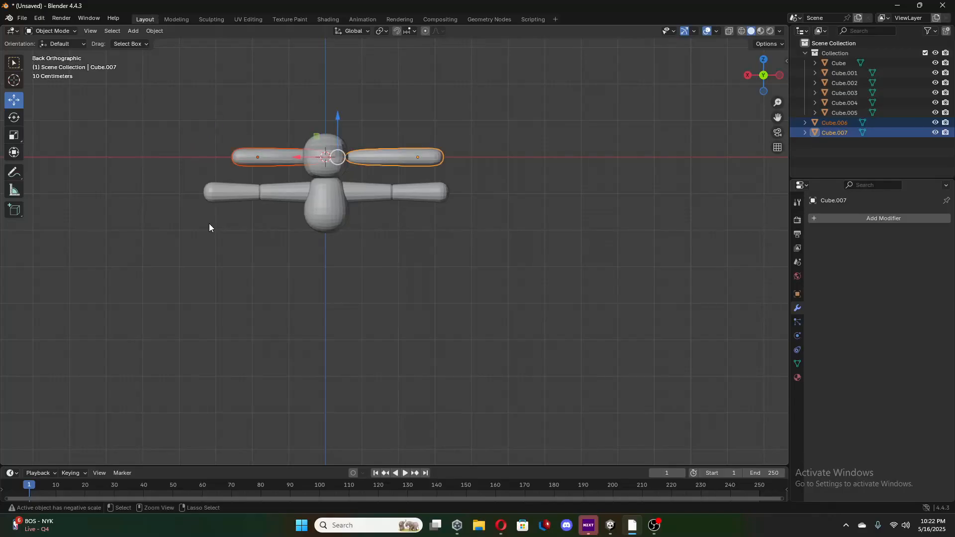
{"action": "key", "text": "ctrl+z"}
{"action": "key", "text": "ctrl+z"}
{"action": "key", "text": "ctrl+z"}
{"action": "key", "text": "ctrl+z"}
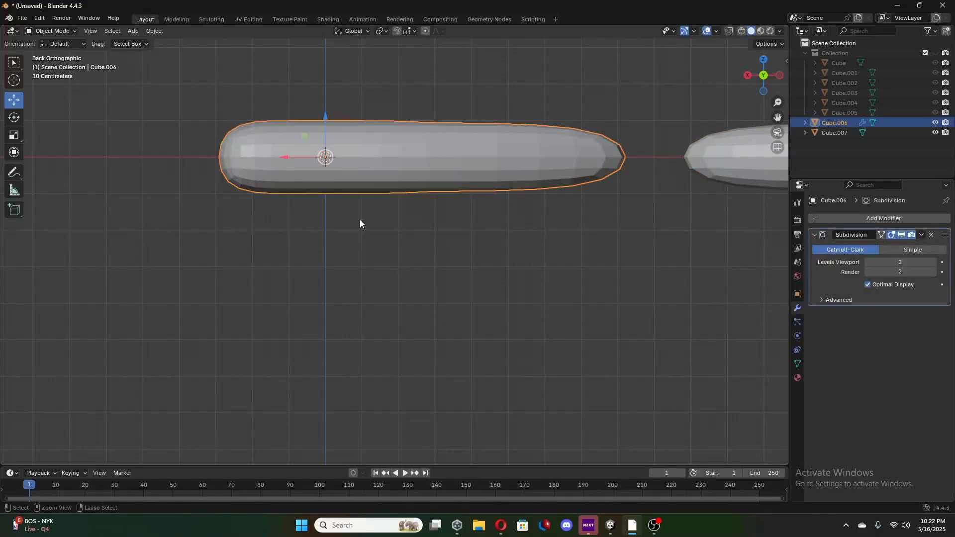
{"action": "key", "text": "ctrl+z"}
{"action": "middle_click_drag", "start_coordinate": [473, 199], "coordinate": [378, 237]}
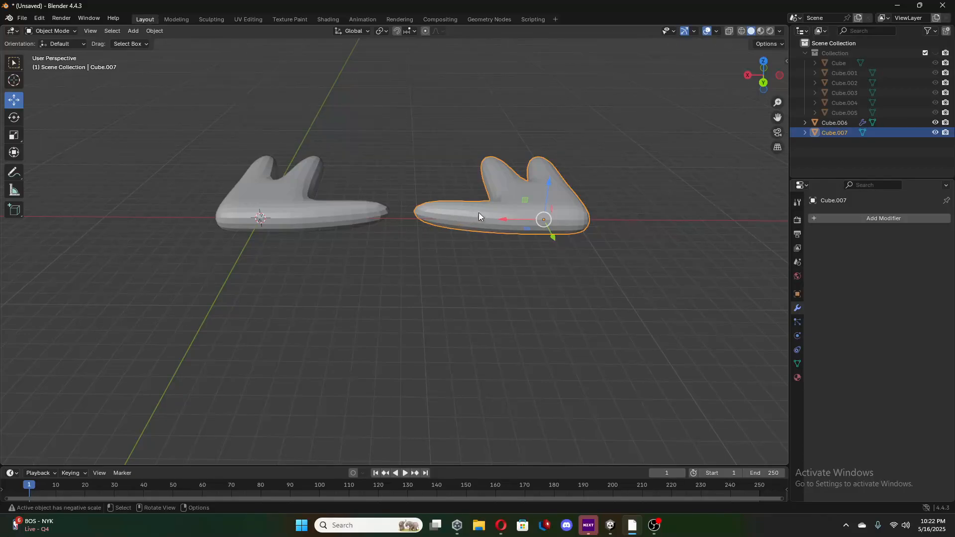
{"action": "left_click", "coordinate": [867, 216]}
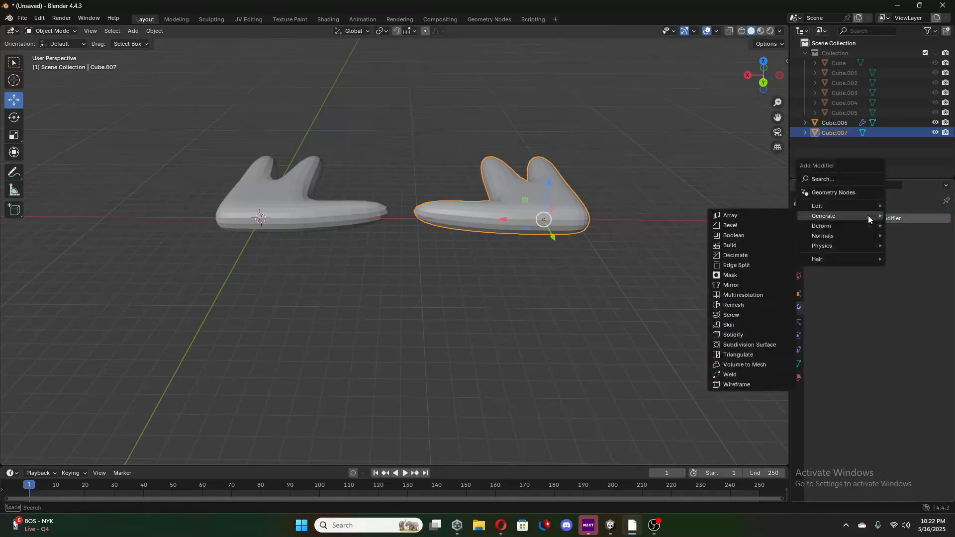
{"action": "left_click", "coordinate": [864, 219]}
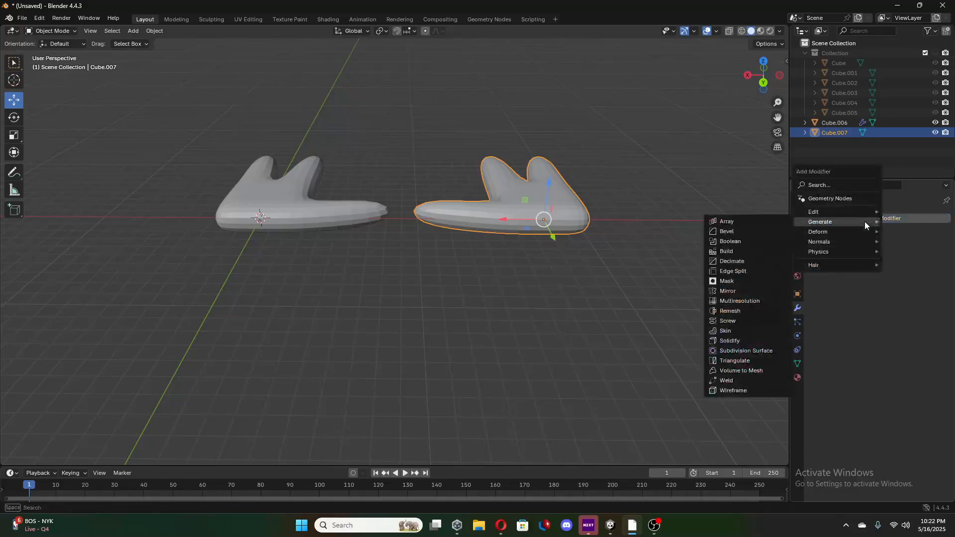
Undo the mirrored hand's modifier application, the narrowing between both hands' fingers, and the addition of the original hand's Subdivision Surface modifier.
{"action": "key", "text": "ctrl+z"}
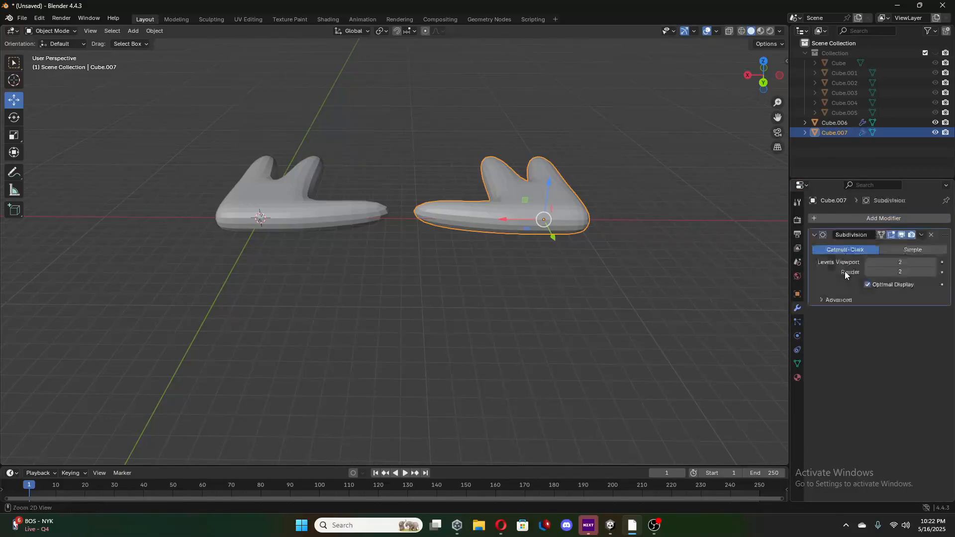
{"action": "key", "text": "ctrl+z"}
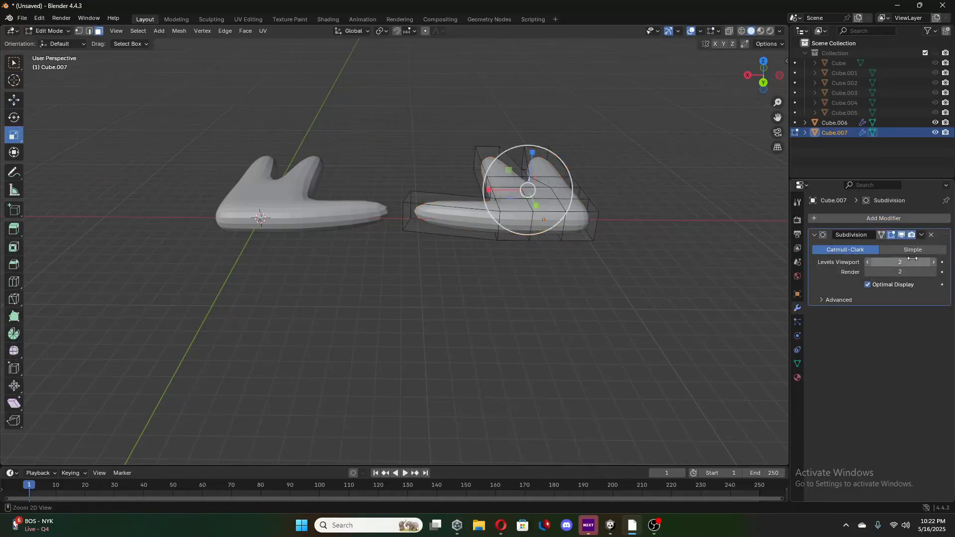
{"action": "left_click", "coordinate": [561, 235]}
{"action": "middle_click_drag", "start_coordinate": [440, 224], "coordinate": [573, 292]}
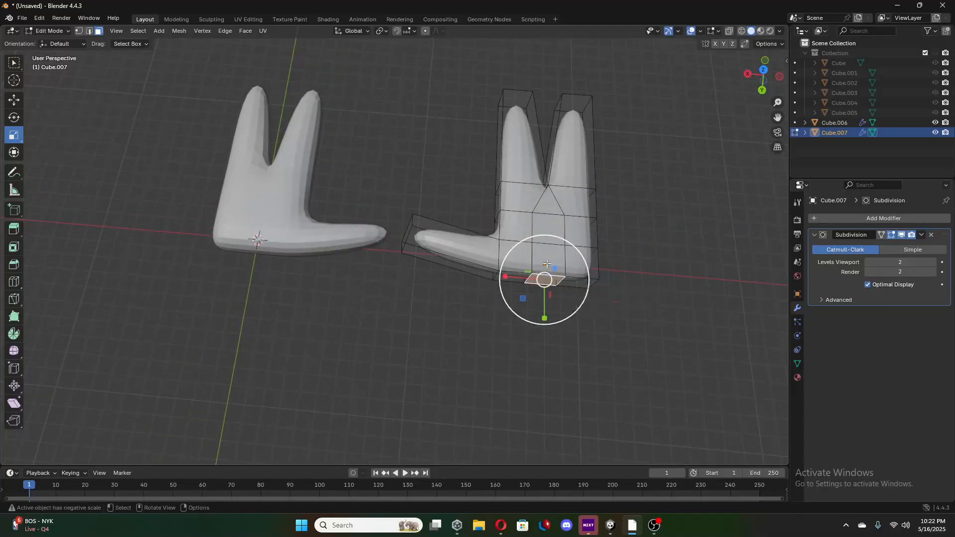
{"action": "left_click", "coordinate": [532, 264]}
{"action": "key", "text": "ctrl+z"}
{"action": "key", "text": "ctrl+z"}
{"action": "key", "text": "ctrl+z"}
{"action": "key", "text": "ctrl+z"}
{"action": "key", "text": "ctrl+z"}
{"action": "key", "text": "ctrl+z"}
{"action": "key", "text": "ctrl+z"}
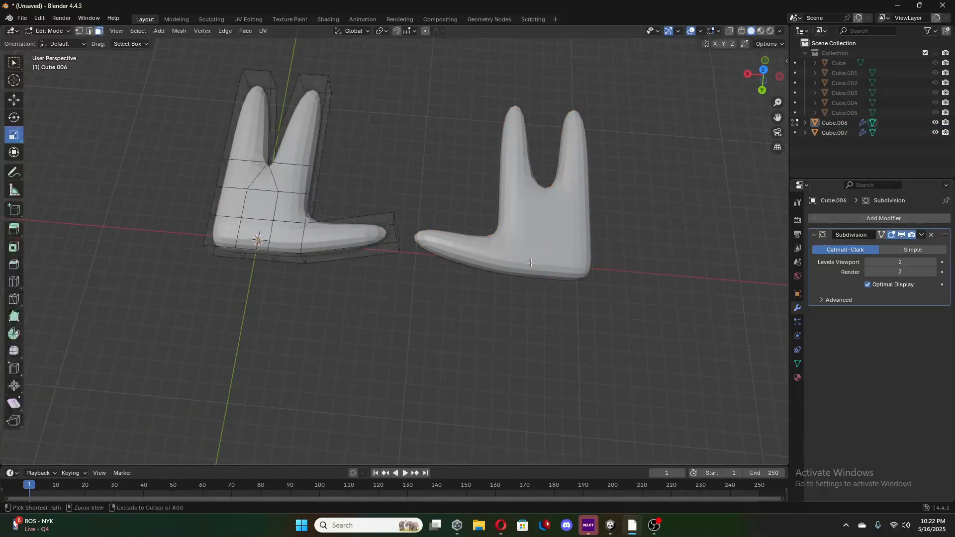
{"action": "key", "text": "ctrl+z"}
{"action": "key", "text": "ctrl+z"}
{"action": "key", "text": "ctrl+z"}
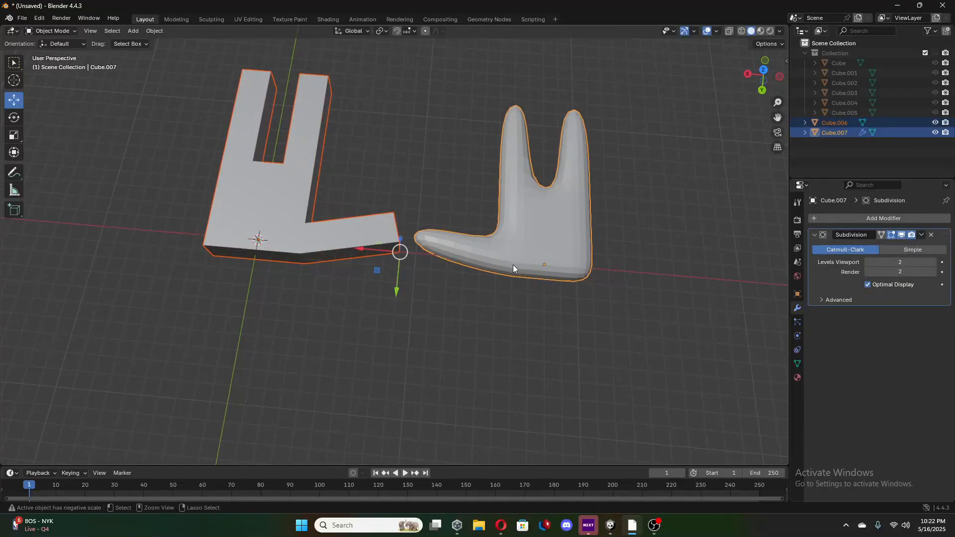
Set the mirrored hand's Subdivision viewport level to 0 and remove the modifier.
{"action": "middle_click_drag", "start_coordinate": [544, 258], "coordinate": [582, 241]}
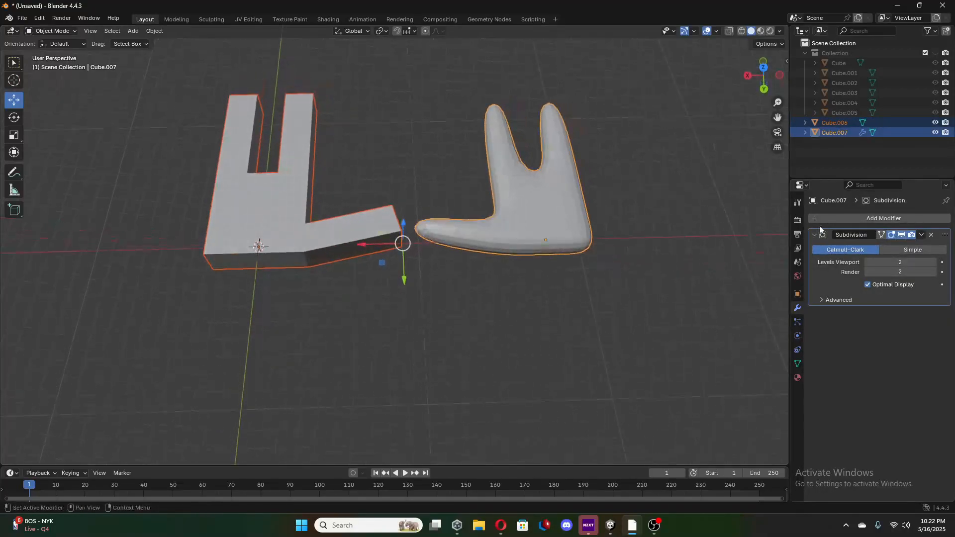
{"action": "left_click", "coordinate": [867, 262]}
{"action": "left_click", "coordinate": [867, 262]}
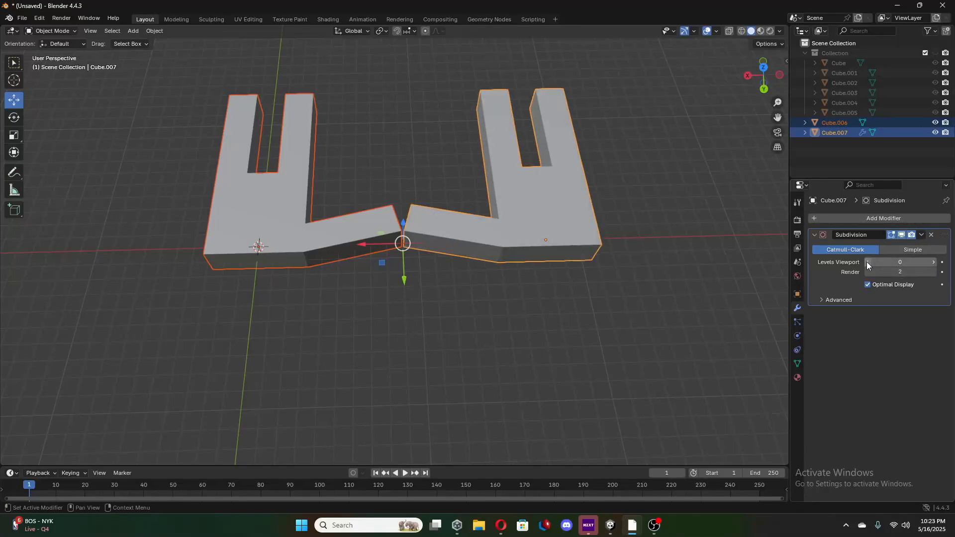
{"action": "left_click", "coordinate": [930, 234]}
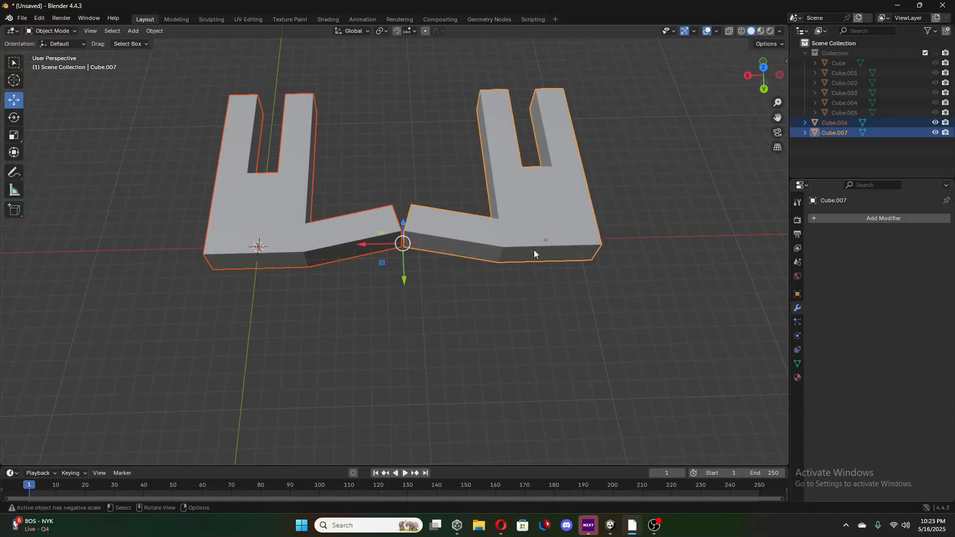
Pull the middle face at the palm base of the mirrored hand outward along Y, away from the fingers.
{"action": "left_click", "coordinate": [538, 229]}
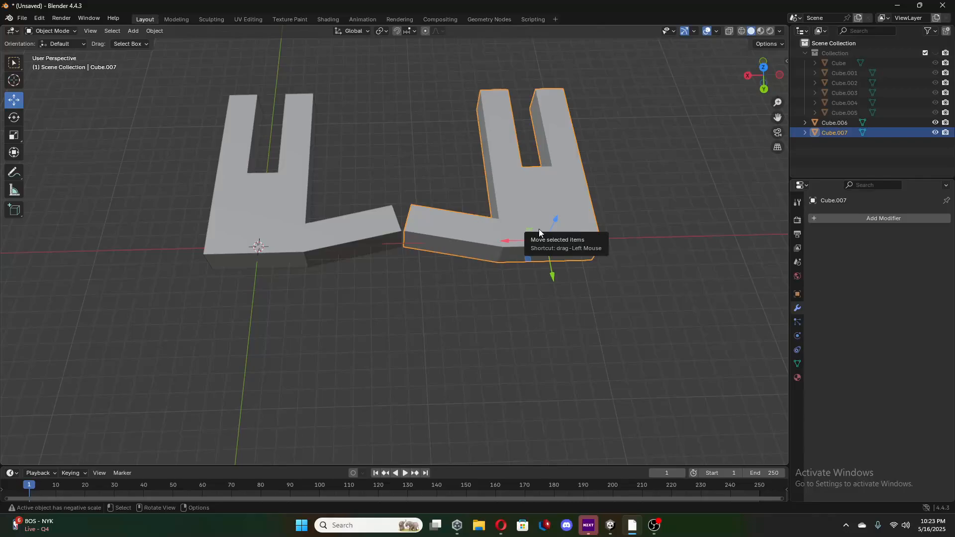
{"action": "key", "text": "Tab"}
{"action": "left_click", "coordinate": [561, 252]}
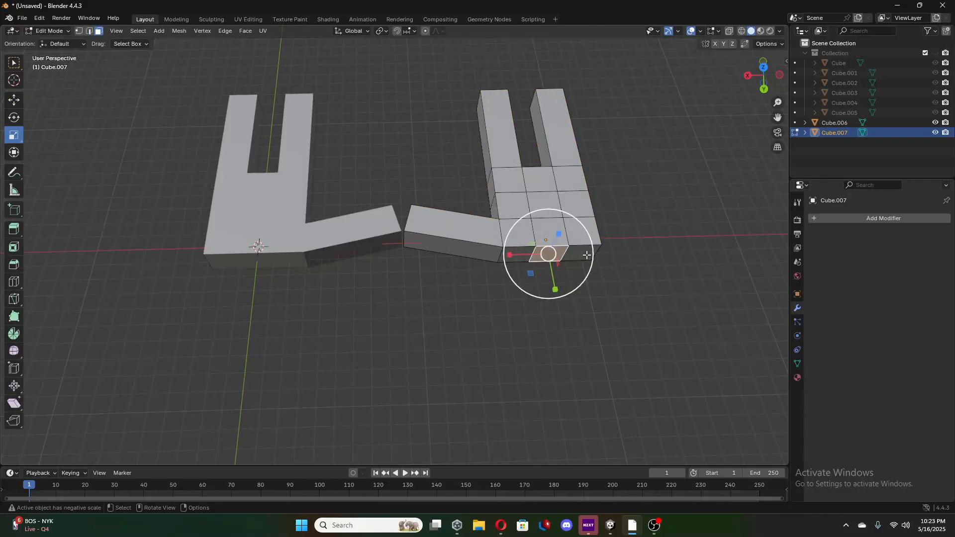
{"action": "middle_click_drag", "start_coordinate": [601, 255], "coordinate": [589, 230]}
{"action": "key", "text": "Tab"}
{"action": "key", "text": "Tab"}
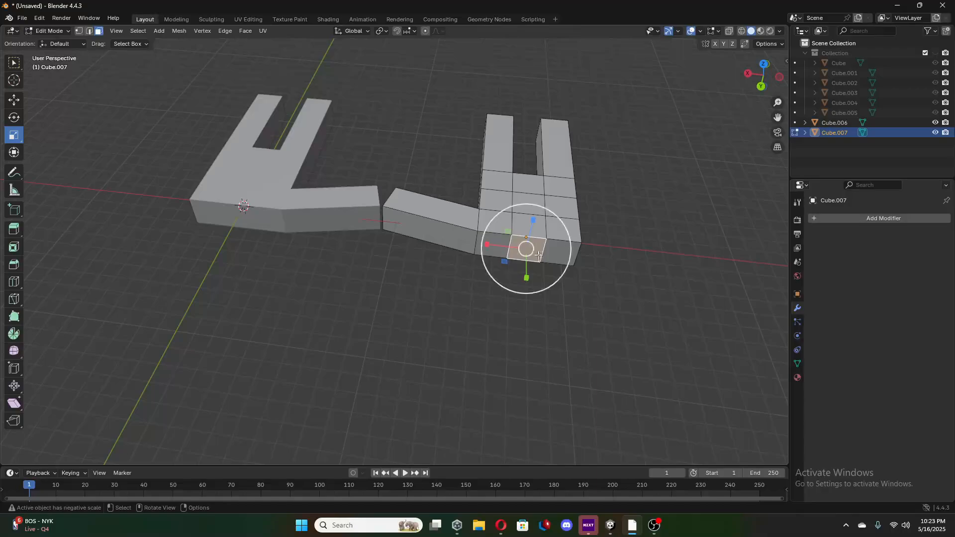
{"action": "left_click", "coordinate": [14, 100]}
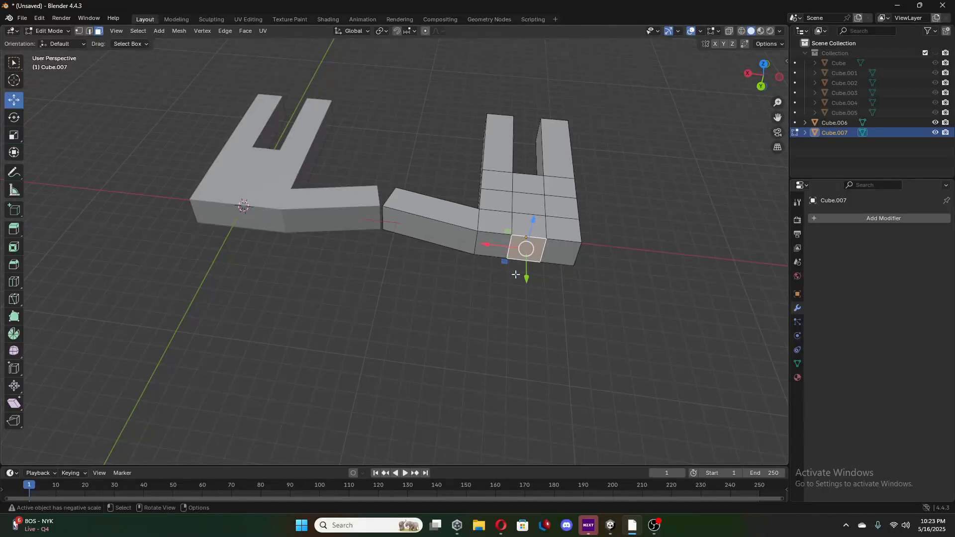
{"action": "left_click_drag", "start_coordinate": [527, 280], "coordinate": [523, 318]}
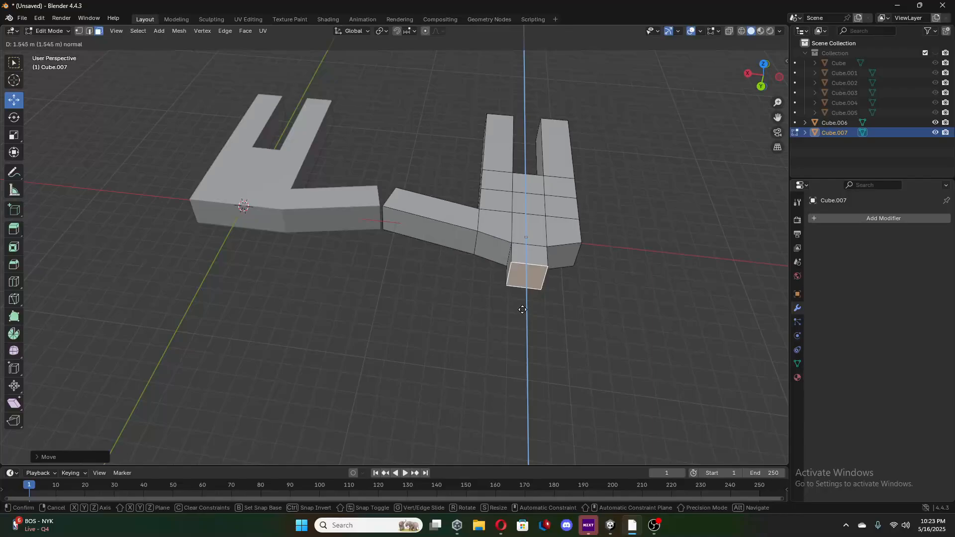
Extrude the mirrored hand's middle base face about 1.5 m into a wrist stub, and lengthen the stub slightly along Y.
{"action": "left_click_drag", "start_coordinate": [522, 309], "coordinate": [522, 310]}
{"action": "middle_click_drag", "start_coordinate": [517, 279], "coordinate": [524, 322]}
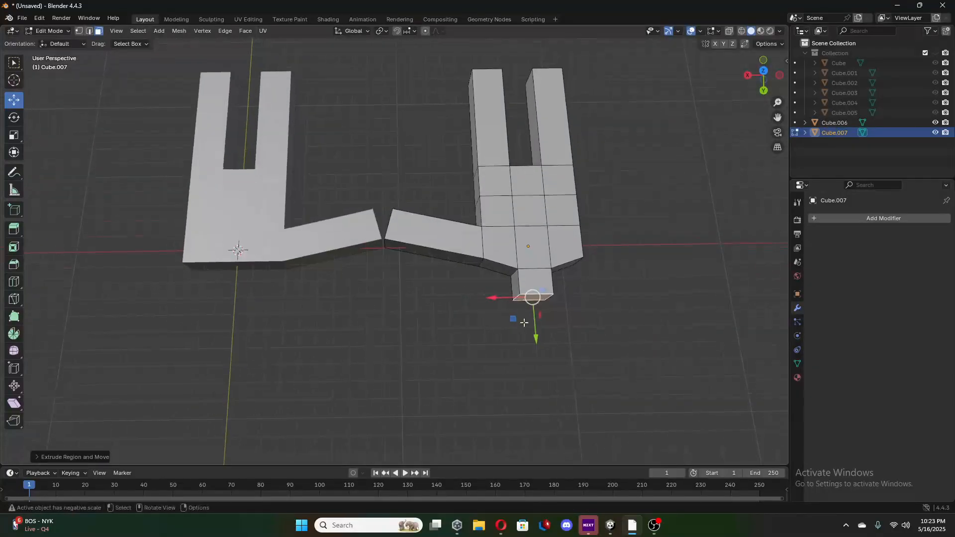
{"action": "left_click_drag", "start_coordinate": [537, 339], "coordinate": [536, 350]}
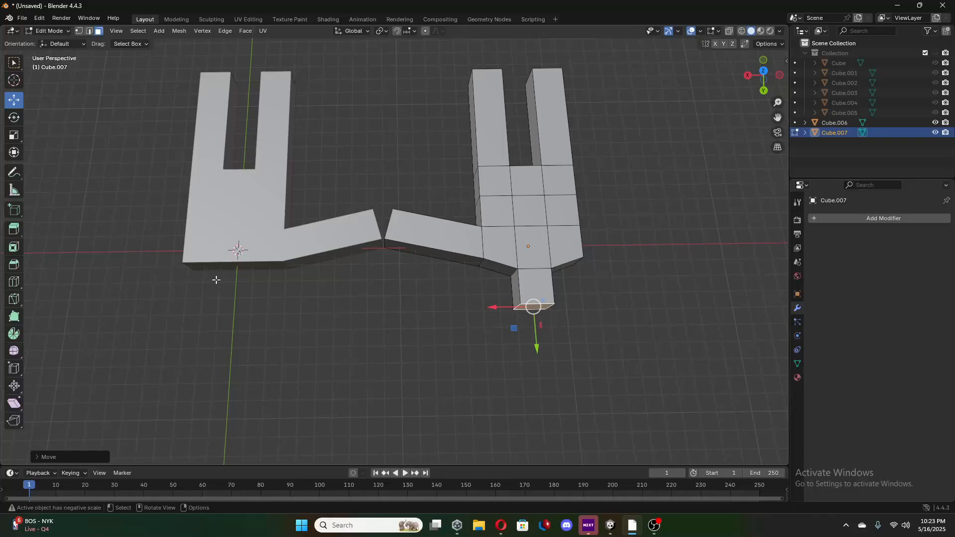
Pull the original hand's middle palm-base face outward along Y and extrude it into a wrist stub matching the mirrored hand's.
{"action": "left_click", "coordinate": [262, 239]}
{"action": "key", "text": "Tab"}
{"action": "left_click", "coordinate": [262, 238]}
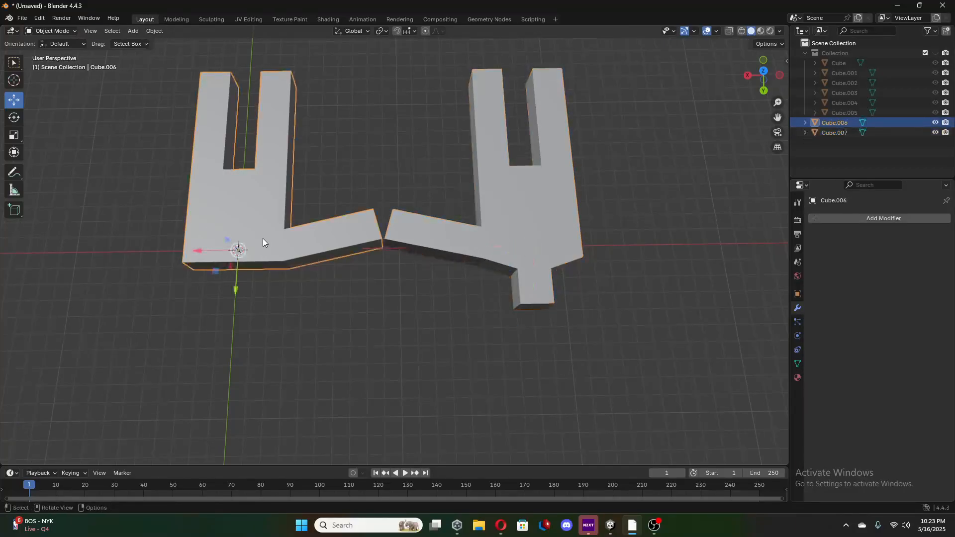
{"action": "key", "text": "Tab"}
{"action": "left_click", "coordinate": [234, 271]}
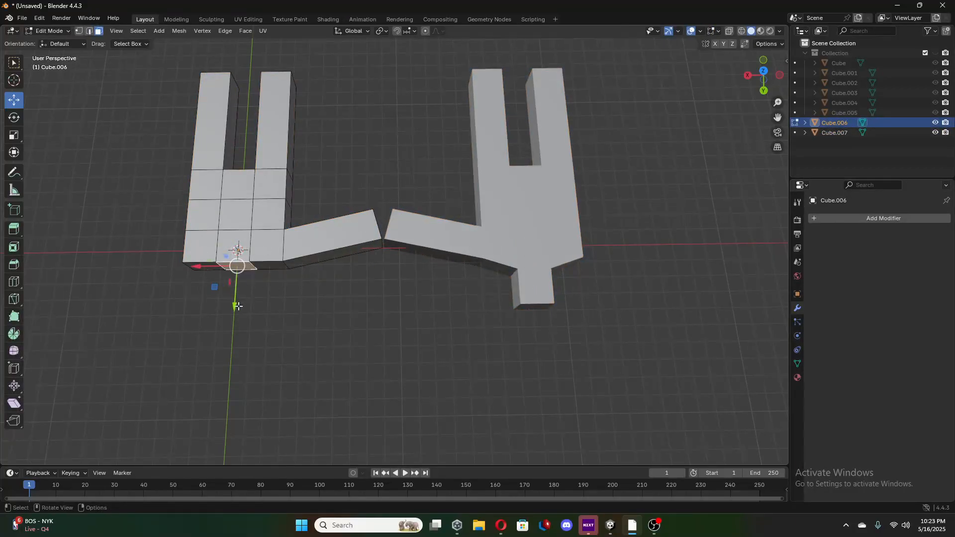
{"action": "left_click_drag", "start_coordinate": [238, 306], "coordinate": [236, 324]}
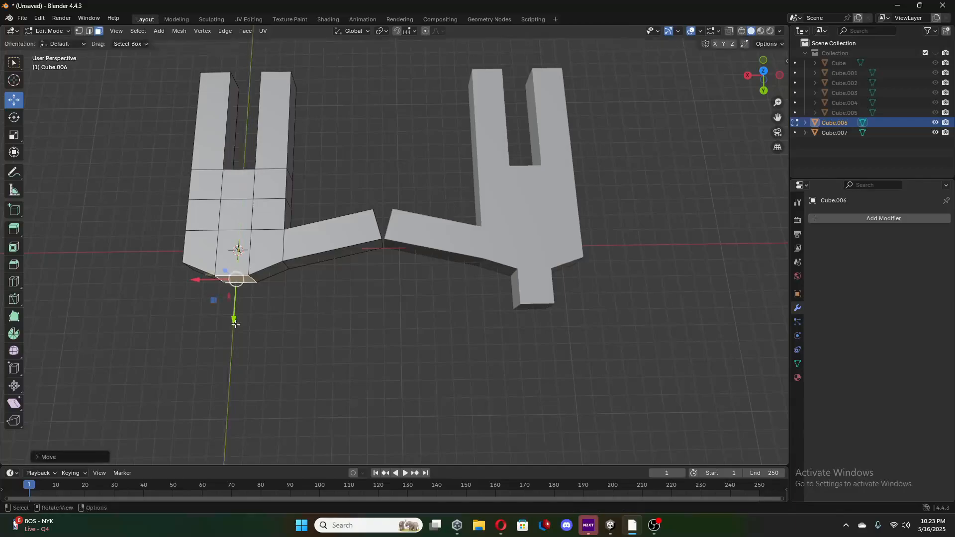
{"action": "key", "text": "e"}
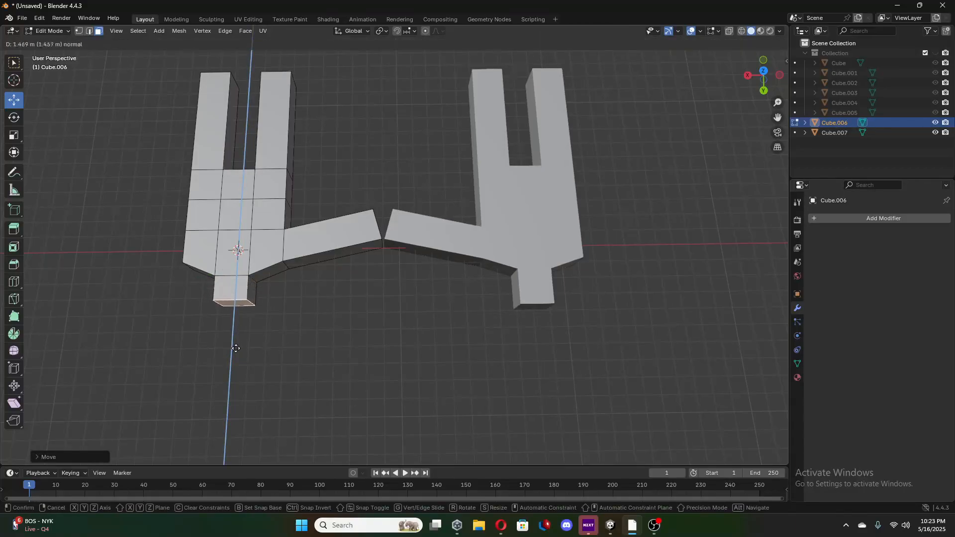
{"action": "left_click", "coordinate": [236, 355]}
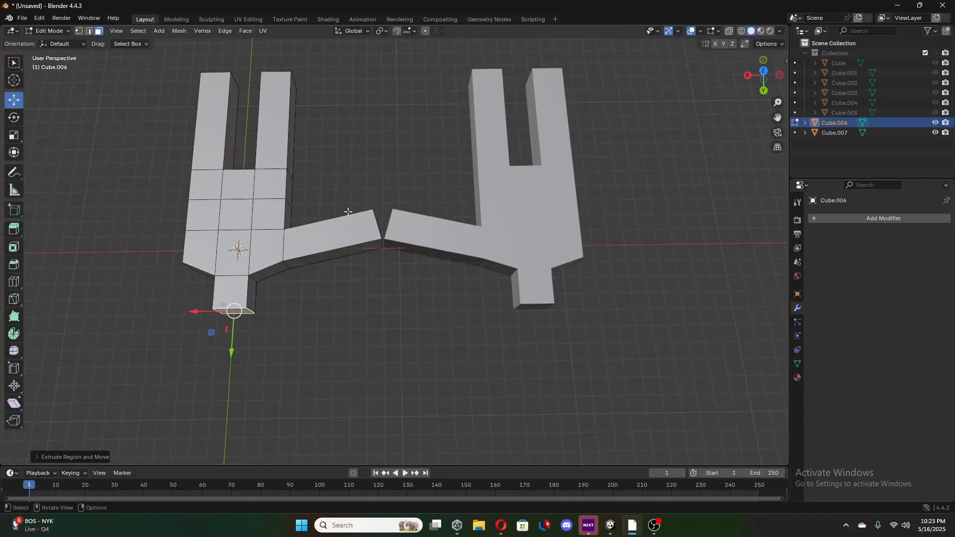
{"action": "key", "text": "Tab"}
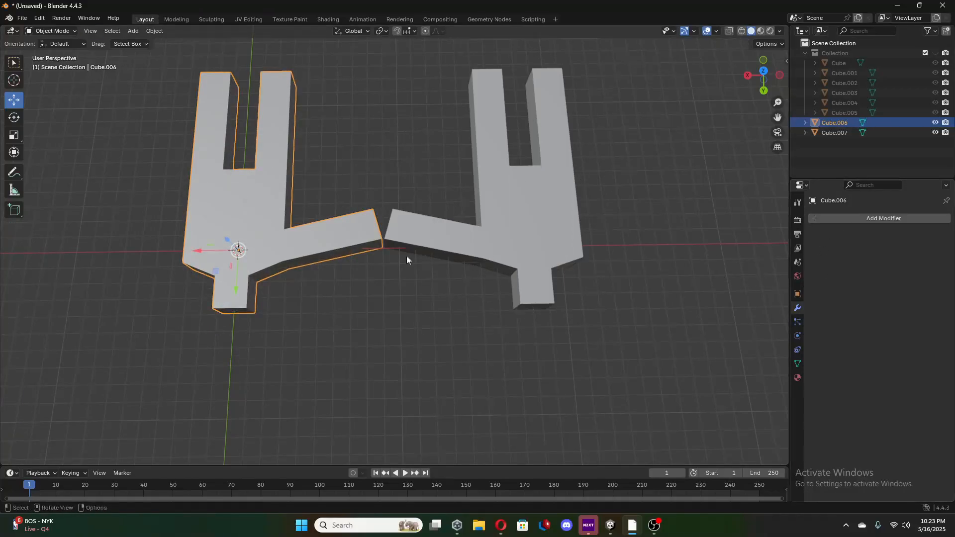
{"action": "right_click", "coordinate": [267, 245]}
{"action": "key", "text": "ctrl+s"}
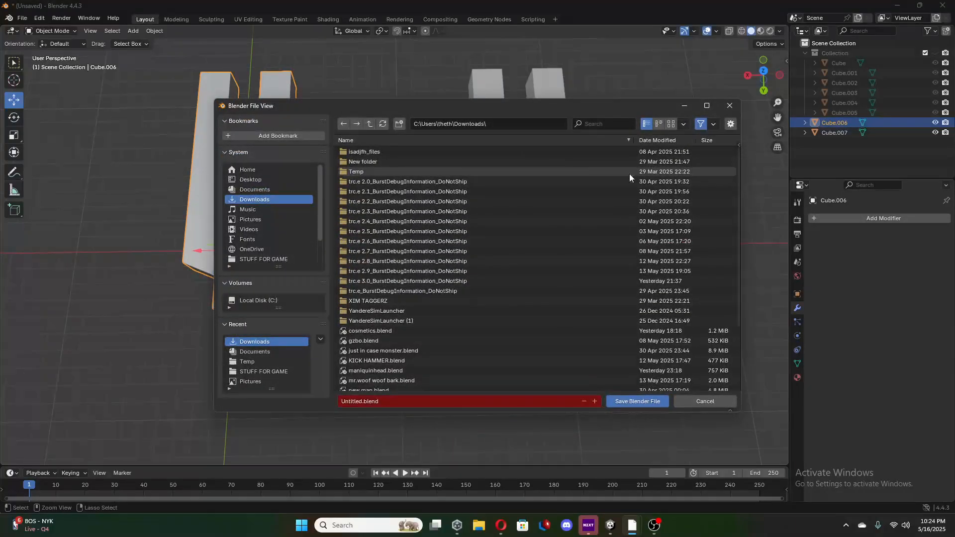
{"action": "left_click", "coordinate": [725, 107]}
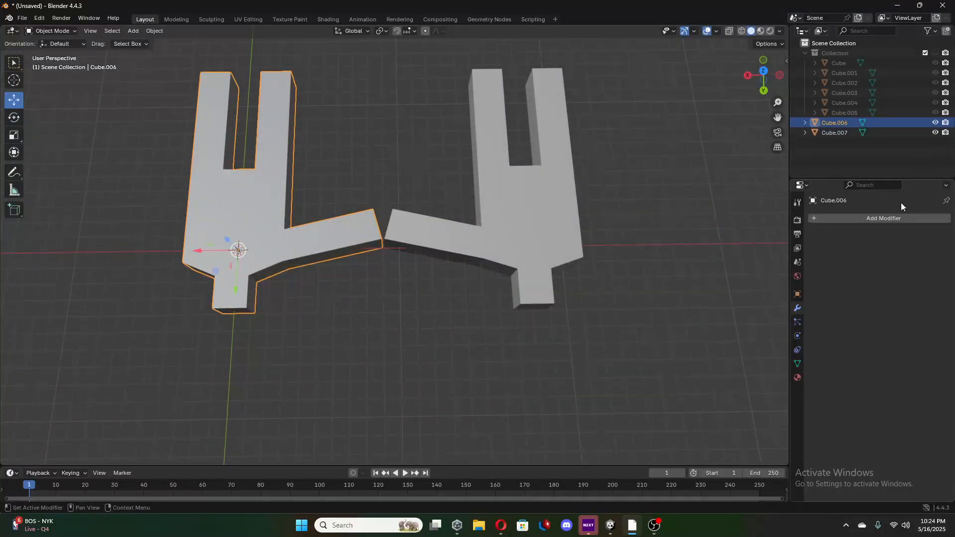
Add a Subdivision Surface modifier to the original hand, raise its viewport level by one, and apply it.
{"action": "left_click", "coordinate": [887, 218]}
{"action": "mouse_move", "coordinate": [858, 219]}
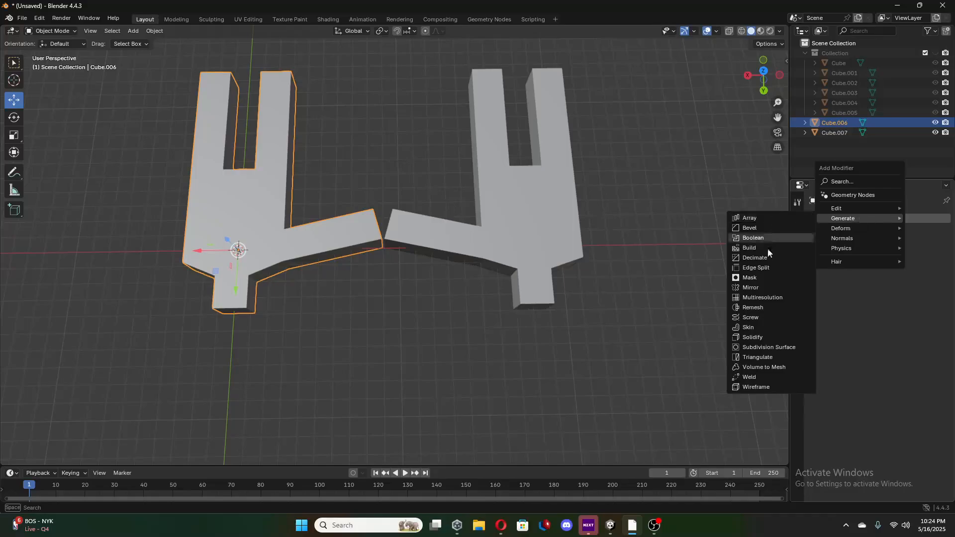
{"action": "left_click", "coordinate": [765, 348]}
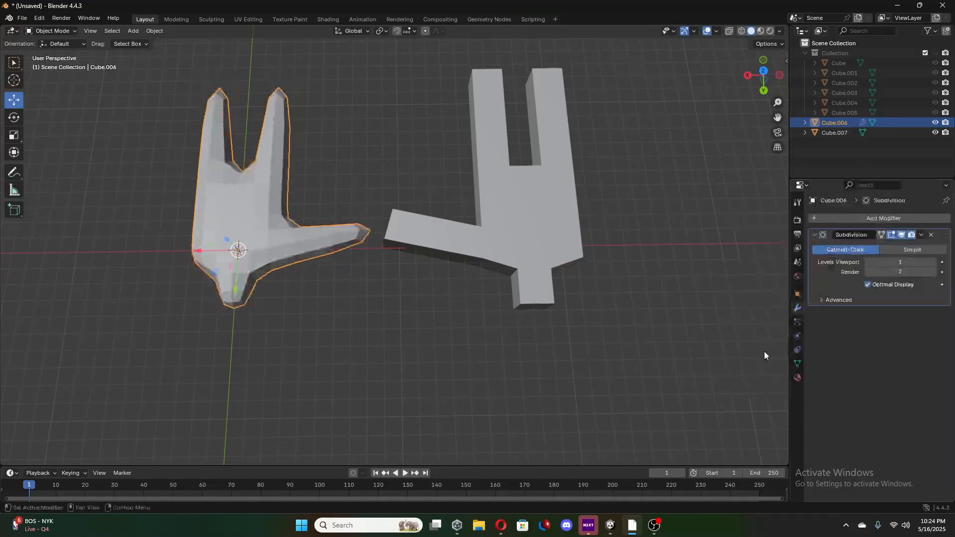
{"action": "left_click", "coordinate": [932, 261]}
{"action": "left_click", "coordinate": [922, 236]}
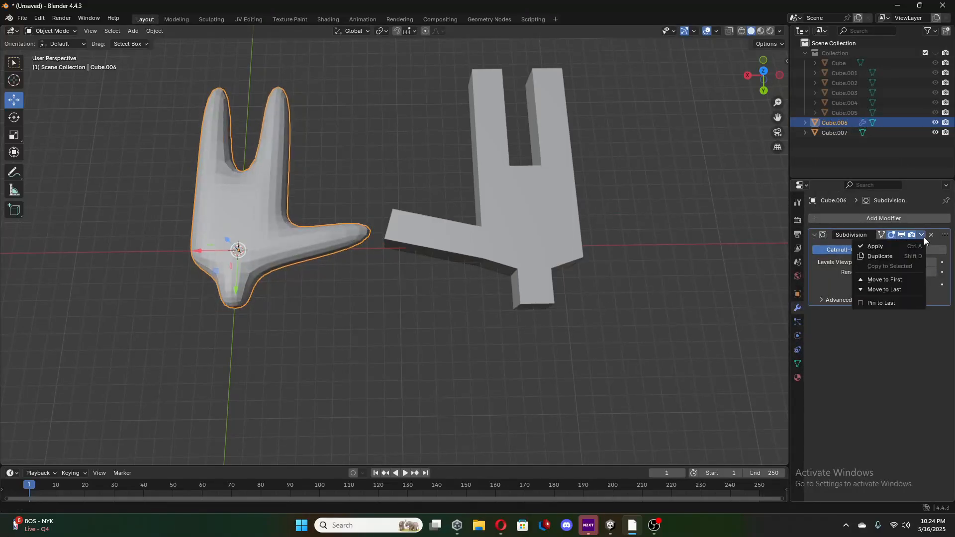
{"action": "left_click", "coordinate": [894, 245]}
Smooth the mirrored hand with a Subdivision Surface modifier at the same viewport level as the original hand, and apply it.
{"action": "left_click", "coordinate": [553, 263]}
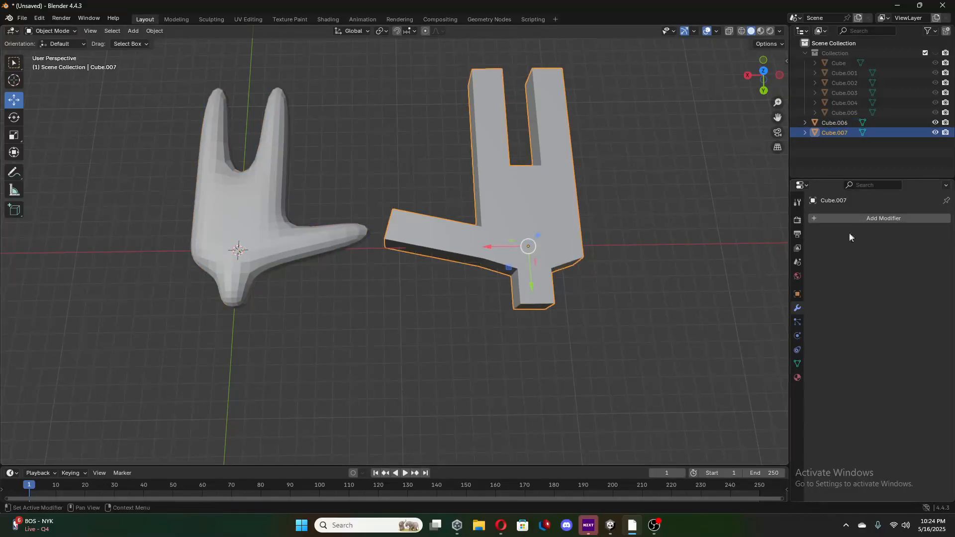
{"action": "left_click", "coordinate": [877, 218]}
{"action": "mouse_move", "coordinate": [851, 232]}
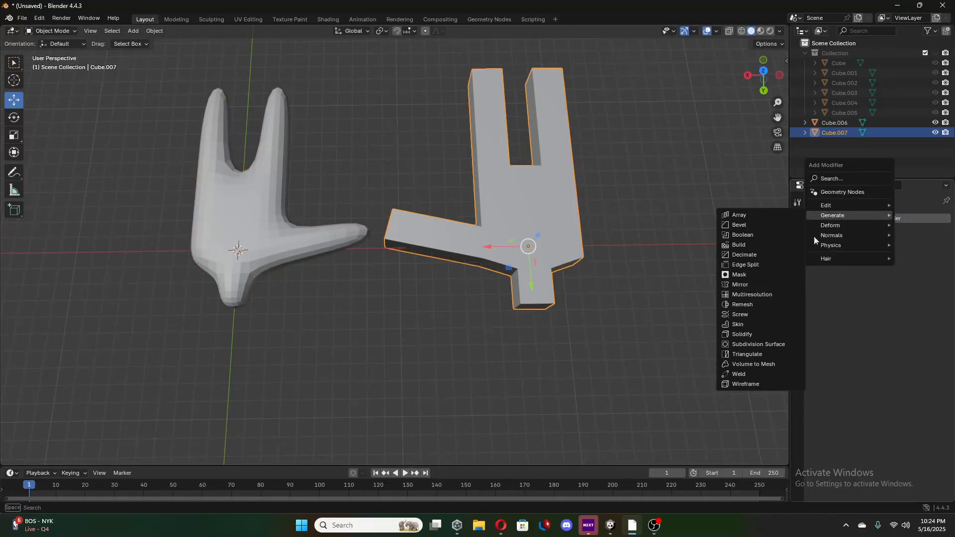
{"action": "left_click", "coordinate": [739, 347]}
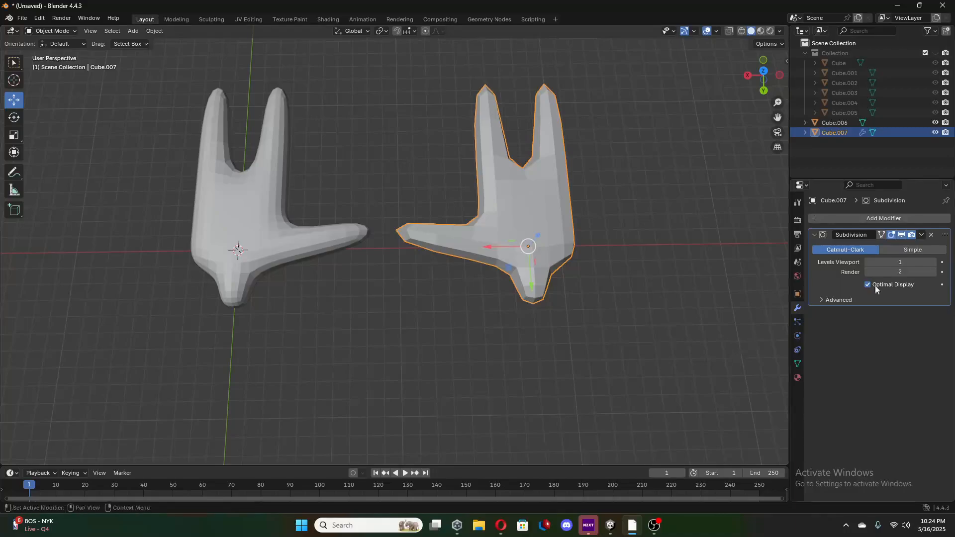
{"action": "left_click", "coordinate": [922, 235]}
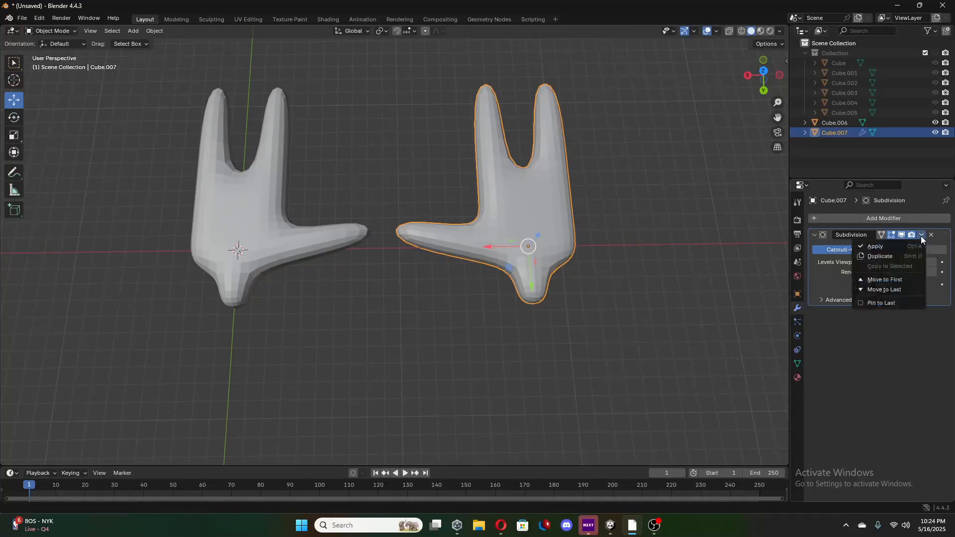
{"action": "left_click", "coordinate": [899, 249]}
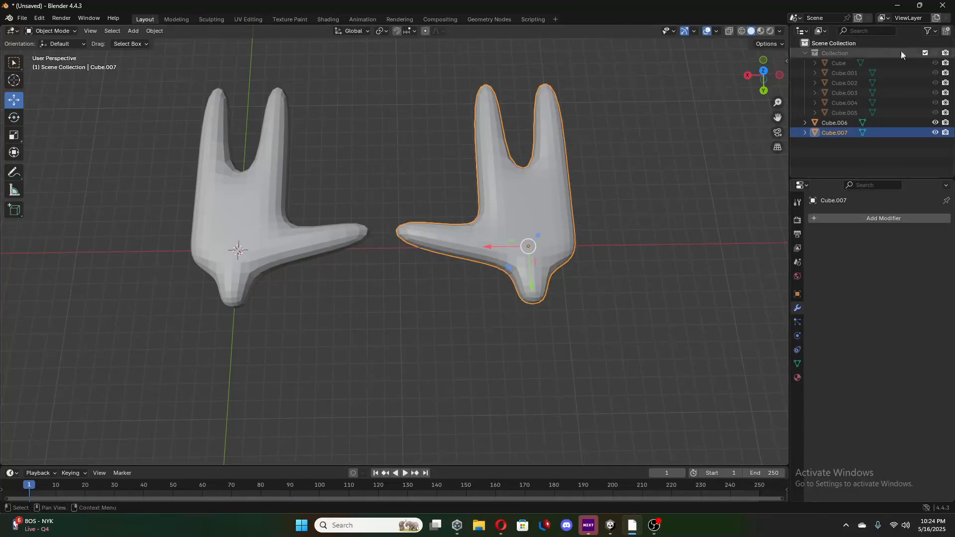
Unhide the collection containing the character's head, body and arms.
{"action": "left_click", "coordinate": [936, 54]}
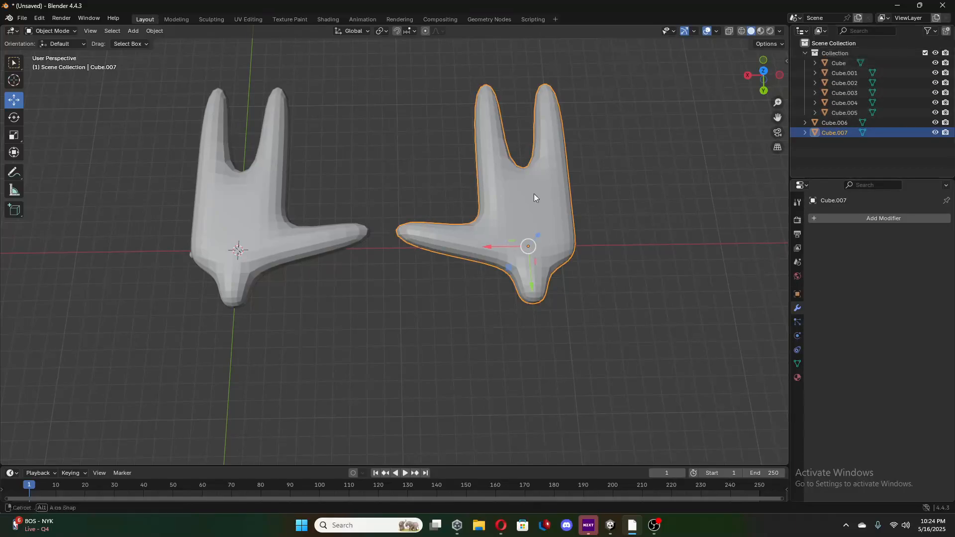
{"action": "middle_click_drag", "start_coordinate": [537, 196], "coordinate": [522, 151]}
{"action": "left_click", "coordinate": [14, 135]}
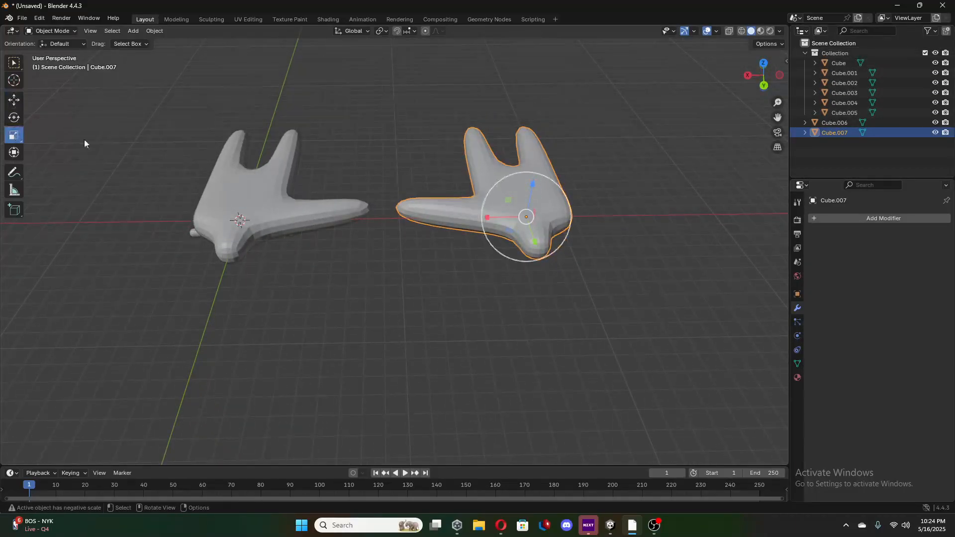
{"action": "left_click_drag", "start_coordinate": [500, 240], "coordinate": [520, 227]}
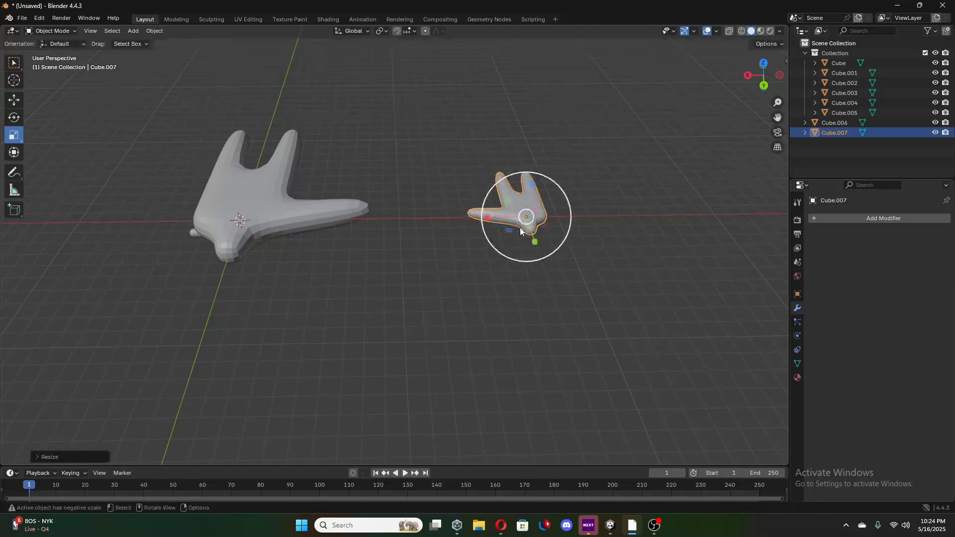
{"action": "key", "text": "ctrl+z"}
Select both hands and scale them down uniformly together to a size that suits the character's arms.
{"action": "left_click", "coordinate": [348, 219], "text": "shift"}
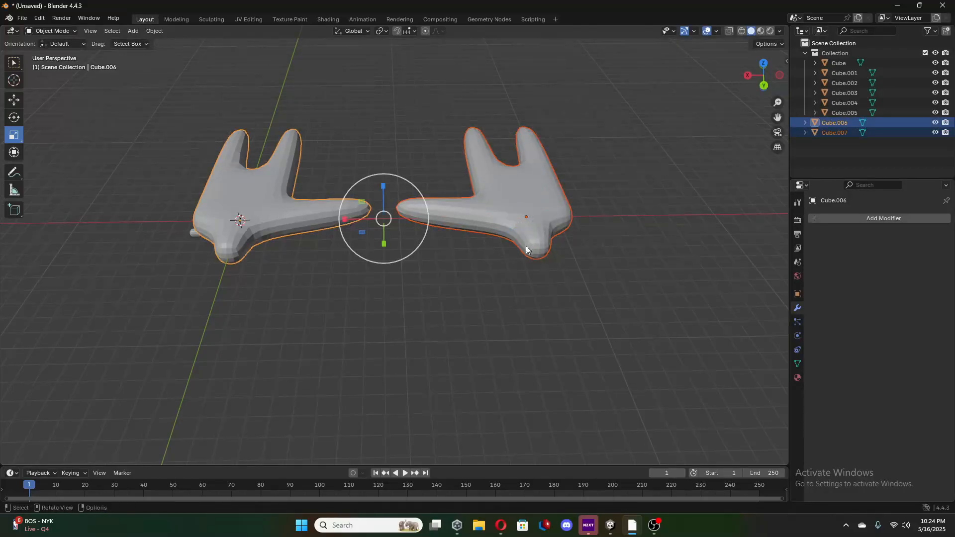
{"action": "key", "text": "s"}
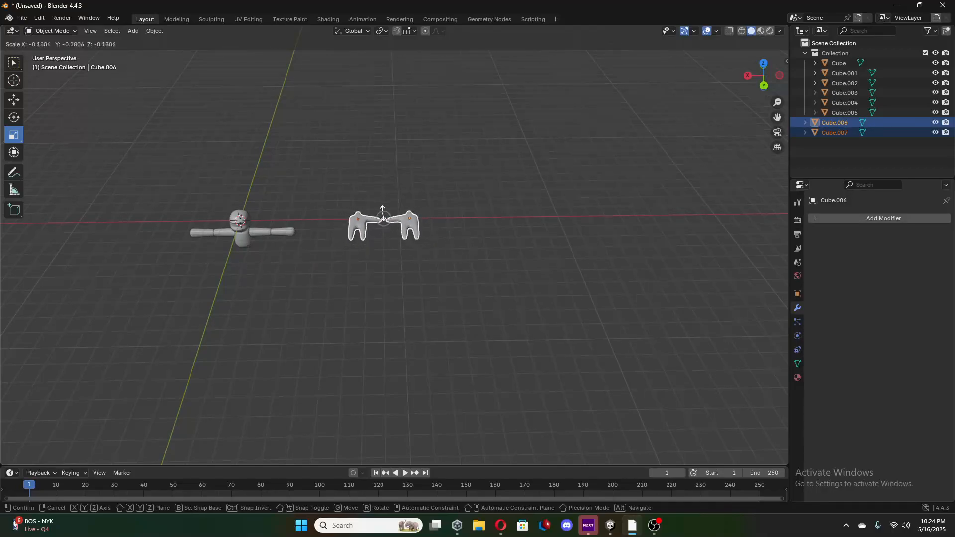
{"action": "left_click_drag", "start_coordinate": [383, 216], "coordinate": [384, 217]}
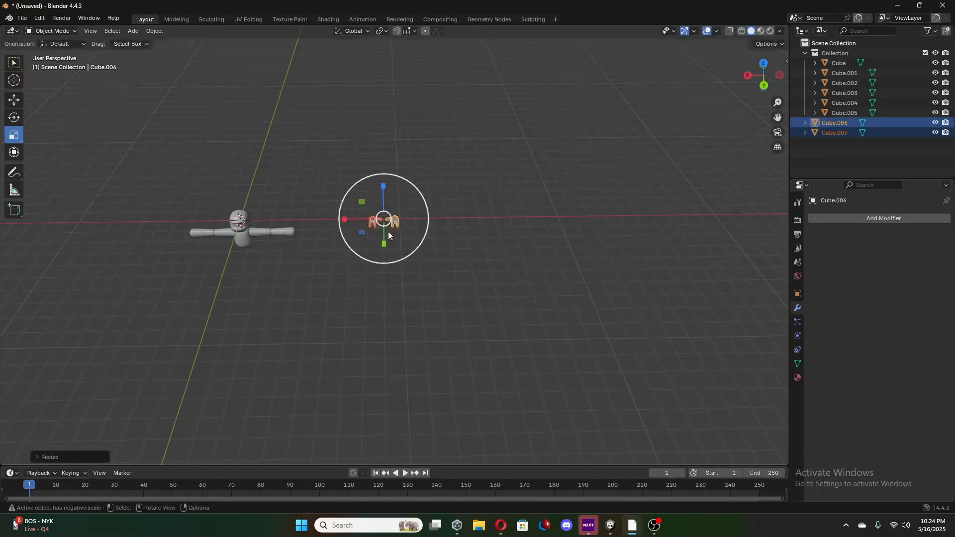
{"action": "middle_click_drag", "start_coordinate": [390, 234], "coordinate": [392, 223]}
{"action": "scroll", "coordinate": [391, 223], "scroll_direction": "up", "scroll_amount": 2}
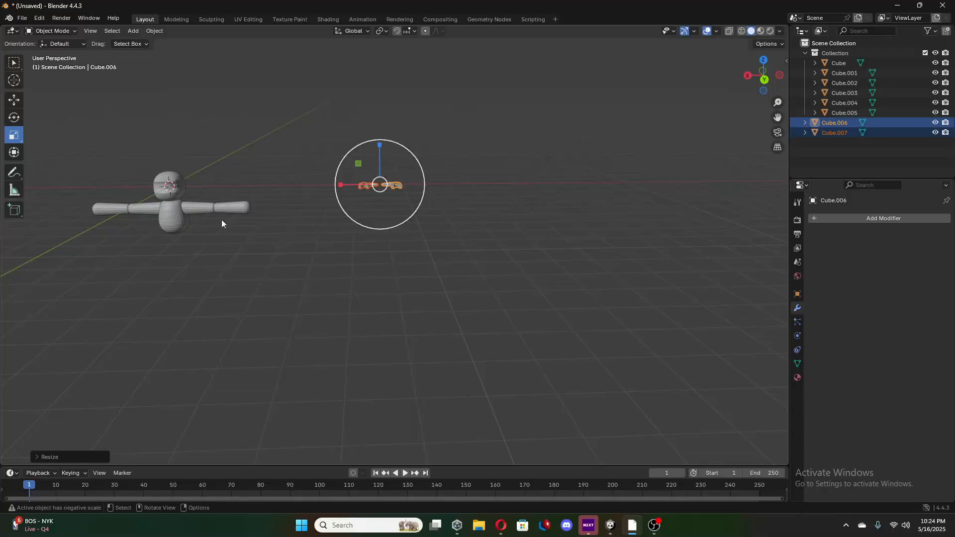
Move both hands along X until they line up with the character's body and arm.
{"action": "left_click", "coordinate": [13, 101]}
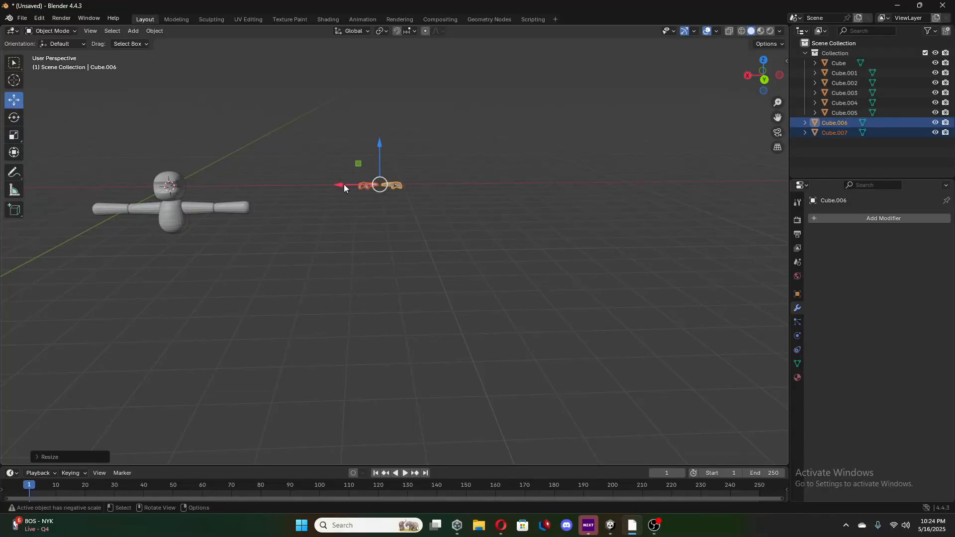
{"action": "left_click_drag", "start_coordinate": [344, 184], "coordinate": [167, 248]}
{"action": "middle_click_drag", "start_coordinate": [167, 248], "coordinate": [349, 164]}
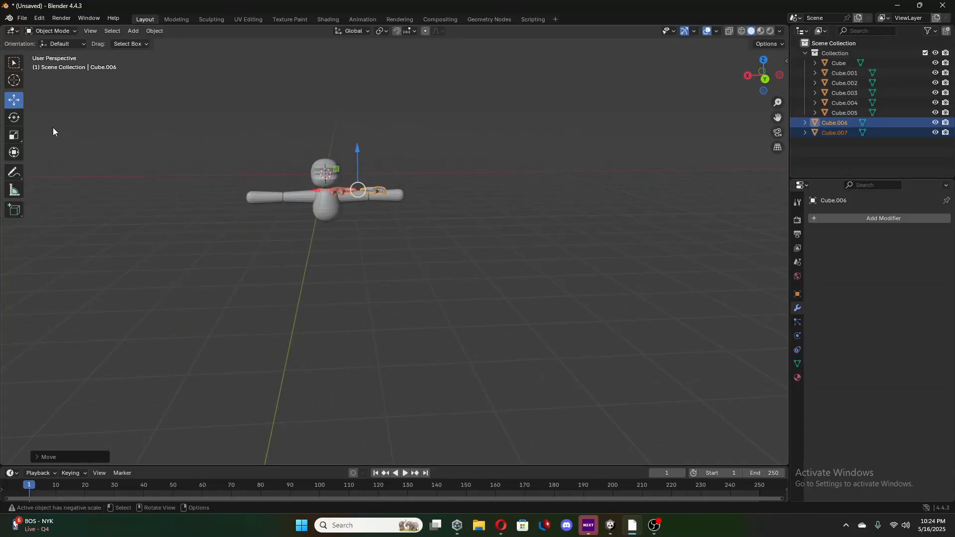
Rotate both hands about a quarter turn around X so they stand upright, and check them in the right orthographic view.
{"action": "left_click", "coordinate": [15, 118]}
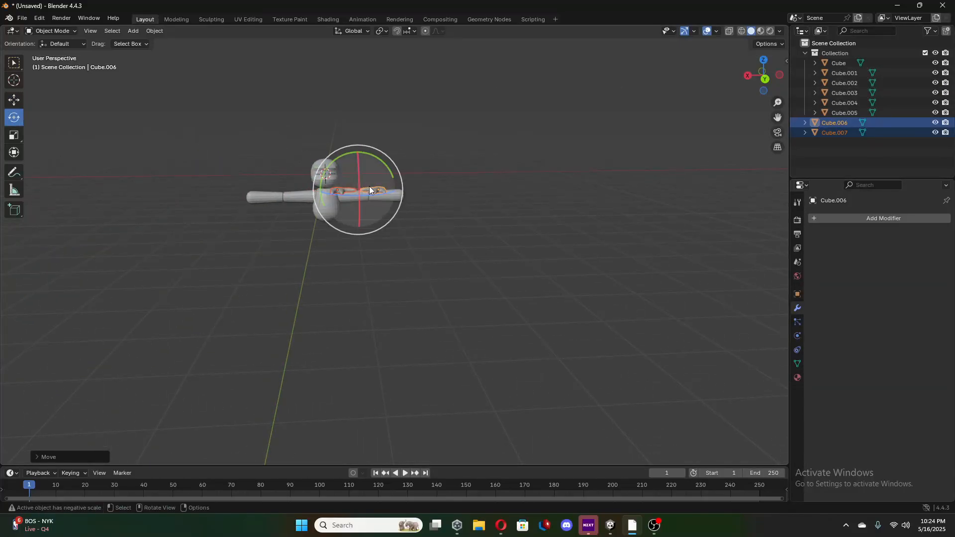
{"action": "middle_click_drag", "start_coordinate": [405, 210], "coordinate": [533, 189]}
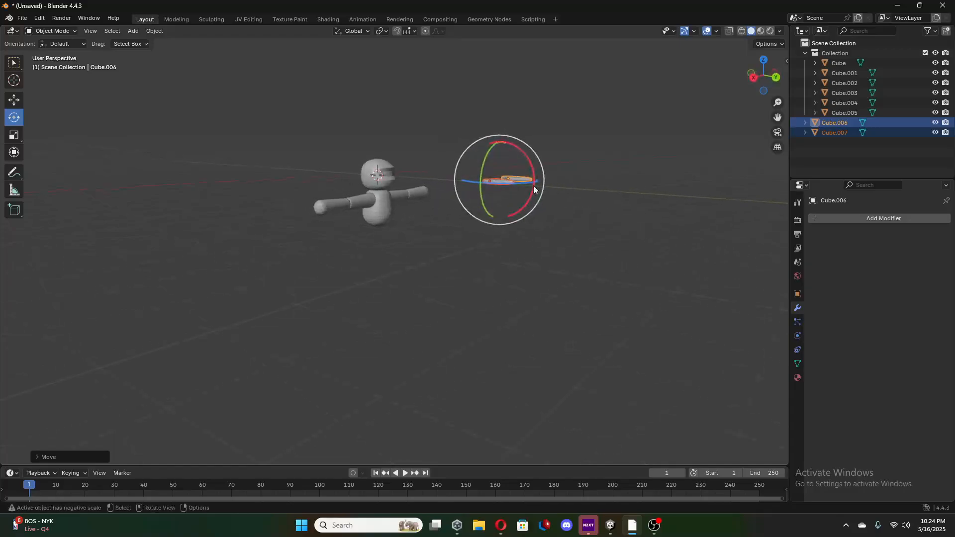
{"action": "left_click_drag", "start_coordinate": [531, 172], "coordinate": [495, 126]}
{"action": "key", "text": "KP_3"}
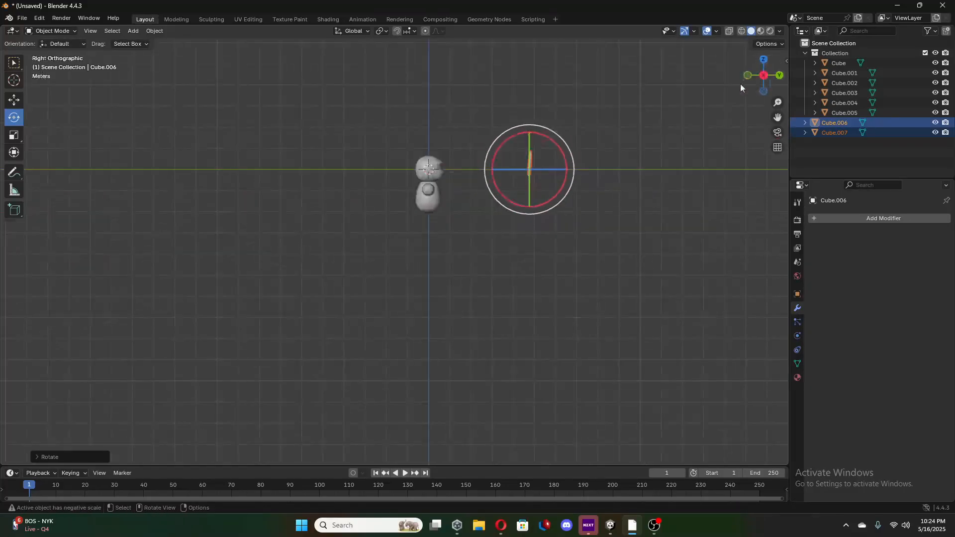
Rotate both hands about a quarter turn around Y in the back view so their fingers point along positive X.
{"action": "left_click_drag", "start_coordinate": [566, 162], "coordinate": [565, 160]}
{"action": "middle_click_drag", "start_coordinate": [663, 166], "coordinate": [545, 180]}
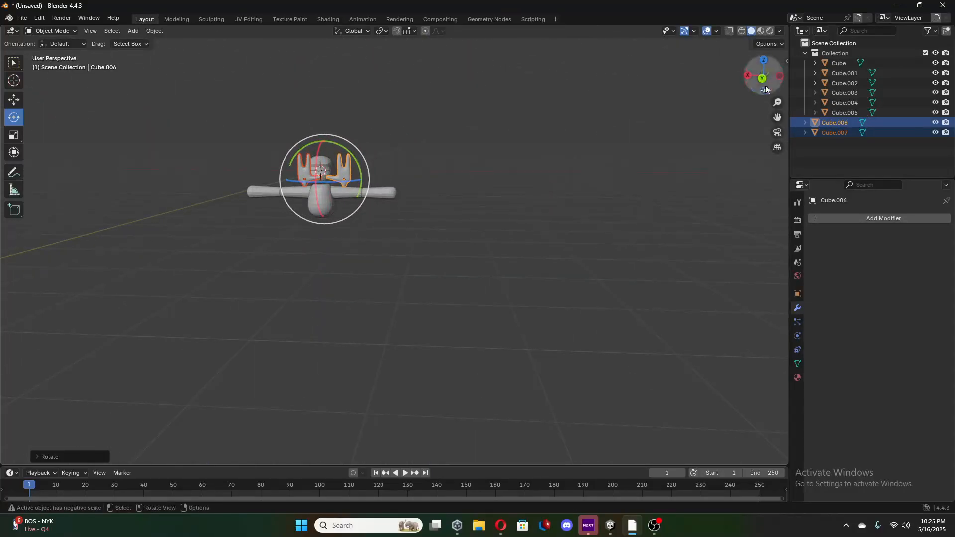
{"action": "left_click", "coordinate": [762, 81]}
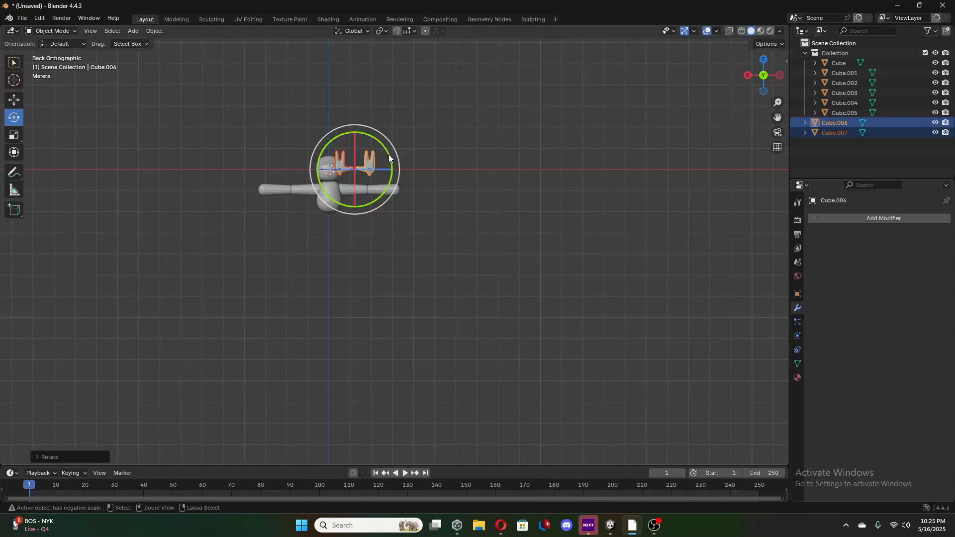
{"action": "left_click_drag", "start_coordinate": [390, 159], "coordinate": [372, 142]}
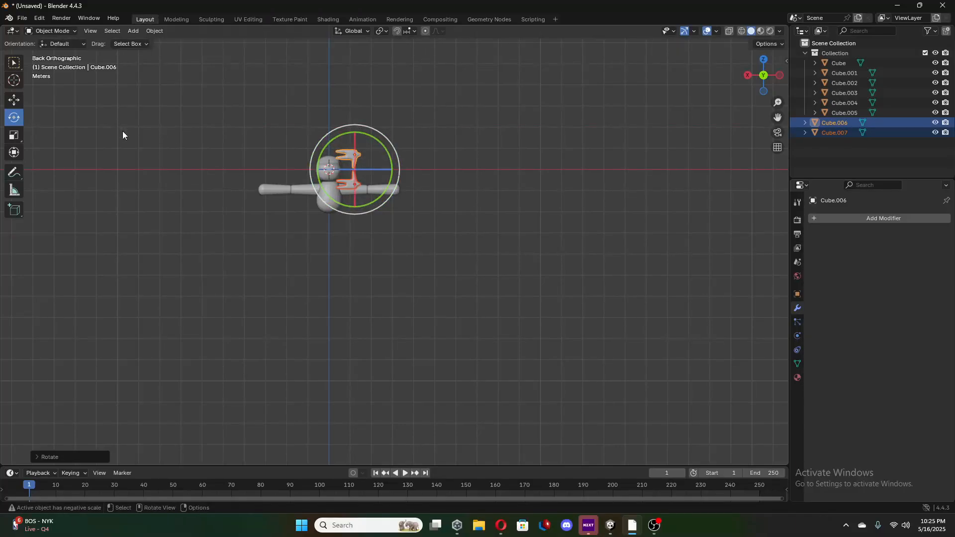
Move both hands along X and Z until the lower hand meets the end of the arm on the positive X side.
{"action": "left_click", "coordinate": [15, 102]}
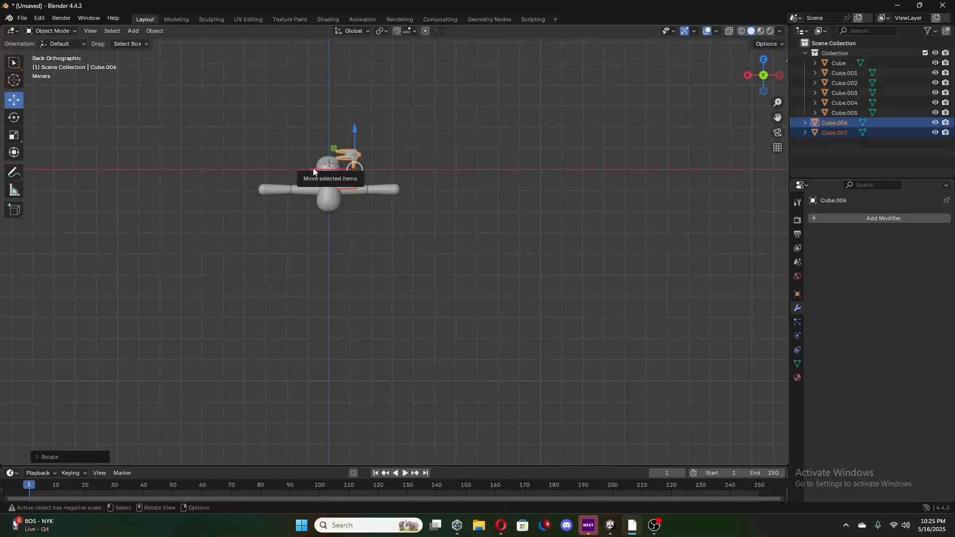
{"action": "left_click_drag", "start_coordinate": [312, 172], "coordinate": [207, 186]}
{"action": "left_click_drag", "start_coordinate": [253, 132], "coordinate": [251, 142]}
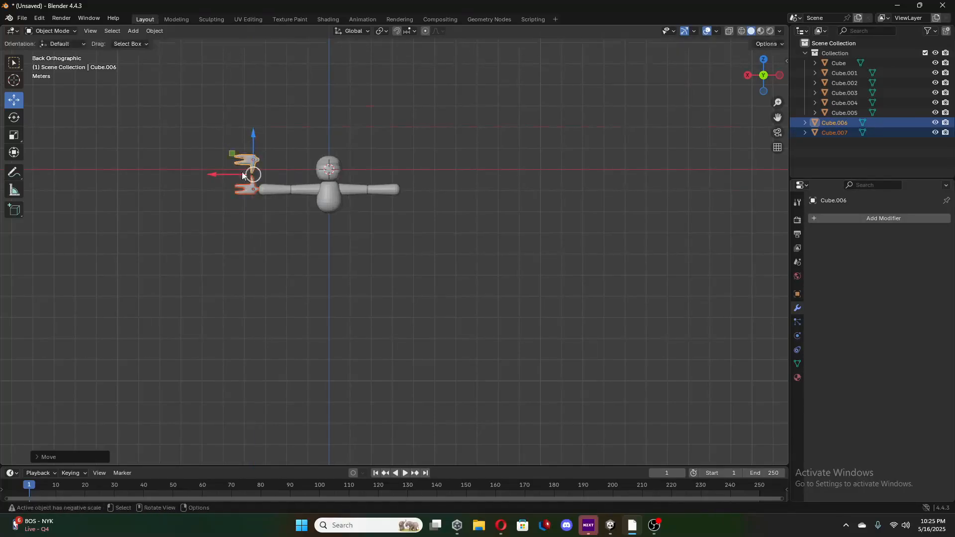
{"action": "left_click_drag", "start_coordinate": [218, 176], "coordinate": [220, 176]}
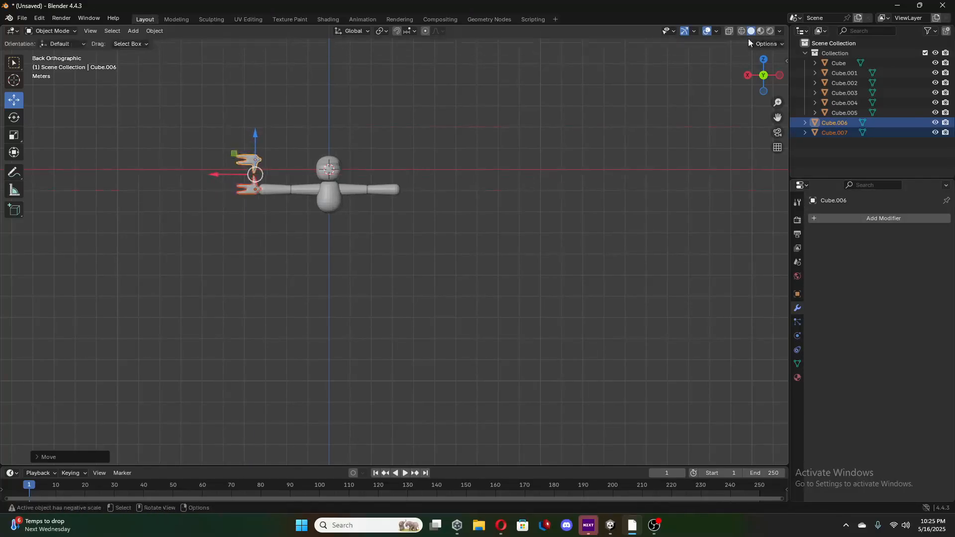
Move both hands along Y in the right view to line them up with the character's arms.
{"action": "left_click", "coordinate": [778, 75]}
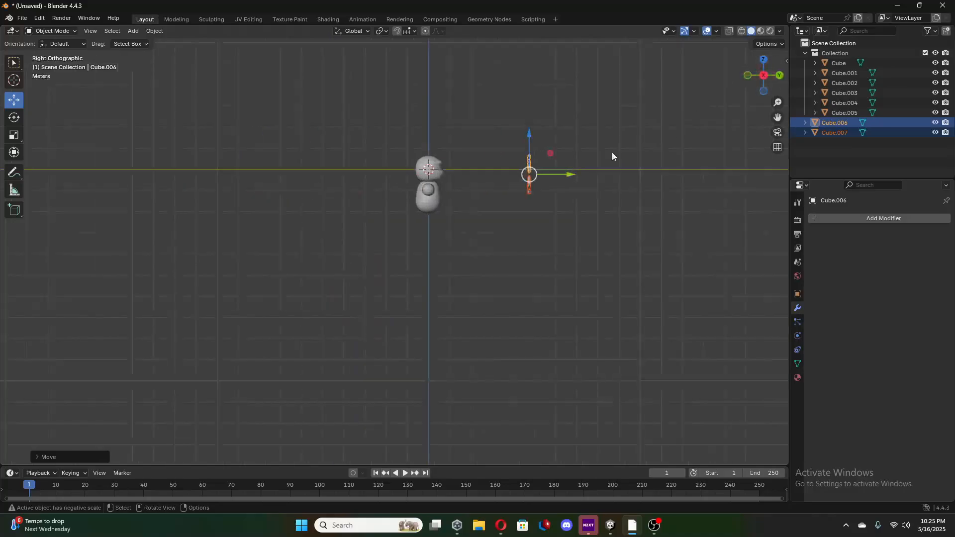
{"action": "left_click_drag", "start_coordinate": [572, 174], "coordinate": [474, 194]}
{"action": "left_click", "coordinate": [779, 75]}
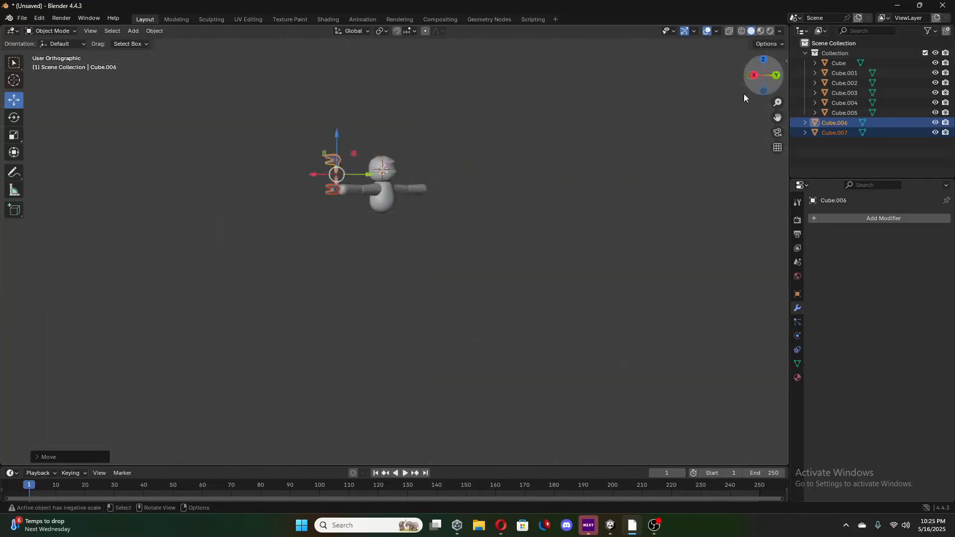
Scale both hands down slightly and shift them along Z to keep the lower hand centred on the arm.
{"action": "left_click", "coordinate": [14, 135]}
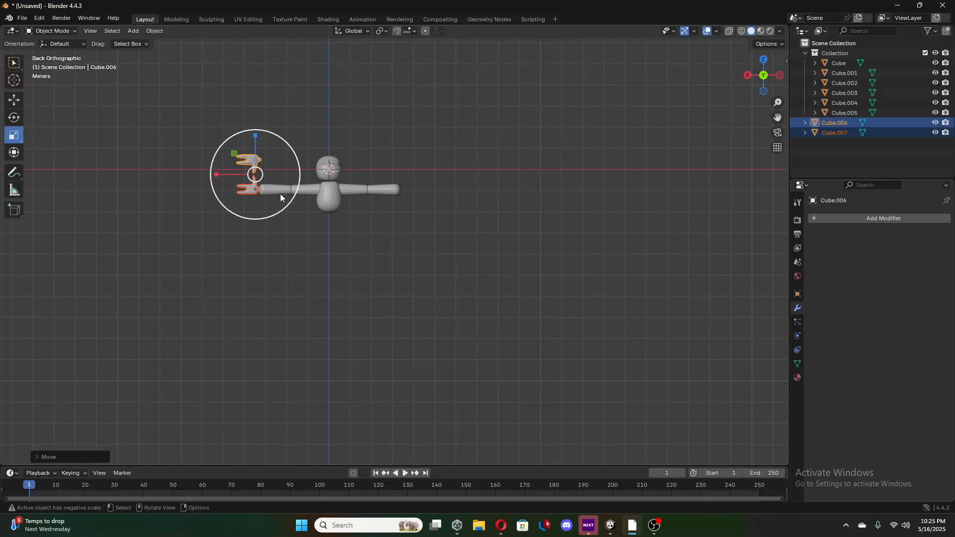
{"action": "left_click_drag", "start_coordinate": [281, 197], "coordinate": [252, 172]}
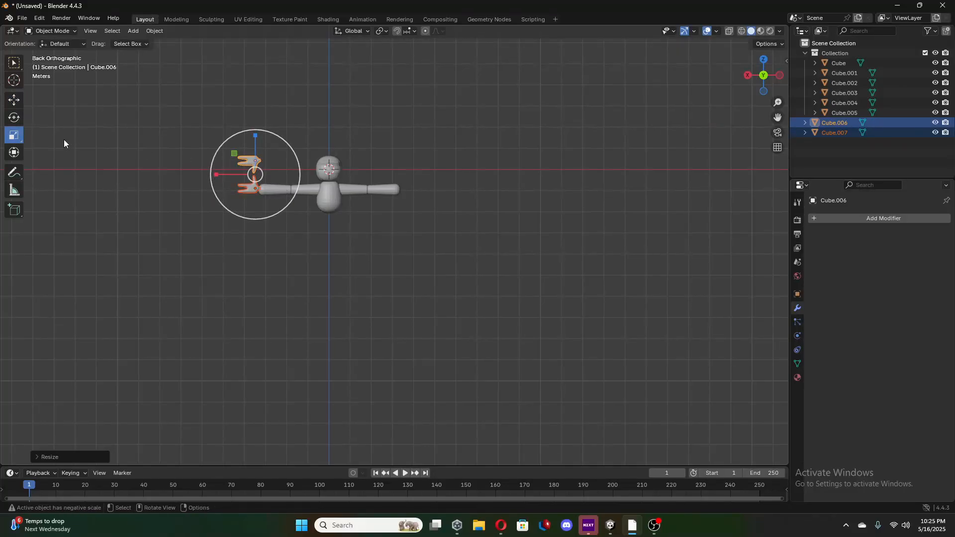
{"action": "left_click", "coordinate": [14, 100]}
{"action": "left_click_drag", "start_coordinate": [257, 139], "coordinate": [258, 140]}
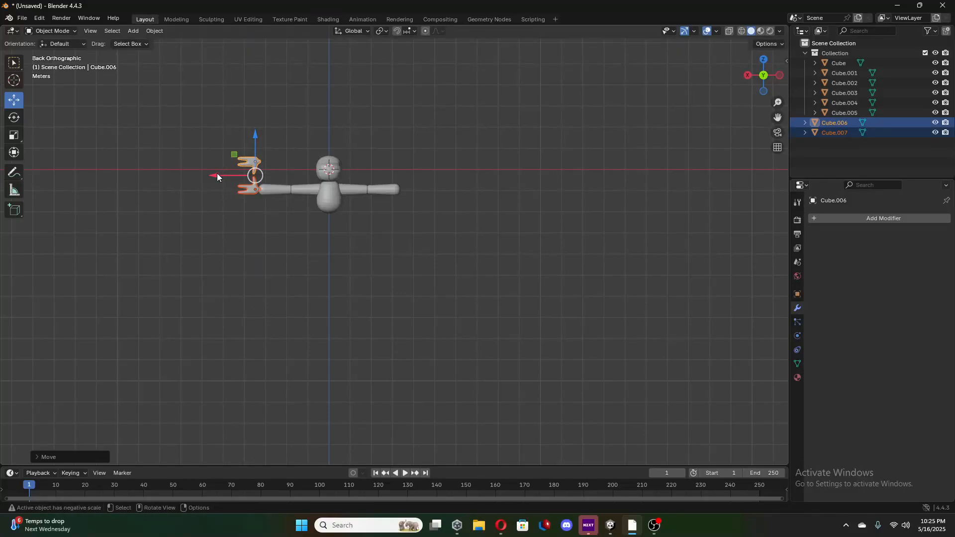
Move the upper hand along X beyond the opposite arm and rotate it half a turn around Y so its fingers point outward.
{"action": "left_click", "coordinate": [252, 163]}
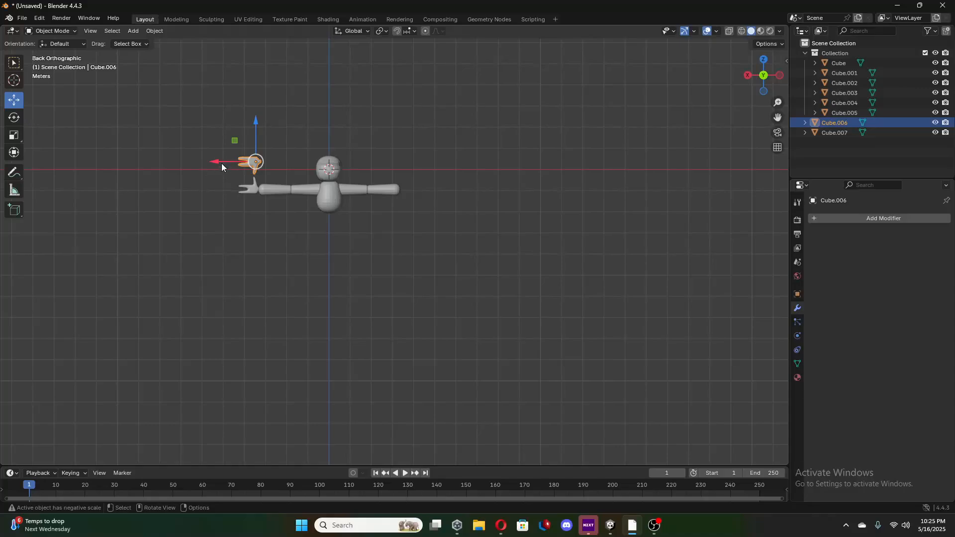
{"action": "left_click_drag", "start_coordinate": [222, 167], "coordinate": [378, 193]}
{"action": "left_click", "coordinate": [16, 122]}
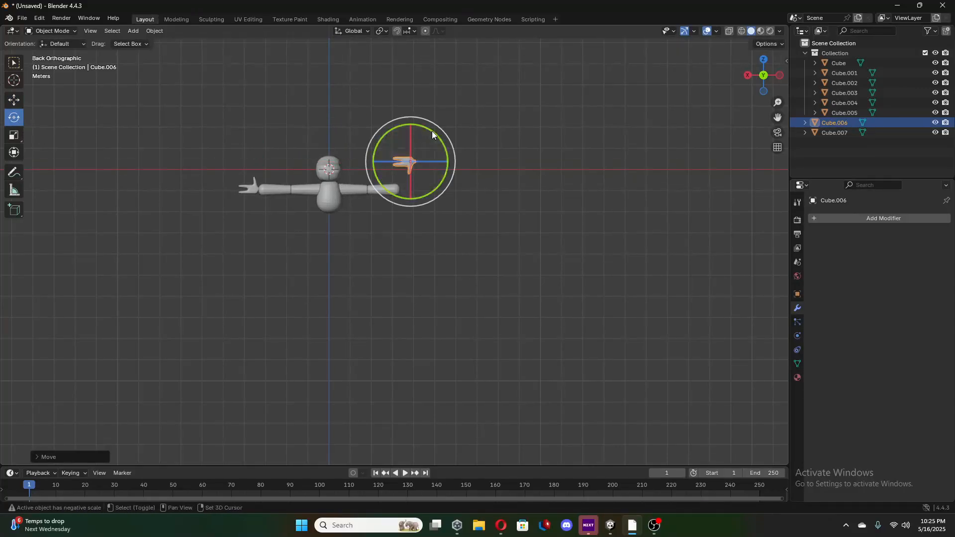
{"action": "left_click_drag", "start_coordinate": [431, 131], "coordinate": [456, 235]}
{"action": "key", "text": "ctrl+z"}
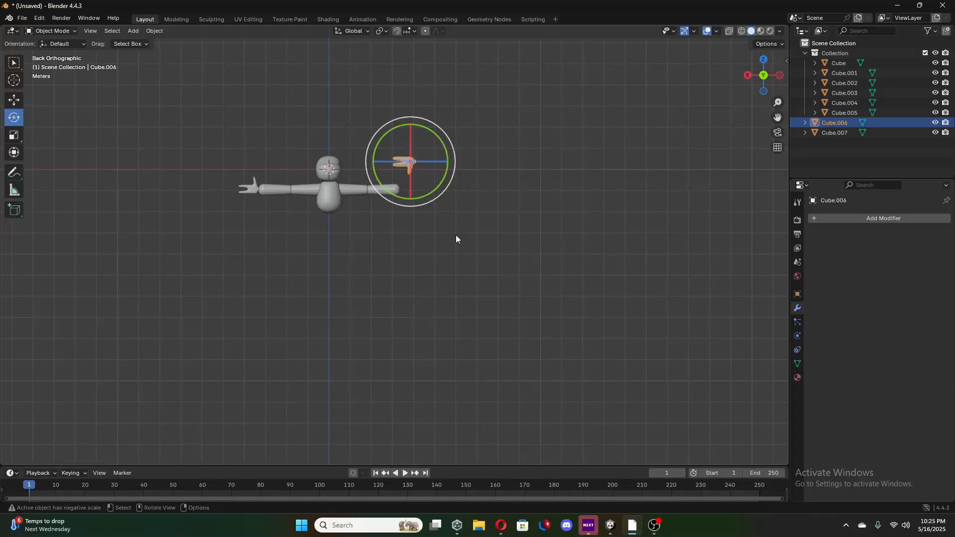
{"action": "left_click_drag", "start_coordinate": [447, 155], "coordinate": [313, 169]}
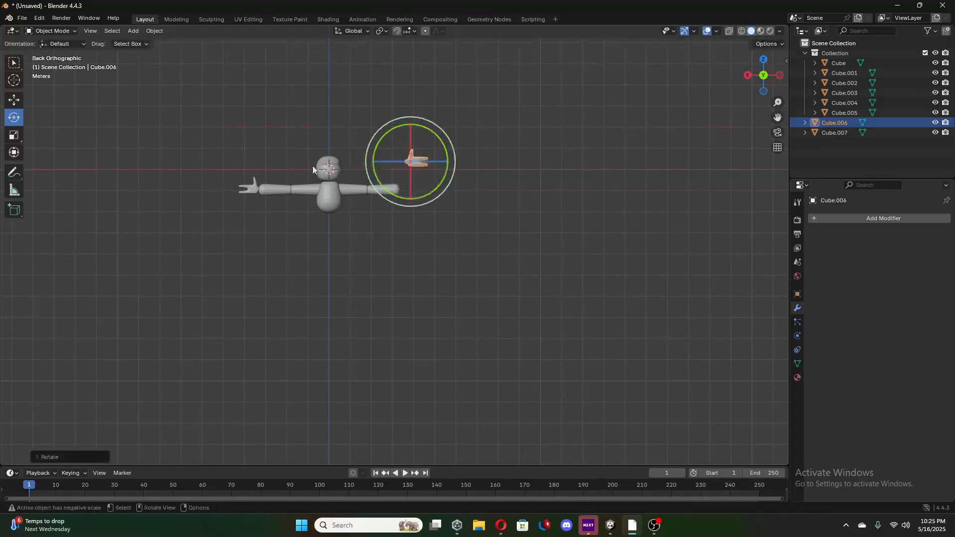
Move the rotated hand along Z and X until its wrist sits in the end of the negative X arm.
{"action": "left_click", "coordinate": [14, 99]}
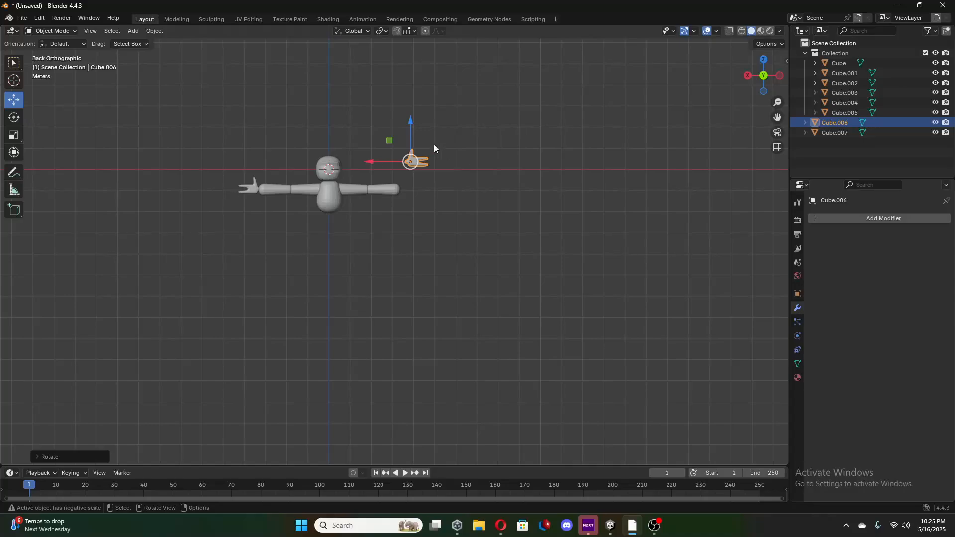
{"action": "left_click_drag", "start_coordinate": [409, 126], "coordinate": [409, 154]}
{"action": "left_click_drag", "start_coordinate": [370, 192], "coordinate": [362, 192]}
{"action": "scroll", "coordinate": [431, 187], "scroll_direction": "up", "scroll_amount": 5}
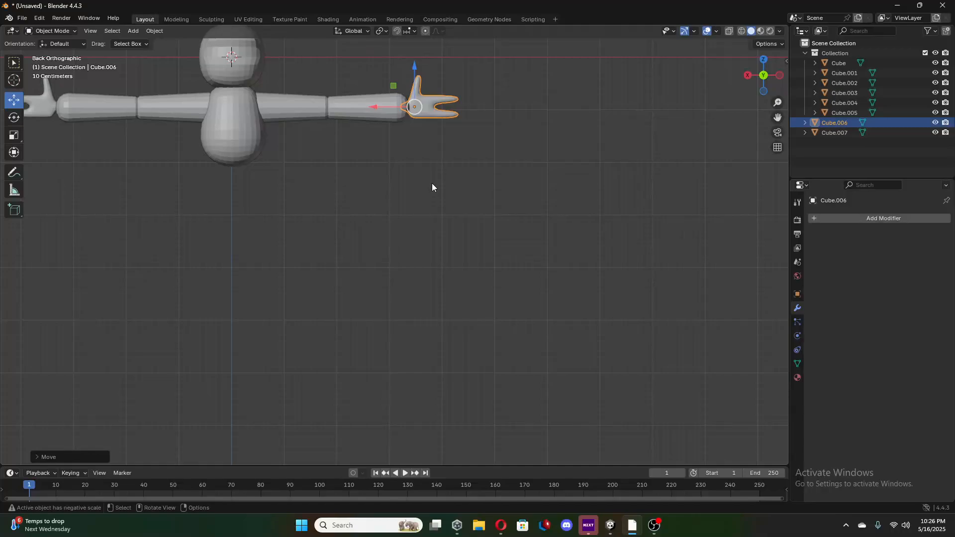
{"action": "scroll", "coordinate": [432, 181], "scroll_direction": "up", "scroll_amount": 7}
{"action": "middle_click_drag", "start_coordinate": [446, 137], "coordinate": [419, 292], "text": "shift"}
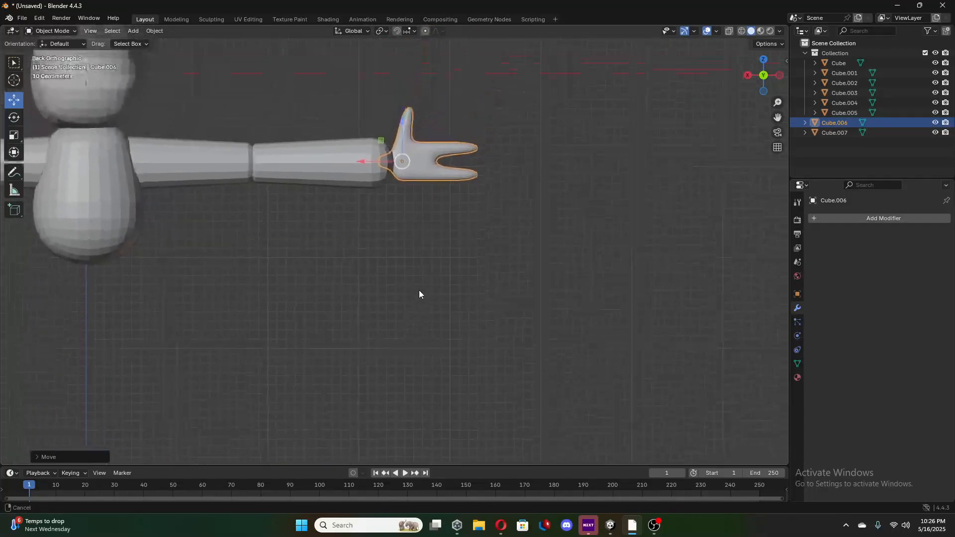
{"action": "left_click_drag", "start_coordinate": [363, 164], "coordinate": [386, 165]}
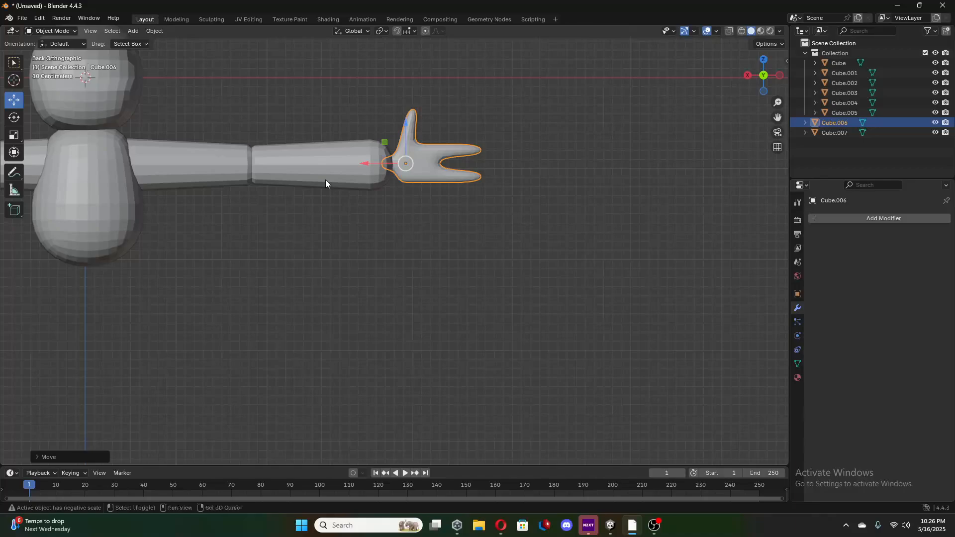
Select the hand on the positive X arm and shift it slightly outward along X.
{"action": "middle_click_drag", "start_coordinate": [426, 179], "coordinate": [745, 189], "text": "shift"}
{"action": "middle_click_drag", "start_coordinate": [317, 191], "coordinate": [570, 221], "text": "shift"}
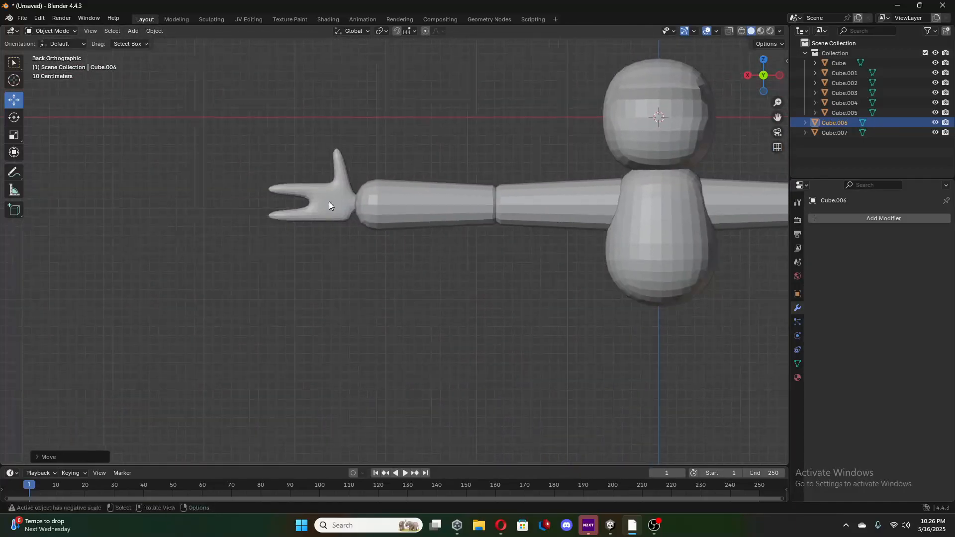
{"action": "left_click", "coordinate": [342, 178]}
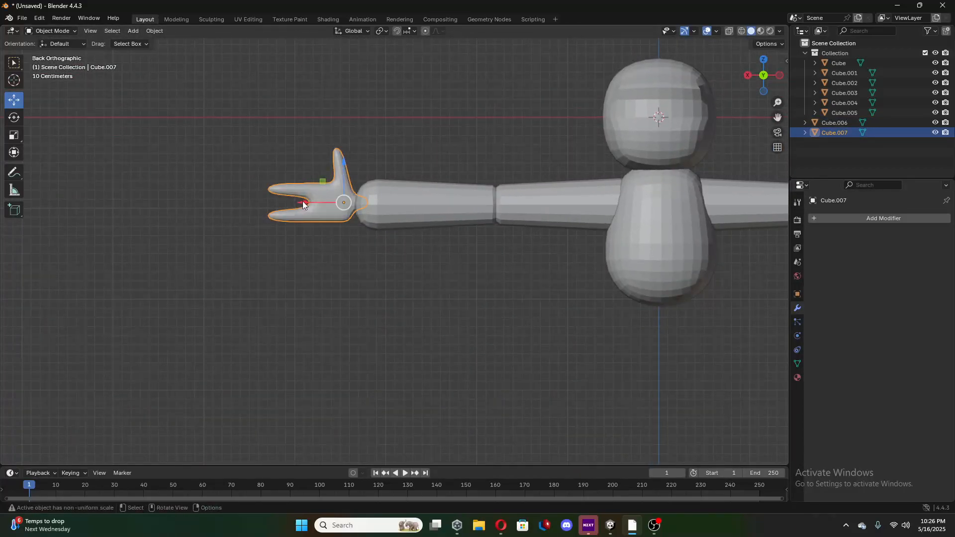
{"action": "left_click_drag", "start_coordinate": [304, 204], "coordinate": [301, 204]}
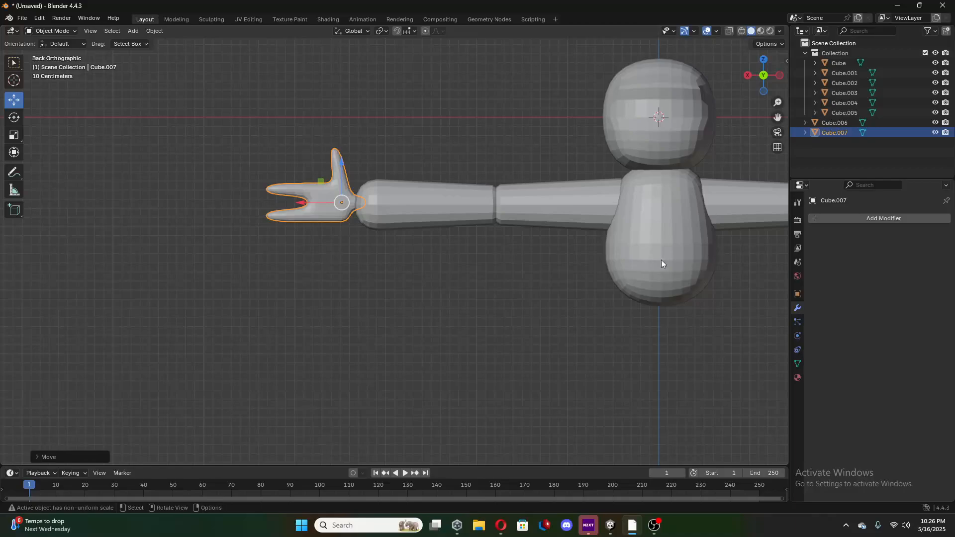
Apply Shade Smooth to the head, body, all arm segments and both hands together, and switch the viewport to Material Preview.
{"action": "middle_click_drag", "start_coordinate": [661, 259], "coordinate": [446, 257], "text": "shift"}
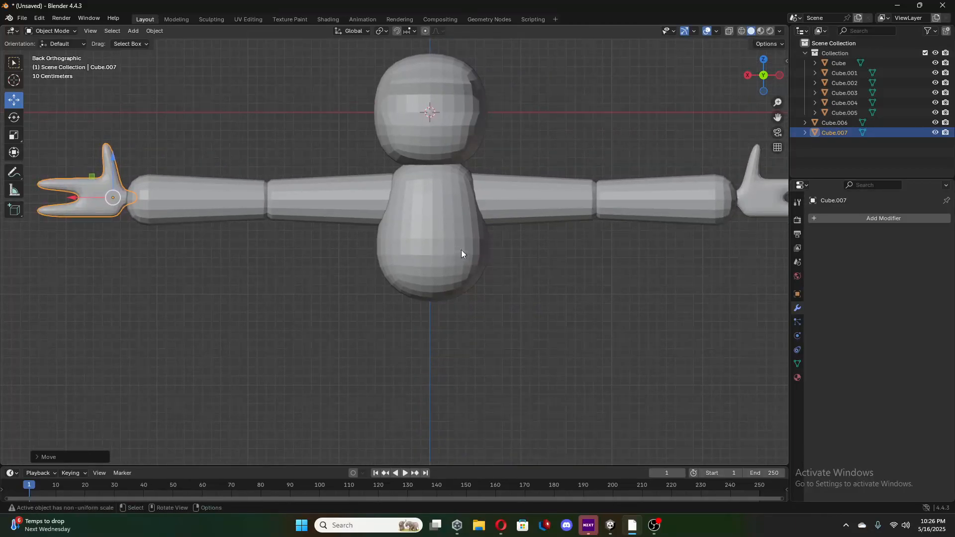
{"action": "scroll", "coordinate": [490, 246], "scroll_direction": "down", "scroll_amount": 3}
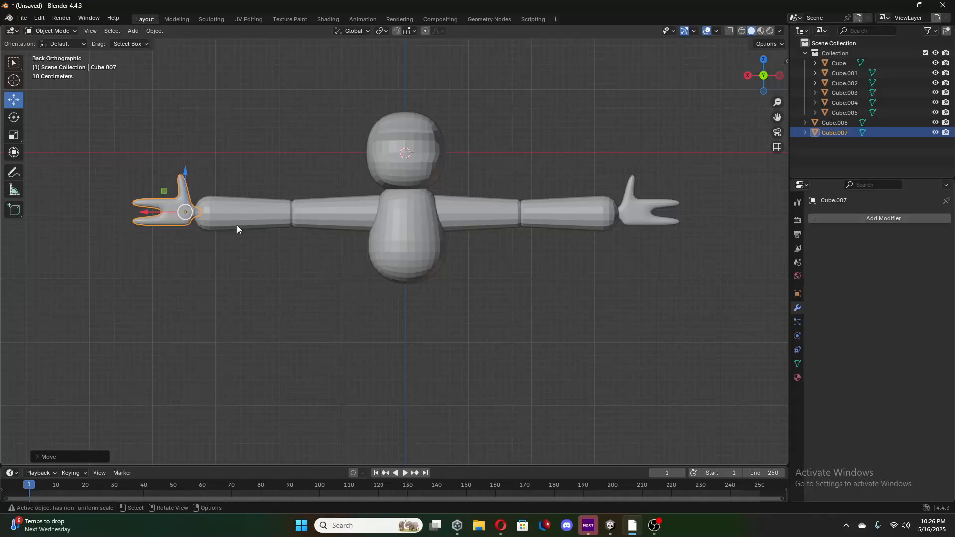
{"action": "left_click", "coordinate": [256, 219], "text": "shift"}
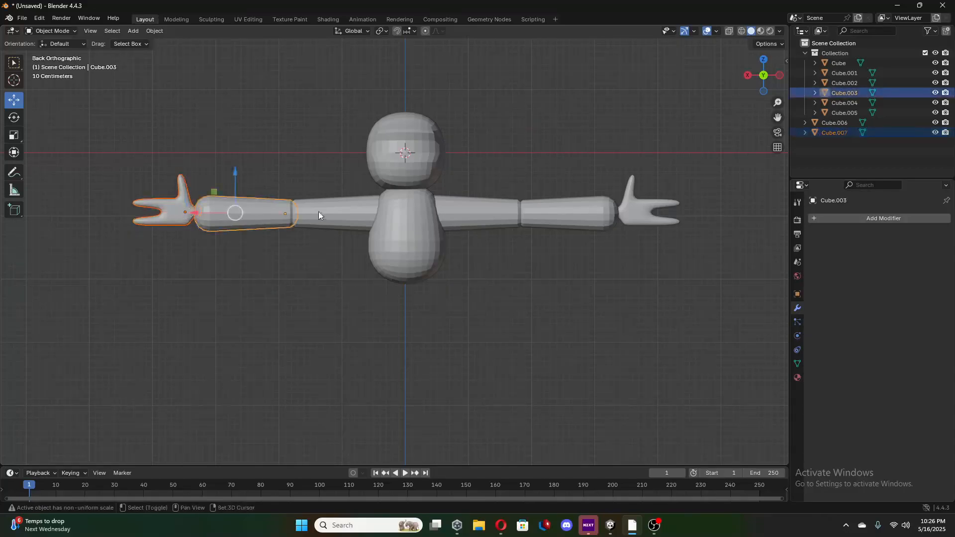
{"action": "left_click", "coordinate": [318, 211], "text": "shift"}
{"action": "left_click", "coordinate": [421, 174], "text": "shift"}
{"action": "left_click", "coordinate": [478, 215], "text": "shift"}
{"action": "left_click", "coordinate": [572, 215], "text": "shift"}
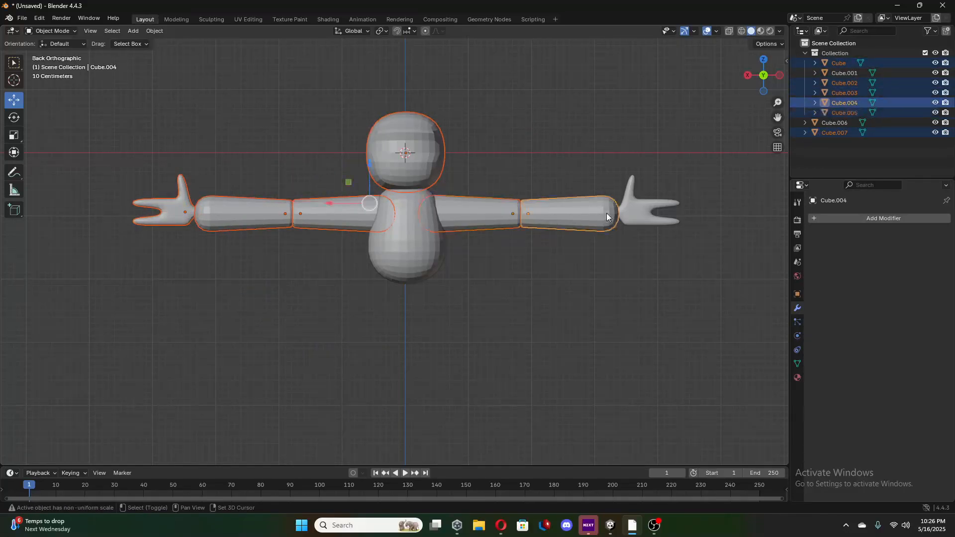
{"action": "left_click", "coordinate": [629, 213], "text": "shift"}
{"action": "left_click", "coordinate": [404, 251], "text": "shift"}
{"action": "right_click", "coordinate": [409, 249], "text": "shift"}
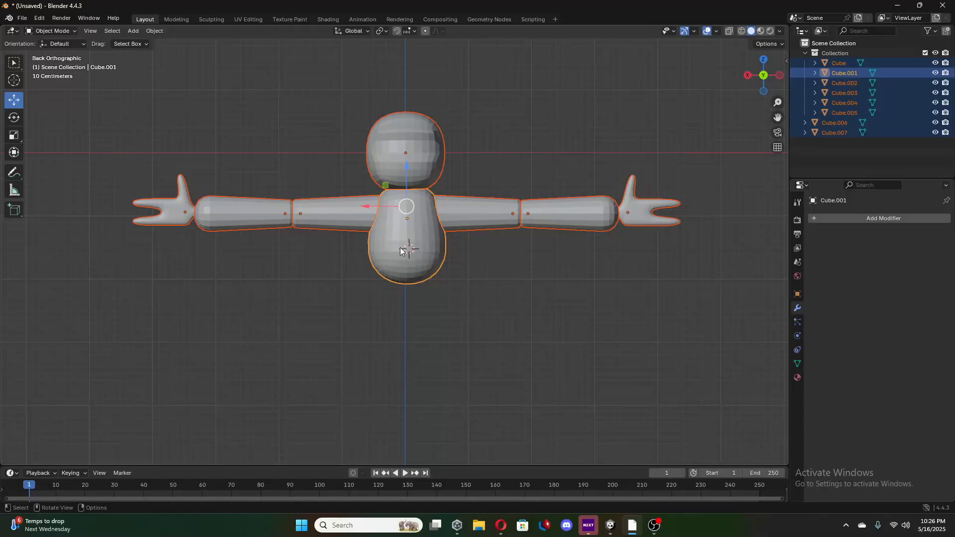
{"action": "right_click", "coordinate": [400, 250]}
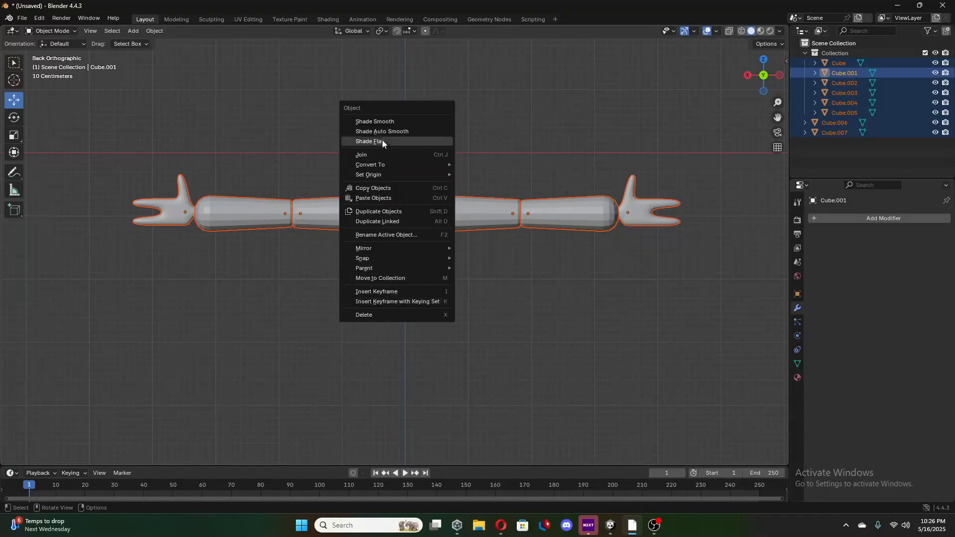
{"action": "left_click", "coordinate": [384, 122]}
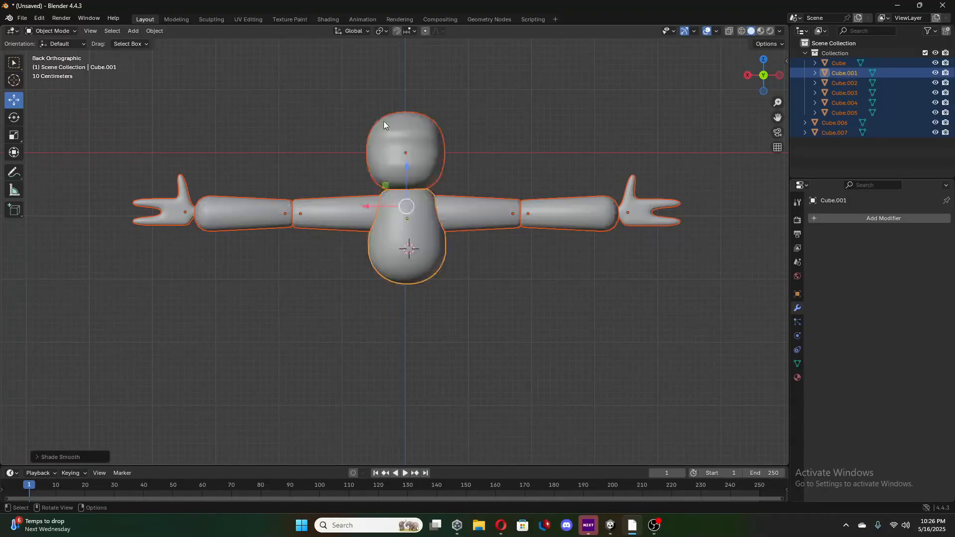
{"action": "left_click", "coordinate": [481, 150]}
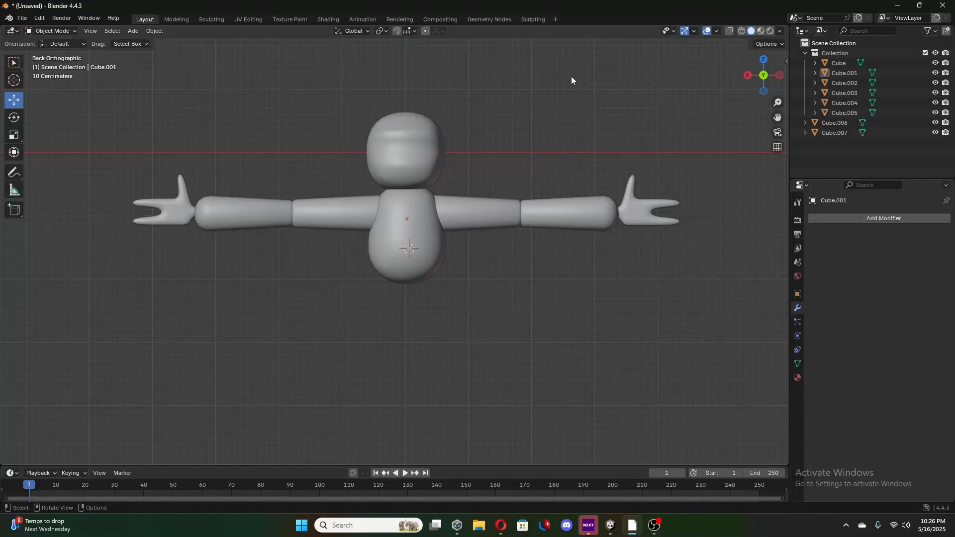
{"action": "left_click", "coordinate": [761, 32]}
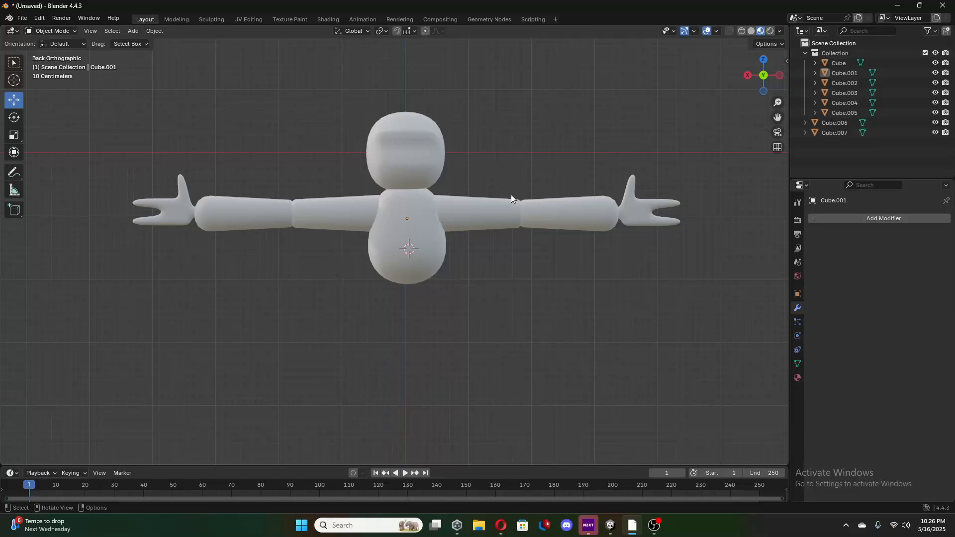
{"action": "left_click", "coordinate": [797, 378]}
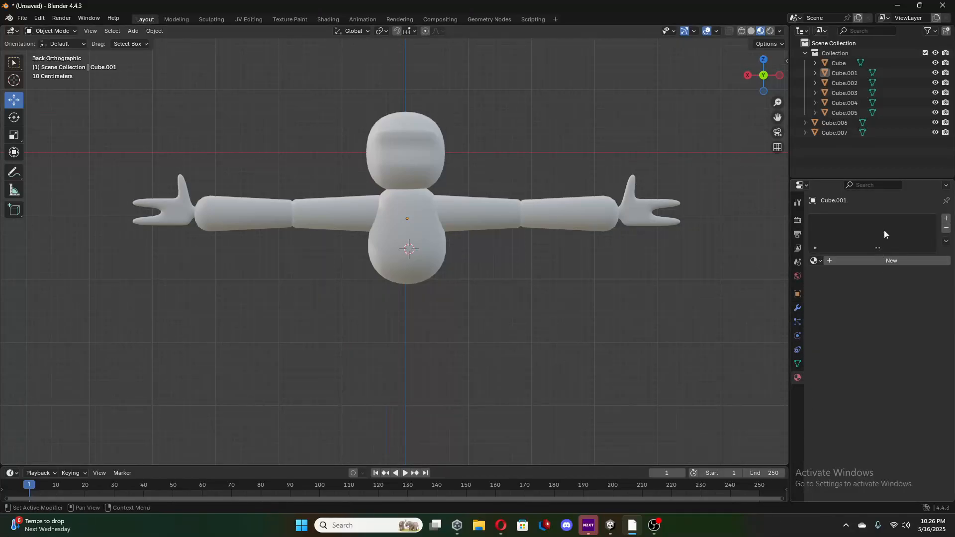
{"action": "left_click", "coordinate": [874, 261]}
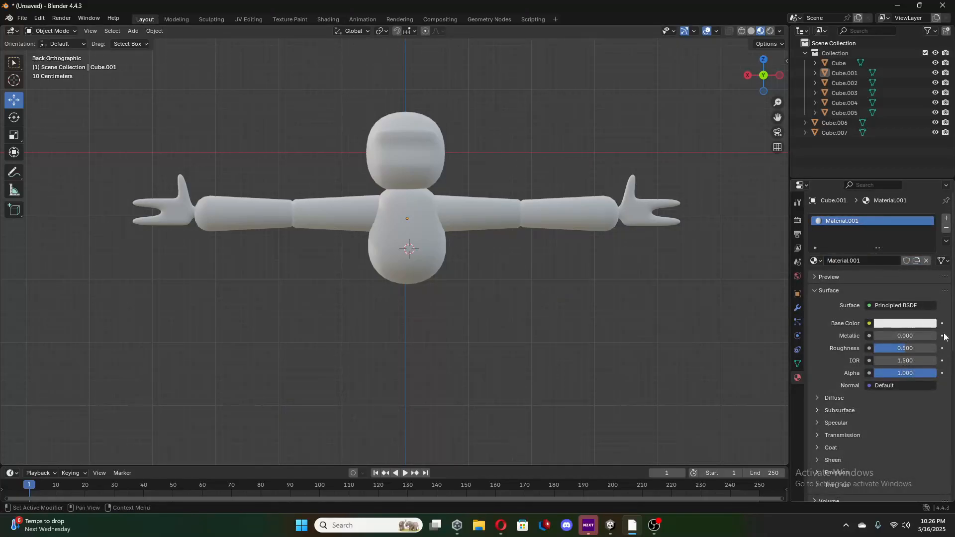
{"action": "left_click", "coordinate": [870, 324]}
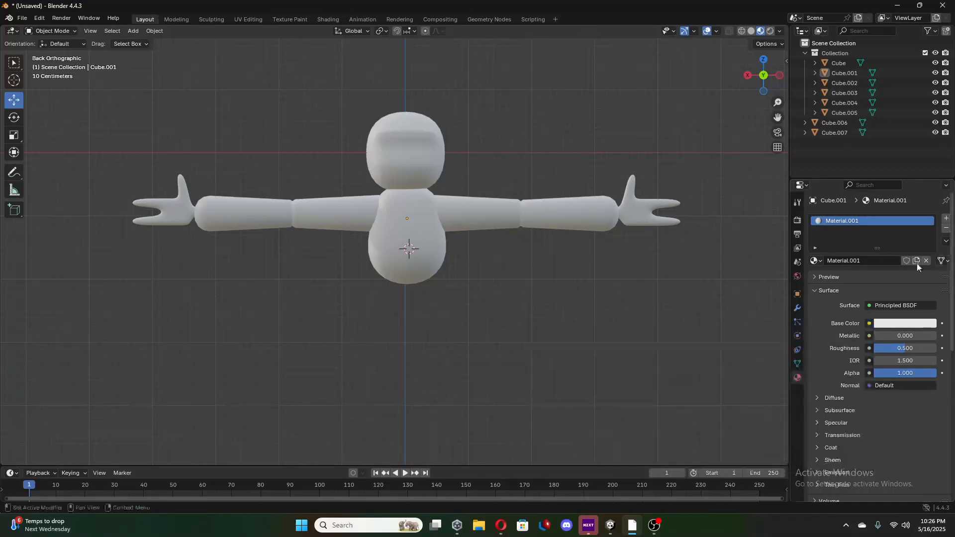
{"action": "left_click", "coordinate": [946, 228]}
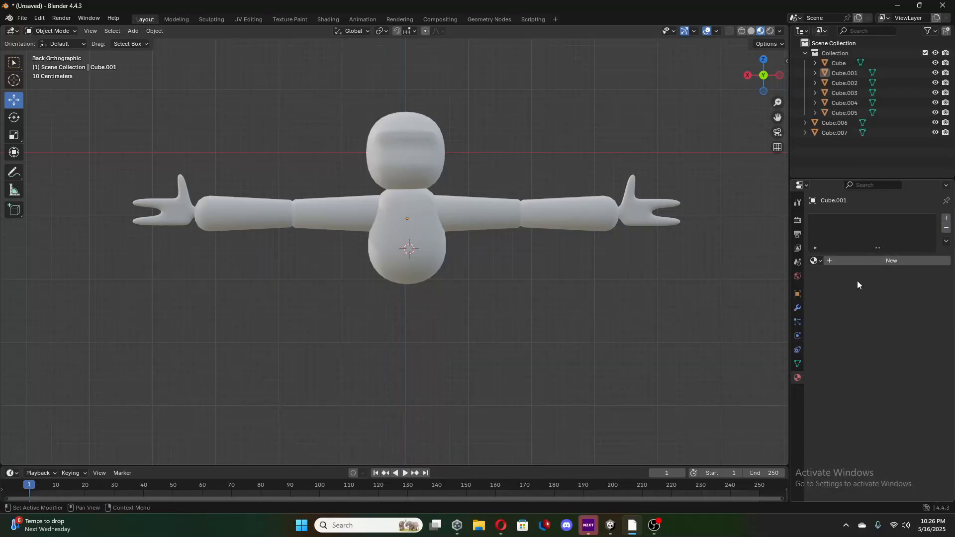
Create a new material on the body and set its Base Color to an Image Texture.
{"action": "left_click", "coordinate": [891, 261]}
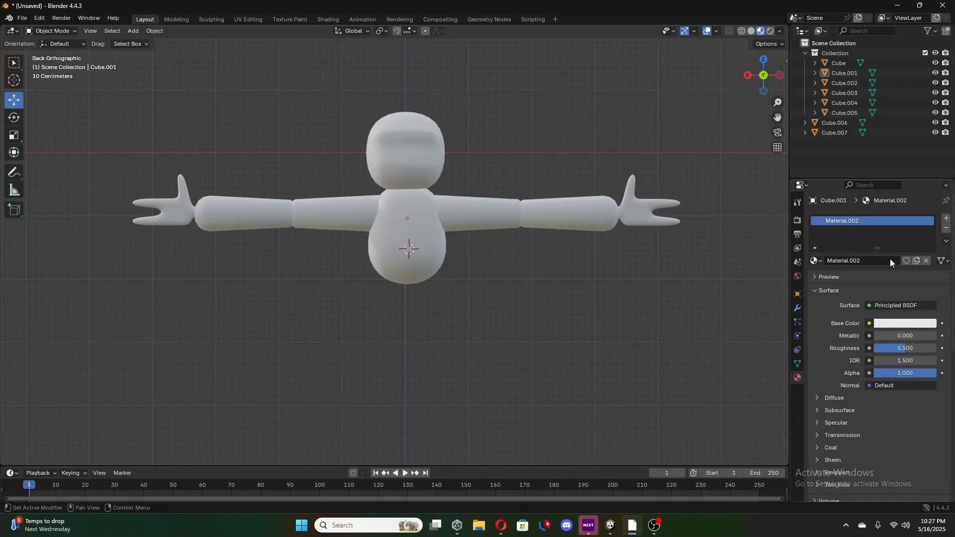
{"action": "left_click", "coordinate": [869, 324]}
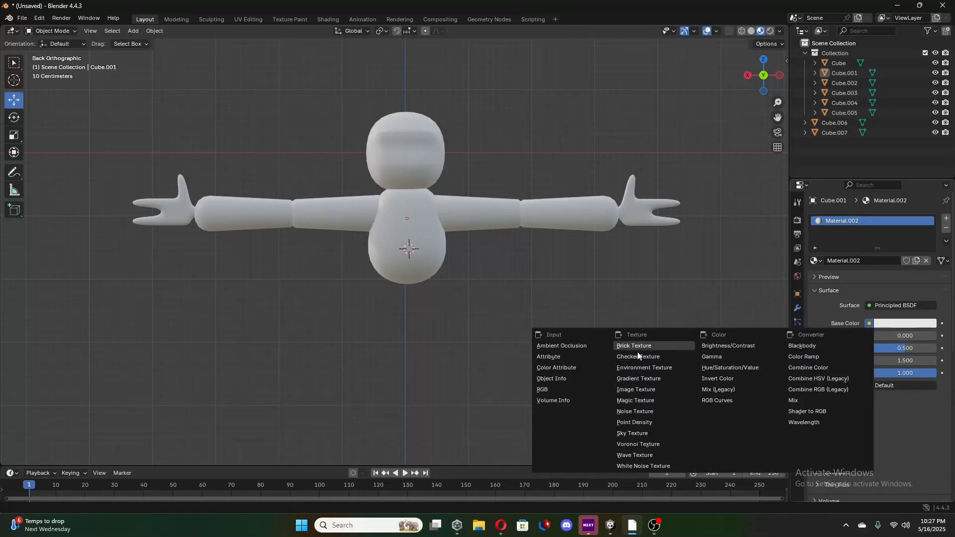
{"action": "left_click", "coordinate": [635, 390]}
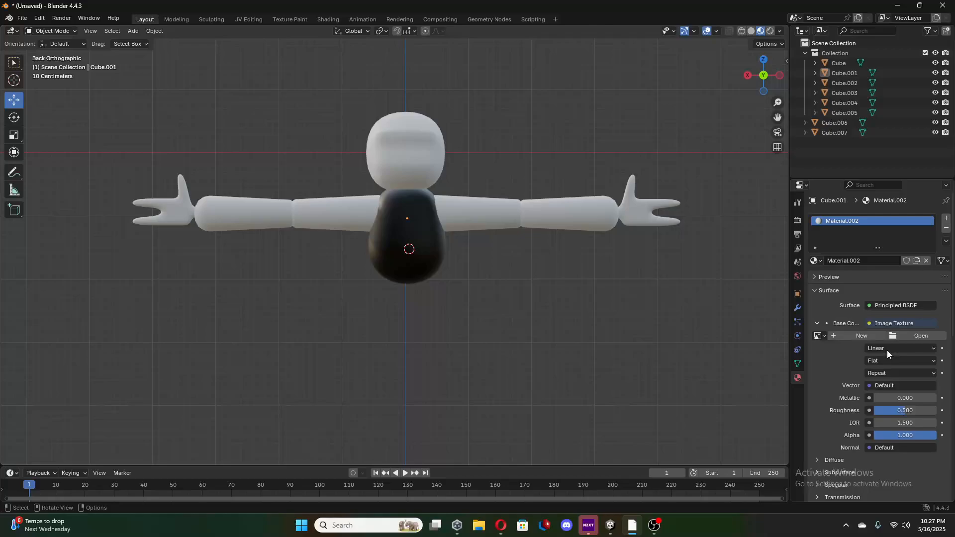
Load pleassssse.jpg from the Downloads folder as the image for the body material's Base Color.
{"action": "left_click", "coordinate": [919, 338]}
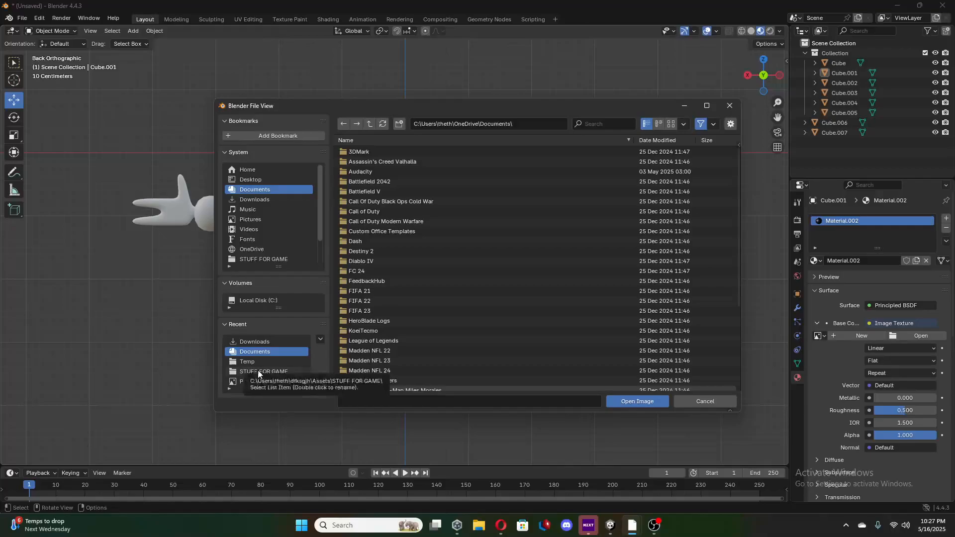
{"action": "left_click", "coordinate": [255, 340]}
{"action": "scroll", "coordinate": [437, 309], "scroll_direction": "down", "scroll_amount": 8}
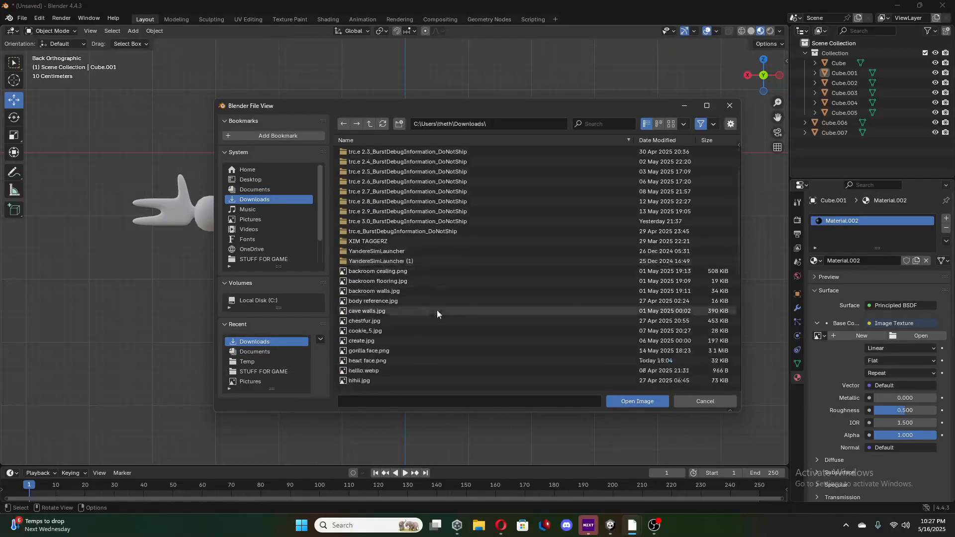
{"action": "scroll", "coordinate": [439, 320], "scroll_direction": "down", "scroll_amount": 1}
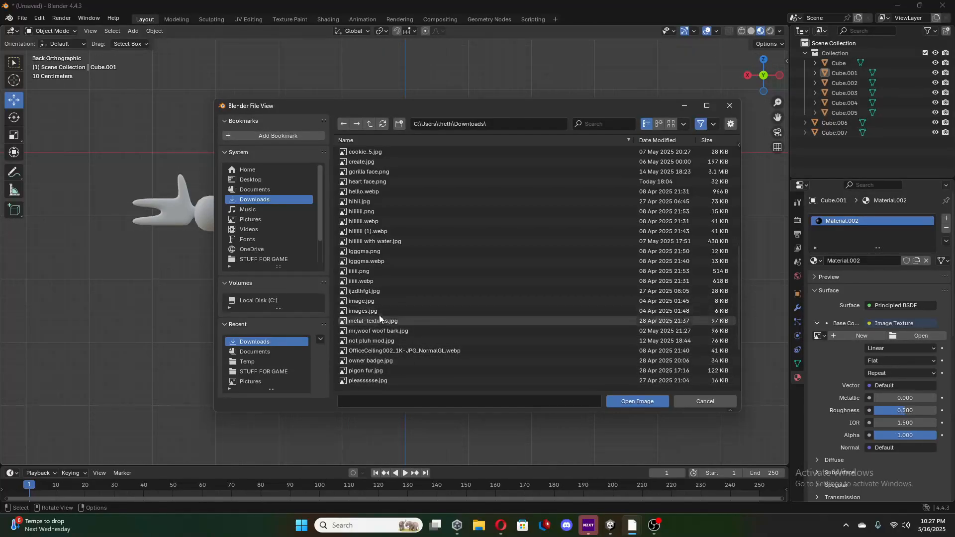
{"action": "left_click", "coordinate": [378, 381]}
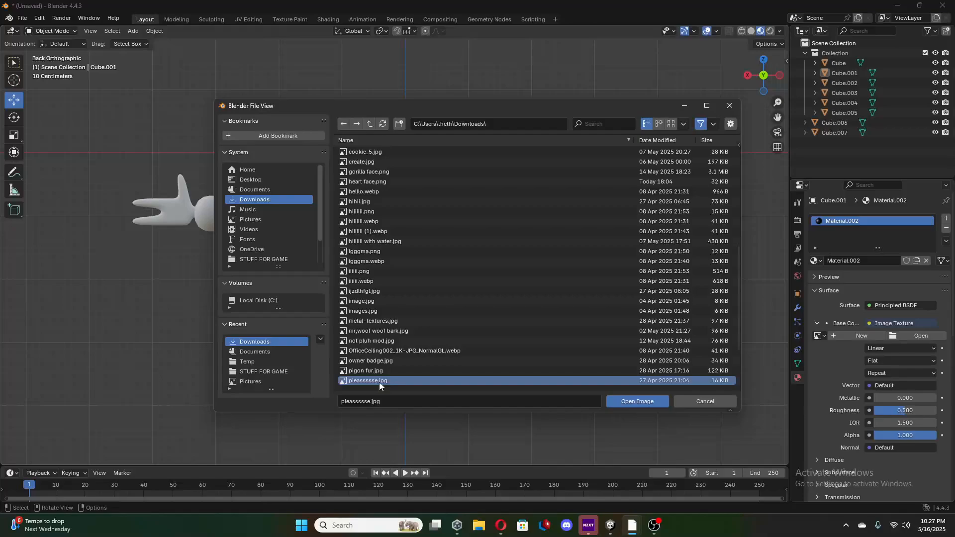
{"action": "left_click", "coordinate": [629, 403]}
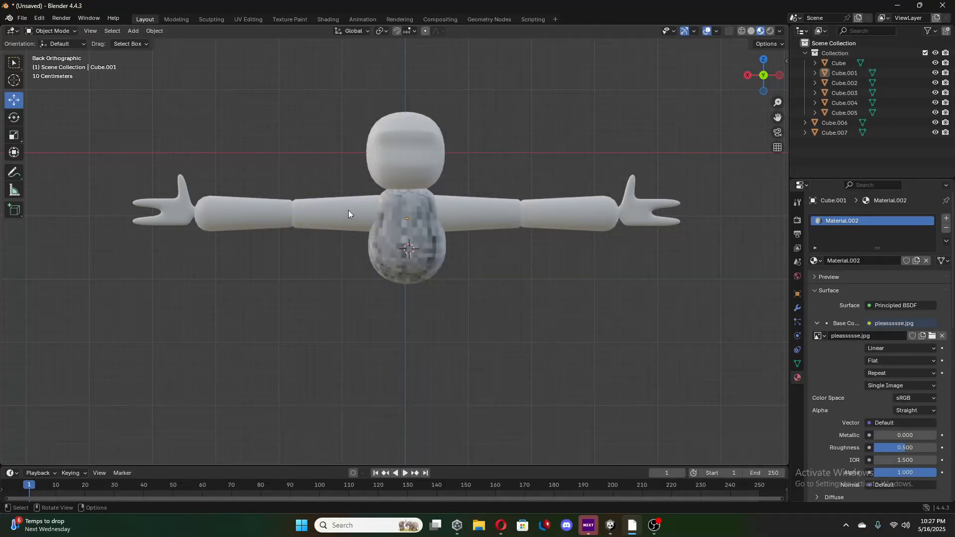
Try Material.001 on the upper arm on the negative X side and select the body to check its material.
{"action": "left_click", "coordinate": [487, 217]}
{"action": "left_click", "coordinate": [816, 261]}
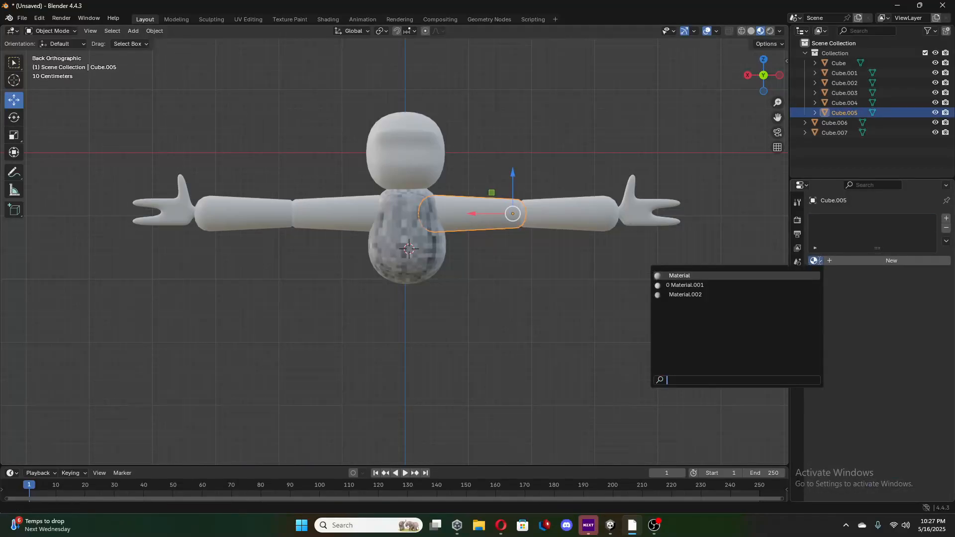
{"action": "left_click", "coordinate": [703, 285]}
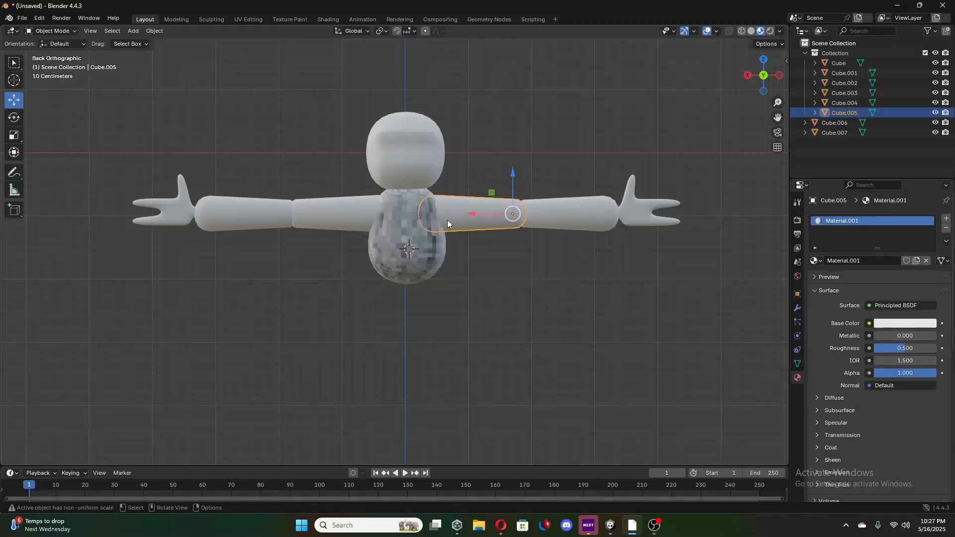
{"action": "left_click", "coordinate": [816, 261]}
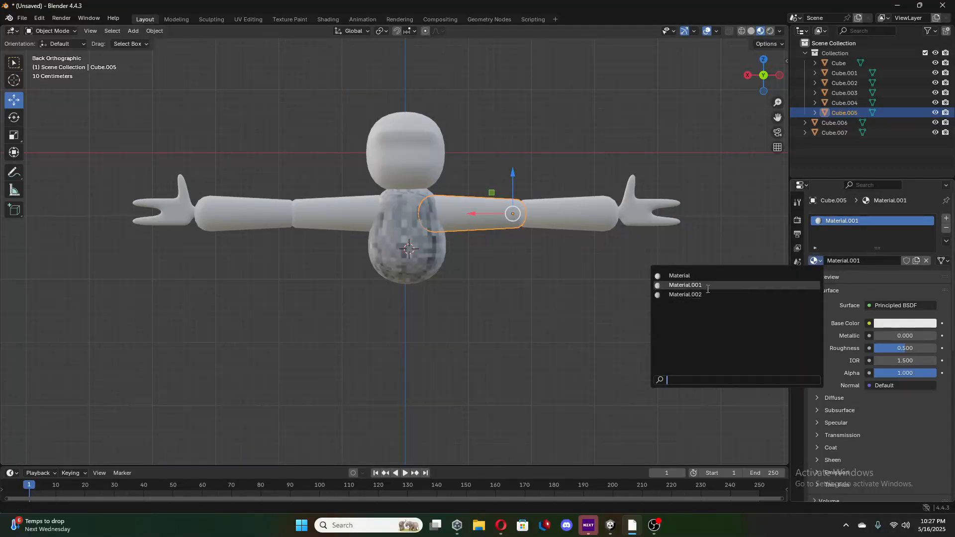
{"action": "left_click", "coordinate": [419, 231]}
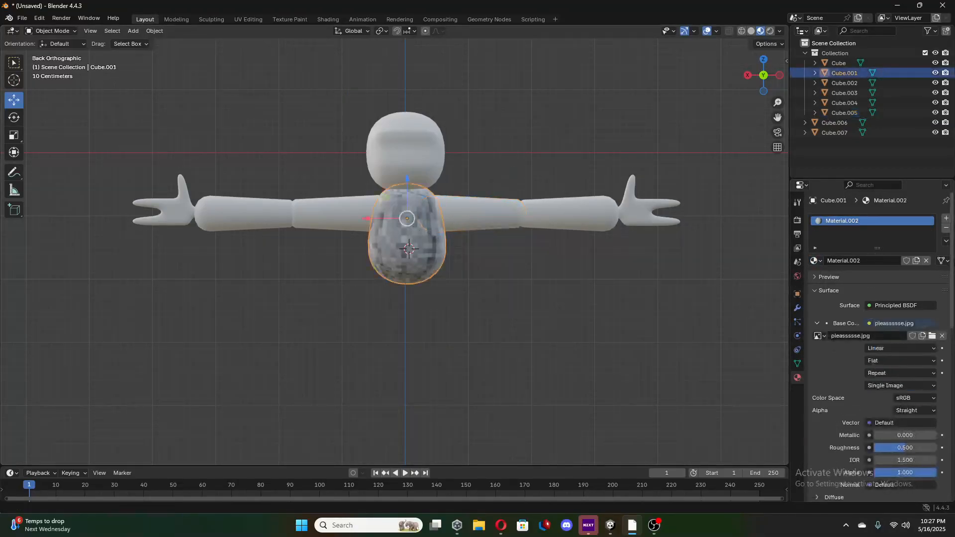
Assign the existing Material.002 to the upper arm, forearm and hand on the negative X side.
{"action": "left_click", "coordinate": [481, 225]}
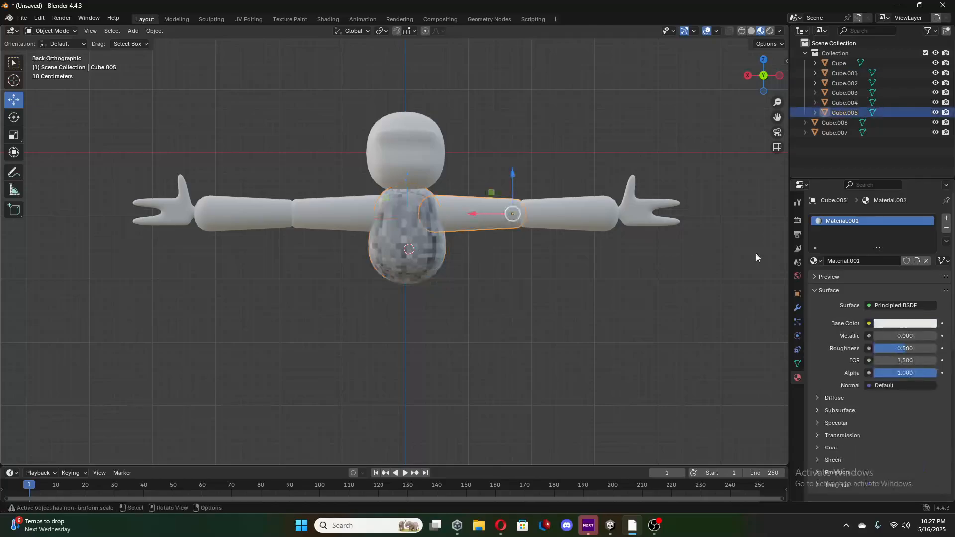
{"action": "left_click", "coordinate": [816, 261]}
{"action": "left_click", "coordinate": [714, 295]}
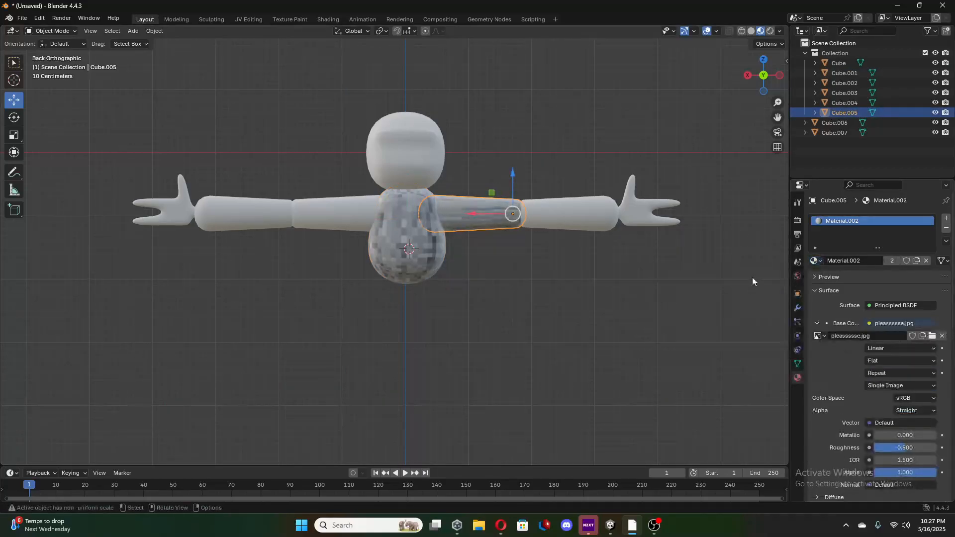
{"action": "left_click", "coordinate": [589, 196]}
{"action": "left_click", "coordinate": [816, 260]}
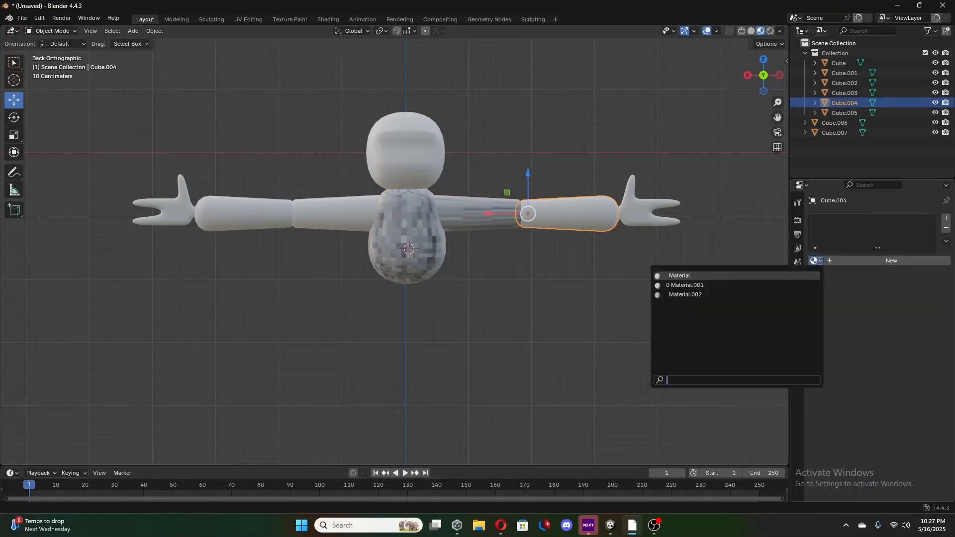
{"action": "left_click", "coordinate": [735, 294]}
{"action": "left_click", "coordinate": [654, 219]}
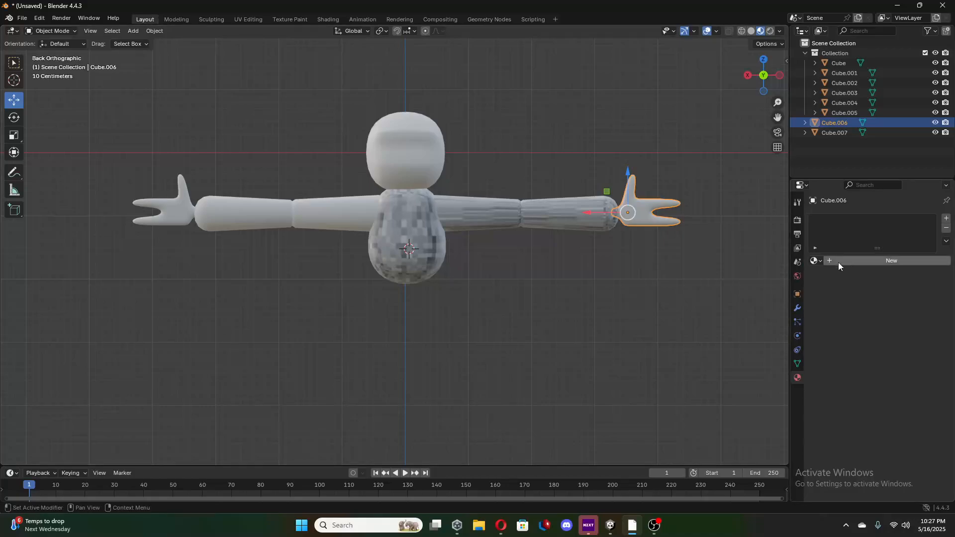
{"action": "left_click", "coordinate": [816, 260]}
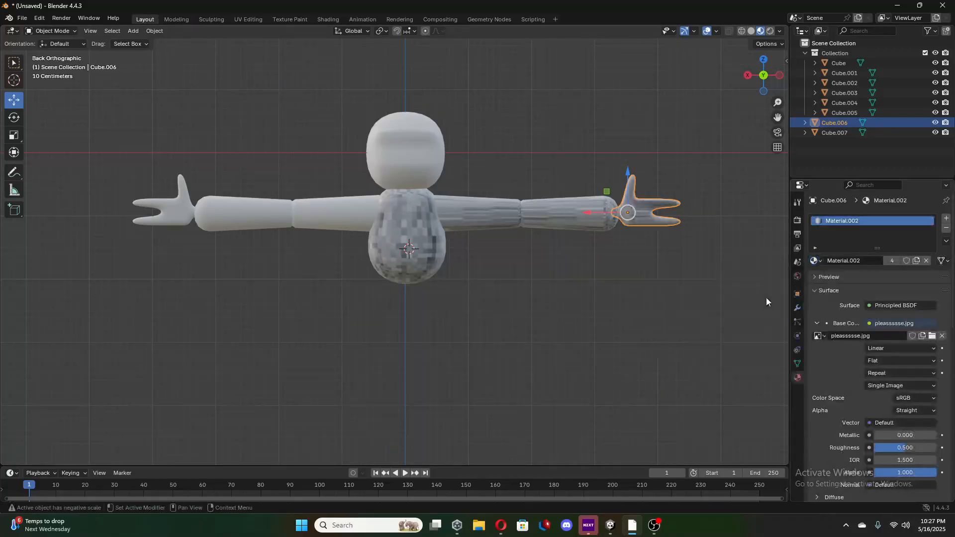
{"action": "left_click", "coordinate": [765, 294]}
Assign the existing Material.002 to the upper arm, forearm and hand on the positive X side.
{"action": "left_click", "coordinate": [308, 220]}
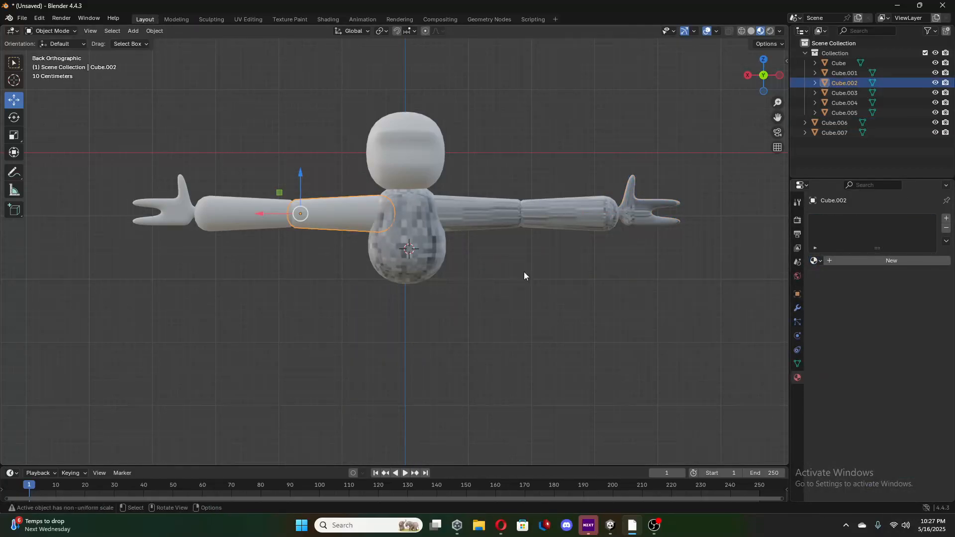
{"action": "left_click", "coordinate": [816, 261]}
{"action": "left_click", "coordinate": [716, 295]}
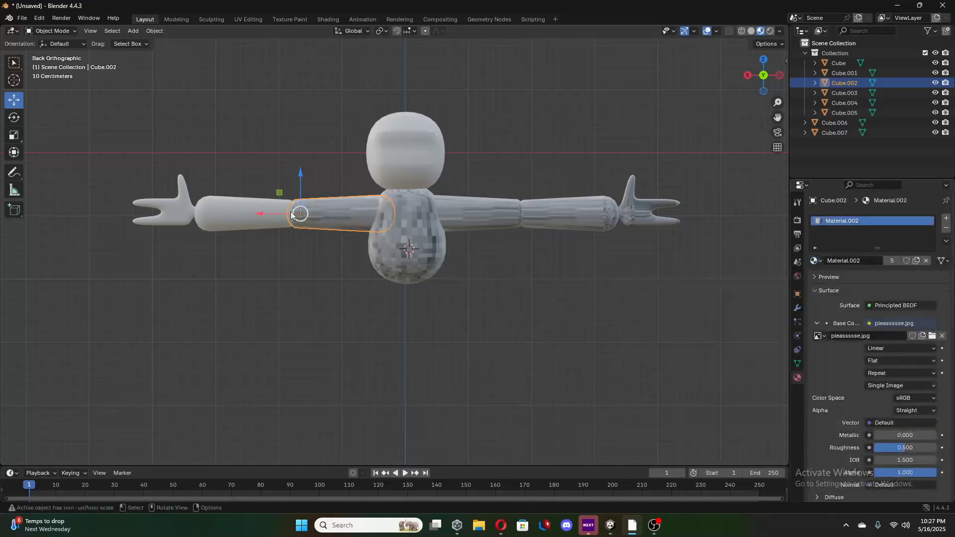
{"action": "left_click", "coordinate": [244, 215]}
{"action": "left_click", "coordinate": [816, 261]}
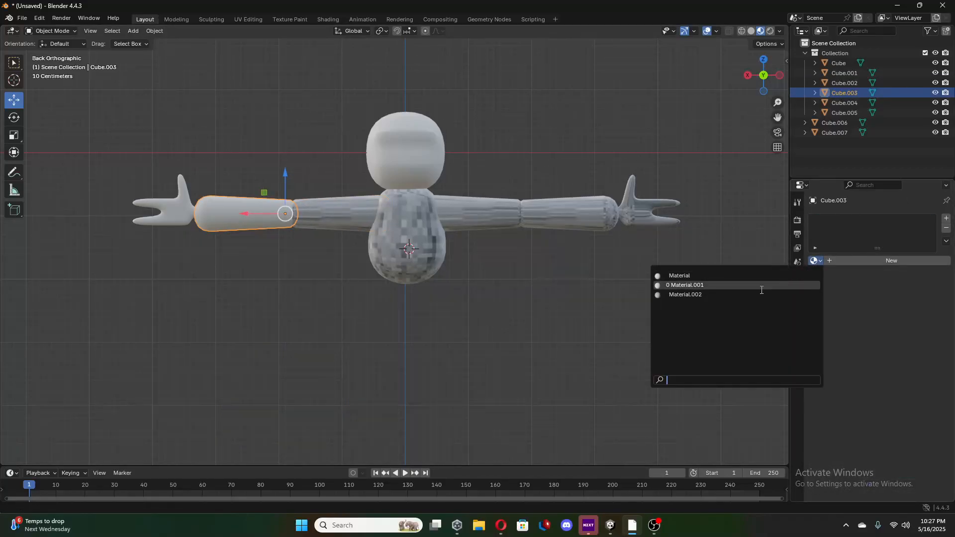
{"action": "left_click", "coordinate": [720, 294]}
{"action": "left_click", "coordinate": [196, 219]}
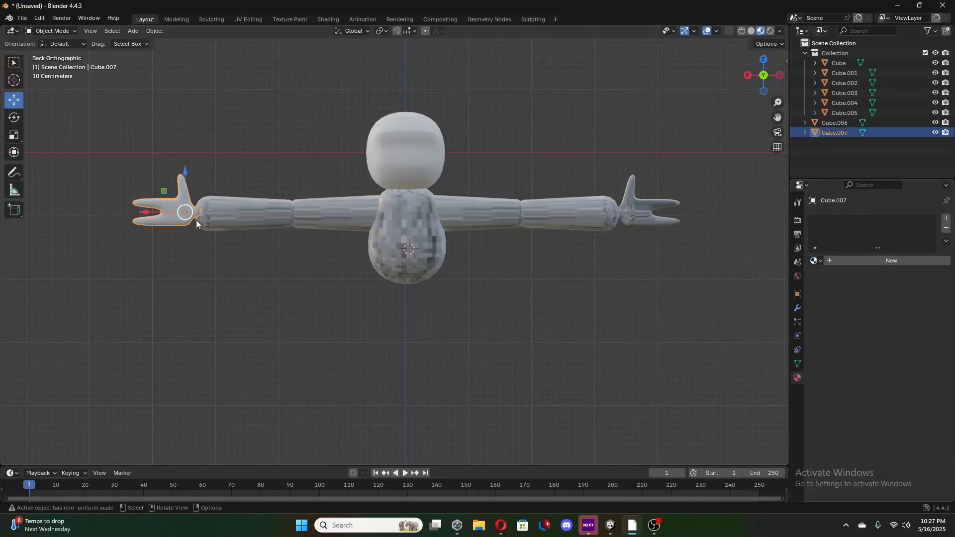
{"action": "left_click", "coordinate": [816, 261]}
{"action": "left_click", "coordinate": [721, 294]}
Assign the existing Material.002 to the head.
{"action": "left_click", "coordinate": [420, 163]}
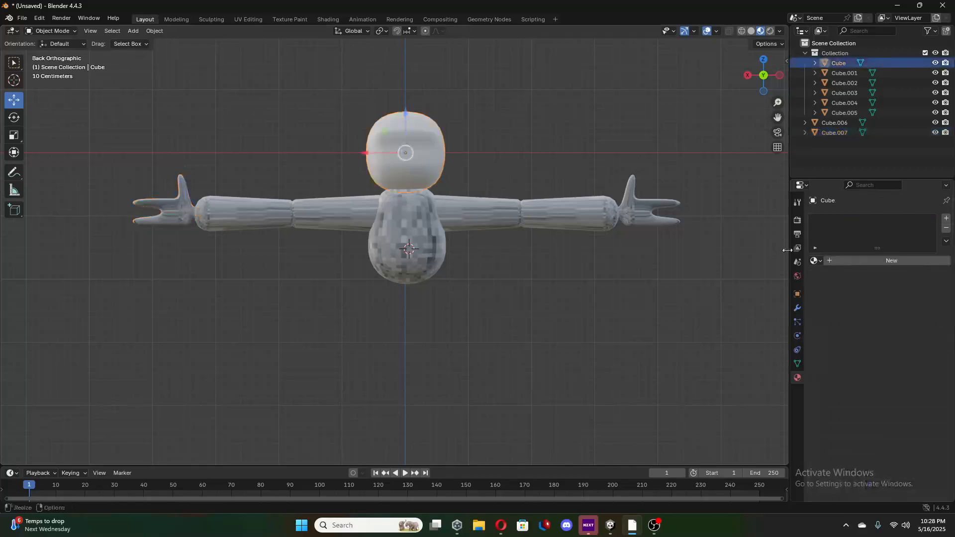
{"action": "left_click", "coordinate": [816, 260]}
{"action": "left_click", "coordinate": [720, 294]}
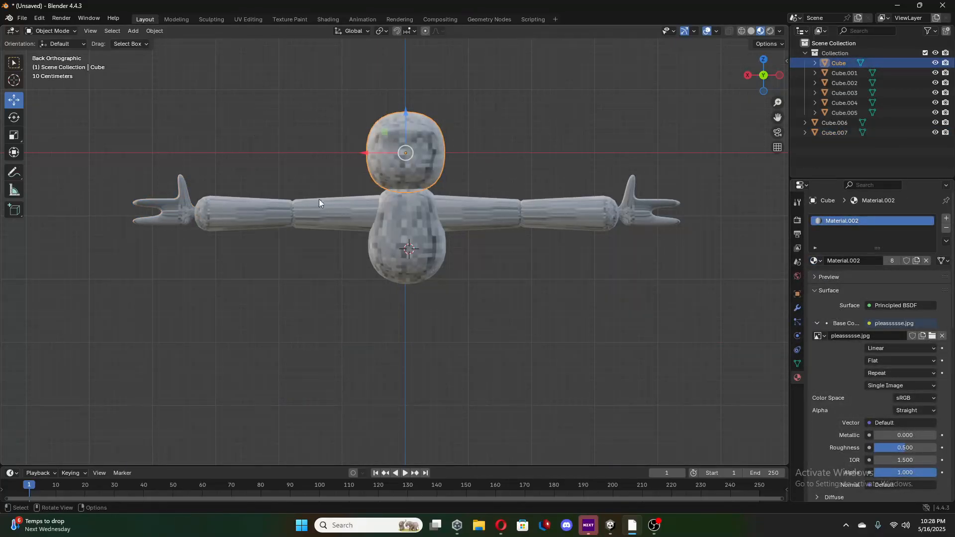
Select the upper arm on the negative X side and open it in the UV Editing workspace.
{"action": "left_click", "coordinate": [174, 212]}
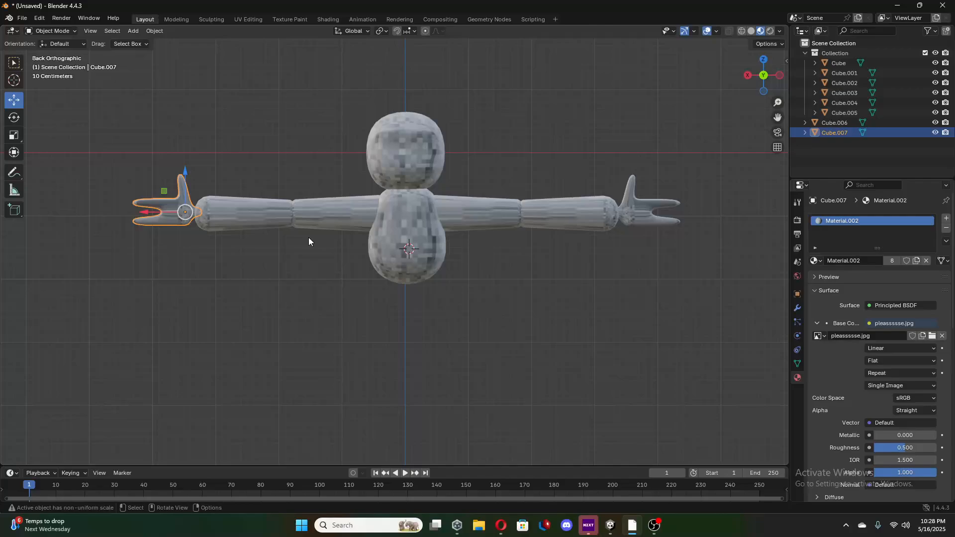
{"action": "left_click", "coordinate": [641, 215]}
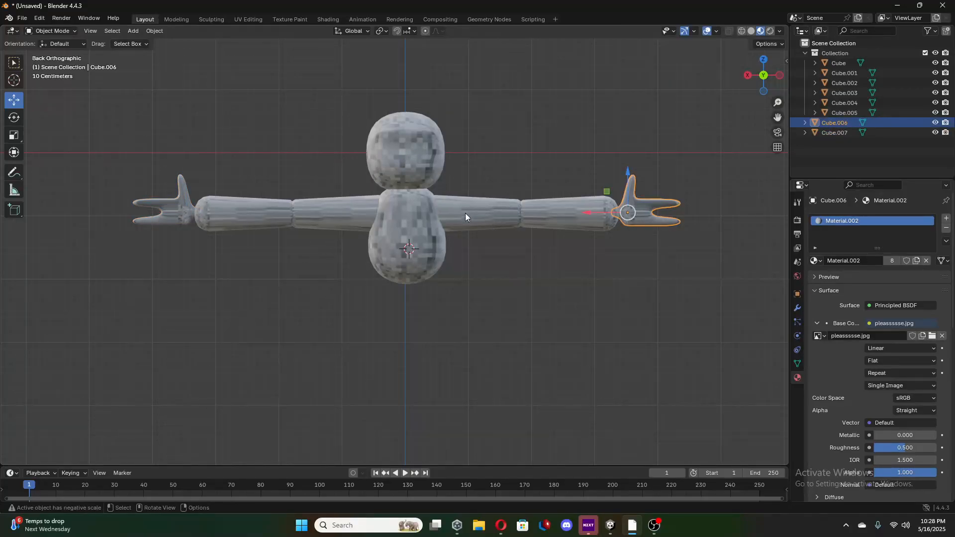
{"action": "left_click", "coordinate": [483, 218]}
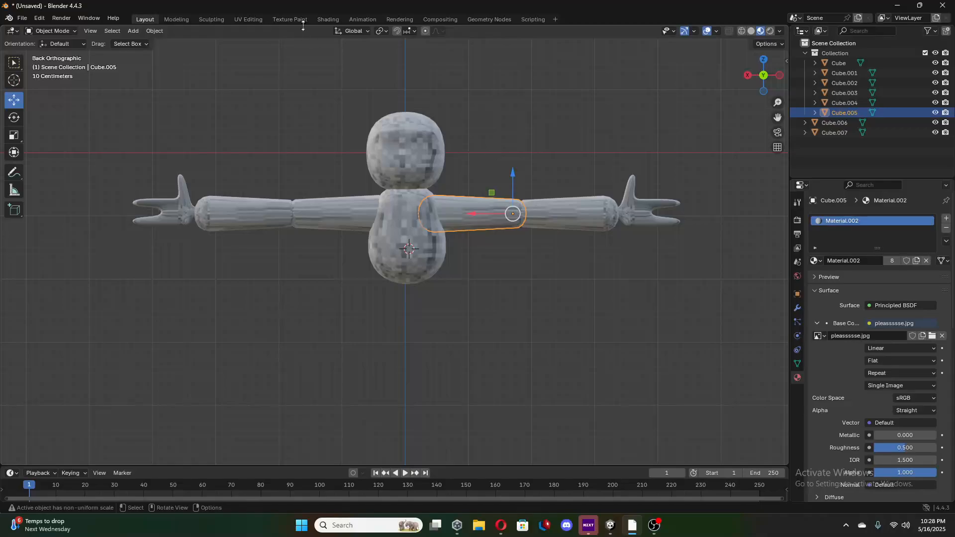
{"action": "left_click", "coordinate": [252, 19]}
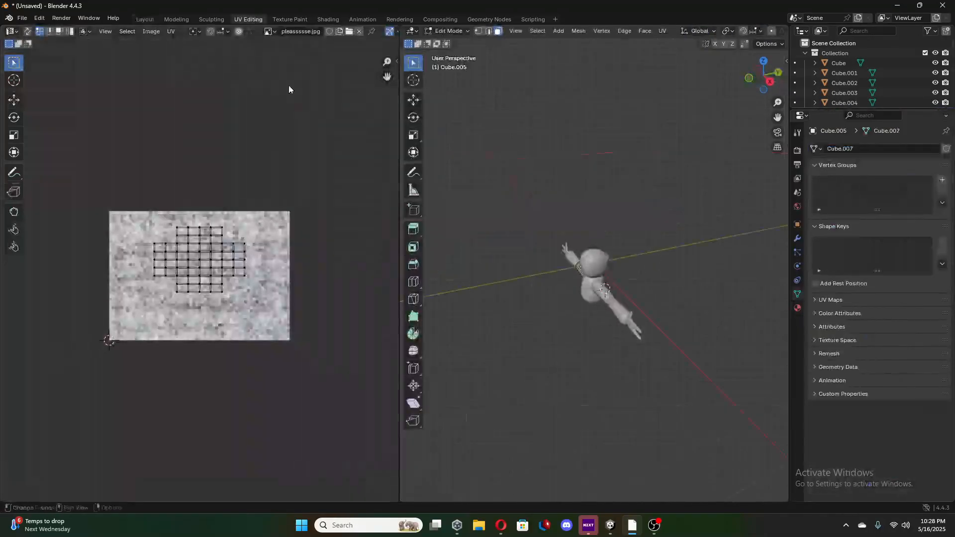
{"action": "middle_click_drag", "start_coordinate": [527, 309], "coordinate": [540, 332]}
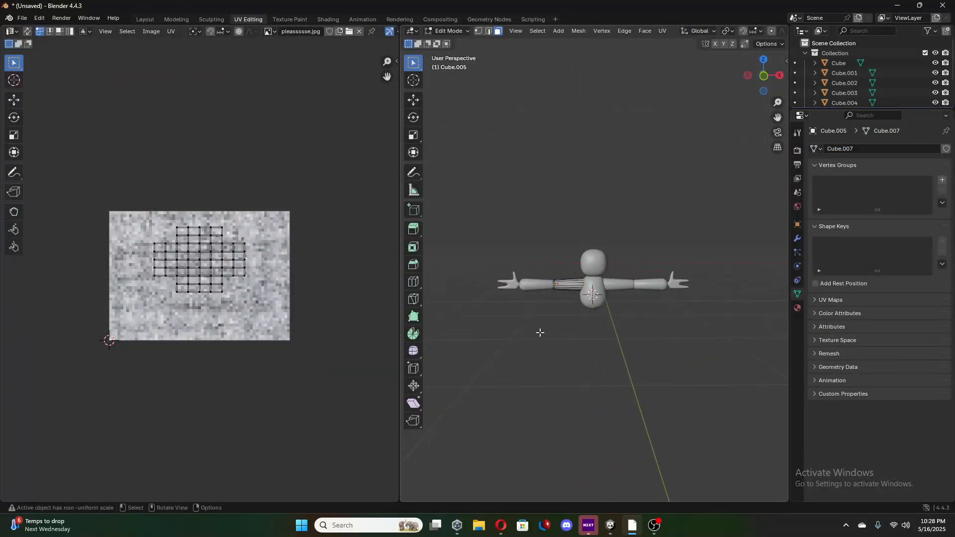
{"action": "left_click", "coordinate": [145, 20]}
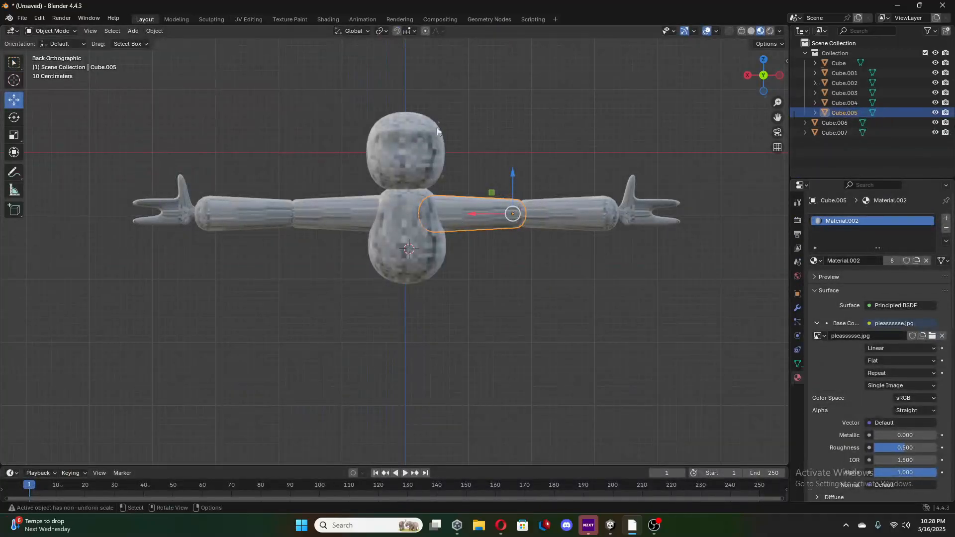
{"action": "left_click", "coordinate": [250, 19]}
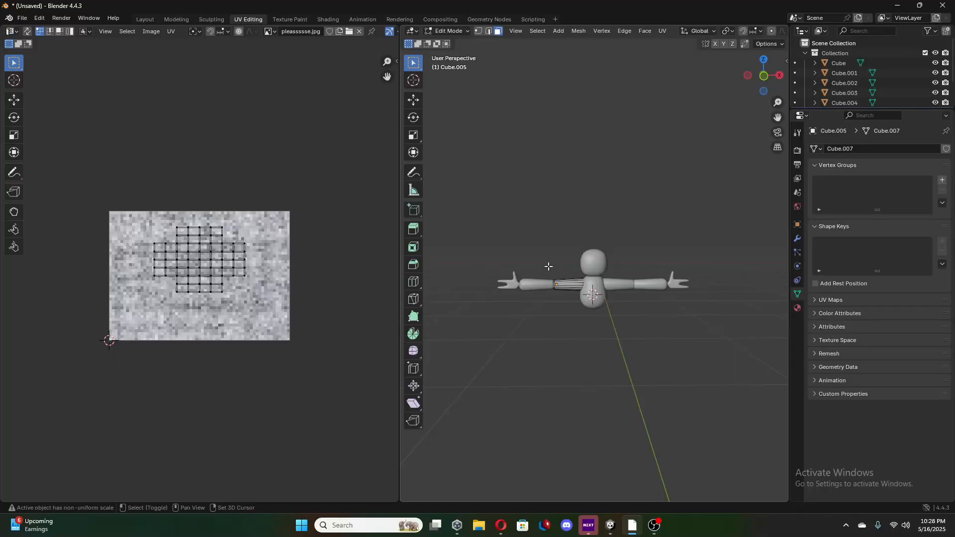
Select all faces around the negative X upper arm in the 3D view so its full UV layout is available.
{"action": "mouse_move", "coordinate": [505, 219]}
{"action": "right_mouse_down", "text": "ctrl"}
{"action": "mouse_move", "coordinate": [506, 246]}
{"action": "mouse_move", "coordinate": [628, 220]}
{"action": "right_mouse_up", "text": "ctrl"}
{"action": "middle_click_drag", "start_coordinate": [536, 340], "coordinate": [620, 323]}
{"action": "left_click_drag", "start_coordinate": [555, 150], "coordinate": [638, 365], "text": "shift"}
{"action": "middle_click_drag", "start_coordinate": [550, 317], "coordinate": [690, 294]}
{"action": "left_click_drag", "start_coordinate": [498, 252], "coordinate": [755, 340], "text": "shift"}
{"action": "mouse_move", "coordinate": [554, 311]}
{"action": "middle_mouse_down"}
{"action": "mouse_move", "coordinate": [667, 320]}
{"action": "mouse_move", "coordinate": [618, 305]}
{"action": "mouse_move", "coordinate": [678, 327]}
{"action": "mouse_move", "coordinate": [618, 207]}
{"action": "mouse_move", "coordinate": [490, 221]}
{"action": "mouse_move", "coordinate": [492, 270]}
{"action": "mouse_move", "coordinate": [530, 305]}
{"action": "mouse_move", "coordinate": [685, 341]}
{"action": "mouse_move", "coordinate": [627, 324]}
{"action": "mouse_move", "coordinate": [746, 315]}
{"action": "middle_mouse_up"}
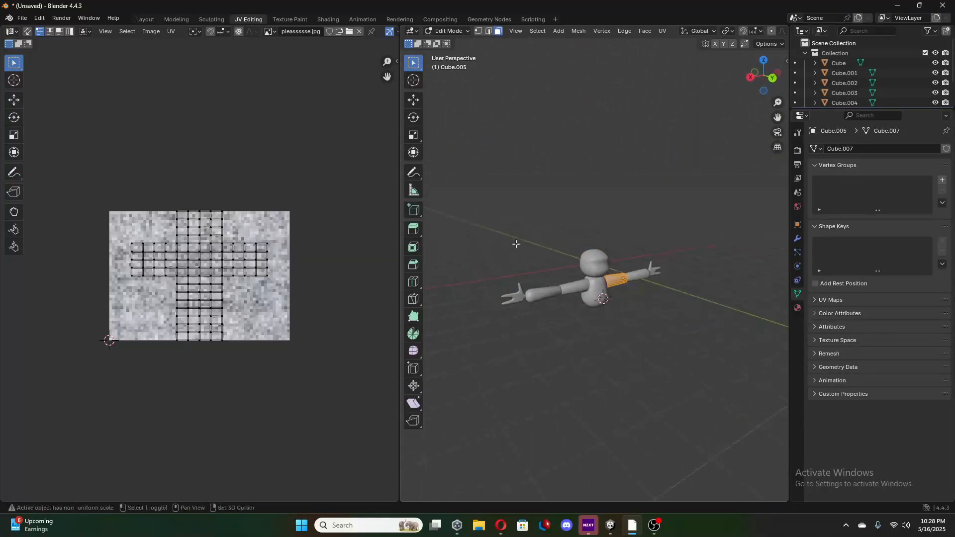
{"action": "left_click_drag", "start_coordinate": [512, 241], "coordinate": [658, 315]}
{"action": "middle_click_drag", "start_coordinate": [618, 303], "coordinate": [687, 298]}
{"action": "left_click_drag", "start_coordinate": [511, 235], "coordinate": [585, 314]}
{"action": "middle_click_drag", "start_coordinate": [586, 313], "coordinate": [564, 300]}
Select the entire UV layout of the negative X upper arm in the UV editor.
{"action": "left_click_drag", "start_coordinate": [107, 184], "coordinate": [301, 402]}
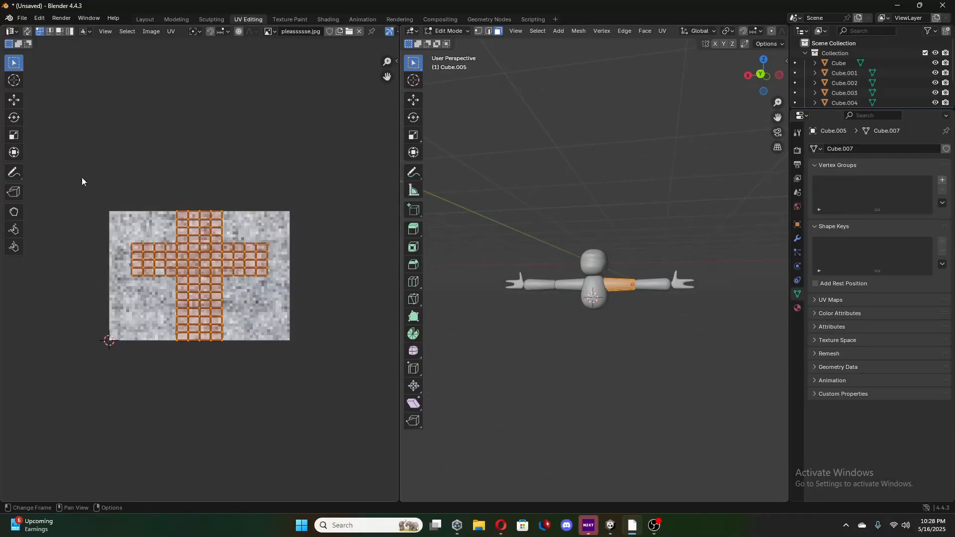
{"action": "left_click", "coordinate": [132, 193]}
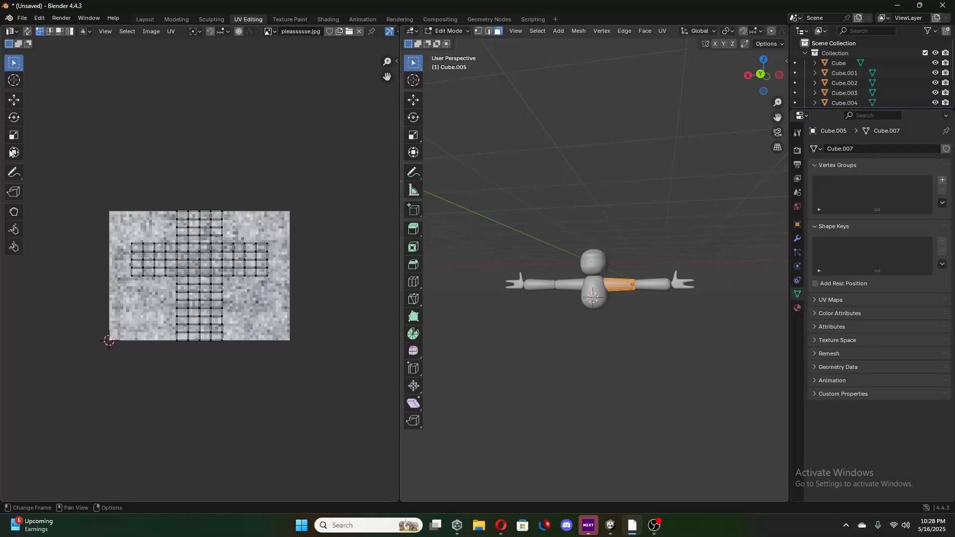
{"action": "left_click_drag", "start_coordinate": [112, 147], "coordinate": [284, 436]}
{"action": "left_click_drag", "start_coordinate": [90, 140], "coordinate": [297, 374]}
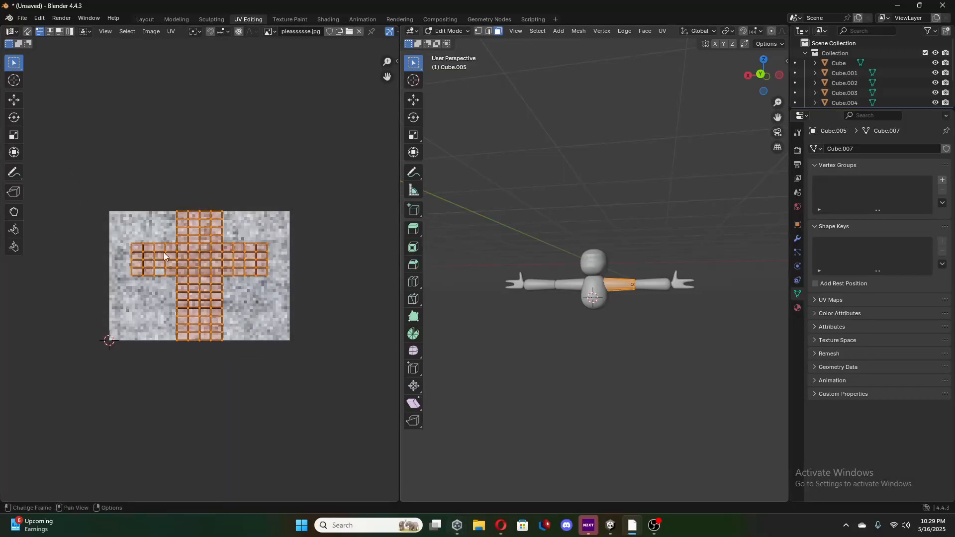
{"action": "left_click_drag", "start_coordinate": [83, 132], "coordinate": [288, 437]}
Unwrap the selected upper arm UVs and re-project them with Smart UV Project.
{"action": "right_click", "coordinate": [206, 265]}
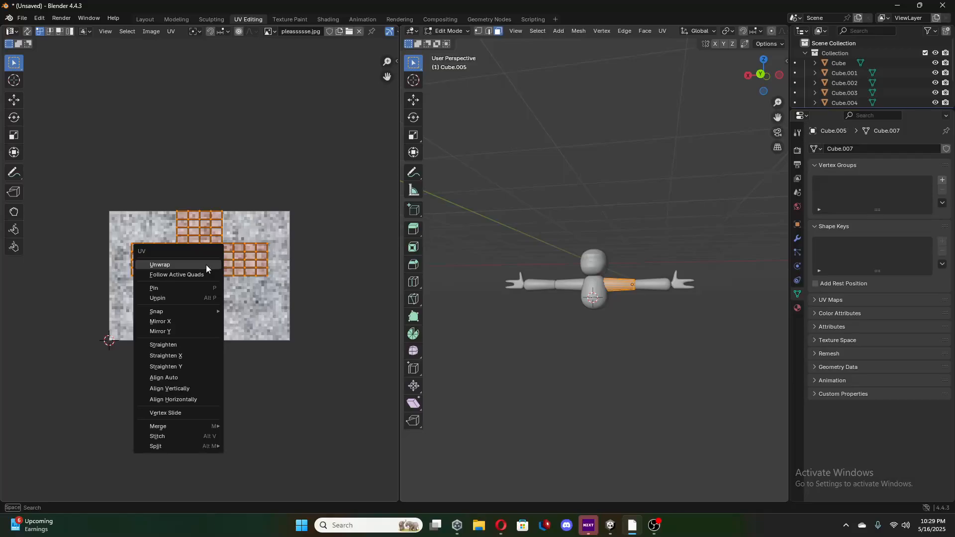
{"action": "left_click", "coordinate": [166, 266]}
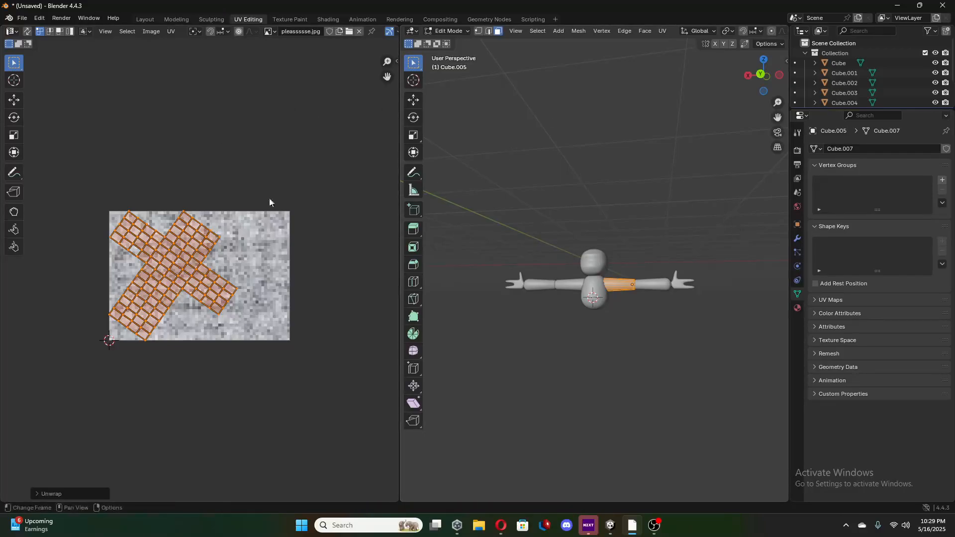
{"action": "left_click", "coordinate": [170, 32]}
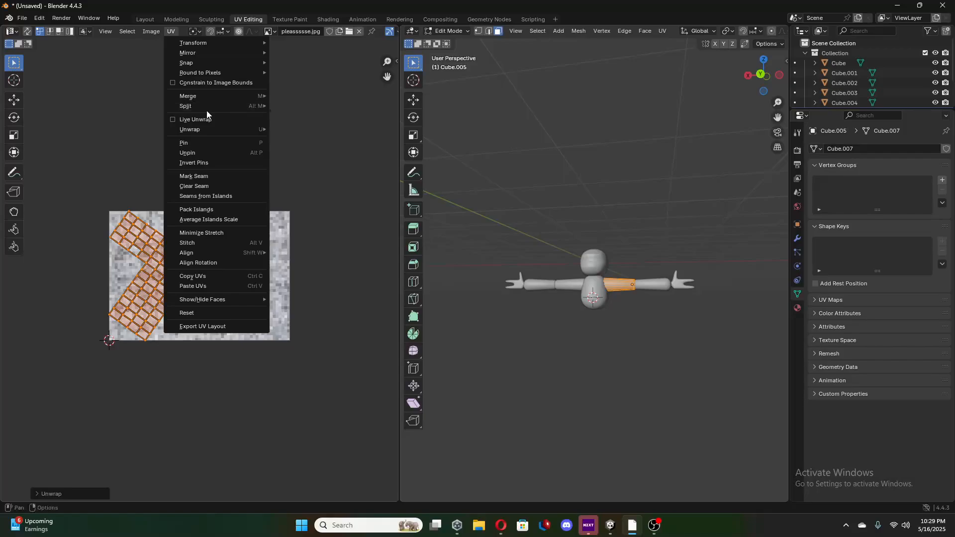
{"action": "mouse_move", "coordinate": [210, 130]}
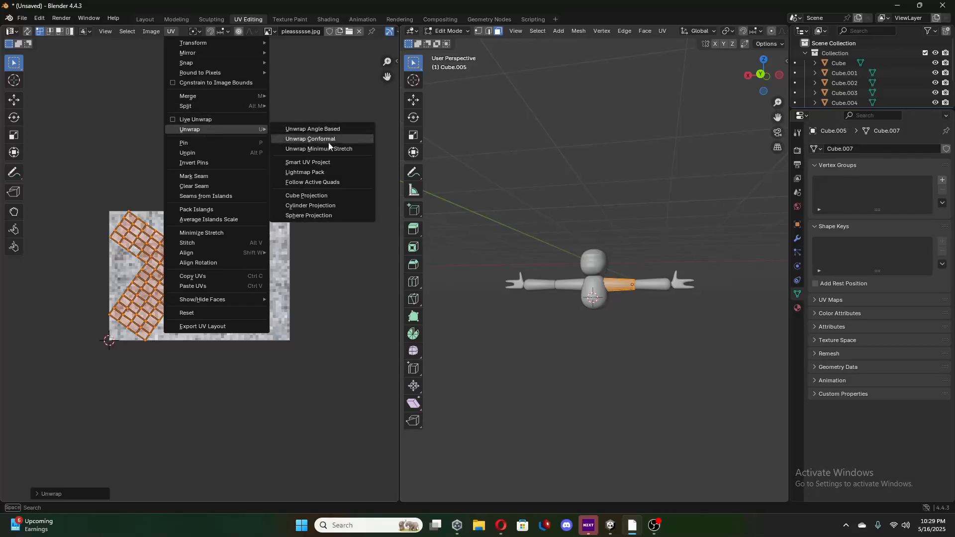
{"action": "left_click", "coordinate": [321, 163]}
{"action": "left_click", "coordinate": [301, 260]}
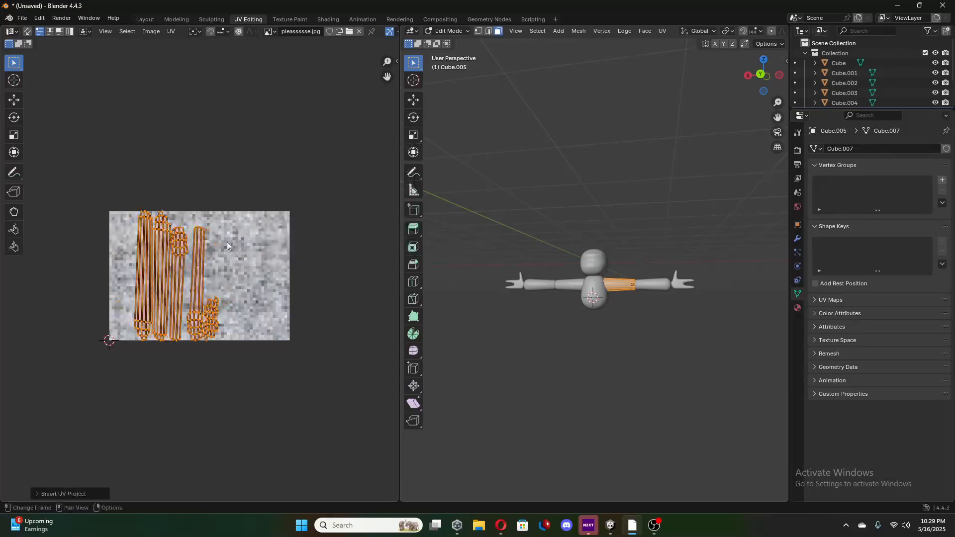
Move the upper arm's UV islands towards the middle of the image and scale them down slightly.
{"action": "left_click", "coordinate": [15, 102]}
{"action": "left_click_drag", "start_coordinate": [213, 282], "coordinate": [230, 282]}
{"action": "left_click", "coordinate": [14, 135]}
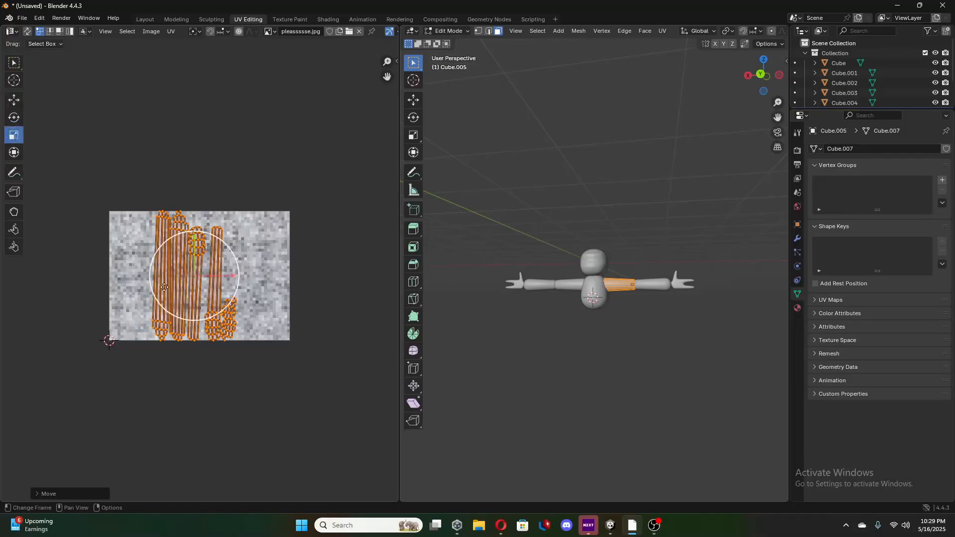
{"action": "left_click_drag", "start_coordinate": [170, 276], "coordinate": [181, 275]}
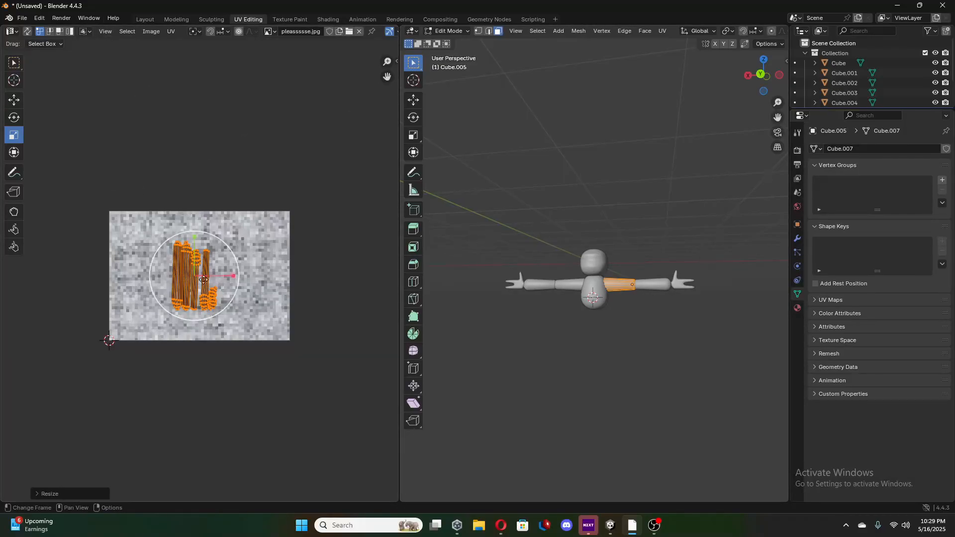
{"action": "left_click_drag", "start_coordinate": [203, 279], "coordinate": [164, 324]}
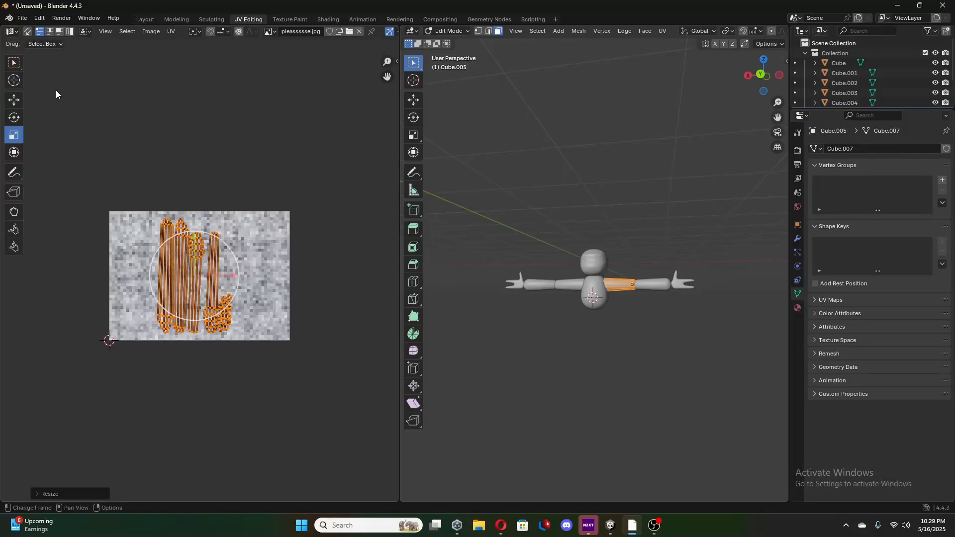
Check the upper arm's texture in the Layout workspace, and open the negative X forearm in UV Editing.
{"action": "left_click", "coordinate": [148, 22]}
{"action": "middle_click_drag", "start_coordinate": [534, 236], "coordinate": [554, 232]}
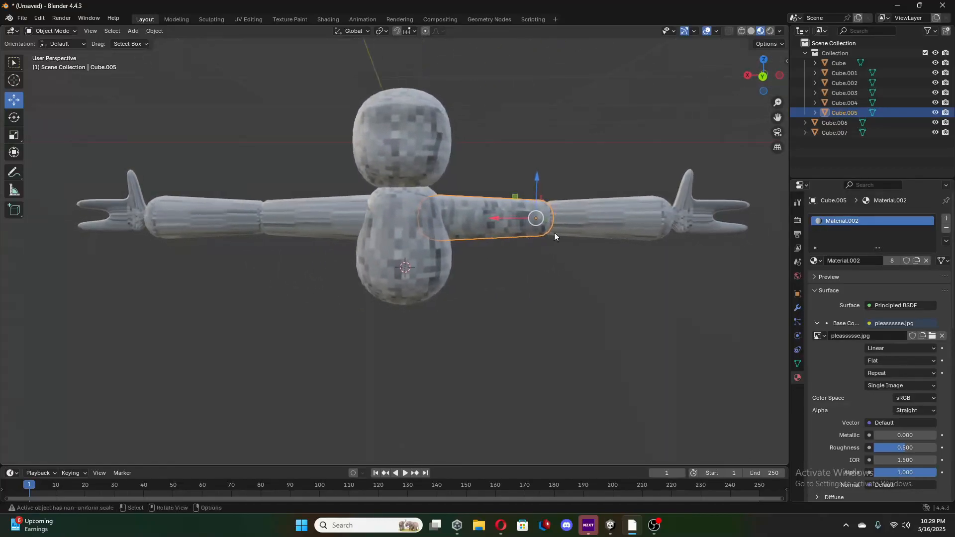
{"action": "left_click", "coordinate": [618, 217]}
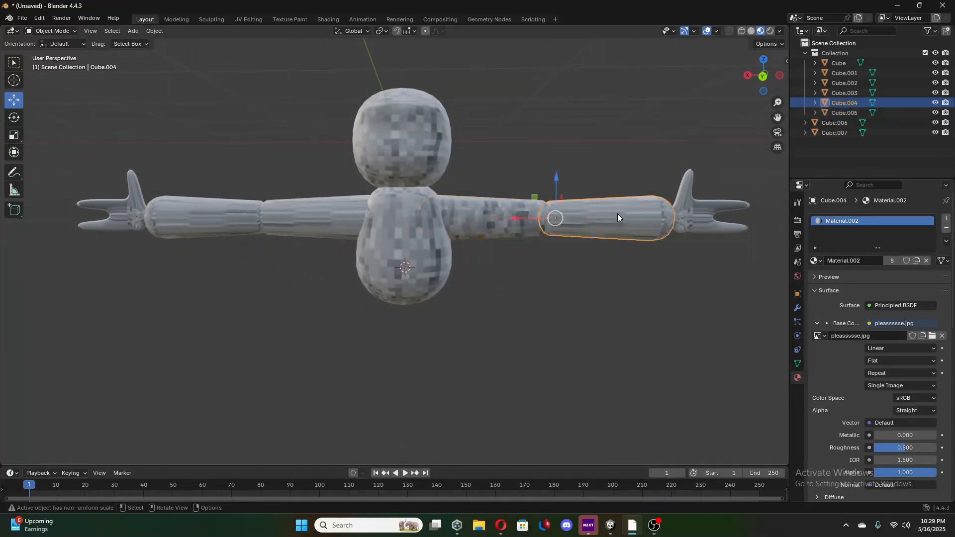
{"action": "left_click", "coordinate": [252, 19]}
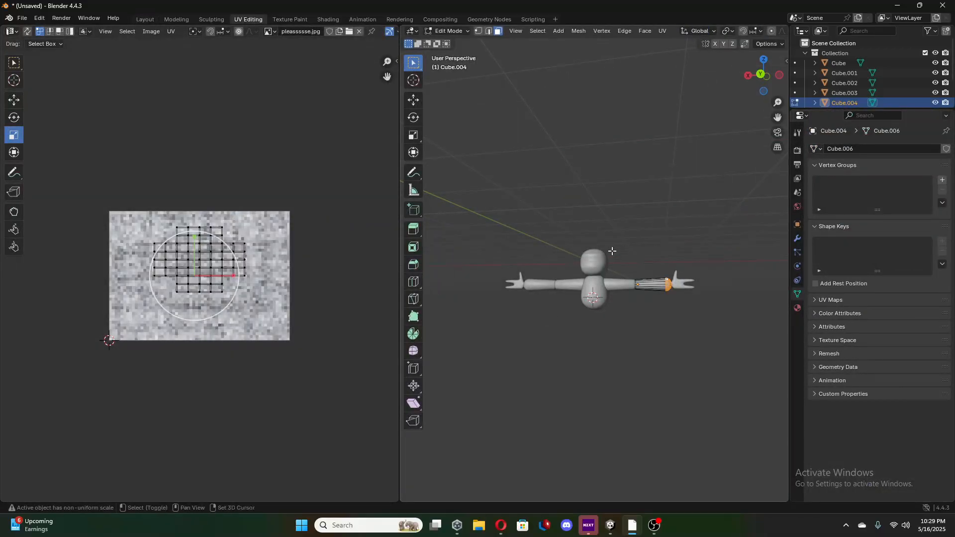
Select all faces around the negative X forearm in the 3D view so its full UV layout is available.
{"action": "left_click_drag", "start_coordinate": [612, 255], "coordinate": [696, 343], "text": "shift"}
{"action": "middle_click_drag", "start_coordinate": [688, 339], "coordinate": [795, 335]}
{"action": "middle_click_drag", "start_coordinate": [143, 296], "coordinate": [161, 298]}
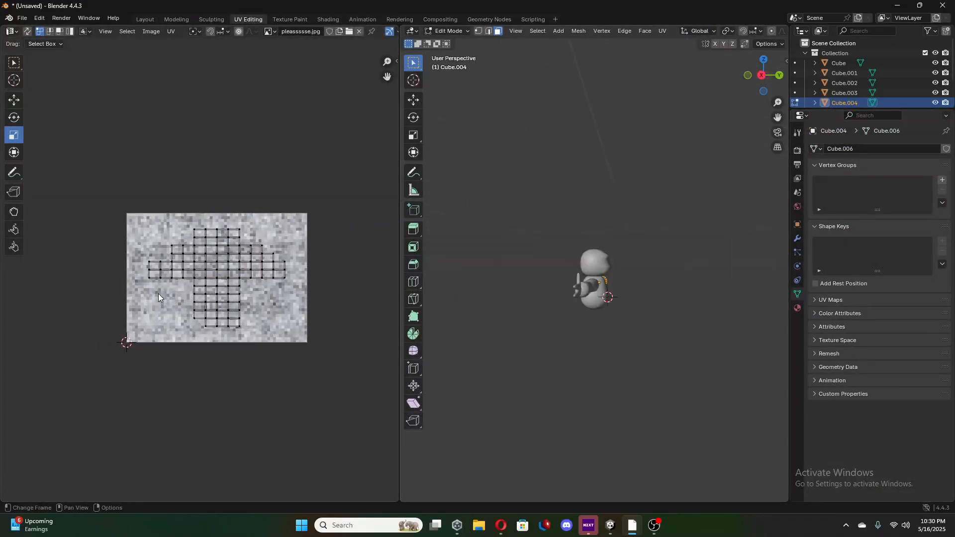
{"action": "middle_click_drag", "start_coordinate": [440, 304], "coordinate": [473, 257]}
{"action": "left_click_drag", "start_coordinate": [488, 257], "coordinate": [556, 337]}
{"action": "middle_click_drag", "start_coordinate": [556, 337], "coordinate": [505, 336]}
{"action": "left_click_drag", "start_coordinate": [512, 262], "coordinate": [658, 319]}
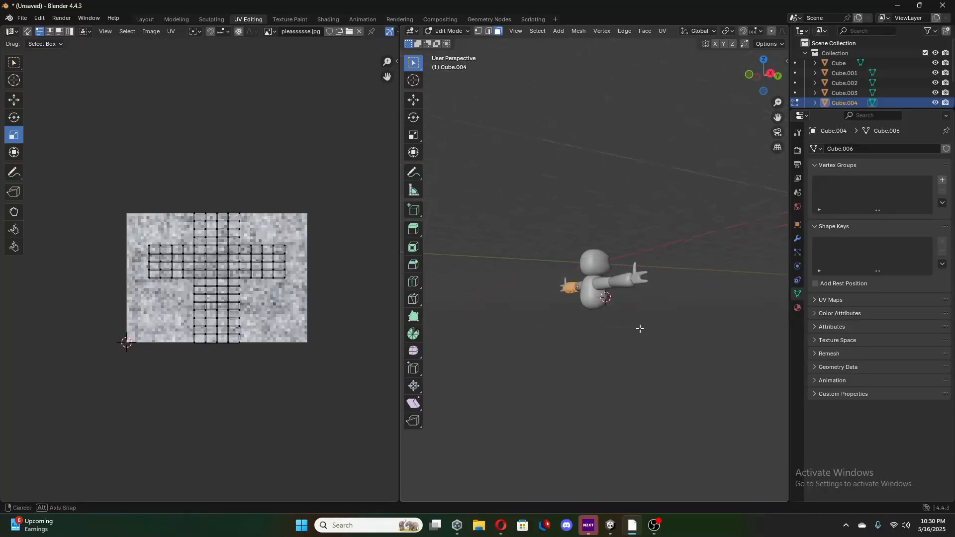
{"action": "mouse_move", "coordinate": [640, 331]}
{"action": "middle_mouse_down"}
{"action": "mouse_move", "coordinate": [680, 267]}
{"action": "mouse_move", "coordinate": [515, 277]}
{"action": "mouse_move", "coordinate": [512, 309]}
{"action": "mouse_move", "coordinate": [654, 345]}
{"action": "mouse_move", "coordinate": [549, 259]}
{"action": "middle_mouse_up"}
{"action": "middle_click_drag", "start_coordinate": [549, 318], "coordinate": [577, 303]}
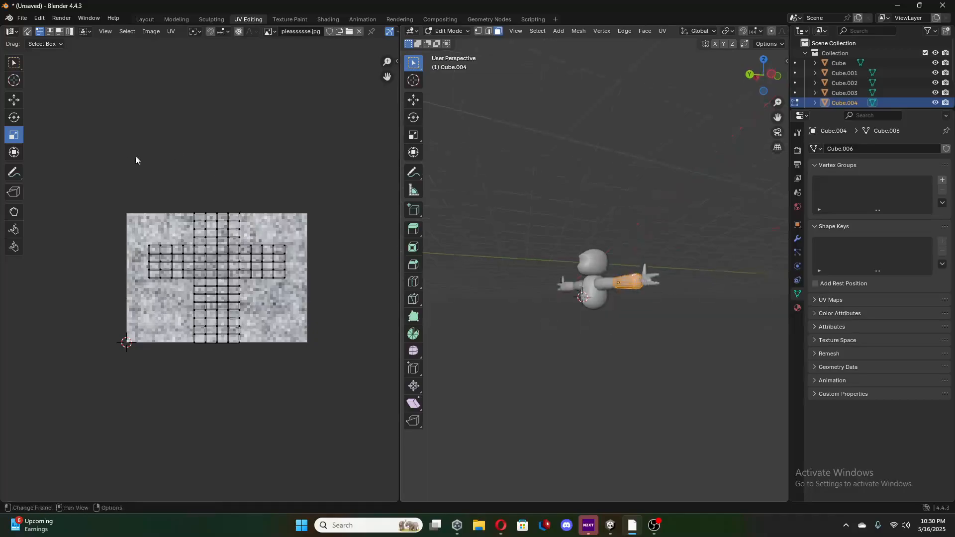
Select the forearm's entire UV layout, unwrap it, and re-project it with Smart UV Project at a 66° angle limit.
{"action": "left_click_drag", "start_coordinate": [137, 158], "coordinate": [419, 377]}
{"action": "key", "text": "u"}
{"action": "left_click", "coordinate": [275, 301]}
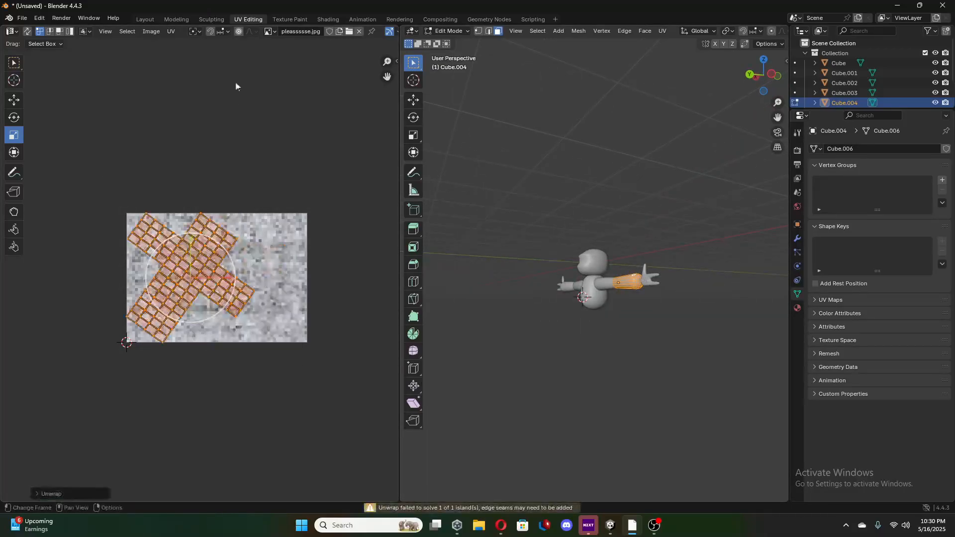
{"action": "left_click", "coordinate": [171, 31]}
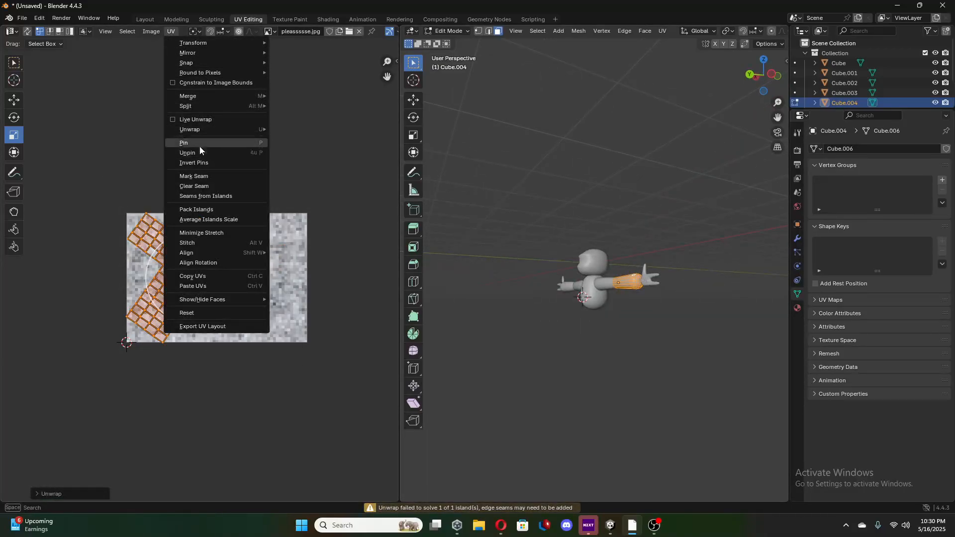
{"action": "mouse_move", "coordinate": [204, 132]}
{"action": "left_click", "coordinate": [312, 163]}
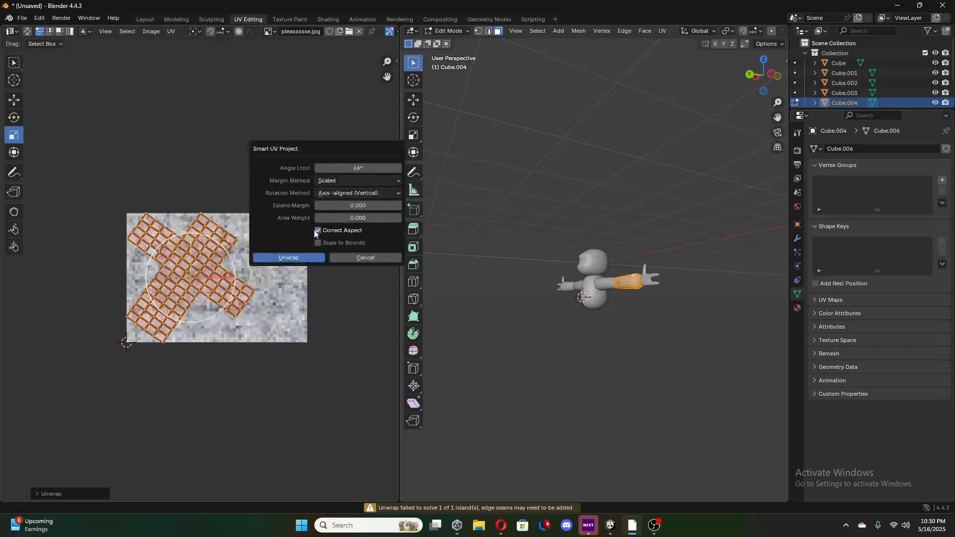
{"action": "left_click", "coordinate": [289, 258]}
Scale down the forearm's UV islands and move them along X towards the middle of the image.
{"action": "left_click_drag", "start_coordinate": [196, 289], "coordinate": [195, 285]}
{"action": "left_click", "coordinate": [13, 99]}
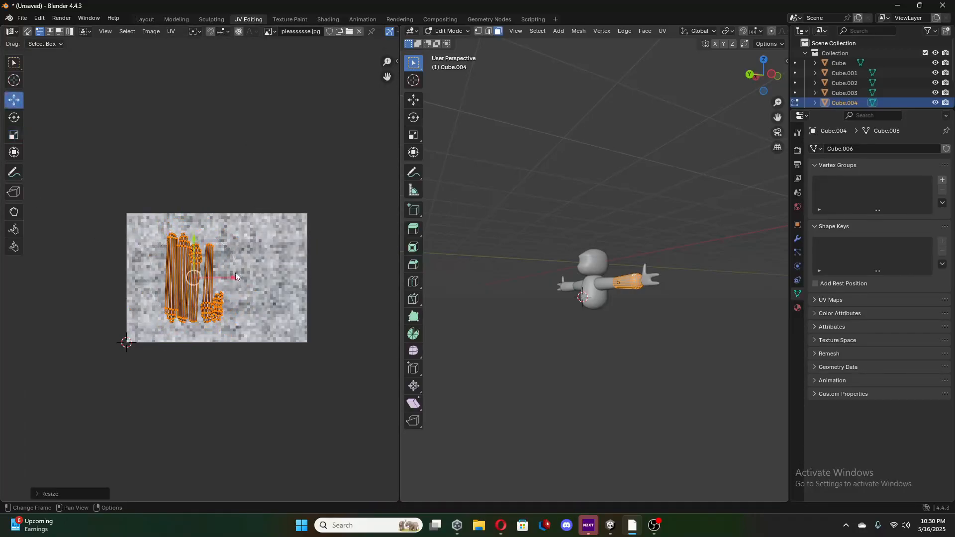
{"action": "mouse_move", "coordinate": [236, 277]}
{"action": "left_mouse_down"}
{"action": "mouse_move", "coordinate": [255, 286]}
{"action": "mouse_move", "coordinate": [253, 278]}
{"action": "left_mouse_up"}
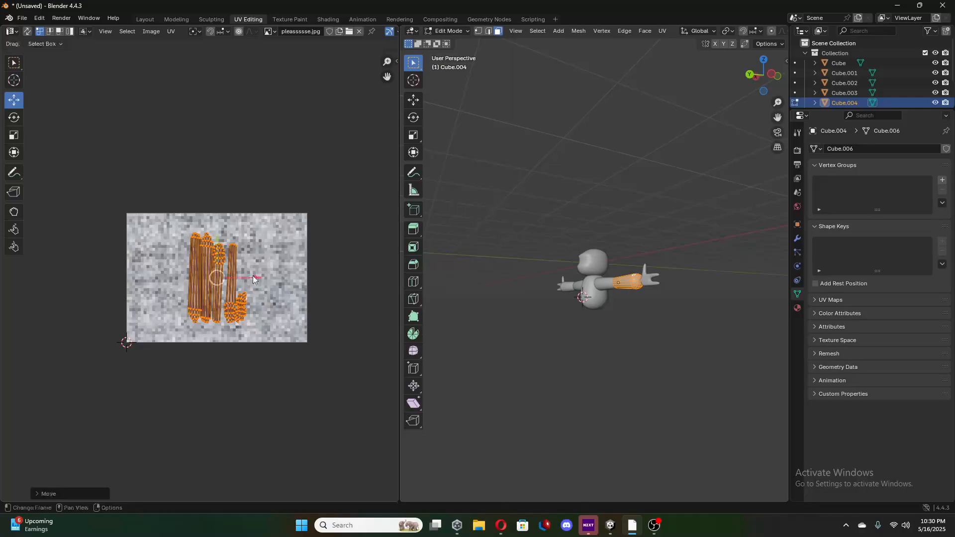
Check the forearm's texture in the Layout workspace, and open the negative X hand in UV Editing.
{"action": "left_click", "coordinate": [146, 20]}
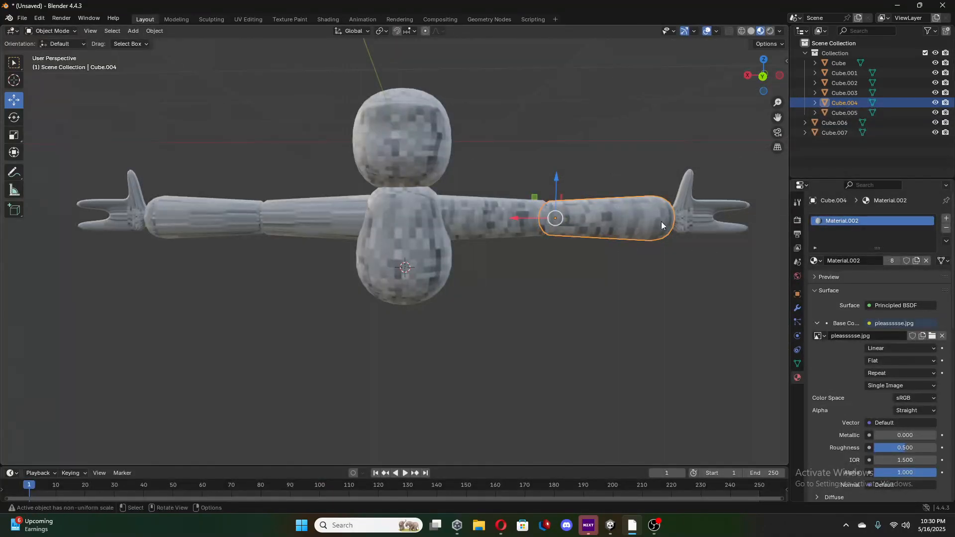
{"action": "left_click", "coordinate": [693, 210]}
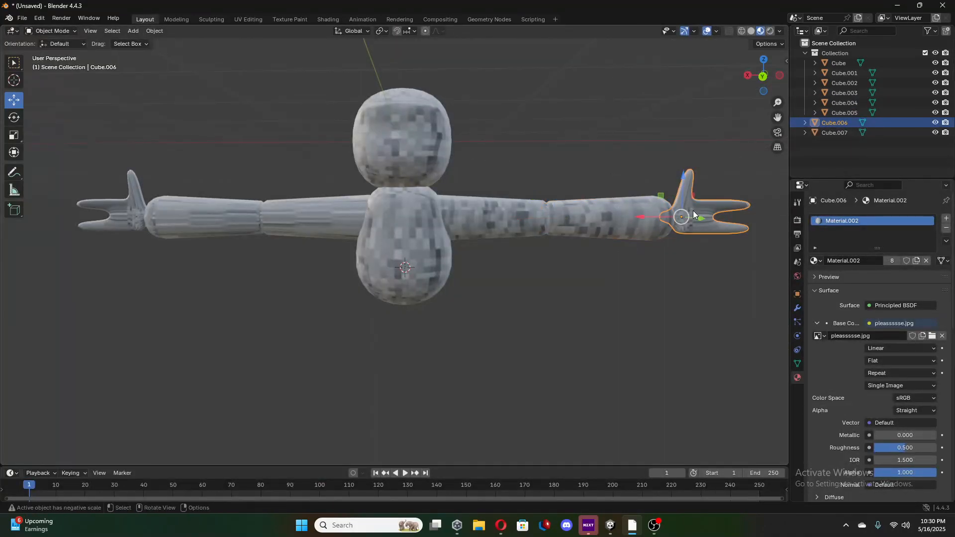
{"action": "left_click", "coordinate": [249, 19]}
Select all faces of the negative X hand from several sides in the 3D view.
{"action": "left_click_drag", "start_coordinate": [644, 271], "coordinate": [711, 323]}
{"action": "middle_click_drag", "start_coordinate": [719, 326], "coordinate": [557, 311]}
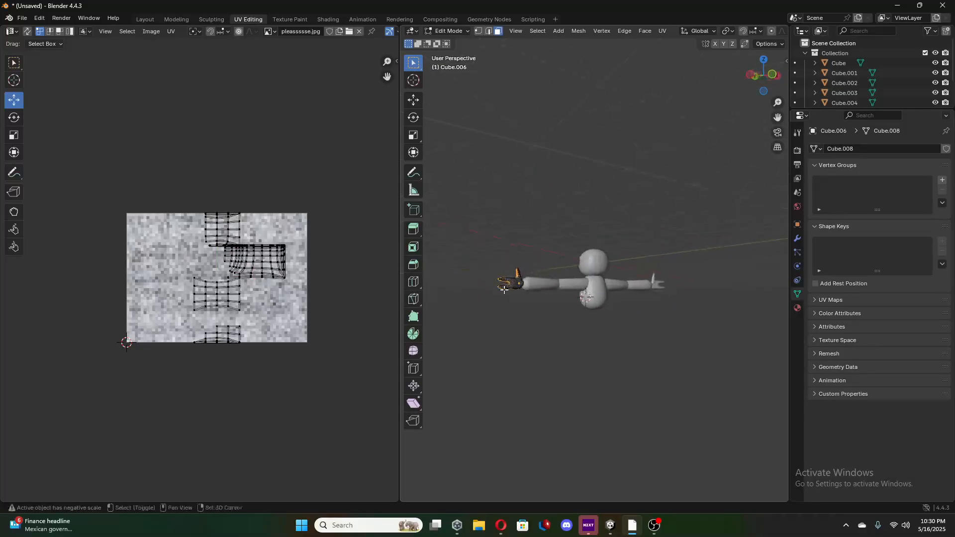
{"action": "left_click_drag", "start_coordinate": [460, 255], "coordinate": [615, 300]}
{"action": "middle_click_drag", "start_coordinate": [615, 299], "coordinate": [752, 279]}
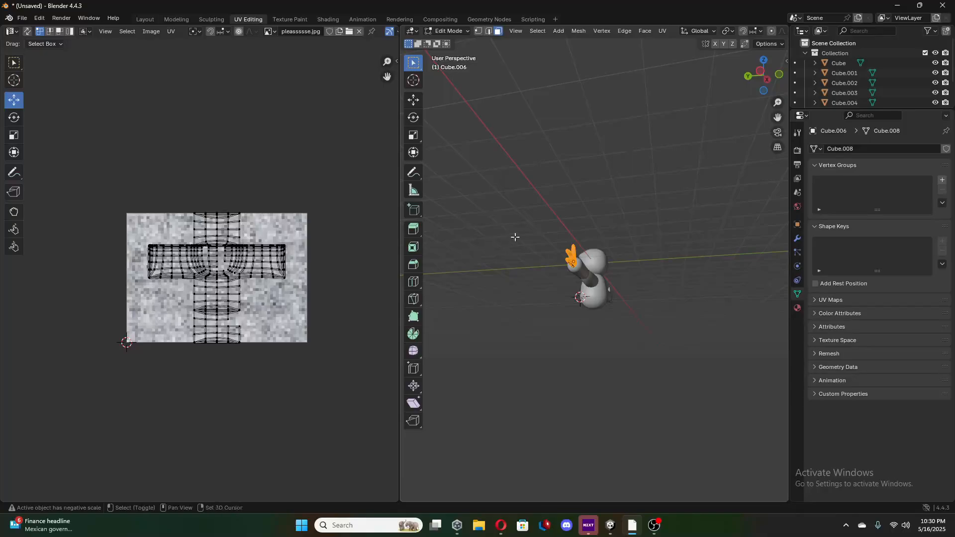
{"action": "middle_click_drag", "start_coordinate": [625, 312], "coordinate": [689, 240]}
{"action": "middle_click_drag", "start_coordinate": [728, 291], "coordinate": [625, 293]}
{"action": "middle_click_drag", "start_coordinate": [664, 342], "coordinate": [479, 270]}
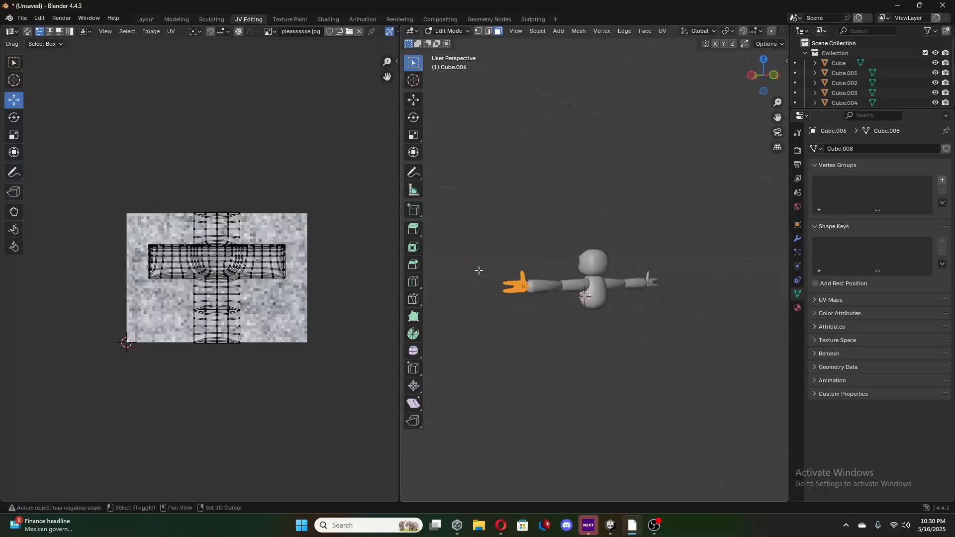
{"action": "middle_click_drag", "start_coordinate": [543, 290], "coordinate": [616, 294]}
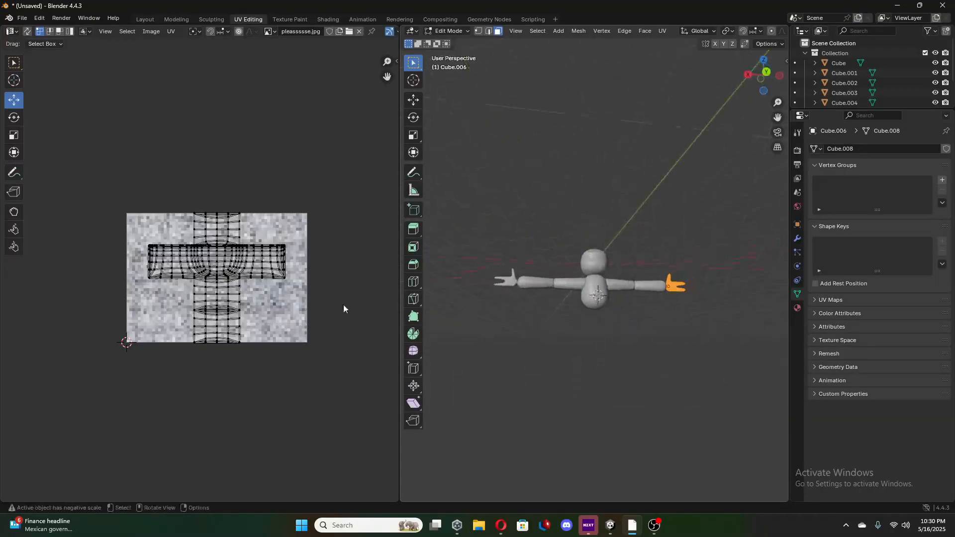
Select the hand's entire UV layout, unwrap it, and re-project it with Smart UV Project.
{"action": "left_click_drag", "start_coordinate": [114, 168], "coordinate": [308, 348]}
{"action": "key", "text": "u"}
{"action": "left_click", "coordinate": [220, 317]}
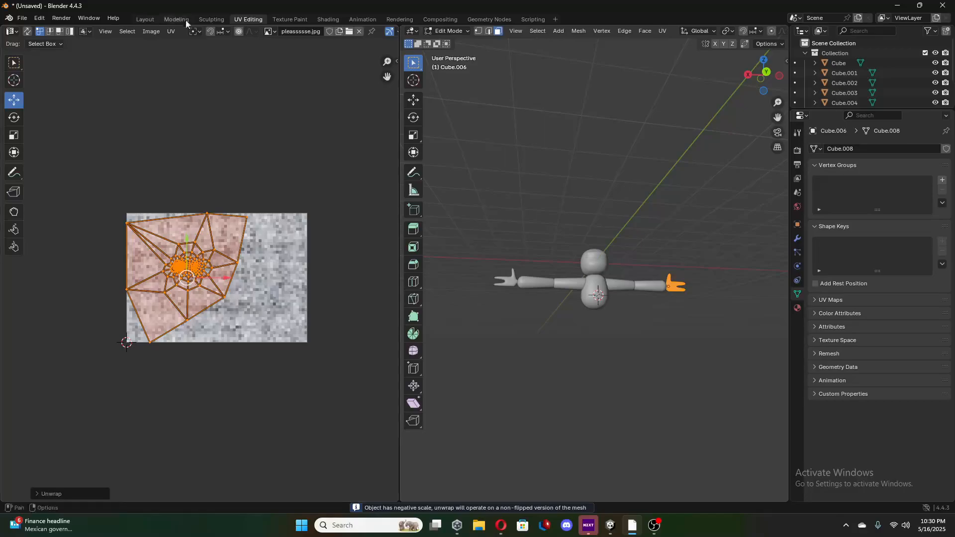
{"action": "left_click", "coordinate": [173, 32]}
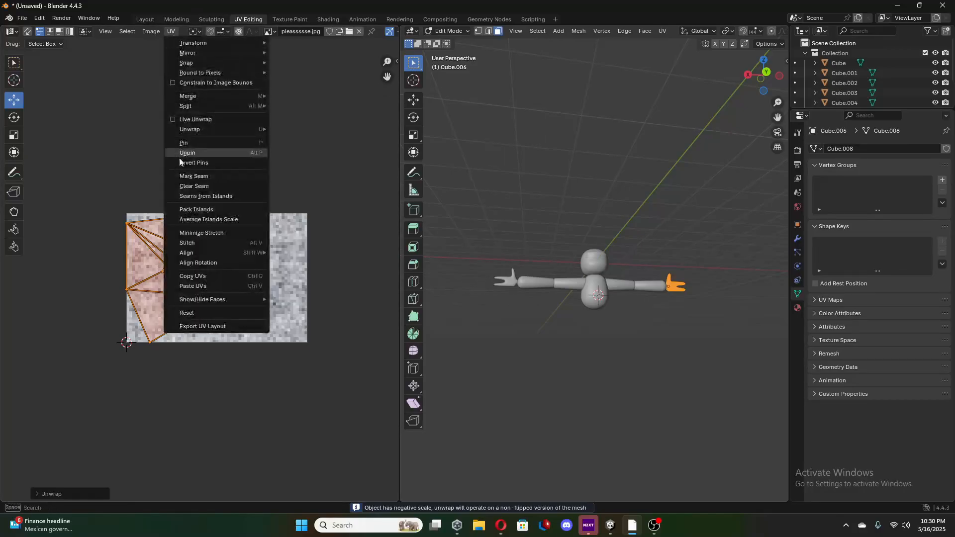
{"action": "mouse_move", "coordinate": [197, 128]}
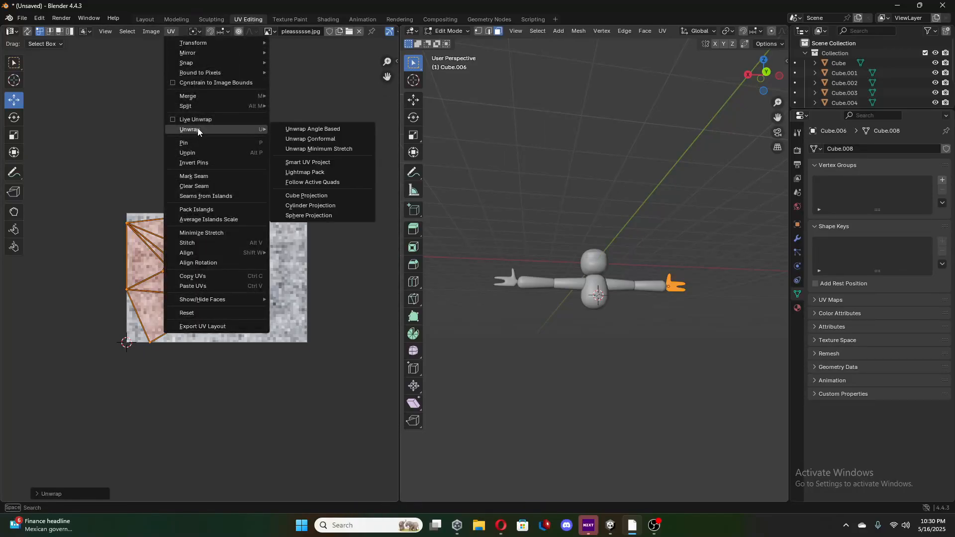
{"action": "left_click", "coordinate": [313, 161]}
{"action": "left_click", "coordinate": [294, 255]}
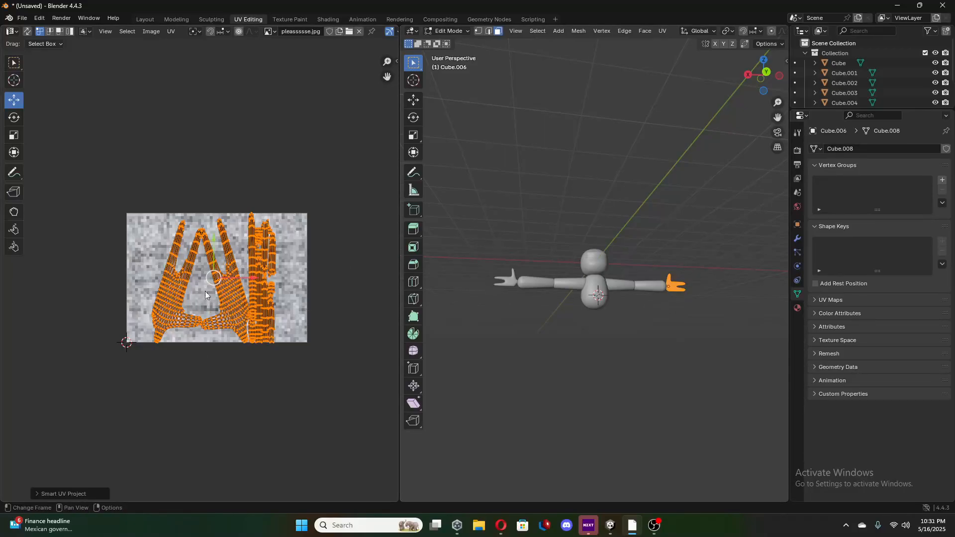
Scale down the negative X hand's UV islands and rotate them about a quarter turn counterclockwise near the middle of the image.
{"action": "left_click", "coordinate": [14, 117]}
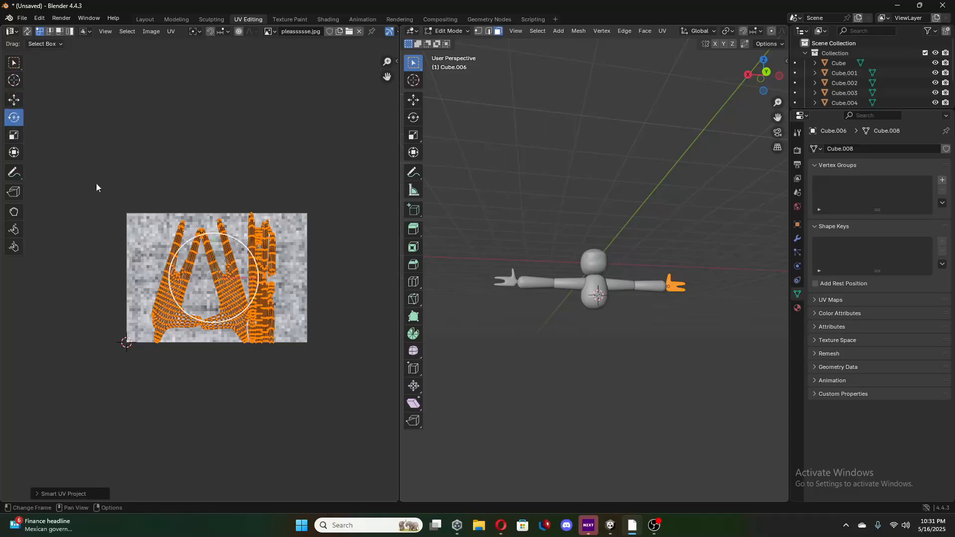
{"action": "left_click", "coordinate": [14, 135]}
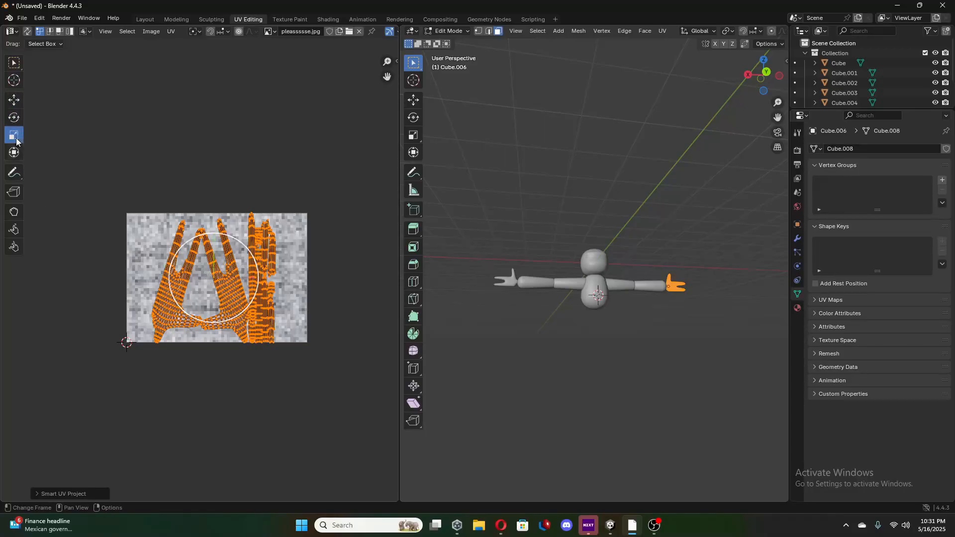
{"action": "left_click_drag", "start_coordinate": [240, 296], "coordinate": [214, 275]}
{"action": "left_click", "coordinate": [15, 118]}
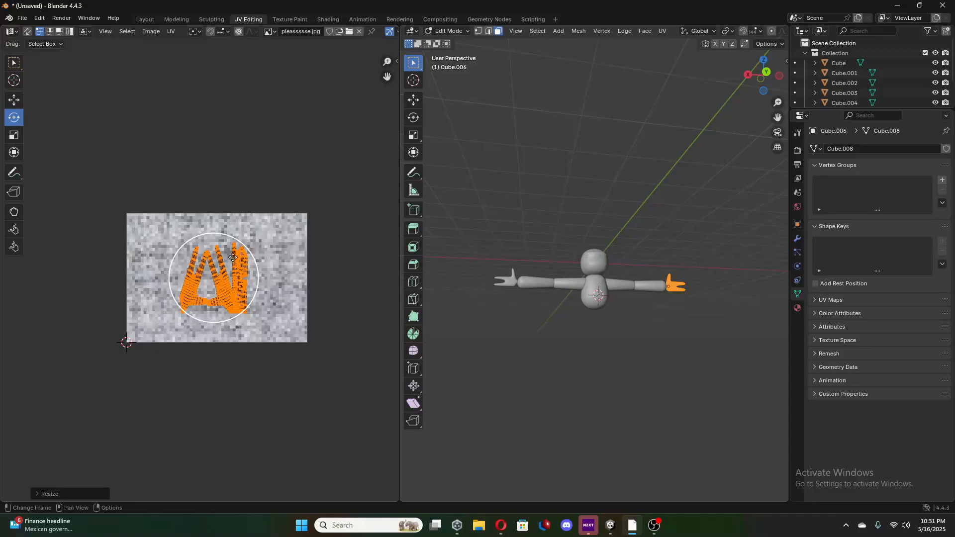
{"action": "left_click_drag", "start_coordinate": [237, 249], "coordinate": [179, 226]}
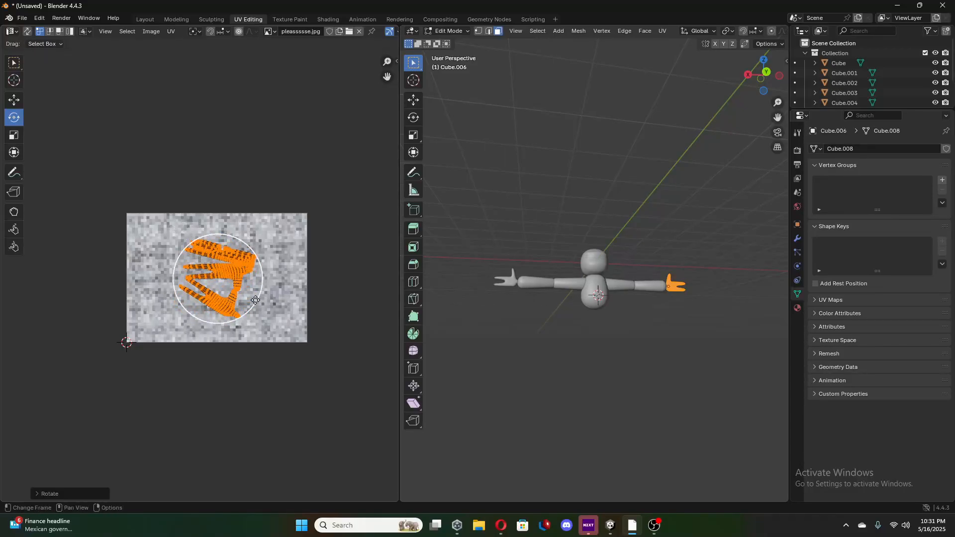
Select the positive X upper arm in the Layout workspace and open it in UV Editing.
{"action": "left_click", "coordinate": [146, 20]}
{"action": "middle_click_drag", "start_coordinate": [673, 186], "coordinate": [366, 221]}
{"action": "left_click", "coordinate": [328, 226]}
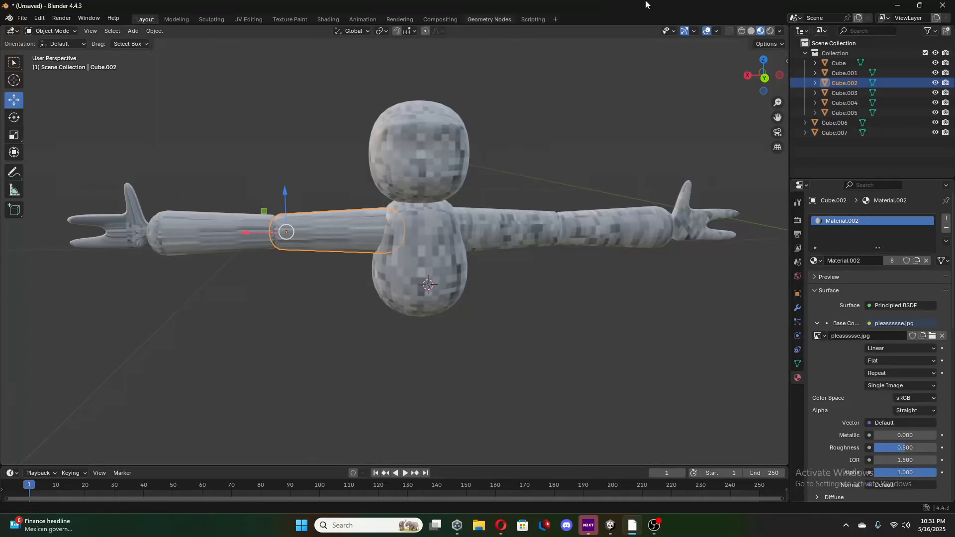
{"action": "left_click", "coordinate": [254, 21]}
{"action": "right_click", "coordinate": [249, 315]}
{"action": "left_click", "coordinate": [249, 314]}
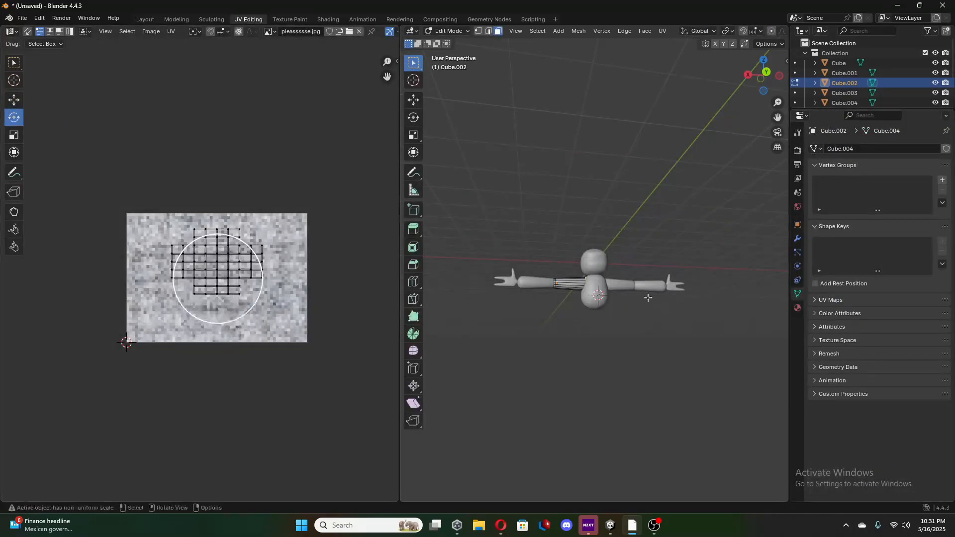
Select all faces of the positive X upper arm from several sides in the 3D view.
{"action": "left_click_drag", "start_coordinate": [537, 258], "coordinate": [672, 394]}
{"action": "middle_click_drag", "start_coordinate": [609, 363], "coordinate": [527, 385]}
{"action": "left_click_drag", "start_coordinate": [538, 263], "coordinate": [654, 326]}
{"action": "middle_click_drag", "start_coordinate": [656, 330], "coordinate": [428, 306]}
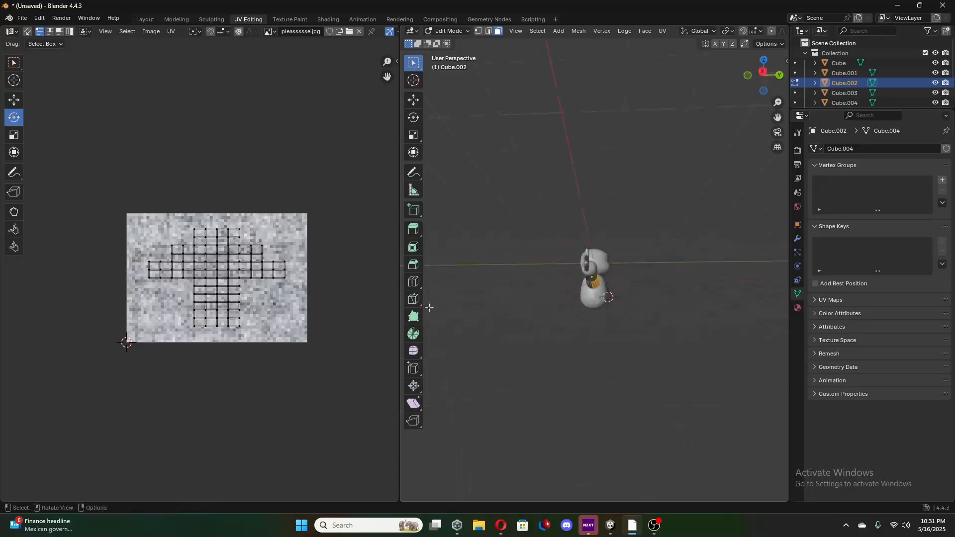
{"action": "left_click_drag", "start_coordinate": [506, 249], "coordinate": [667, 337], "text": "shift"}
{"action": "middle_click_drag", "start_coordinate": [597, 335], "coordinate": [723, 354]}
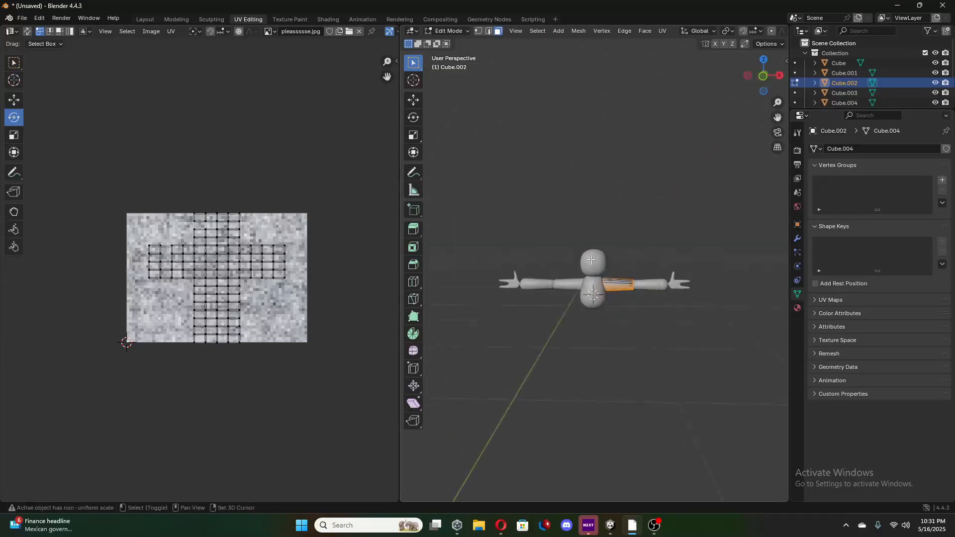
{"action": "left_click_drag", "start_coordinate": [573, 261], "coordinate": [716, 332], "text": "shift"}
{"action": "middle_click_drag", "start_coordinate": [611, 364], "coordinate": [514, 363]}
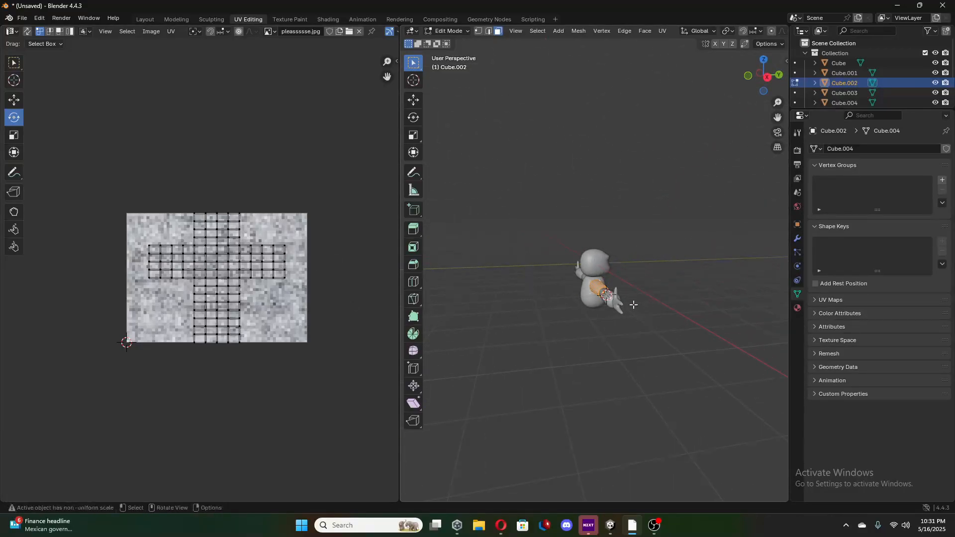
{"action": "middle_click_drag", "start_coordinate": [572, 271], "coordinate": [509, 251]}
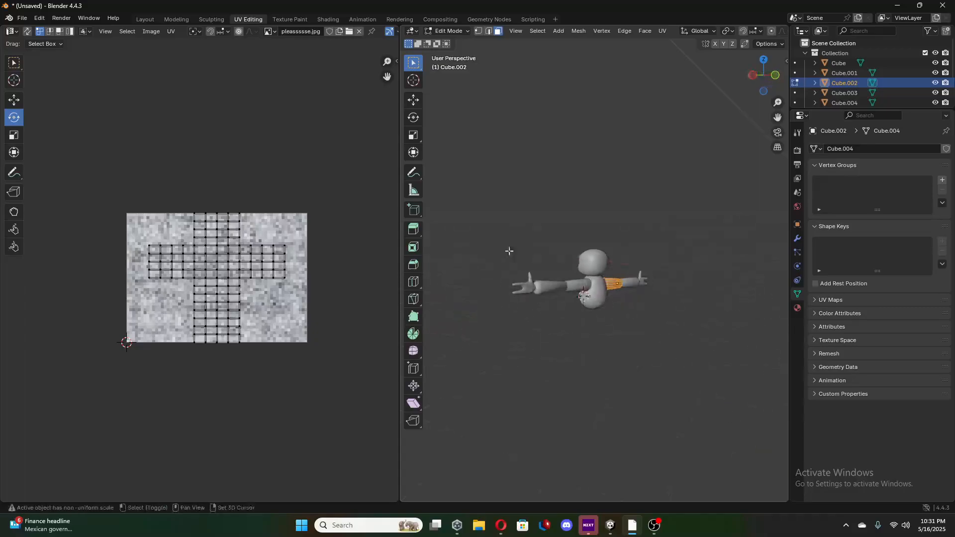
Select the upper arm's entire UV layout, unwrap it, and re-project it with Smart UV Project.
{"action": "key", "text": "a"}
{"action": "right_click", "coordinate": [279, 288]}
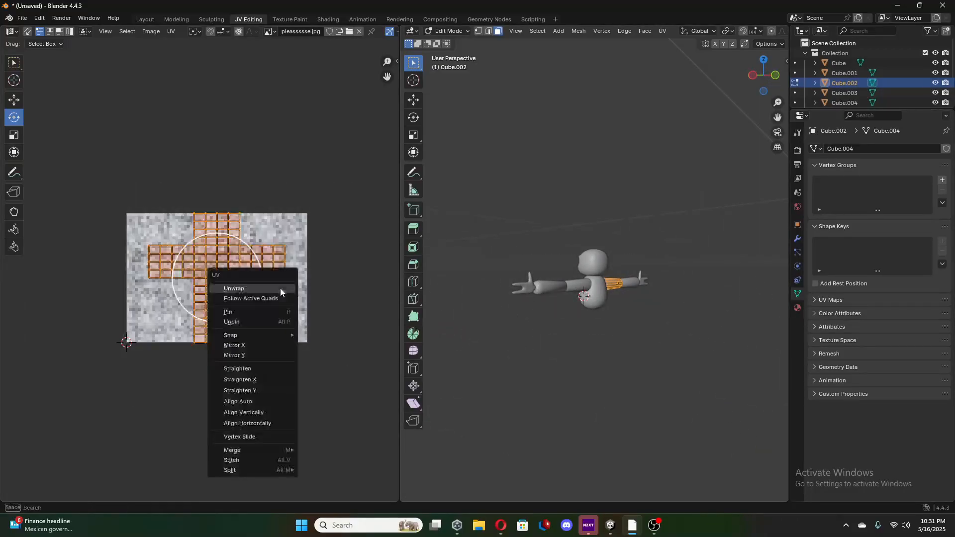
{"action": "left_click", "coordinate": [264, 287]}
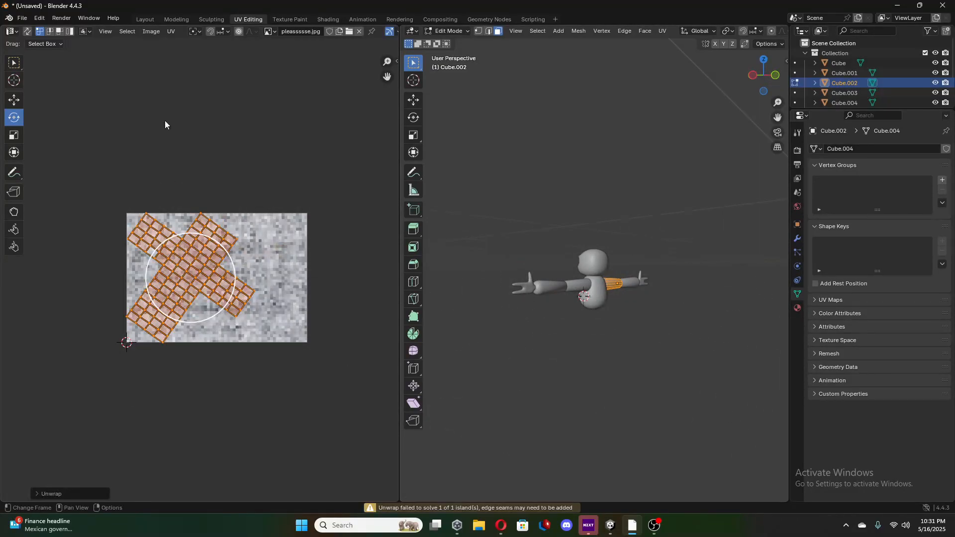
{"action": "left_click", "coordinate": [160, 31]}
{"action": "left_click", "coordinate": [174, 31]}
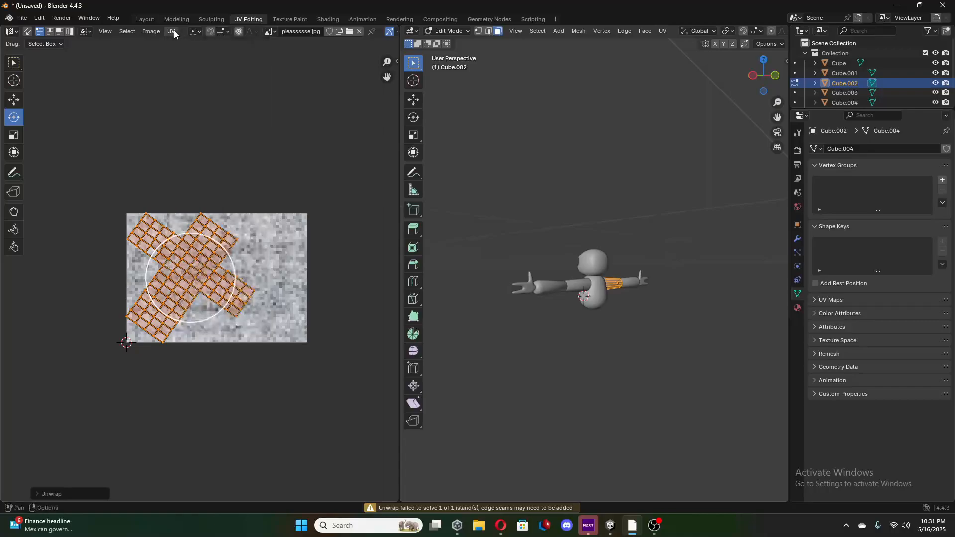
{"action": "left_click", "coordinate": [171, 31]}
{"action": "mouse_move", "coordinate": [259, 129]}
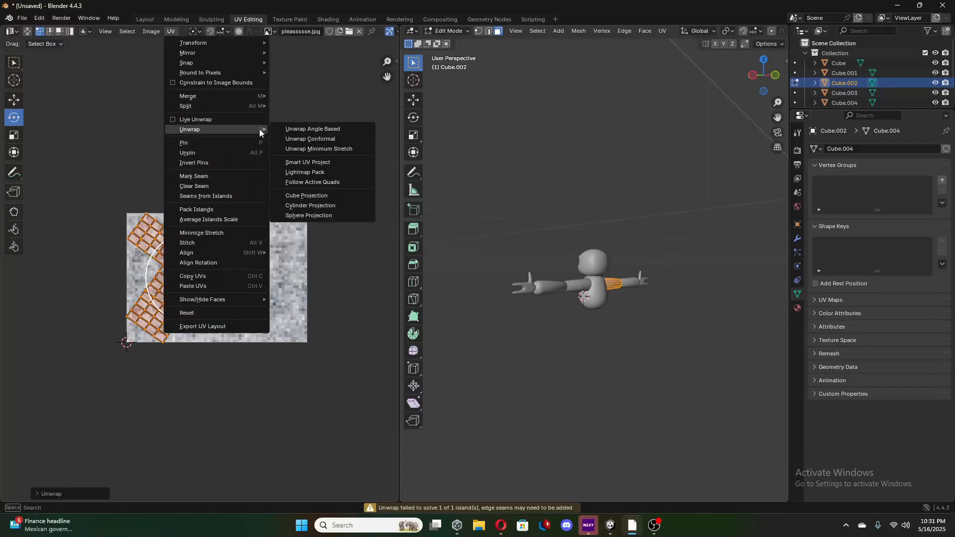
{"action": "left_click", "coordinate": [301, 164]}
{"action": "left_click", "coordinate": [281, 257]}
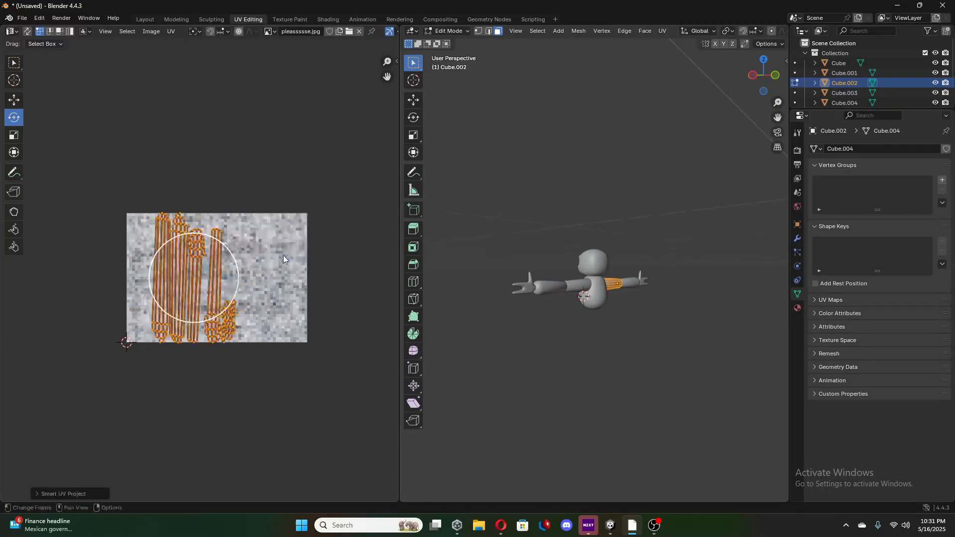
Scale down the upper arm's UV islands and move them along X towards the middle of the image.
{"action": "left_click", "coordinate": [14, 135]}
{"action": "key", "text": "s"}
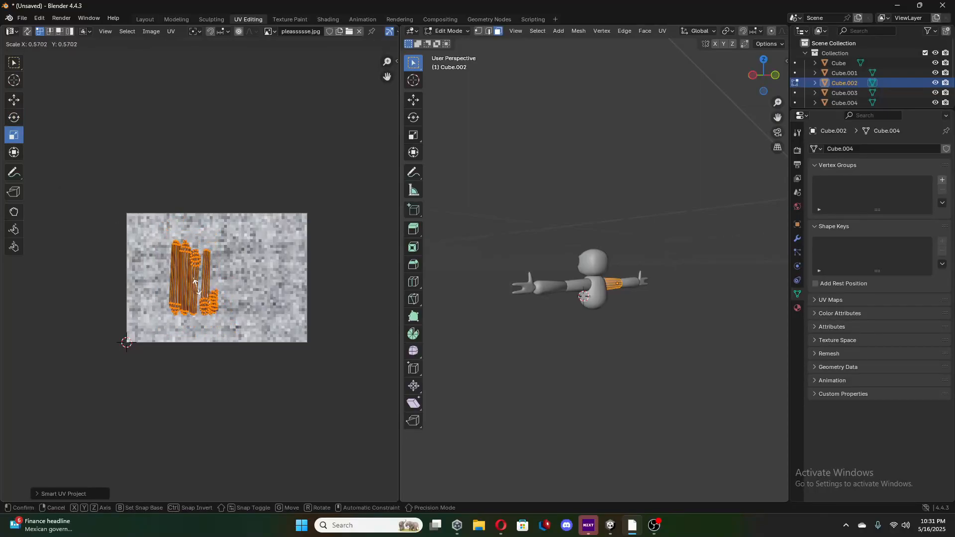
{"action": "left_click", "coordinate": [119, 247]}
{"action": "left_click", "coordinate": [13, 101]}
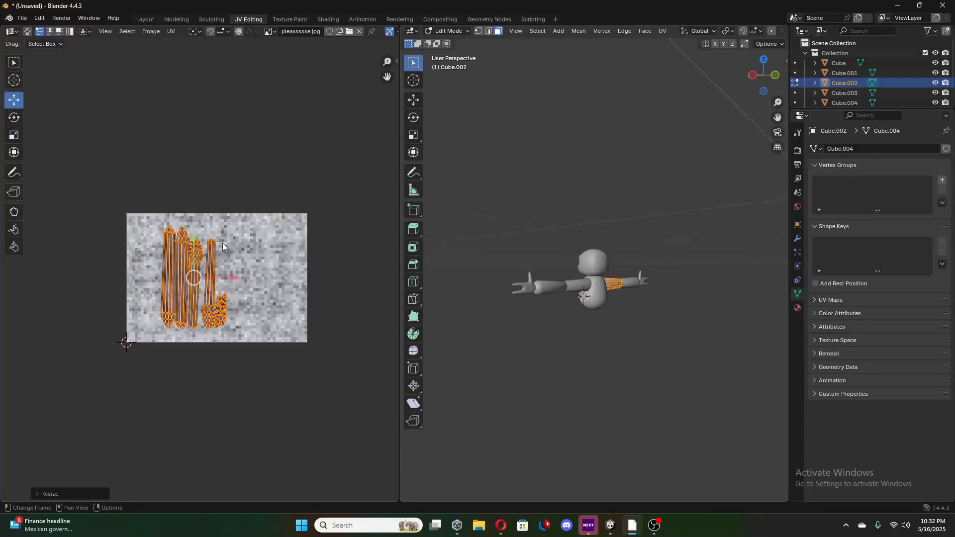
{"action": "left_click_drag", "start_coordinate": [230, 281], "coordinate": [258, 282]}
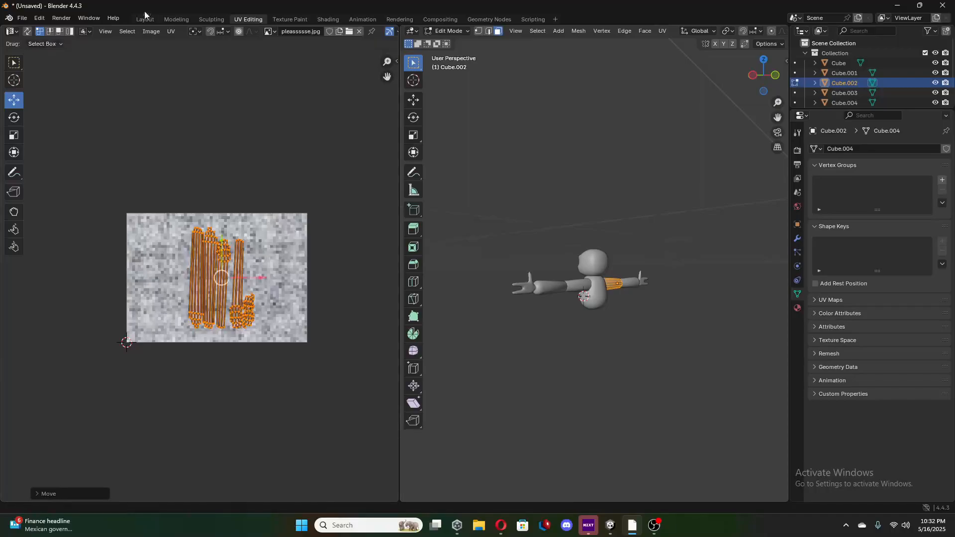
Pick the positive X forearm in the Layout workspace and select all its faces from several sides in the Modeling workspace.
{"action": "left_click", "coordinate": [145, 20]}
{"action": "left_click", "coordinate": [231, 208]}
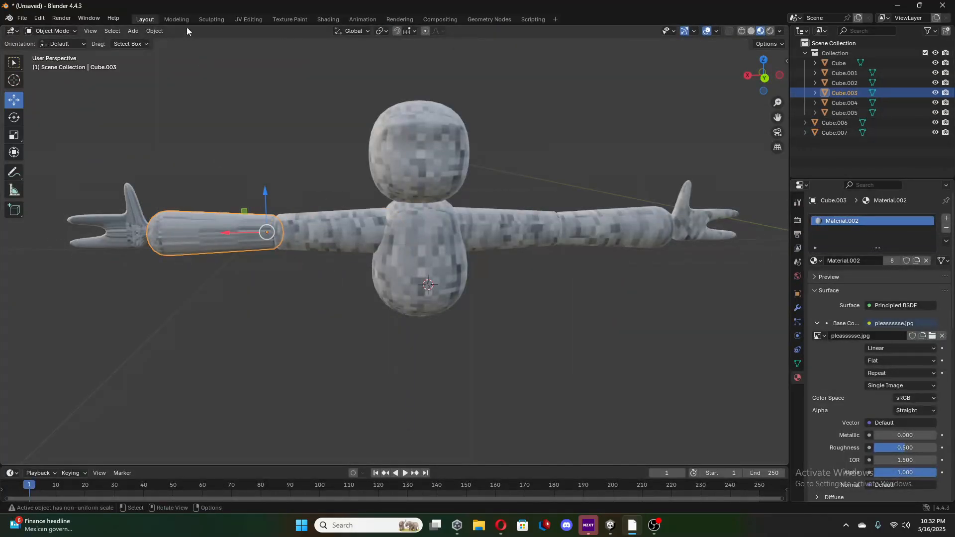
{"action": "left_click", "coordinate": [176, 19]}
{"action": "middle_click_drag", "start_coordinate": [393, 322], "coordinate": [327, 355]}
{"action": "middle_click_drag", "start_coordinate": [383, 326], "coordinate": [469, 379]}
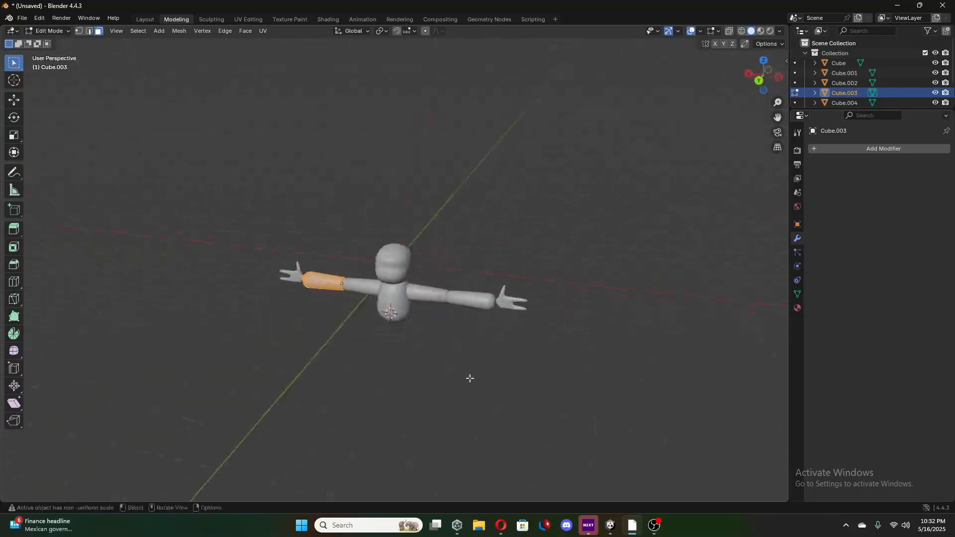
{"action": "middle_click_drag", "start_coordinate": [324, 328], "coordinate": [353, 311]}
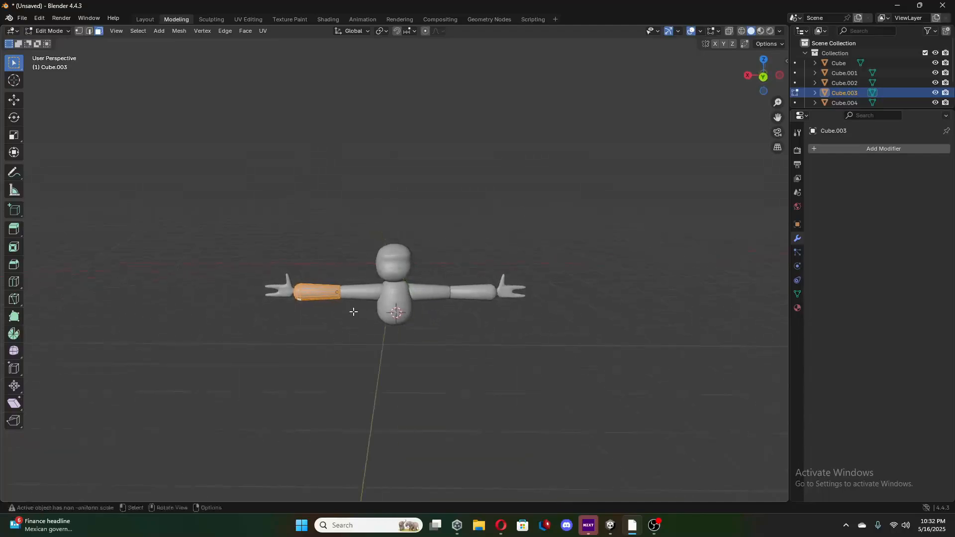
{"action": "left_click", "coordinate": [262, 31]}
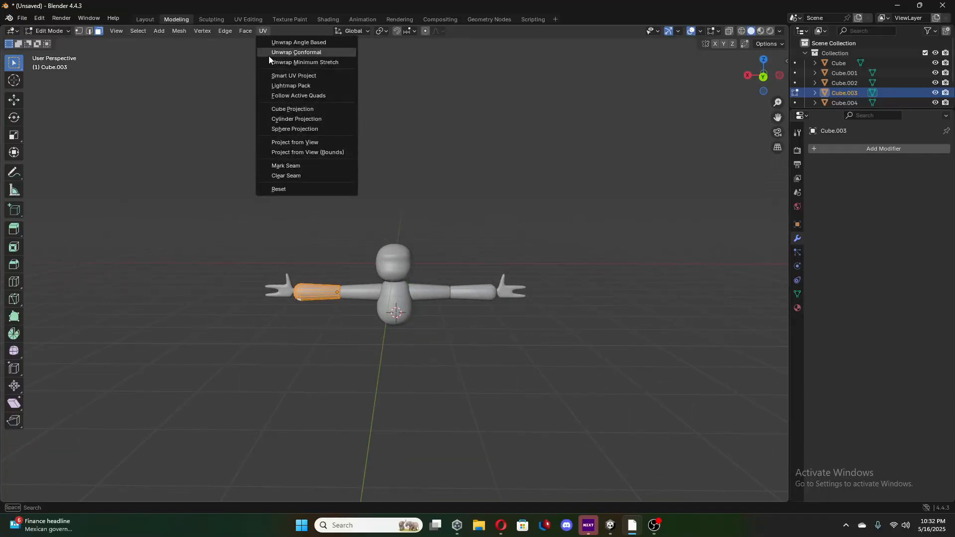
{"action": "left_click", "coordinate": [306, 76]}
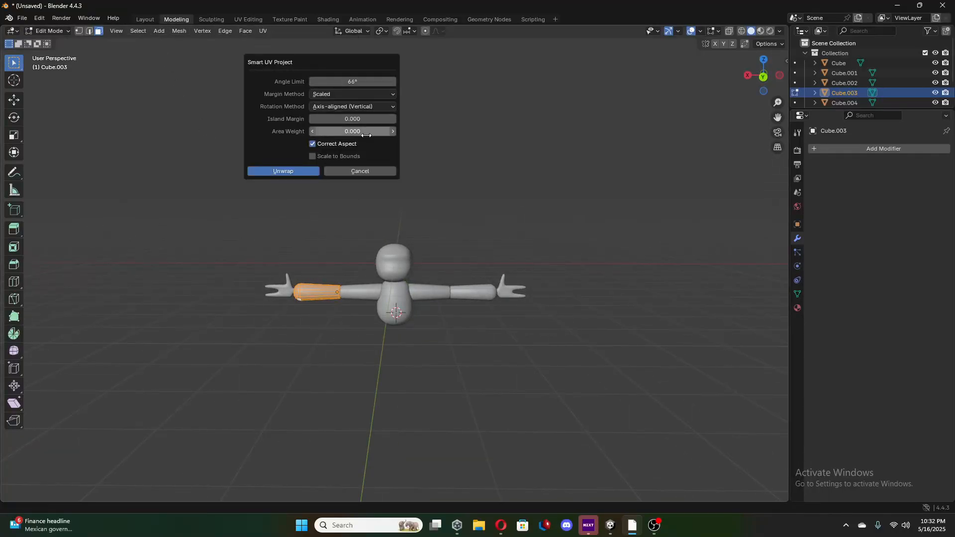
{"action": "key", "text": "Return"}
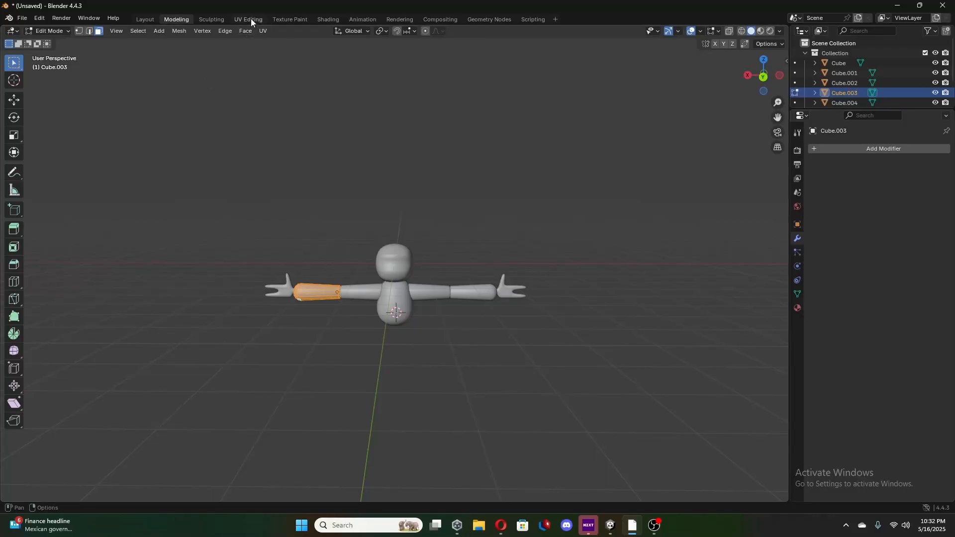
In UV Editing, unwrap the positive X forearm's entire UV layout and re-project it with Smart UV Project.
{"action": "left_click", "coordinate": [250, 19]}
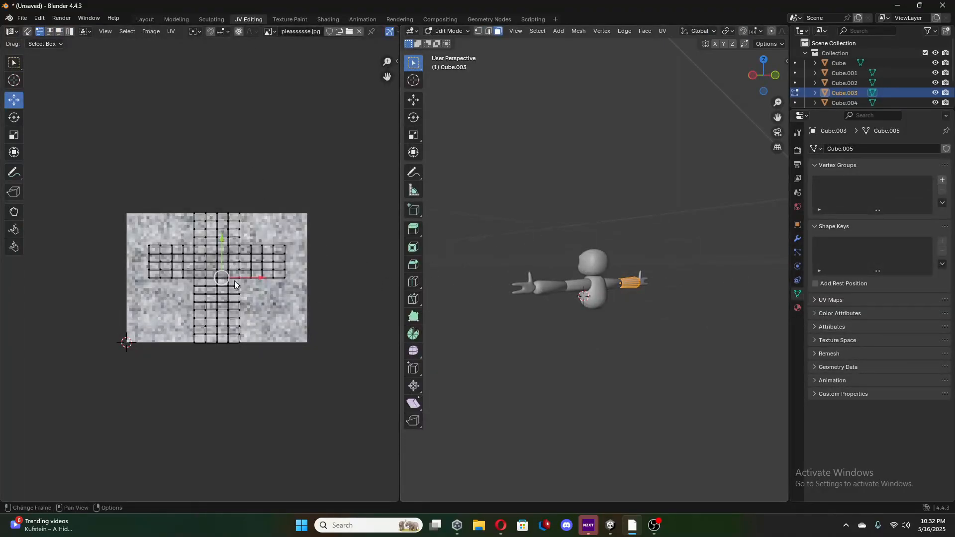
{"action": "key", "text": "a"}
{"action": "key", "text": "u"}
{"action": "left_click", "coordinate": [274, 318]}
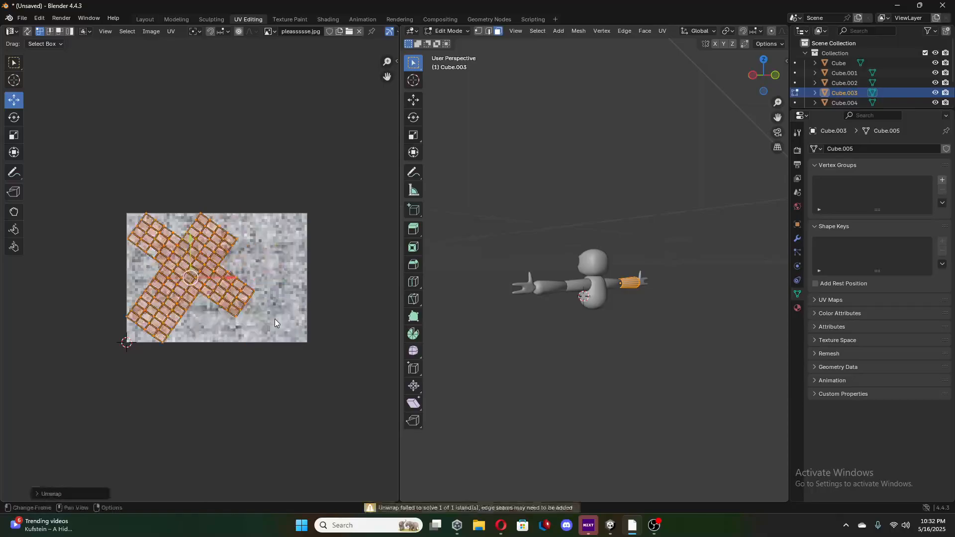
{"action": "left_click", "coordinate": [172, 31]}
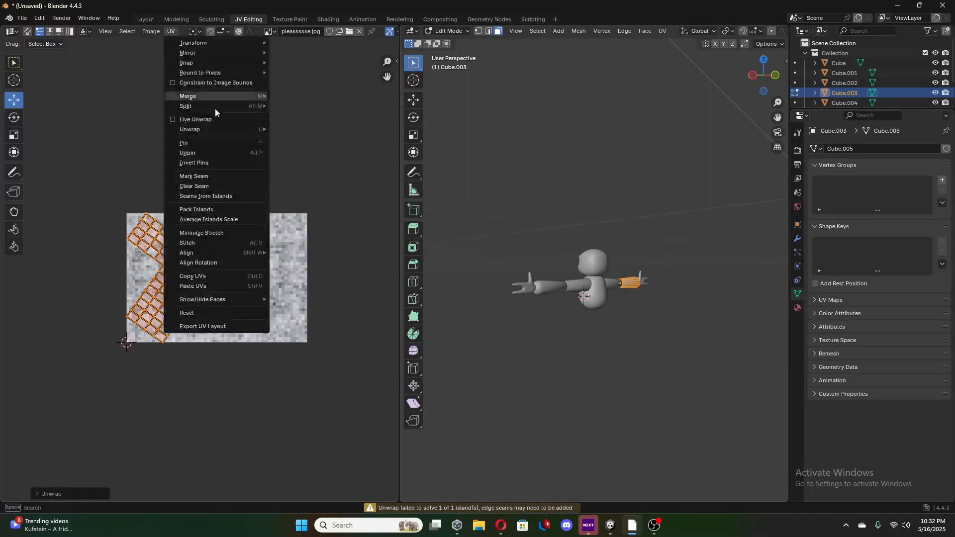
{"action": "mouse_move", "coordinate": [198, 133]}
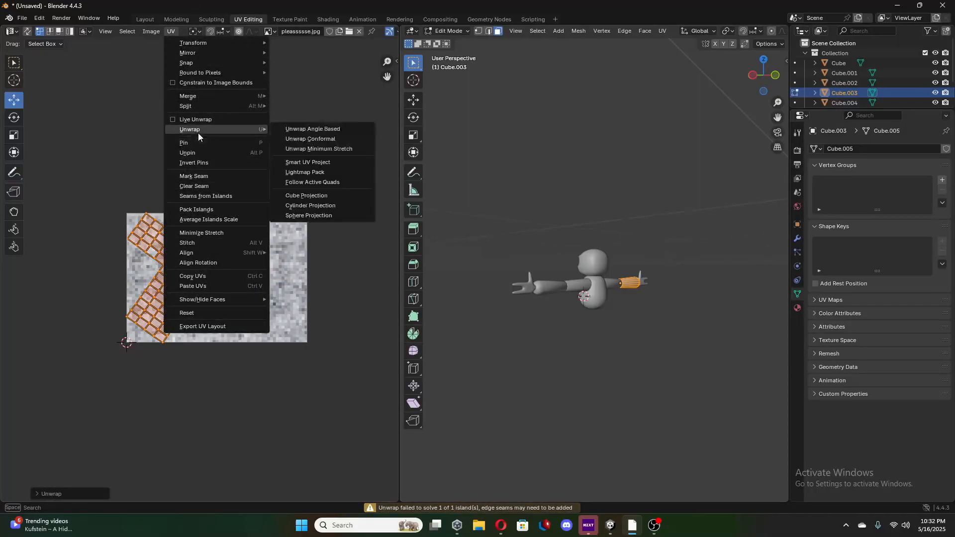
{"action": "left_click", "coordinate": [307, 162]}
{"action": "left_click", "coordinate": [303, 256]}
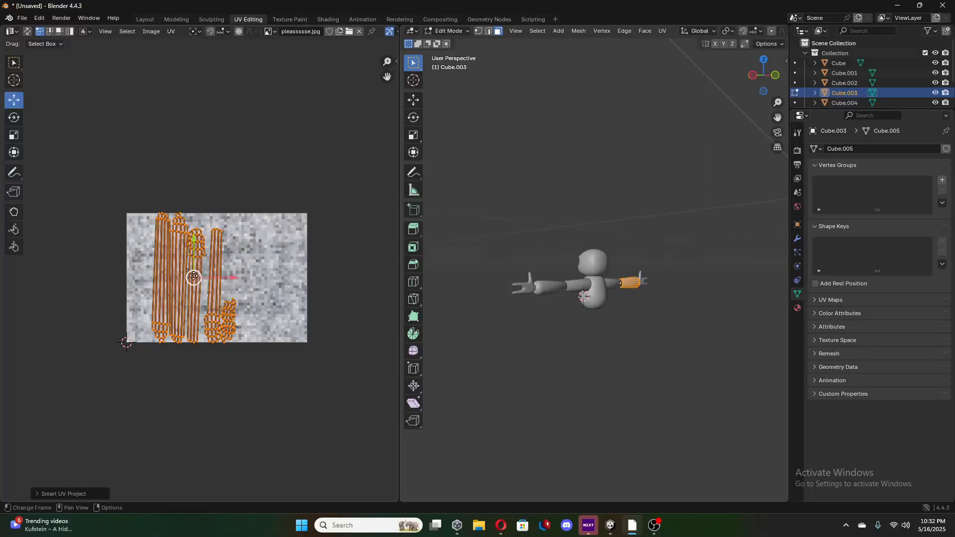
{"action": "left_click", "coordinate": [14, 122]}
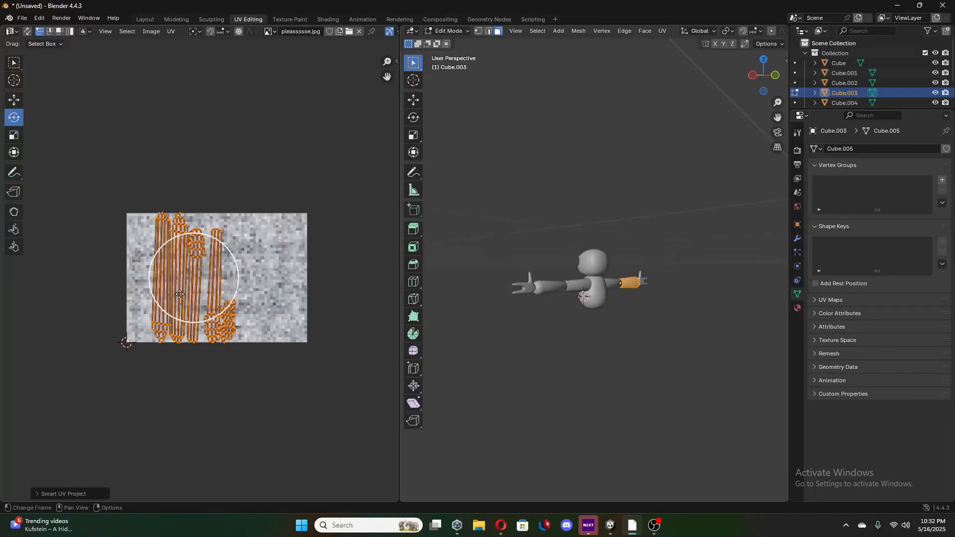
{"action": "left_click_drag", "start_coordinate": [180, 294], "coordinate": [179, 294]}
{"action": "key", "text": "ctrl+z"}
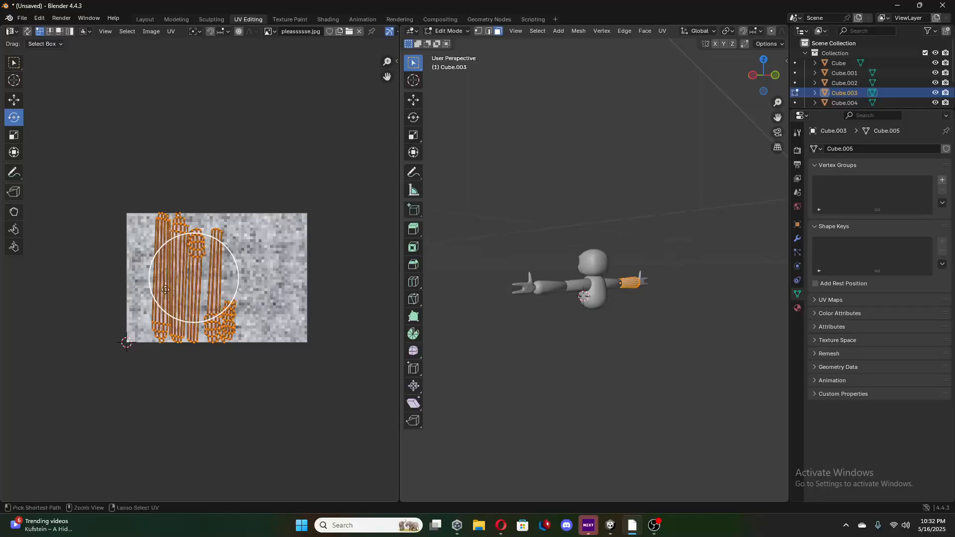
Scale down the positive X forearm's UV islands and move them along X towards the middle of the image.
{"action": "left_click", "coordinate": [14, 135]}
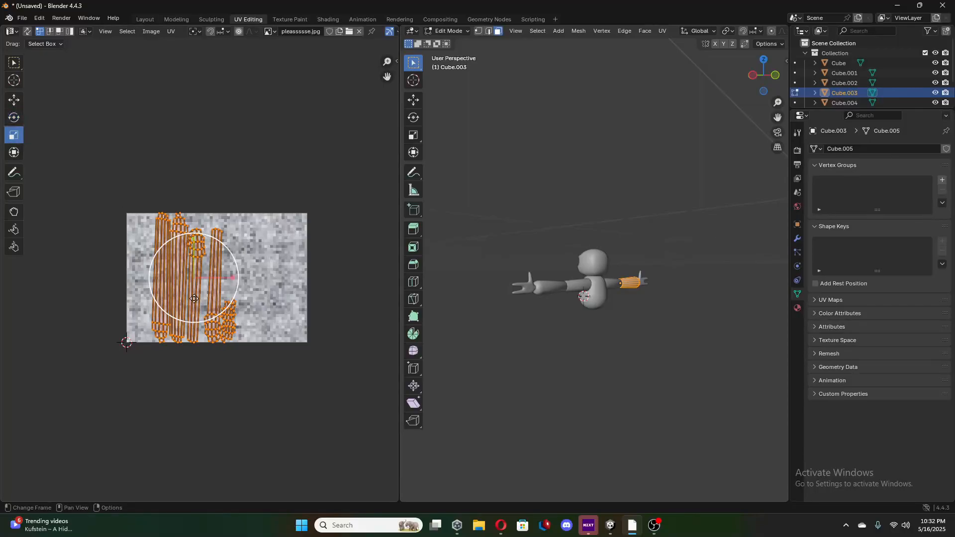
{"action": "left_click_drag", "start_coordinate": [194, 299], "coordinate": [252, 277]}
{"action": "left_click", "coordinate": [17, 102]}
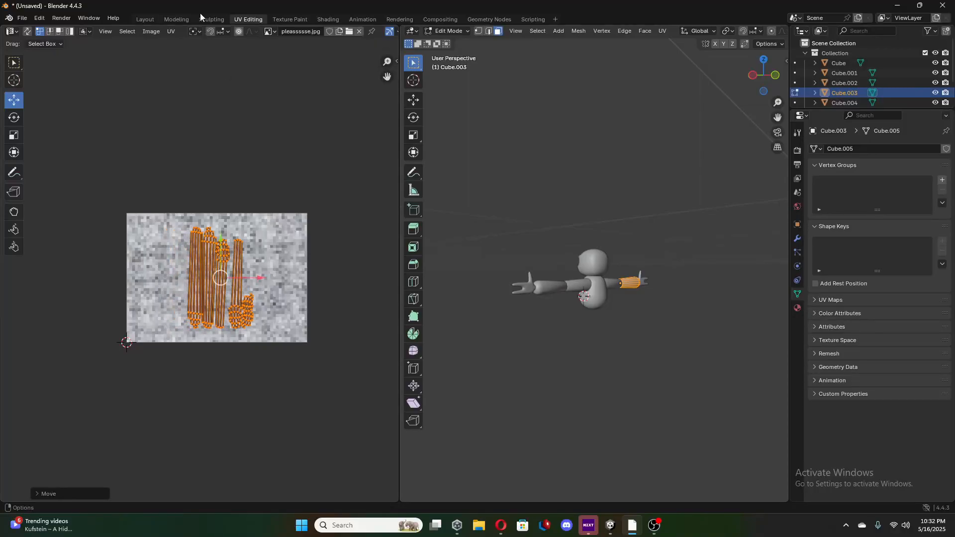
Select the positive X hand in the Layout workspace and open it in UV Editing.
{"action": "left_click", "coordinate": [146, 19]}
{"action": "left_click", "coordinate": [127, 224]}
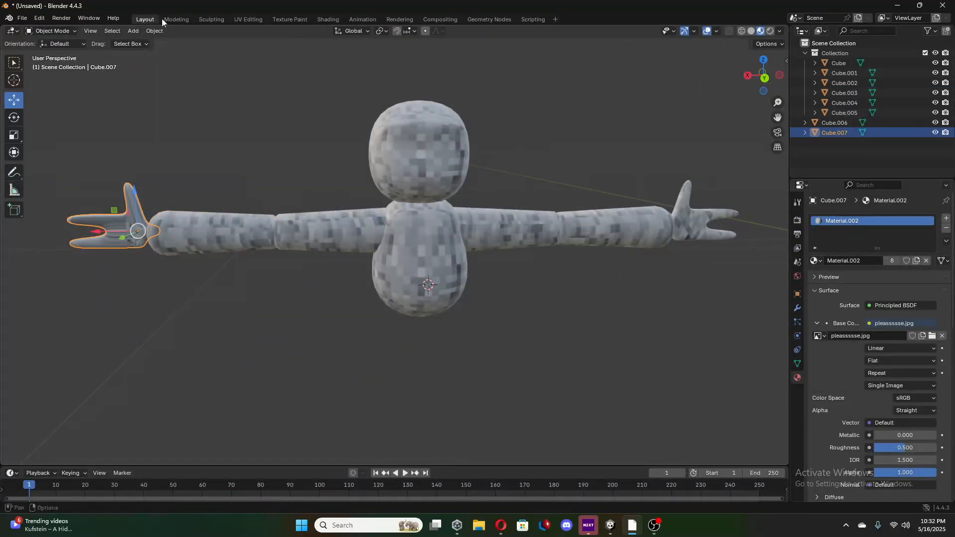
{"action": "left_click", "coordinate": [256, 19]}
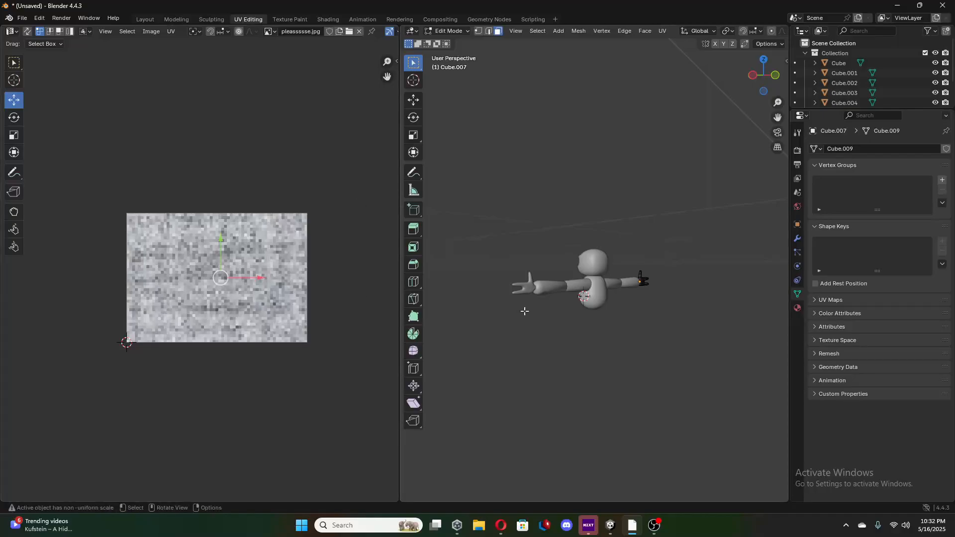
{"action": "mouse_move", "coordinate": [565, 297]}
{"action": "middle_mouse_down"}
{"action": "mouse_move", "coordinate": [562, 318]}
{"action": "mouse_move", "coordinate": [573, 301]}
{"action": "middle_mouse_up"}
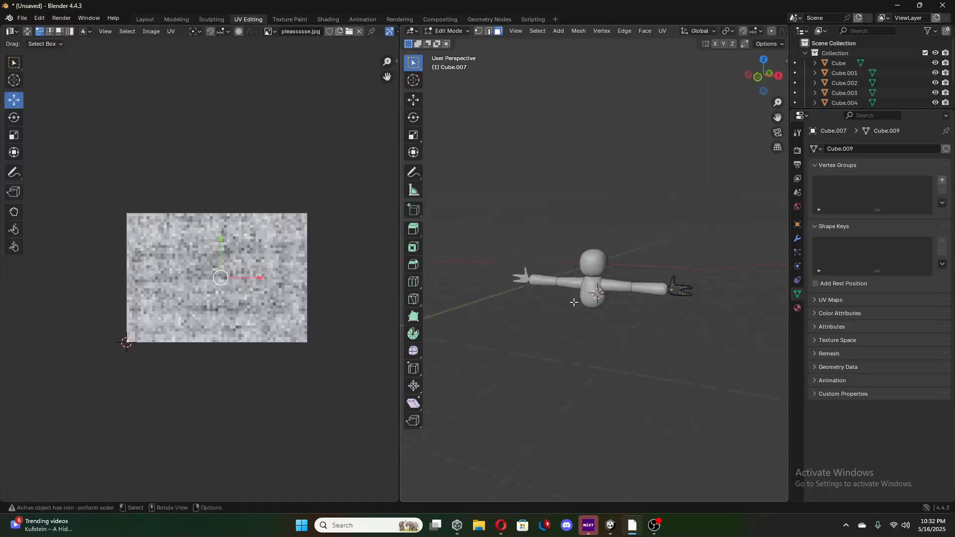
Box-select all faces of the positive X hand from several viewing angles so the whole mesh is selected.
{"action": "left_click_drag", "start_coordinate": [619, 235], "coordinate": [717, 347]}
{"action": "middle_click_drag", "start_coordinate": [631, 363], "coordinate": [546, 283]}
{"action": "left_click_drag", "start_coordinate": [539, 241], "coordinate": [646, 305]}
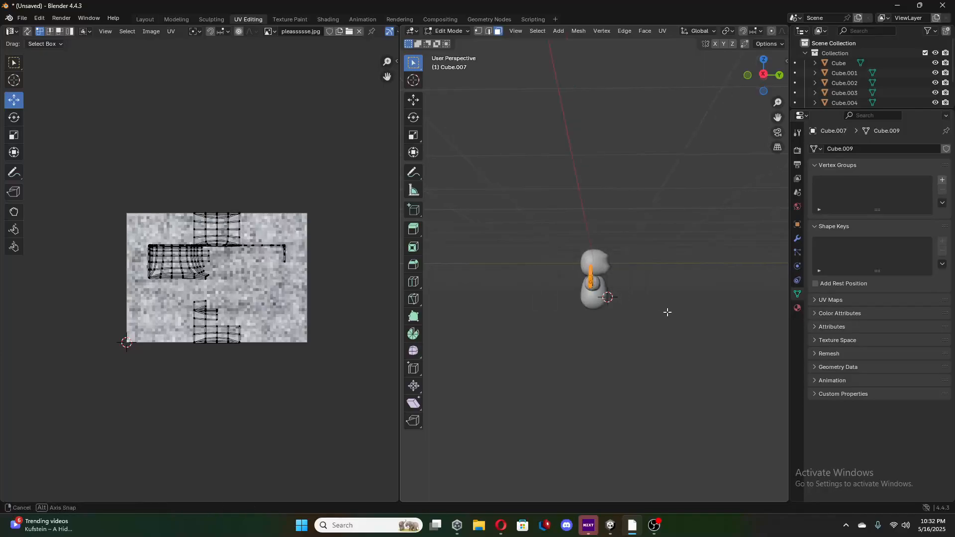
{"action": "middle_click_drag", "start_coordinate": [667, 313], "coordinate": [568, 322]}
{"action": "left_click_drag", "start_coordinate": [458, 252], "coordinate": [524, 310]}
{"action": "middle_click_drag", "start_coordinate": [597, 323], "coordinate": [465, 326]}
{"action": "left_click_drag", "start_coordinate": [532, 250], "coordinate": [697, 300]}
{"action": "middle_click_drag", "start_coordinate": [588, 315], "coordinate": [588, 314]}
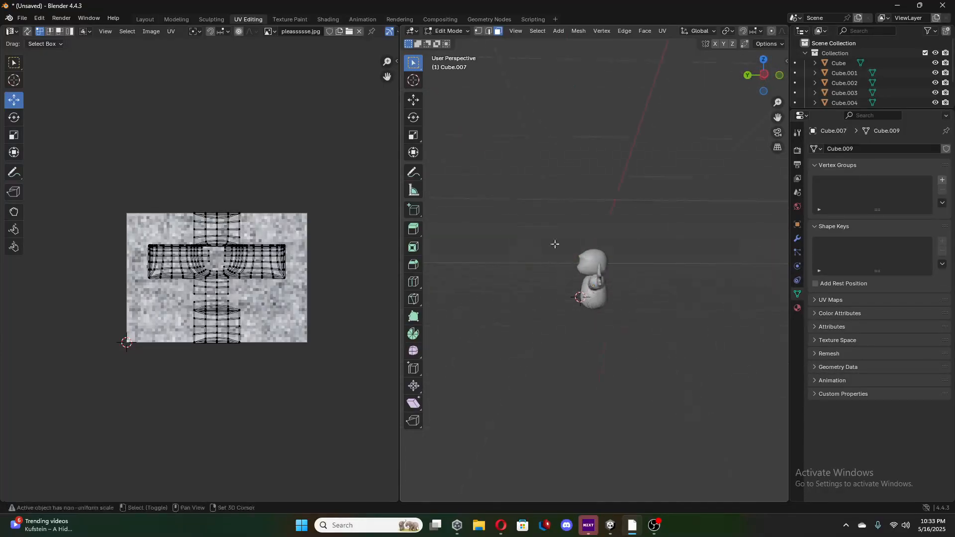
{"action": "left_click_drag", "start_coordinate": [555, 243], "coordinate": [674, 351]}
{"action": "middle_click_drag", "start_coordinate": [643, 345], "coordinate": [706, 318]}
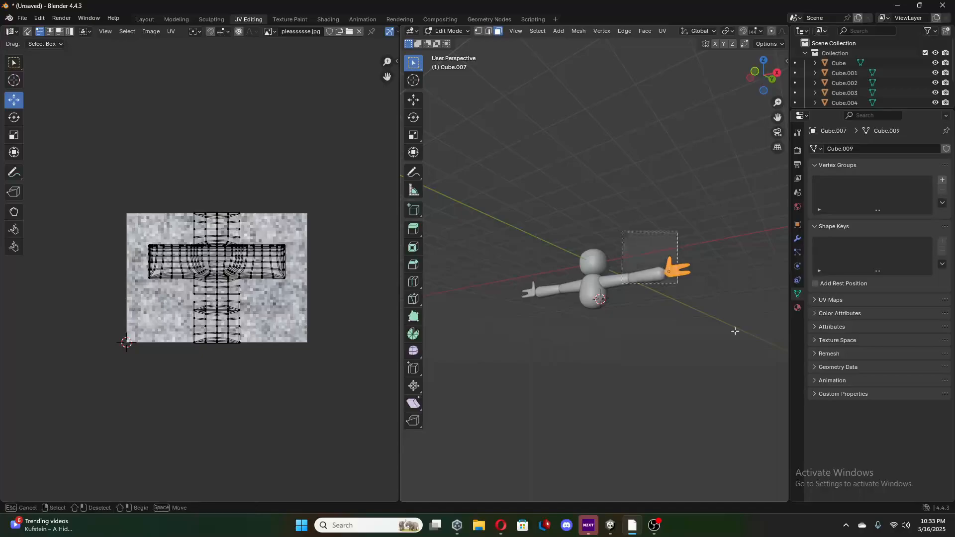
{"action": "mouse_move", "coordinate": [650, 220]}
{"action": "middle_mouse_down"}
{"action": "mouse_move", "coordinate": [593, 280]}
{"action": "mouse_move", "coordinate": [544, 292]}
{"action": "middle_mouse_up"}
{"action": "mouse_move", "coordinate": [541, 298]}
{"action": "left_mouse_down"}
{"action": "mouse_move", "coordinate": [628, 385]}
{"action": "mouse_move", "coordinate": [622, 394]}
{"action": "left_mouse_up"}
{"action": "middle_click_drag", "start_coordinate": [622, 394], "coordinate": [608, 345]}
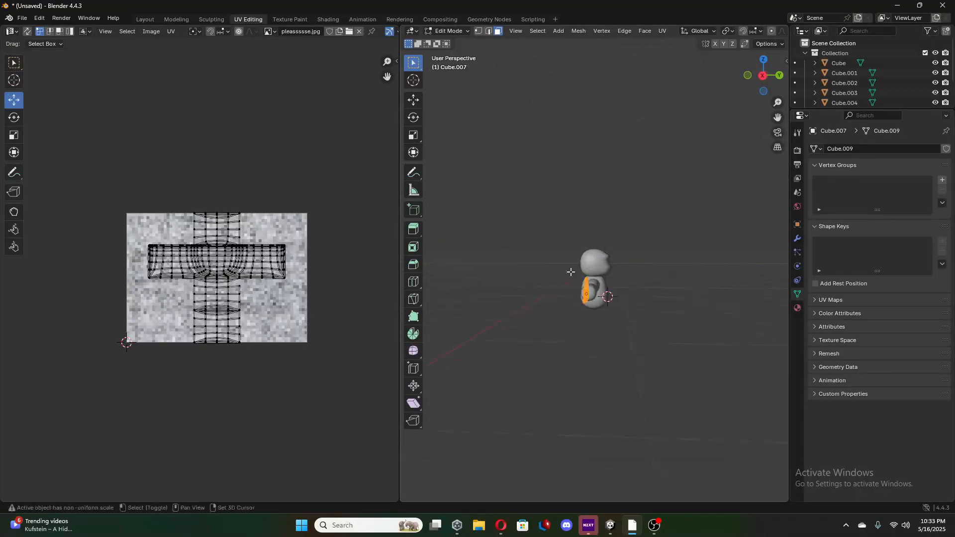
{"action": "left_click_drag", "start_coordinate": [569, 272], "coordinate": [643, 339]}
{"action": "middle_click_drag", "start_coordinate": [643, 339], "coordinate": [571, 230]}
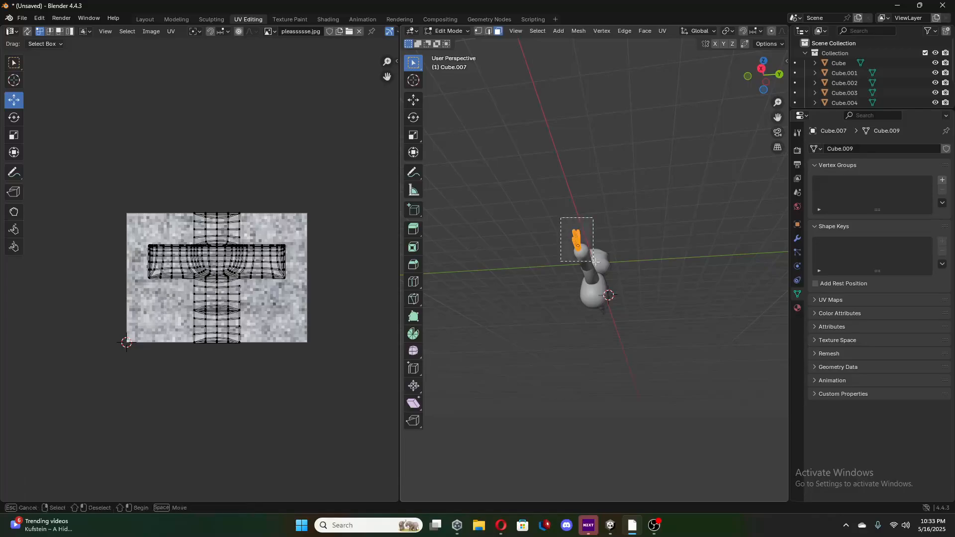
{"action": "middle_click_drag", "start_coordinate": [596, 262], "coordinate": [621, 271]}
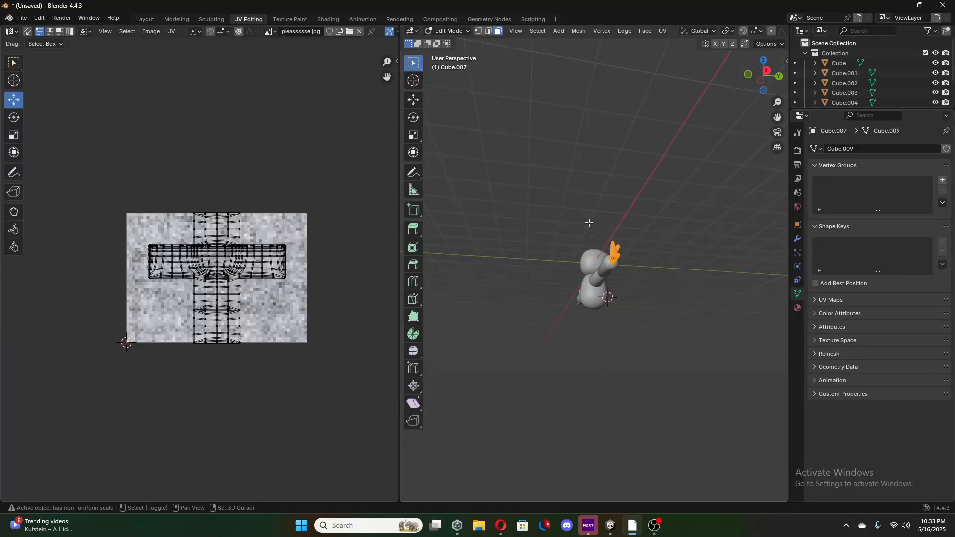
{"action": "left_click_drag", "start_coordinate": [589, 223], "coordinate": [716, 391]}
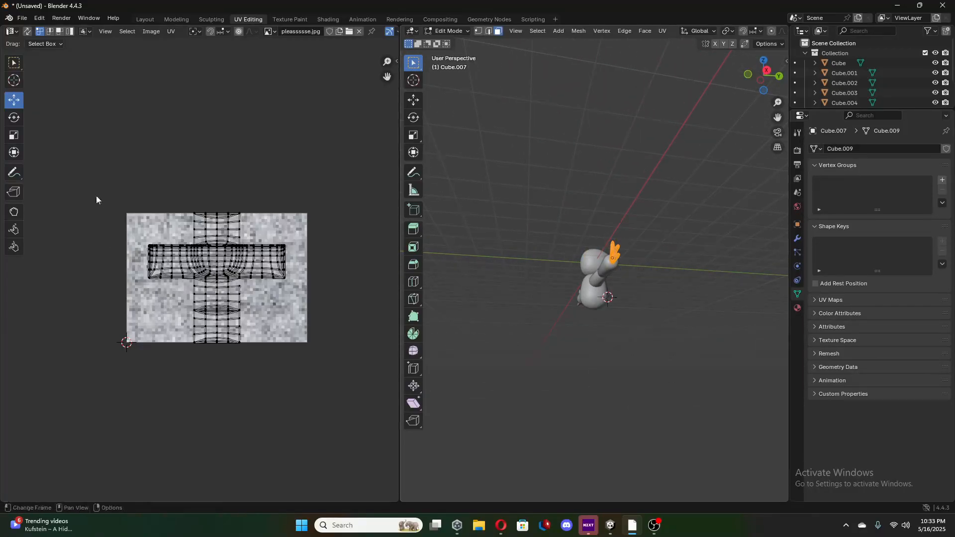
Select the positive X hand's entire UV layout, unwrap it, and re-project it with Smart UV Project.
{"action": "key", "text": "a"}
{"action": "key", "text": "u"}
{"action": "left_click", "coordinate": [266, 293]}
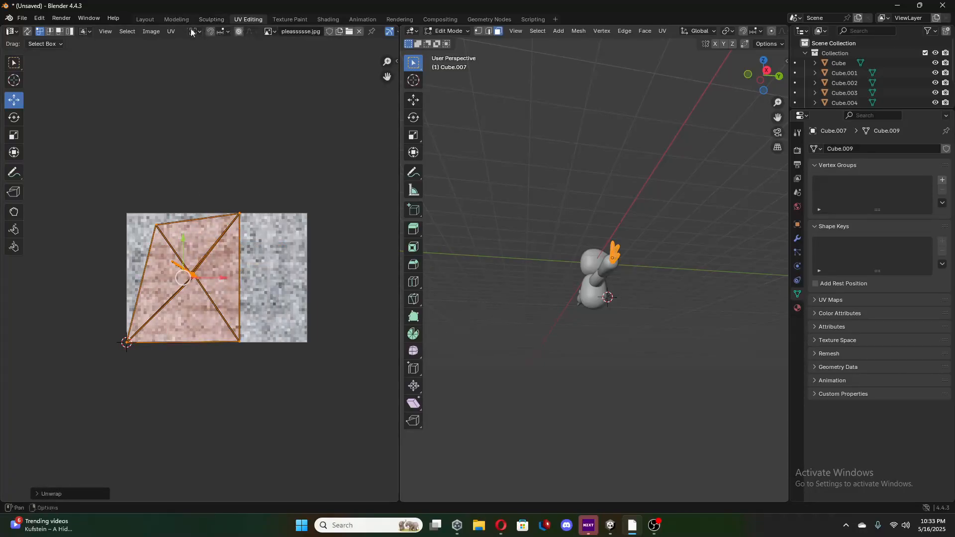
{"action": "left_click", "coordinate": [172, 32]}
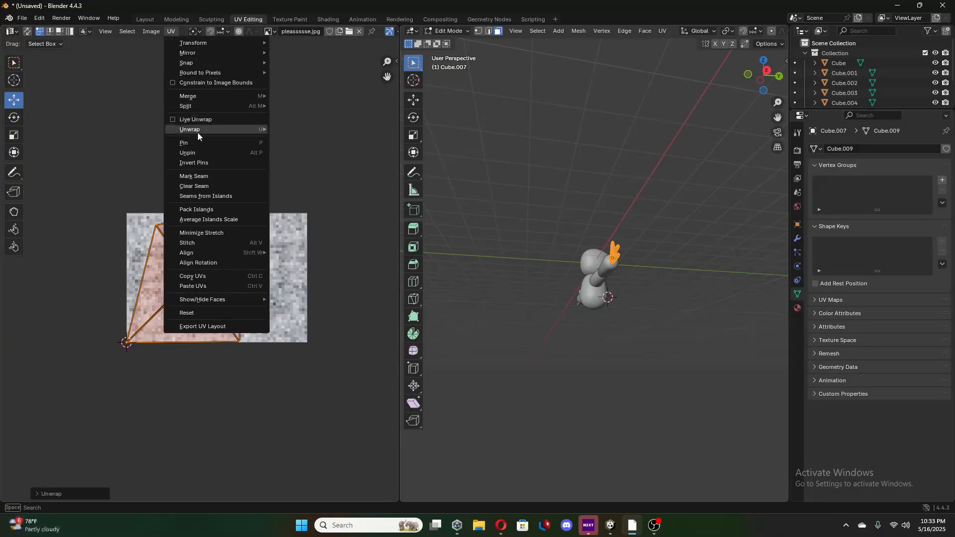
{"action": "mouse_move", "coordinate": [198, 129]}
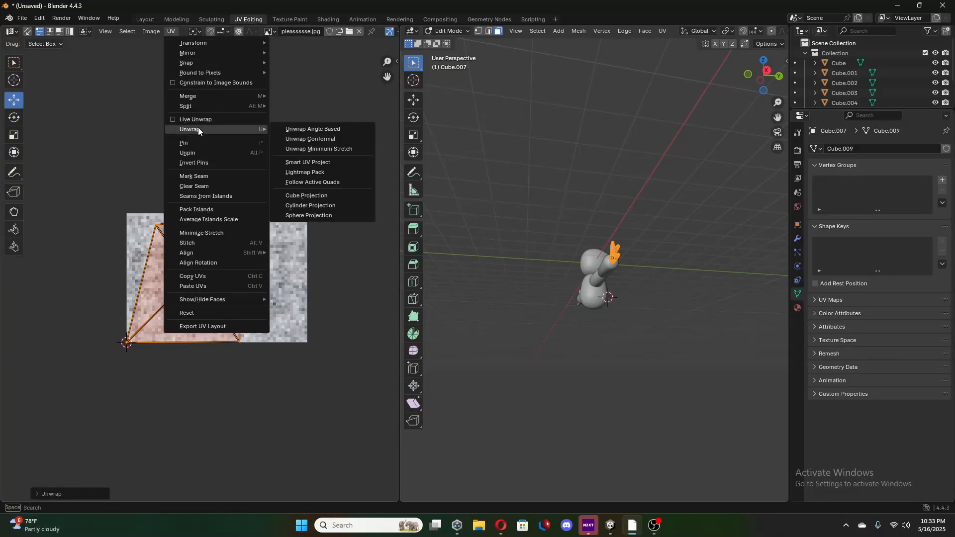
{"action": "left_click", "coordinate": [317, 163]}
{"action": "left_click", "coordinate": [300, 256]}
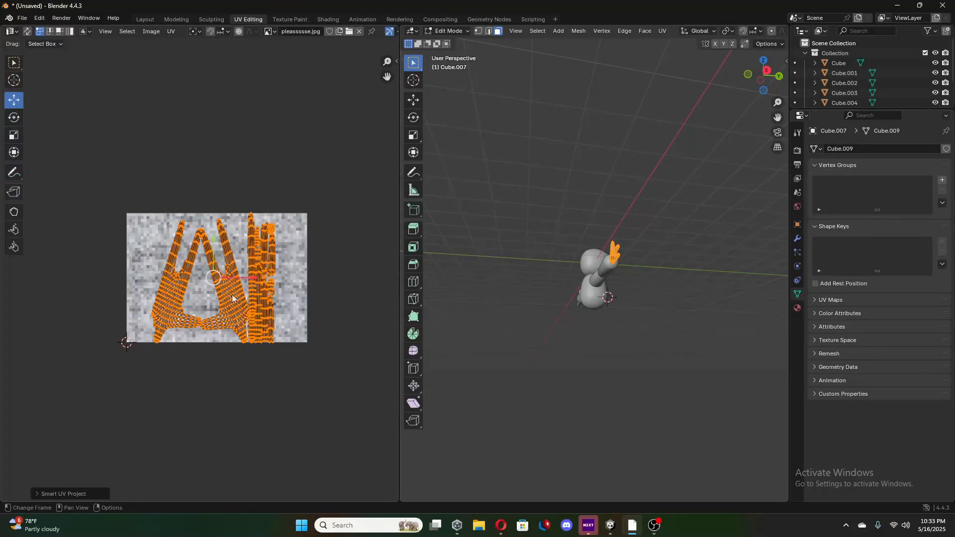
Scale down the positive X hand's UV islands within the image and rotate them roughly a quarter turn counterclockwise.
{"action": "left_click", "coordinate": [13, 136]}
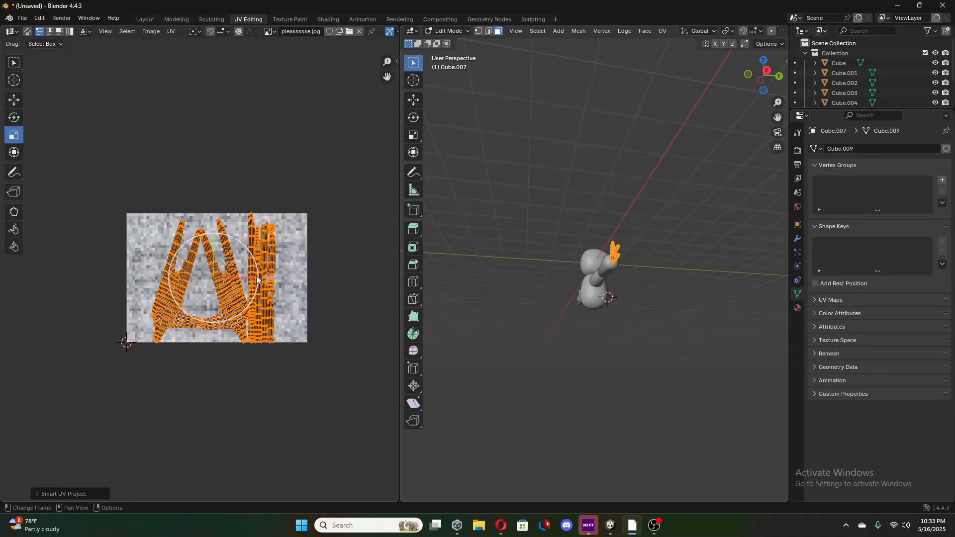
{"action": "left_click_drag", "start_coordinate": [234, 282], "coordinate": [225, 279]}
{"action": "left_click", "coordinate": [10, 122]}
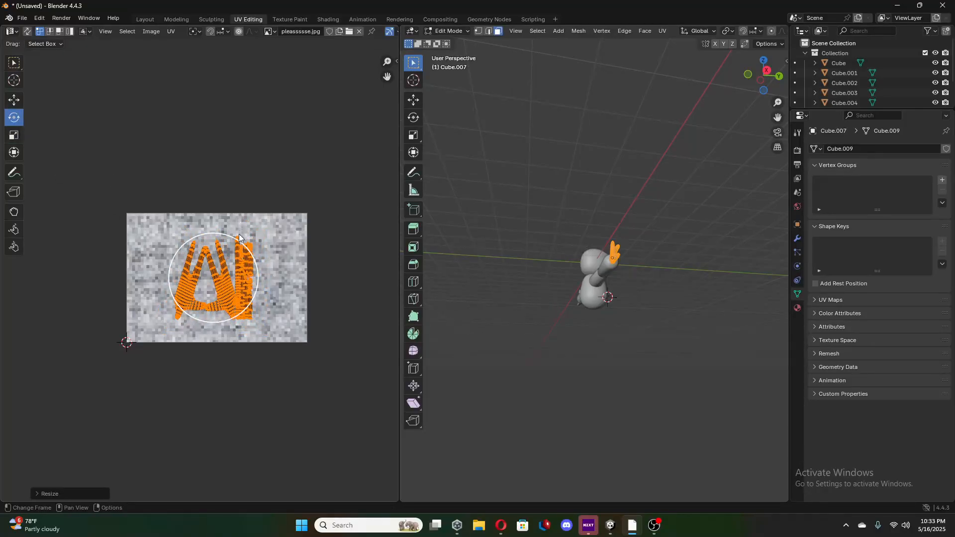
{"action": "left_click_drag", "start_coordinate": [243, 248], "coordinate": [174, 227]}
{"action": "left_click_drag", "start_coordinate": [178, 228], "coordinate": [183, 234]}
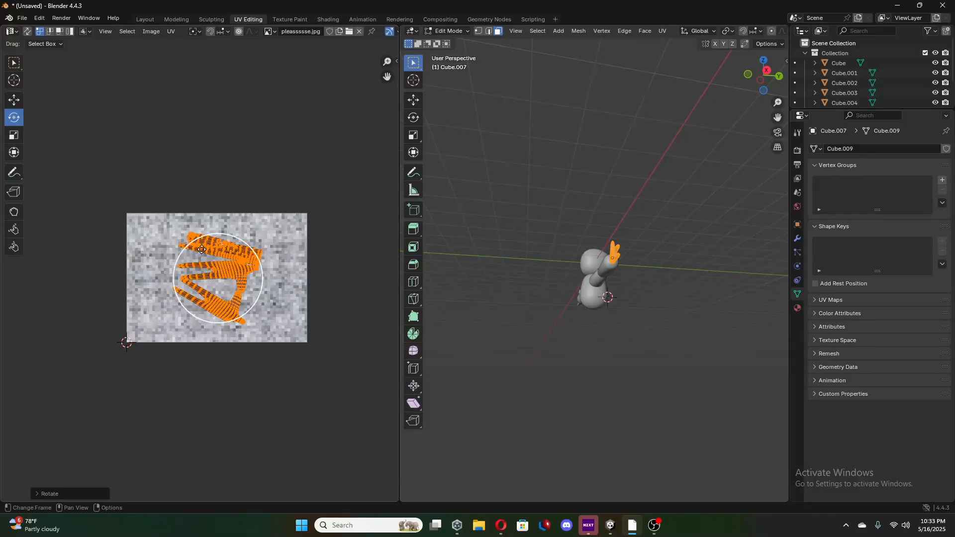
Return to the Layout workspace, inspect the textured character, and select the torso.
{"action": "left_click", "coordinate": [146, 19]}
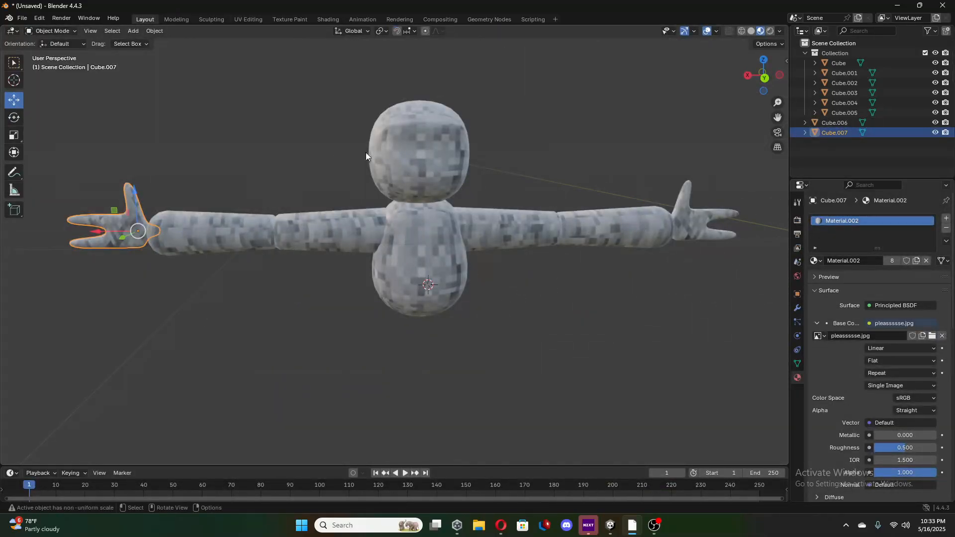
{"action": "middle_click_drag", "start_coordinate": [494, 240], "coordinate": [456, 252]}
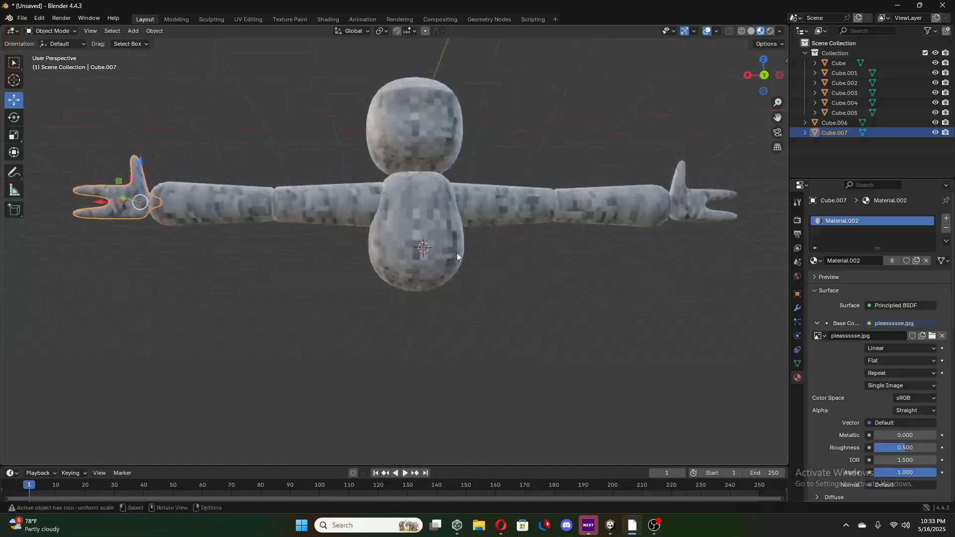
{"action": "left_click", "coordinate": [427, 215]}
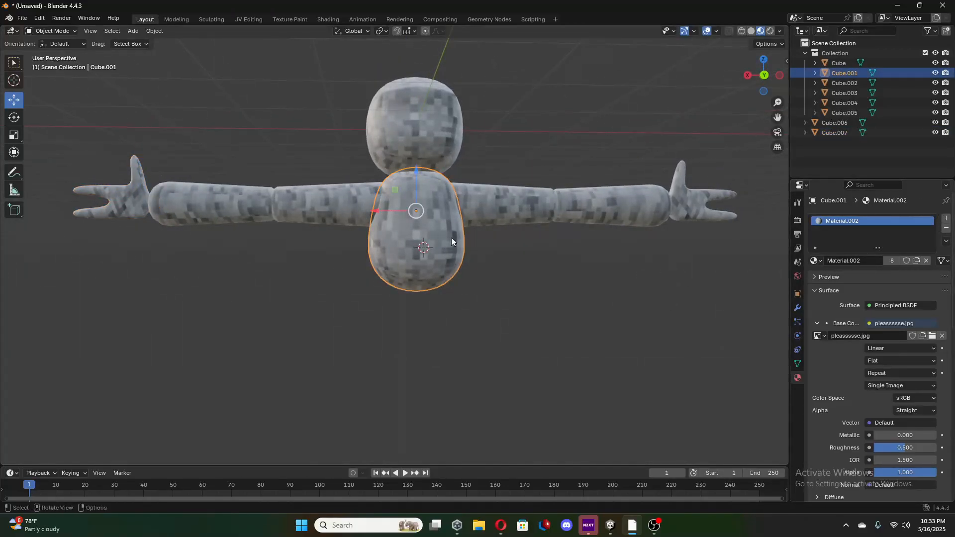
{"action": "middle_click_drag", "start_coordinate": [454, 288], "coordinate": [412, 240]}
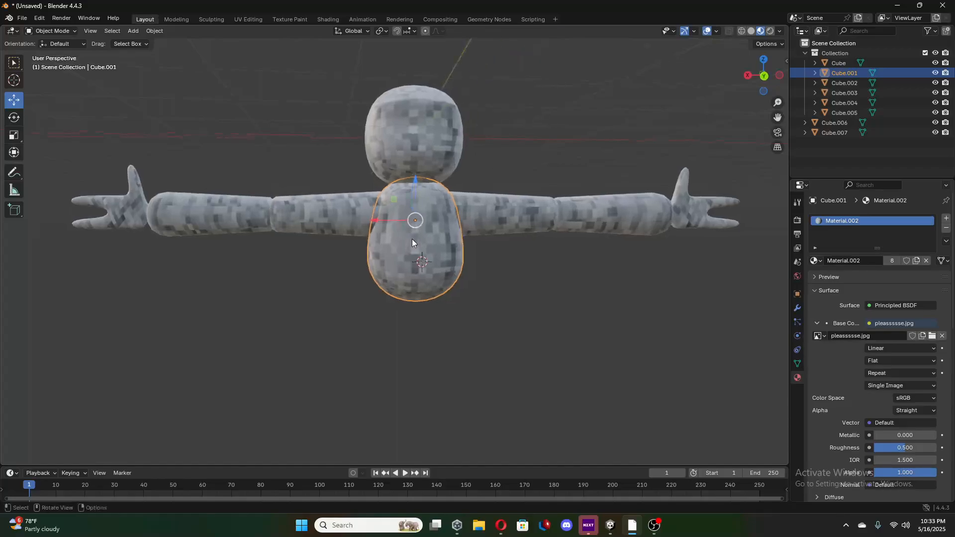
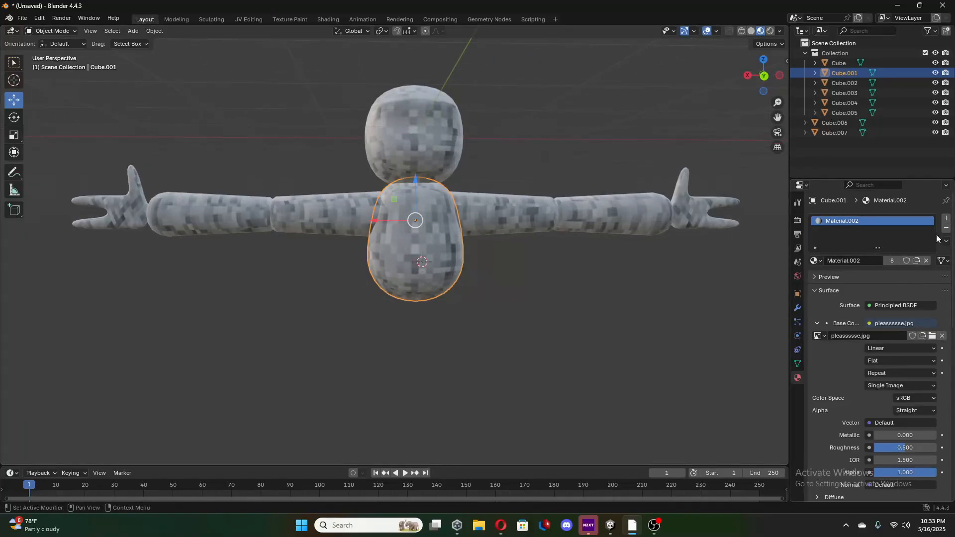
Add a second material slot to the torso with a new material whose Base Color uses an Image Texture.
{"action": "left_click", "coordinate": [946, 218]}
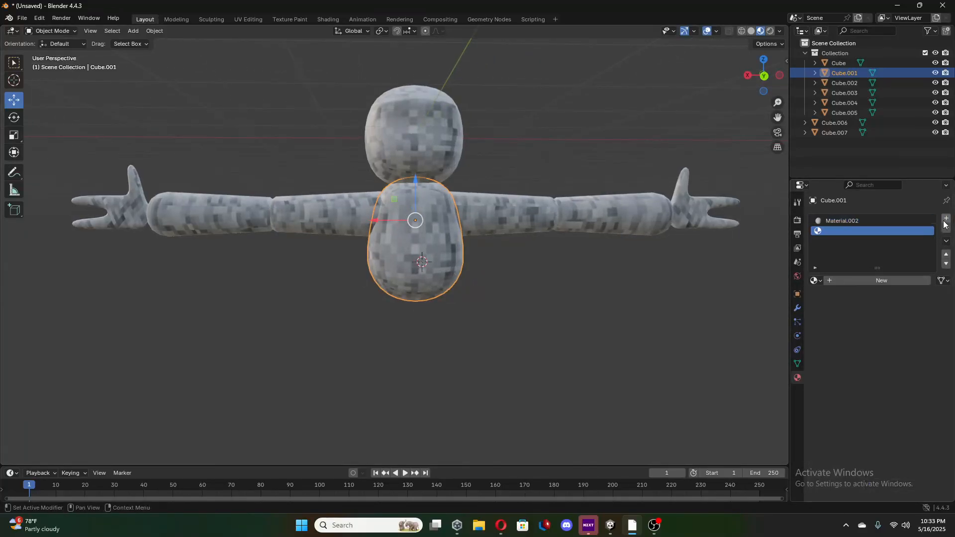
{"action": "left_click", "coordinate": [855, 280]}
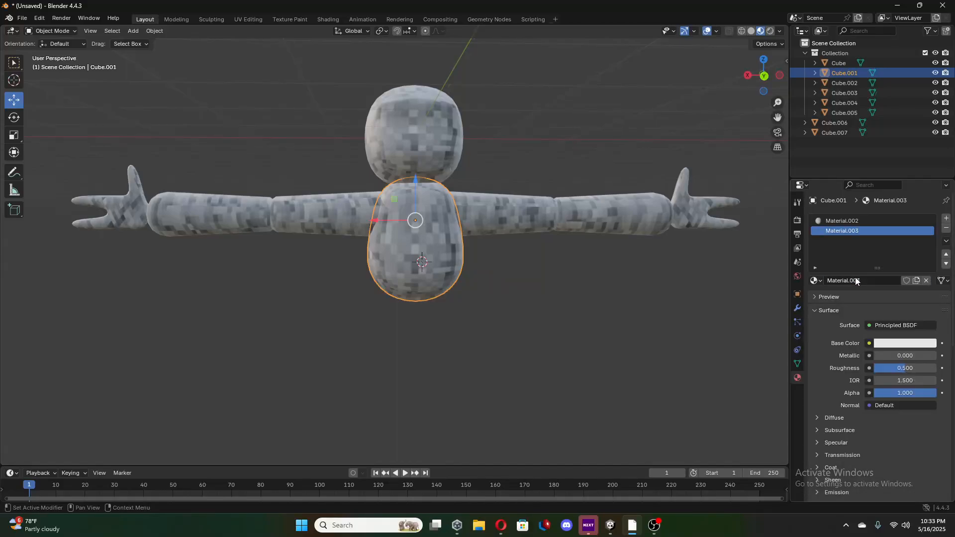
{"action": "left_click", "coordinate": [865, 345]}
{"action": "left_click", "coordinate": [647, 404]}
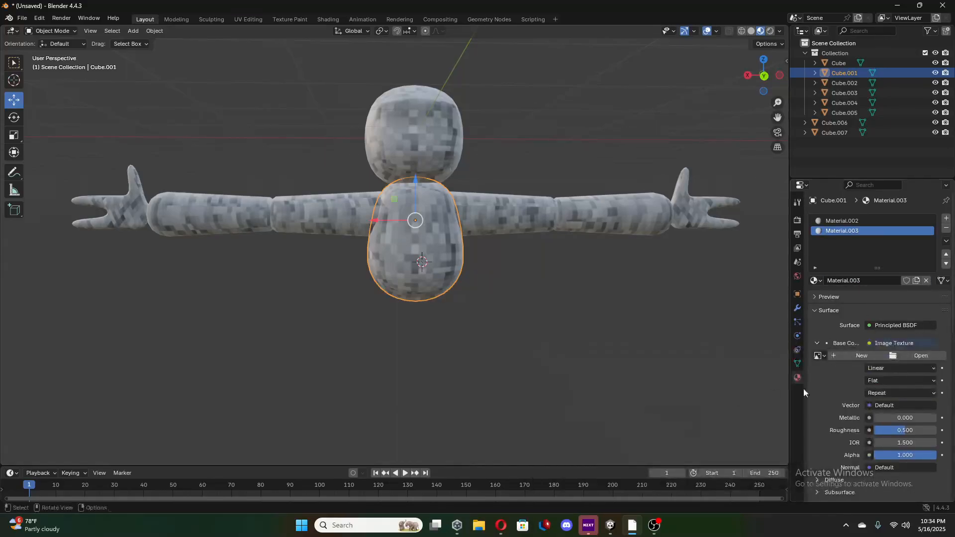
Load pigon fur.jpg from the Downloads folder as the new material's base color image.
{"action": "left_click", "coordinate": [910, 355]}
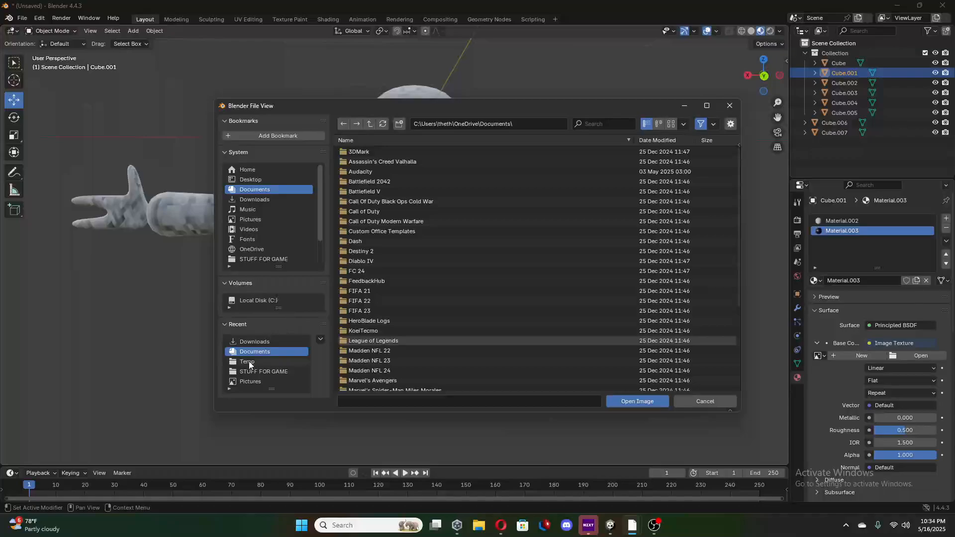
{"action": "left_click", "coordinate": [264, 341]}
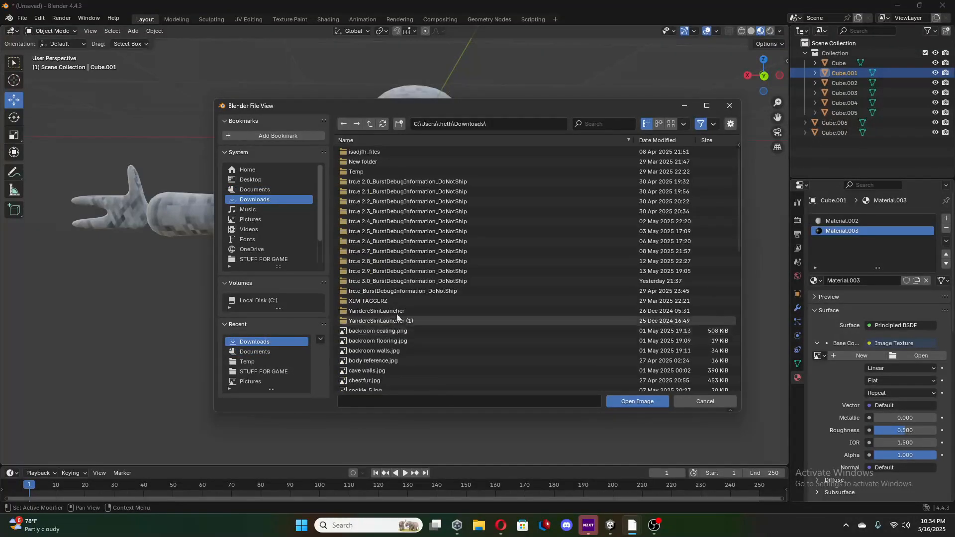
{"action": "scroll", "coordinate": [398, 311], "scroll_direction": "down", "scroll_amount": 2}
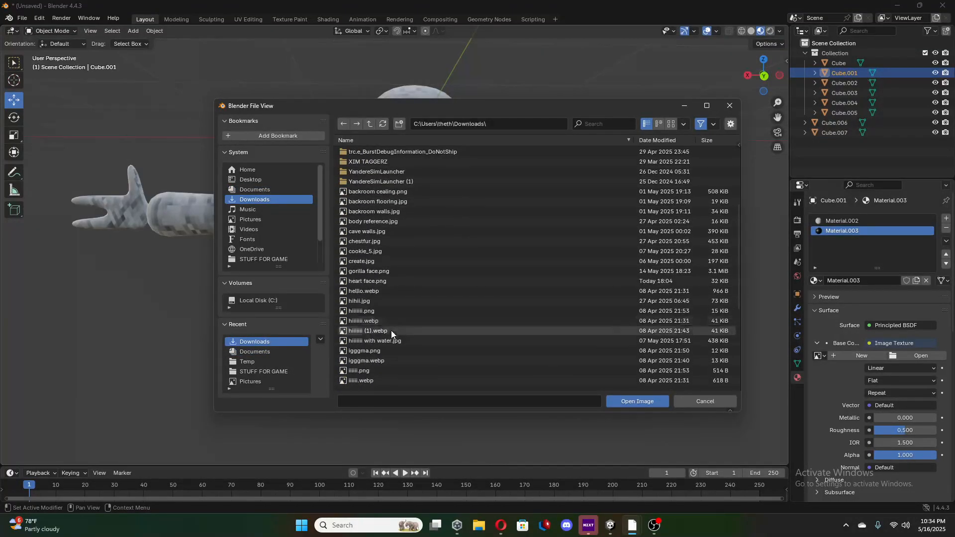
{"action": "scroll", "coordinate": [385, 308], "scroll_direction": "down", "scroll_amount": 2}
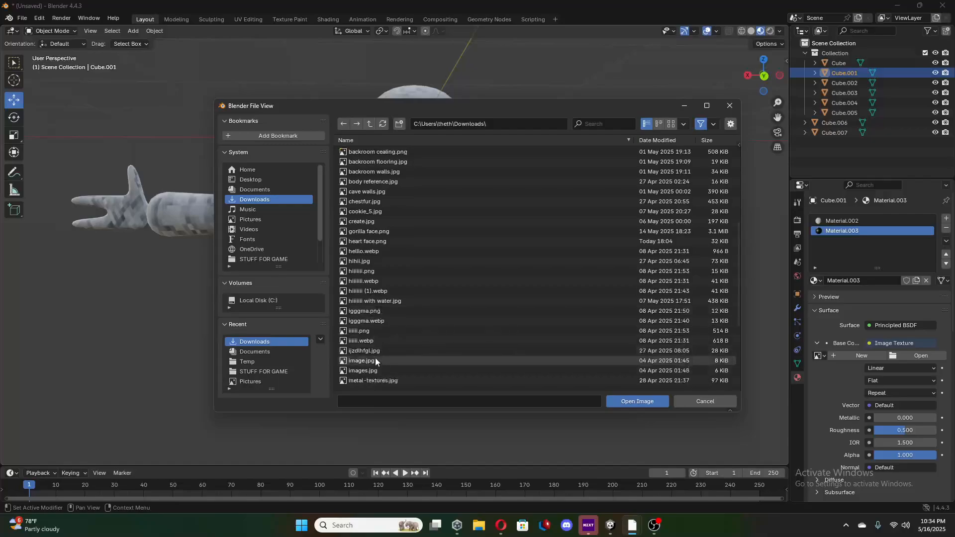
{"action": "scroll", "coordinate": [375, 353], "scroll_direction": "down", "scroll_amount": 2}
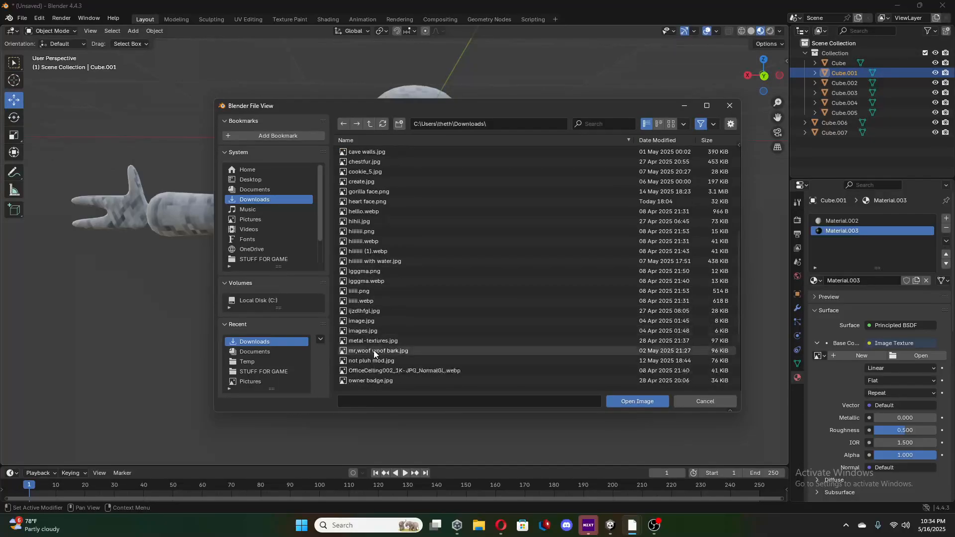
{"action": "scroll", "coordinate": [365, 372], "scroll_direction": "down", "scroll_amount": 1}
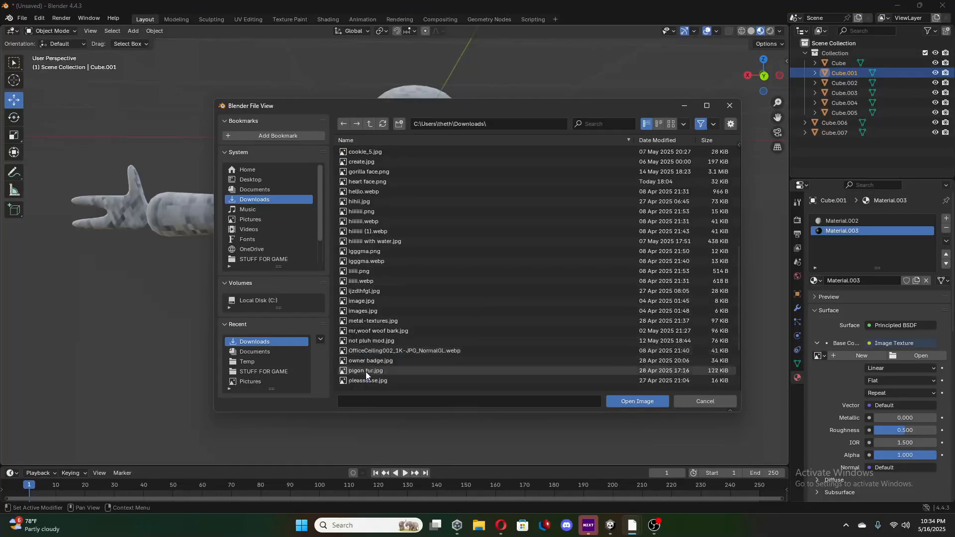
{"action": "left_click", "coordinate": [367, 373]}
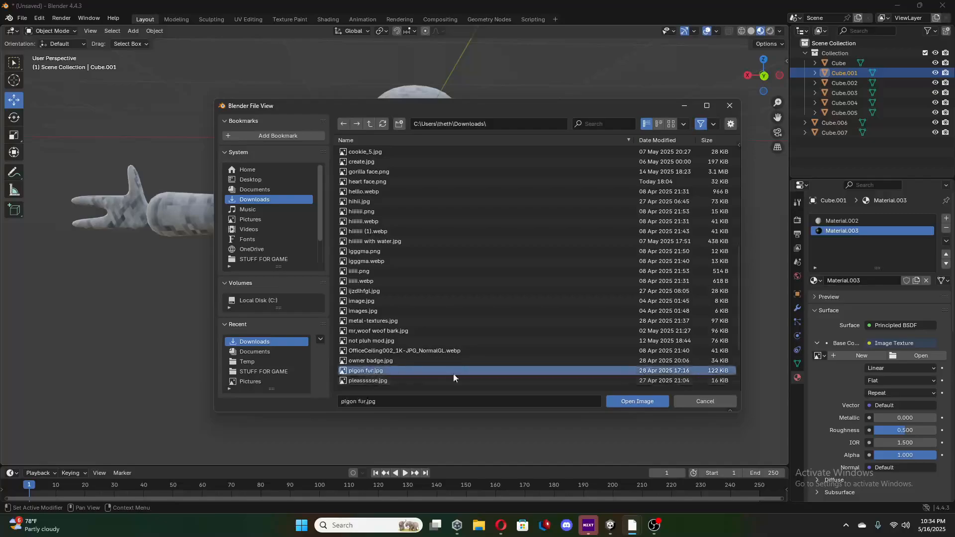
{"action": "left_click", "coordinate": [628, 401]}
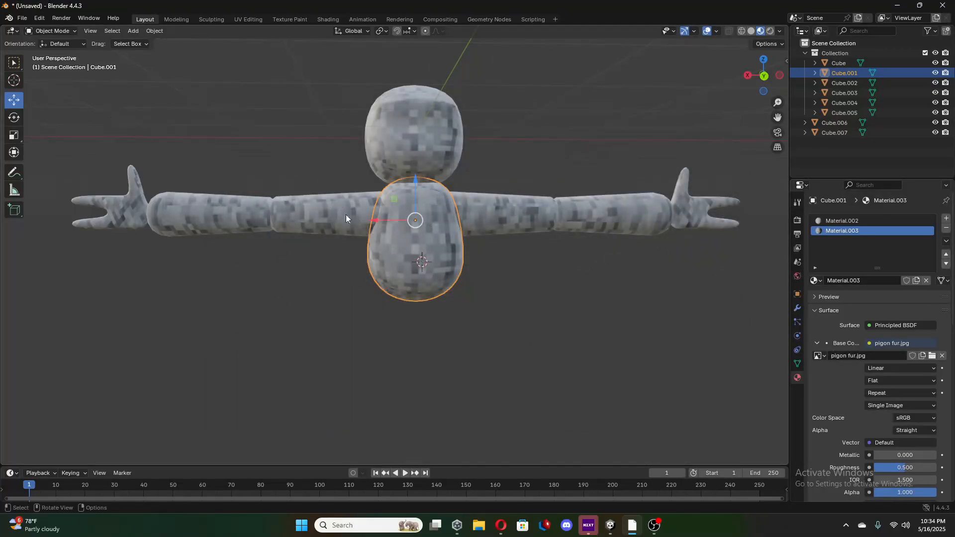
In Edit Mode, select a closed outline of faces around the torso's positive Y side using shortest-path picks.
{"action": "key", "text": "Tab"}
{"action": "left_click", "coordinate": [392, 195]}
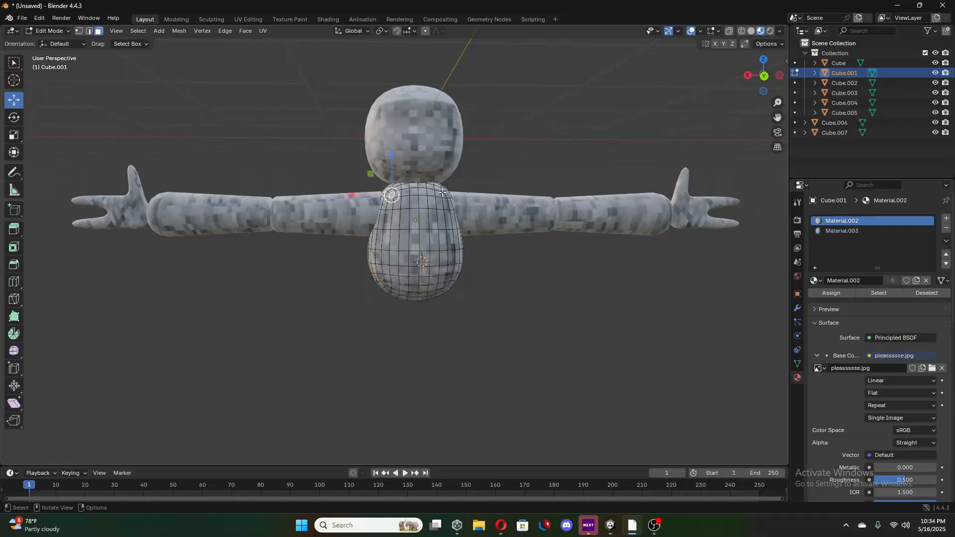
{"action": "left_click", "coordinate": [437, 194], "text": "ctrl"}
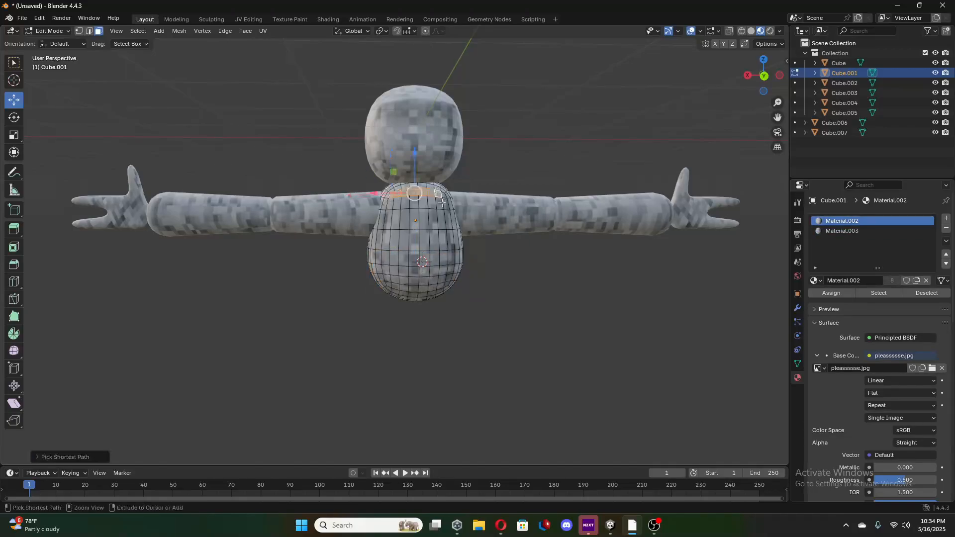
{"action": "left_click", "coordinate": [447, 284], "text": "ctrl"}
{"action": "left_click", "coordinate": [389, 285], "text": "ctrl"}
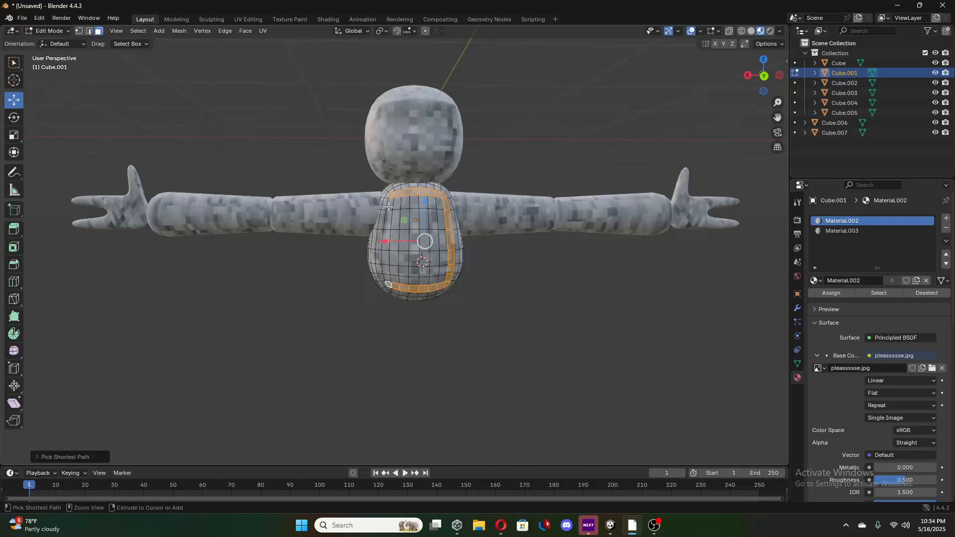
{"action": "left_click", "coordinate": [389, 206], "text": "ctrl"}
{"action": "left_click", "coordinate": [438, 203], "text": "ctrl"}
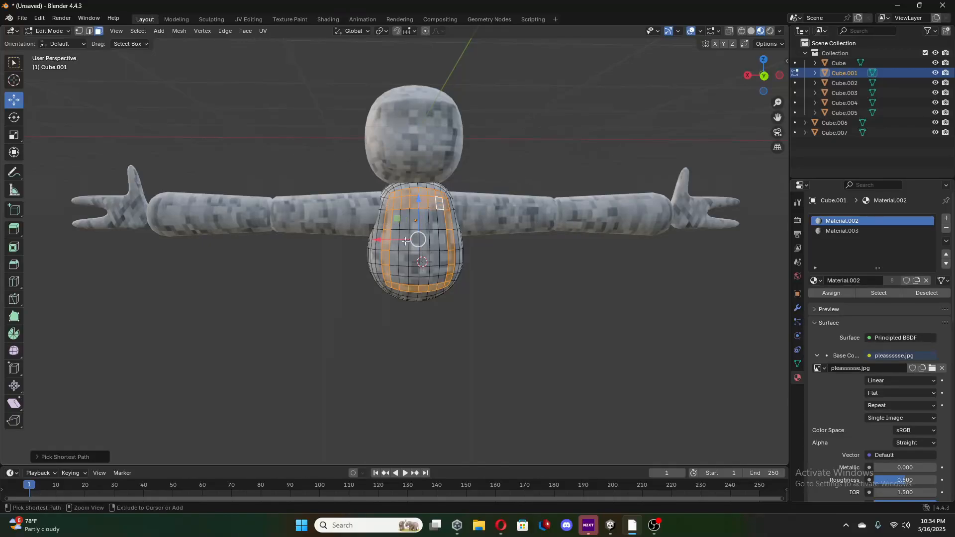
Extend the selection to all faces inside the outline on the torso's positive Y side.
{"action": "left_click", "coordinate": [394, 279], "text": "ctrl"}
{"action": "left_click", "coordinate": [440, 221], "text": "ctrl"}
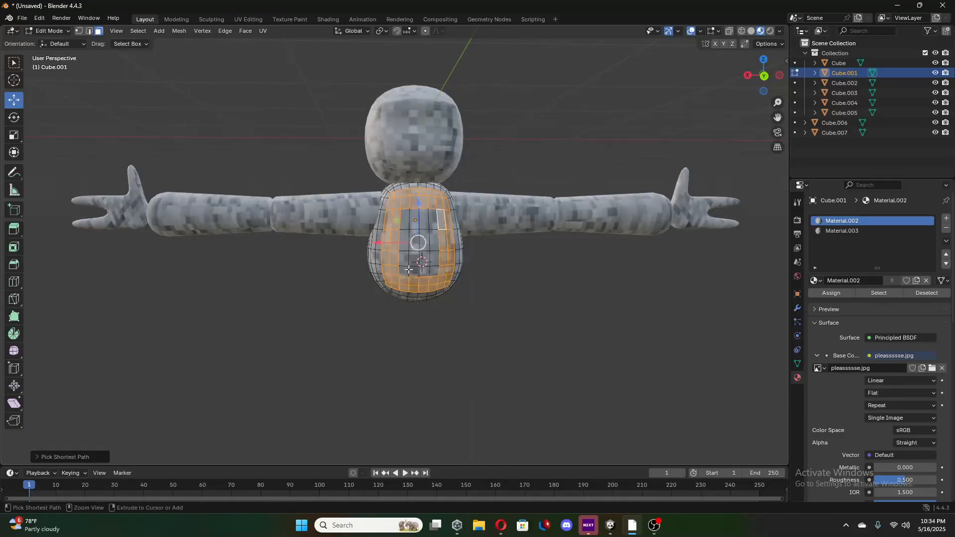
{"action": "left_click", "coordinate": [405, 271], "text": "ctrl"}
{"action": "left_click", "coordinate": [433, 221], "text": "ctrl"}
{"action": "left_click", "coordinate": [433, 258], "text": "ctrl"}
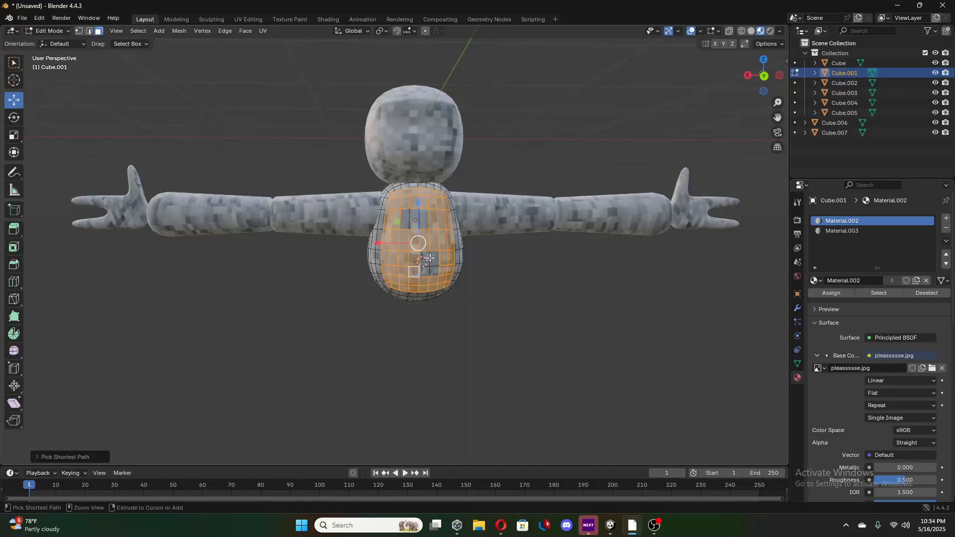
{"action": "left_click", "coordinate": [424, 256], "text": "ctrl"}
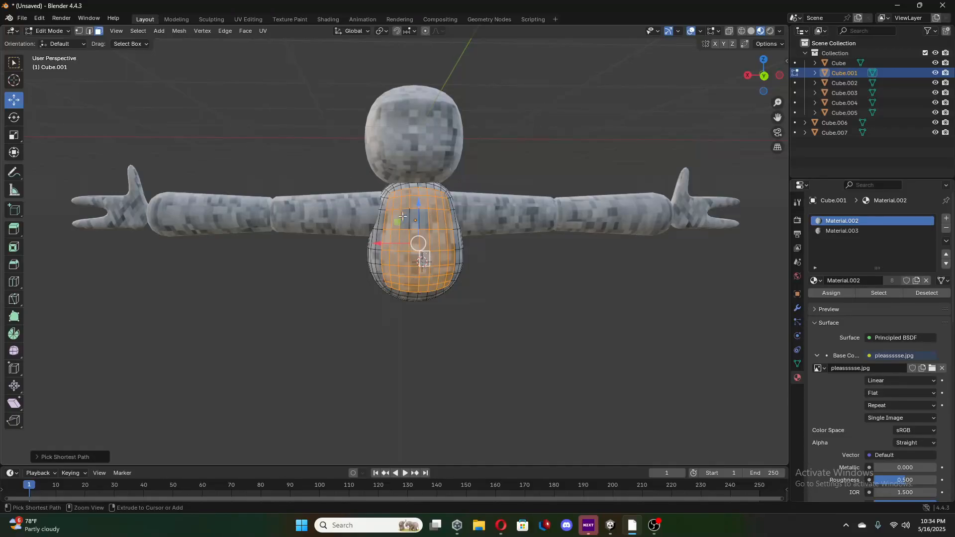
{"action": "left_click", "coordinate": [423, 219], "text": "ctrl"}
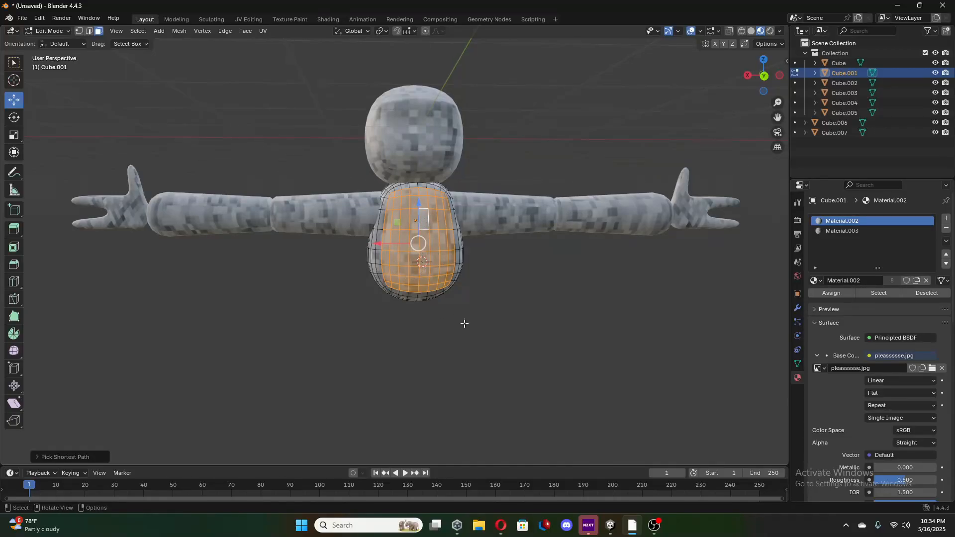
Assign the pigon fur.jpg material to the selected torso faces and check the patch in Object Mode.
{"action": "left_click", "coordinate": [851, 231]}
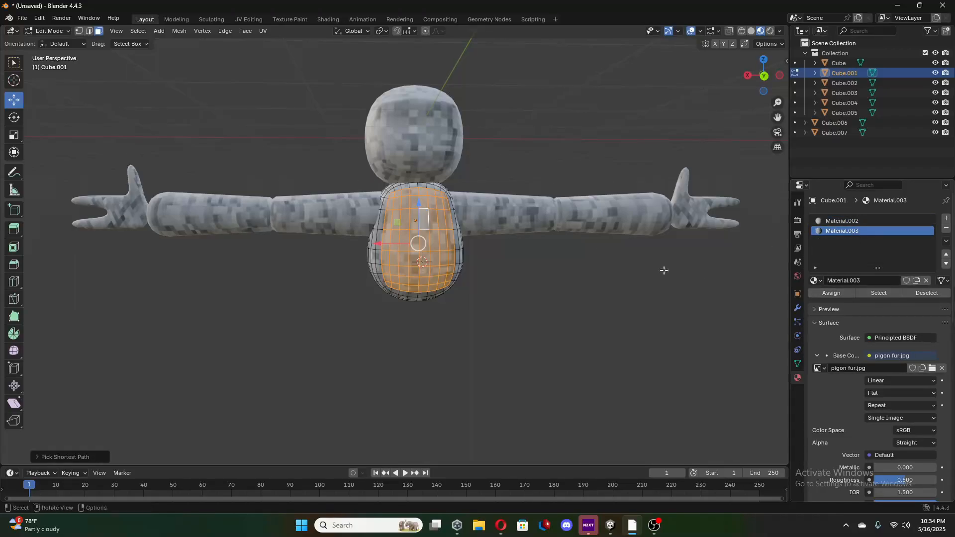
{"action": "left_click", "coordinate": [845, 293]}
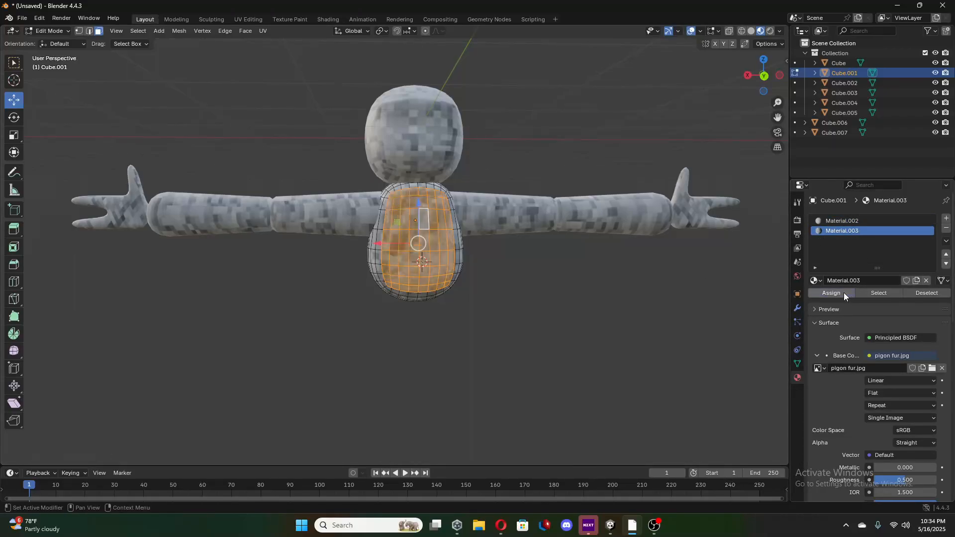
{"action": "left_click", "coordinate": [543, 287]}
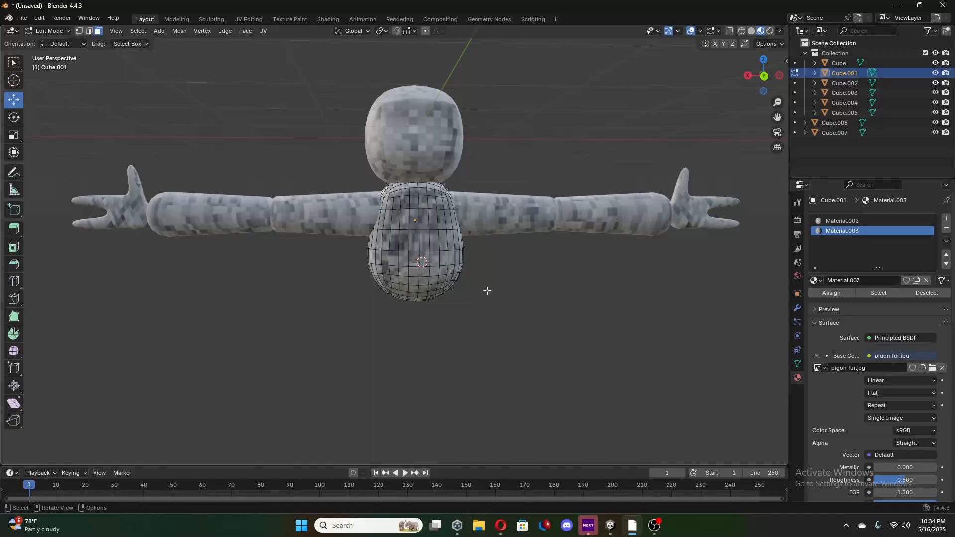
{"action": "middle_click_drag", "start_coordinate": [487, 291], "coordinate": [398, 224]}
{"action": "key", "text": "Tab"}
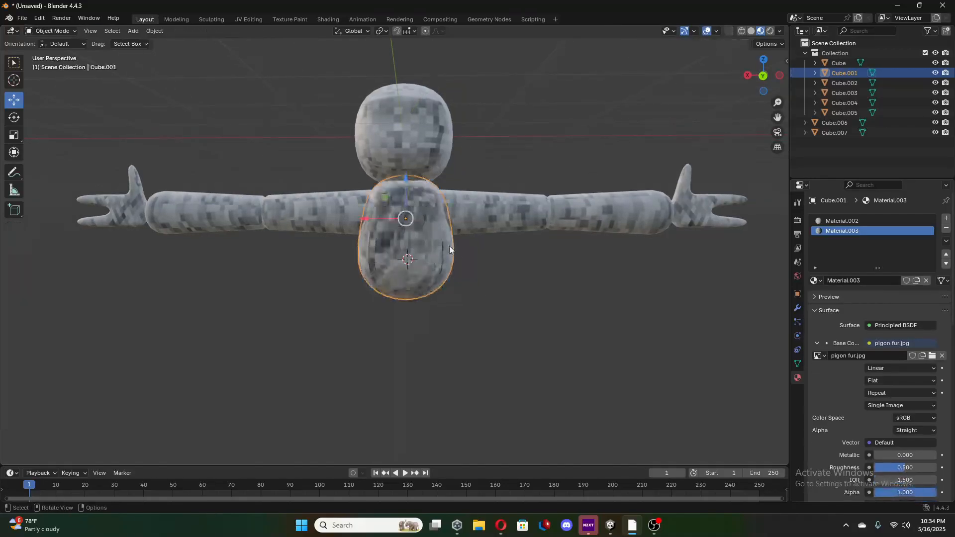
Return to Edit Mode and reselect the border faces of the fur patch with shortest-path picks.
{"action": "key", "text": "Tab"}
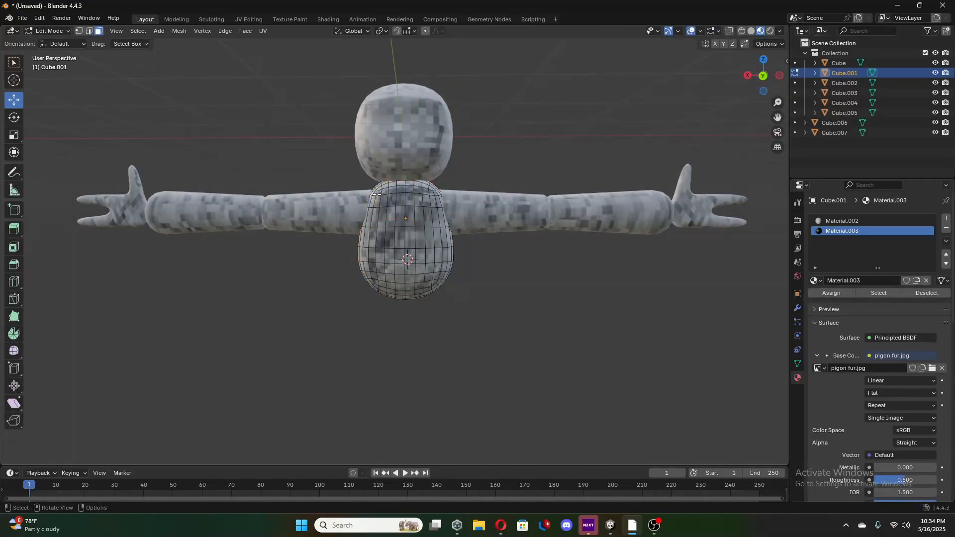
{"action": "left_click", "coordinate": [406, 192], "text": "shift"}
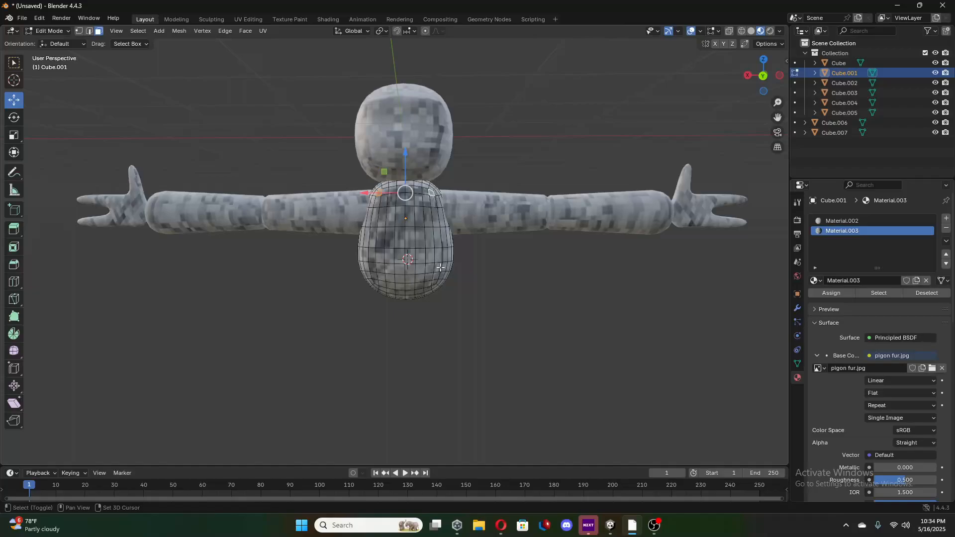
{"action": "left_click", "coordinate": [379, 202], "text": "ctrl"}
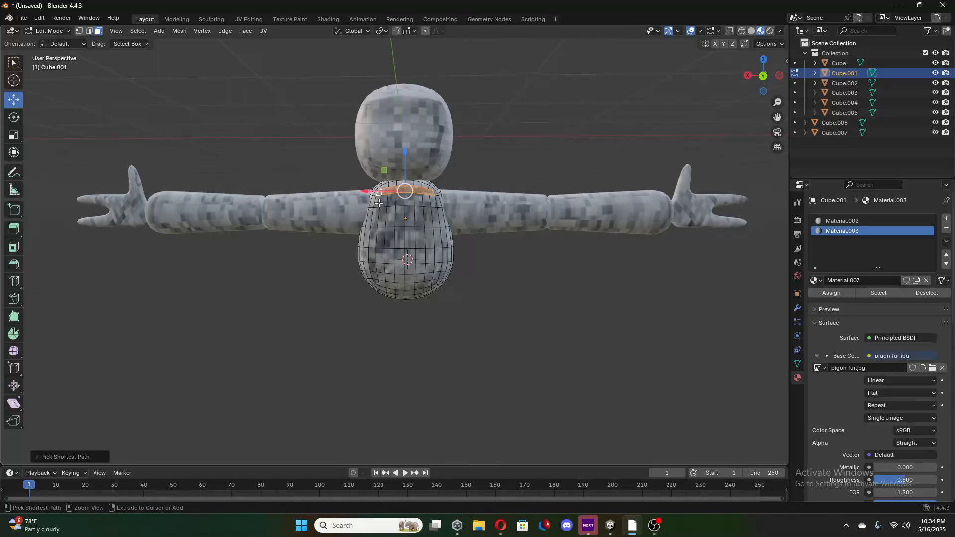
{"action": "left_click", "coordinate": [374, 282], "text": "ctrl"}
{"action": "left_click", "coordinate": [436, 282], "text": "ctrl"}
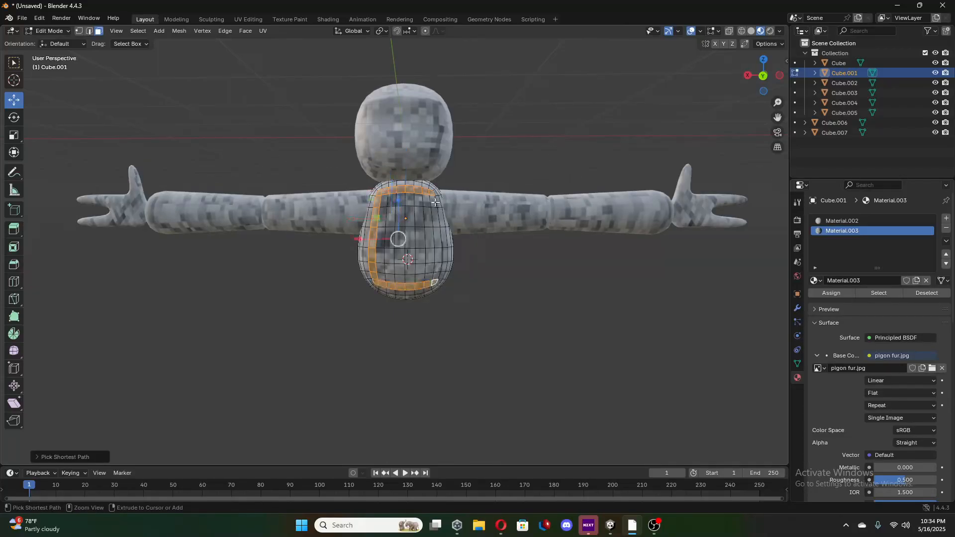
{"action": "left_click", "coordinate": [432, 201], "text": "ctrl"}
{"action": "left_click", "coordinate": [384, 201], "text": "ctrl"}
Add the fur patch's remaining interior faces to the selection so the whole patch is selected.
{"action": "left_click", "coordinate": [429, 276], "text": "ctrl"}
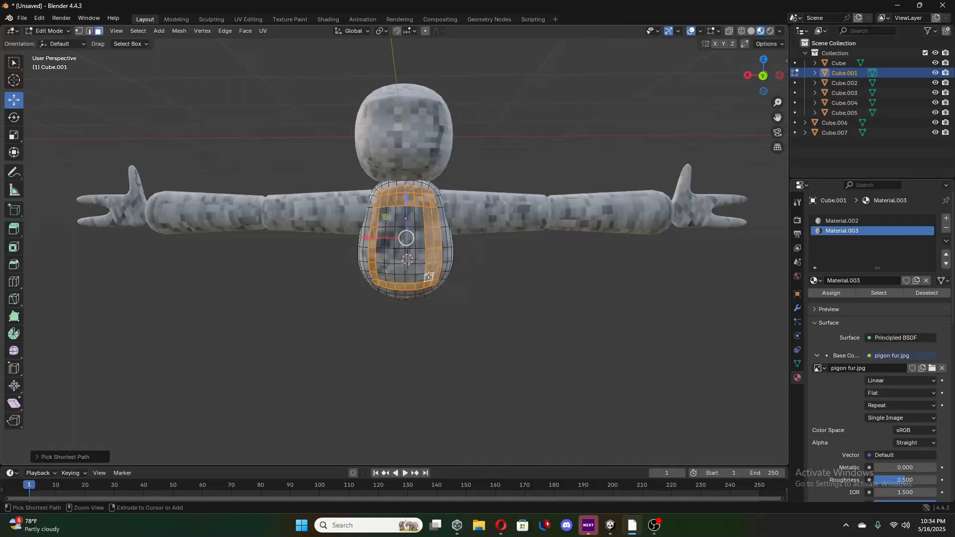
{"action": "left_click", "coordinate": [384, 222], "text": "ctrl"}
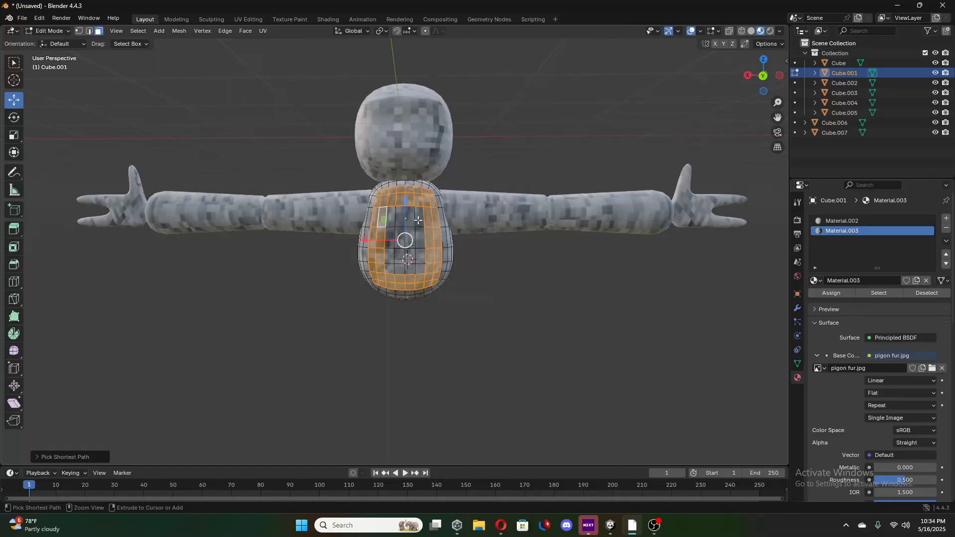
{"action": "left_click", "coordinate": [419, 221], "text": "ctrl"}
{"action": "left_click", "coordinate": [391, 241], "text": "ctrl"}
{"action": "left_click", "coordinate": [420, 242], "text": "ctrl"}
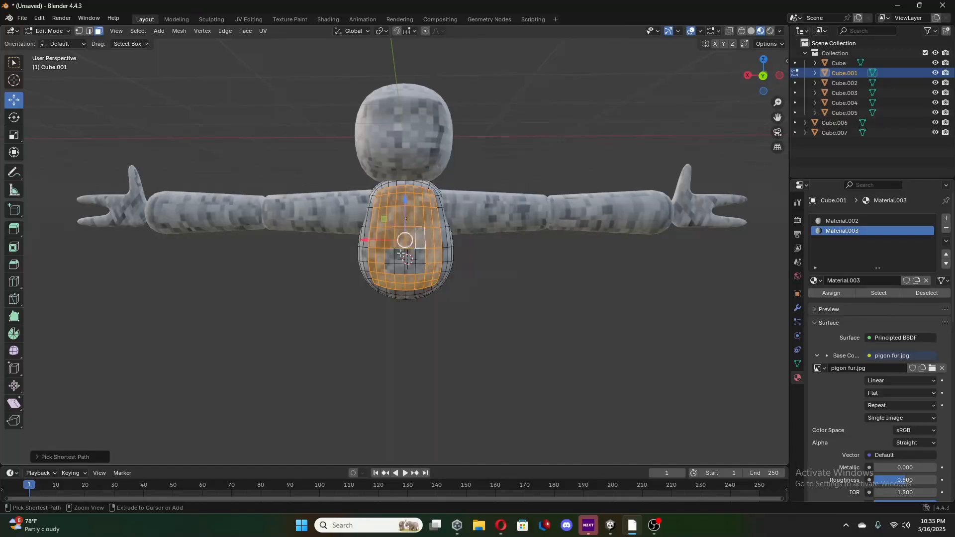
{"action": "left_click", "coordinate": [389, 257], "text": "ctrl"}
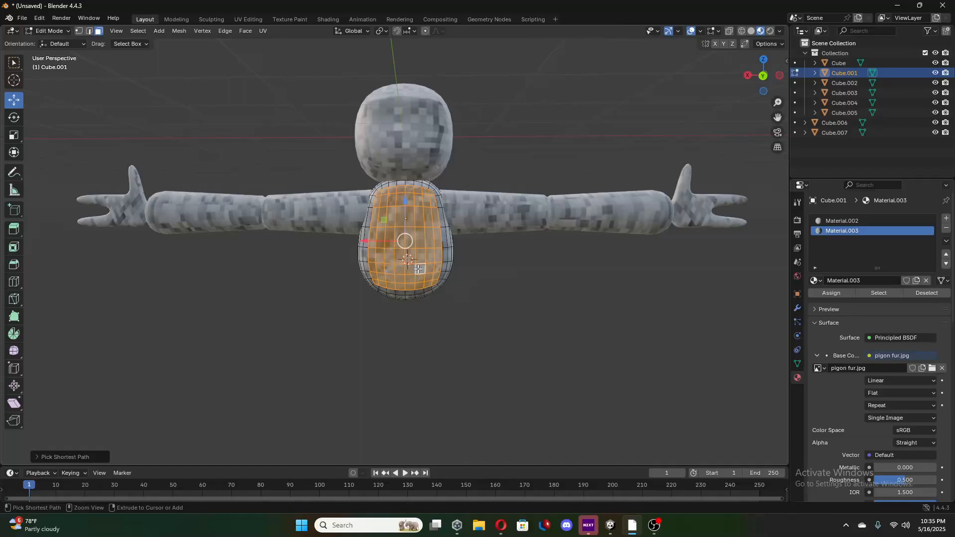
{"action": "right_click", "coordinate": [411, 264]}
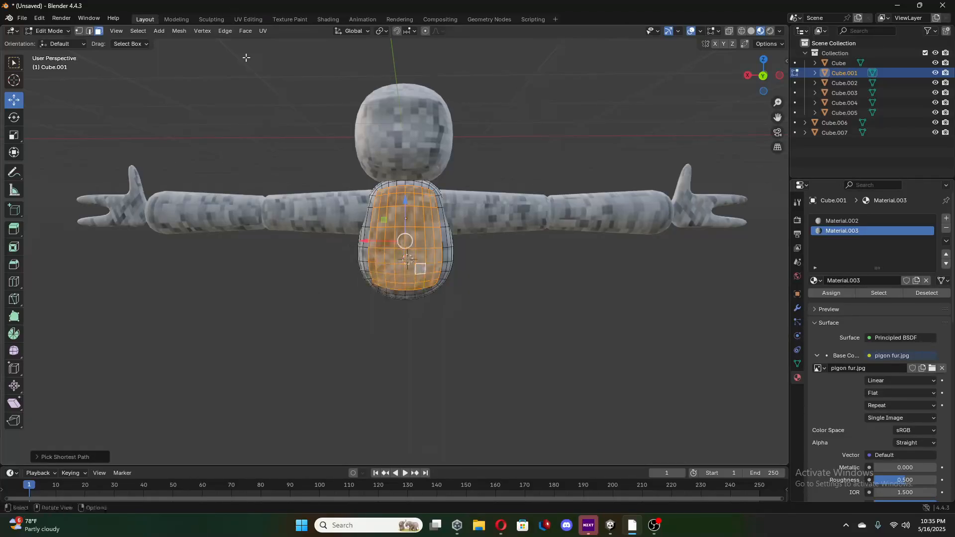
Switch to the UV Editing workspace, select all the fur patch's UVs, and unwrap them.
{"action": "left_click", "coordinate": [246, 18]}
{"action": "scroll", "coordinate": [242, 237], "scroll_direction": "down", "scroll_amount": 6}
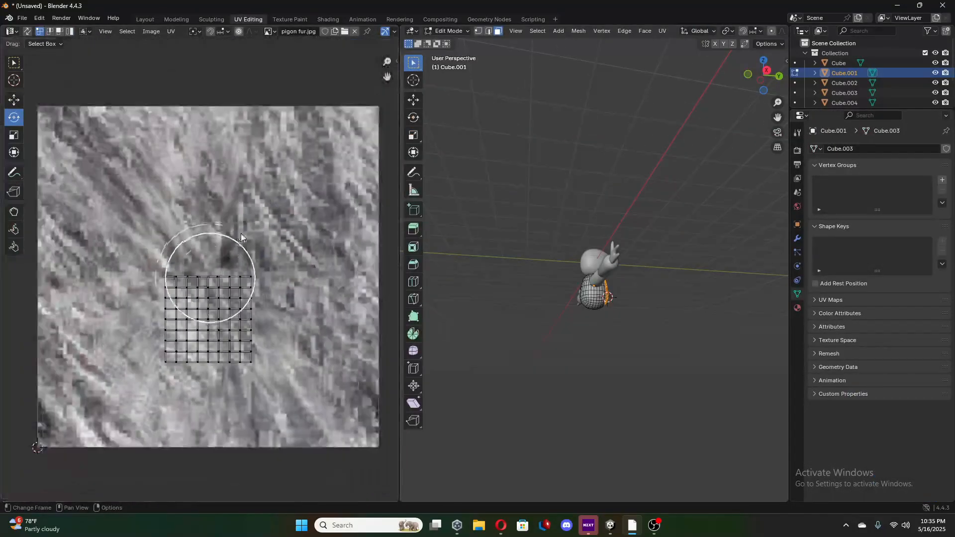
{"action": "key", "text": "a"}
{"action": "right_click", "coordinate": [221, 278]}
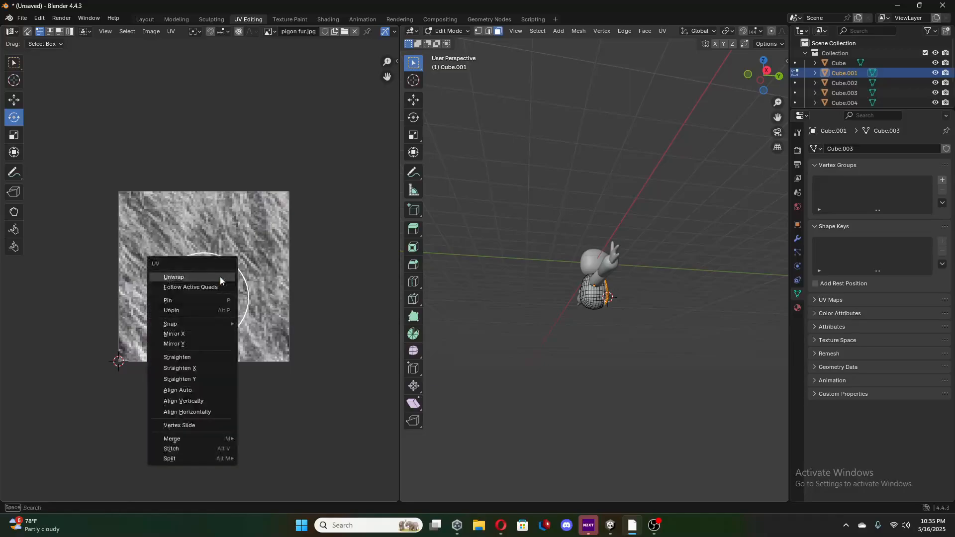
{"action": "left_click", "coordinate": [211, 280]}
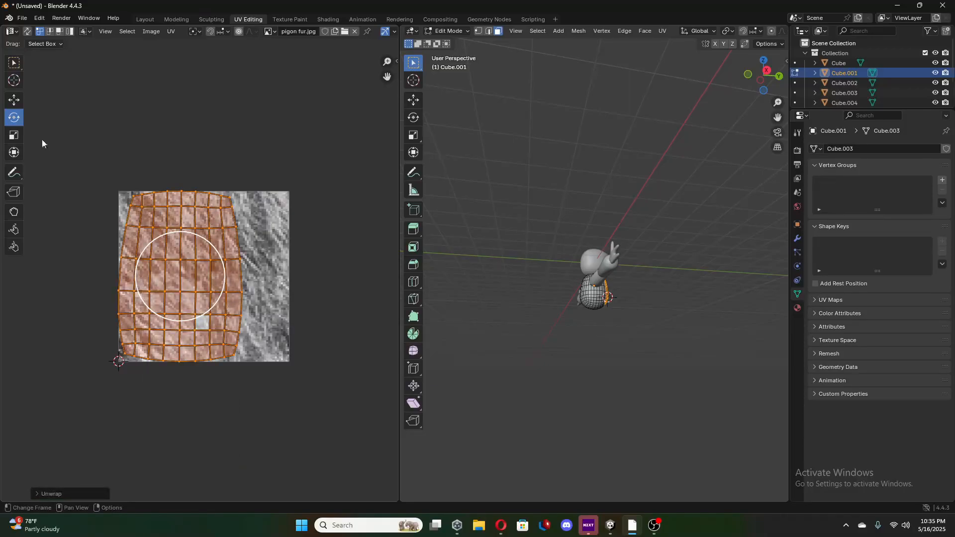
Move the fur patch's UVs to the middle of the image, rotate them sideways, and check the fur in the Layout workspace.
{"action": "left_click", "coordinate": [6, 101]}
{"action": "left_click_drag", "start_coordinate": [216, 281], "coordinate": [221, 241]}
{"action": "left_click", "coordinate": [18, 119]}
{"action": "left_click", "coordinate": [146, 19]}
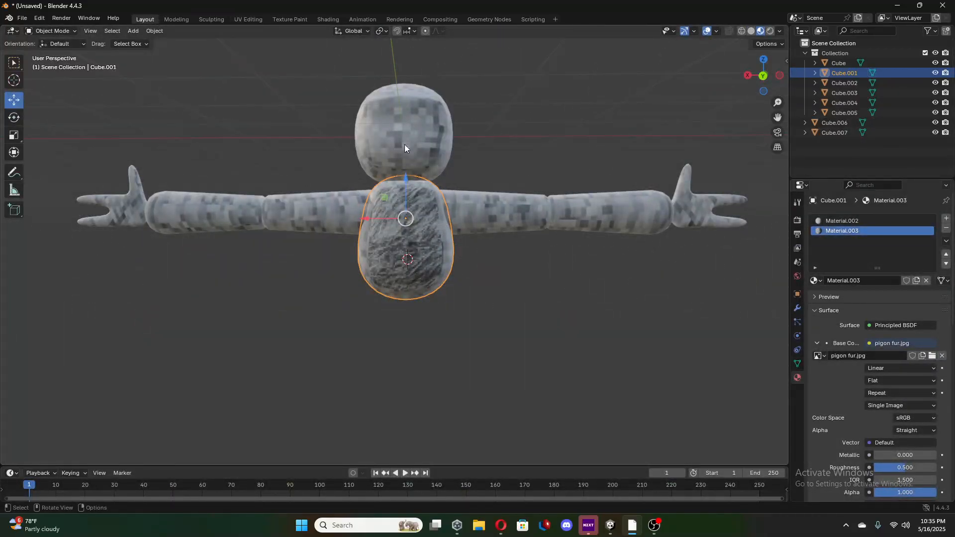
Rotate the fur patch's UVs back upright, scale them down within the image, and check the fur in the Layout workspace.
{"action": "left_click", "coordinate": [244, 19]}
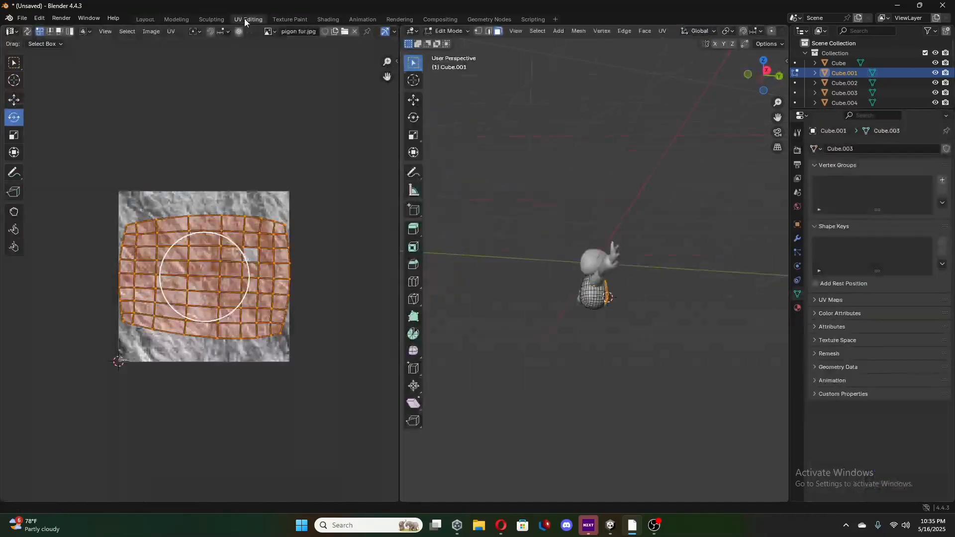
{"action": "left_click_drag", "start_coordinate": [247, 269], "coordinate": [221, 354]}
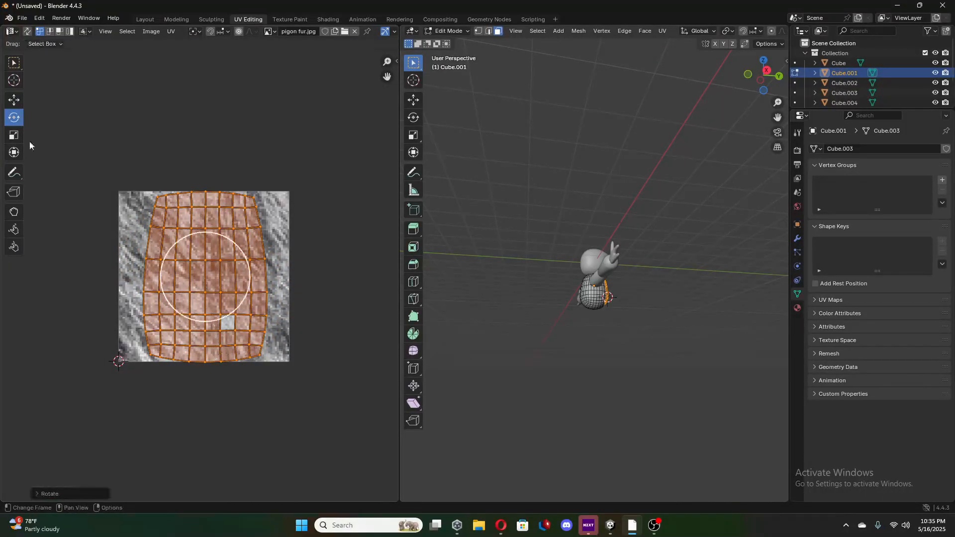
{"action": "left_click", "coordinate": [13, 135]}
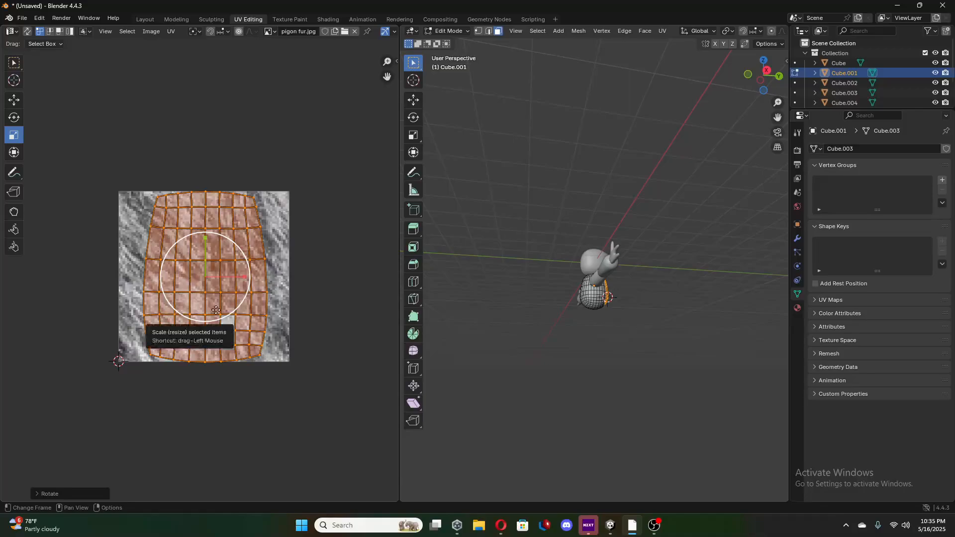
{"action": "left_click_drag", "start_coordinate": [193, 280], "coordinate": [196, 279]}
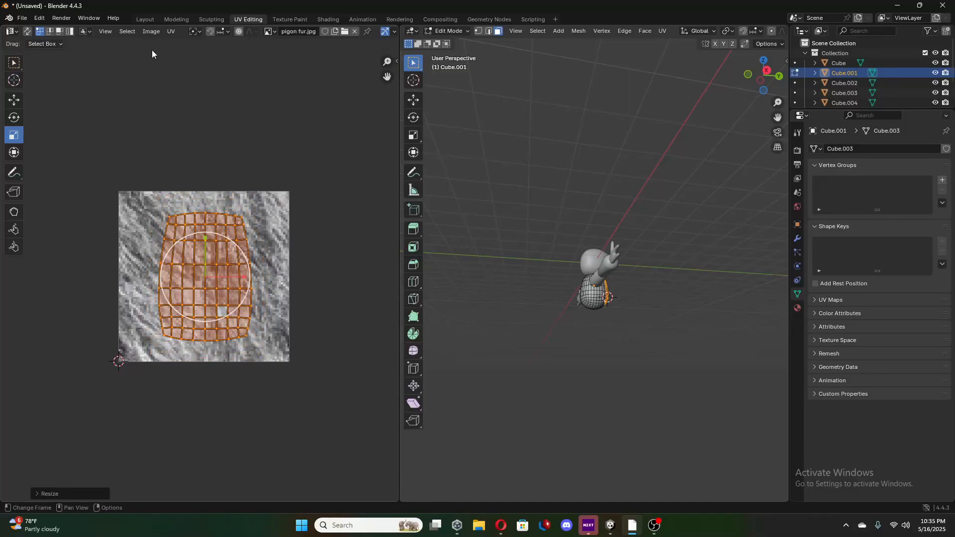
{"action": "left_click", "coordinate": [144, 19]}
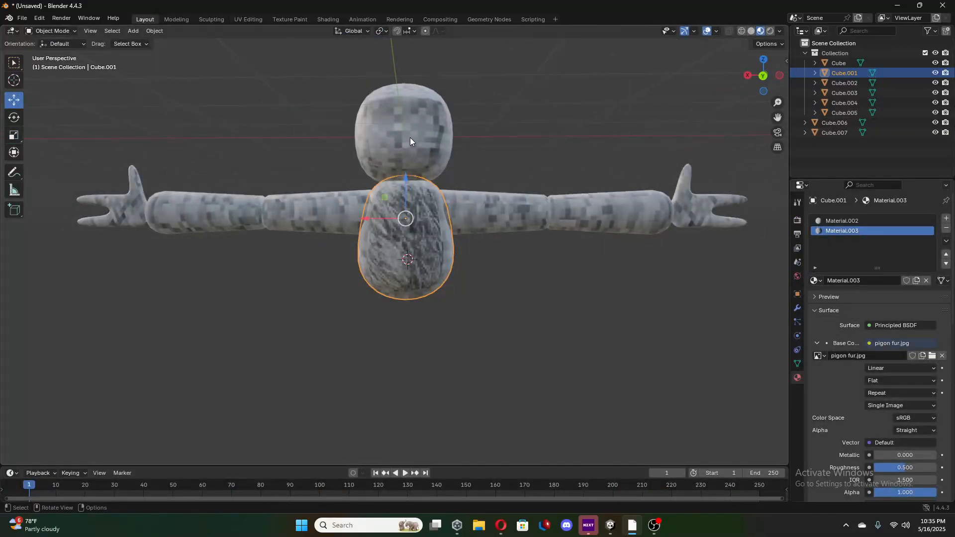
Clear the torso's face selection and switch Edit Mode from the torso to the head.
{"action": "key", "text": "Tab"}
{"action": "key", "text": "alt+a"}
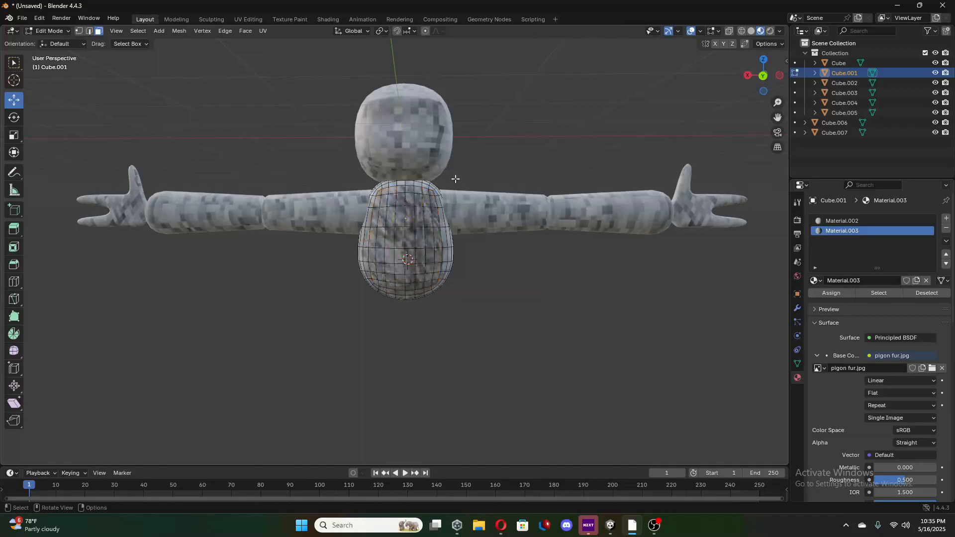
{"action": "key", "text": "Tab"}
{"action": "left_click", "coordinate": [421, 135]}
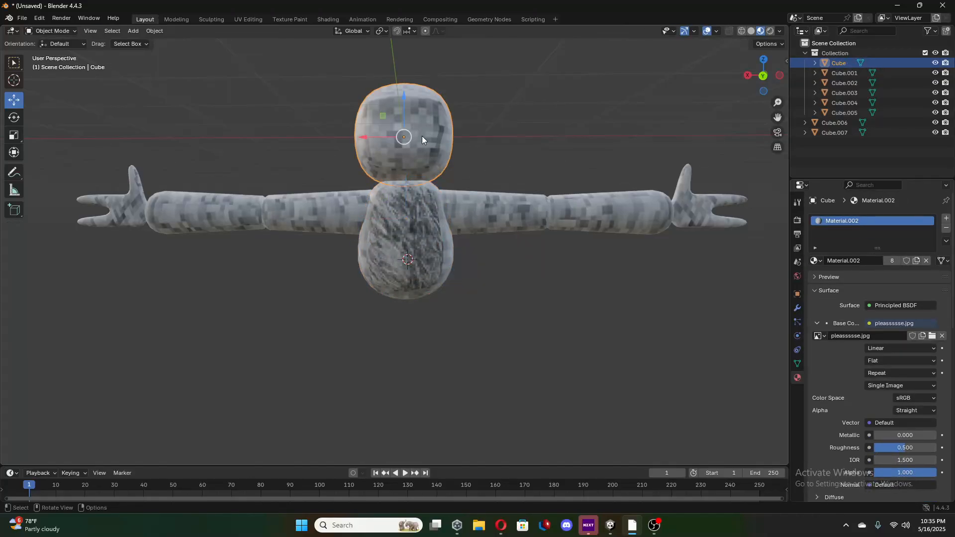
{"action": "middle_click_drag", "start_coordinate": [422, 136], "coordinate": [421, 141]}
{"action": "key", "text": "Tab"}
{"action": "scroll", "coordinate": [420, 151], "scroll_direction": "up", "scroll_amount": 3}
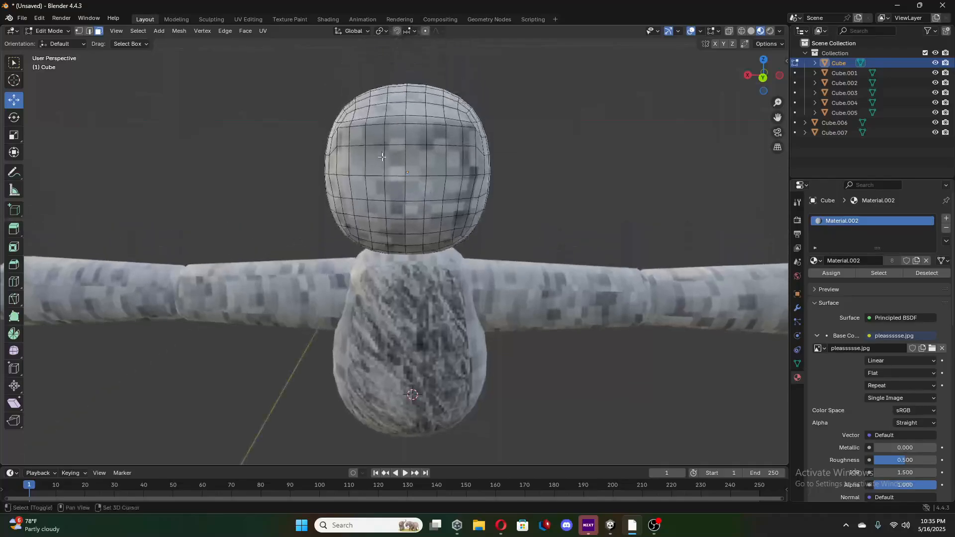
Select a rectangular border of faces around the front of the head with shortest-path picks.
{"action": "left_click", "coordinate": [343, 137]}
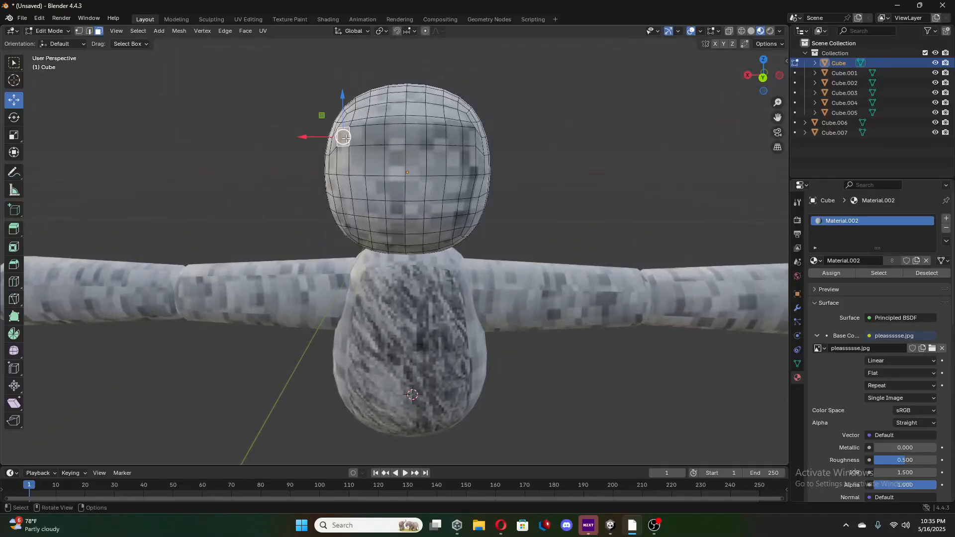
{"action": "left_click", "coordinate": [470, 142]}
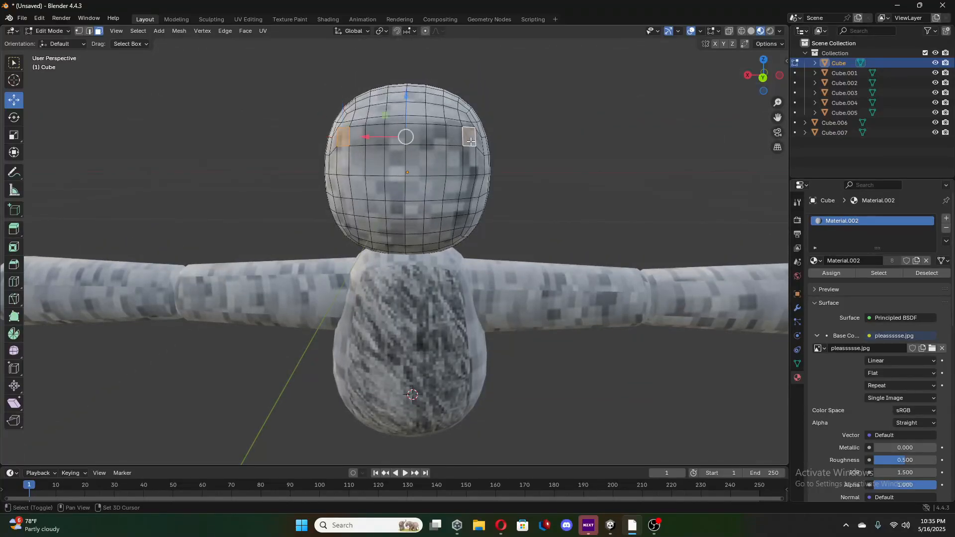
{"action": "left_click", "coordinate": [357, 136], "text": "ctrl"}
{"action": "left_click", "coordinate": [342, 162], "text": "ctrl"}
{"action": "left_click", "coordinate": [353, 233], "text": "ctrl"}
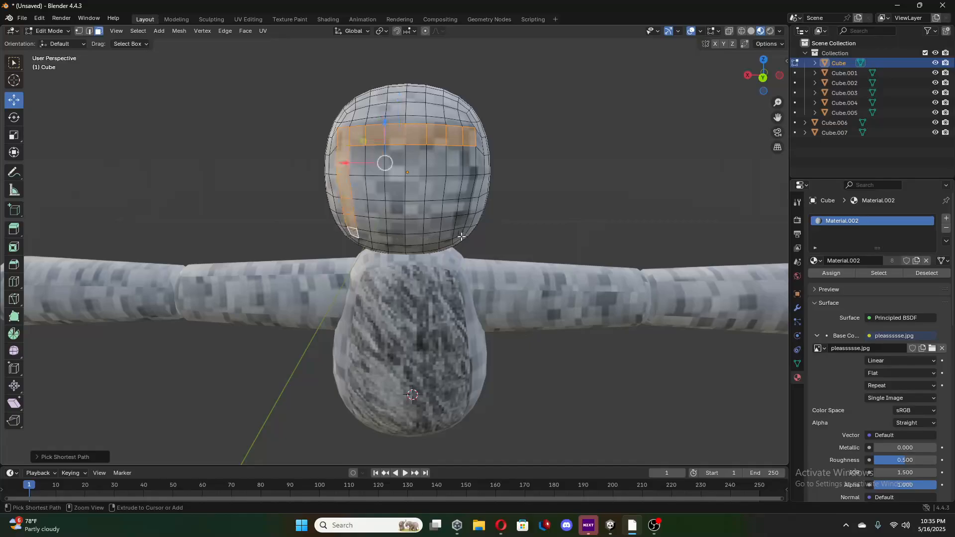
{"action": "left_click", "coordinate": [461, 235], "text": "ctrl"}
{"action": "left_click", "coordinate": [472, 160], "text": "ctrl"}
Add the interior faces inside the head's selected border so the whole face area is selected.
{"action": "middle_click_drag", "start_coordinate": [472, 161], "coordinate": [358, 117]}
{"action": "left_click", "coordinate": [358, 116], "text": "ctrl"}
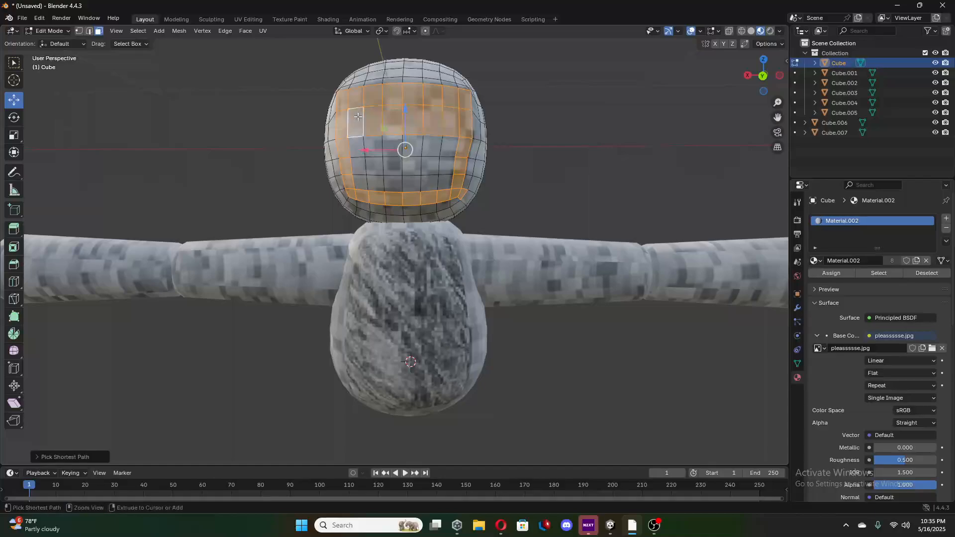
{"action": "left_click", "coordinate": [441, 178], "text": "ctrl"}
{"action": "left_click", "coordinate": [374, 147], "text": "ctrl"}
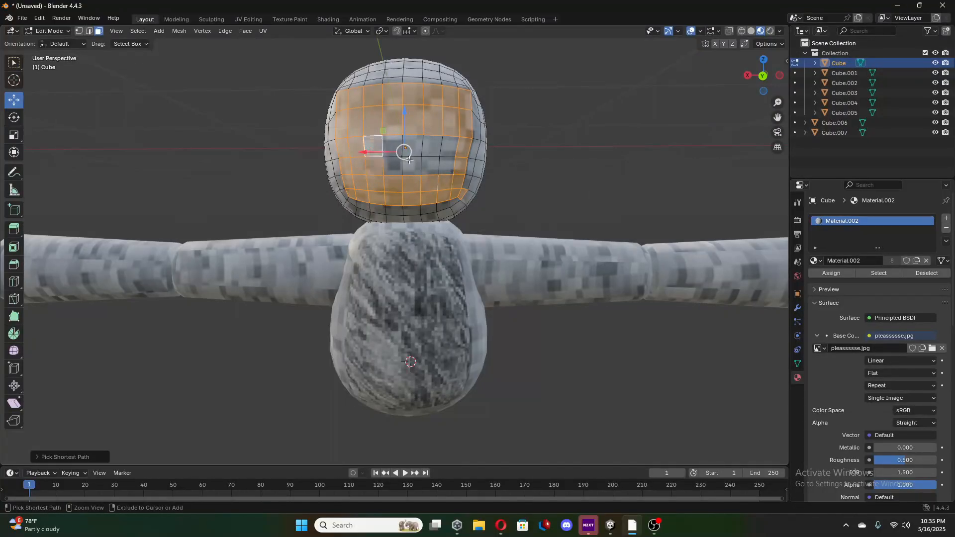
{"action": "left_click", "coordinate": [451, 159], "text": "ctrl"}
{"action": "left_click", "coordinate": [450, 150], "text": "ctrl"}
{"action": "left_click", "coordinate": [387, 141], "text": "ctrl"}
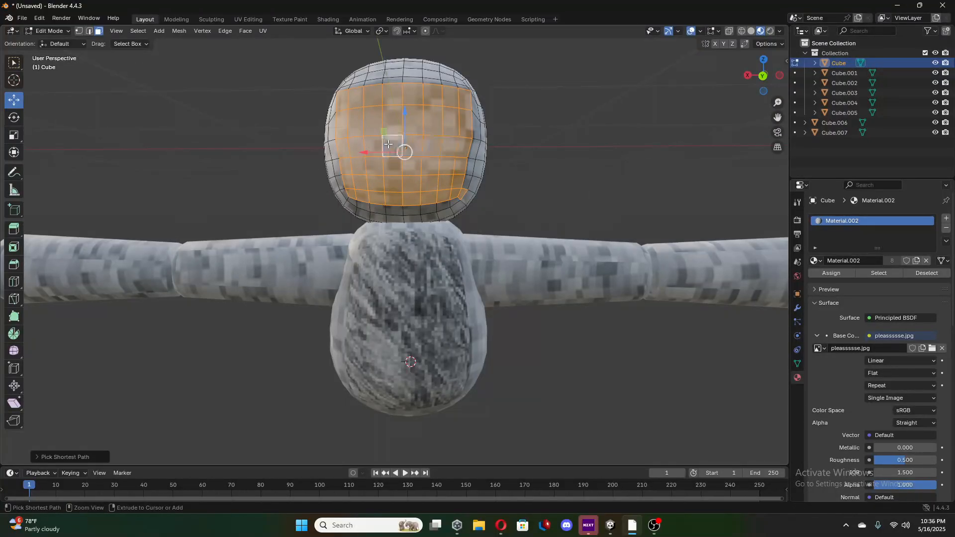
Inspect the face area's selection from several angles and clean up the stray face at its lower corner.
{"action": "middle_click_drag", "start_coordinate": [394, 145], "coordinate": [367, 184]}
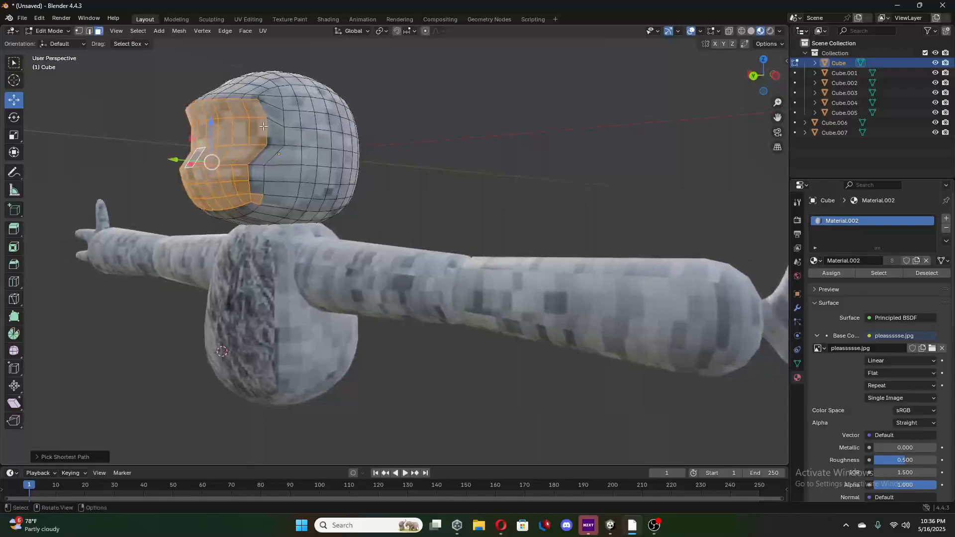
{"action": "middle_click_drag", "start_coordinate": [245, 124], "coordinate": [356, 135]}
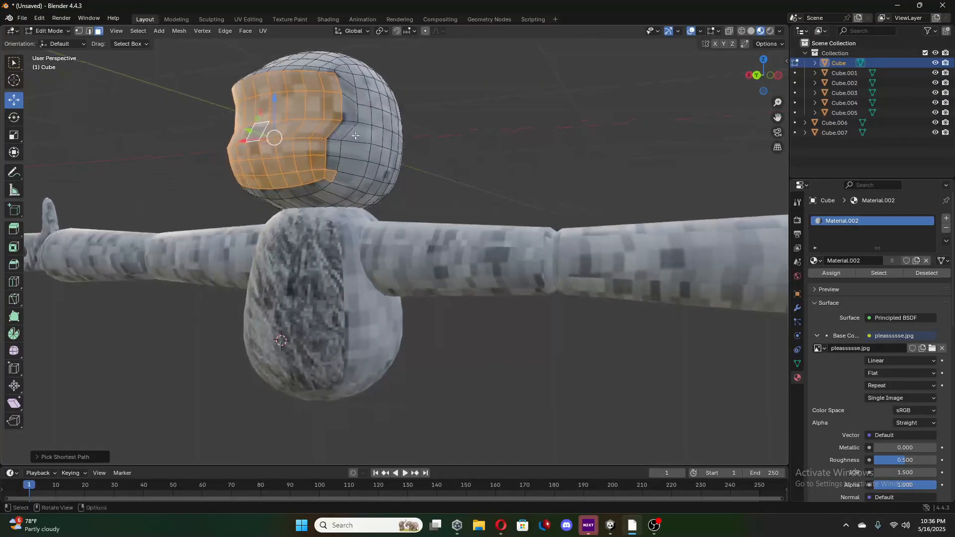
{"action": "middle_click_drag", "start_coordinate": [329, 177], "coordinate": [375, 170]}
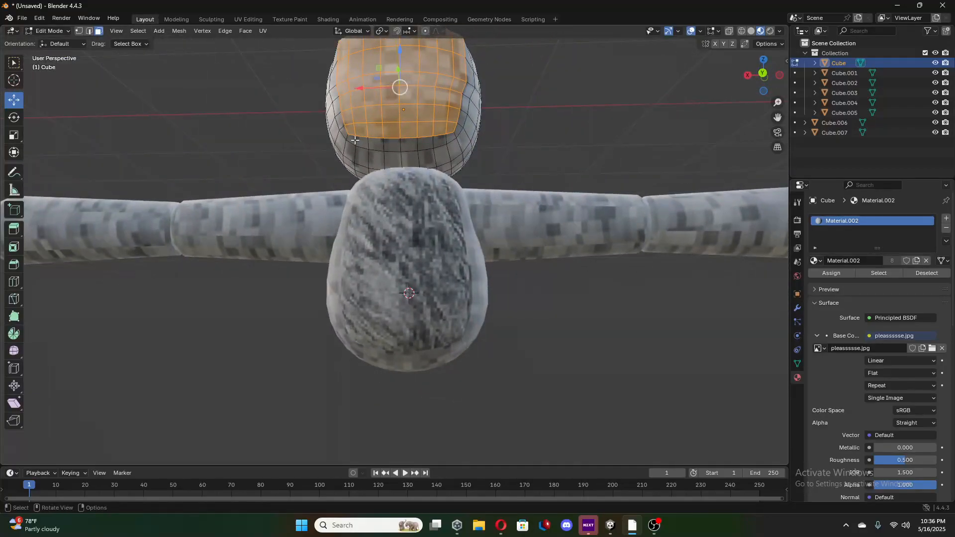
{"action": "middle_click_drag", "start_coordinate": [458, 141], "coordinate": [417, 179]}
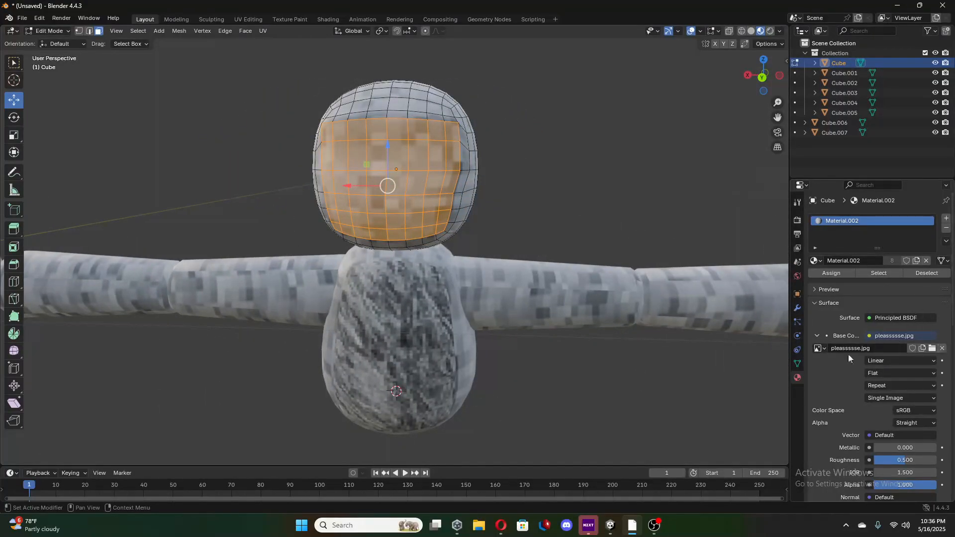
Add a second material slot with a new material to the head and set its Base Color to an Image Texture.
{"action": "left_click", "coordinate": [945, 218]}
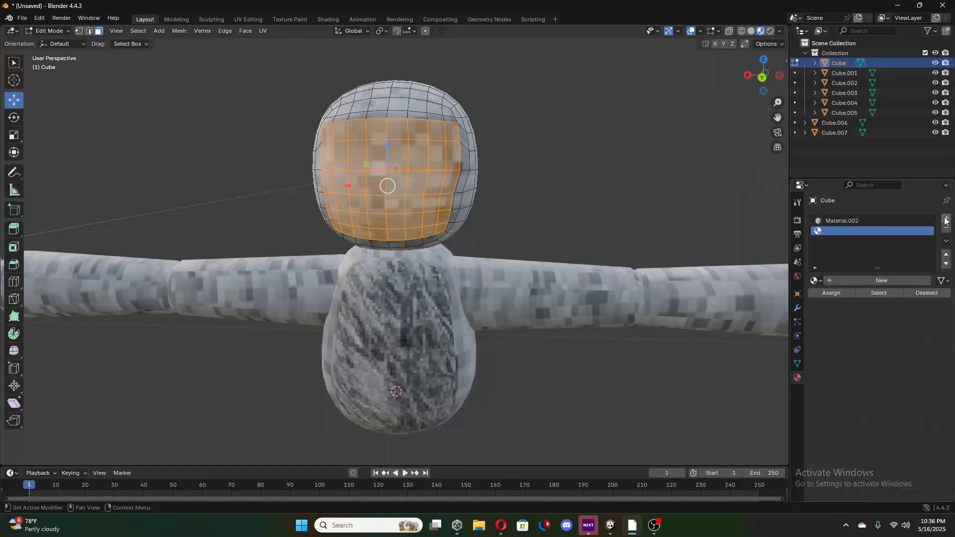
{"action": "left_click", "coordinate": [887, 279]}
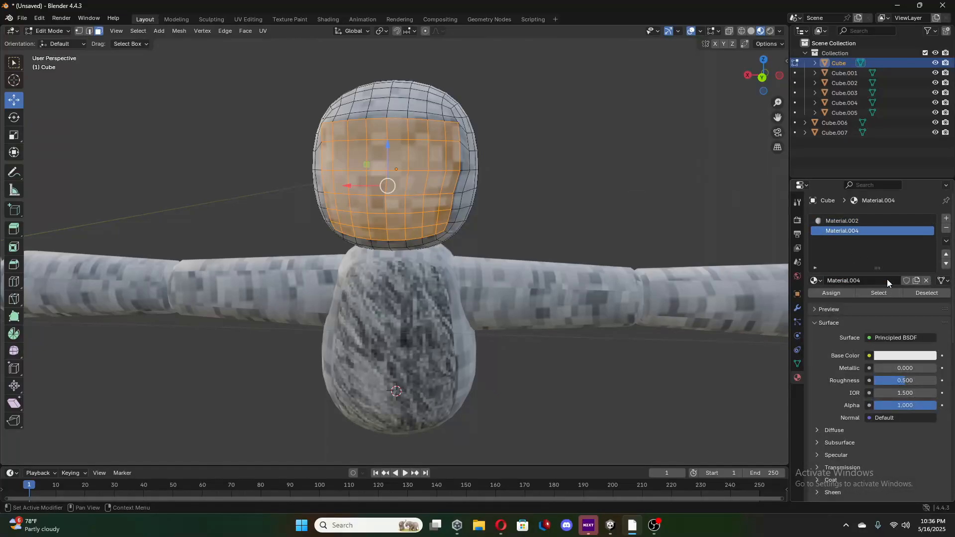
{"action": "left_click", "coordinate": [869, 355]}
{"action": "left_click", "coordinate": [632, 418]}
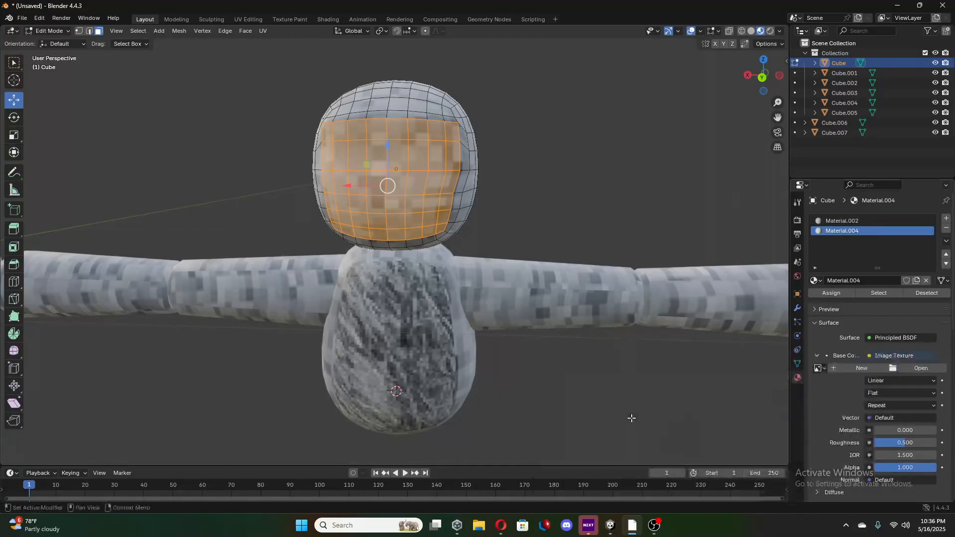
Load gorilla face.png from the Downloads folder as the material's texture and assign the material to the head's selected faces.
{"action": "left_click", "coordinate": [918, 368]}
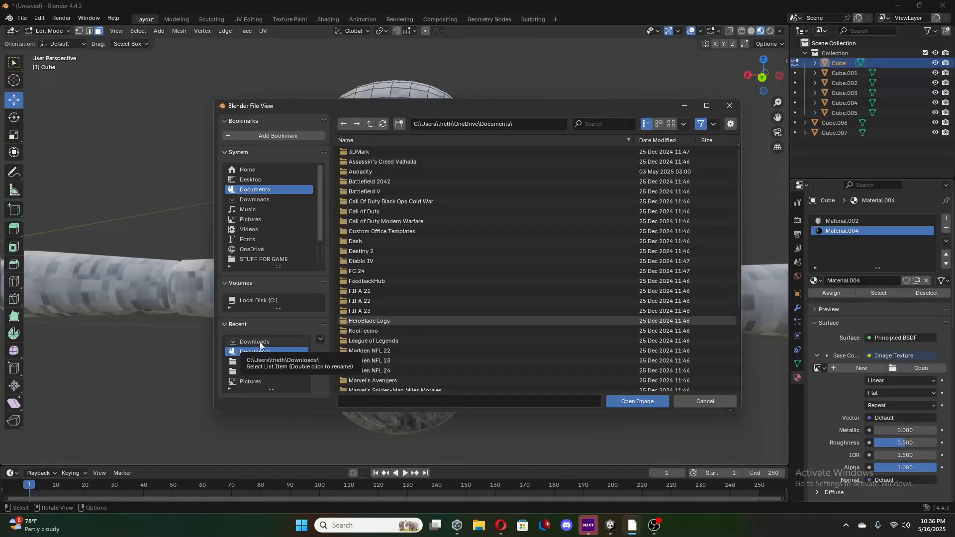
{"action": "left_click", "coordinate": [274, 343]}
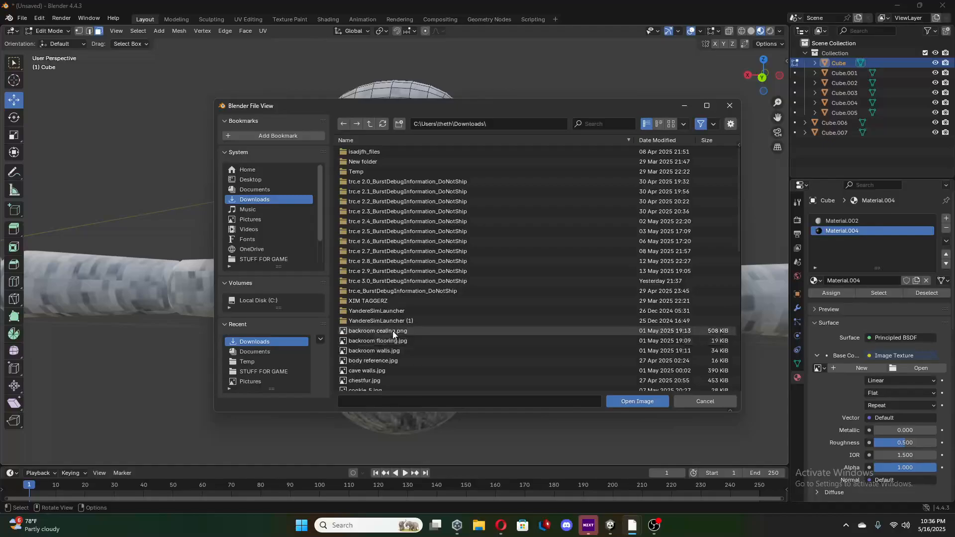
{"action": "scroll", "coordinate": [415, 303], "scroll_direction": "down", "scroll_amount": 2}
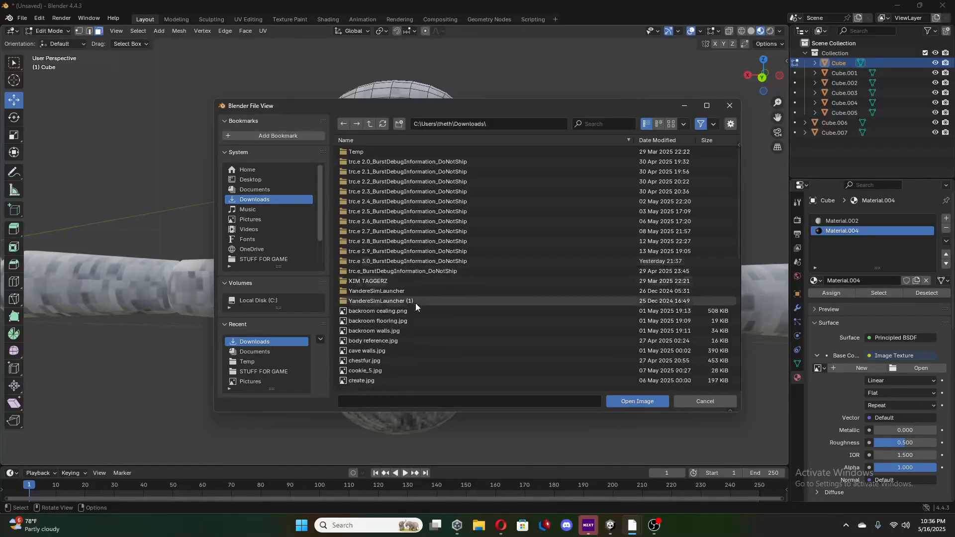
{"action": "scroll", "coordinate": [392, 313], "scroll_direction": "down", "scroll_amount": 1}
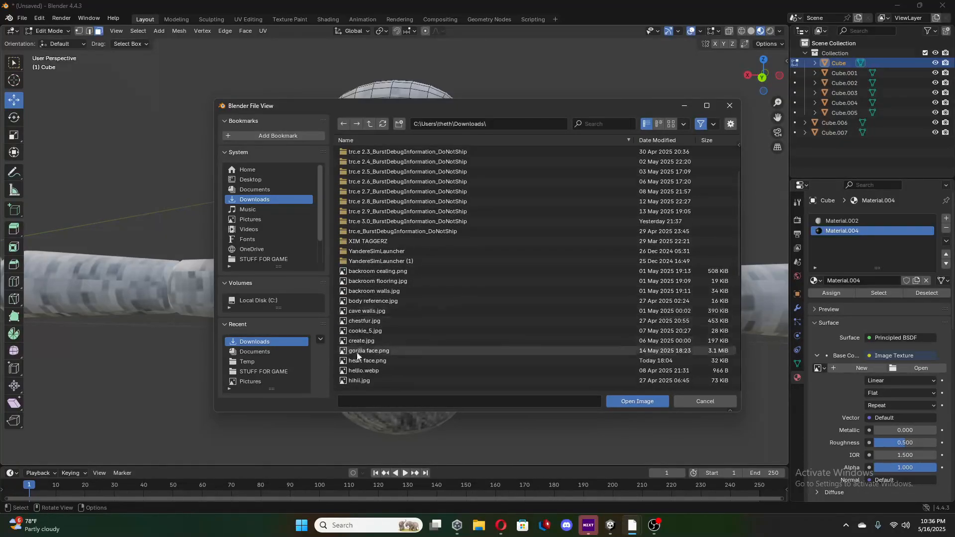
{"action": "mouse_move", "coordinate": [357, 351]}
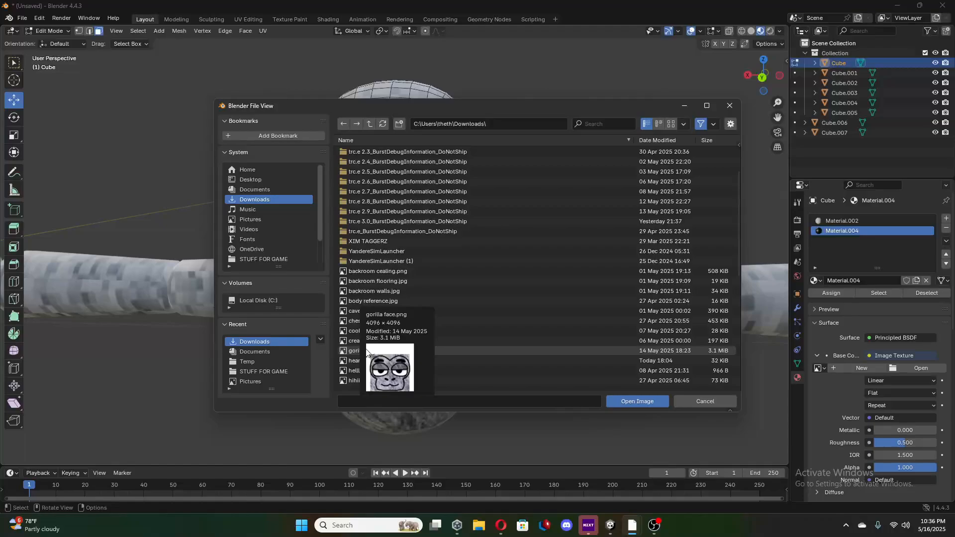
{"action": "left_click", "coordinate": [374, 351]}
{"action": "left_click", "coordinate": [622, 401]}
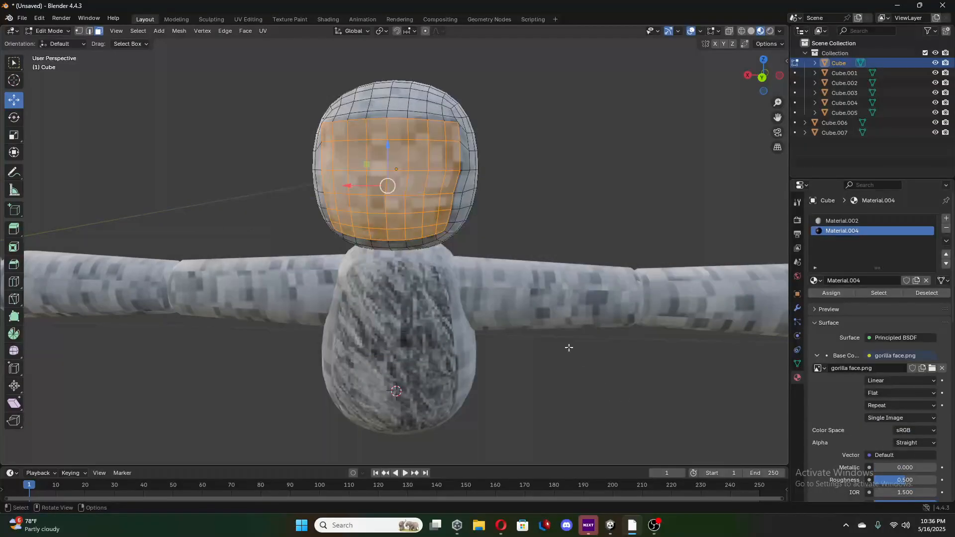
{"action": "left_click", "coordinate": [834, 294]}
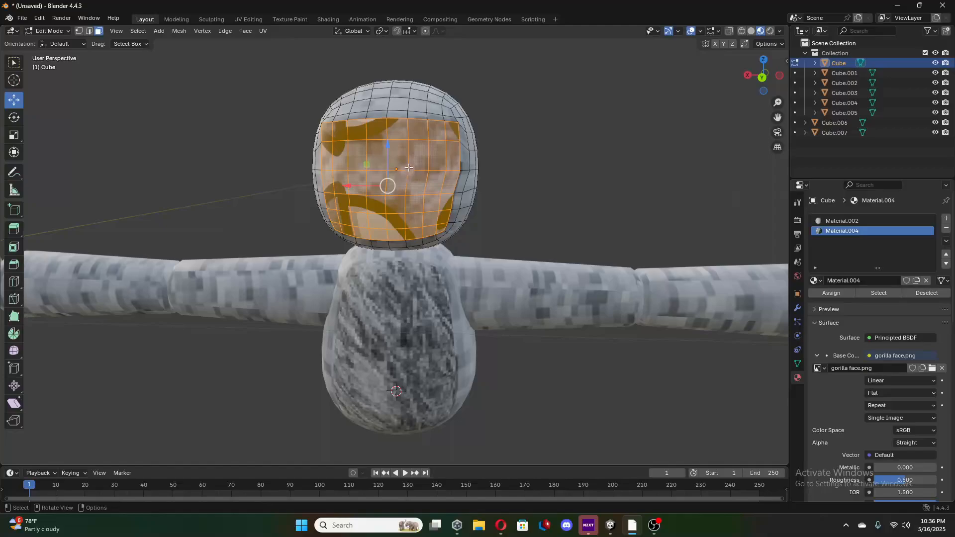
Select all the face area's UVs in the UV Editing workspace, unwrap them, and check the gorilla face on the head in Layout.
{"action": "left_click", "coordinate": [244, 19]}
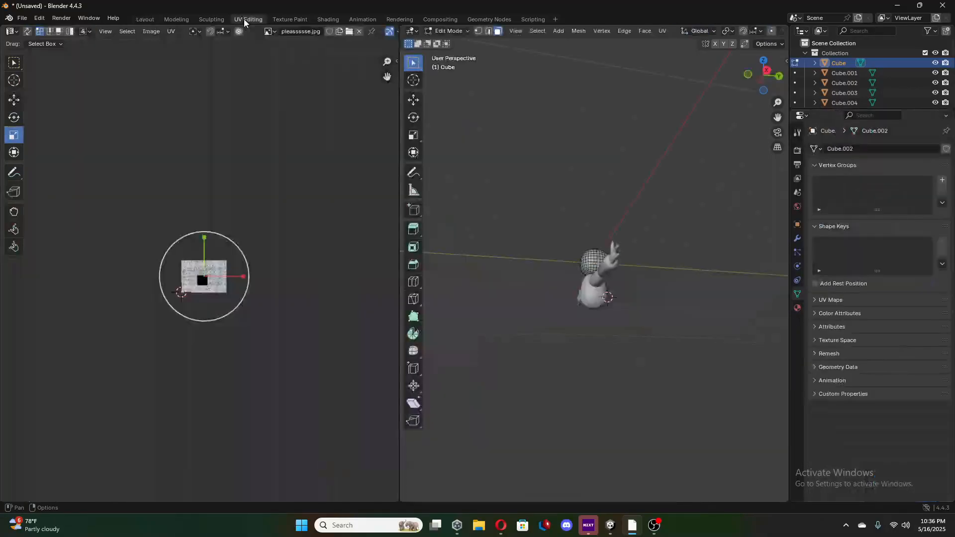
{"action": "scroll", "coordinate": [228, 318], "scroll_direction": "up", "scroll_amount": 8}
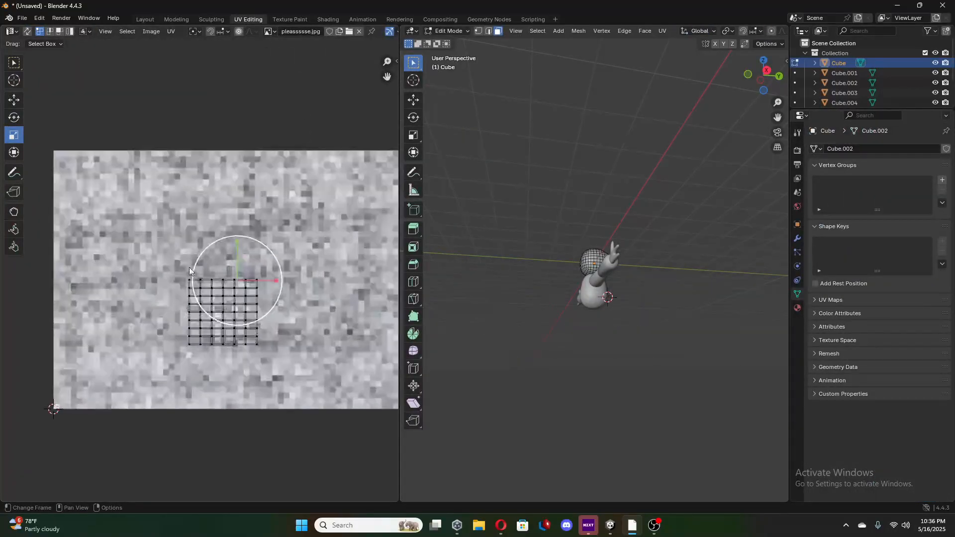
{"action": "left_click_drag", "start_coordinate": [169, 239], "coordinate": [365, 433]}
{"action": "scroll", "coordinate": [274, 325], "scroll_direction": "down", "scroll_amount": 2}
{"action": "scroll", "coordinate": [274, 325], "scroll_direction": "up", "scroll_amount": 1}
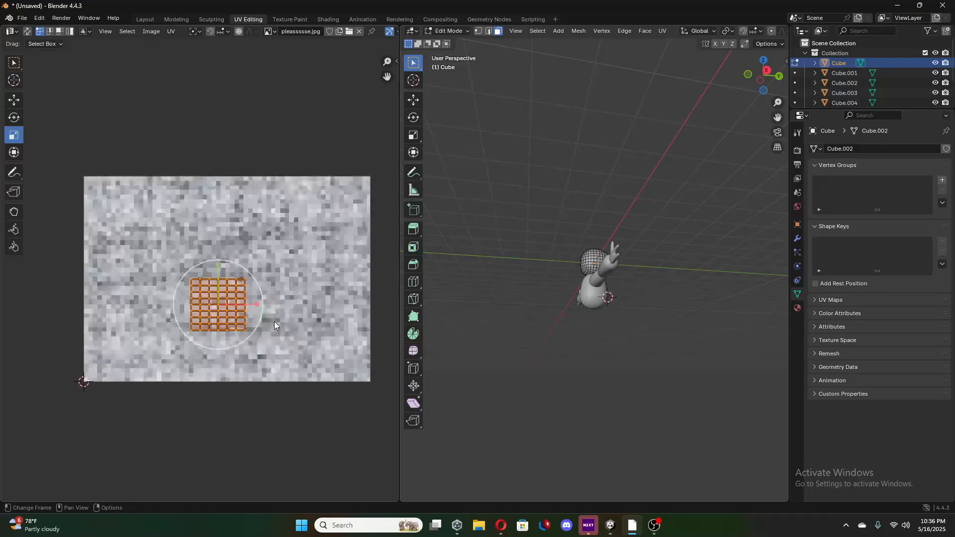
{"action": "key", "text": "ctrl"}
{"action": "key", "text": "u"}
{"action": "left_click", "coordinate": [185, 253]}
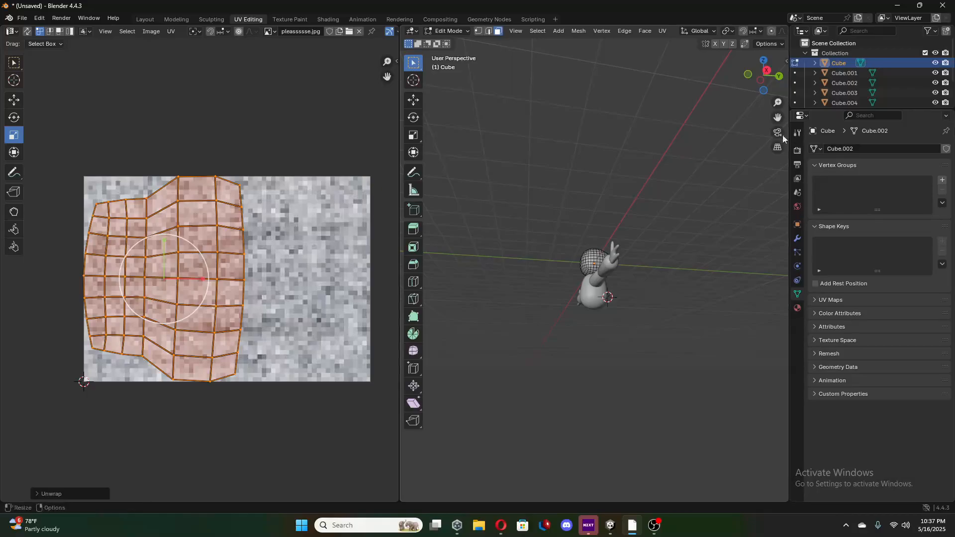
{"action": "left_click", "coordinate": [144, 19]}
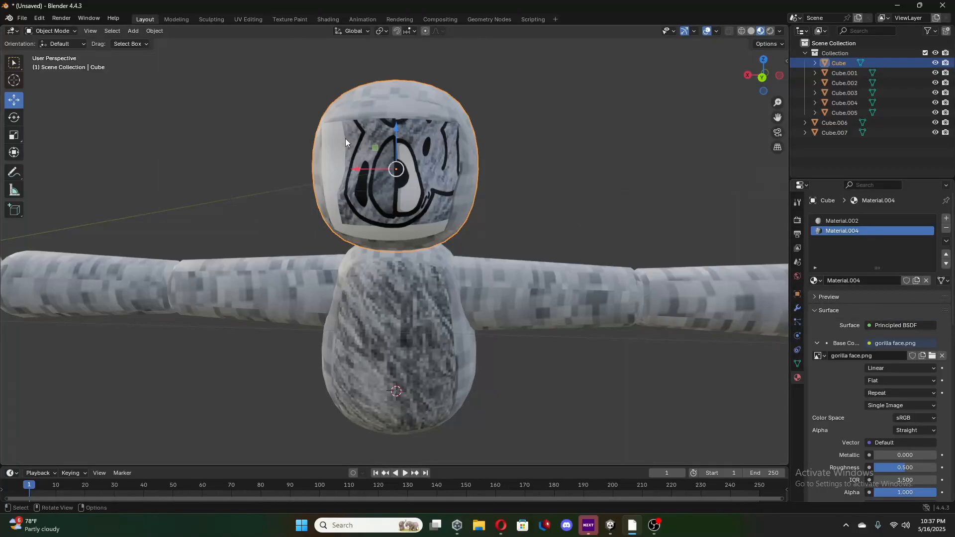
{"action": "key", "text": "Tab"}
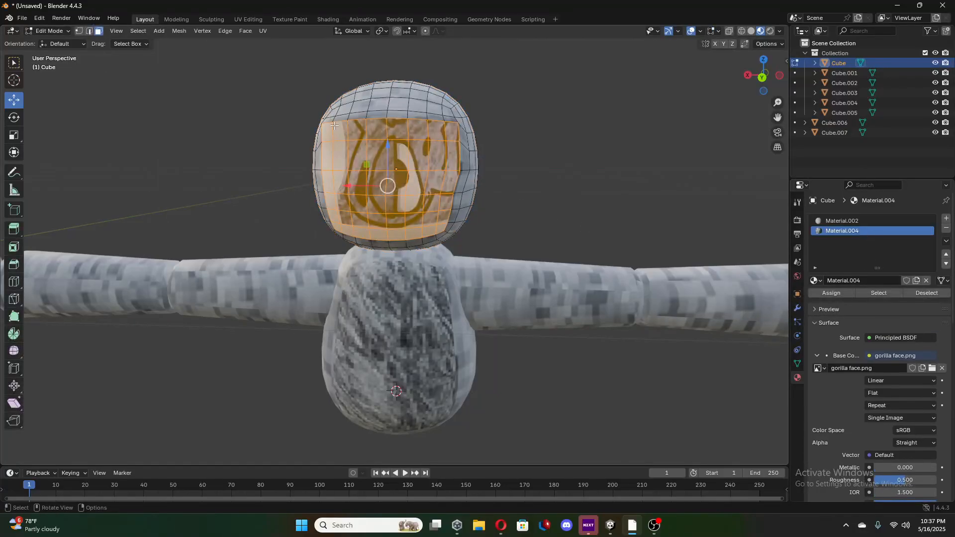
Compare the face area's UV layout in the UV Editing workspace with the gorilla face on the head in Layout.
{"action": "left_click", "coordinate": [237, 19]}
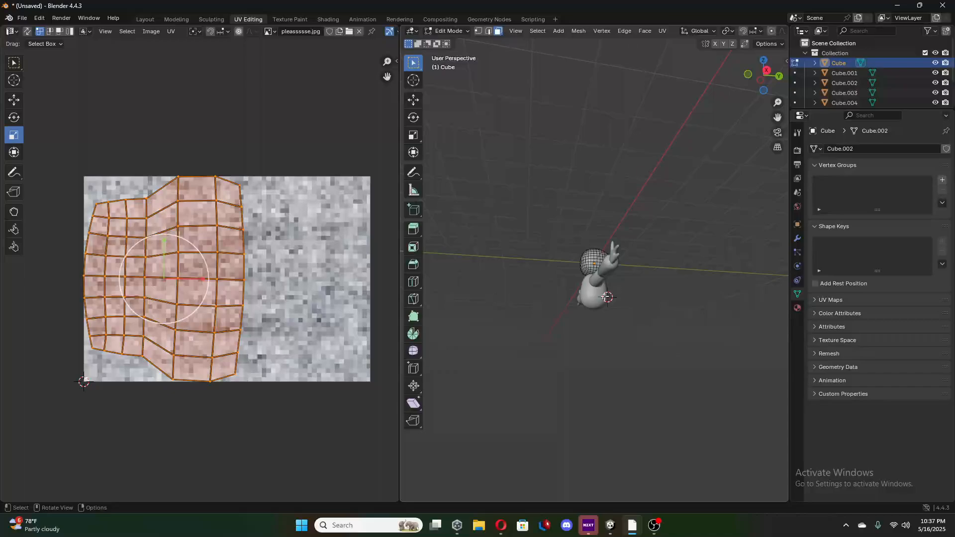
{"action": "middle_click_drag", "start_coordinate": [606, 297], "coordinate": [479, 320]}
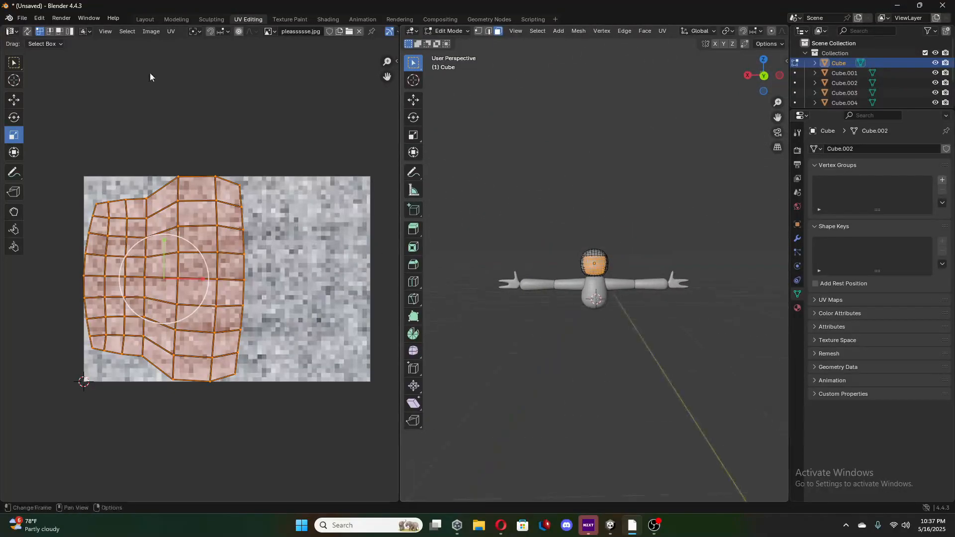
{"action": "left_click", "coordinate": [145, 19]}
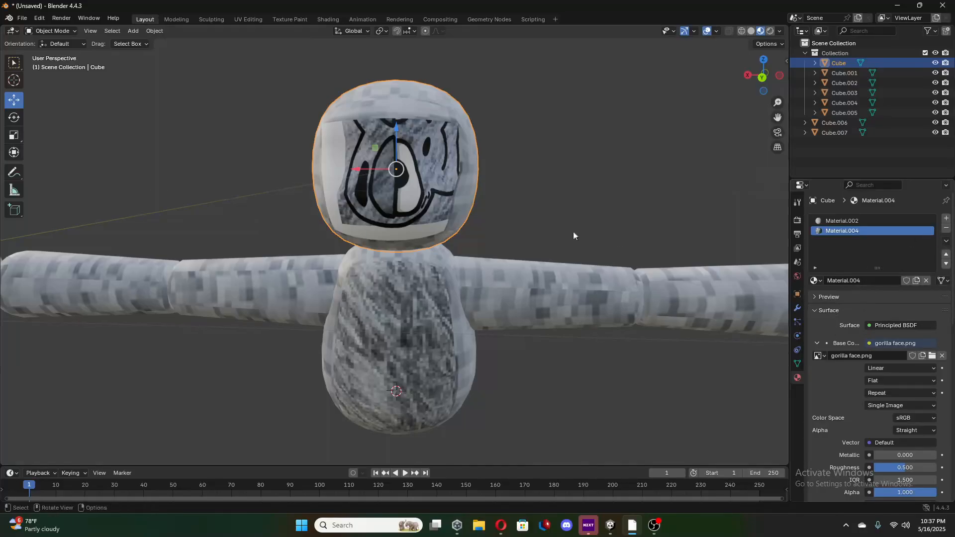
{"action": "key", "text": "Tab"}
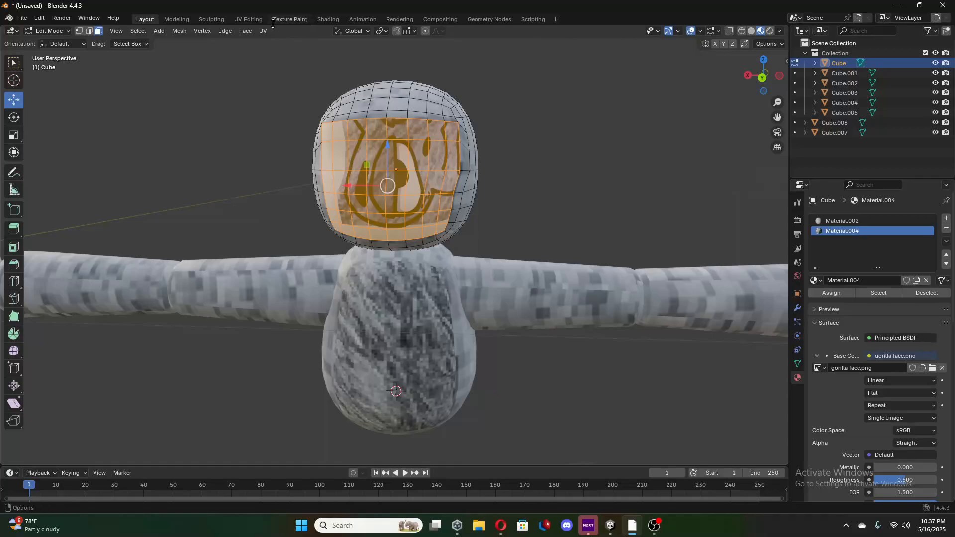
{"action": "left_click", "coordinate": [250, 20]}
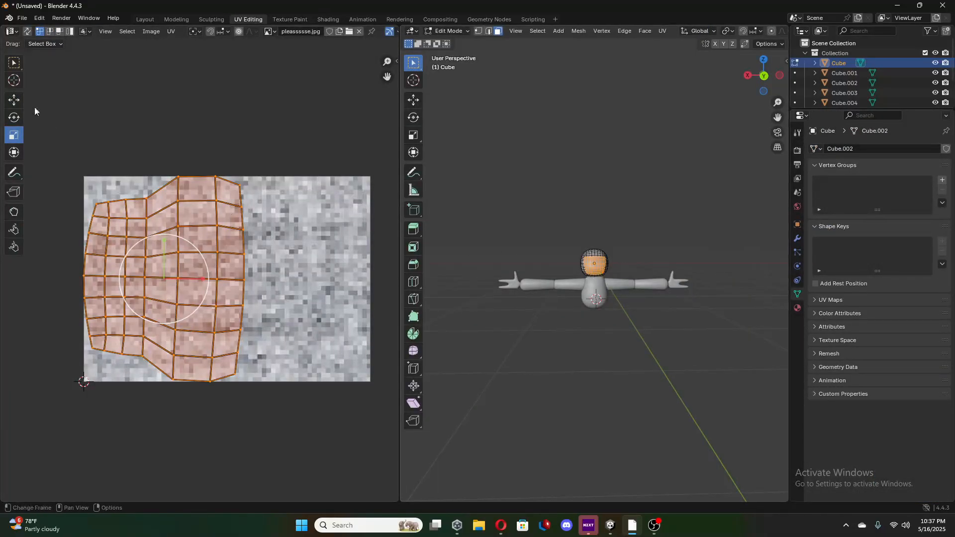
{"action": "left_click", "coordinate": [145, 21]}
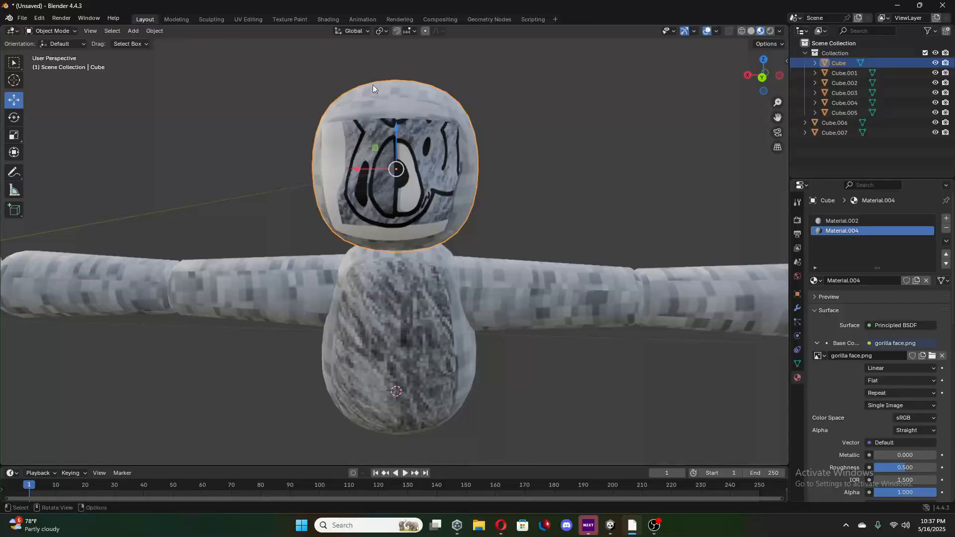
Reselect the outer ring of faces around the head's face area in Edit Mode, picking shortest paths between its corners.
{"action": "key", "text": "Tab"}
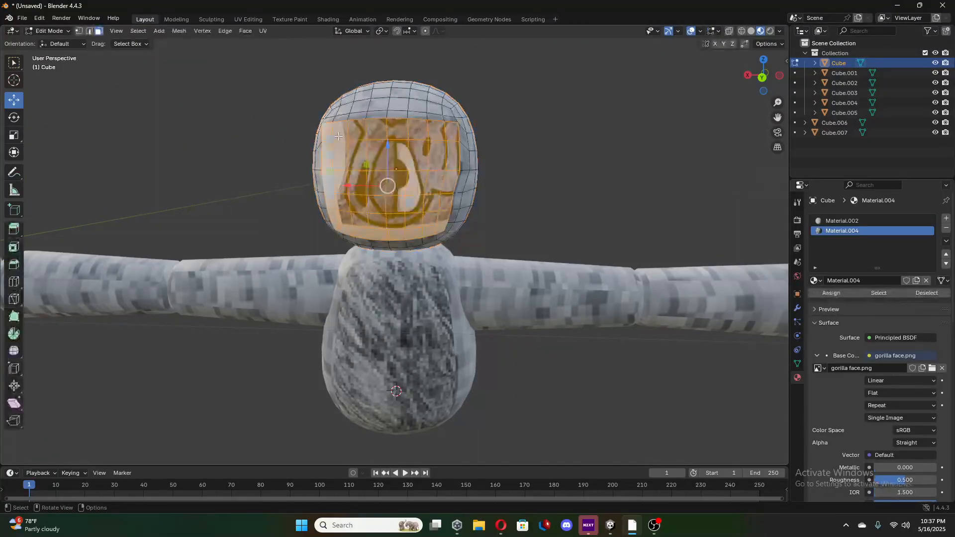
{"action": "left_click", "coordinate": [327, 132]}
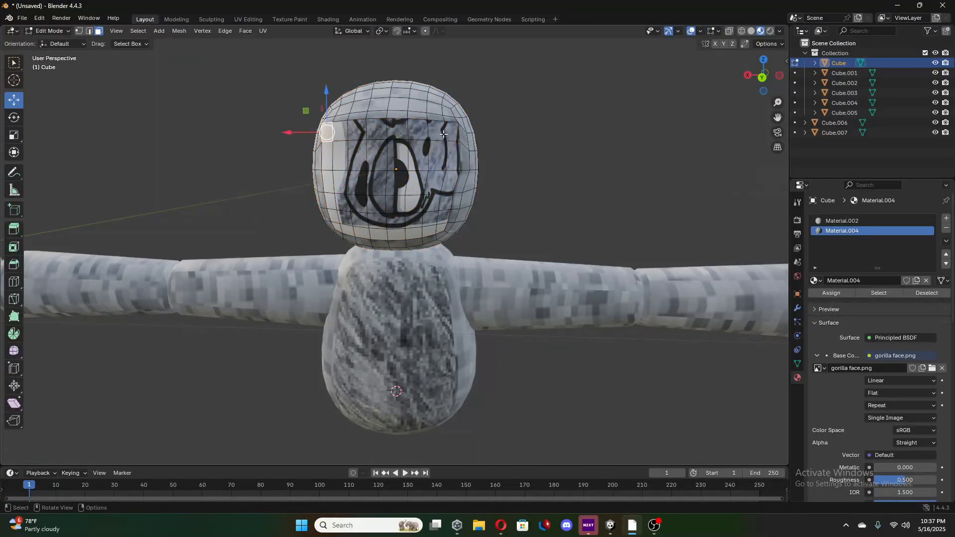
{"action": "left_click", "coordinate": [253, 98]}
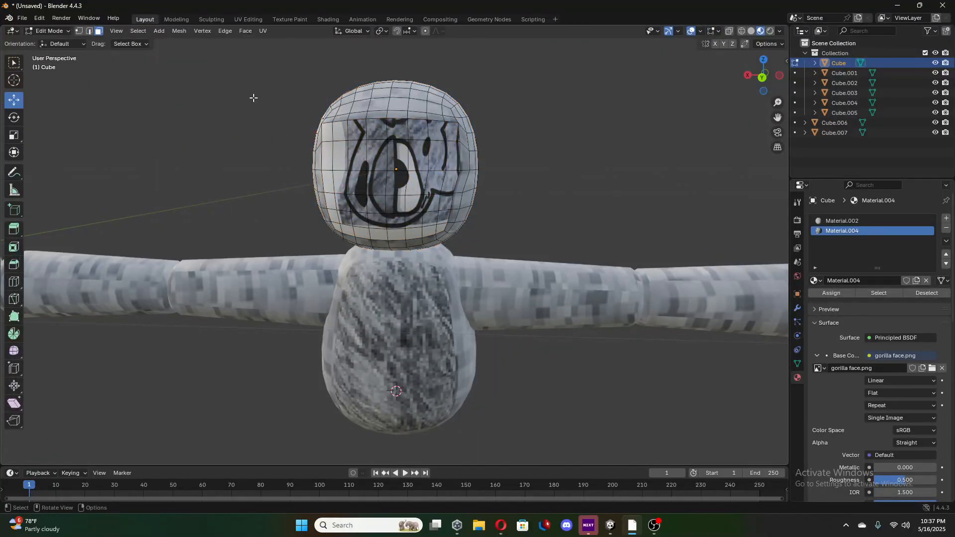
{"action": "left_click", "coordinate": [329, 133]}
{"action": "left_click", "coordinate": [453, 138], "text": "shift"}
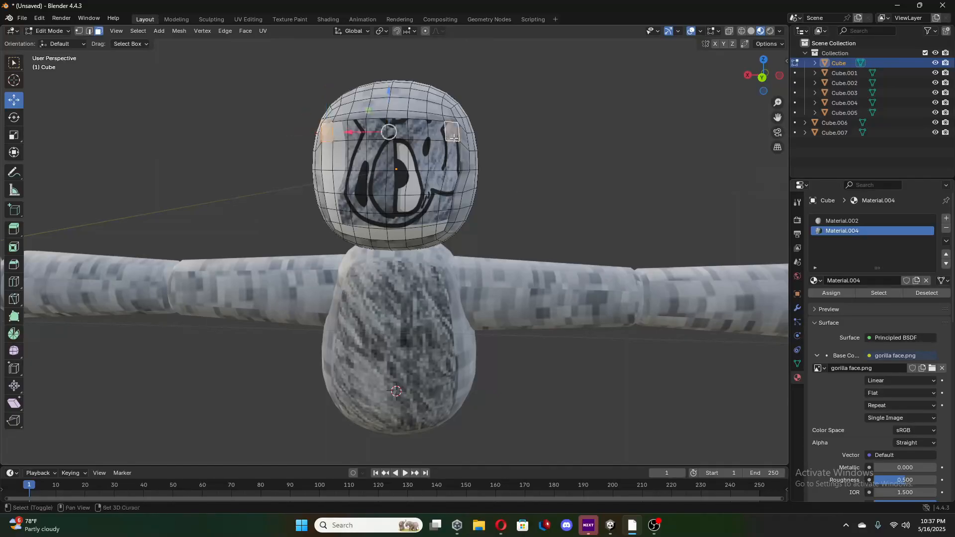
{"action": "left_click", "coordinate": [328, 132], "text": "ctrl"}
{"action": "left_click", "coordinate": [336, 225], "text": "ctrl"}
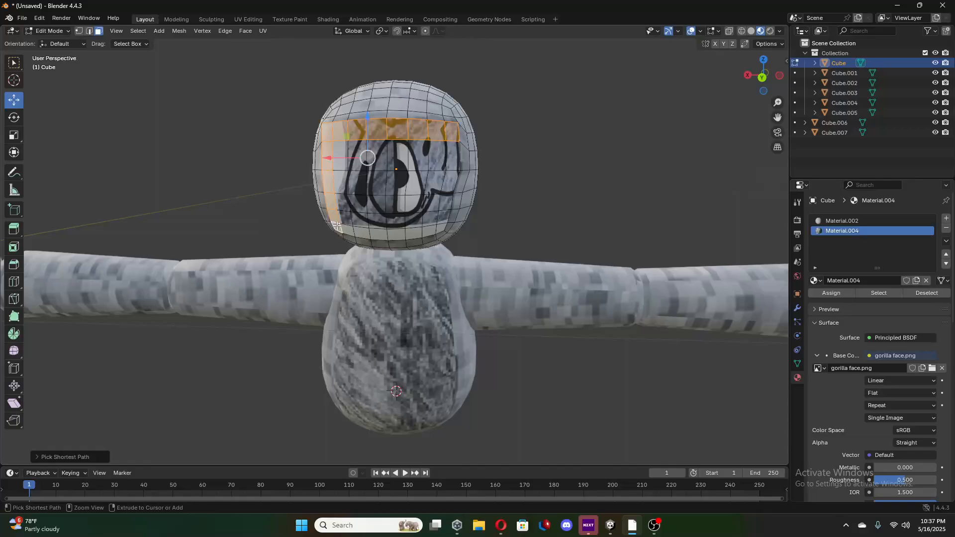
{"action": "left_click", "coordinate": [444, 227], "text": "ctrl"}
{"action": "left_click", "coordinate": [455, 160], "text": "ctrl"}
Extend the selection across the remaining inner rows so the whole face area is selected.
{"action": "left_click", "coordinate": [343, 151], "text": "ctrl"}
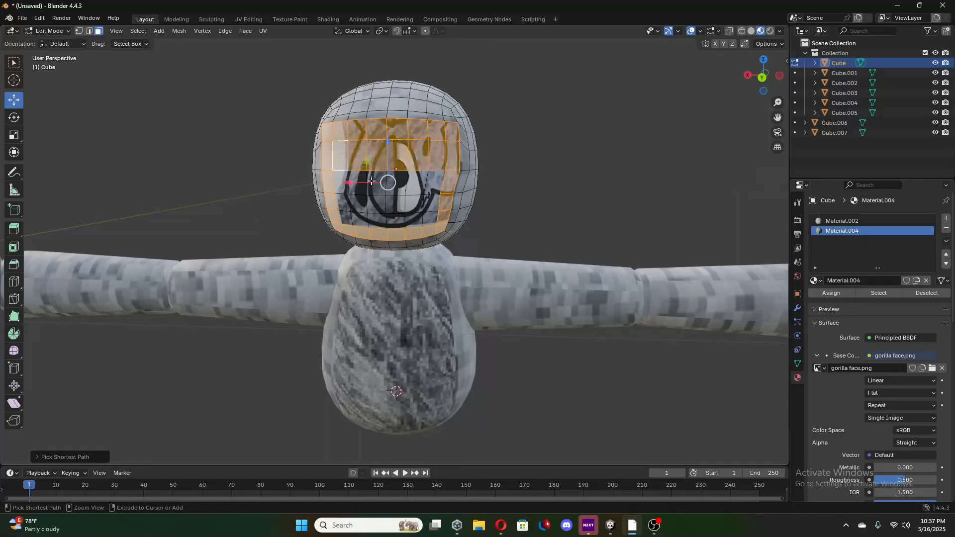
{"action": "left_click", "coordinate": [434, 188], "text": "ctrl"}
{"action": "left_click", "coordinate": [345, 201], "text": "ctrl"}
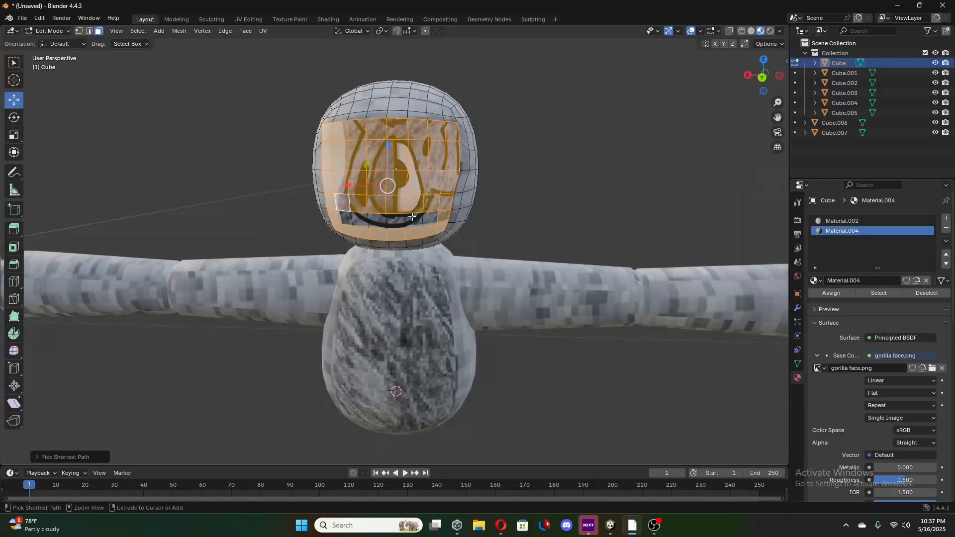
{"action": "left_click", "coordinate": [427, 219], "text": "ctrl"}
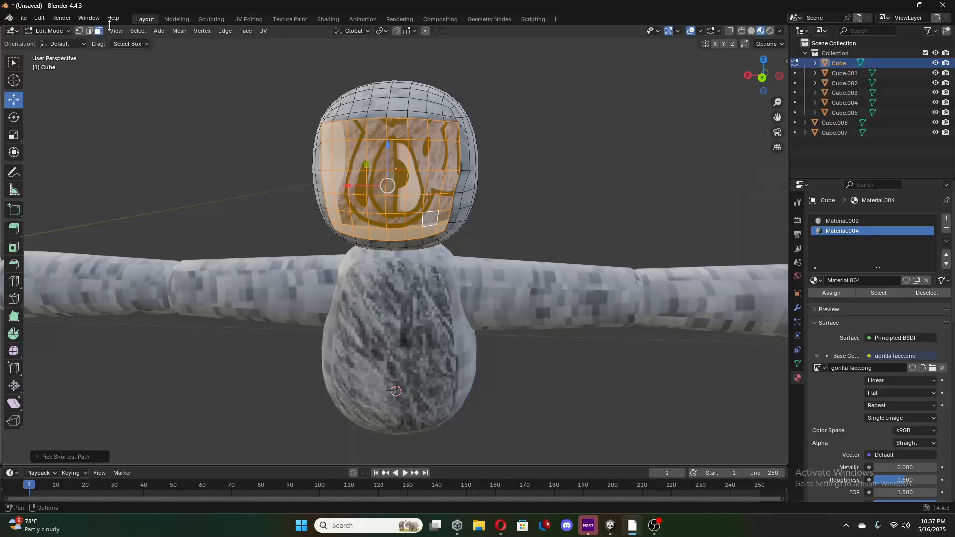
In the UV Editing workspace, rotate the face area's UV island a quarter turn and centre it over the eyes in gorilla face.png.
{"action": "left_click", "coordinate": [254, 20]}
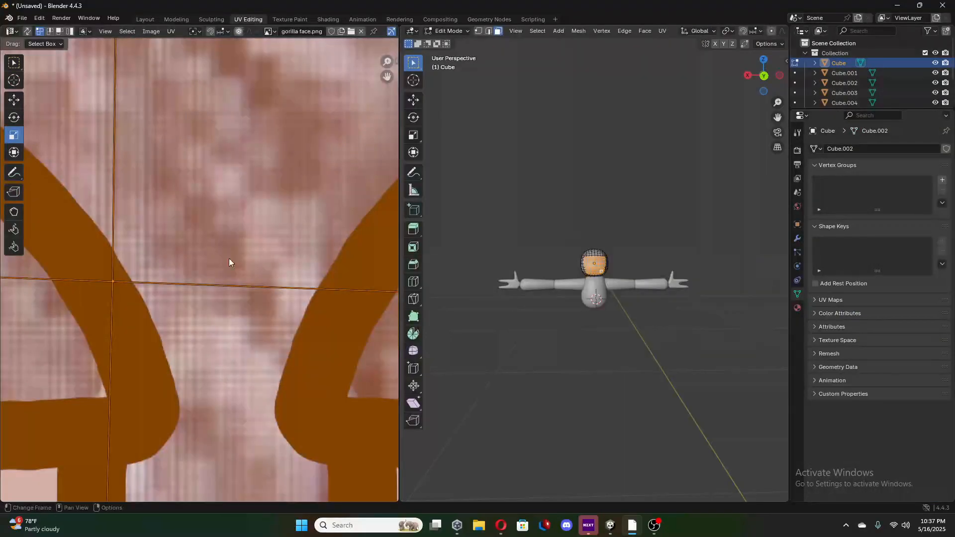
{"action": "scroll", "coordinate": [229, 269], "scroll_direction": "down", "scroll_amount": 6}
{"action": "scroll", "coordinate": [229, 277], "scroll_direction": "down", "scroll_amount": 4}
{"action": "scroll", "coordinate": [144, 244], "scroll_direction": "up", "scroll_amount": 3}
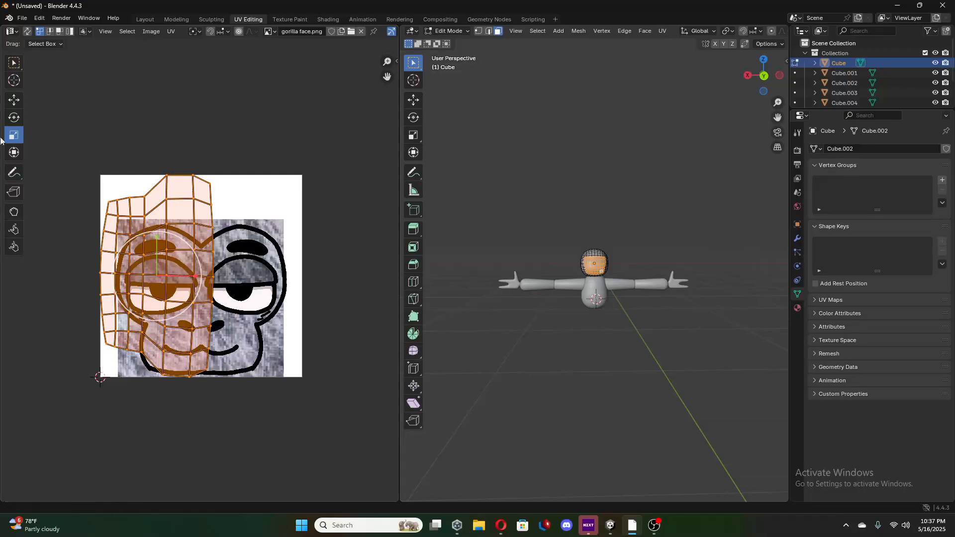
{"action": "left_click", "coordinate": [13, 117]}
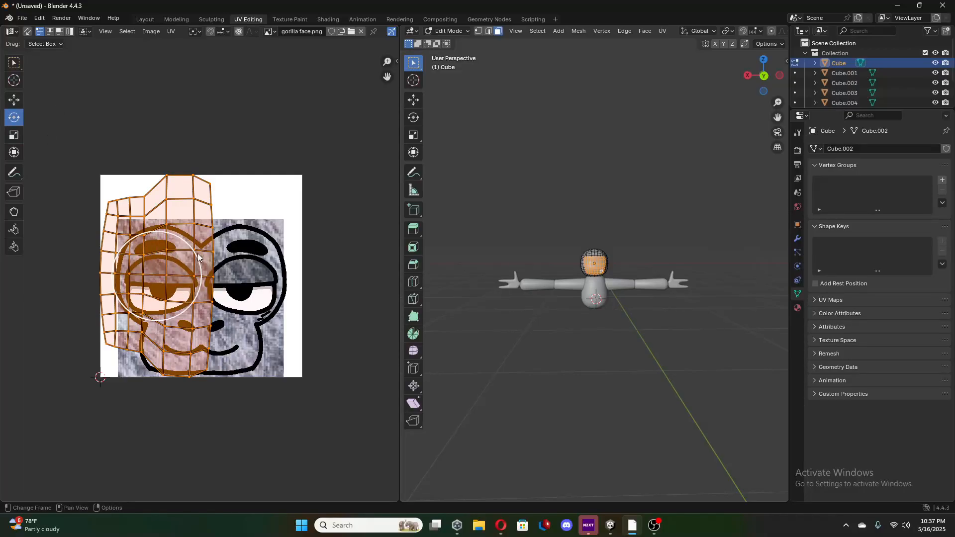
{"action": "left_click_drag", "start_coordinate": [196, 256], "coordinate": [119, 207]}
{"action": "left_click", "coordinate": [14, 100]}
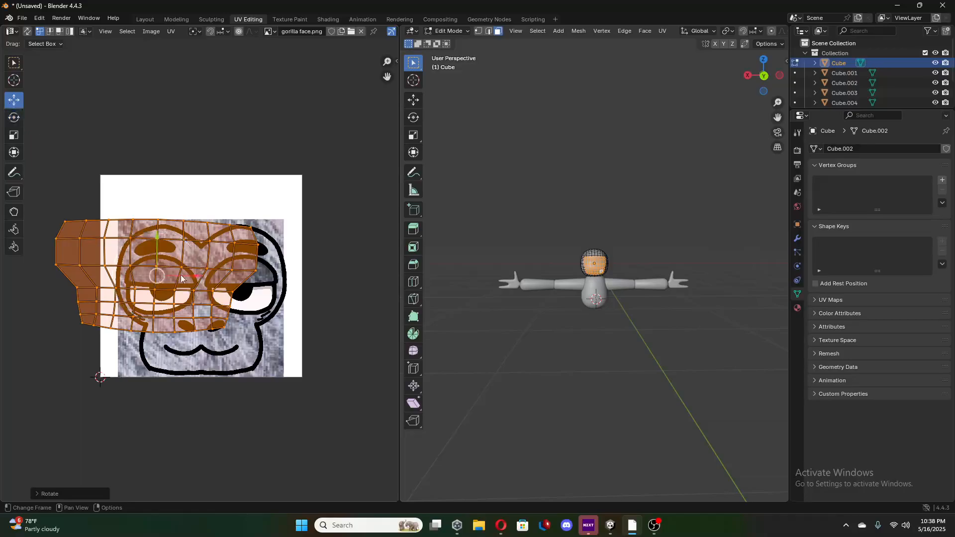
{"action": "left_click_drag", "start_coordinate": [195, 278], "coordinate": [202, 246]}
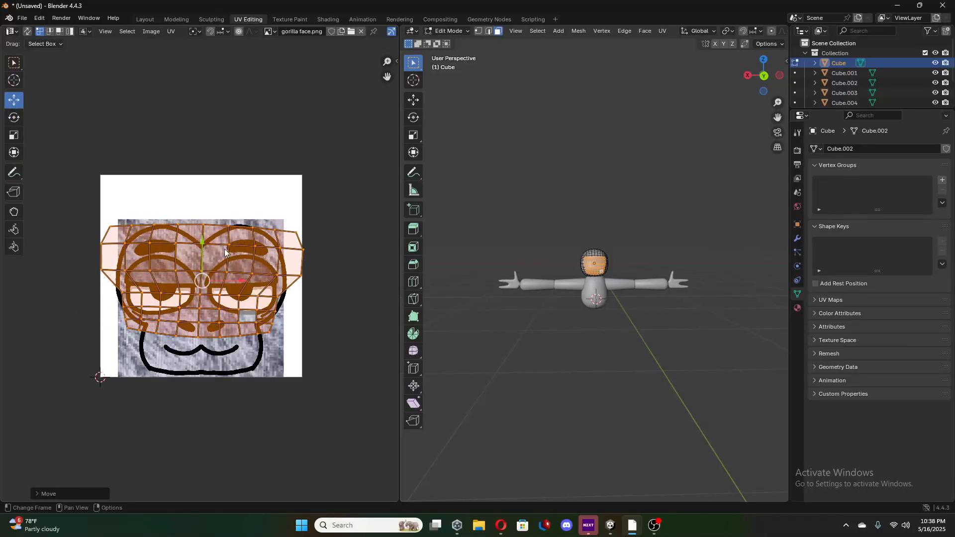
Reselect all the face UVs, rotate them slightly to level the island, and move it down over the gorilla face.
{"action": "left_click", "coordinate": [46, 137]}
{"action": "left_click", "coordinate": [14, 120]}
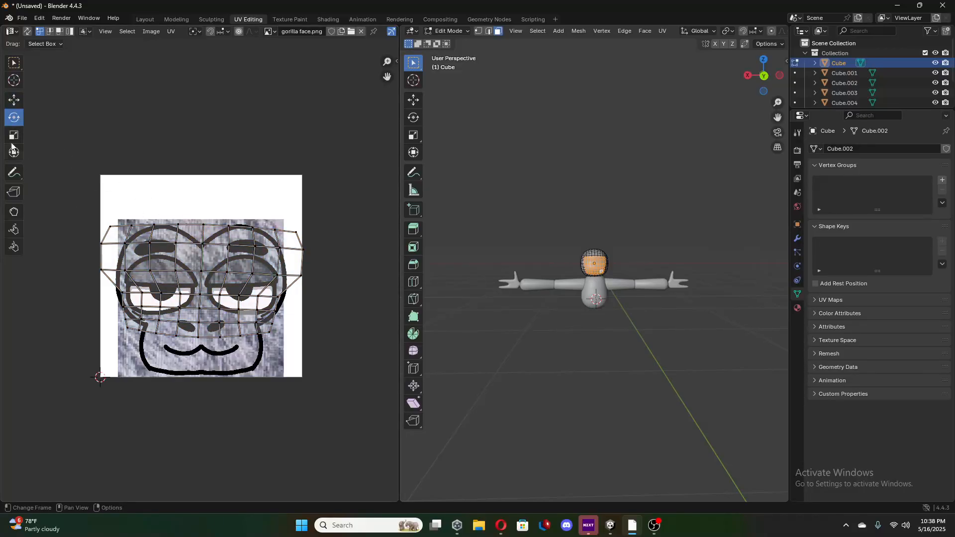
{"action": "left_click_drag", "start_coordinate": [73, 201], "coordinate": [358, 408]}
{"action": "left_click_drag", "start_coordinate": [233, 264], "coordinate": [227, 259]}
{"action": "left_click", "coordinate": [13, 101]}
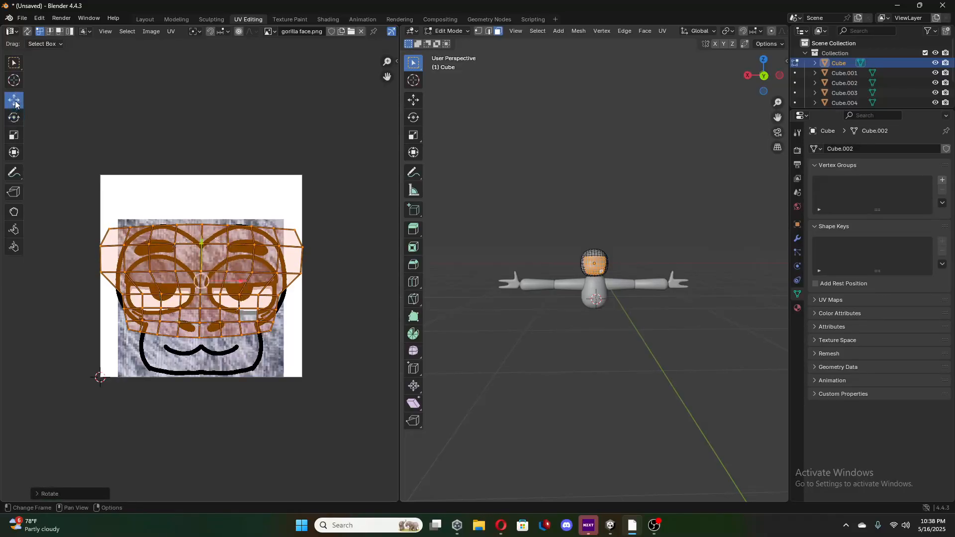
{"action": "left_click_drag", "start_coordinate": [201, 282], "coordinate": [202, 301]}
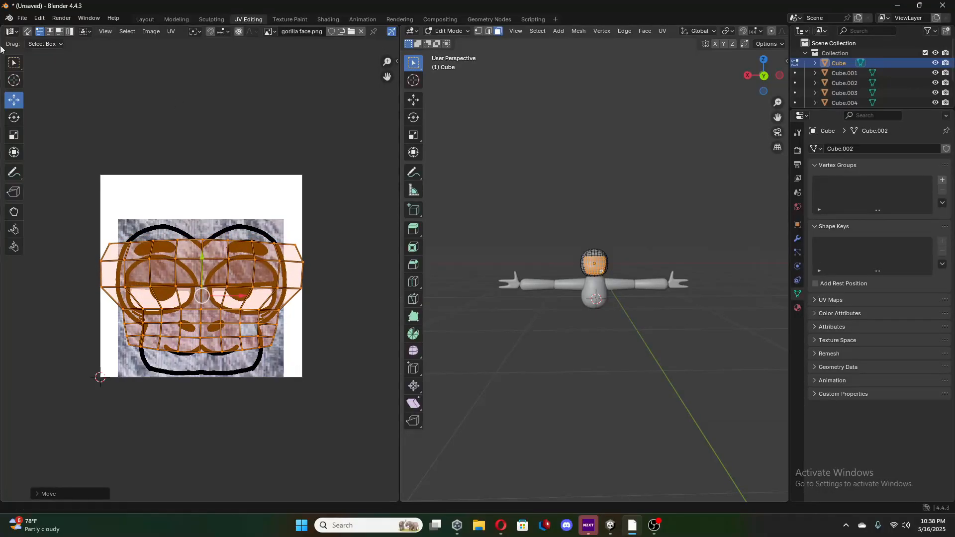
Stretch the UV island vertically and reposition it to cover the gorilla face from brows to chin.
{"action": "left_click", "coordinate": [13, 117]}
{"action": "left_click", "coordinate": [14, 135]}
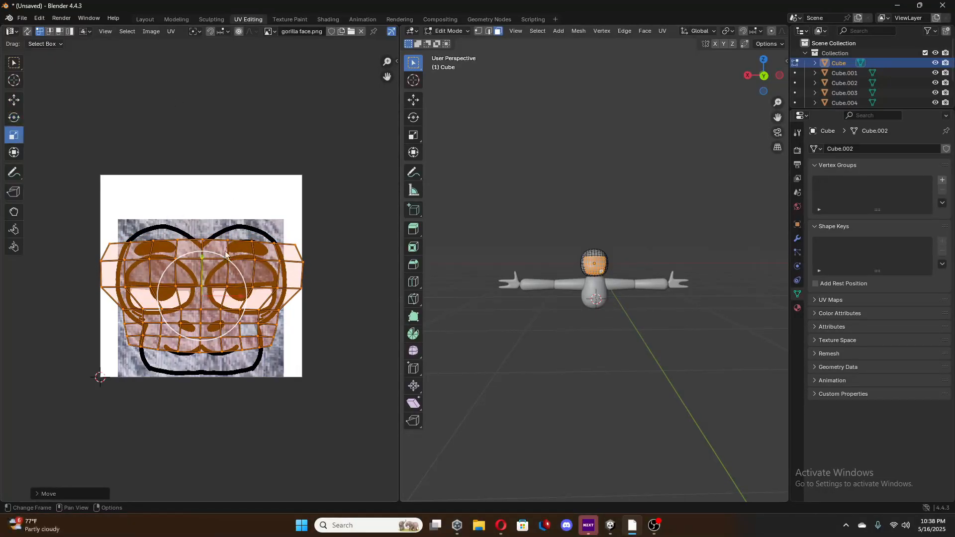
{"action": "mouse_move", "coordinate": [202, 255]}
{"action": "left_mouse_down"}
{"action": "mouse_move", "coordinate": [204, 239]}
{"action": "mouse_move", "coordinate": [203, 264]}
{"action": "left_mouse_up"}
{"action": "left_click", "coordinate": [13, 100]}
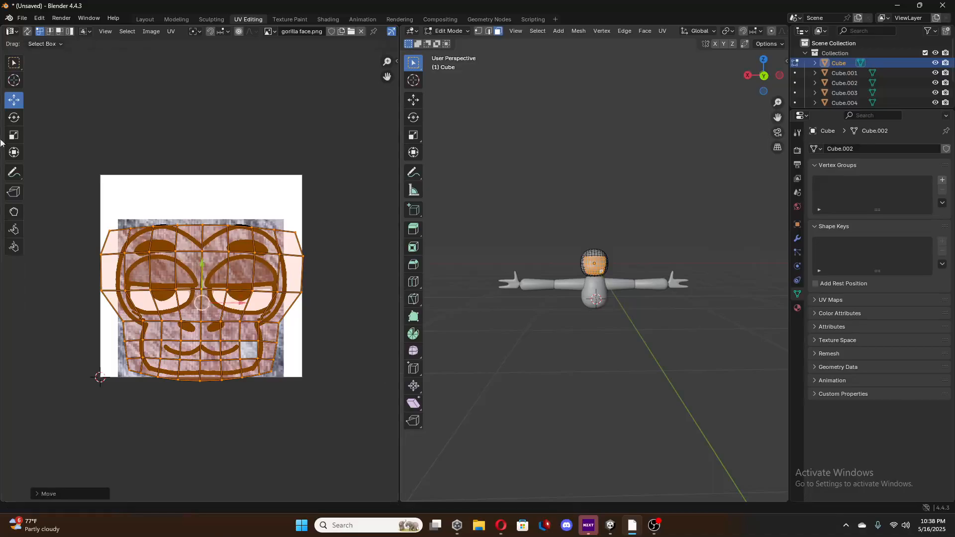
Narrow the UV island horizontally to the gorilla face's width and shift it up slightly within the image.
{"action": "left_click", "coordinate": [14, 134]}
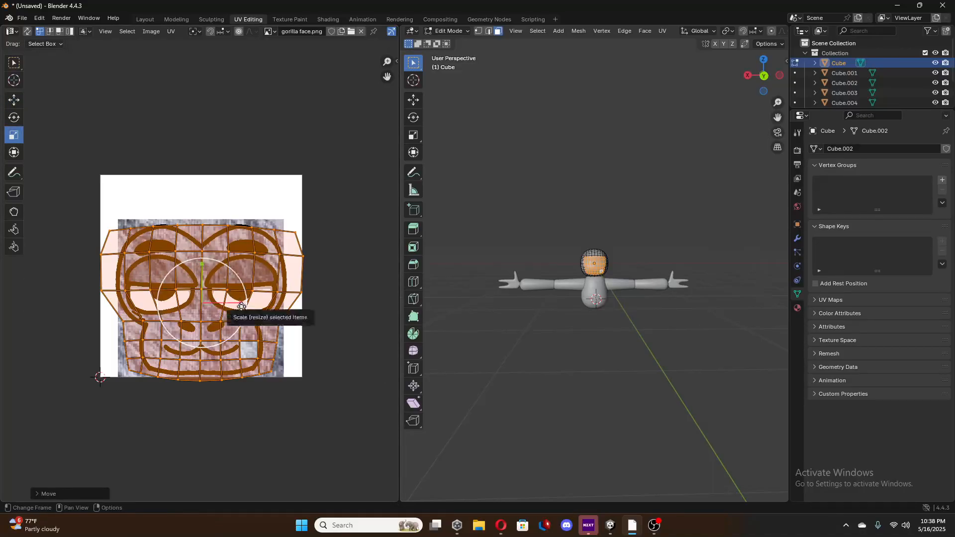
{"action": "left_click_drag", "start_coordinate": [241, 304], "coordinate": [234, 309]}
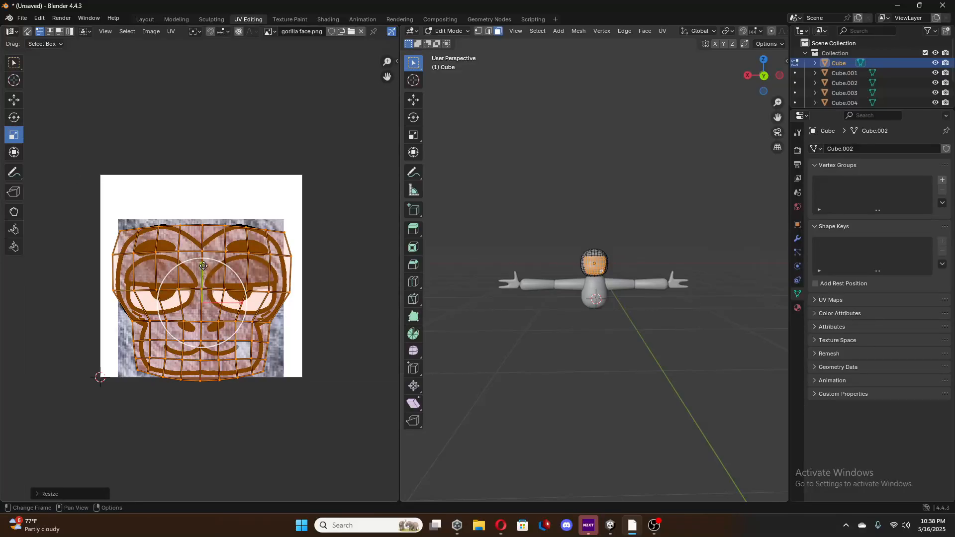
{"action": "left_click_drag", "start_coordinate": [202, 264], "coordinate": [202, 258]}
{"action": "left_click", "coordinate": [14, 99]}
Fine-tune the UV island's scale, widening it slightly past the gorilla face's sides, and check the head in Layout.
{"action": "left_click", "coordinate": [13, 135]}
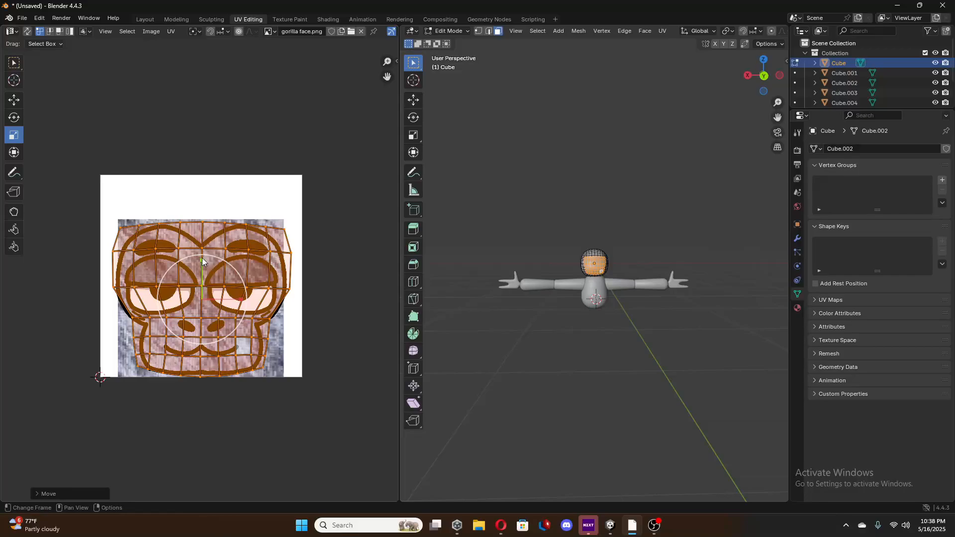
{"action": "left_click_drag", "start_coordinate": [202, 259], "coordinate": [202, 259]}
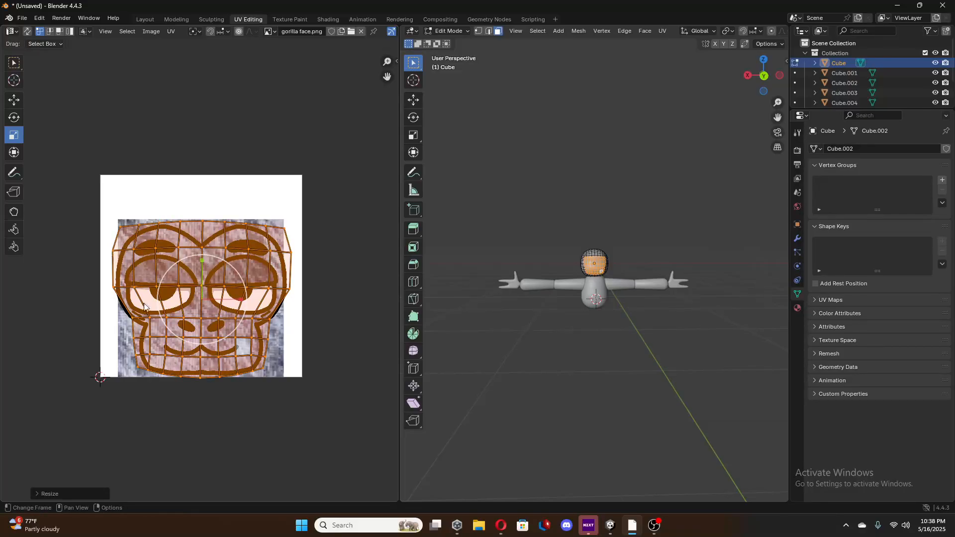
{"action": "key", "text": "s"}
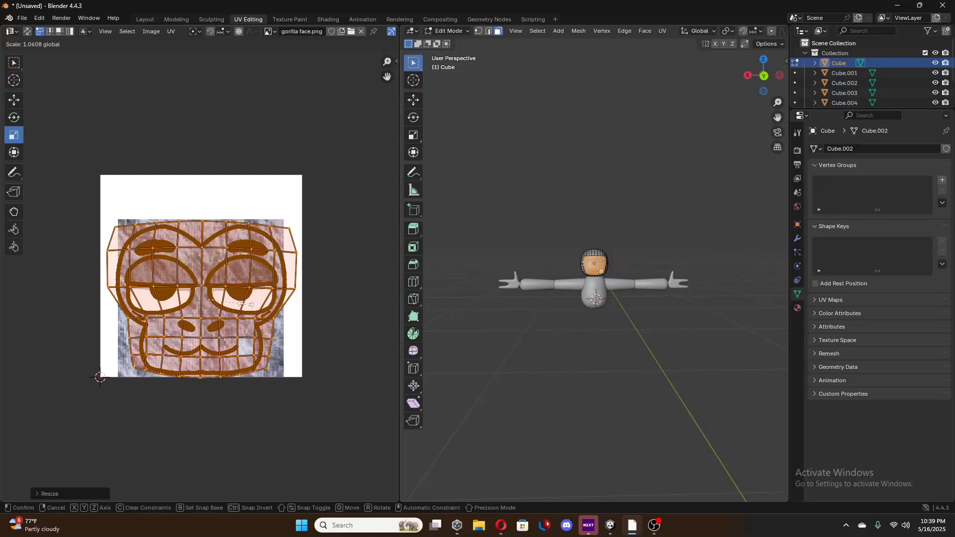
{"action": "left_click", "coordinate": [244, 304]}
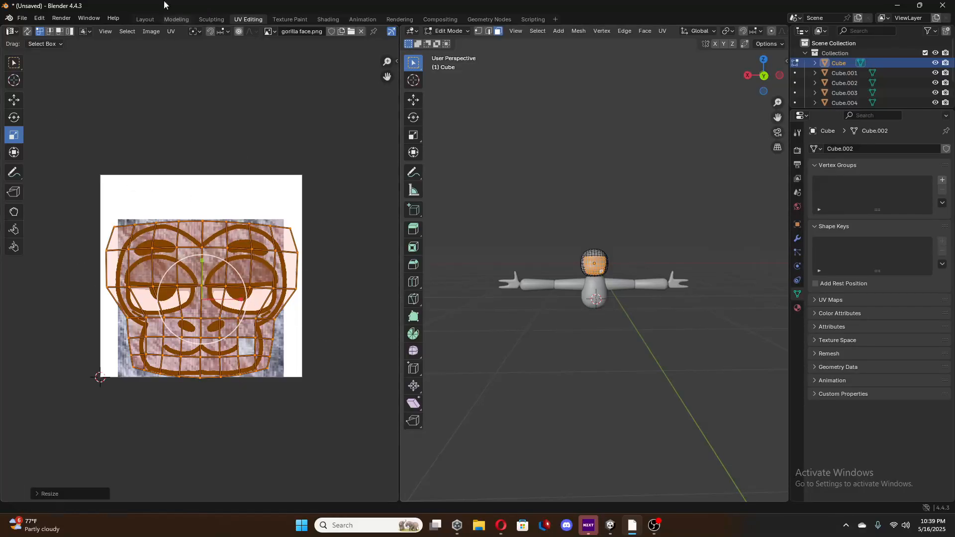
{"action": "left_click", "coordinate": [146, 19]}
{"action": "middle_click_drag", "start_coordinate": [409, 255], "coordinate": [419, 255]}
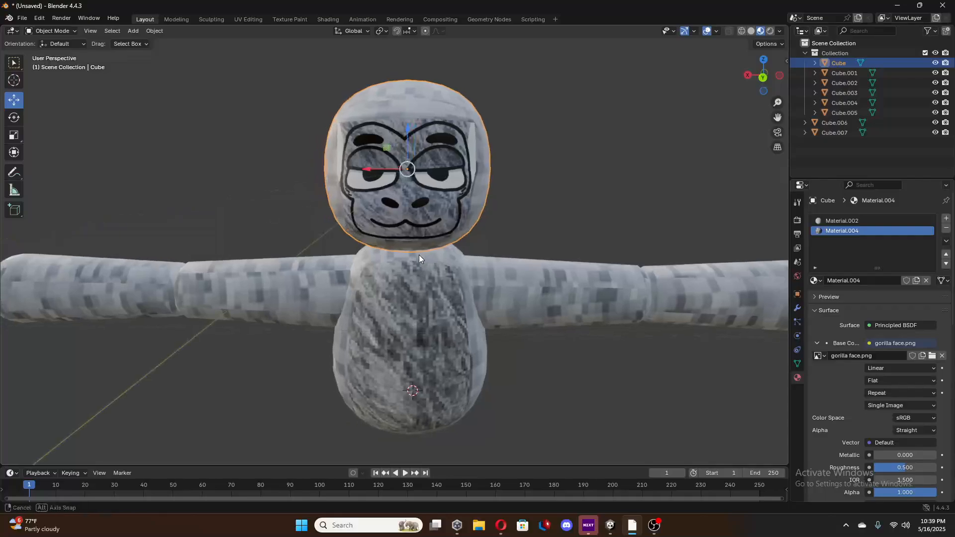
Scale the whole UV island down slightly in UV Editing to enlarge the gorilla face, and check it on the head in Layout.
{"action": "left_click", "coordinate": [176, 18]}
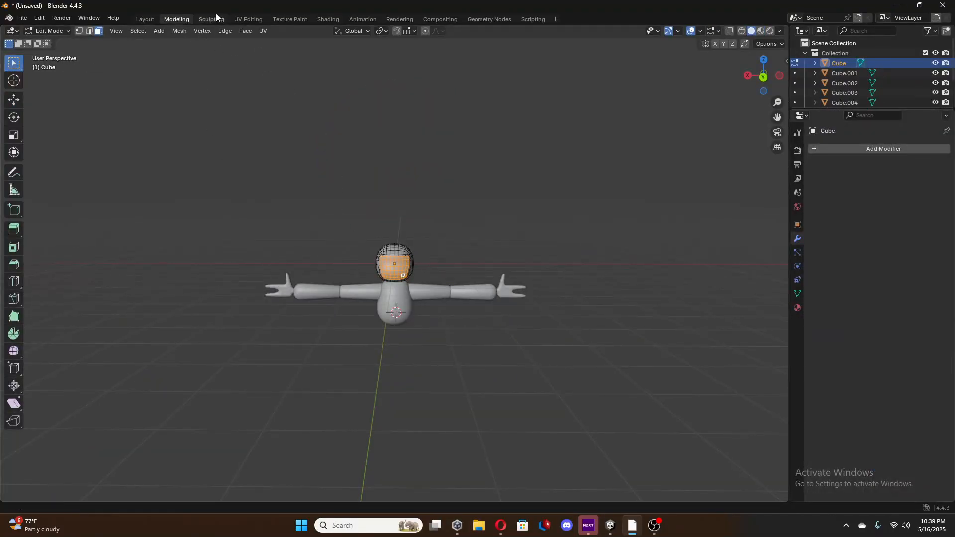
{"action": "left_click", "coordinate": [249, 19]}
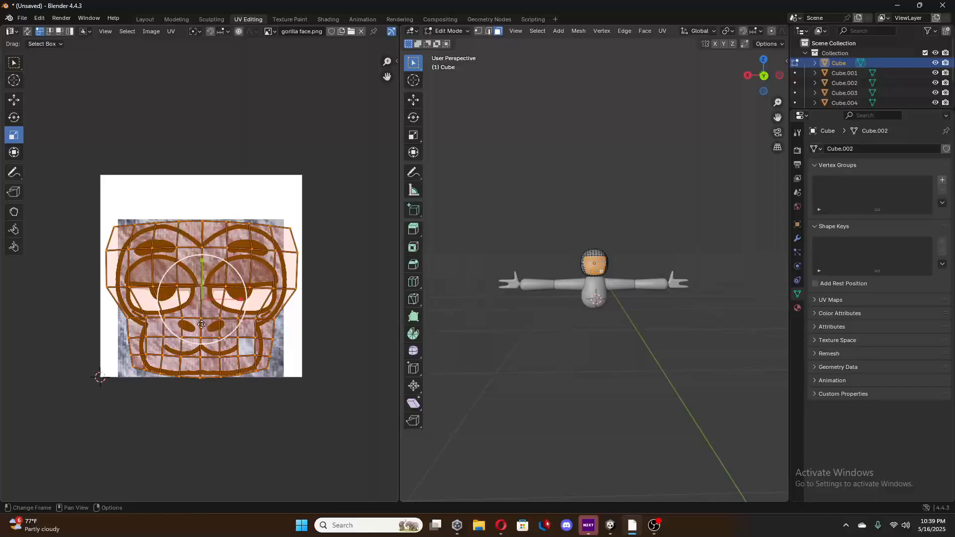
{"action": "left_click_drag", "start_coordinate": [203, 331], "coordinate": [204, 325]}
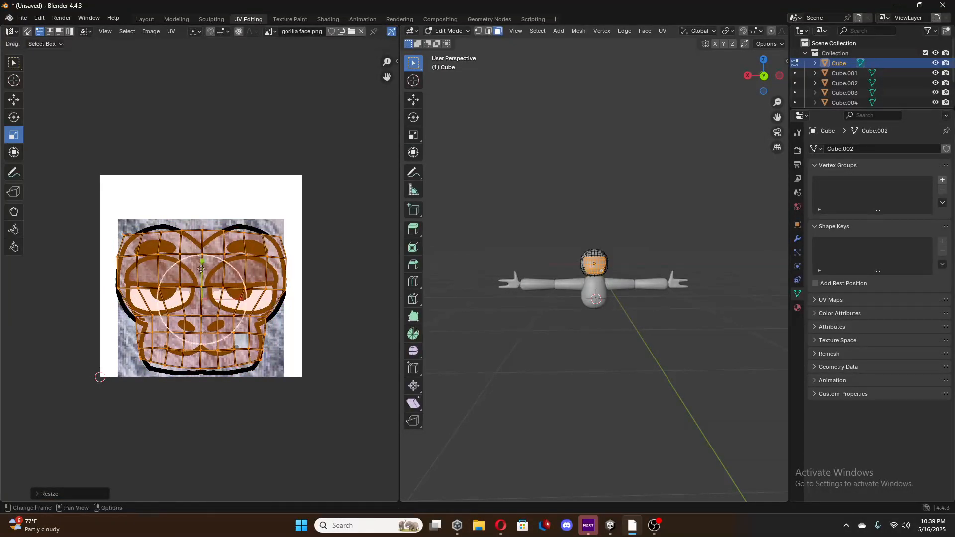
{"action": "left_click", "coordinate": [145, 19]}
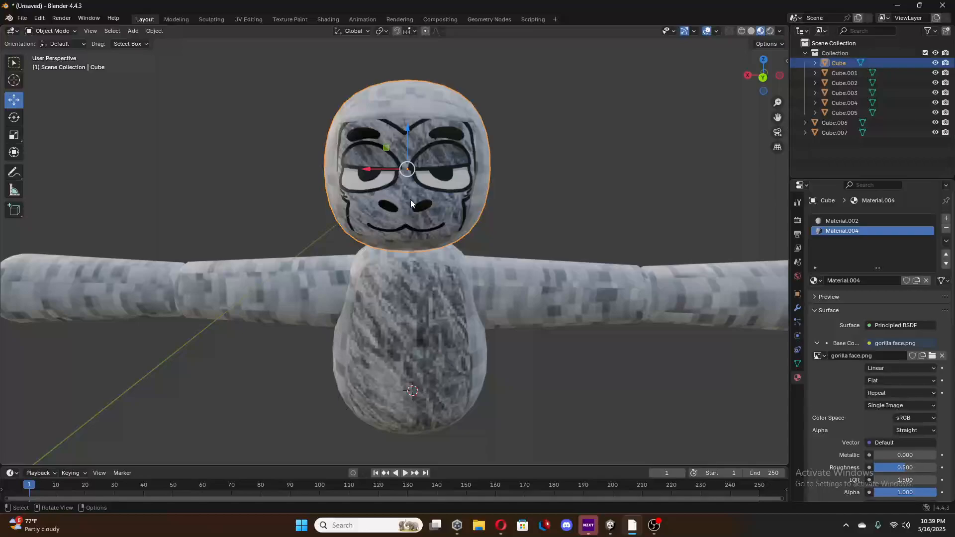
{"action": "left_click", "coordinate": [164, 18]}
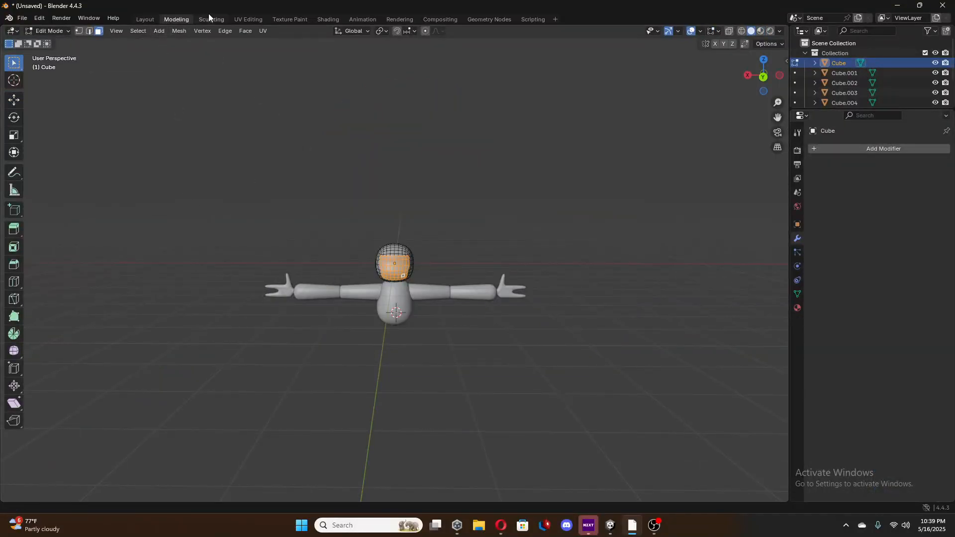
Make a small overall scale adjustment to the UV island over the gorilla face image in UV Editing and check the head in Layout.
{"action": "left_click", "coordinate": [248, 19]}
{"action": "left_click_drag", "start_coordinate": [213, 316], "coordinate": [214, 322]}
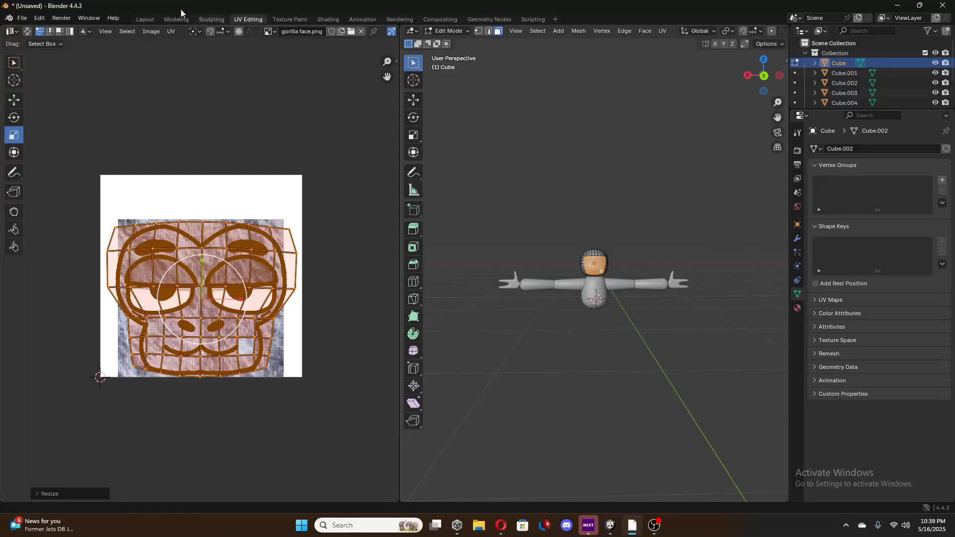
{"action": "left_click", "coordinate": [149, 18]}
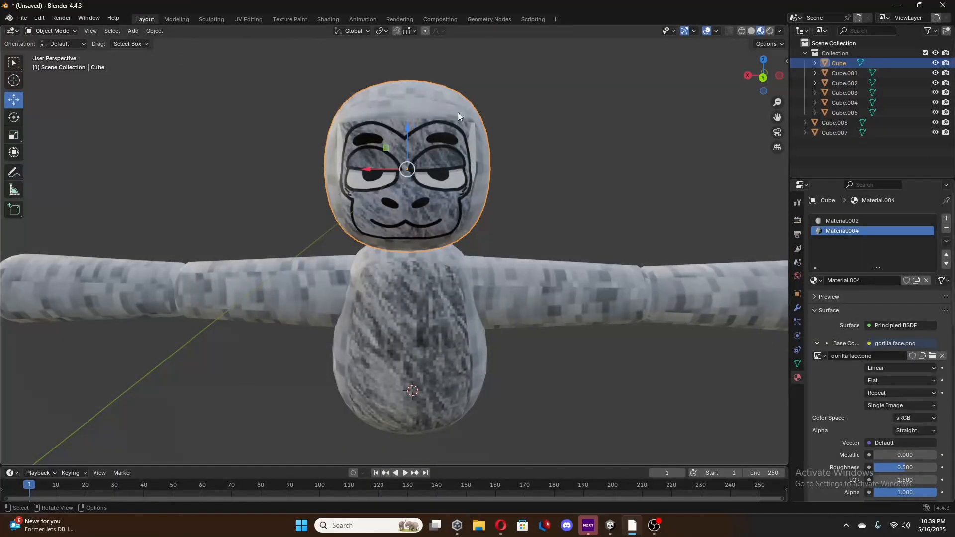
{"action": "scroll", "coordinate": [494, 290], "scroll_direction": "up", "scroll_amount": 3}
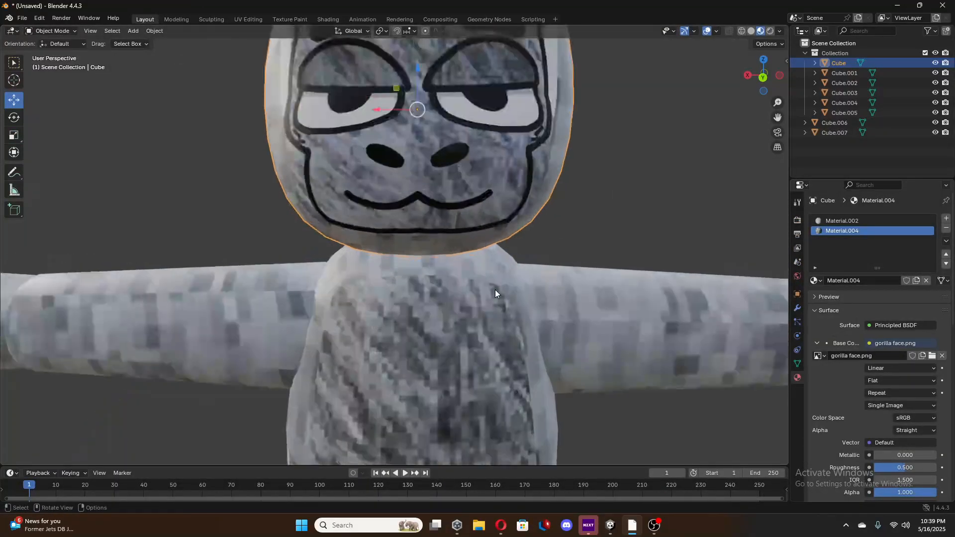
{"action": "middle_click_drag", "start_coordinate": [489, 242], "coordinate": [481, 296]}
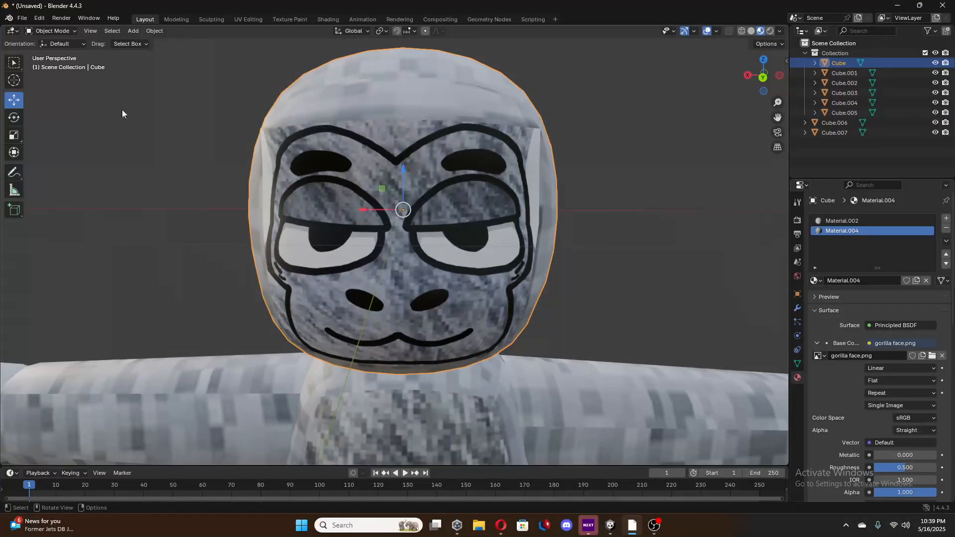
Deselect the head's faces and Knife-cut a closed loop along the gorilla face's black outline, clockwise from the brow dip around the chin and back.
{"action": "key", "text": "Tab"}
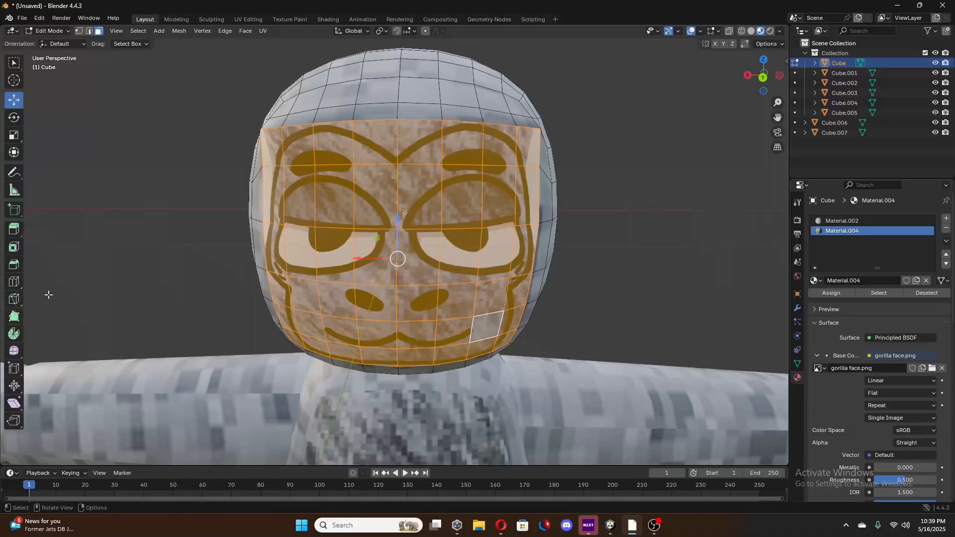
{"action": "key", "text": "alt+a"}
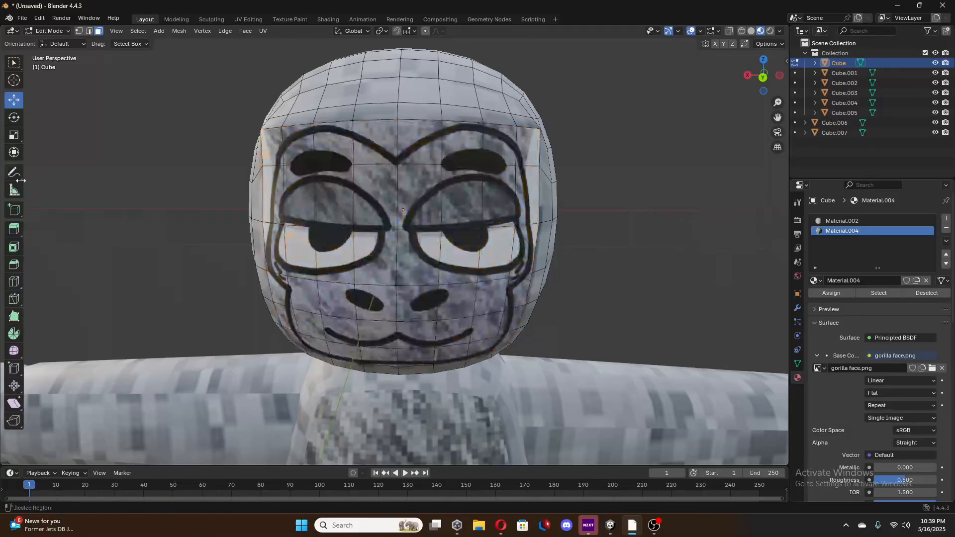
{"action": "left_click", "coordinate": [14, 300]}
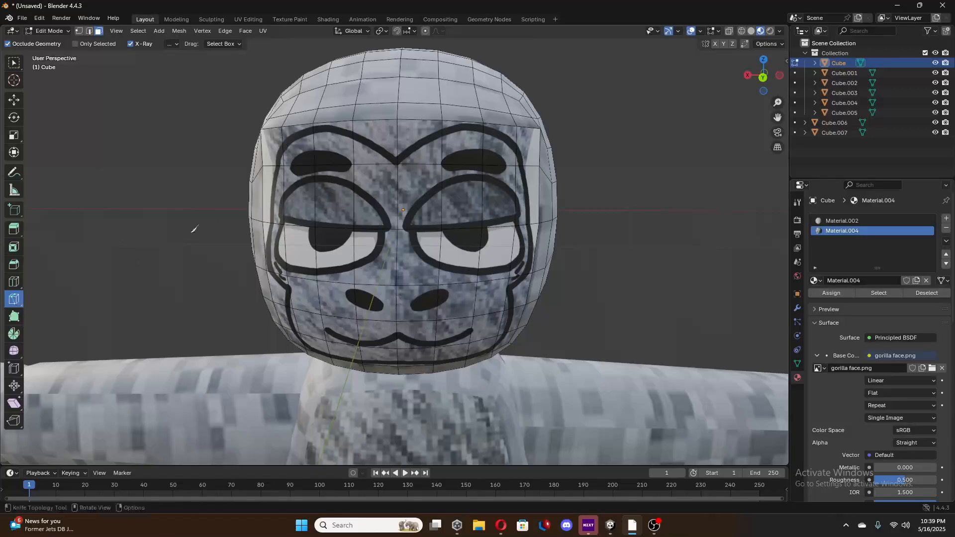
{"action": "left_click", "coordinate": [397, 156]}
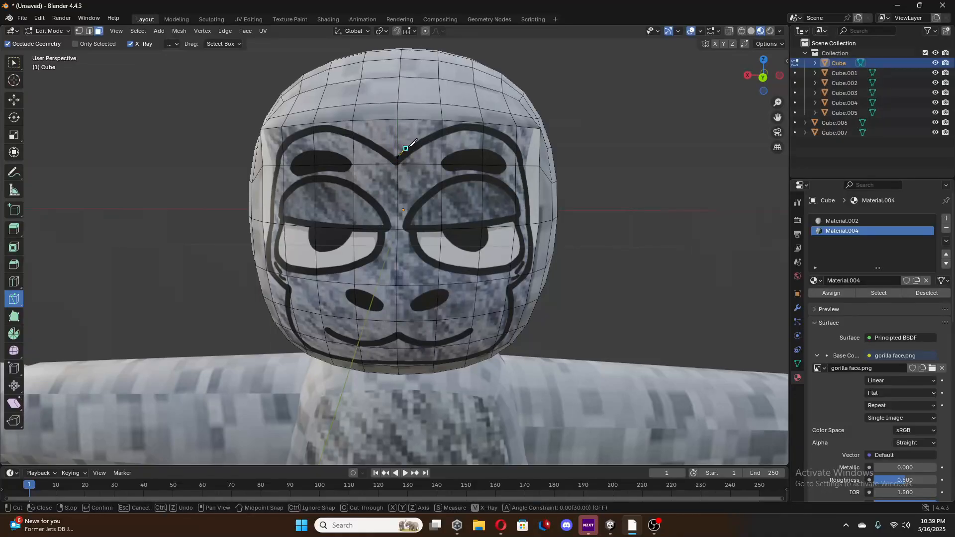
{"action": "left_click", "coordinate": [405, 148]}
{"action": "left_click", "coordinate": [418, 140]}
{"action": "left_click", "coordinate": [432, 133]}
{"action": "left_click", "coordinate": [442, 129]}
{"action": "left_click", "coordinate": [465, 121]}
{"action": "left_click", "coordinate": [493, 128]}
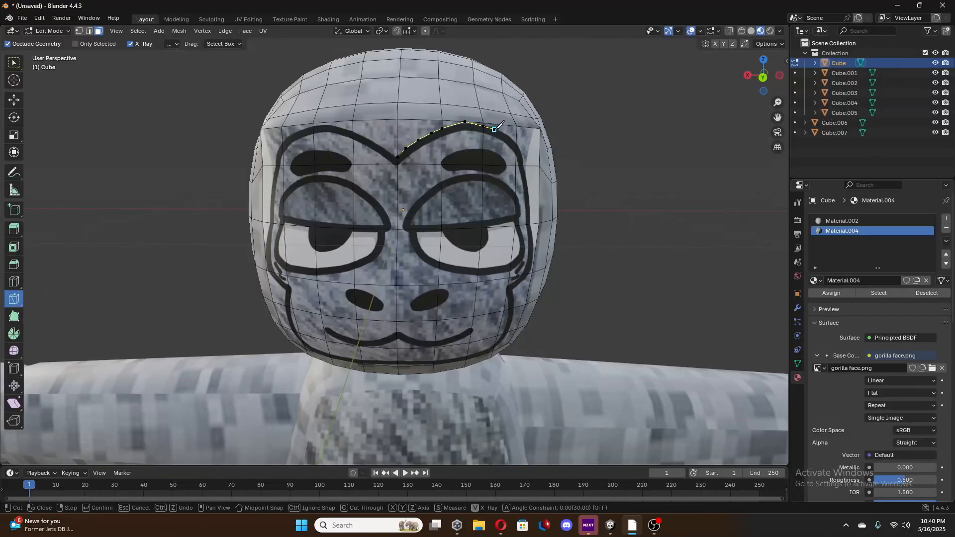
{"action": "left_click", "coordinate": [521, 146]}
{"action": "left_click", "coordinate": [527, 177]}
{"action": "left_click", "coordinate": [530, 203]}
{"action": "left_click", "coordinate": [532, 224]}
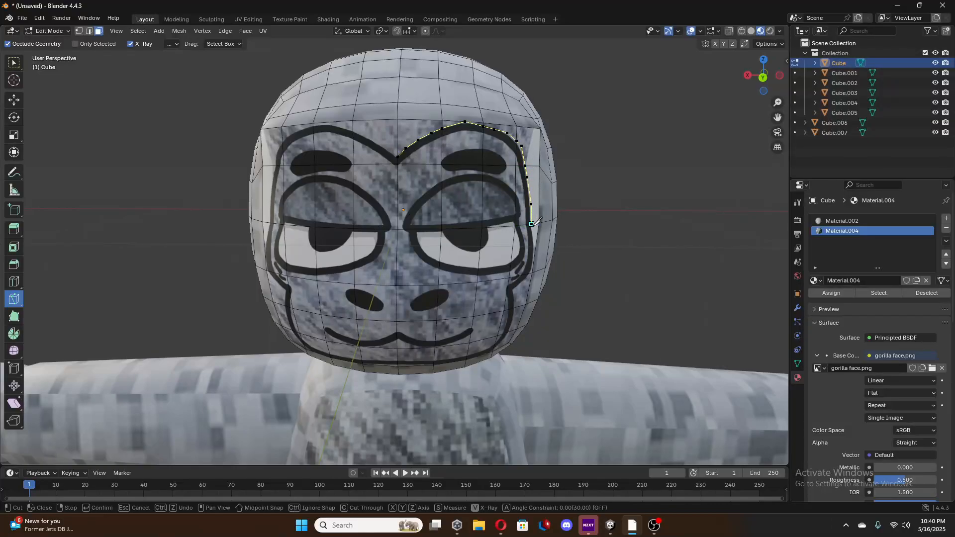
{"action": "left_click", "coordinate": [535, 254]}
{"action": "left_click", "coordinate": [527, 289]}
{"action": "left_click", "coordinate": [528, 289]}
{"action": "left_click", "coordinate": [519, 295]}
{"action": "left_click", "coordinate": [518, 306]}
{"action": "left_click", "coordinate": [509, 331]}
{"action": "left_click", "coordinate": [506, 338]}
{"action": "left_click", "coordinate": [500, 347]}
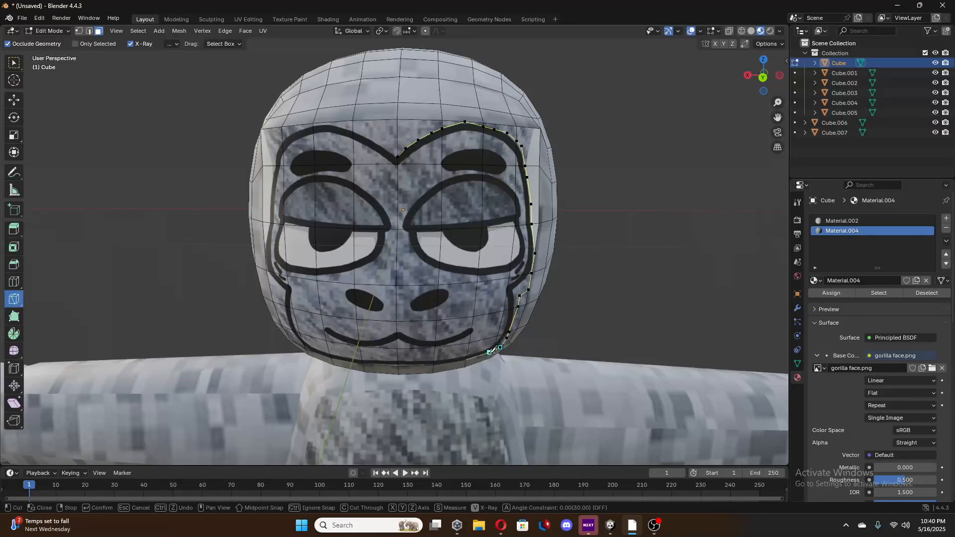
{"action": "left_click", "coordinate": [485, 354]}
{"action": "left_click", "coordinate": [438, 364]}
{"action": "left_click", "coordinate": [425, 366]}
{"action": "left_click", "coordinate": [388, 366]}
{"action": "left_click", "coordinate": [330, 352]}
{"action": "left_click", "coordinate": [313, 351]}
{"action": "left_click", "coordinate": [299, 341]}
{"action": "left_click", "coordinate": [291, 330]}
{"action": "left_click", "coordinate": [287, 321]}
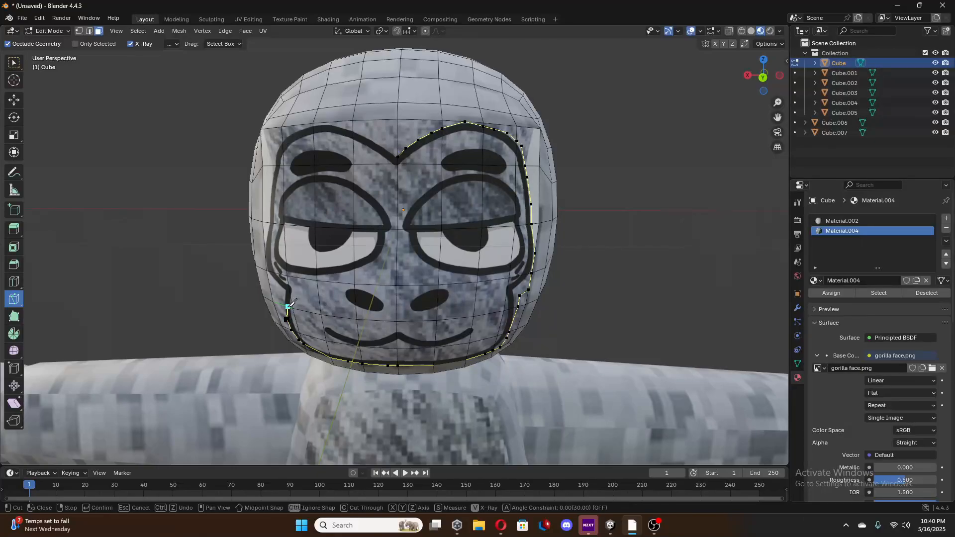
{"action": "left_click", "coordinate": [285, 305]}
{"action": "left_click", "coordinate": [286, 290]}
{"action": "left_click", "coordinate": [267, 268]}
{"action": "left_click", "coordinate": [264, 249]}
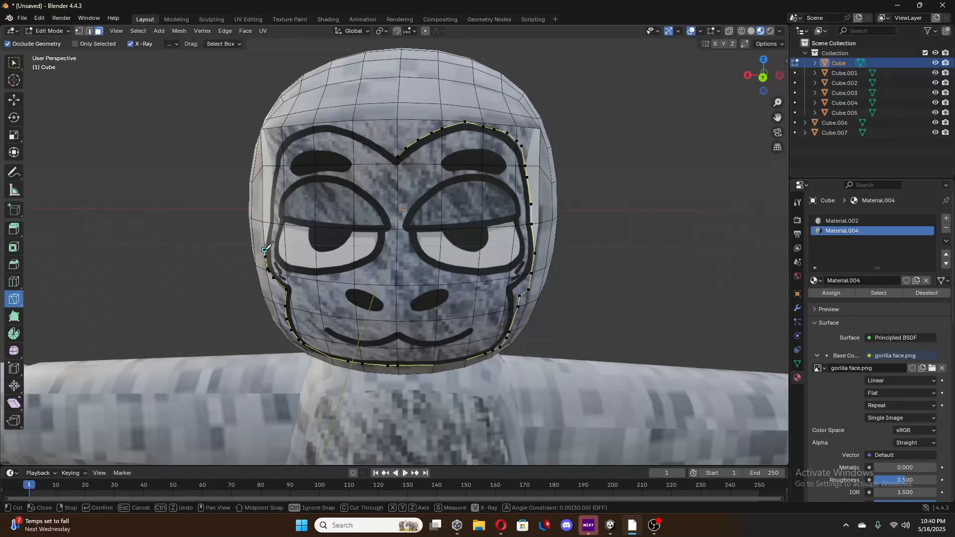
{"action": "left_click", "coordinate": [269, 219]}
{"action": "left_click", "coordinate": [273, 179]}
{"action": "left_click", "coordinate": [276, 152]}
{"action": "left_click", "coordinate": [290, 134]}
{"action": "left_click", "coordinate": [312, 127]}
{"action": "left_click", "coordinate": [334, 125]}
{"action": "left_click", "coordinate": [351, 130]}
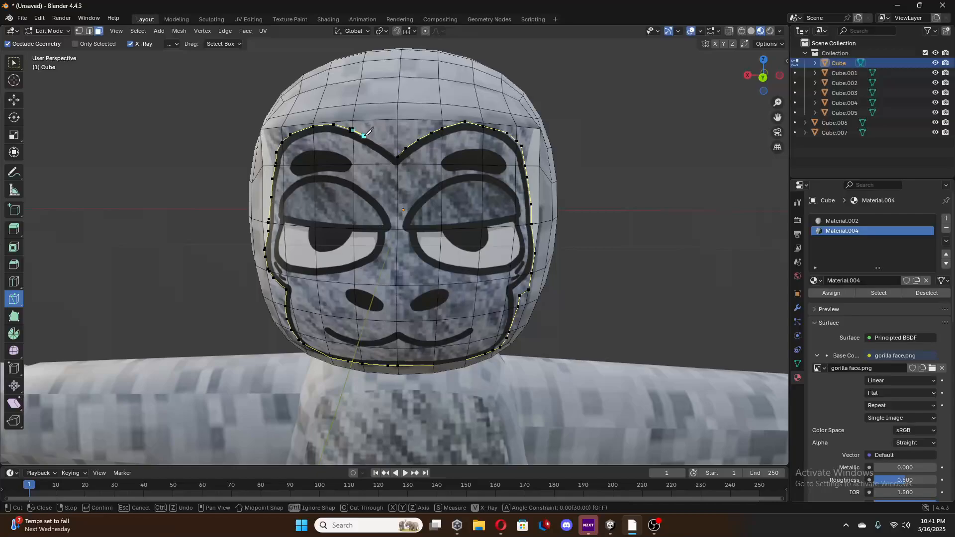
{"action": "left_click", "coordinate": [363, 135]}
{"action": "left_click", "coordinate": [388, 151]}
{"action": "left_click", "coordinate": [397, 156]}
{"action": "key", "text": "Escape"}
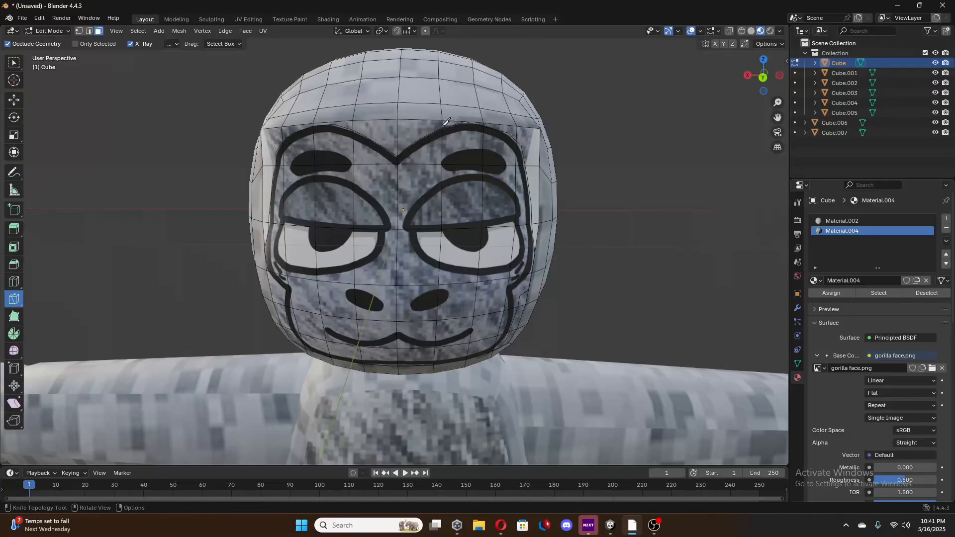
Select the leftover face-textured pieces outside the cut outline, from the brow dip across the forehead and down the image-left side to the jaw.
{"action": "key", "text": "Tab"}
{"action": "key", "text": "Tab"}
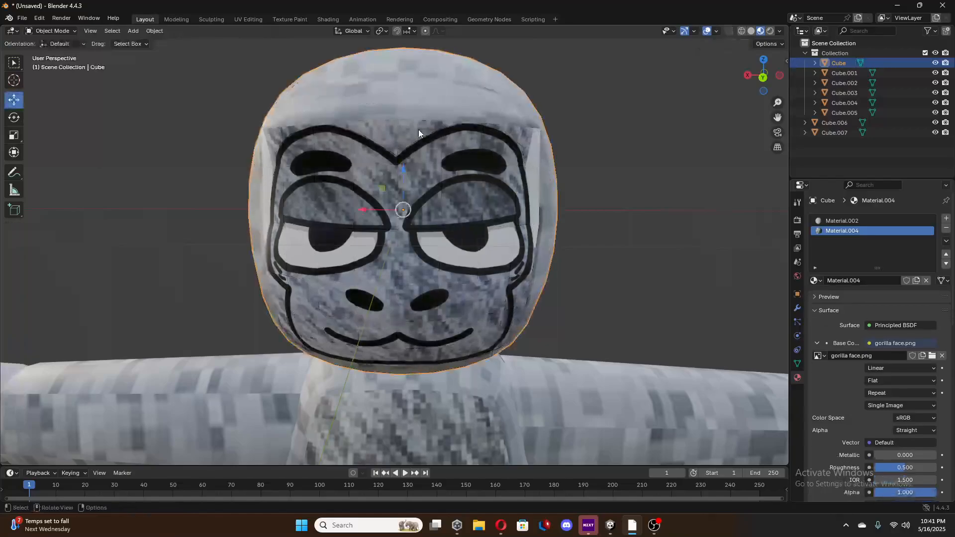
{"action": "left_click", "coordinate": [14, 99]}
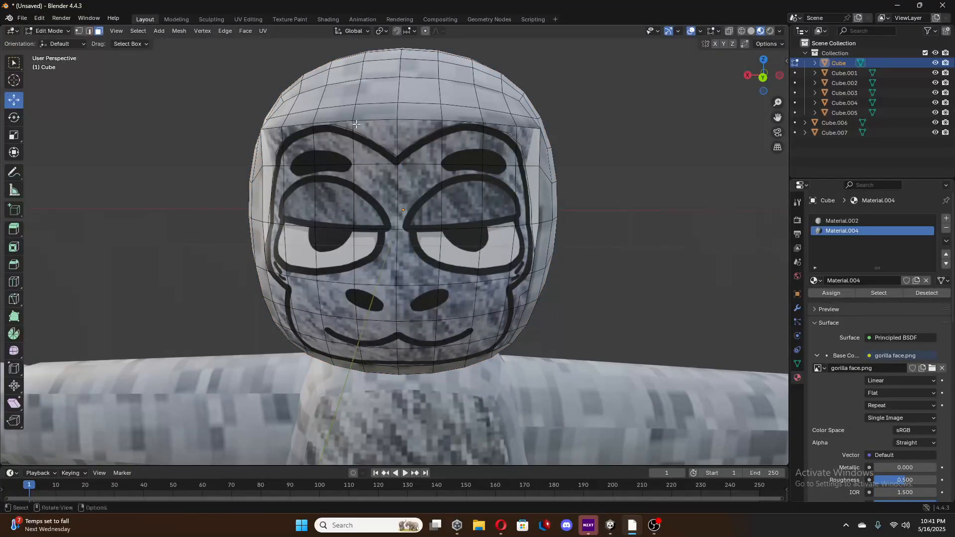
{"action": "left_click", "coordinate": [384, 133]}
{"action": "left_click", "coordinate": [429, 128]}
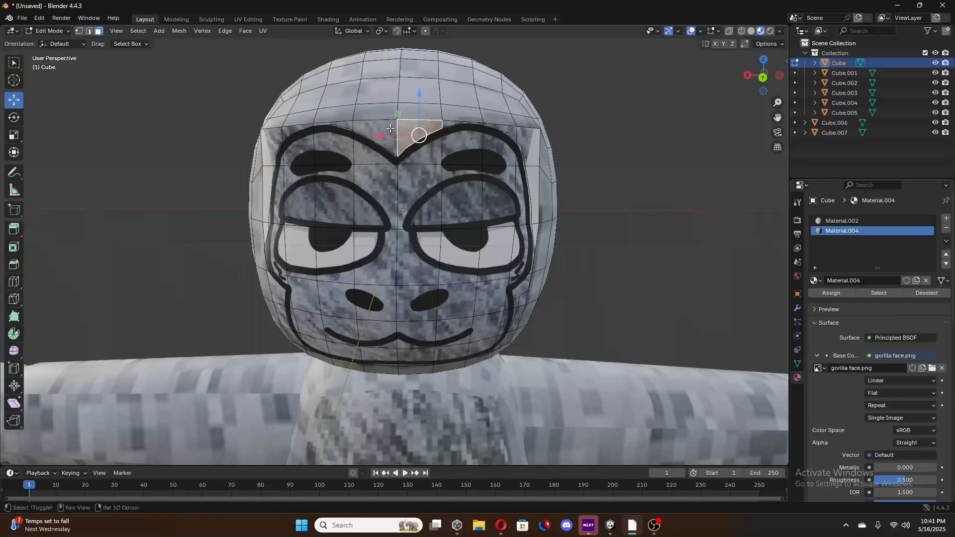
{"action": "left_click", "coordinate": [347, 129], "text": "shift"}
{"action": "left_click", "coordinate": [310, 126], "text": "shift"}
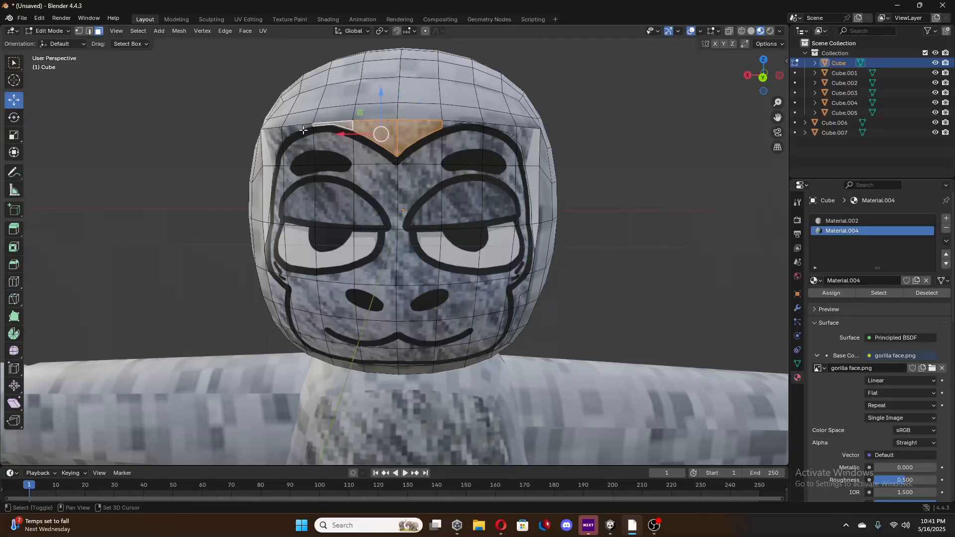
{"action": "left_click", "coordinate": [270, 169], "text": "shift"}
{"action": "left_click", "coordinate": [267, 190], "text": "shift"}
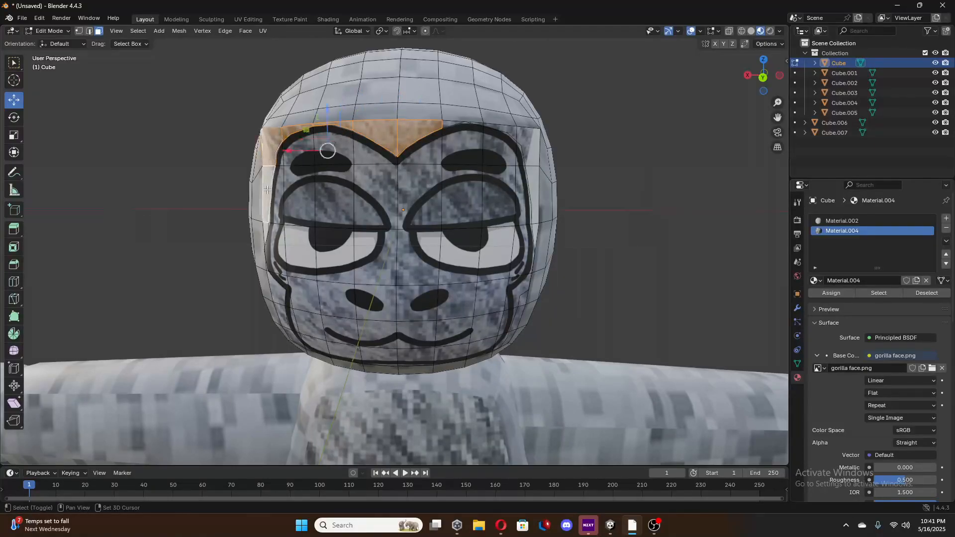
{"action": "left_click", "coordinate": [265, 232], "text": "shift"}
{"action": "left_click", "coordinate": [267, 268], "text": "shift"}
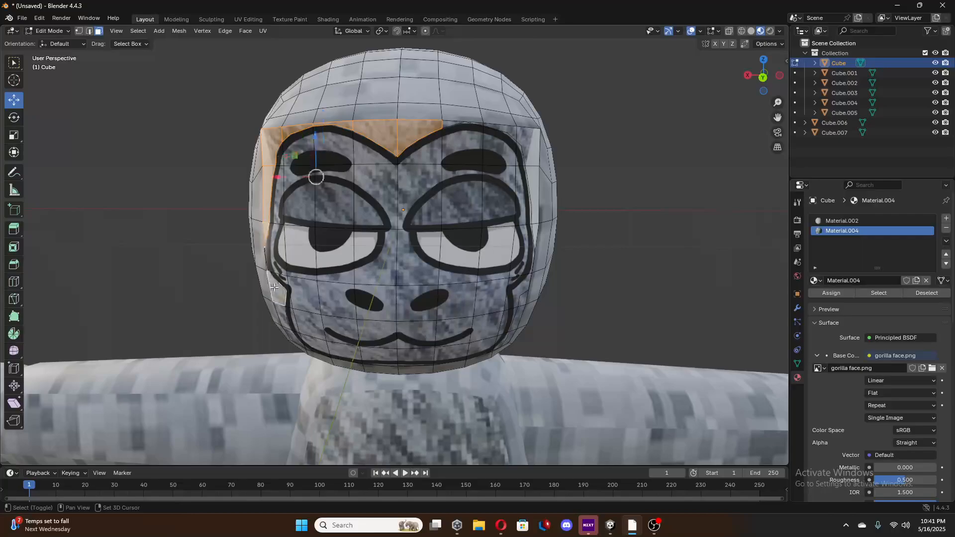
{"action": "left_click", "coordinate": [267, 272], "text": "shift"}
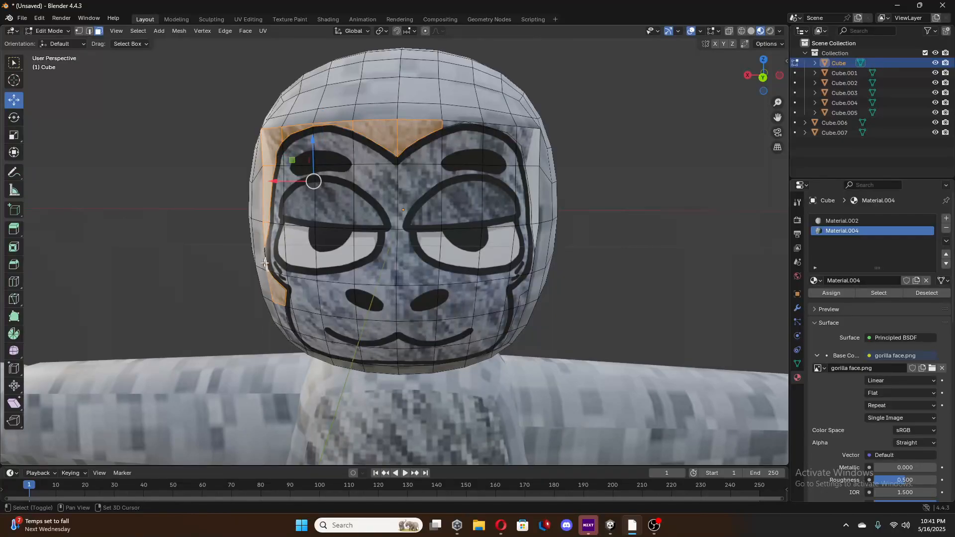
{"action": "left_click", "coordinate": [281, 314], "text": "shift"}
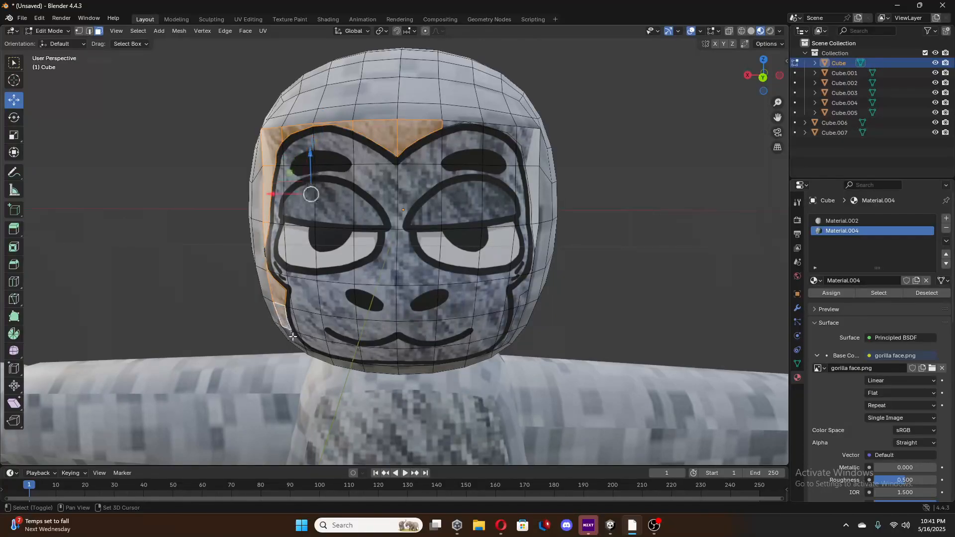
{"action": "left_click", "coordinate": [305, 346], "text": "shift"}
{"action": "left_click", "coordinate": [317, 353], "text": "shift"}
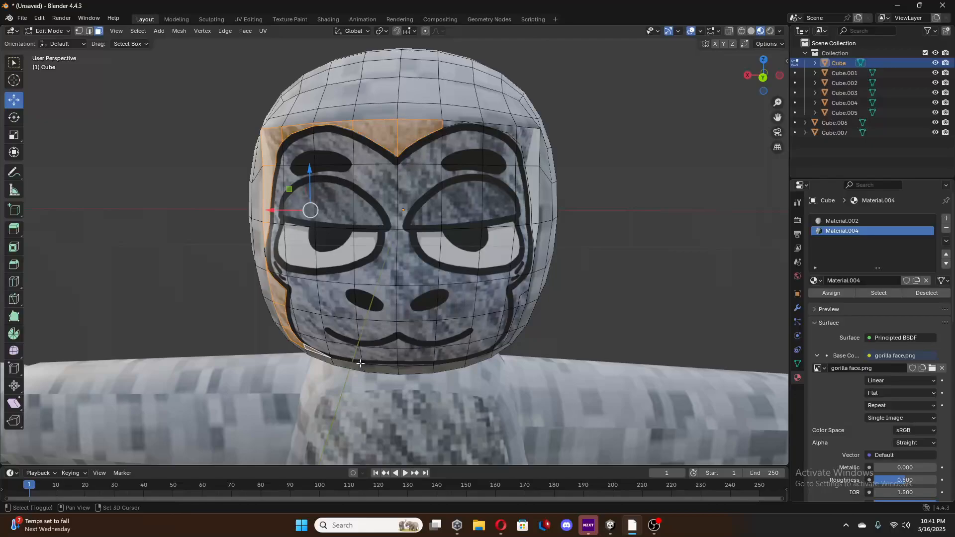
{"action": "left_click", "coordinate": [392, 365], "text": "shift"}
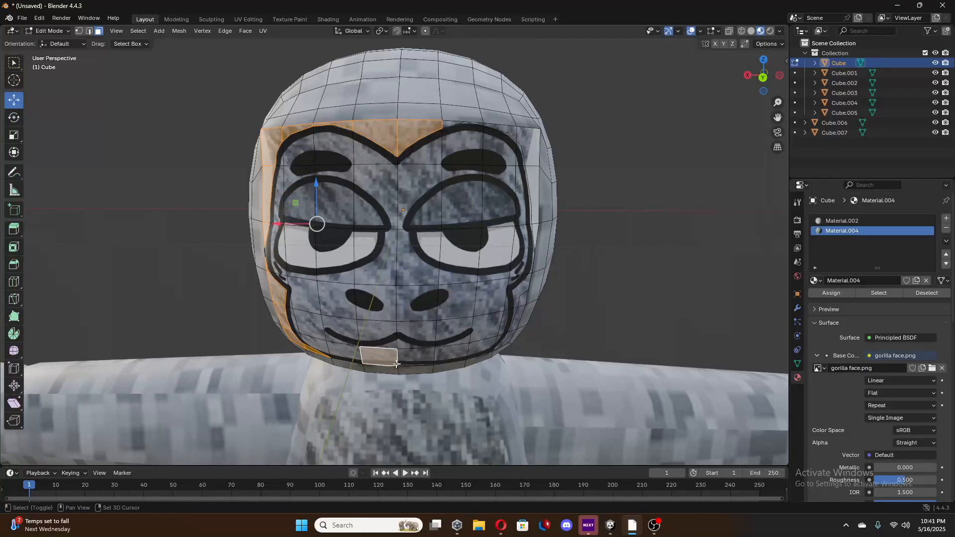
{"action": "left_click", "coordinate": [396, 365], "text": "shift"}
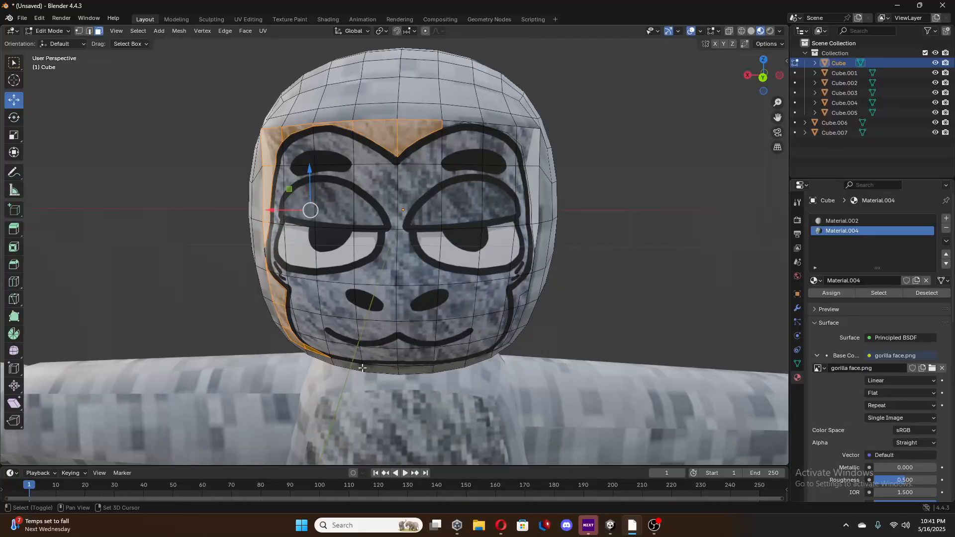
Add the leftover pieces along the opposite jaw, cheek and brow to the selection and assign Material.002 to all of them.
{"action": "middle_click_drag", "start_coordinate": [362, 368], "coordinate": [468, 270]}
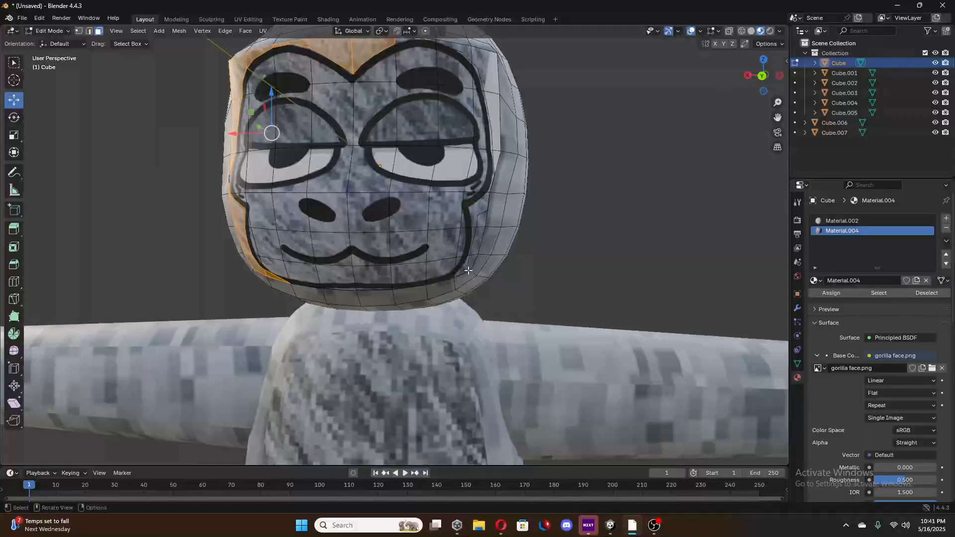
{"action": "left_click", "coordinate": [468, 268], "text": "shift"}
{"action": "left_click", "coordinate": [479, 239], "text": "shift"}
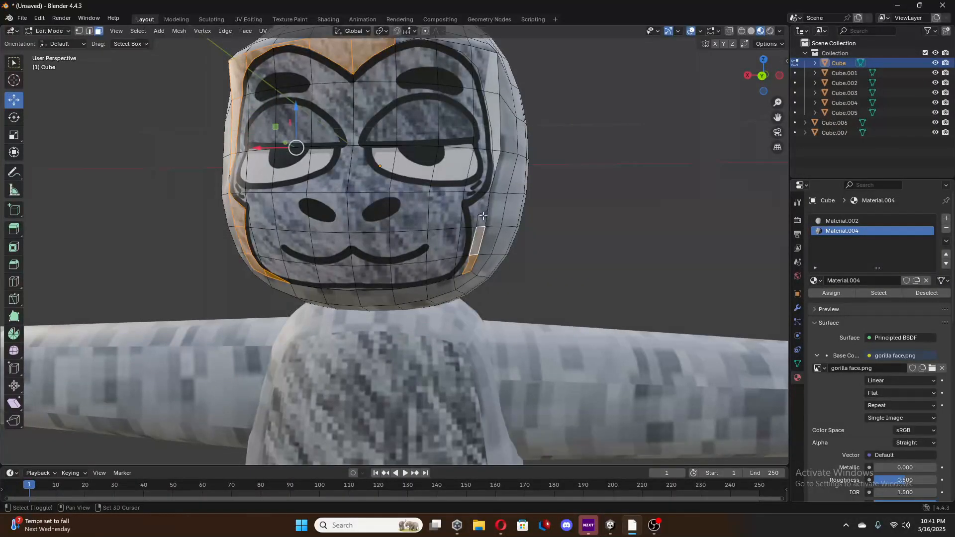
{"action": "left_click", "coordinate": [482, 218], "text": "shift"}
{"action": "left_click", "coordinate": [496, 160], "text": "shift"}
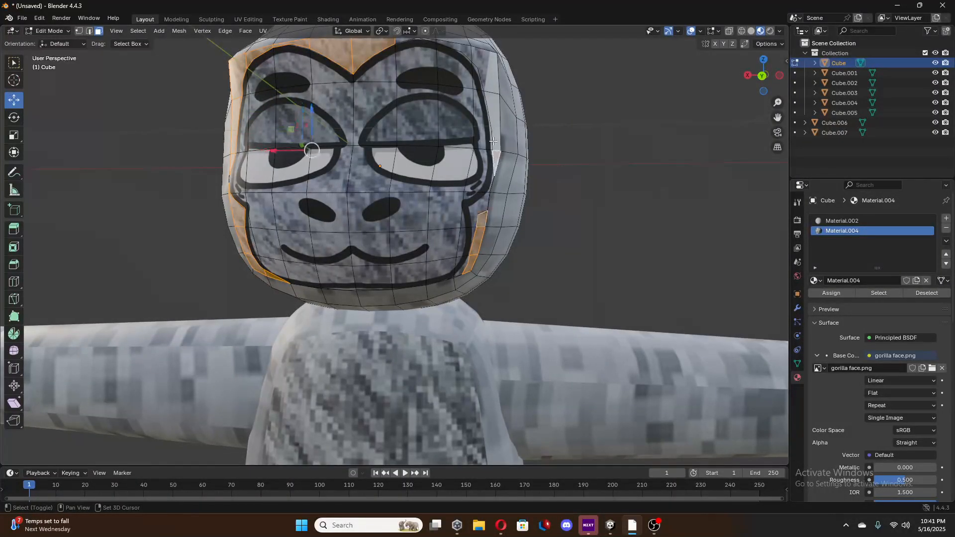
{"action": "left_click", "coordinate": [492, 122], "text": "shift"}
{"action": "left_click", "coordinate": [475, 62], "text": "shift"}
{"action": "left_click", "coordinate": [461, 49], "text": "shift"}
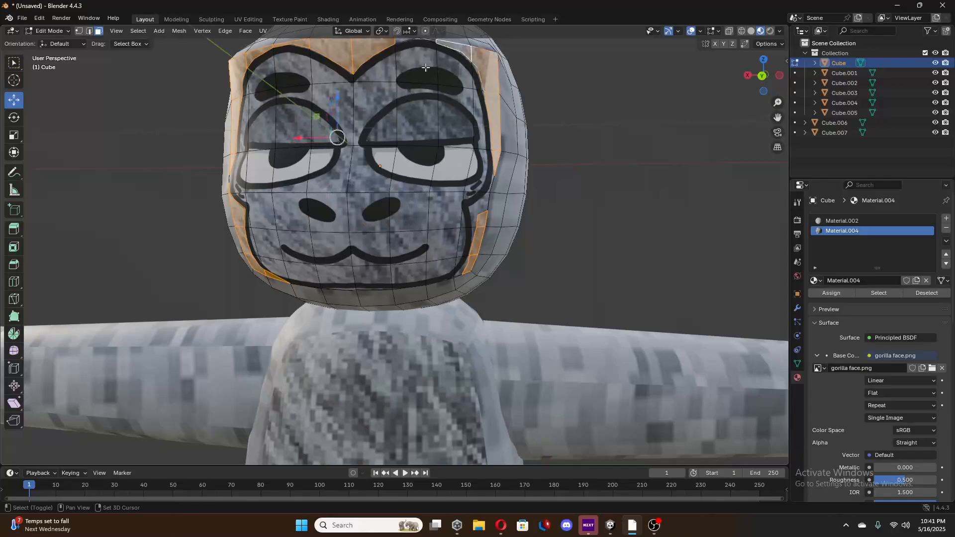
{"action": "left_click", "coordinate": [398, 40], "text": "shift"}
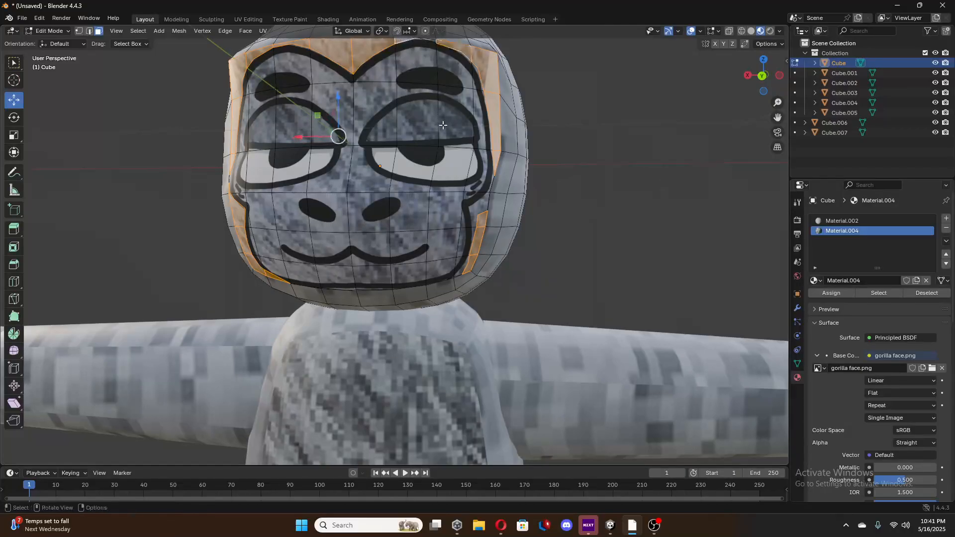
{"action": "scroll", "coordinate": [443, 125], "scroll_direction": "down", "scroll_amount": 2}
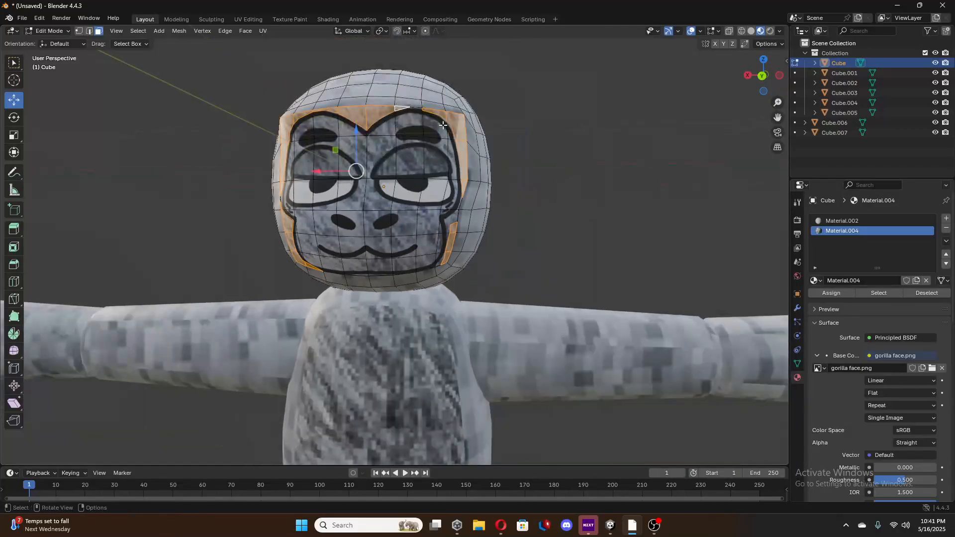
{"action": "left_click", "coordinate": [419, 109], "text": "shift"}
{"action": "left_click", "coordinate": [858, 220]}
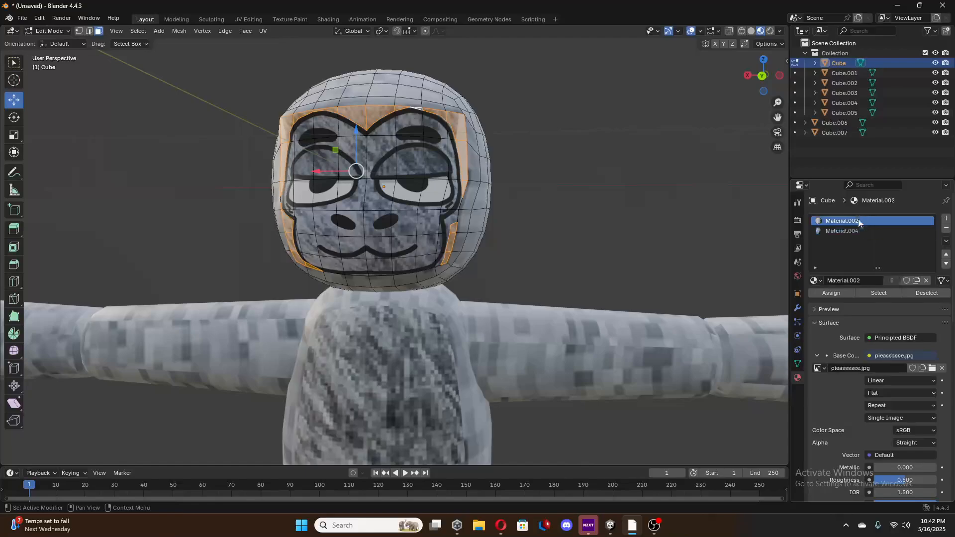
{"action": "left_click", "coordinate": [841, 295]}
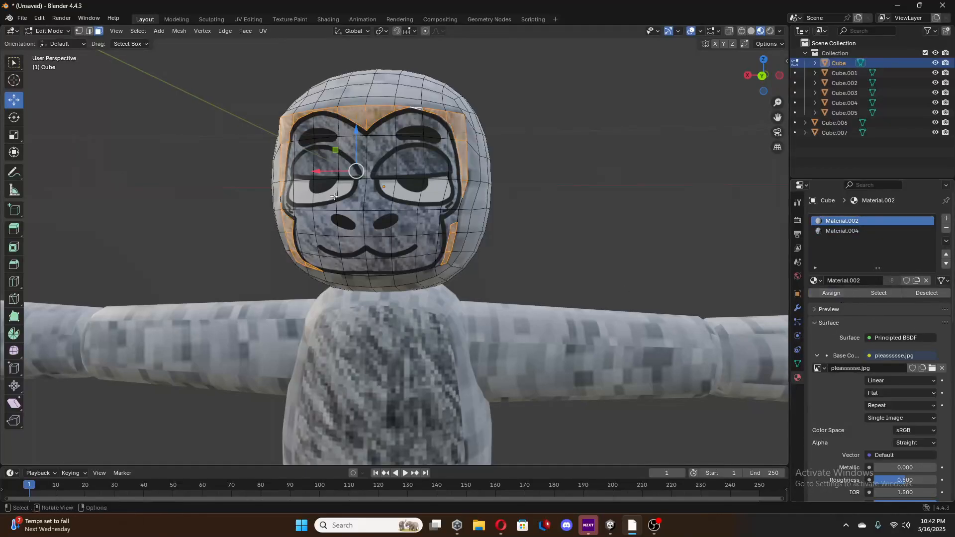
{"action": "middle_click_drag", "start_coordinate": [624, 205], "coordinate": [637, 207]}
{"action": "left_click", "coordinate": [637, 206]}
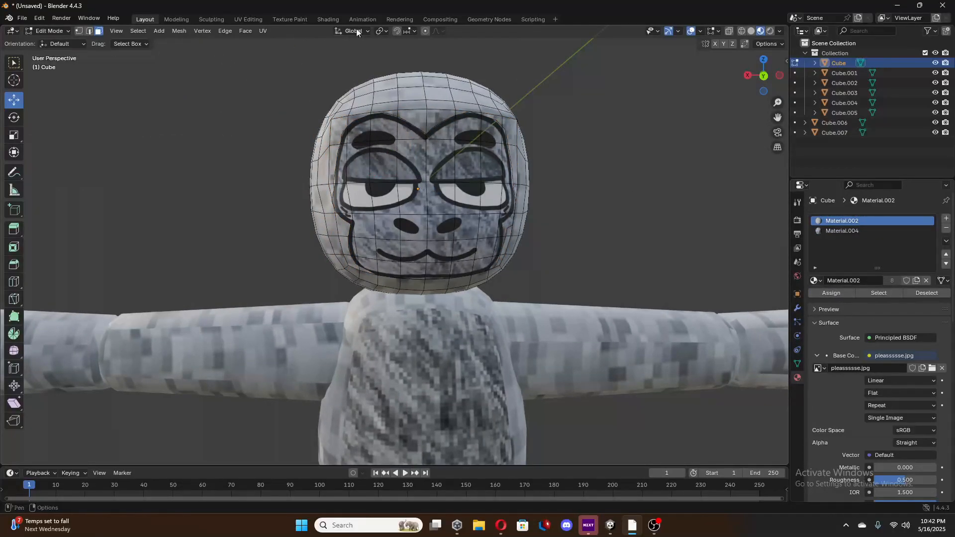
{"action": "left_click", "coordinate": [246, 19]}
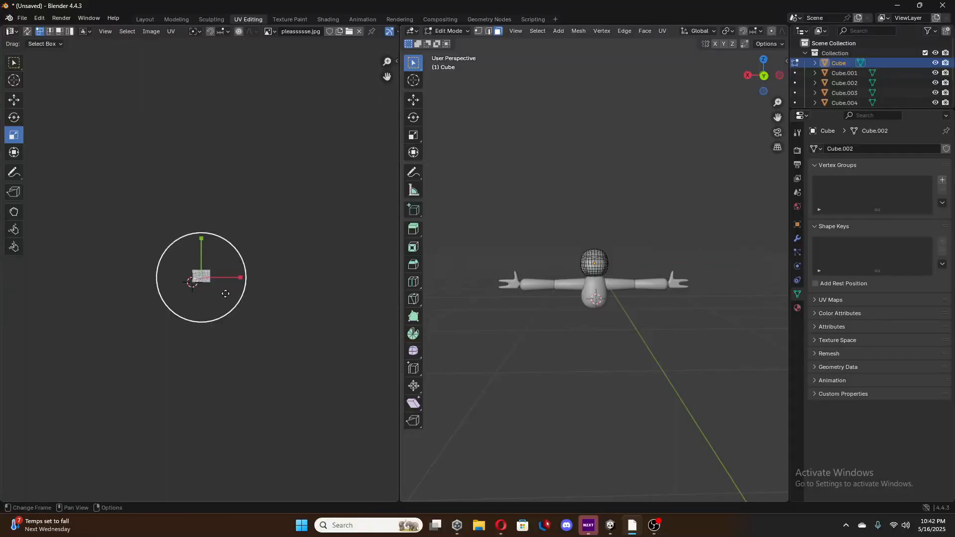
{"action": "scroll", "coordinate": [219, 290], "scroll_direction": "up", "scroll_amount": 8}
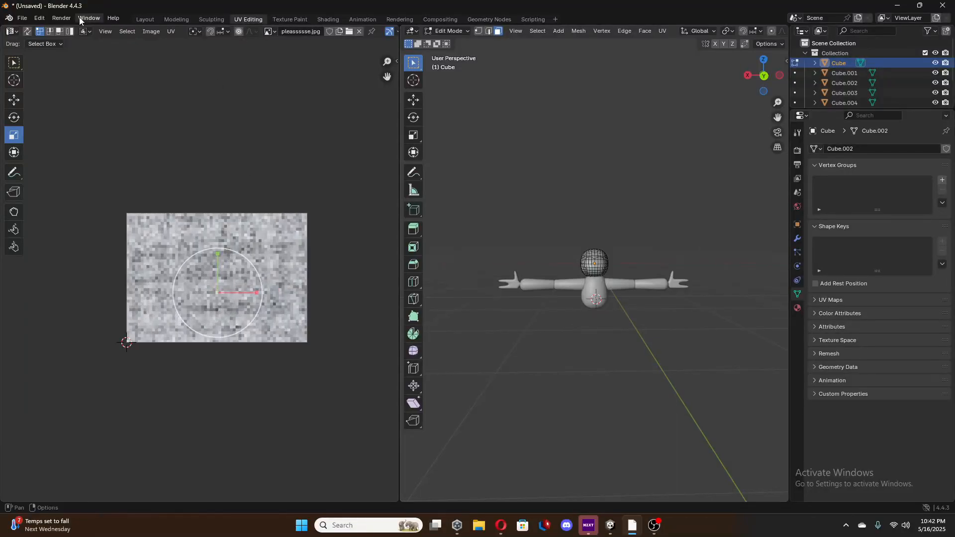
{"action": "left_click", "coordinate": [144, 19]}
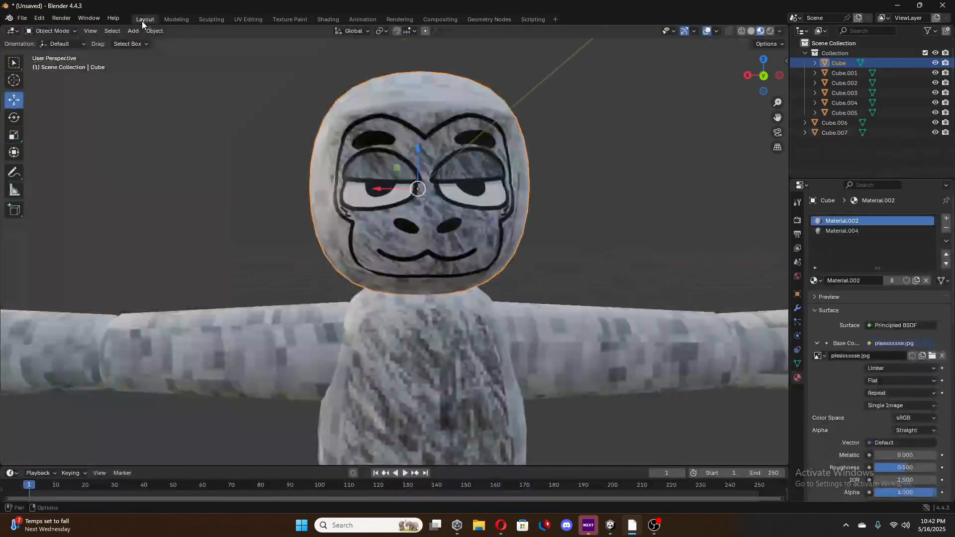
{"action": "key", "text": "Tab"}
{"action": "left_click", "coordinate": [417, 120]}
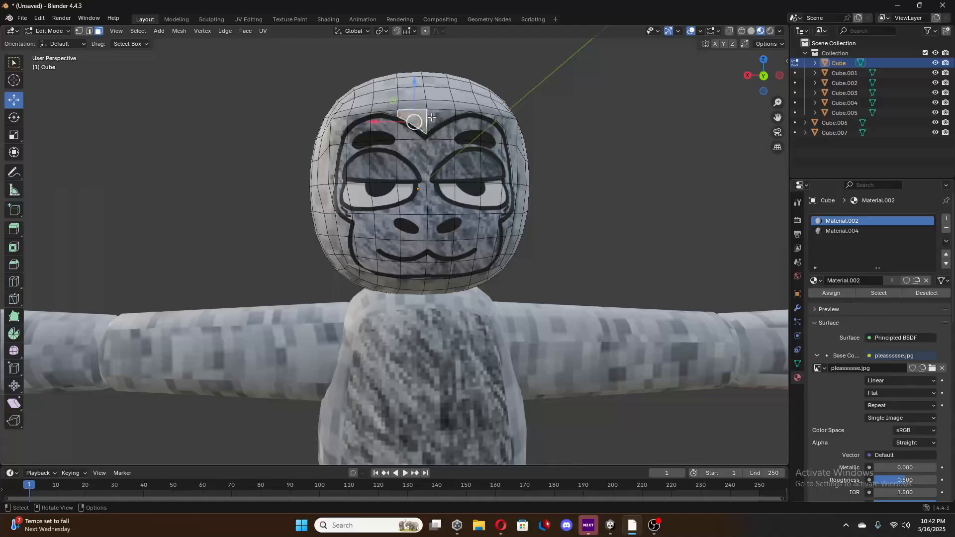
{"action": "left_click", "coordinate": [441, 116], "text": "shift"}
{"action": "left_click", "coordinate": [461, 113], "text": "shift"}
{"action": "left_click", "coordinate": [481, 114], "text": "shift"}
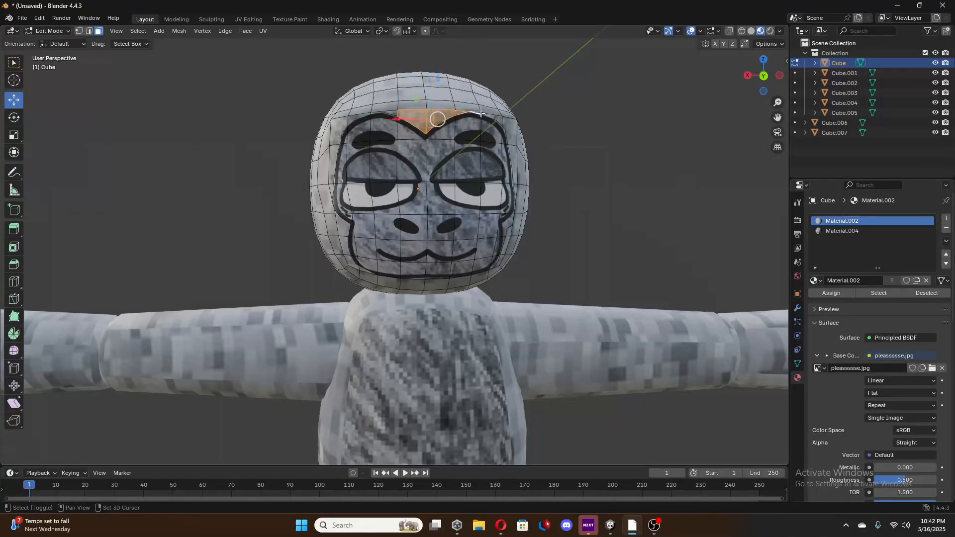
{"action": "left_click", "coordinate": [492, 115], "text": "shift"}
{"action": "left_click", "coordinate": [511, 118], "text": "shift"}
{"action": "left_click", "coordinate": [504, 121], "text": "shift"}
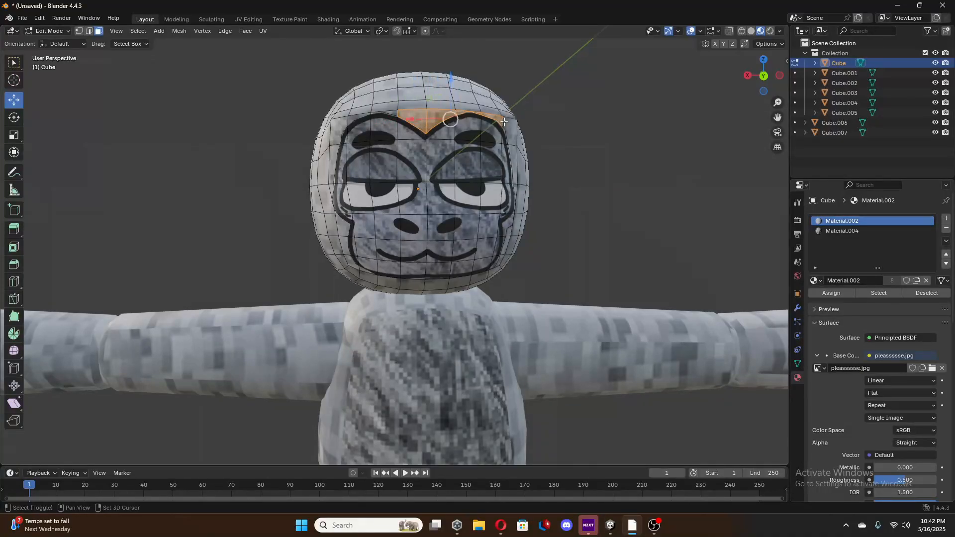
{"action": "left_click", "coordinate": [499, 121], "text": "shift"}
{"action": "left_click", "coordinate": [463, 114], "text": "shift"}
{"action": "left_click", "coordinate": [442, 116], "text": "shift"}
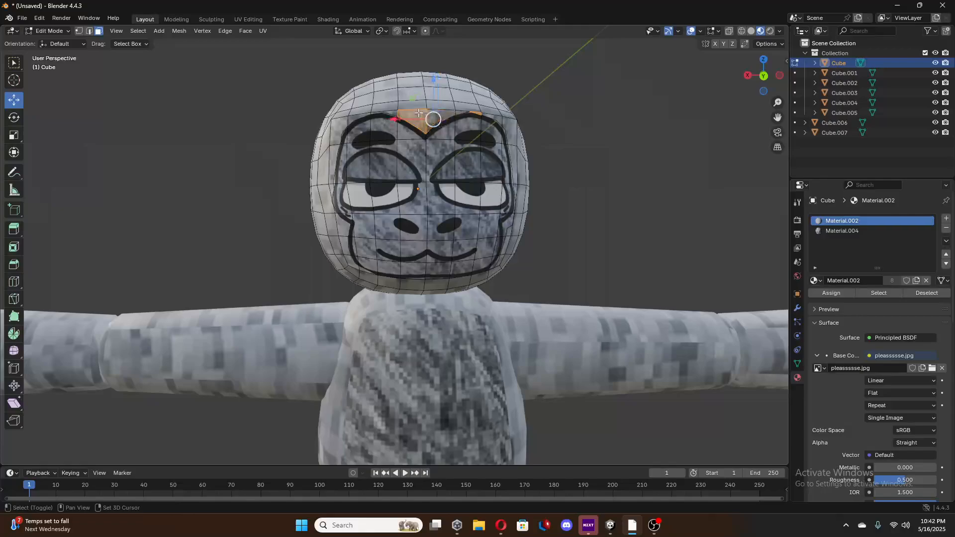
{"action": "left_click", "coordinate": [419, 115], "text": "shift"}
{"action": "left_click", "coordinate": [476, 113], "text": "shift"}
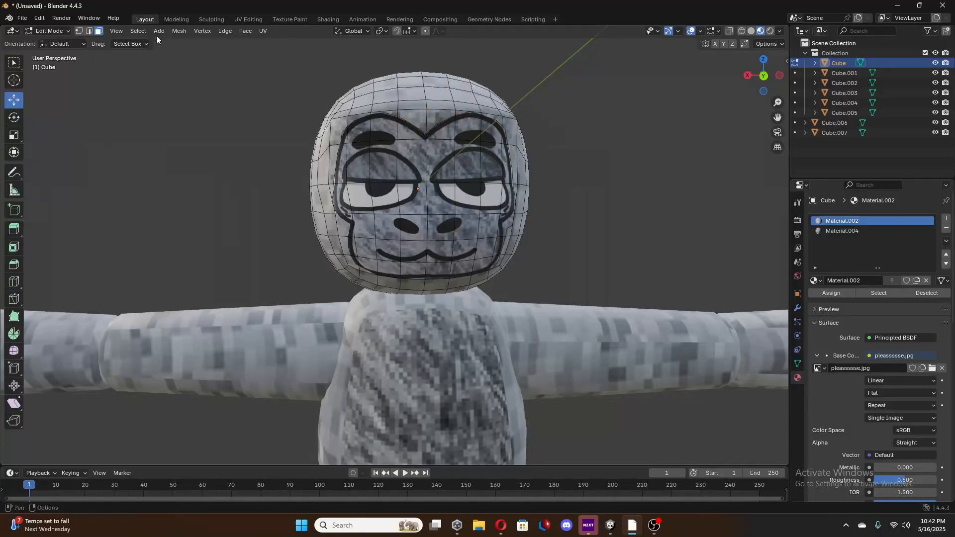
Return to Object Mode, select all the gorilla's parts with the head as the active object, and join them into one object.
{"action": "key", "text": "Tab"}
{"action": "scroll", "coordinate": [503, 208], "scroll_direction": "down", "scroll_amount": 5}
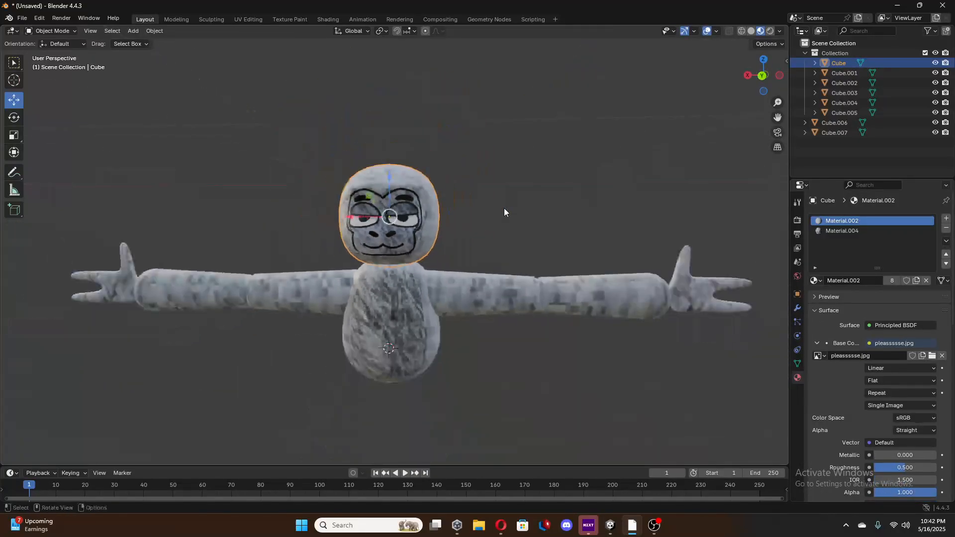
{"action": "middle_click_drag", "start_coordinate": [503, 208], "coordinate": [510, 212]}
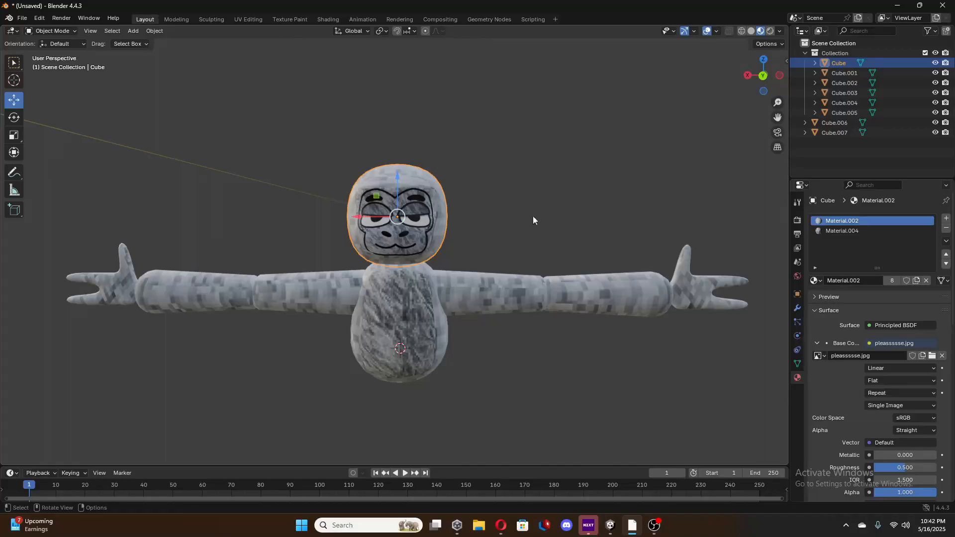
{"action": "scroll", "coordinate": [506, 299], "scroll_direction": "down", "scroll_amount": 1}
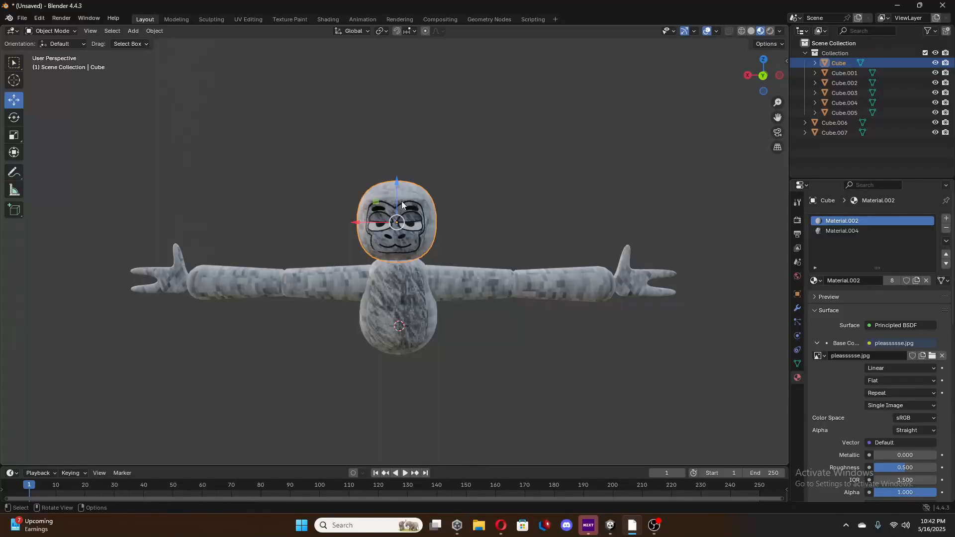
{"action": "left_click", "coordinate": [445, 132]}
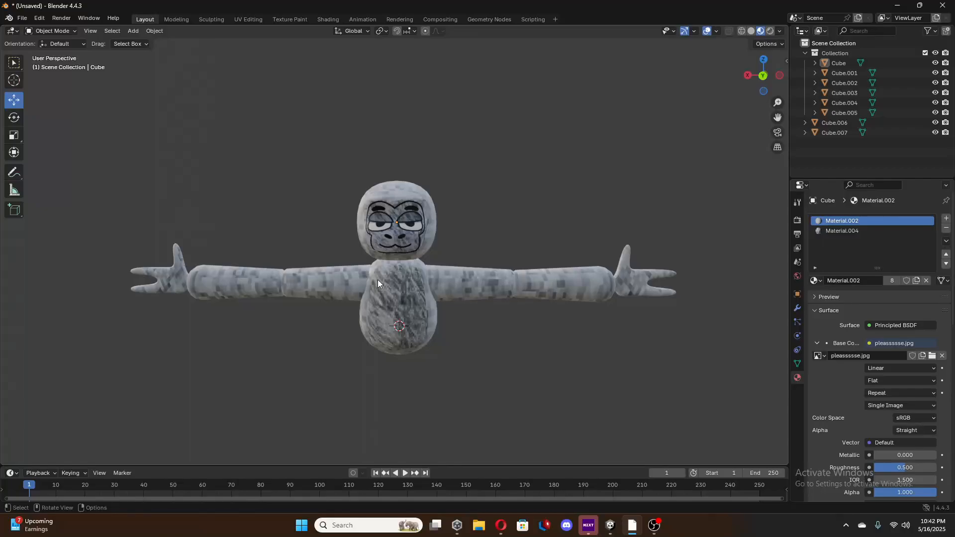
{"action": "scroll", "coordinate": [103, 209], "scroll_direction": "down", "scroll_amount": 1}
{"action": "left_click_drag", "start_coordinate": [77, 116], "coordinate": [664, 380]}
{"action": "key", "text": "s"}
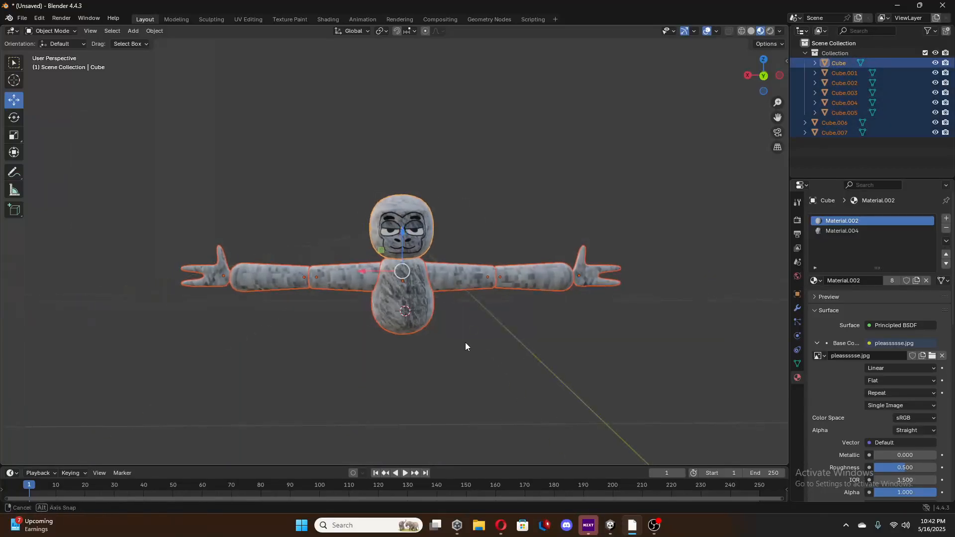
{"action": "key", "text": "y"}
{"action": "middle_click_drag", "start_coordinate": [463, 338], "coordinate": [466, 339]}
{"action": "right_click", "coordinate": [443, 298]}
{"action": "right_click", "coordinate": [443, 298]}
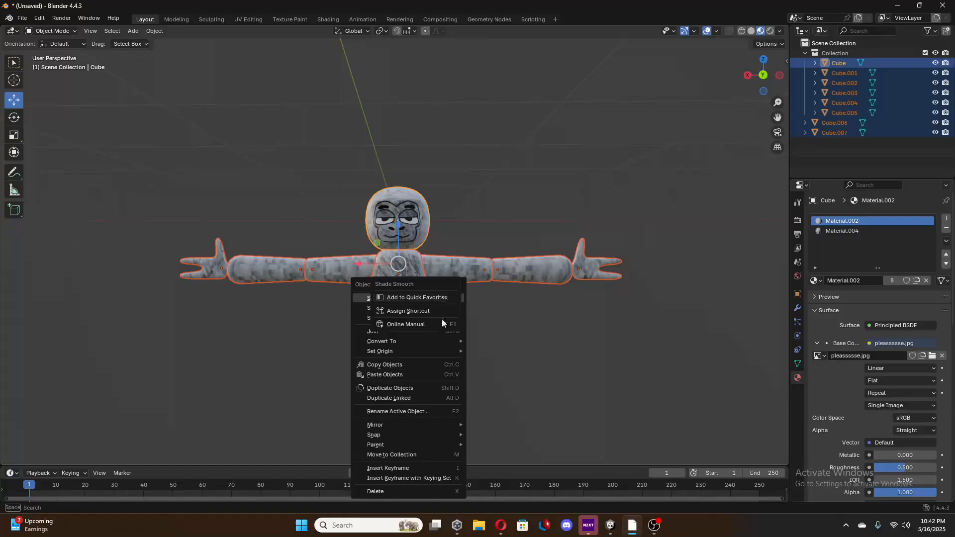
{"action": "right_click", "coordinate": [364, 275]}
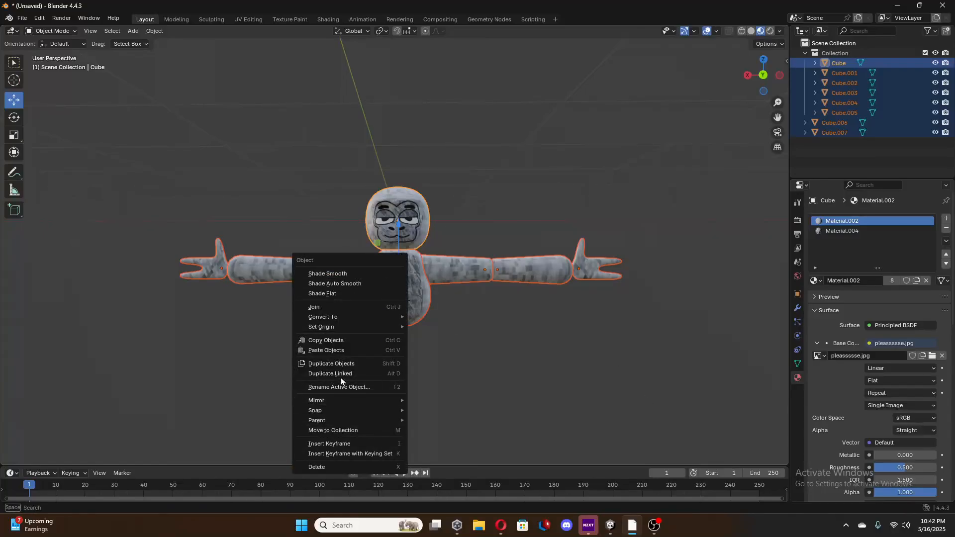
{"action": "left_click", "coordinate": [332, 307]}
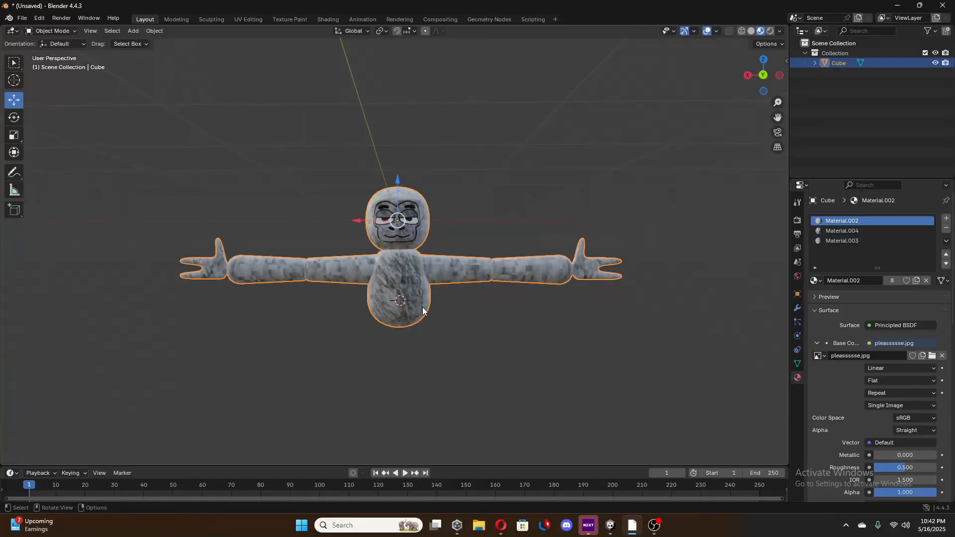
Deselect the joined gorilla, add an armature, and enable In Front in the armature's viewport display.
{"action": "scroll", "coordinate": [446, 319], "scroll_direction": "up", "scroll_amount": 1}
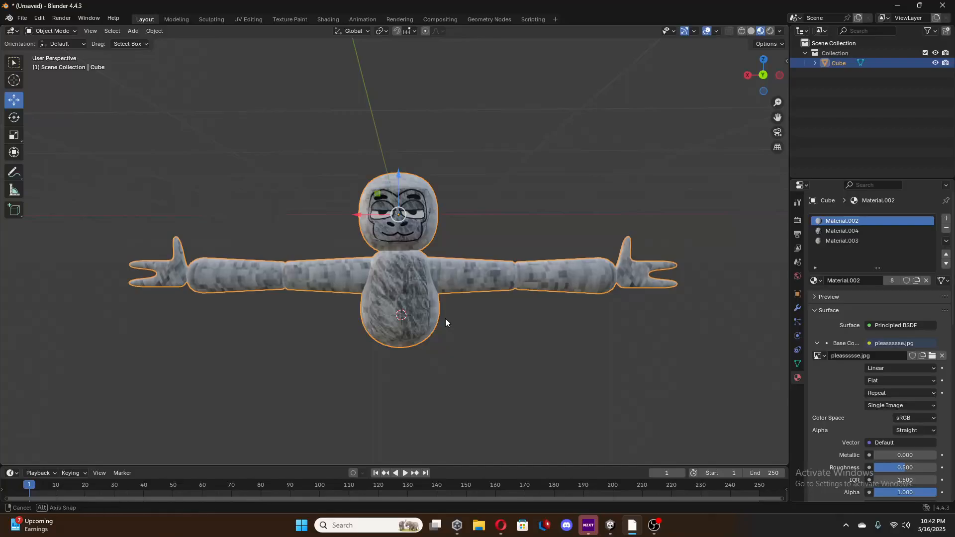
{"action": "left_click", "coordinate": [511, 205]}
{"action": "left_click", "coordinate": [454, 284]}
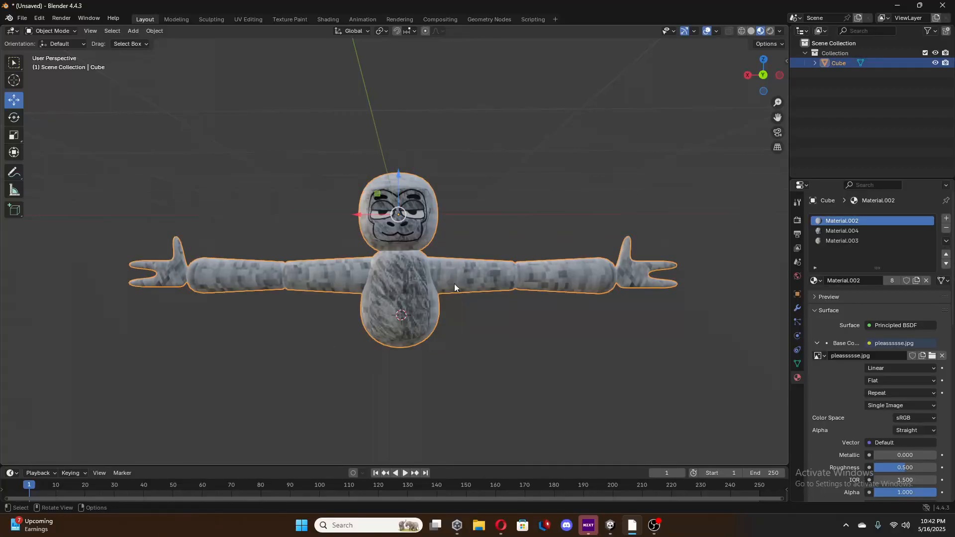
{"action": "left_click", "coordinate": [506, 225]}
{"action": "key", "text": "shift+a"}
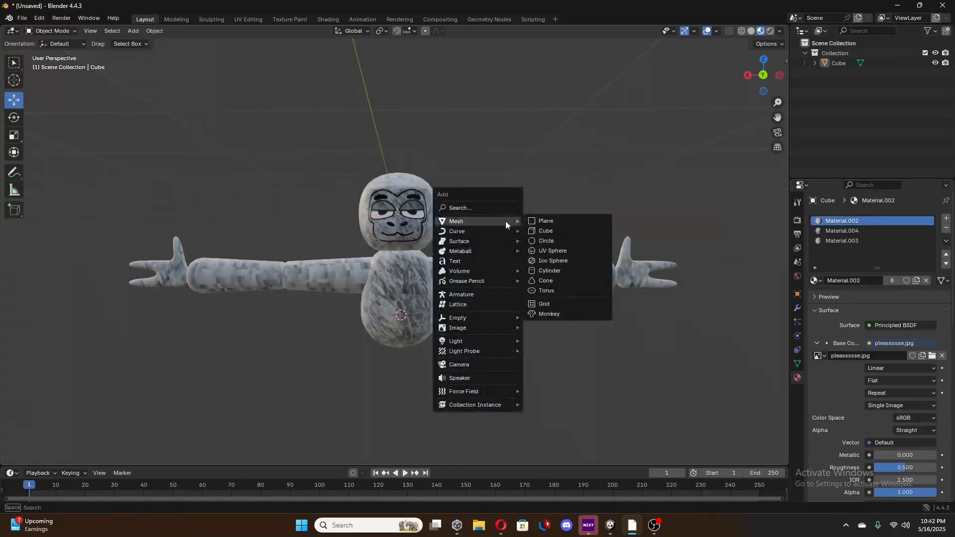
{"action": "left_click", "coordinate": [467, 294]}
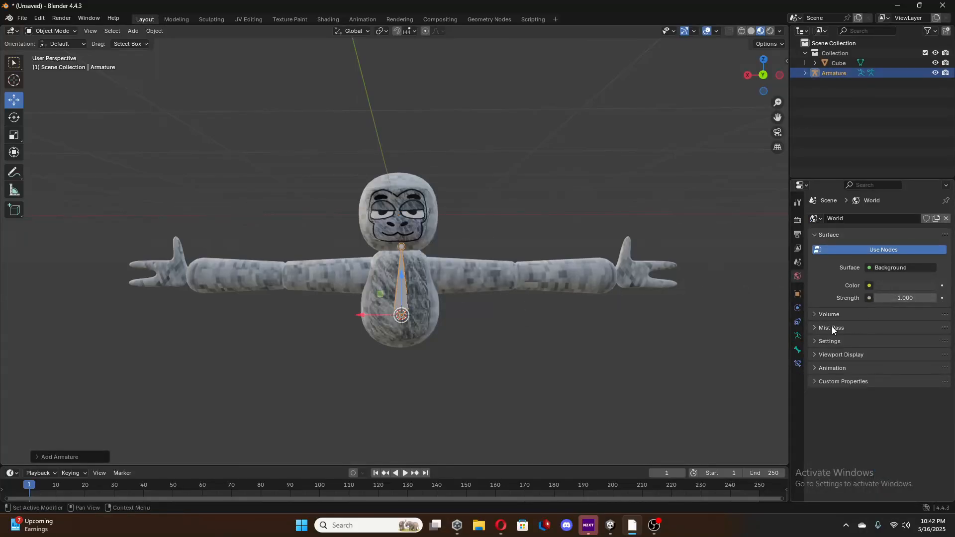
{"action": "left_click", "coordinate": [797, 337]}
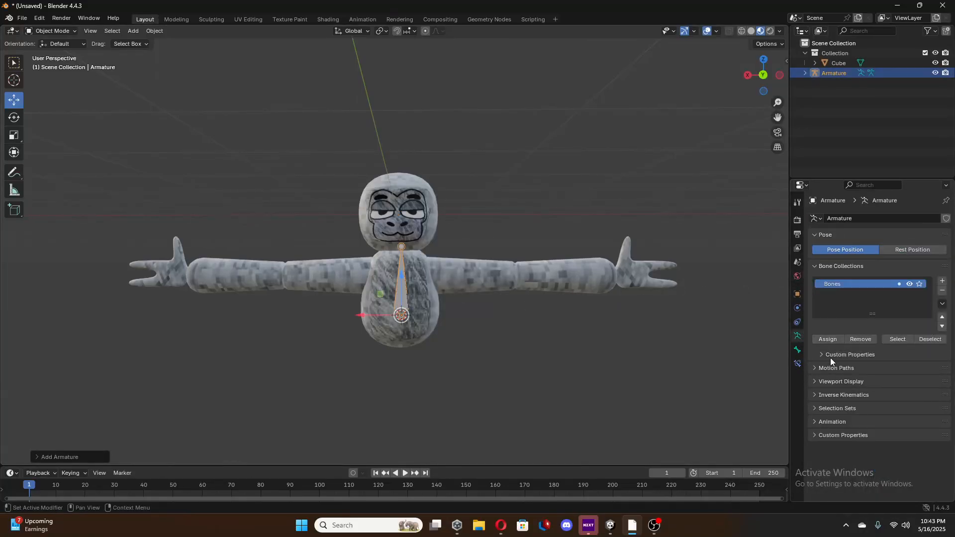
{"action": "left_click", "coordinate": [817, 382]}
{"action": "left_click", "coordinate": [867, 442]}
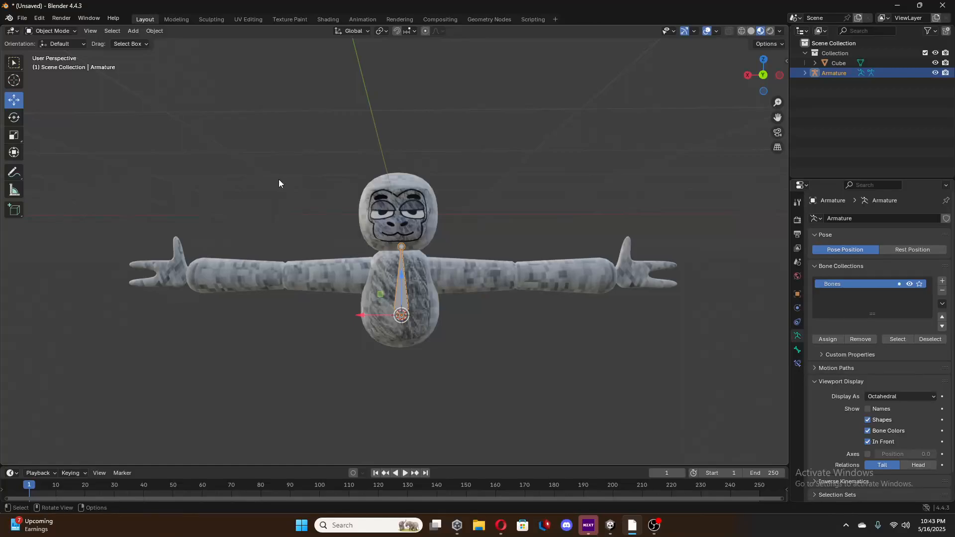
In Edit Mode, lower the bone to the base of the torso, centre it sideways, and raise its tip to the upper chest.
{"action": "key", "text": "Tab"}
{"action": "left_click", "coordinate": [400, 273]}
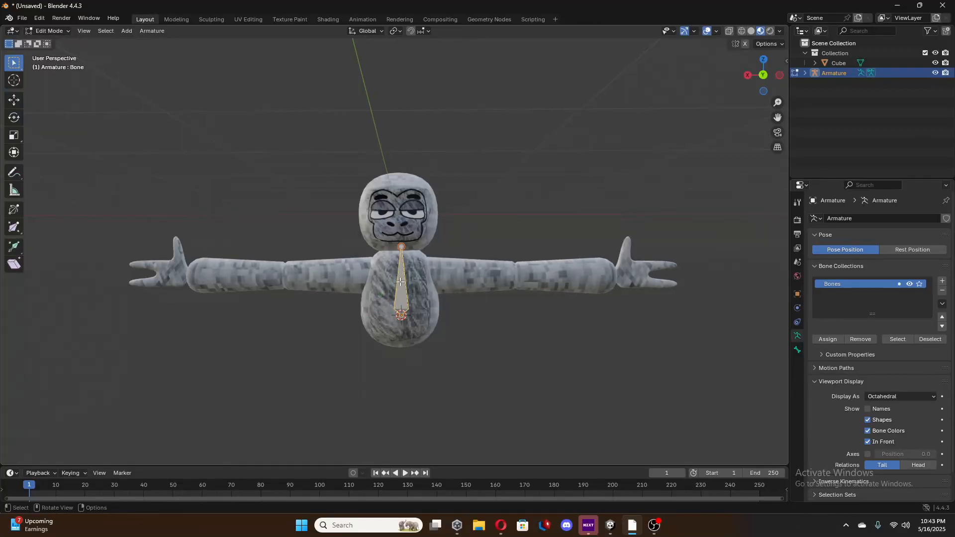
{"action": "left_click", "coordinate": [14, 100]}
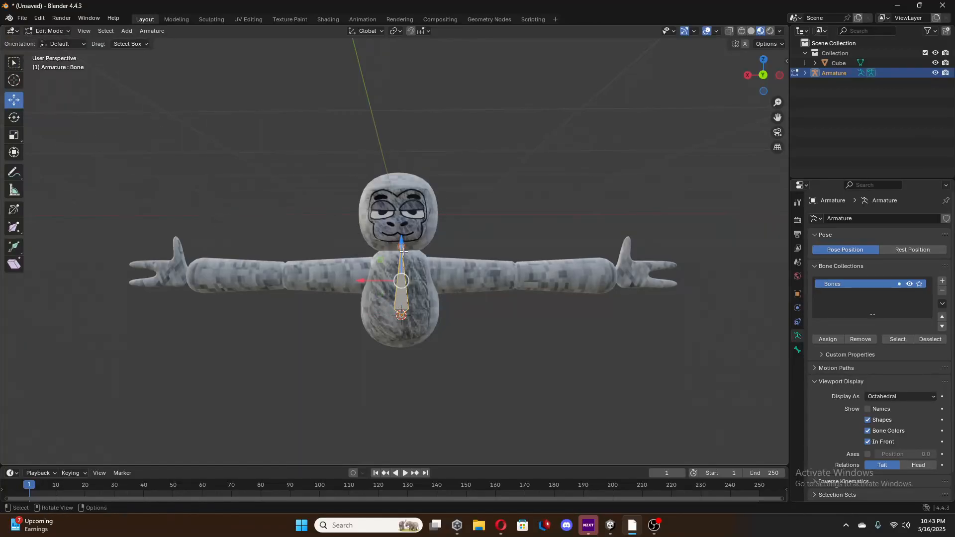
{"action": "left_click_drag", "start_coordinate": [402, 239], "coordinate": [389, 278]}
{"action": "left_click_drag", "start_coordinate": [364, 316], "coordinate": [357, 310]}
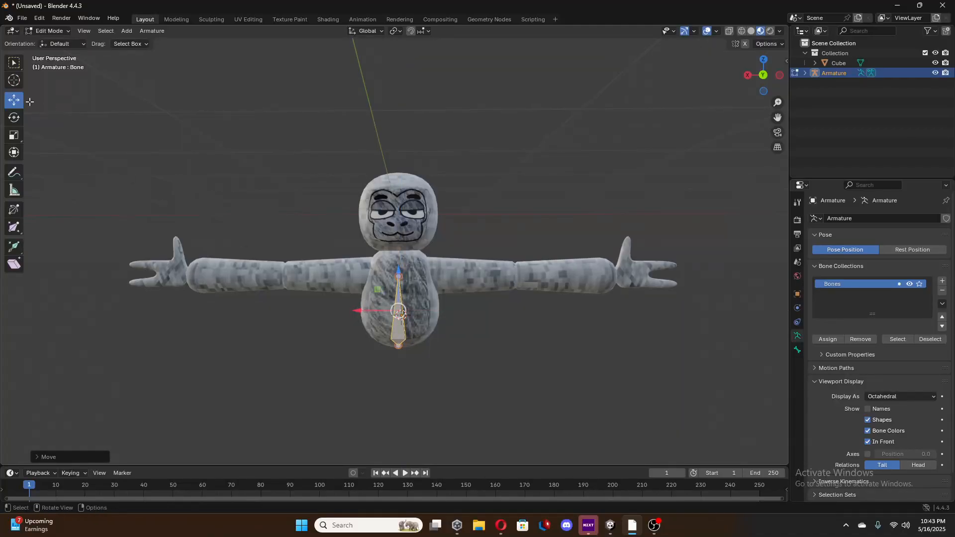
{"action": "left_click", "coordinate": [399, 275]}
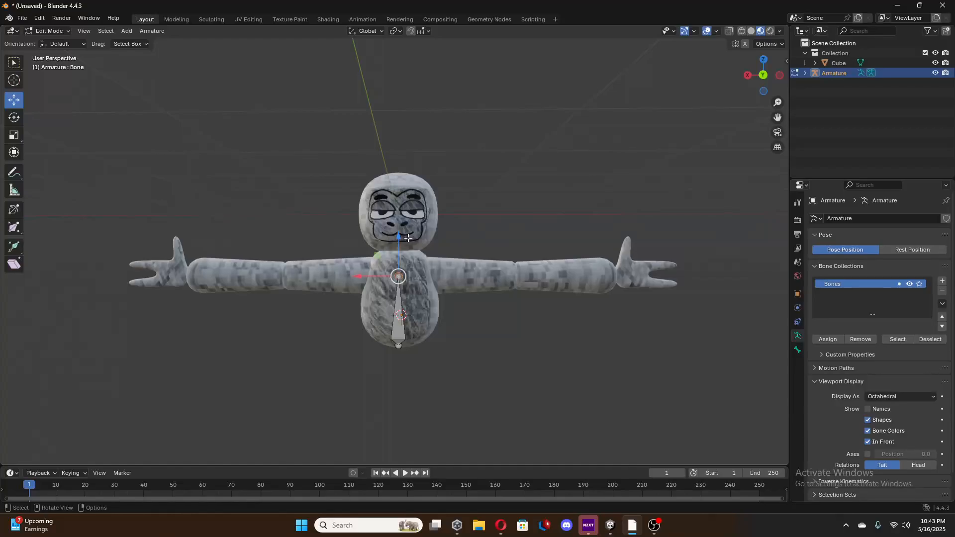
{"action": "left_click_drag", "start_coordinate": [399, 239], "coordinate": [404, 225]}
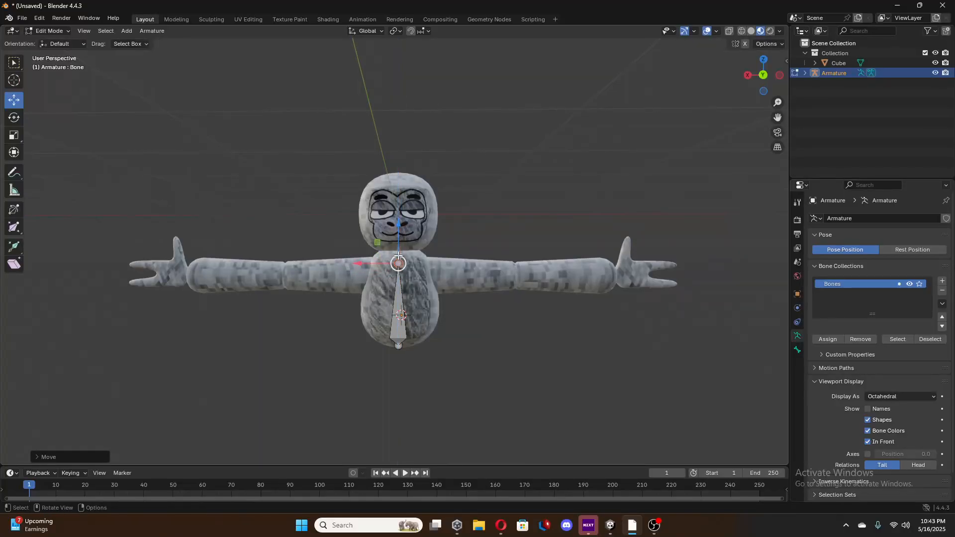
{"action": "left_click_drag", "start_coordinate": [400, 227], "coordinate": [403, 220]}
In the Back Orthographic view, extrude a bone about 0.6 m long from the torso bone's tip to the negative-X shoulder and check its placement.
{"action": "left_click", "coordinate": [763, 75]}
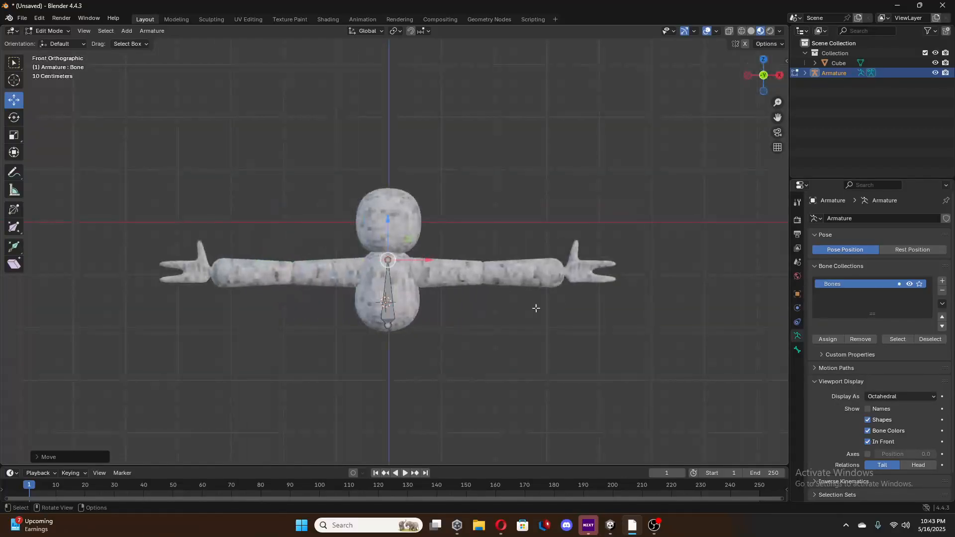
{"action": "left_click", "coordinate": [762, 75]}
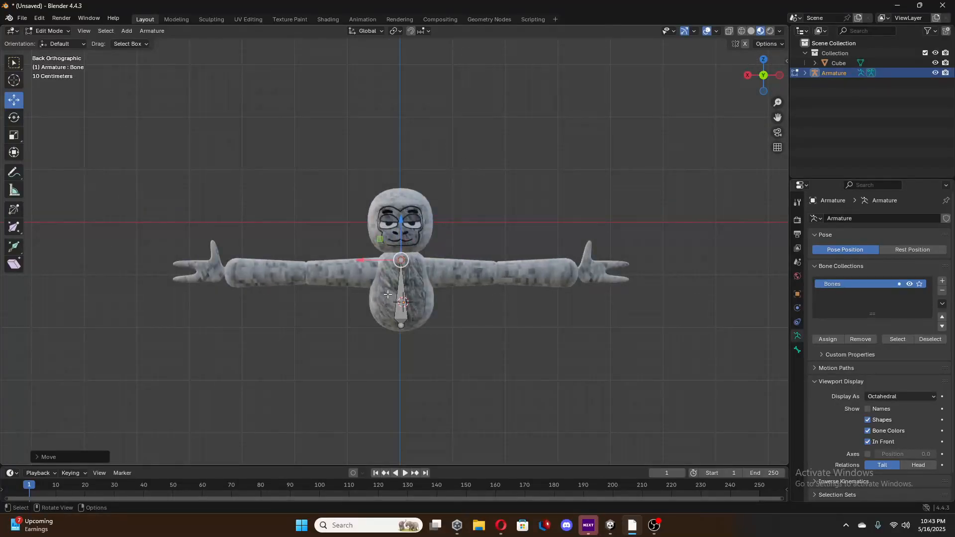
{"action": "scroll", "coordinate": [594, 354], "scroll_direction": "up", "scroll_amount": 2}
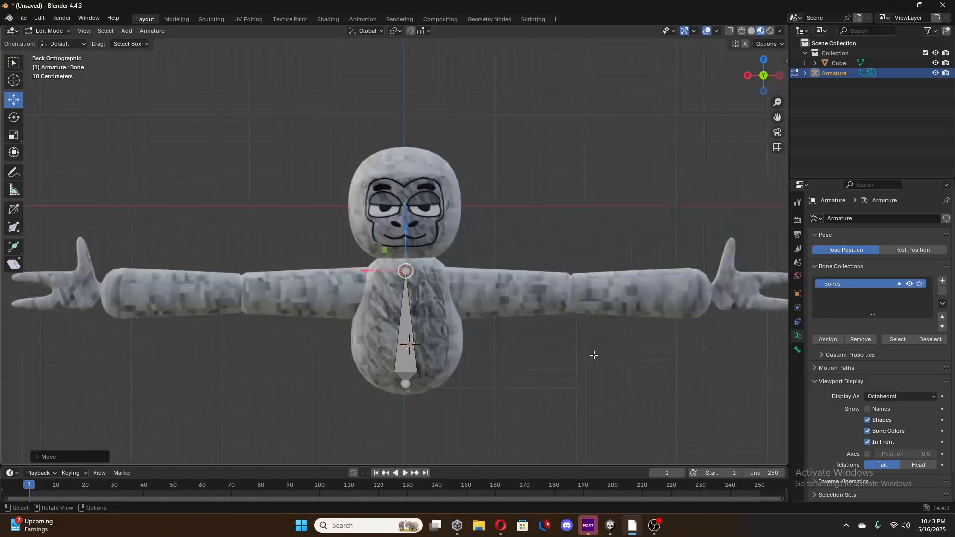
{"action": "scroll", "coordinate": [518, 322], "scroll_direction": "up", "scroll_amount": 1}
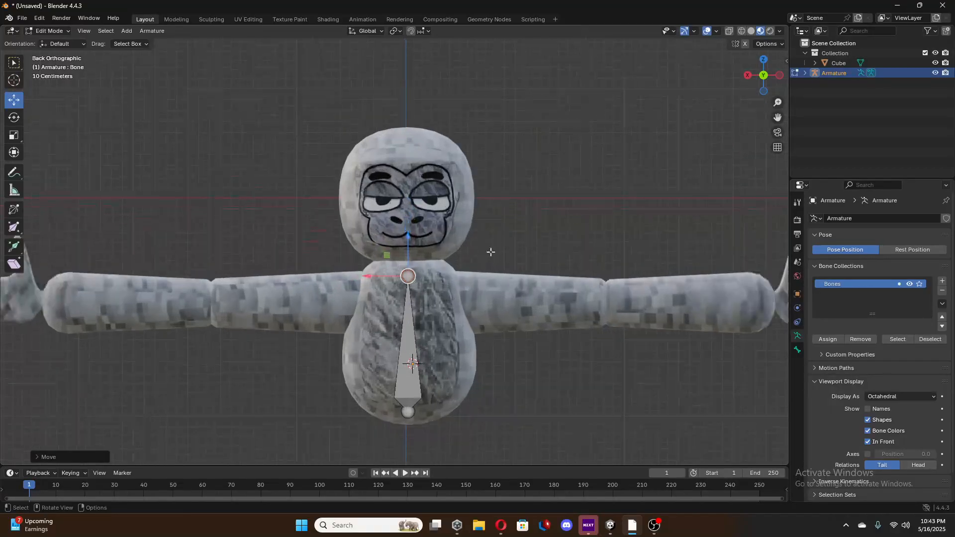
{"action": "key", "text": "e"}
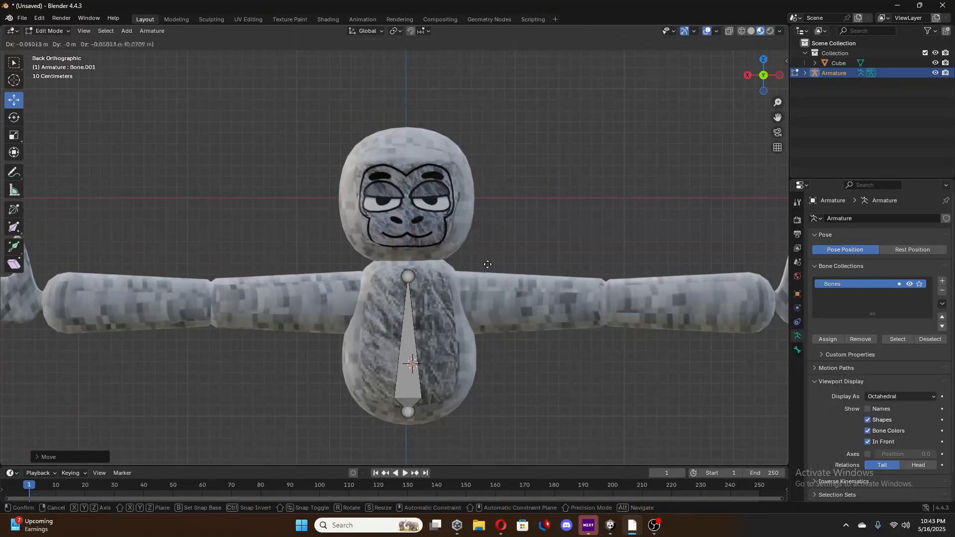
{"action": "left_click", "coordinate": [538, 289]}
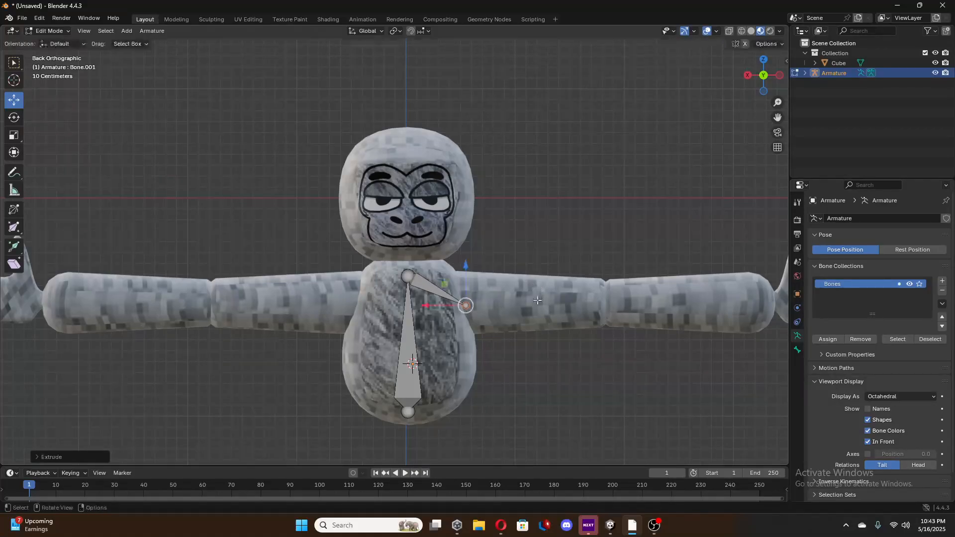
{"action": "key", "text": "Tab"}
{"action": "middle_click_drag", "start_coordinate": [542, 333], "coordinate": [313, 295]}
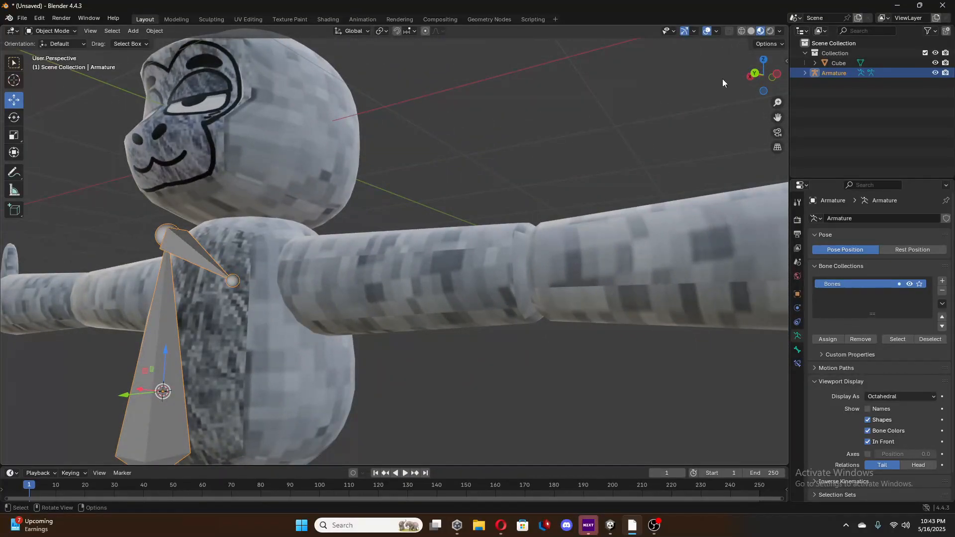
{"action": "left_click", "coordinate": [754, 73]}
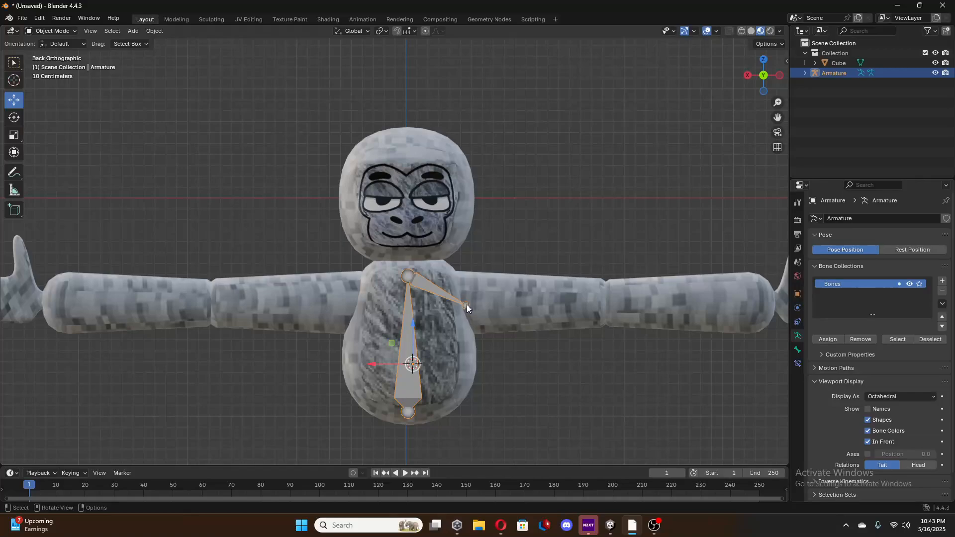
{"action": "scroll", "coordinate": [485, 313], "scroll_direction": "up", "scroll_amount": 2}
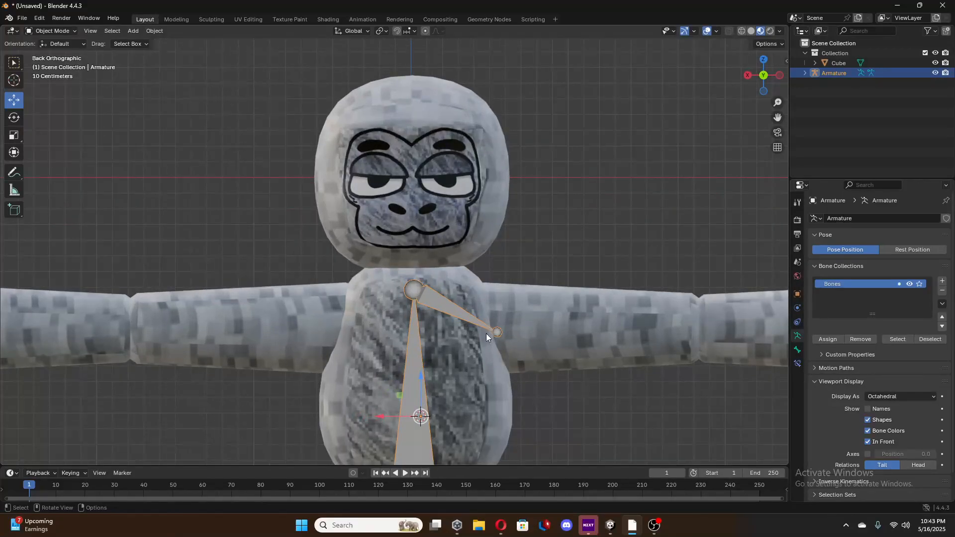
In Edit Mode, extrude two bones from the negative-X shoulder tip: about 1.3 m to the elbow and about 1.5 m to the wrist.
{"action": "scroll", "coordinate": [613, 332], "scroll_direction": "down", "scroll_amount": 3}
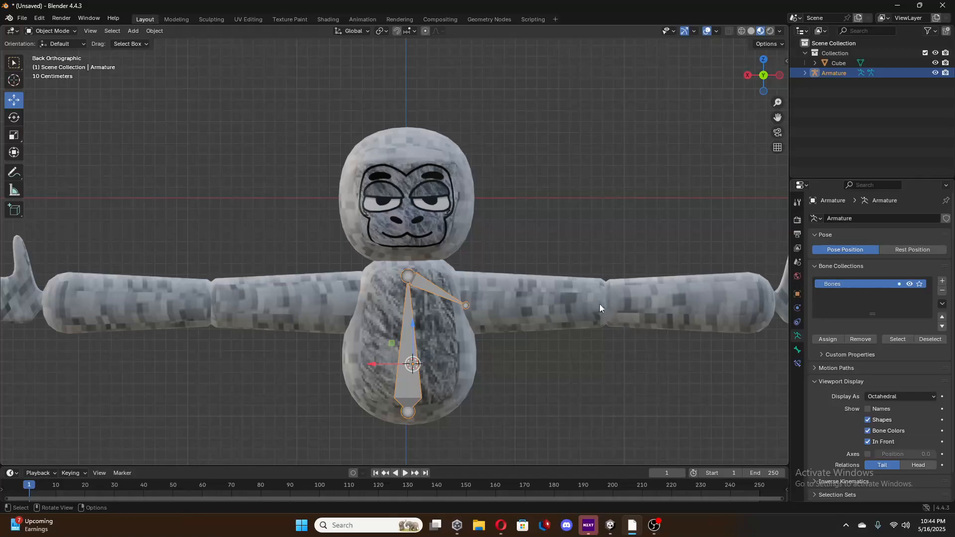
{"action": "key", "text": "Tab"}
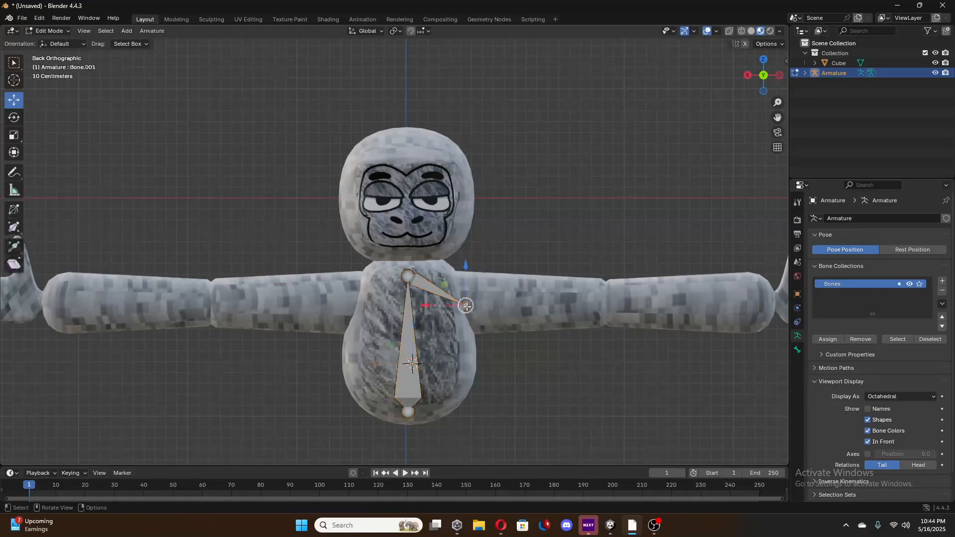
{"action": "left_click", "coordinate": [466, 305]}
{"action": "key", "text": "e"}
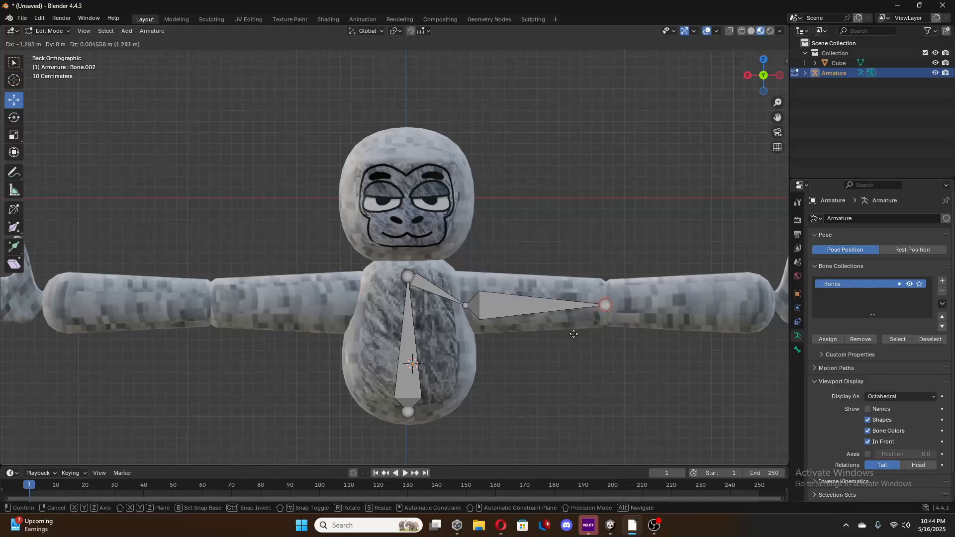
{"action": "left_click", "coordinate": [572, 332]}
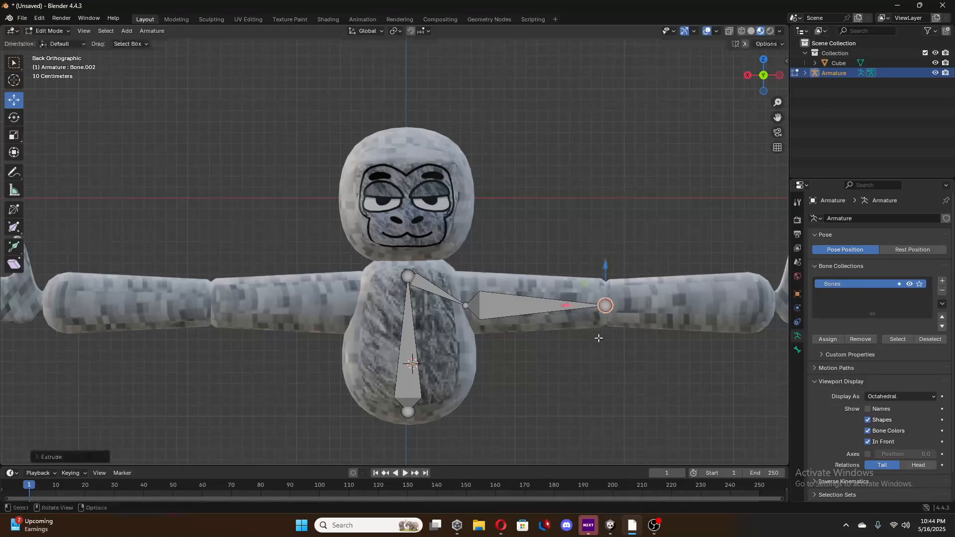
{"action": "key", "text": "e"}
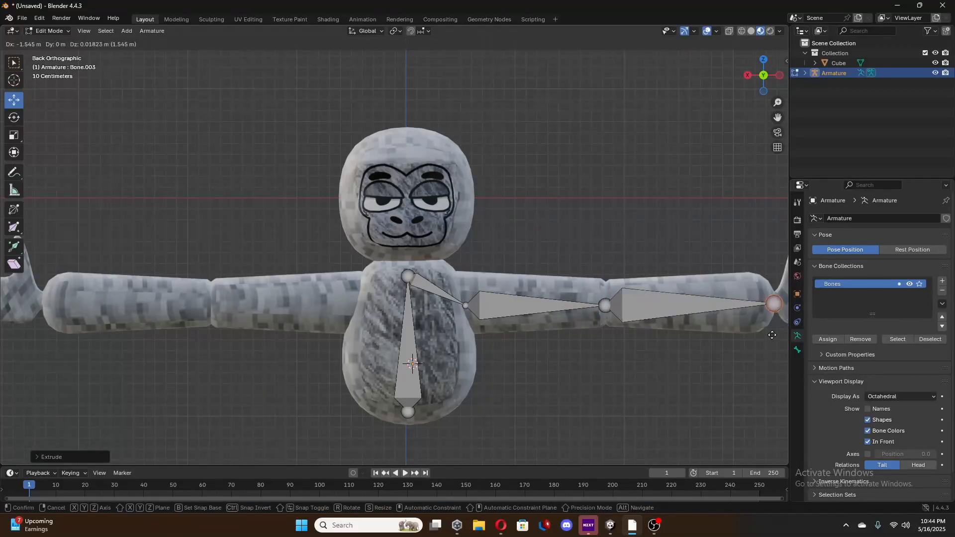
{"action": "left_click", "coordinate": [772, 334]}
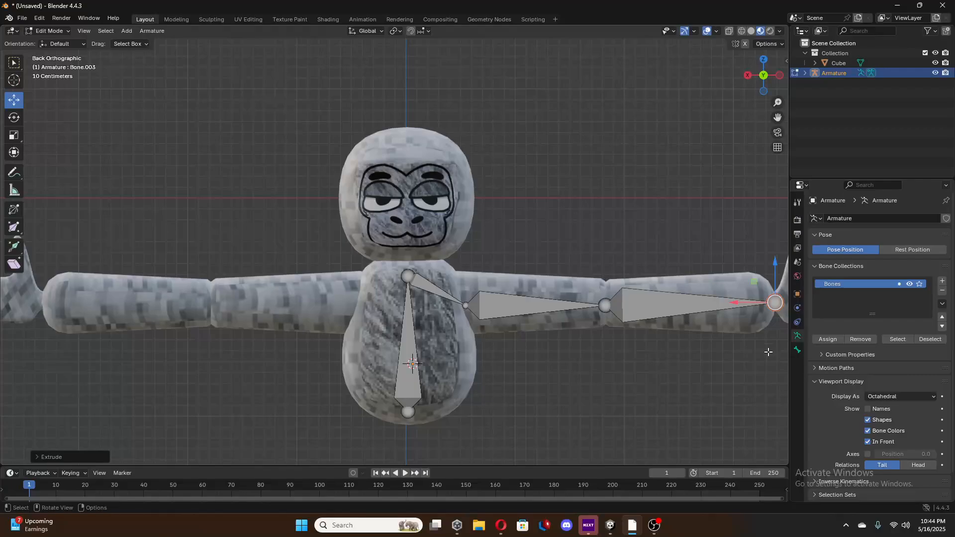
Extrude a hand bone from the negative-X wrist across the palm to the base of the two fingers.
{"action": "middle_click_drag", "start_coordinate": [768, 352], "coordinate": [350, 314], "text": "shift"}
{"action": "scroll", "coordinate": [405, 318], "scroll_direction": "up", "scroll_amount": 4}
{"action": "middle_click_drag", "start_coordinate": [437, 319], "coordinate": [388, 311], "text": "shift"}
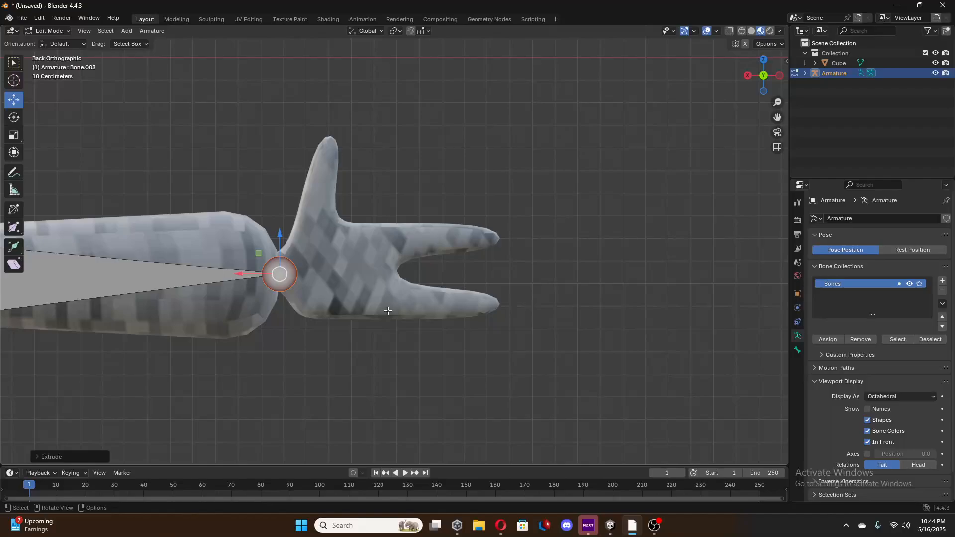
{"action": "key", "text": "e"}
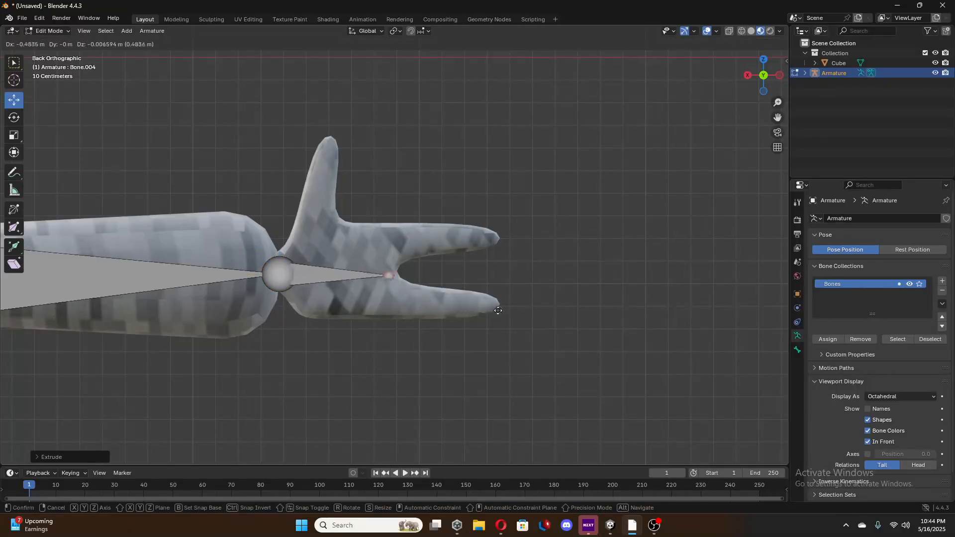
{"action": "left_click", "coordinate": [494, 309]}
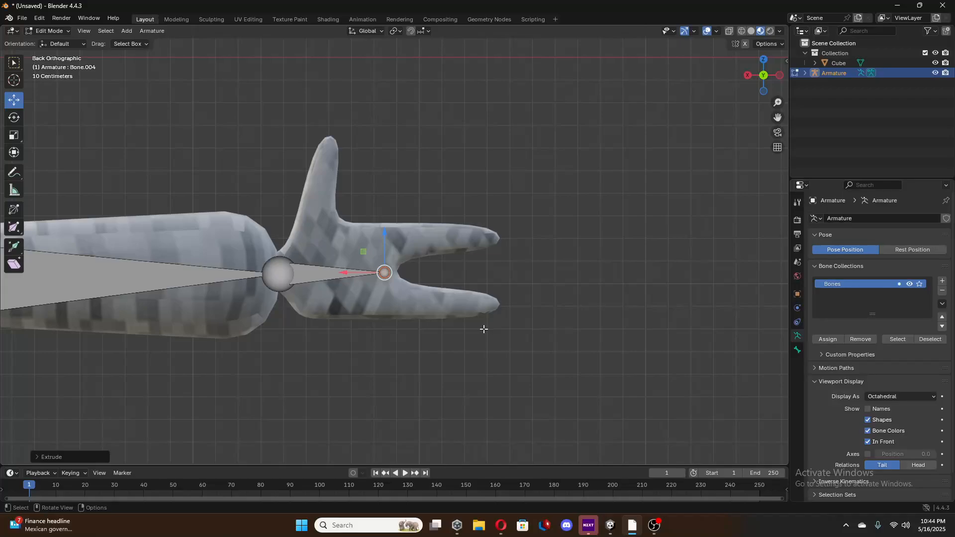
From the hand bone's tip, extrude a bone back to the thumb's base, plus three short bones up to the thumb's tip.
{"action": "key", "text": "e"}
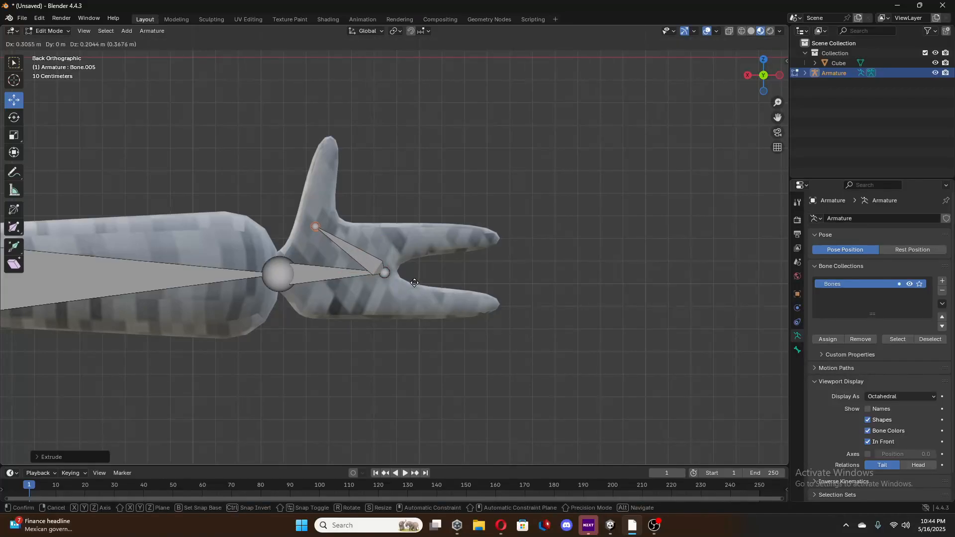
{"action": "left_click", "coordinate": [414, 275]}
{"action": "key", "text": "e"}
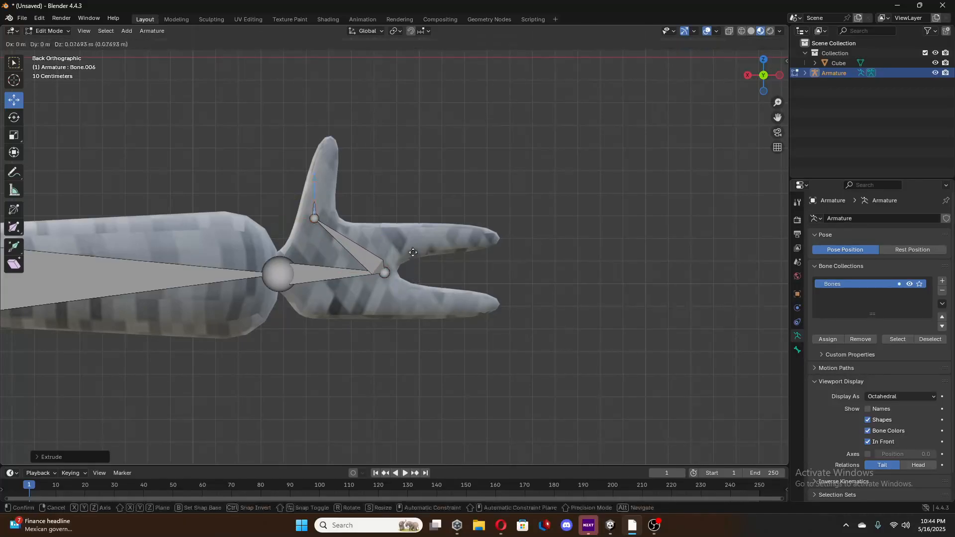
{"action": "left_click", "coordinate": [416, 242]}
{"action": "key", "text": "e"}
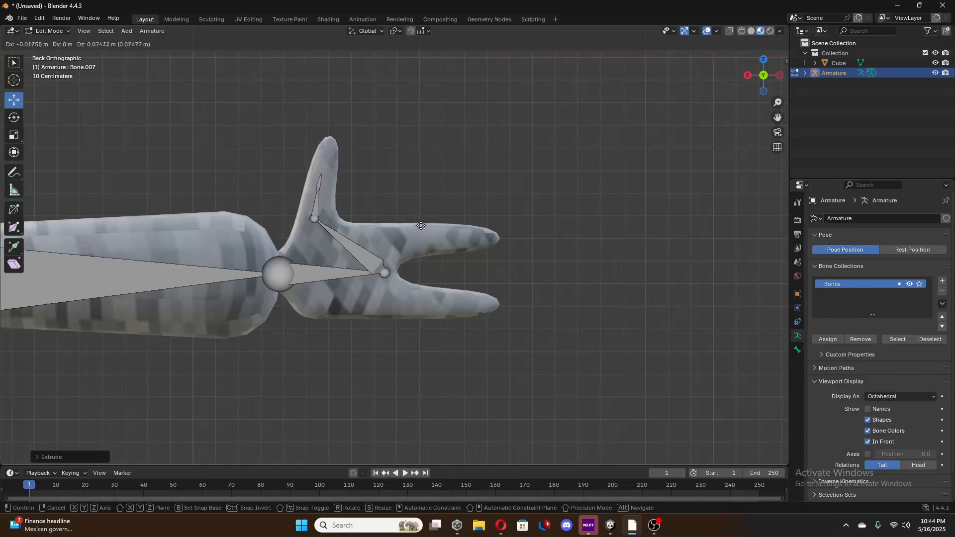
{"action": "left_click", "coordinate": [422, 219]}
{"action": "key", "text": "e"}
{"action": "left_click", "coordinate": [429, 194]}
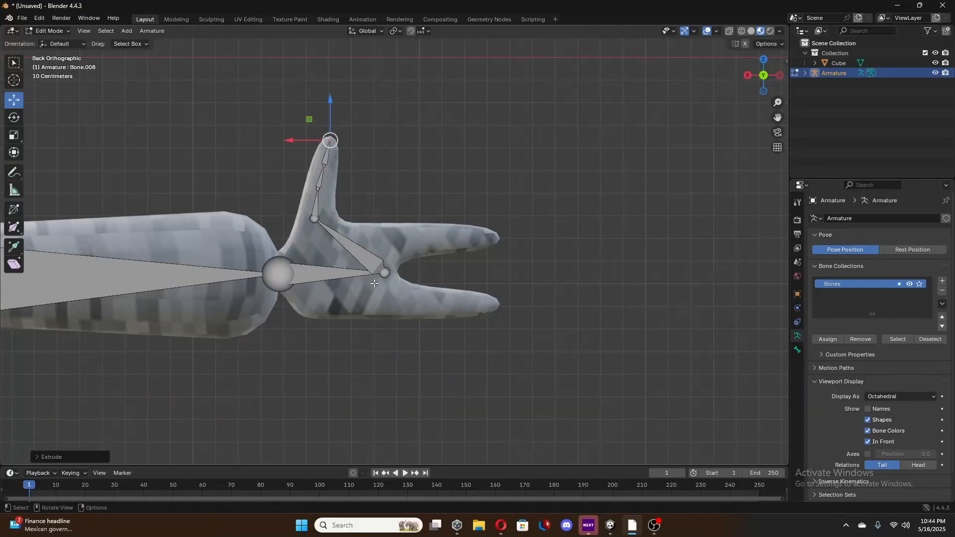
From the hand bone's tip, extrude a short bone into the upper finger's base, plus three bones along that finger to its tip.
{"action": "left_click", "coordinate": [383, 275]}
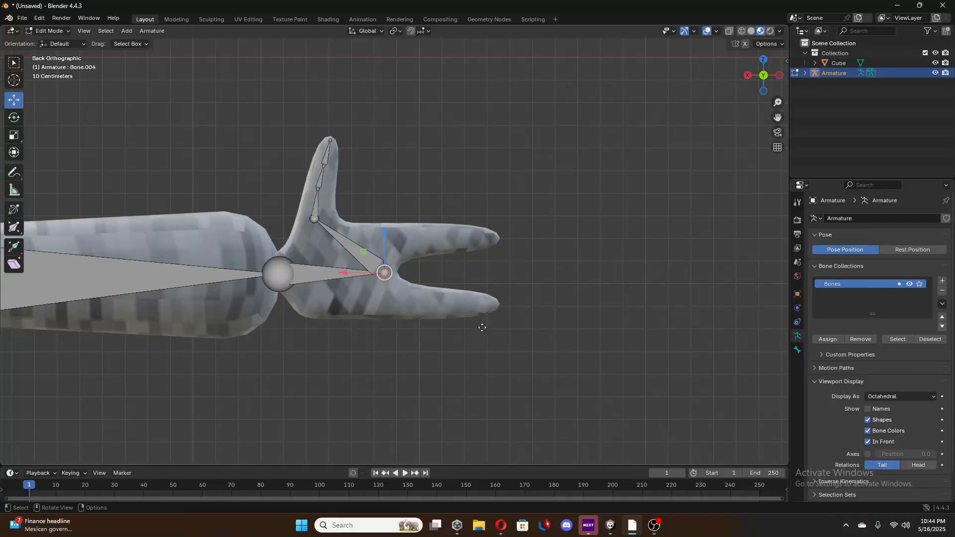
{"action": "key", "text": "e"}
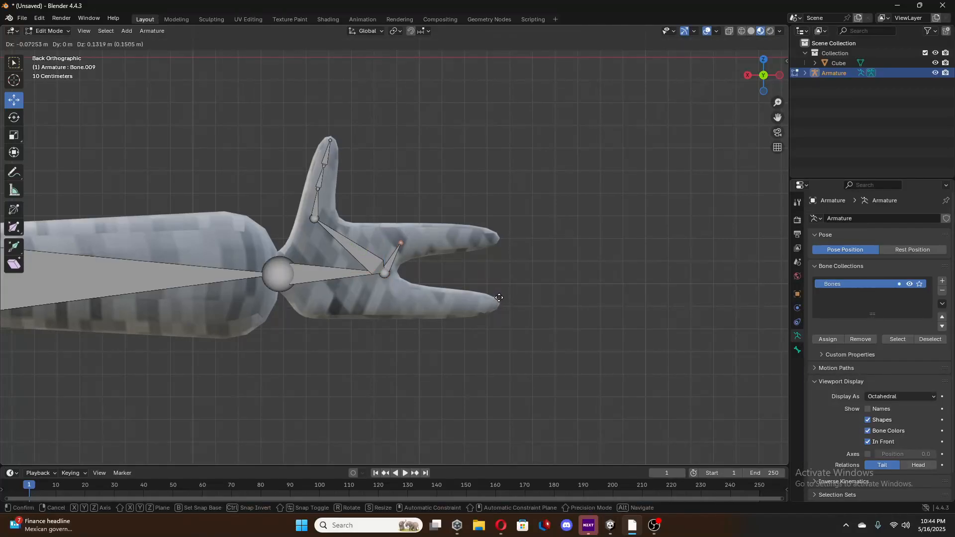
{"action": "left_click", "coordinate": [500, 297]}
{"action": "key", "text": "e"}
{"action": "left_click", "coordinate": [524, 295]}
{"action": "key", "text": "e"}
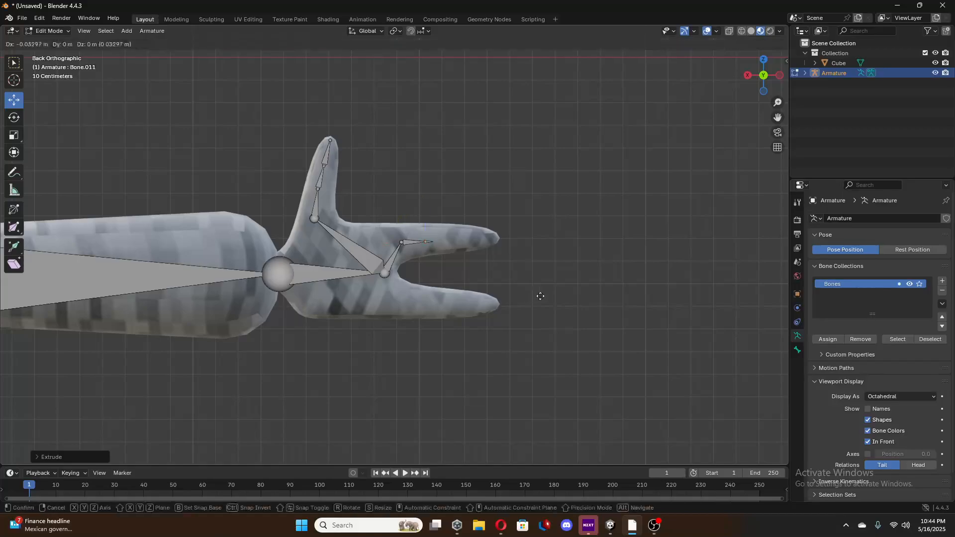
{"action": "left_click", "coordinate": [558, 296]}
{"action": "key", "text": "e"}
{"action": "left_click", "coordinate": [606, 300]}
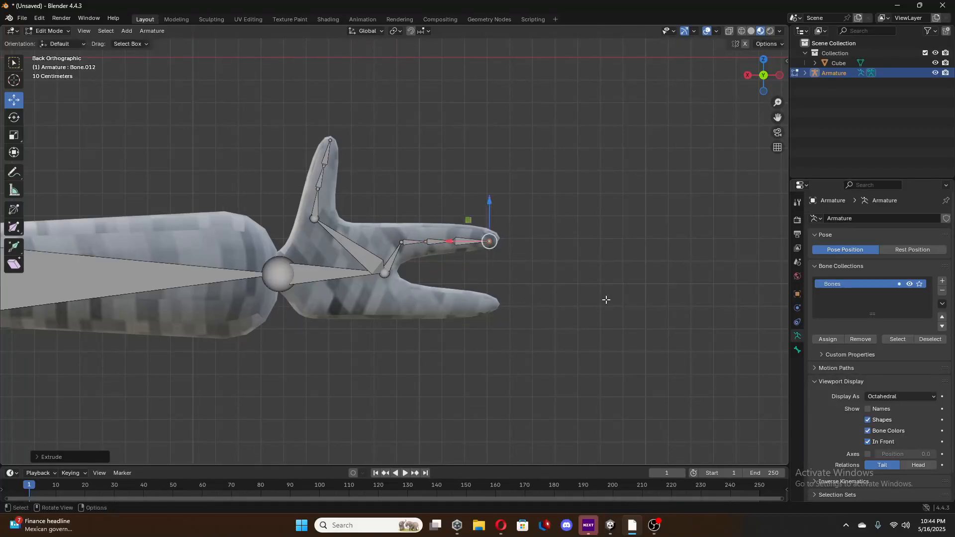
From the same hand bone's tip, extrude a short bone into the lower finger's base, plus three bones along it to the fingertip.
{"action": "left_click", "coordinate": [386, 274]}
{"action": "key", "text": "e"}
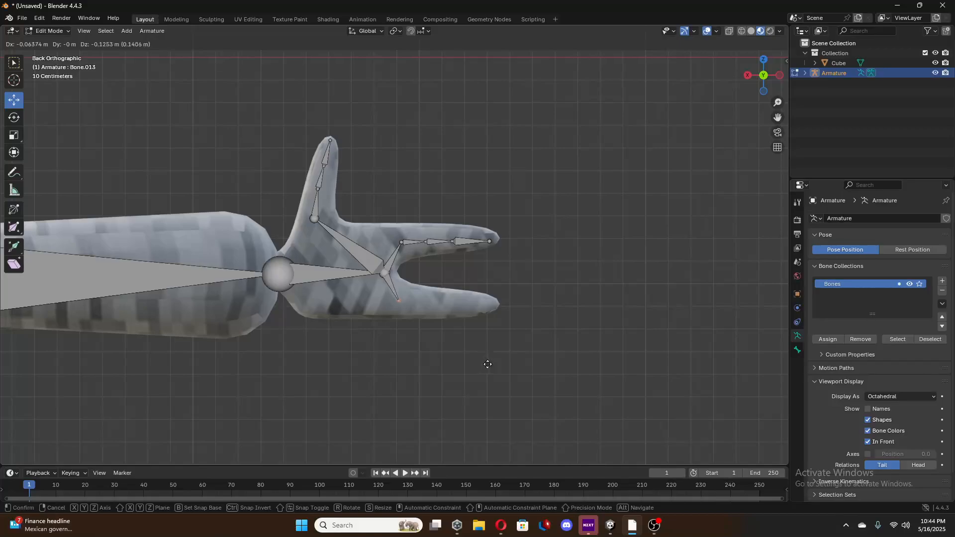
{"action": "left_click", "coordinate": [493, 366]}
{"action": "key", "text": "e"}
{"action": "left_click", "coordinate": [522, 369]}
{"action": "key", "text": "e"}
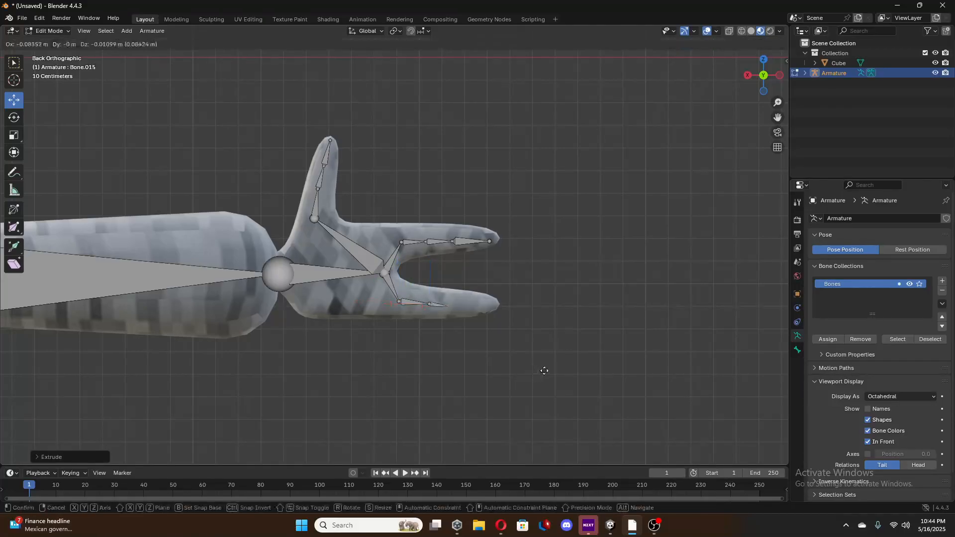
{"action": "left_click", "coordinate": [549, 369]}
{"action": "key", "text": "e"}
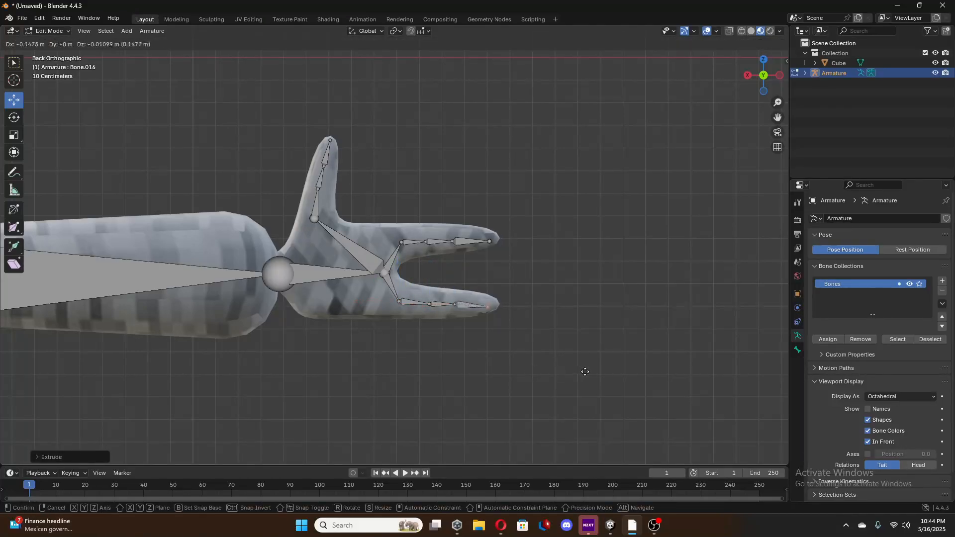
{"action": "left_click", "coordinate": [587, 371]}
Select the torso bone's upper tip and extrude a bone about 0.5 m long to the positive-X shoulder.
{"action": "scroll", "coordinate": [371, 356], "scroll_direction": "down", "scroll_amount": 1}
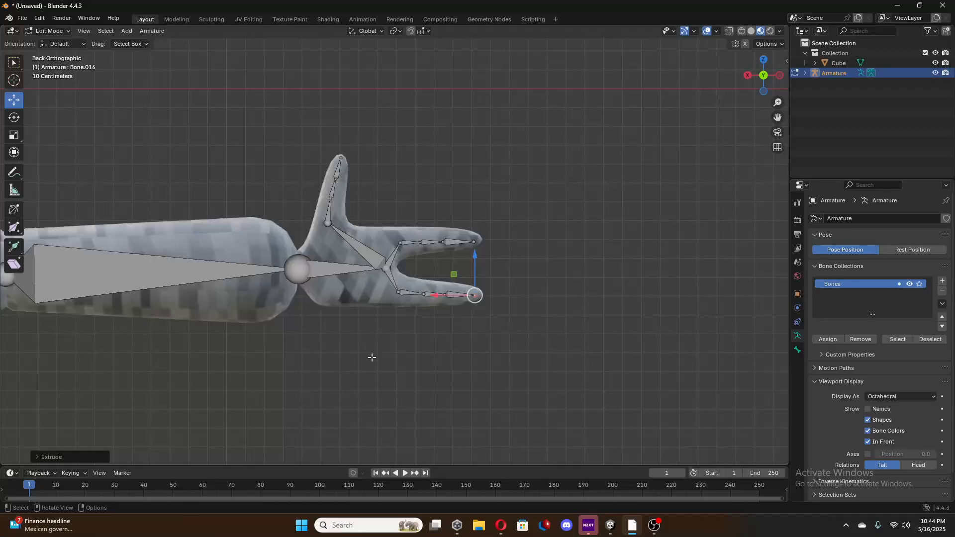
{"action": "middle_click_drag", "start_coordinate": [349, 351], "coordinate": [634, 353], "text": "shift"}
{"action": "middle_click_drag", "start_coordinate": [391, 325], "coordinate": [552, 317], "text": "shift"}
{"action": "middle_click_drag", "start_coordinate": [223, 295], "coordinate": [603, 274], "text": "shift"}
{"action": "left_click", "coordinate": [689, 206]}
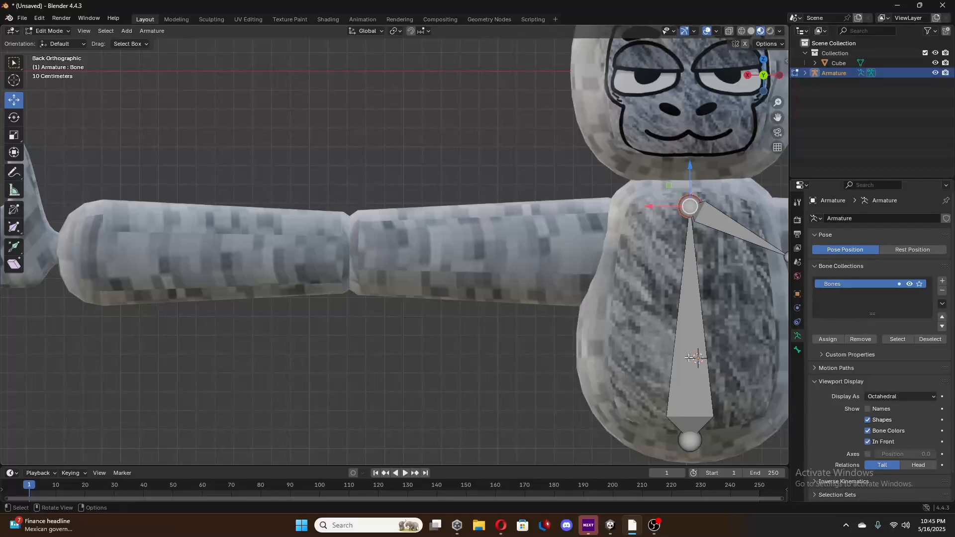
{"action": "key", "text": "e"}
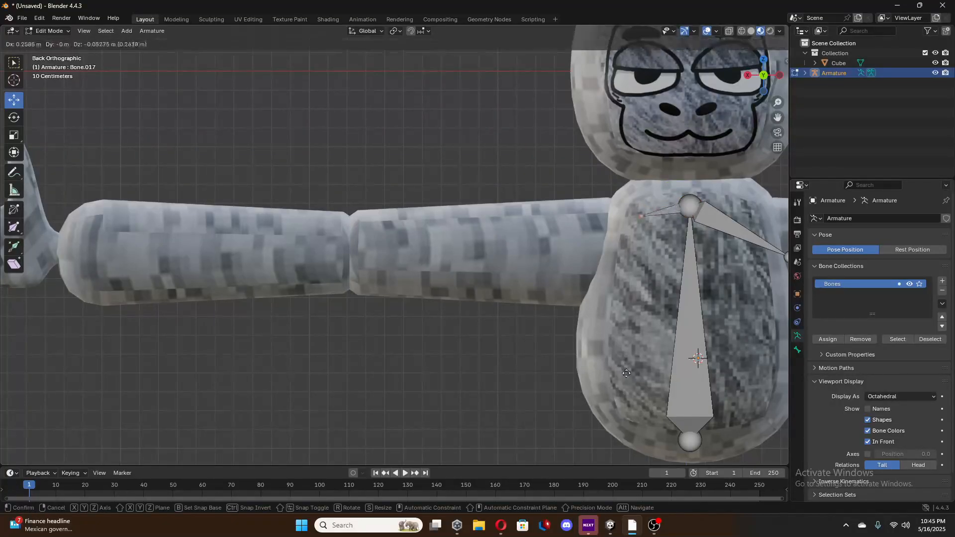
{"action": "left_click", "coordinate": [595, 401]}
Extrude an upper-arm bone about 1.3 m long to the positive-X elbow and a forearm bone on to the wrist.
{"action": "key", "text": "e"}
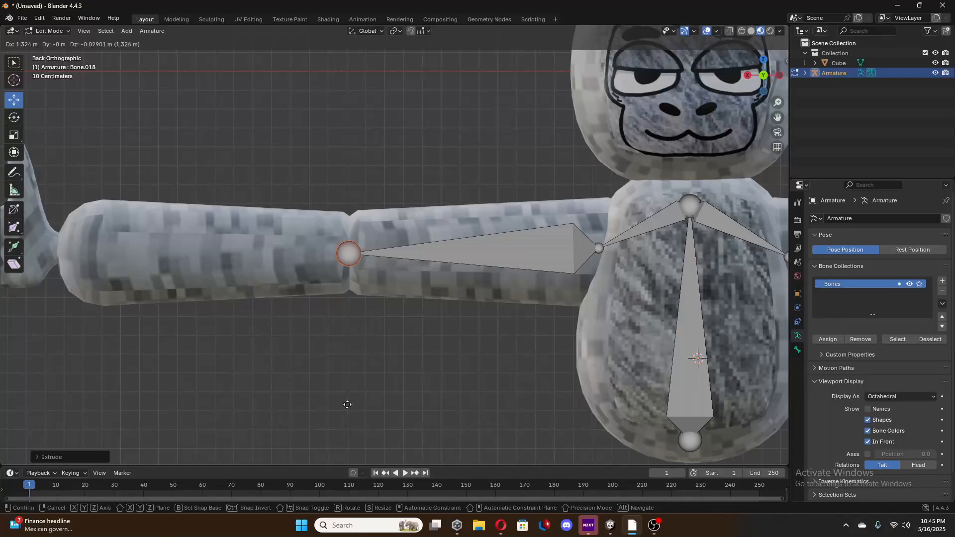
{"action": "left_click", "coordinate": [347, 405]}
{"action": "key", "text": "e"}
{"action": "left_click", "coordinate": [54, 397]}
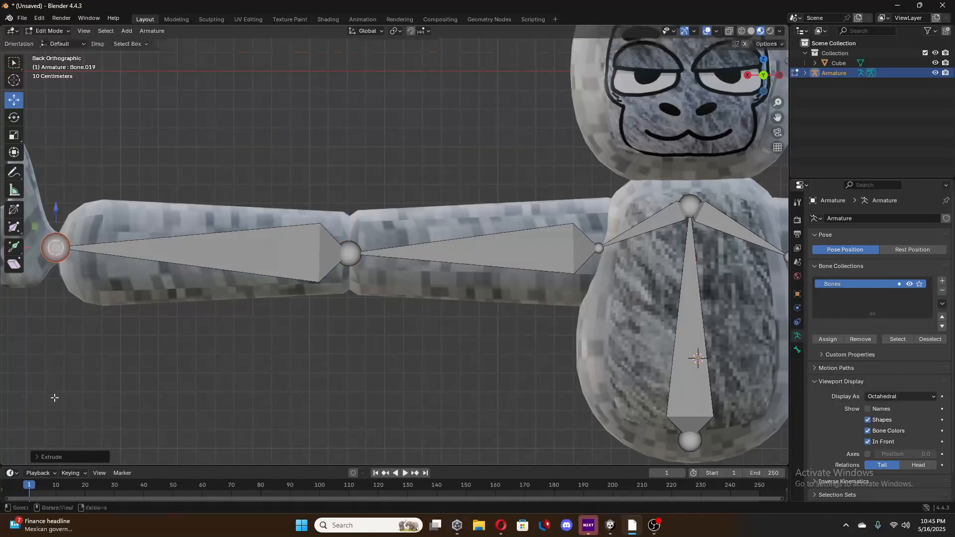
Extrude a hand bone from the positive-X wrist across the palm to where the two fingers split.
{"action": "middle_click_drag", "start_coordinate": [85, 390], "coordinate": [497, 395], "text": "shift"}
{"action": "scroll", "coordinate": [443, 394], "scroll_direction": "up", "scroll_amount": 3}
{"action": "key", "text": "e"}
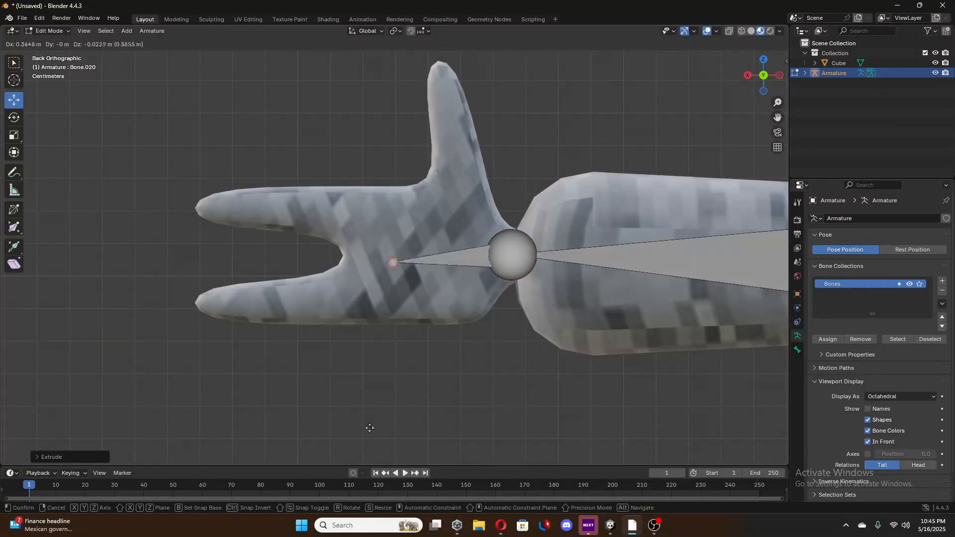
{"action": "left_click", "coordinate": [368, 427]}
On the positive-X hand, extrude a bone from the hand bone's tip to the thumb's base and three bones up to the thumb's tip.
{"action": "key", "text": "e"}
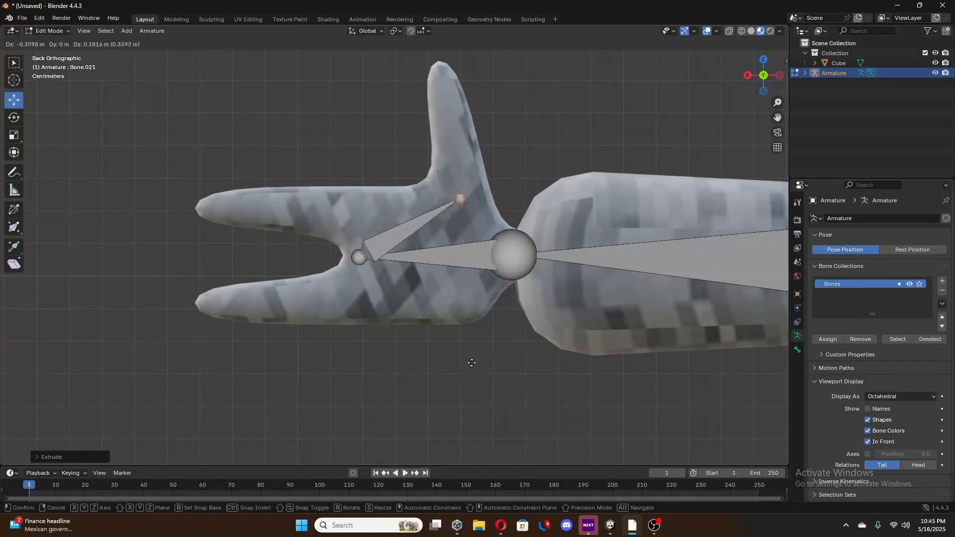
{"action": "left_click", "coordinate": [466, 311]}
{"action": "key", "text": "e"}
{"action": "left_click", "coordinate": [456, 270]}
{"action": "key", "text": "e"}
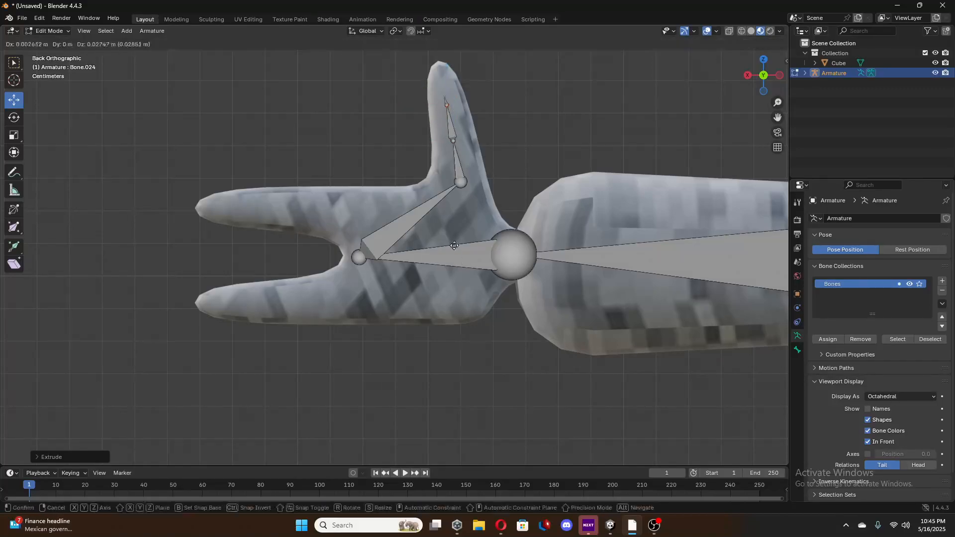
{"action": "left_click", "coordinate": [449, 228]}
From the positive-X hand bone's tip, extrude a short bone to the upper finger's base and three bones along it to the fingertip.
{"action": "left_click", "coordinate": [360, 256]}
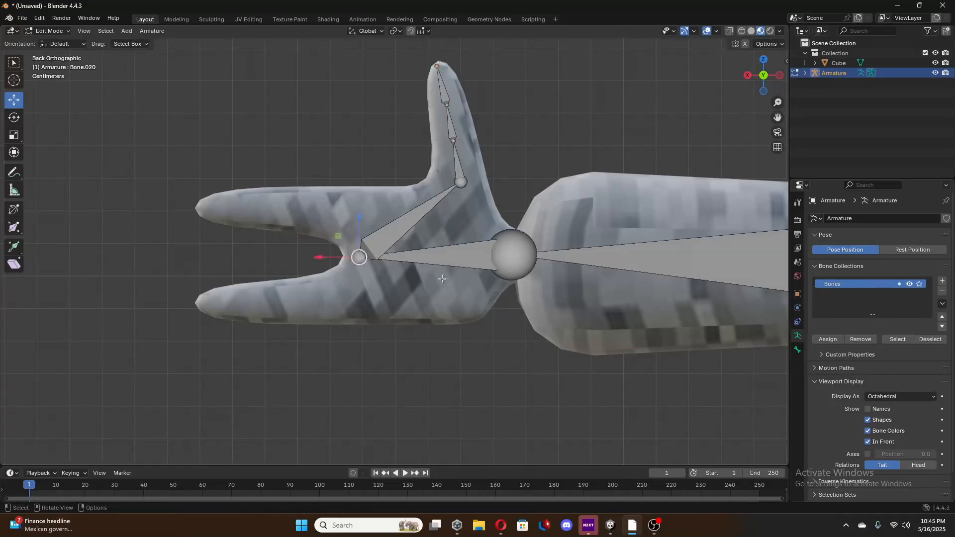
{"action": "key", "text": "e"}
{"action": "left_click", "coordinate": [448, 252]}
{"action": "key", "text": "e"}
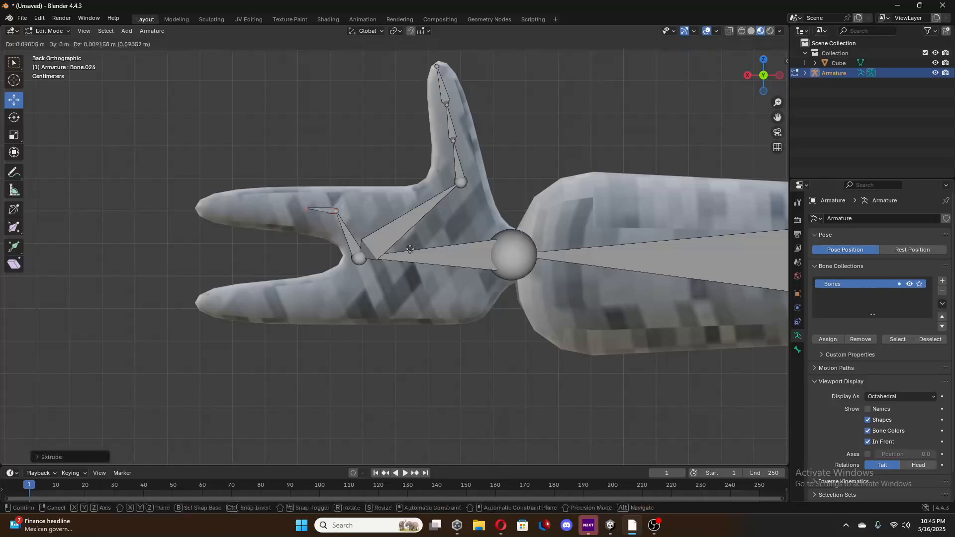
{"action": "left_click", "coordinate": [404, 251]}
{"action": "key", "text": "e"}
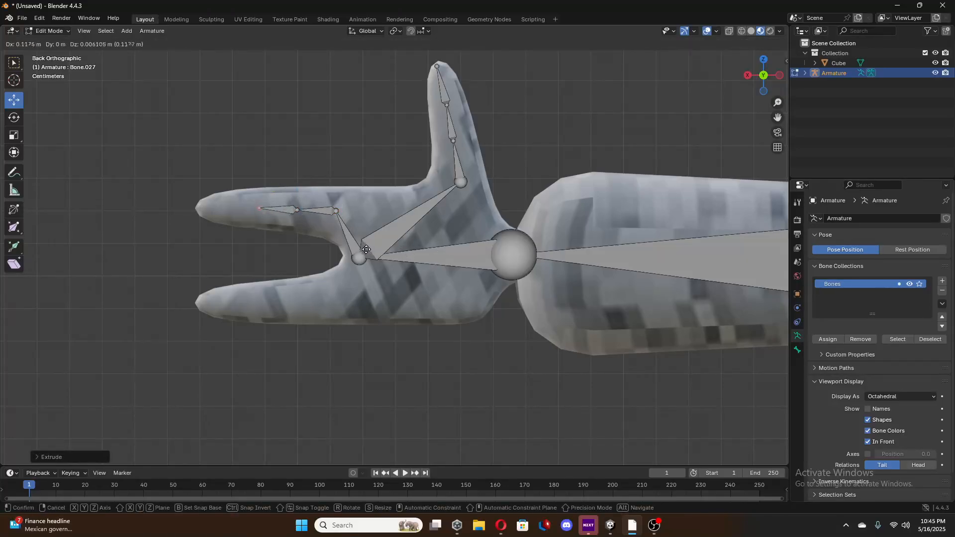
{"action": "left_click", "coordinate": [355, 249]}
{"action": "key", "text": "e"}
{"action": "left_click", "coordinate": [317, 251]}
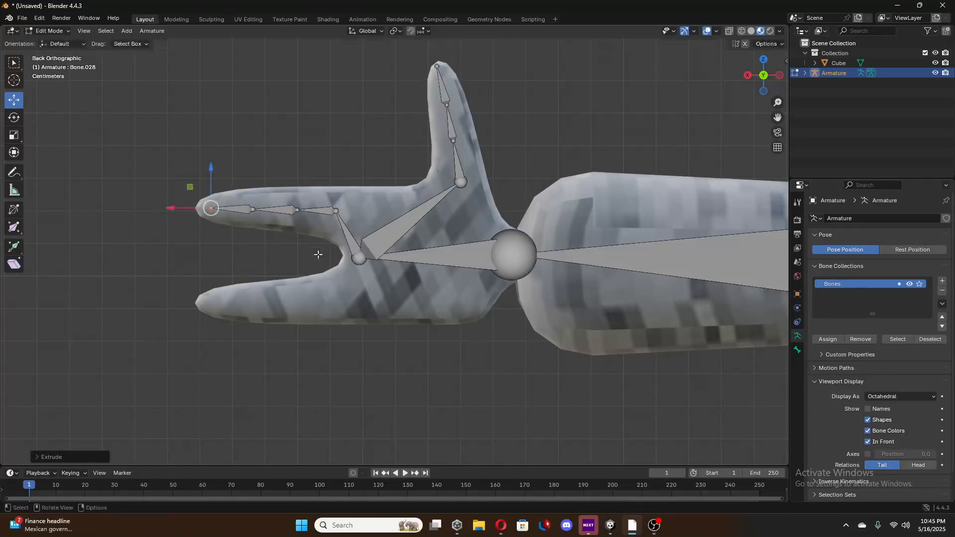
{"action": "key", "text": "e"}
{"action": "left_click", "coordinate": [350, 265]}
{"action": "key", "text": "ctrl+z"}
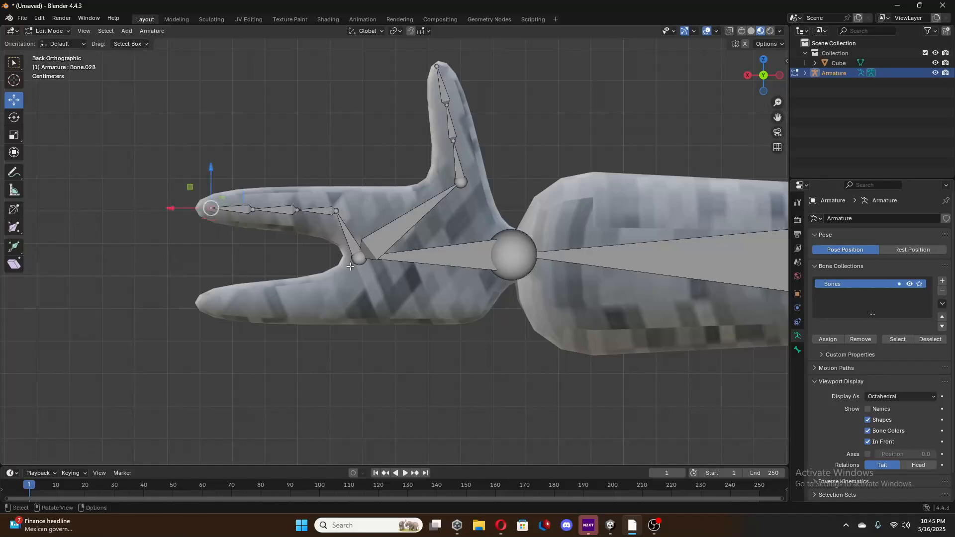
From the positive-X hand bone's tip, extrude a short bone to the lower finger's base and three bones along it to the fingertip.
{"action": "left_click", "coordinate": [362, 264]}
{"action": "key", "text": "e"}
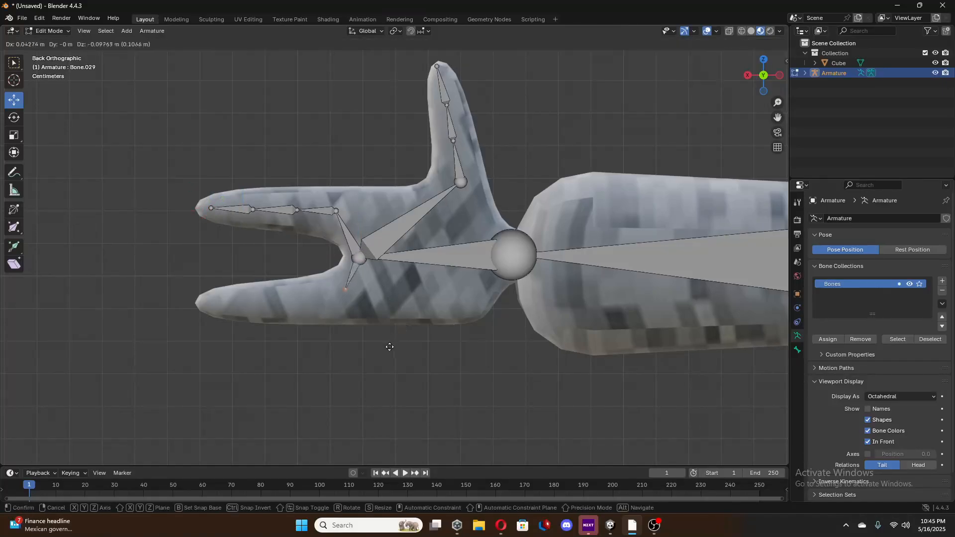
{"action": "left_click", "coordinate": [384, 353]}
{"action": "key", "text": "e"}
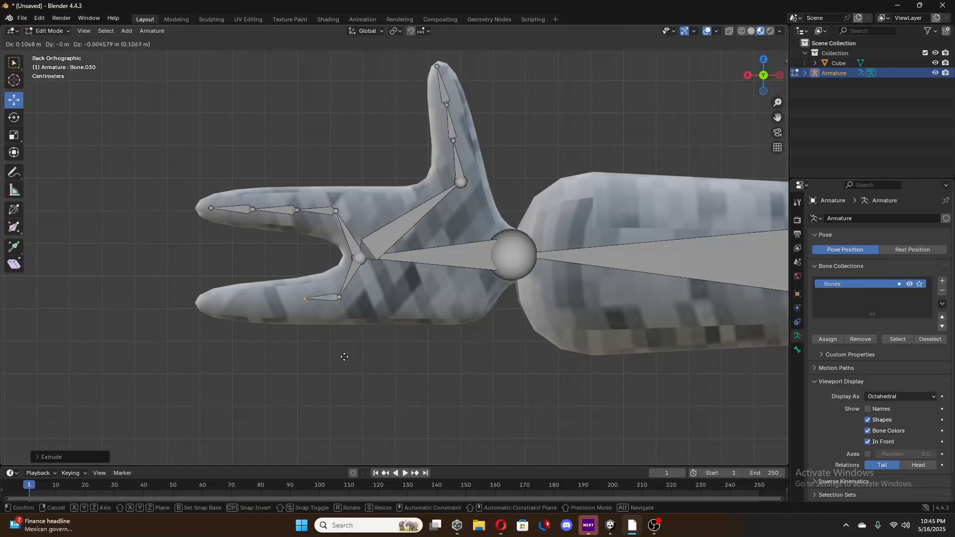
{"action": "left_click", "coordinate": [337, 358]}
{"action": "key", "text": "e"}
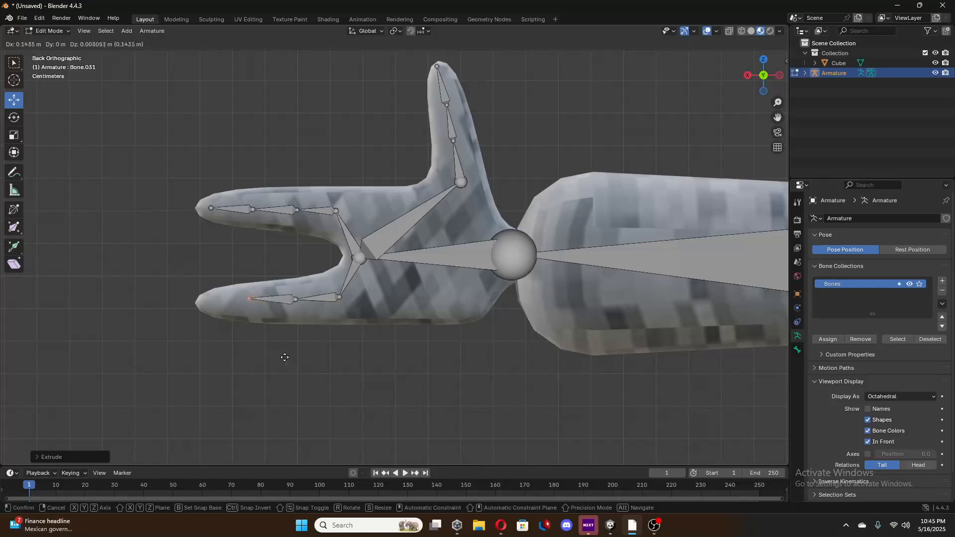
{"action": "left_click", "coordinate": [279, 358]}
{"action": "key", "text": "e"}
{"action": "left_click", "coordinate": [243, 357]}
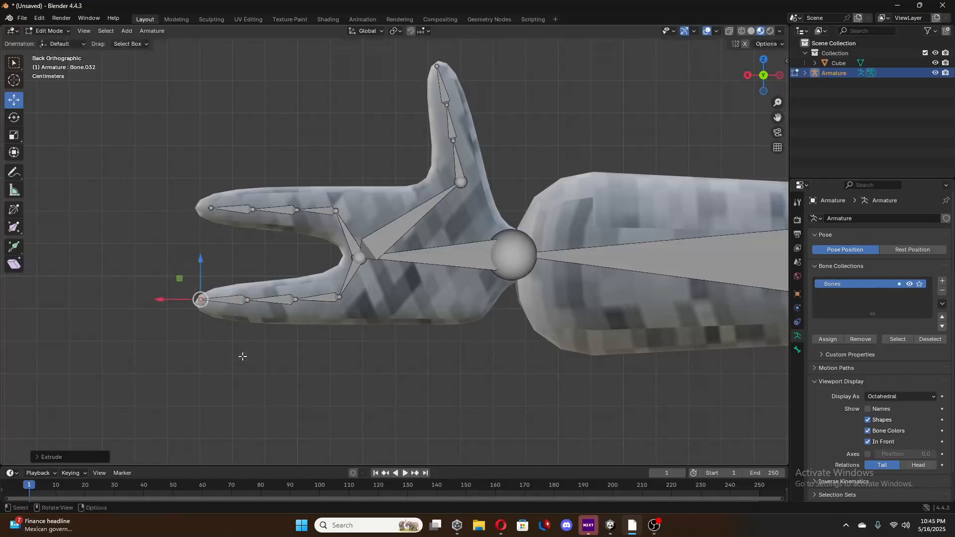
From the spine bone's upper end, extrude a short neck bone upward and a head bone about 1.2 m long to the top of the head.
{"action": "scroll", "coordinate": [553, 307], "scroll_direction": "down", "scroll_amount": 5}
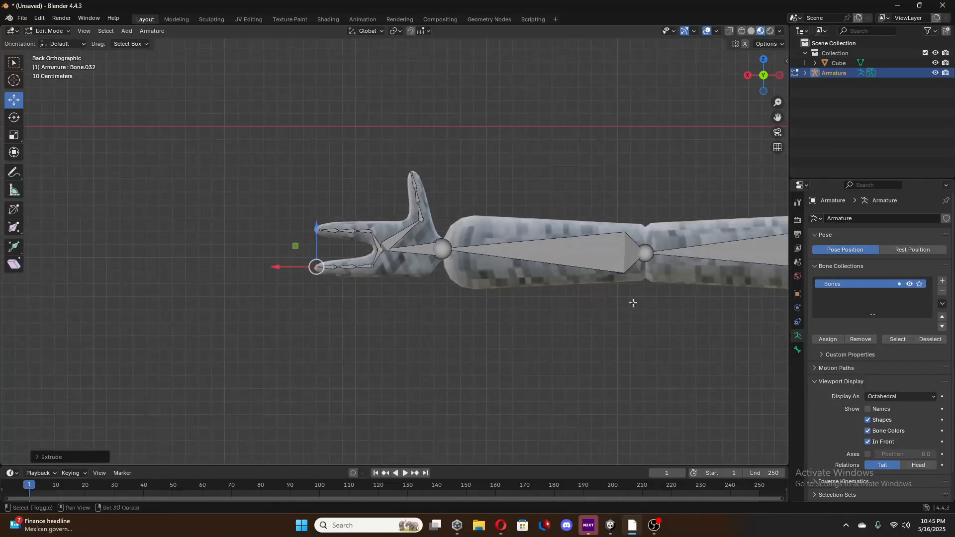
{"action": "middle_click_drag", "start_coordinate": [634, 301], "coordinate": [423, 227], "text": "shift"}
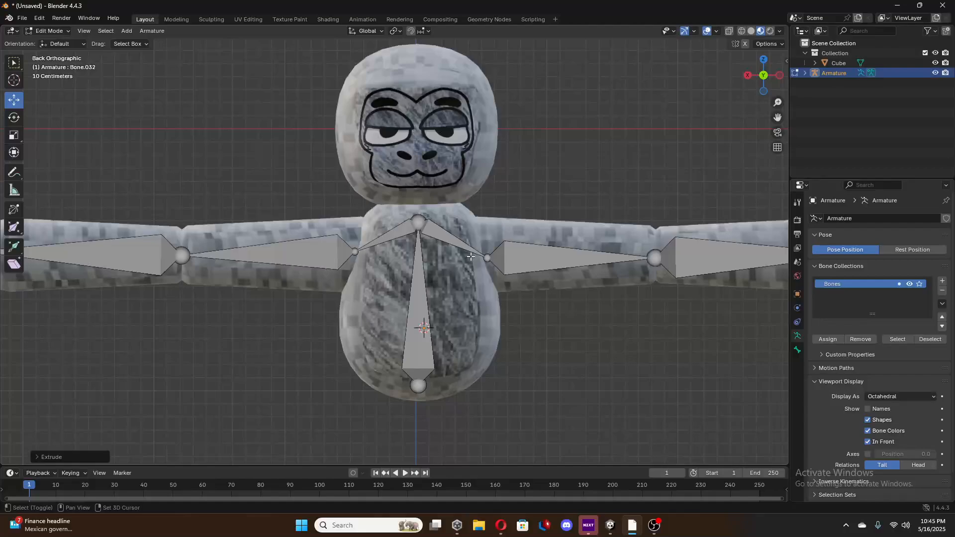
{"action": "left_click", "coordinate": [422, 227]}
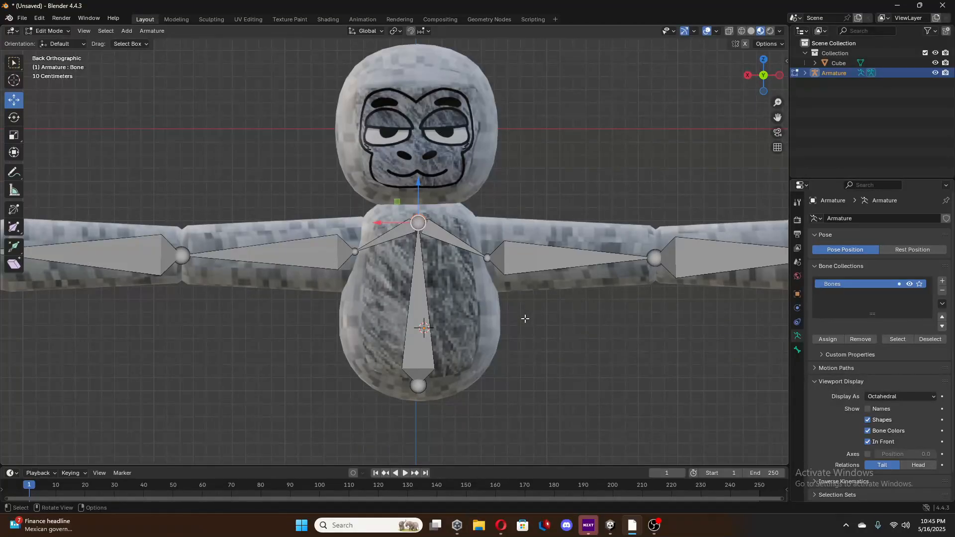
{"action": "key", "text": "e"}
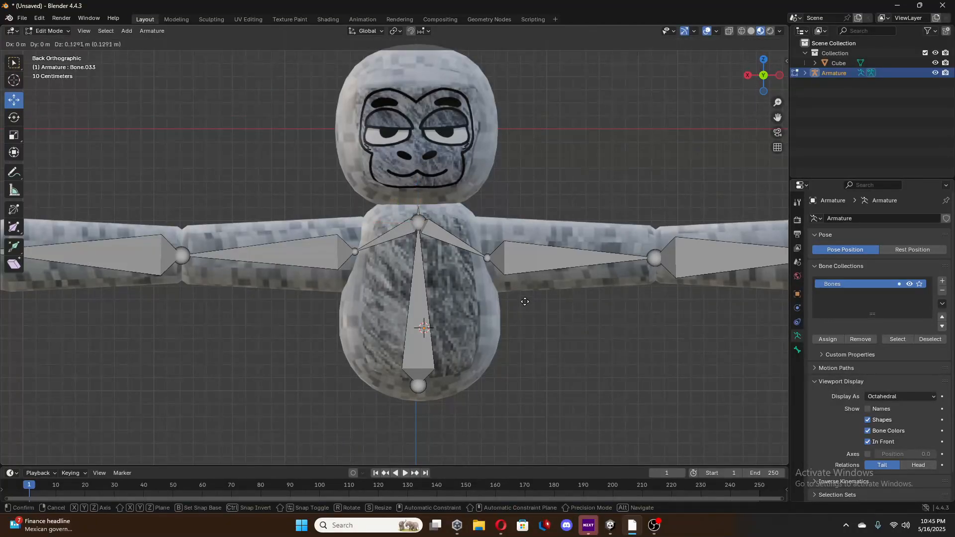
{"action": "left_click", "coordinate": [525, 296]}
{"action": "key", "text": "e"}
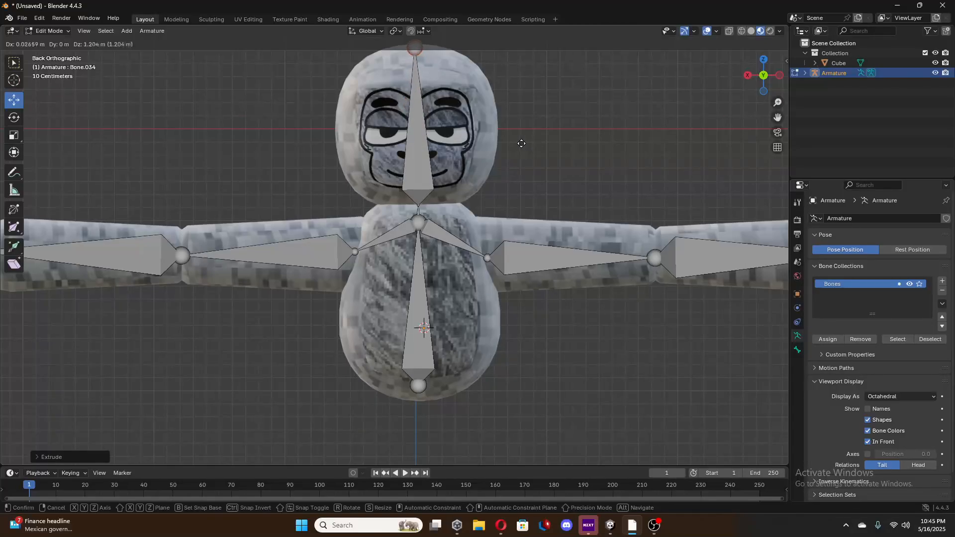
{"action": "left_click", "coordinate": [521, 144]}
Move the spine bone's lower joint about 0.09 m down along Z to the base of the torso.
{"action": "scroll", "coordinate": [500, 290], "scroll_direction": "down", "scroll_amount": 2}
{"action": "scroll", "coordinate": [499, 291], "scroll_direction": "down", "scroll_amount": 3}
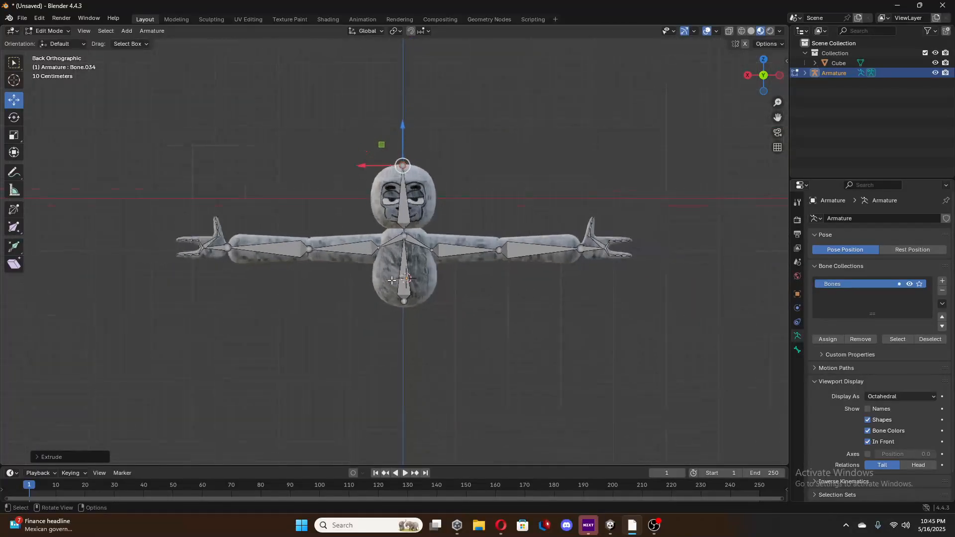
{"action": "left_click", "coordinate": [402, 302]}
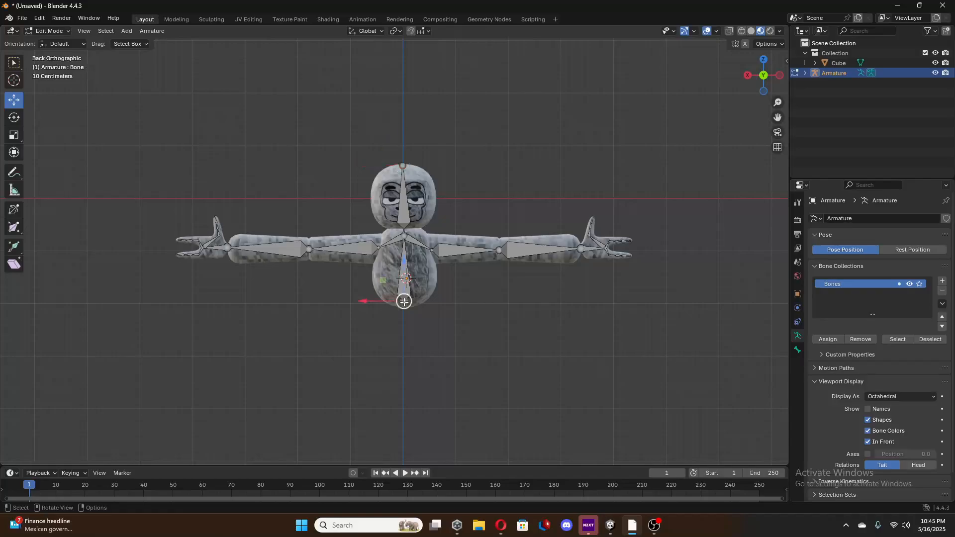
{"action": "key", "text": "g"}
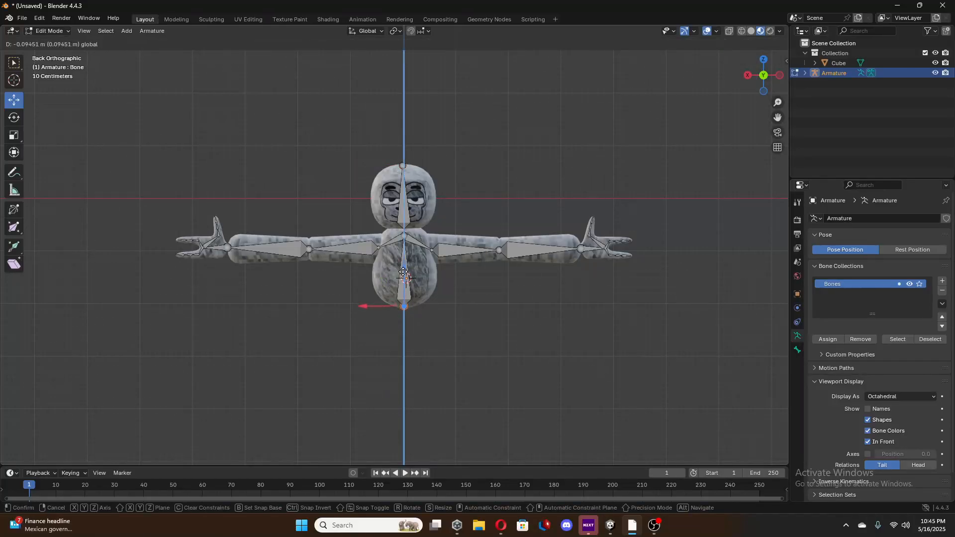
{"action": "left_click", "coordinate": [404, 272]}
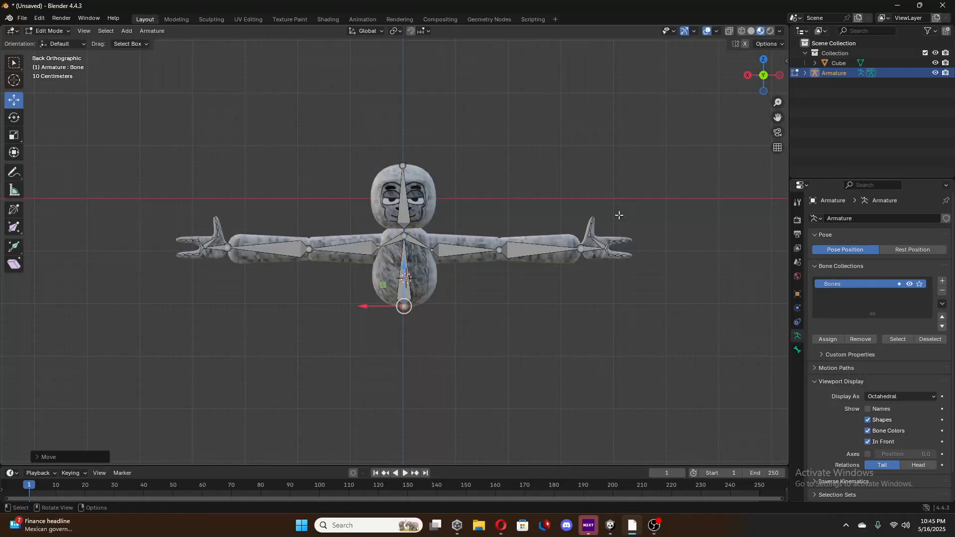
In Object Mode, move the whole armature along Y into the gorilla mesh so its bones run through the middle of the arms.
{"action": "middle_click_drag", "start_coordinate": [521, 354], "coordinate": [422, 359]}
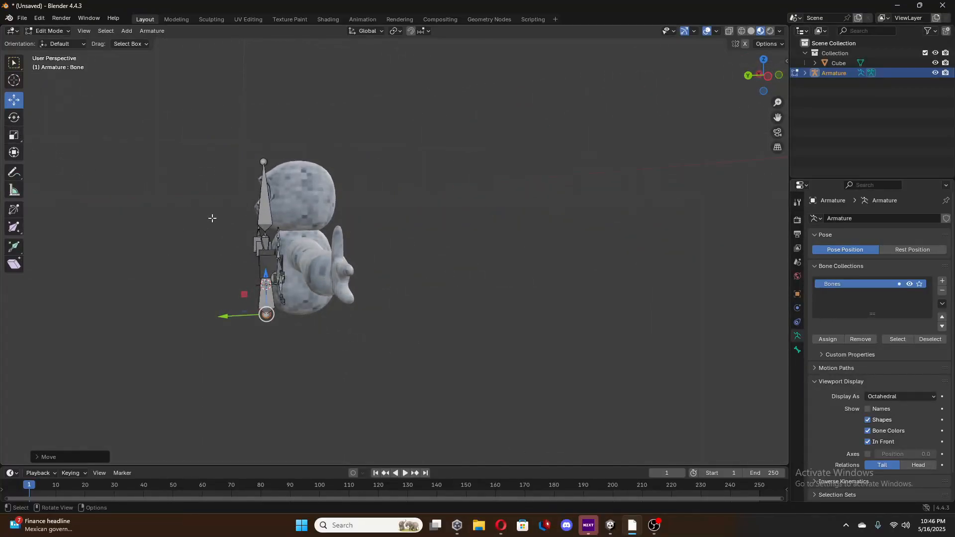
{"action": "middle_click_drag", "start_coordinate": [212, 218], "coordinate": [209, 219]}
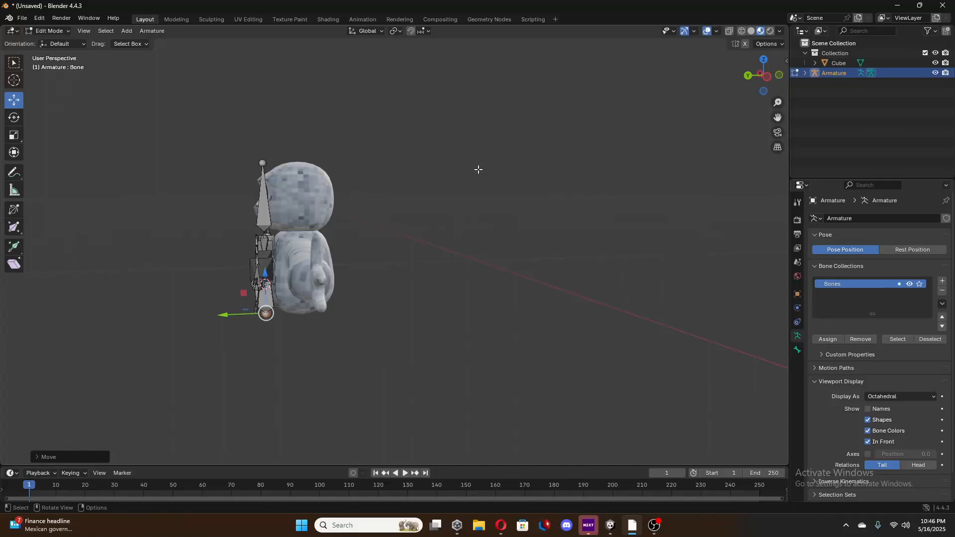
{"action": "key", "text": "Tab"}
{"action": "left_click_drag", "start_coordinate": [222, 290], "coordinate": [261, 286]}
{"action": "left_click", "coordinate": [764, 60]}
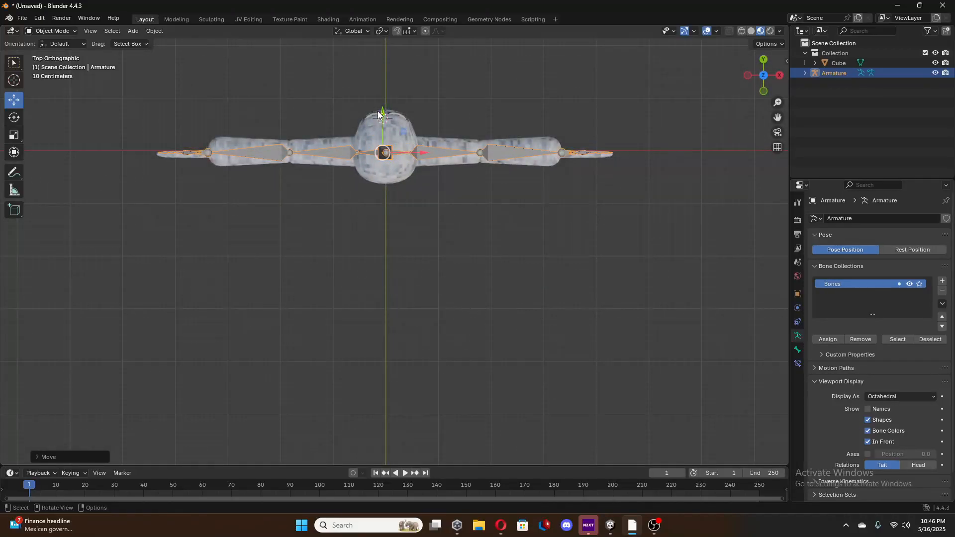
{"action": "left_click_drag", "start_coordinate": [380, 112], "coordinate": [380, 114]}
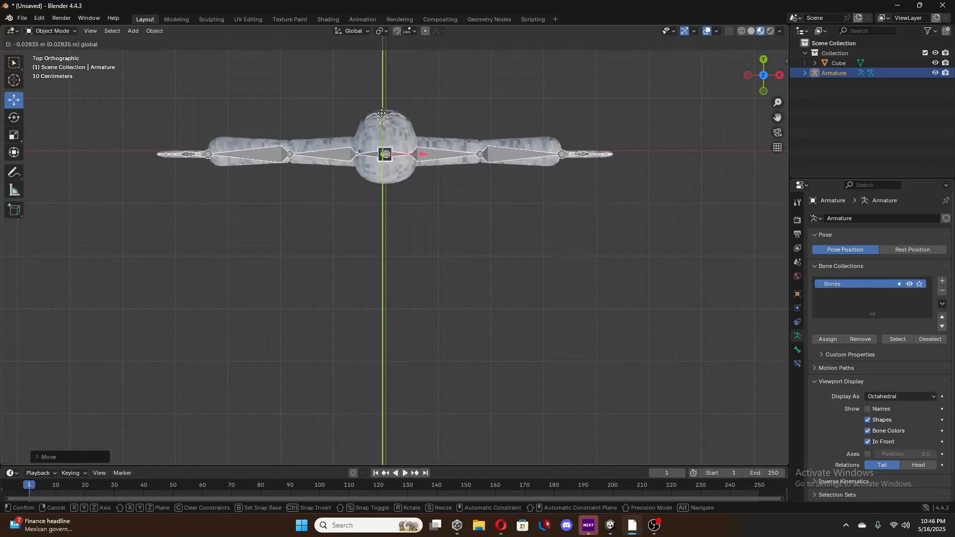
{"action": "middle_click_drag", "start_coordinate": [401, 136], "coordinate": [372, 178]}
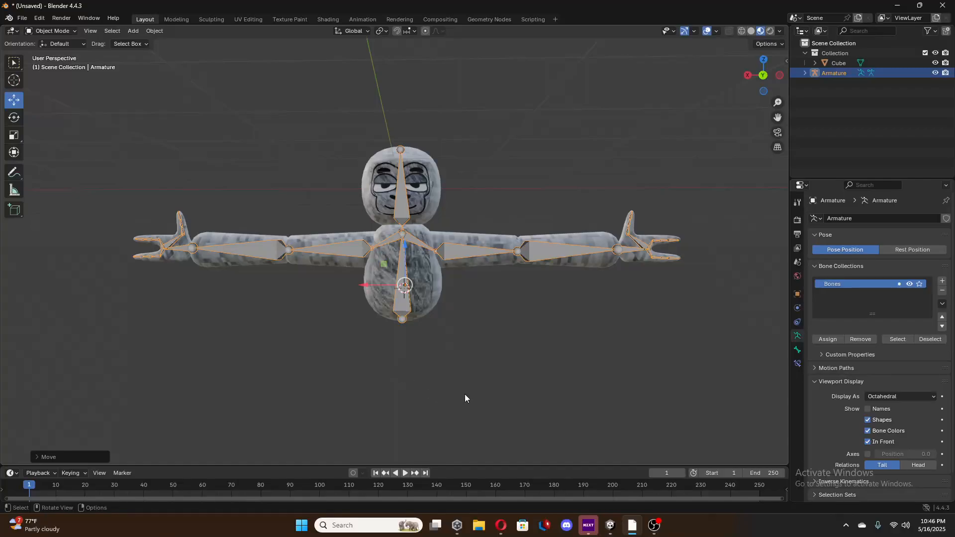
Select the armature, enter Edit Mode and rename the spine bone as base.
{"action": "left_click", "coordinate": [428, 282]}
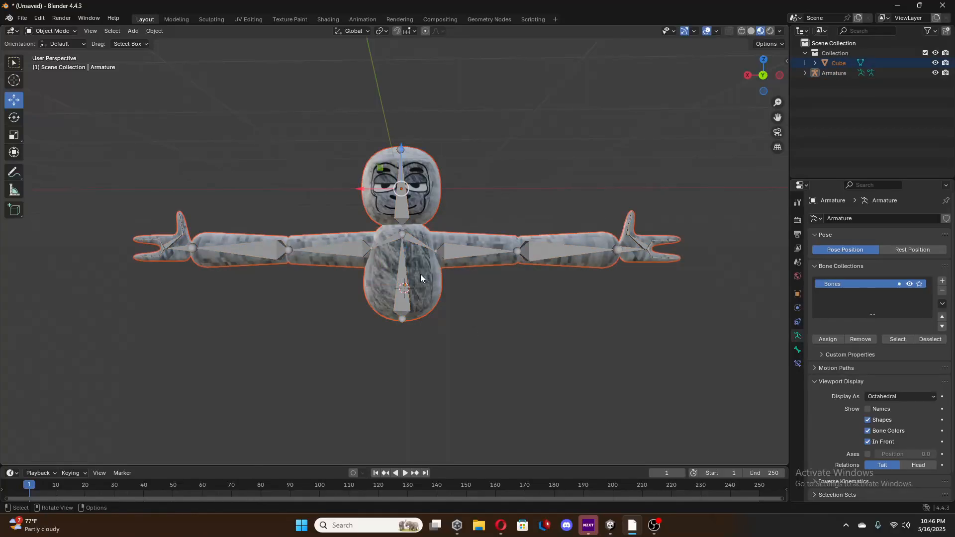
{"action": "left_click", "coordinate": [431, 289]}
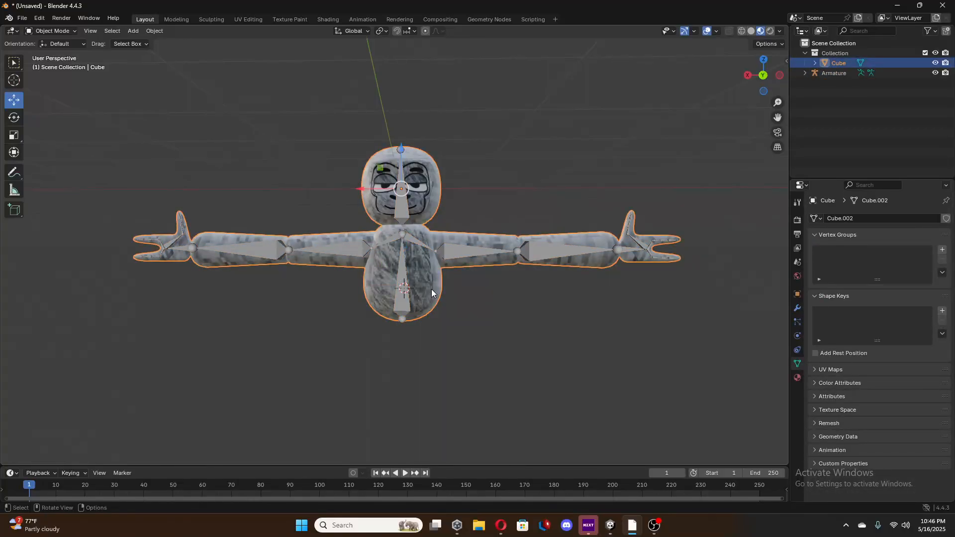
{"action": "left_click", "coordinate": [475, 315]}
{"action": "left_click", "coordinate": [403, 306]}
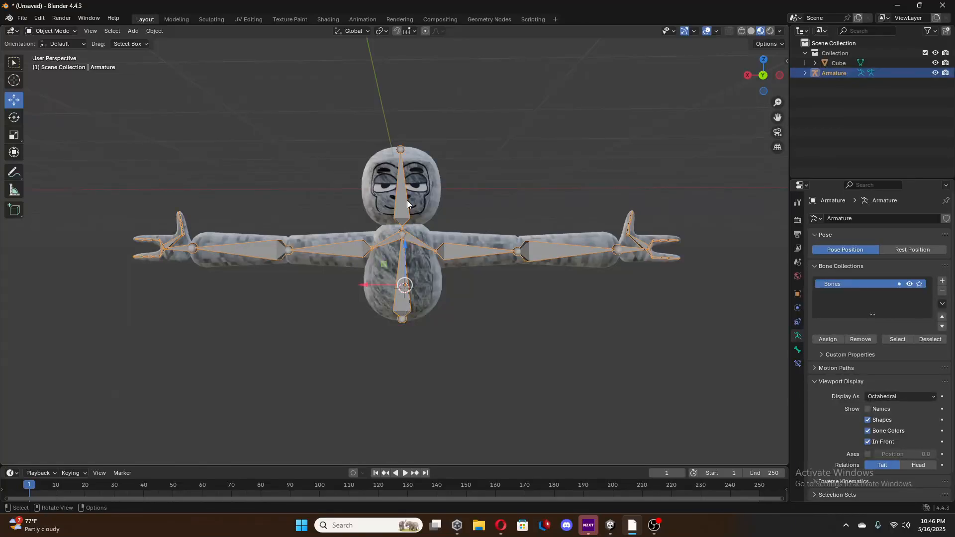
{"action": "key", "text": "Tab"}
{"action": "left_click", "coordinate": [407, 300]}
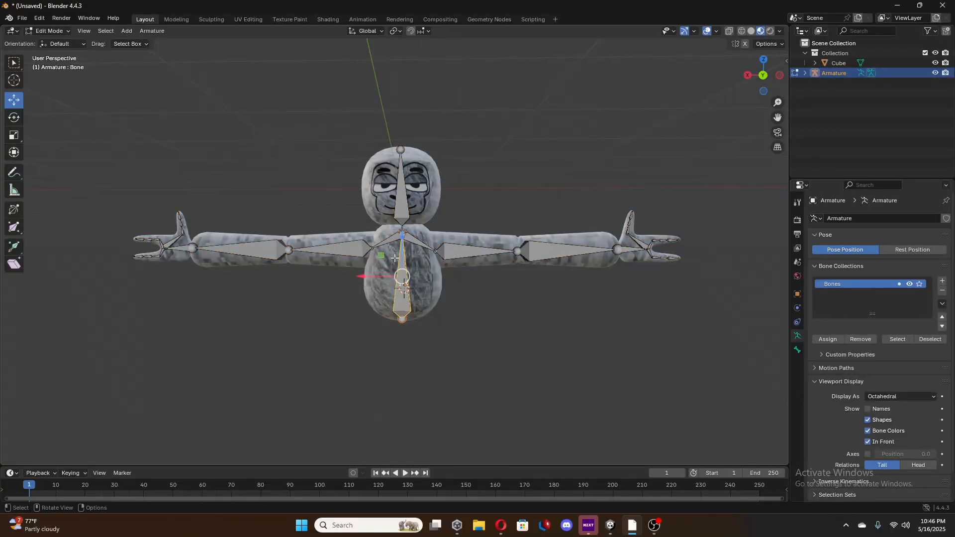
{"action": "scroll", "coordinate": [432, 332], "scroll_direction": "up", "scroll_amount": 3}
{"action": "middle_click_drag", "start_coordinate": [430, 332], "coordinate": [425, 330]}
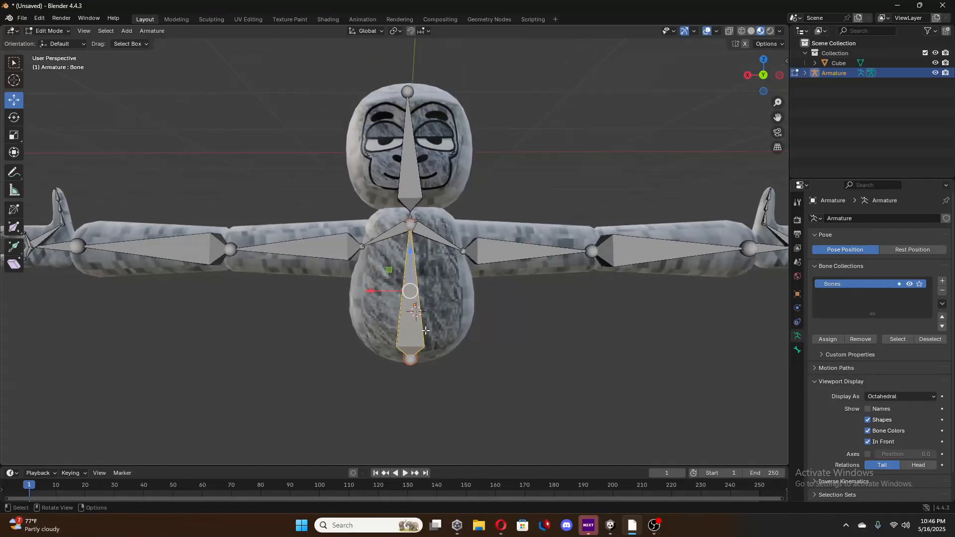
{"action": "key", "text": "F2"}
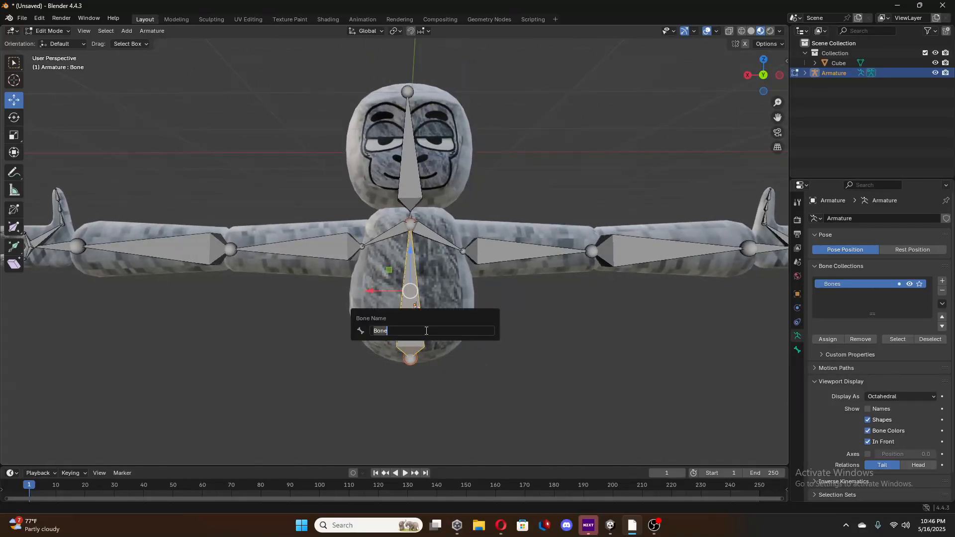
{"action": "type", "text": "BO"}
{"action": "key", "text": "BackSpace"}
{"action": "key", "text": "BackSpace"}
{"action": "key", "text": "BackSpace"}
{"action": "key", "text": "BackSpace"}
{"action": "type", "text": "base"}
{"action": "key", "text": "Return"}
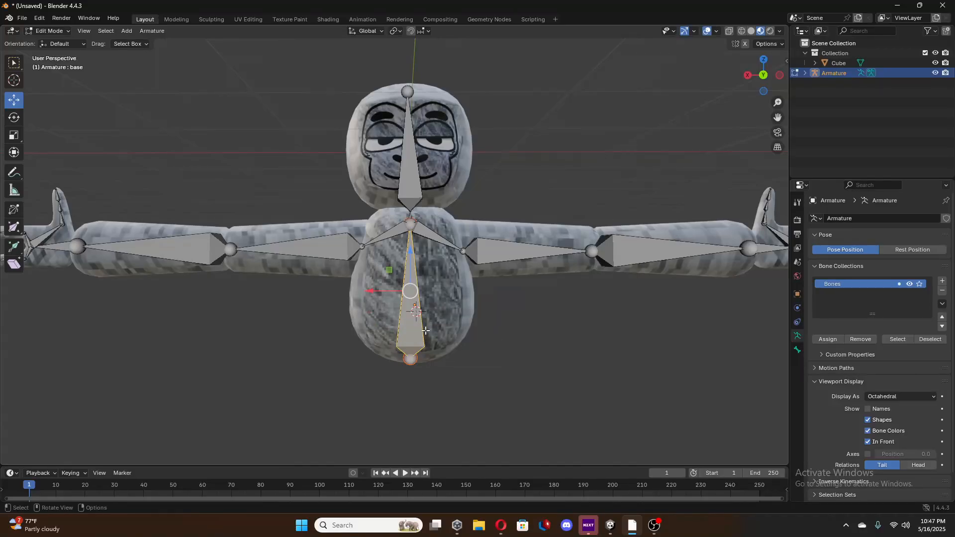
Rename the short bone between the spine and head bones as neck.
{"action": "left_click", "coordinate": [410, 218]}
{"action": "left_click", "coordinate": [409, 196]}
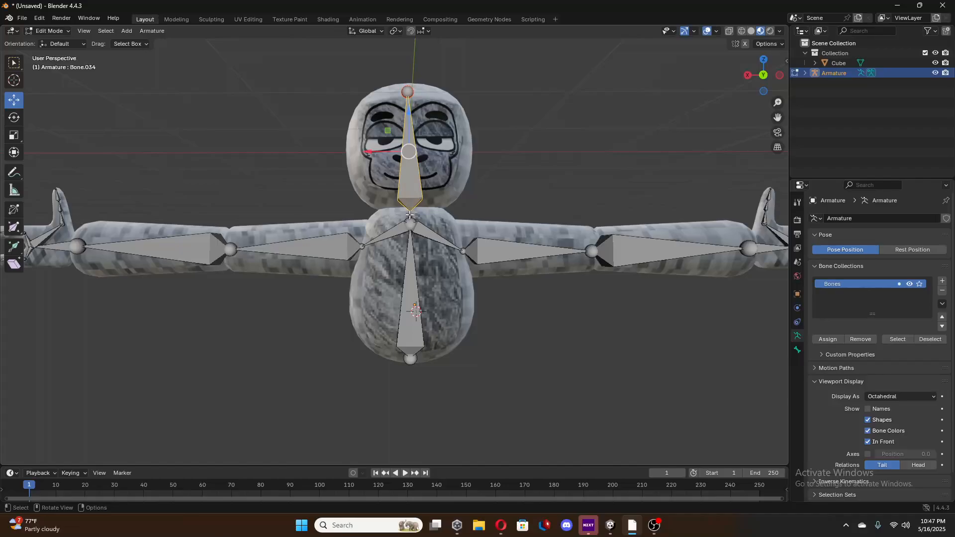
{"action": "left_click", "coordinate": [410, 217]}
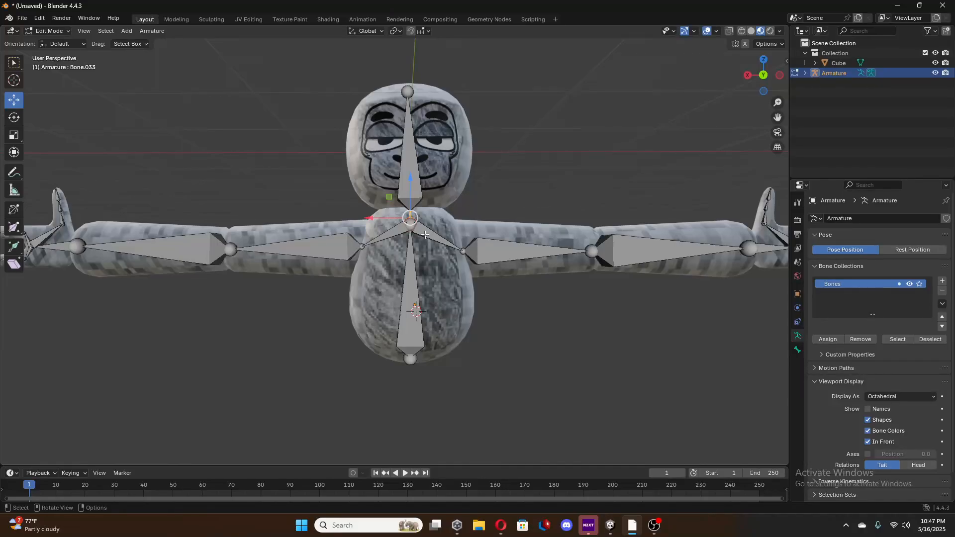
{"action": "key", "text": "F2"}
{"action": "key", "text": "BackSpace"}
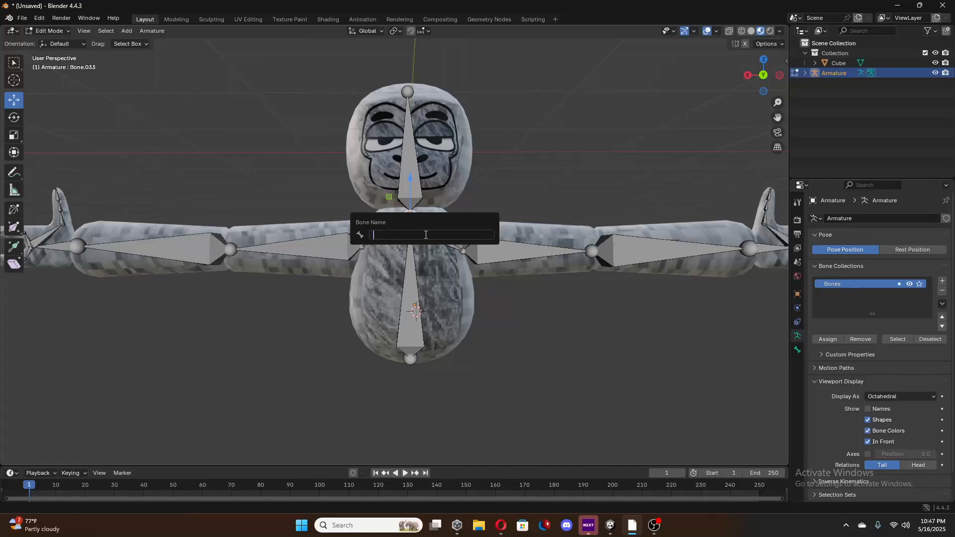
{"action": "type", "text": "neck"}
{"action": "key", "text": "Return"}
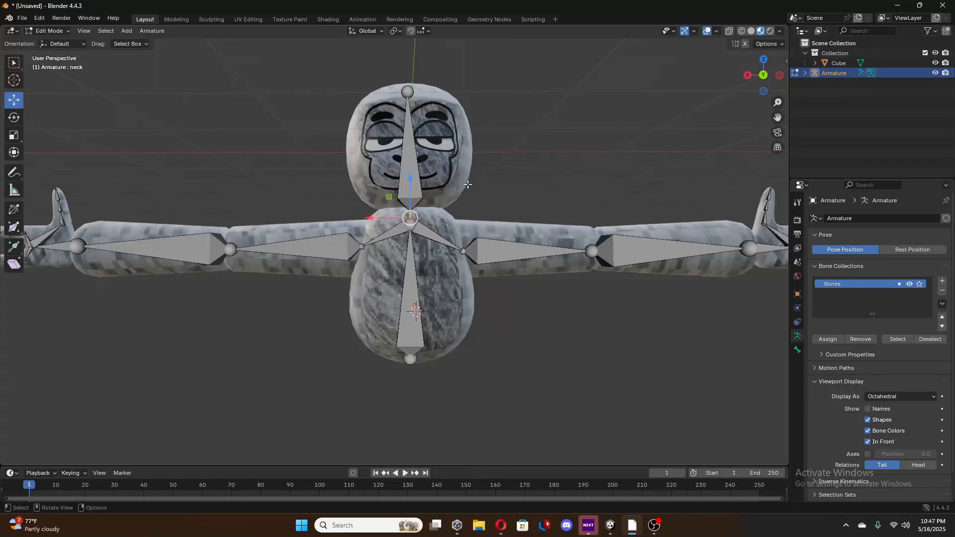
Rename the bone running up through the head as head.
{"action": "left_click", "coordinate": [407, 164]}
{"action": "key", "text": "F2"}
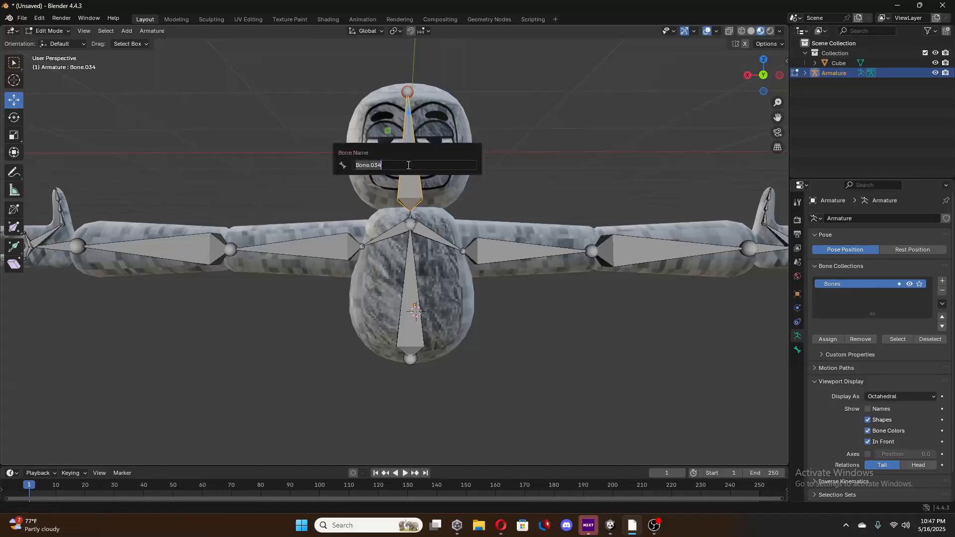
{"action": "type", "text": "head"}
{"action": "key", "text": "Return"}
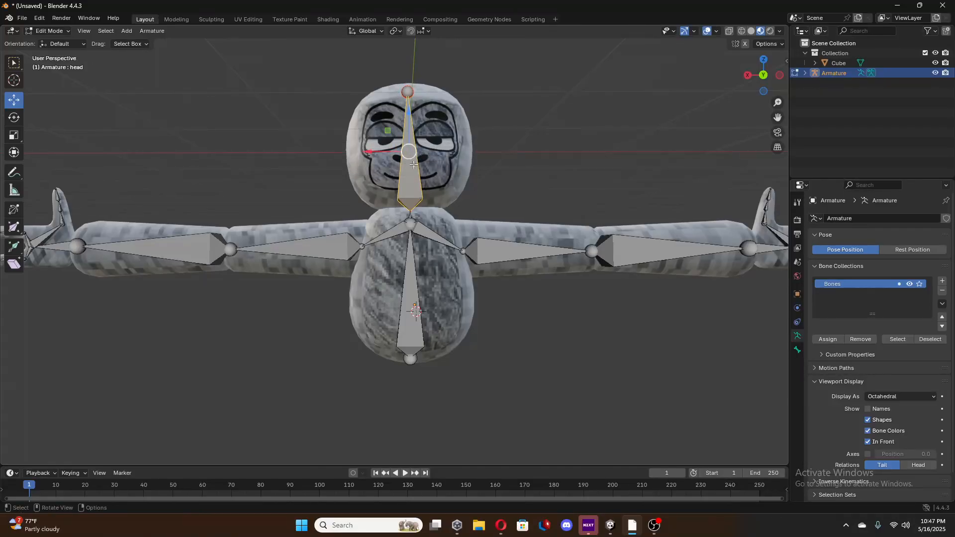
Switch to Unity, open the Player prefab from the PhotonVR folder and view its gorilla model from the front.
{"action": "left_click", "coordinate": [432, 237]}
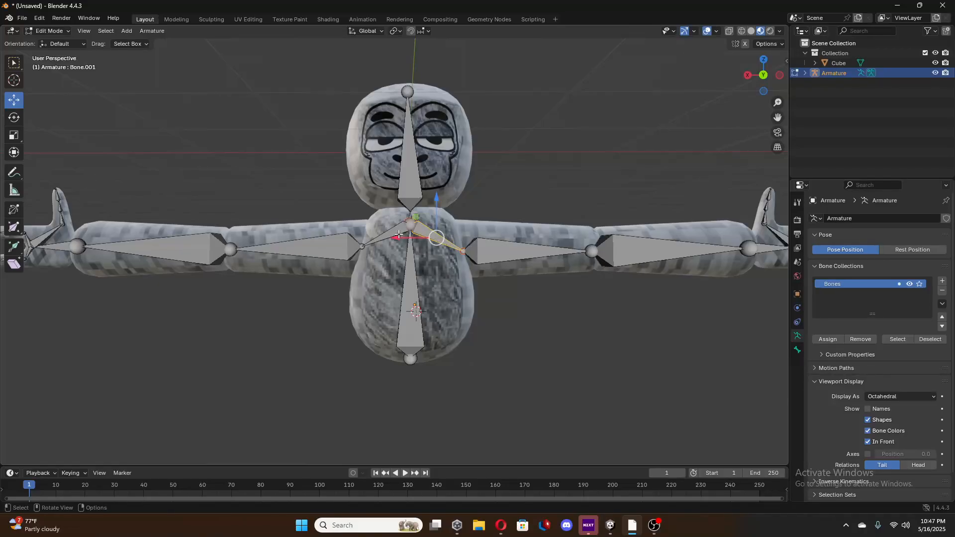
{"action": "left_click", "coordinate": [396, 231]}
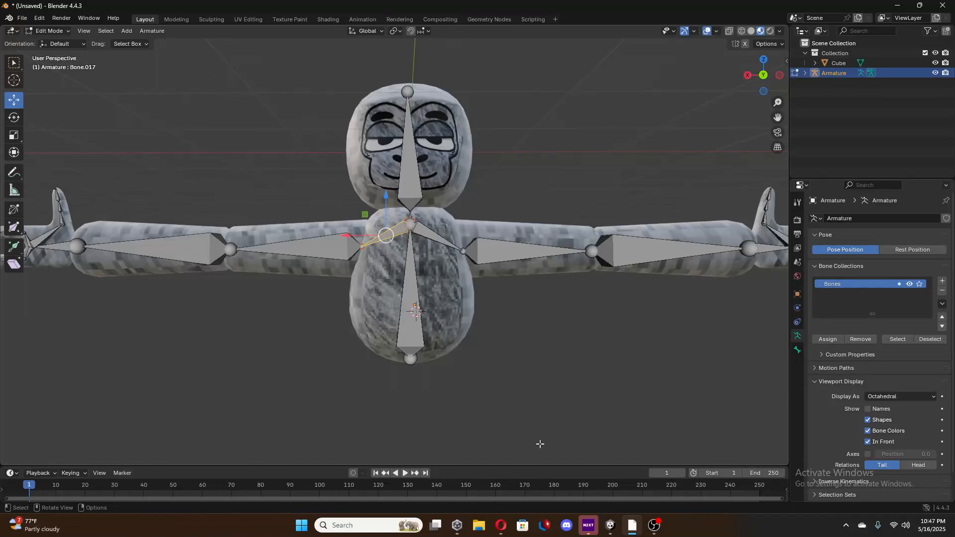
{"action": "left_click", "coordinate": [610, 526]}
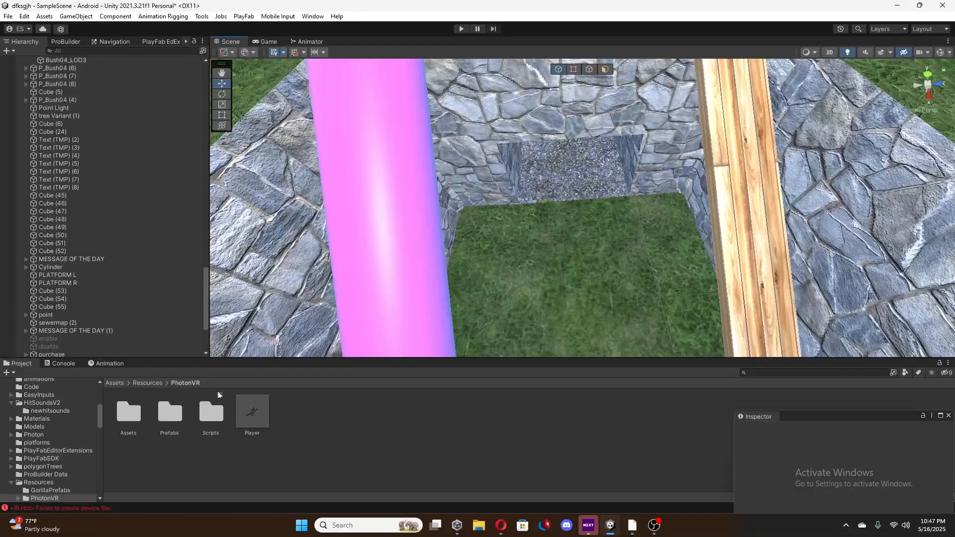
{"action": "double_click", "coordinate": [248, 420]}
{"action": "middle_click_drag", "start_coordinate": [426, 244], "coordinate": [366, 257]}
{"action": "right_click_drag", "start_coordinate": [342, 260], "coordinate": [341, 365]}
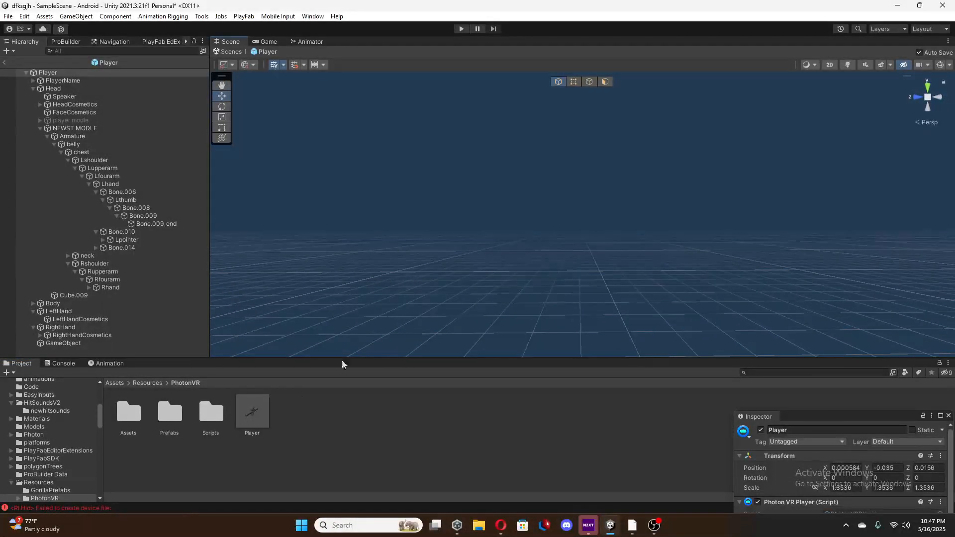
{"action": "left_click", "coordinate": [253, 412]}
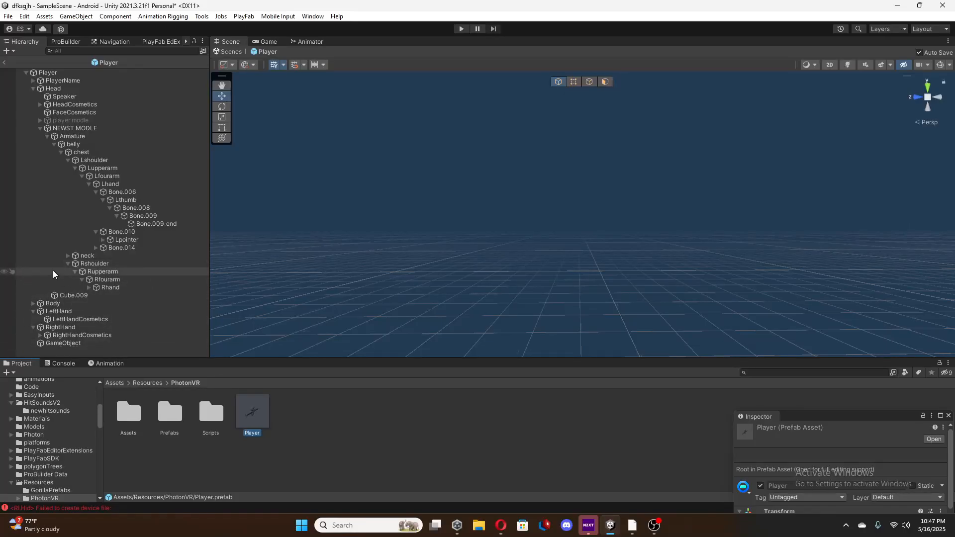
{"action": "double_click", "coordinate": [54, 73]}
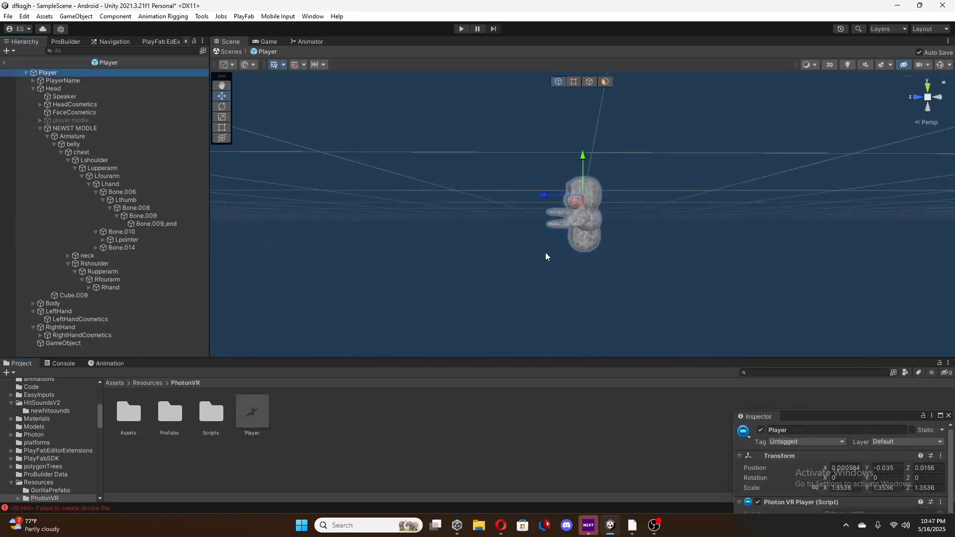
{"action": "right_click_drag", "start_coordinate": [547, 256], "coordinate": [627, 264]}
{"action": "key", "text": "w"}
{"action": "key", "text": "a"}
Check which side of the prefab model the Lshoulder and Lupperarm bones are on, and return to Blender.
{"action": "left_click", "coordinate": [94, 161]}
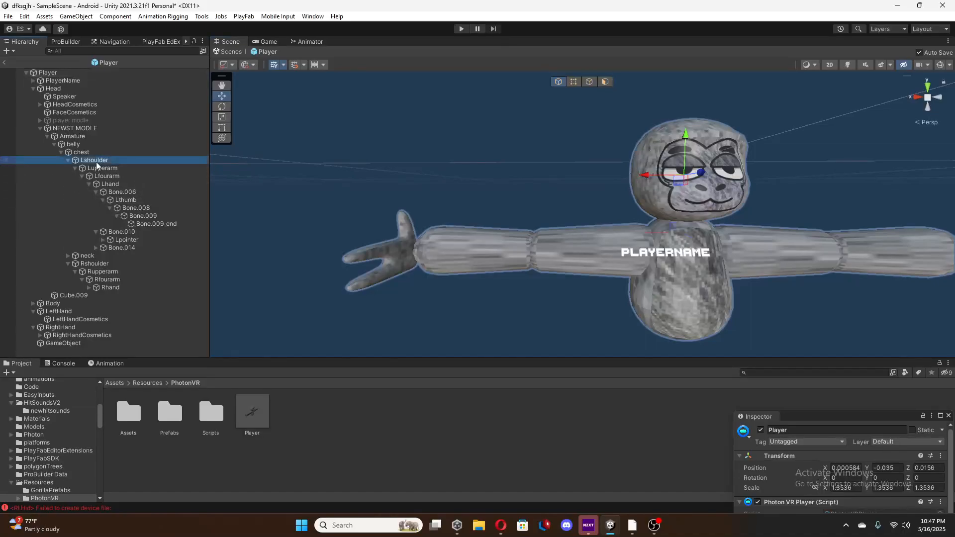
{"action": "key", "text": "f"}
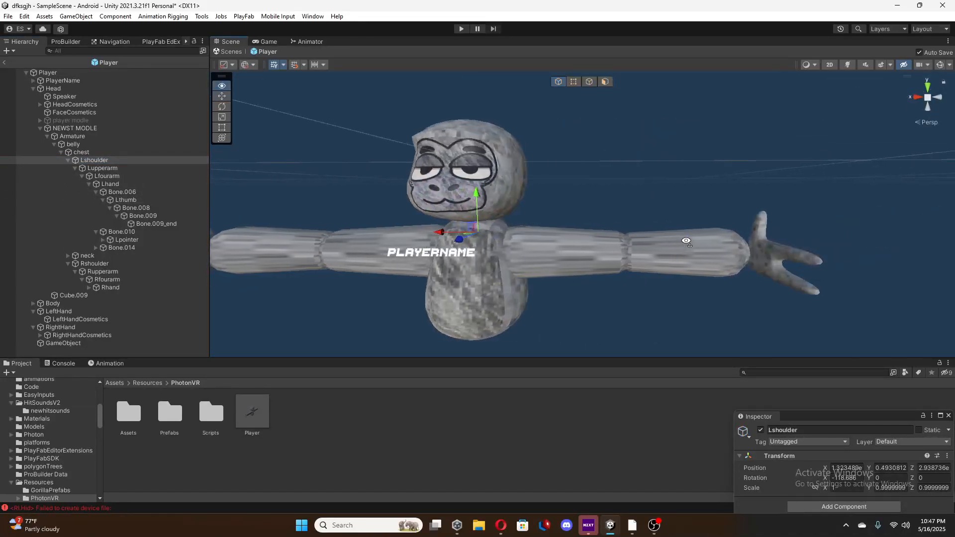
{"action": "right_click_drag", "start_coordinate": [626, 239], "coordinate": [625, 239]}
{"action": "key", "text": "d"}
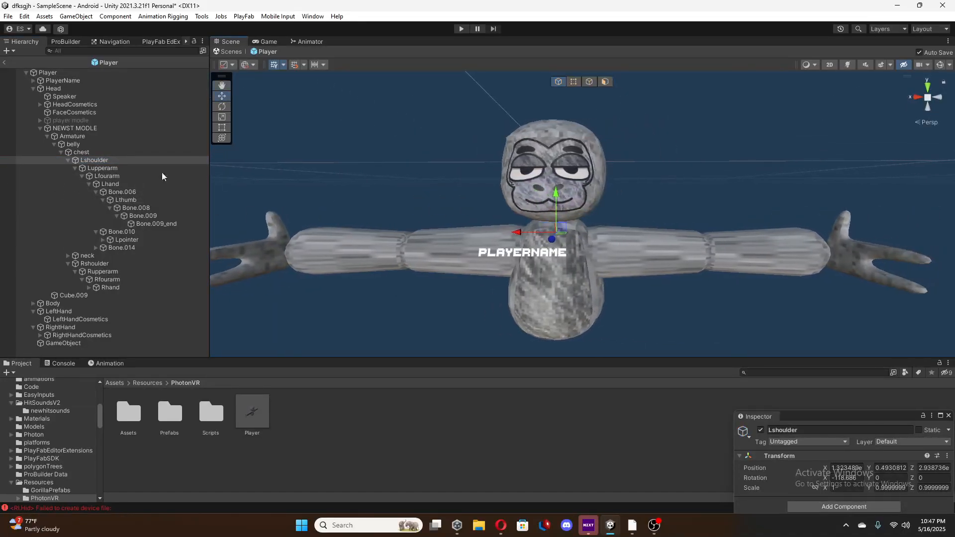
{"action": "left_click", "coordinate": [120, 170]}
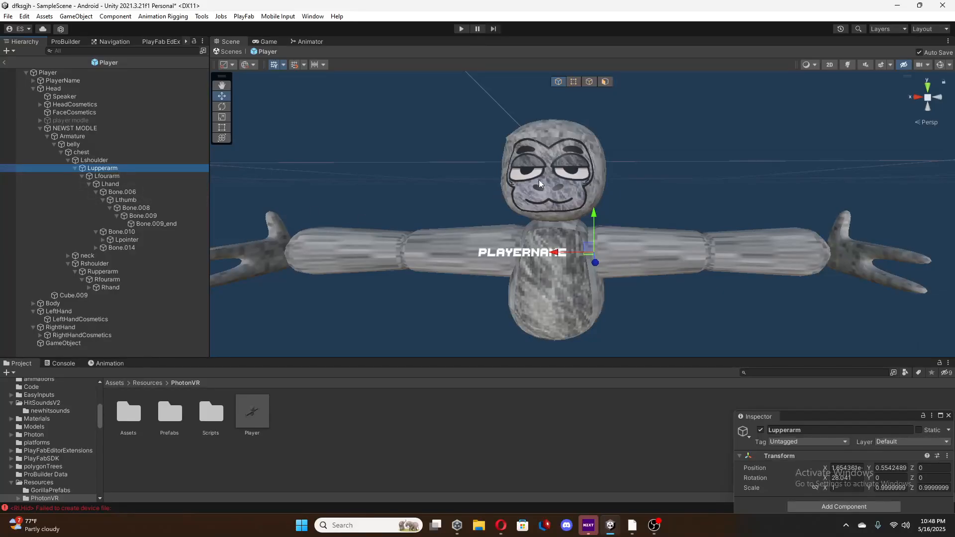
{"action": "left_click", "coordinate": [632, 525]}
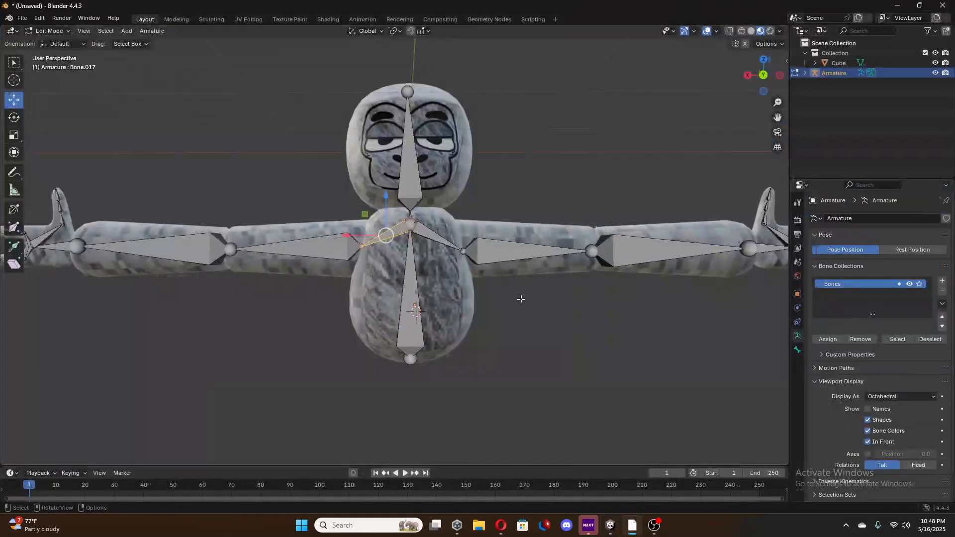
Rename the negative-X shoulder bone as Lsoulder.
{"action": "left_click", "coordinate": [433, 238]}
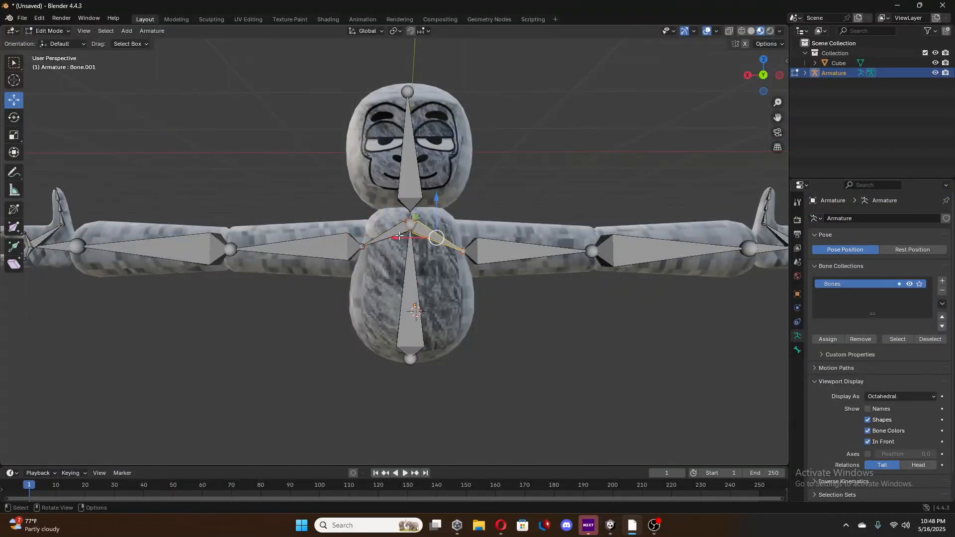
{"action": "left_click", "coordinate": [424, 235]}
{"action": "left_click", "coordinate": [427, 236]}
{"action": "key", "text": "F2"}
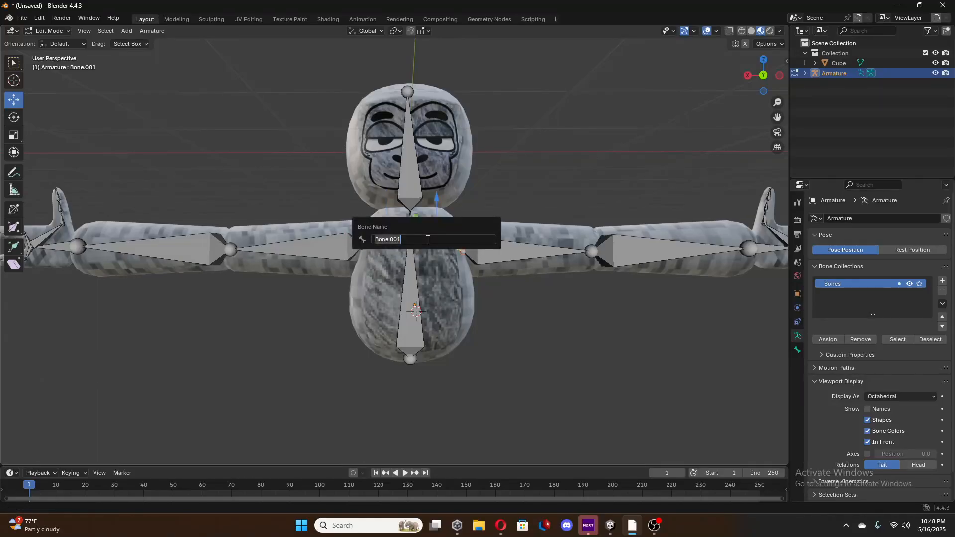
{"action": "type", "text": "Lsoulder"}
{"action": "key", "text": "Return"}
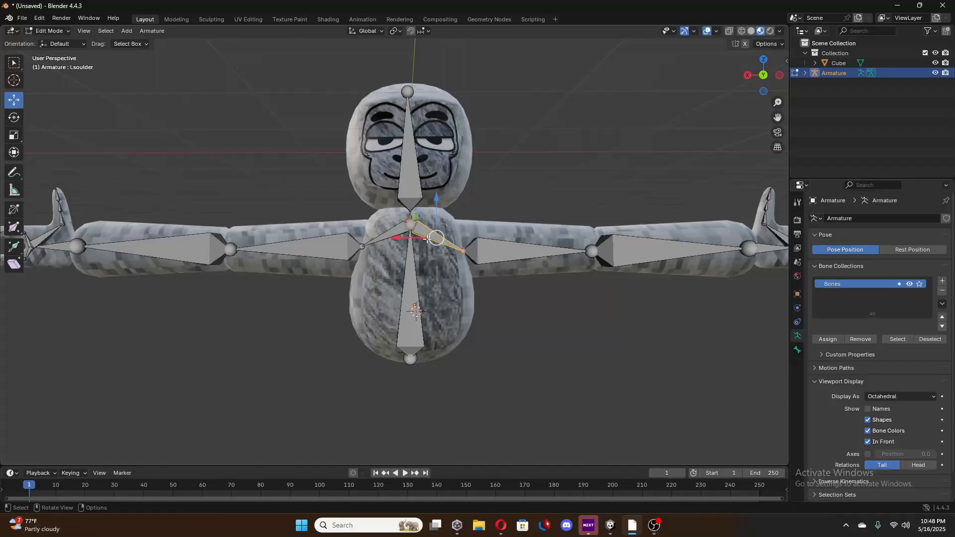
Try to rename the negative-X upper arm bone as lupperarm.
{"action": "left_click", "coordinate": [496, 250]}
{"action": "key", "text": "F2"}
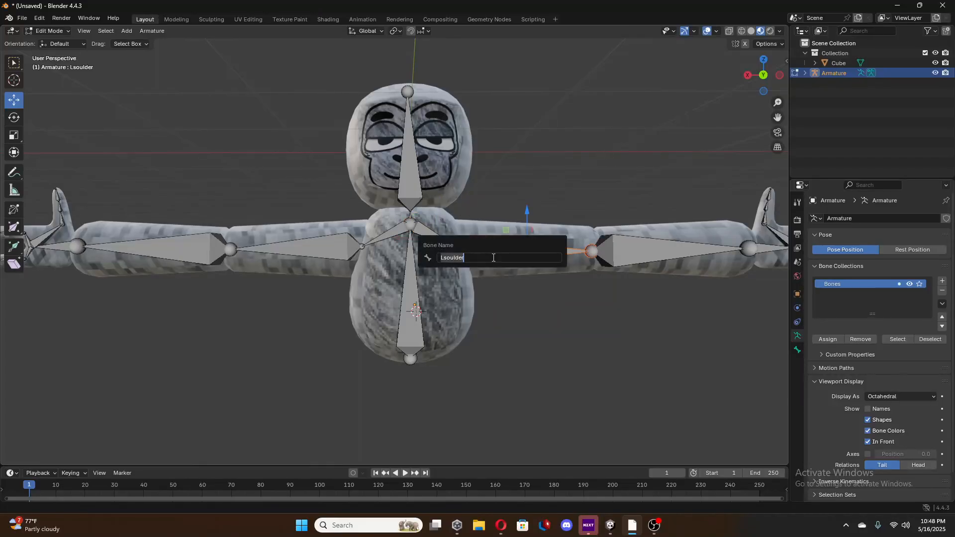
{"action": "key", "text": "BackSpace"}
{"action": "type", "text": "lupperarm"}
{"action": "key", "text": "Return"}
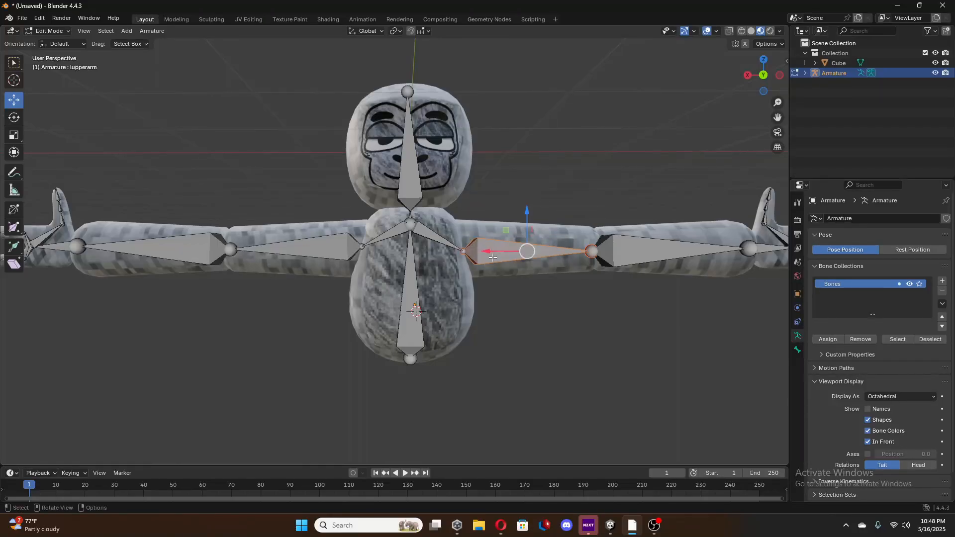
Clear the custom name of the negative-X shoulder bone.
{"action": "left_click", "coordinate": [426, 233]}
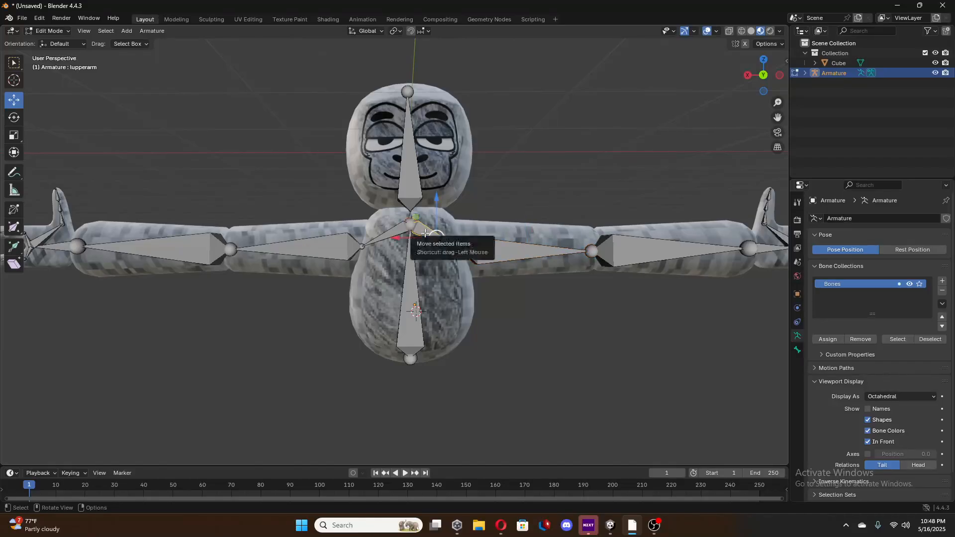
{"action": "key", "text": "F2"}
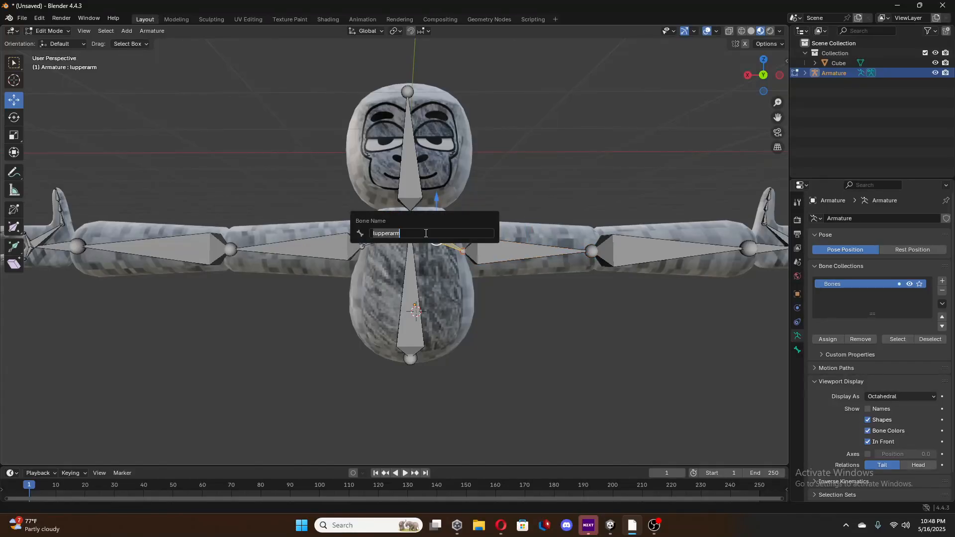
{"action": "key", "text": "BackSpace"}
{"action": "key", "text": "Return"}
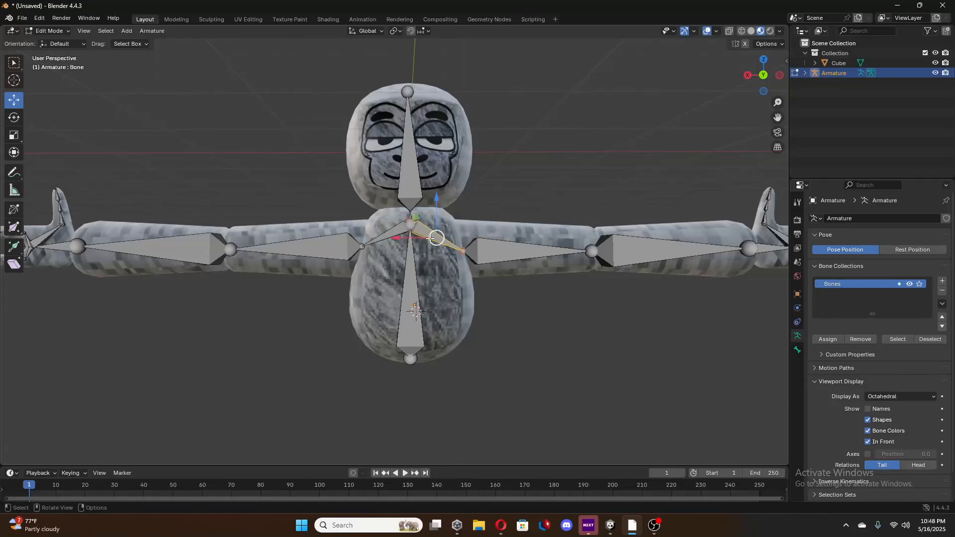
Rename the negative-X shoulder bone as Lsoulder.
{"action": "left_click", "coordinate": [414, 226]}
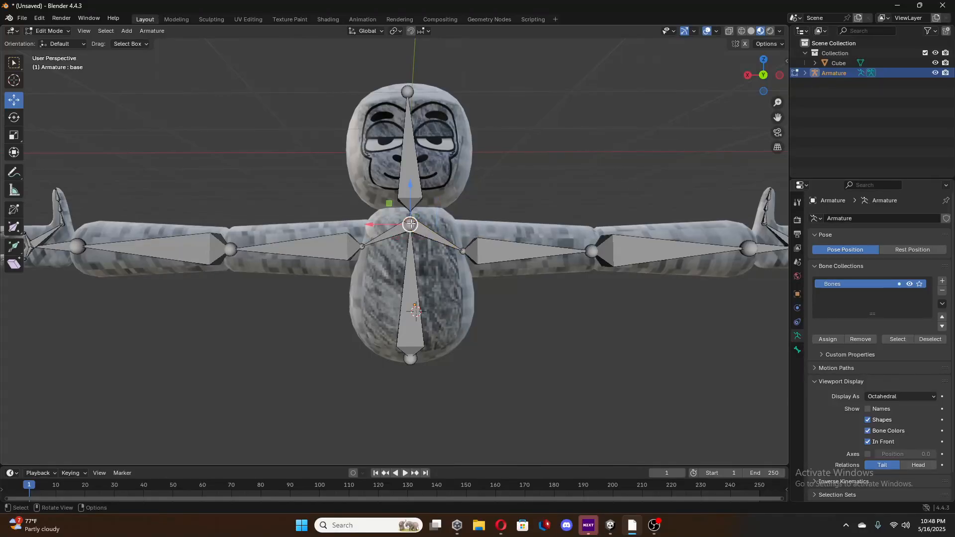
{"action": "left_click", "coordinate": [423, 234]}
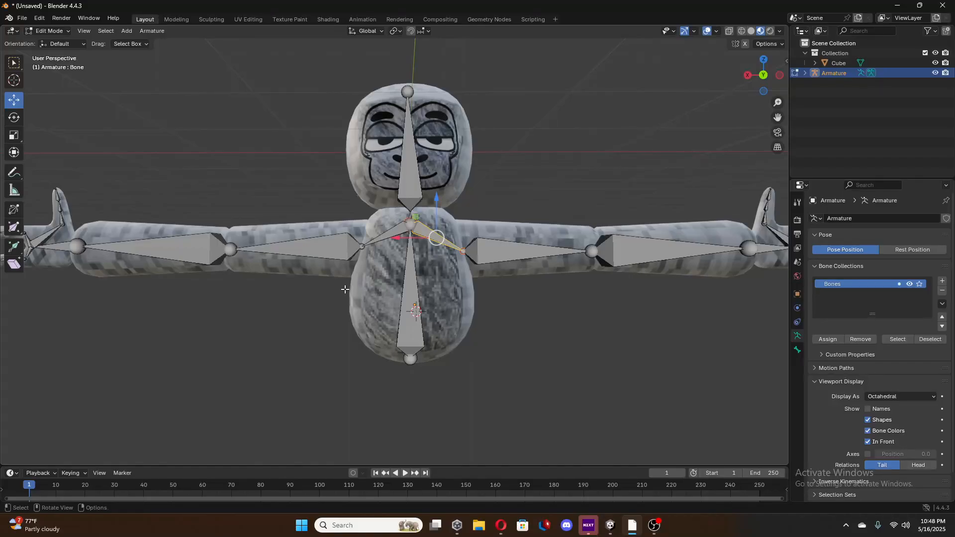
{"action": "key", "text": "F2"}
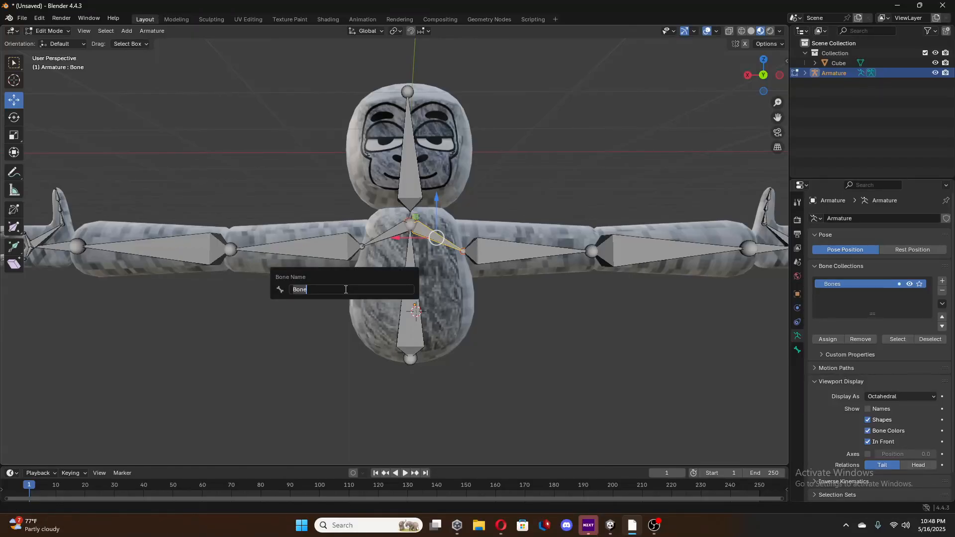
{"action": "key", "text": "BackSpace"}
{"action": "type", "text": "Lsoulder"}
{"action": "key", "text": "Return"}
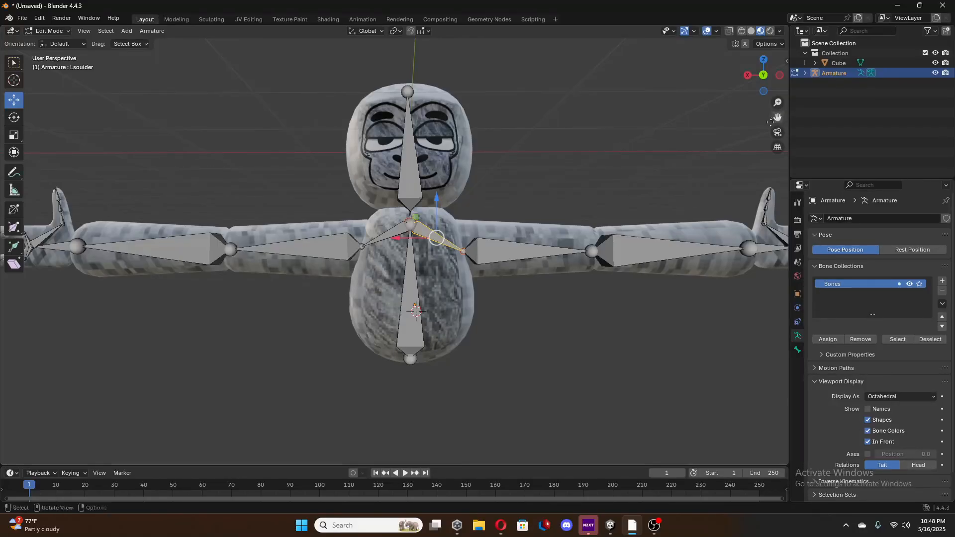
Rename the negative-X upper arm bone as Lupperarm.
{"action": "left_click", "coordinate": [510, 249]}
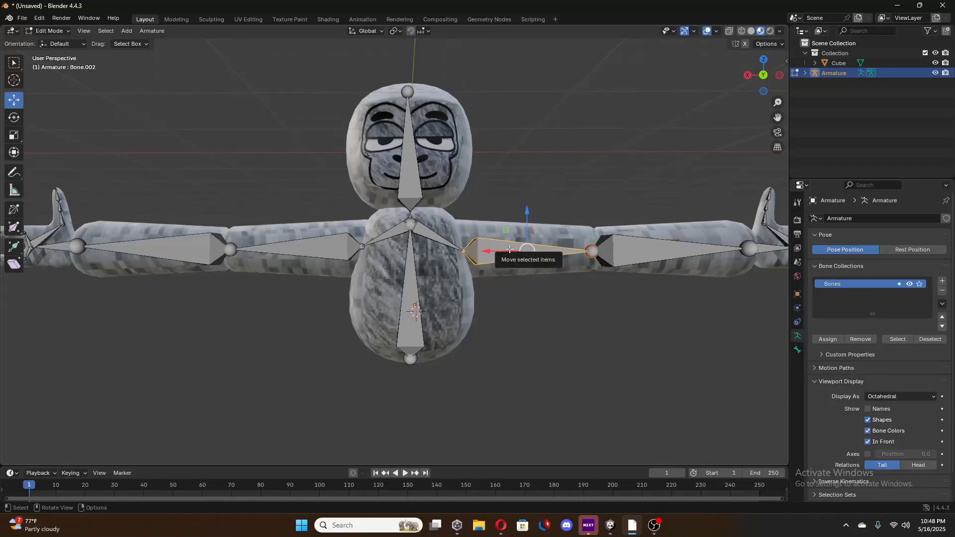
{"action": "key", "text": "F2"}
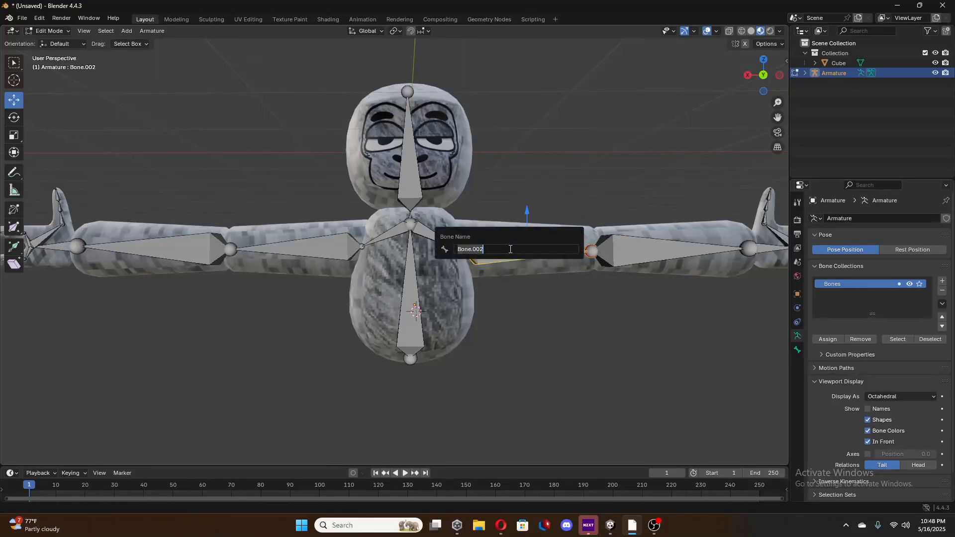
{"action": "key", "text": "BackSpace"}
{"action": "type", "text": "Lupperarm"}
{"action": "key", "text": "Return"}
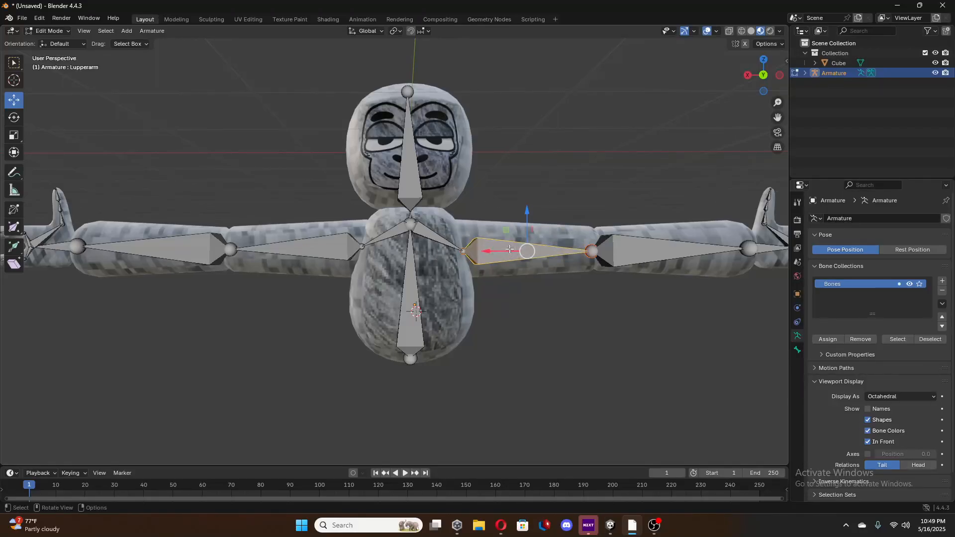
Rename the negative-X forearm bone as Lfourarm.
{"action": "left_click", "coordinate": [633, 249]}
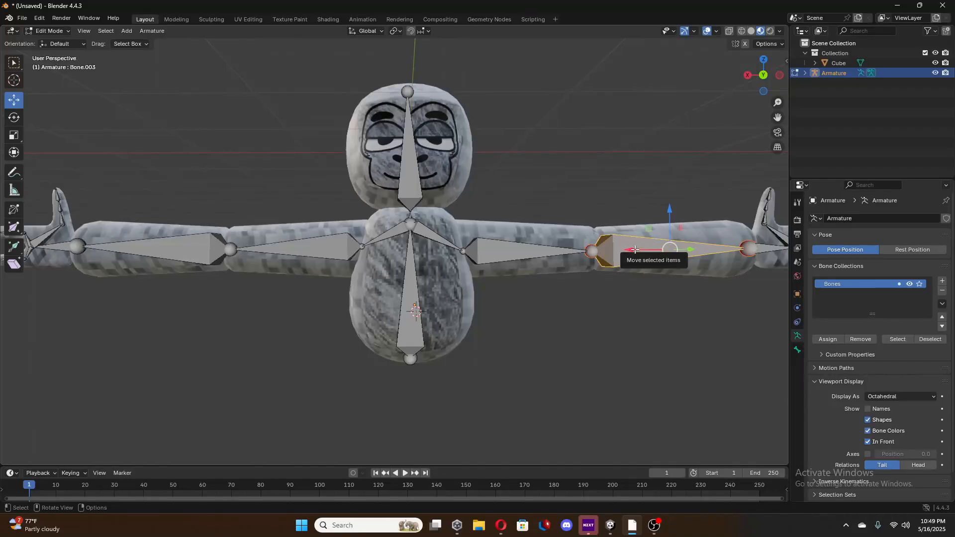
{"action": "middle_click_drag", "start_coordinate": [635, 249], "coordinate": [471, 246]}
{"action": "key", "text": "F2"}
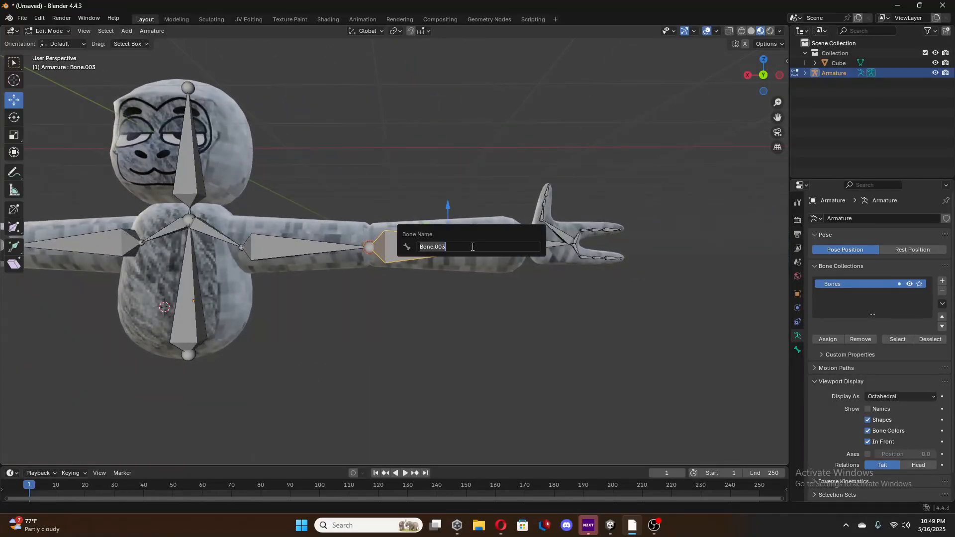
{"action": "type", "text": "Lfourarm"}
{"action": "key", "text": "Return"}
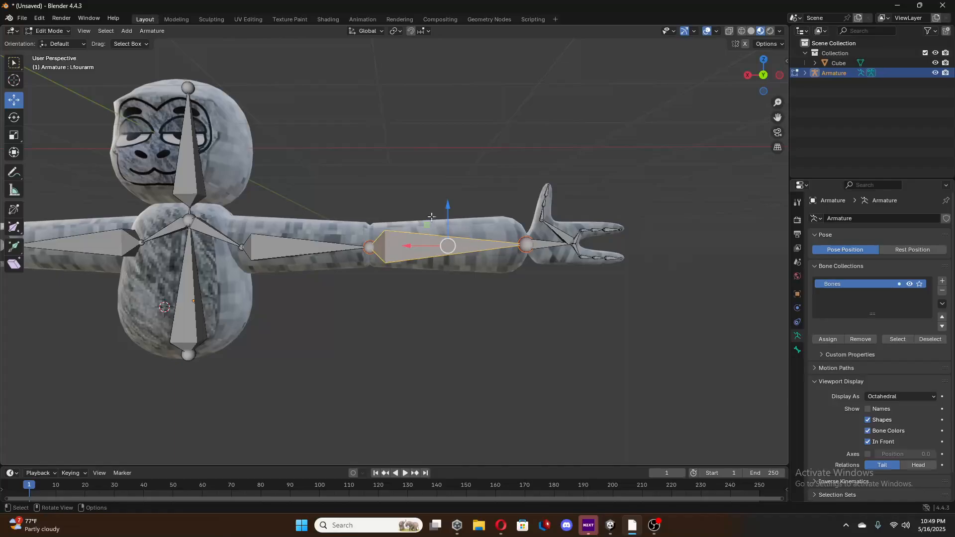
Rename the negative-X hand bone between the wrist and the finger bones as Lhand.
{"action": "left_click", "coordinate": [549, 244]}
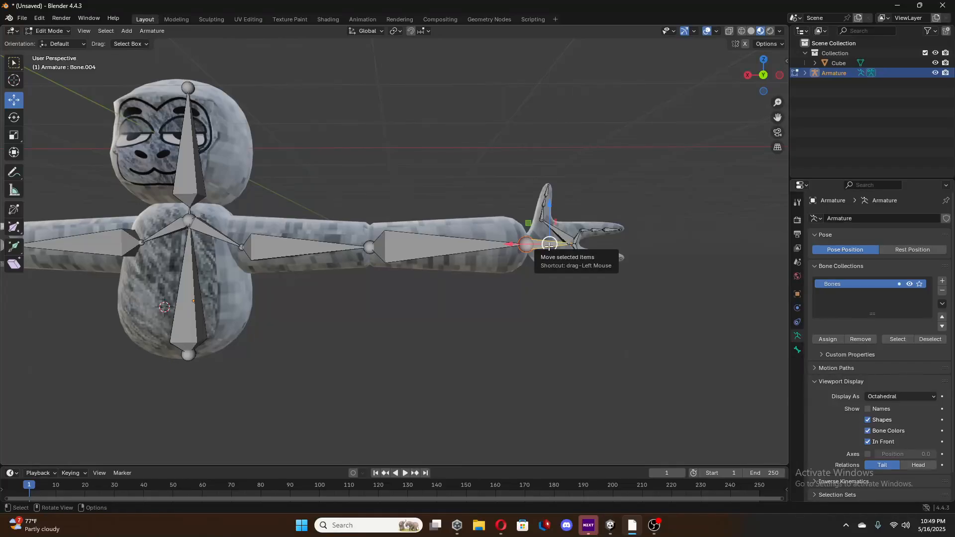
{"action": "key", "text": "F2"}
{"action": "type", "text": "L"}
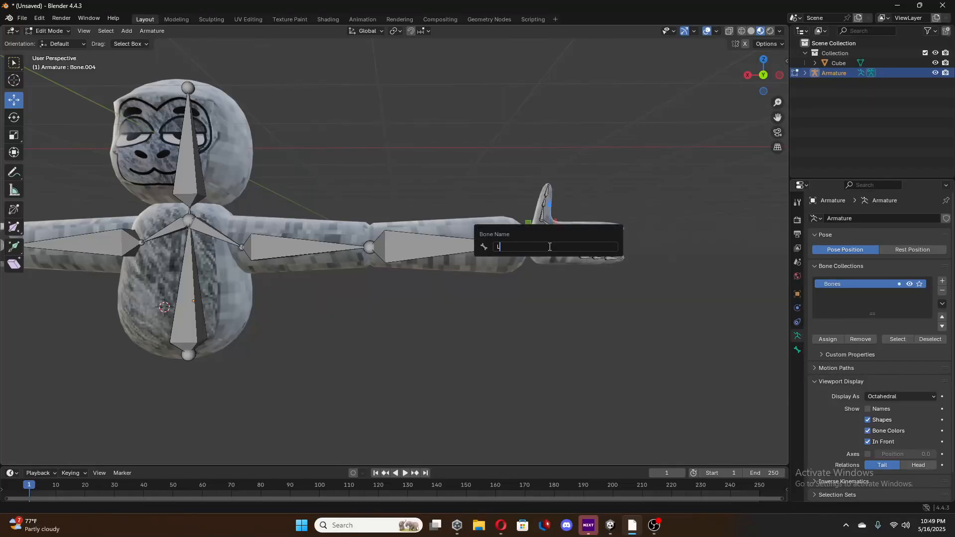
{"action": "type", "text": "hand"}
{"action": "key", "text": "Return"}
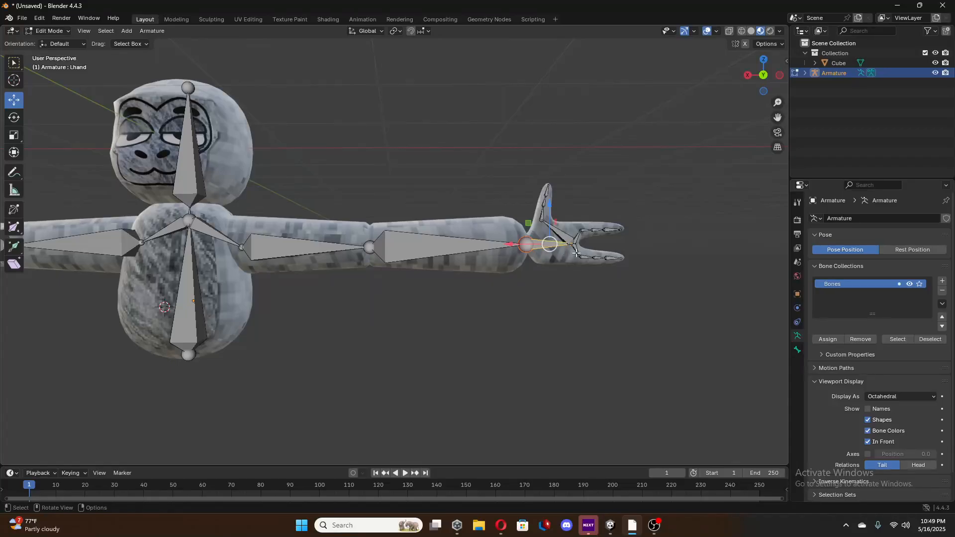
Rename the first segment bone inside the negative-X hand's finger nearest the thumb as Lpointer.
{"action": "scroll", "coordinate": [576, 253], "scroll_direction": "up", "scroll_amount": 6}
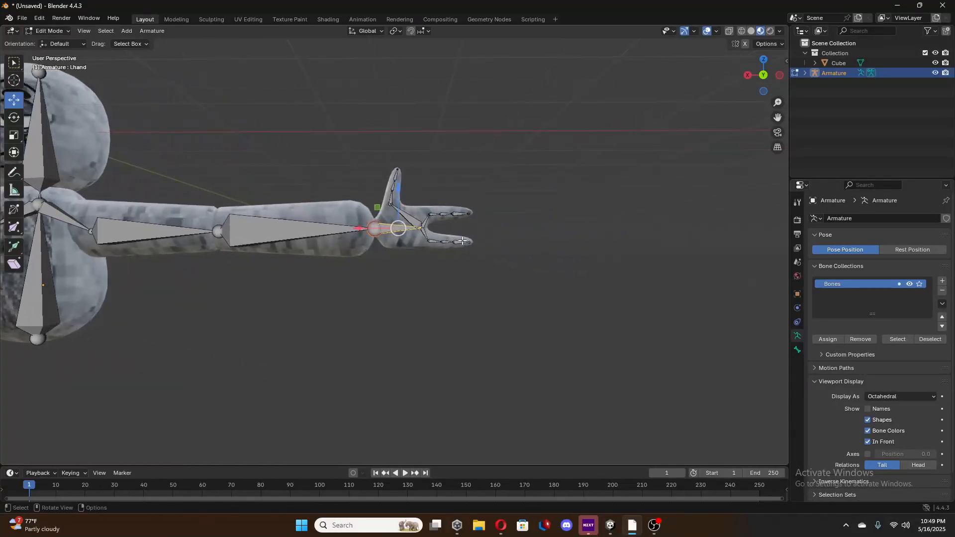
{"action": "middle_click_drag", "start_coordinate": [569, 195], "coordinate": [437, 245], "text": "shift"}
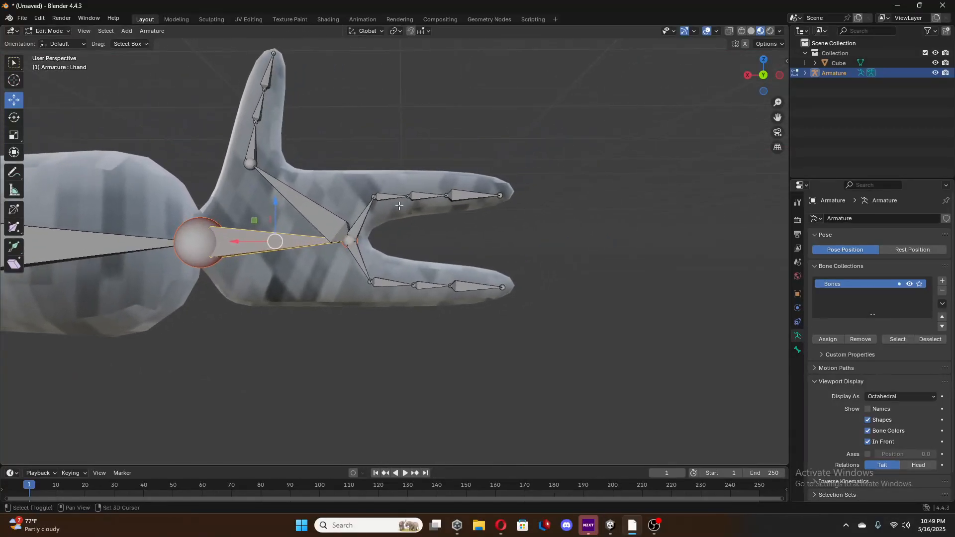
{"action": "left_click", "coordinate": [250, 147]}
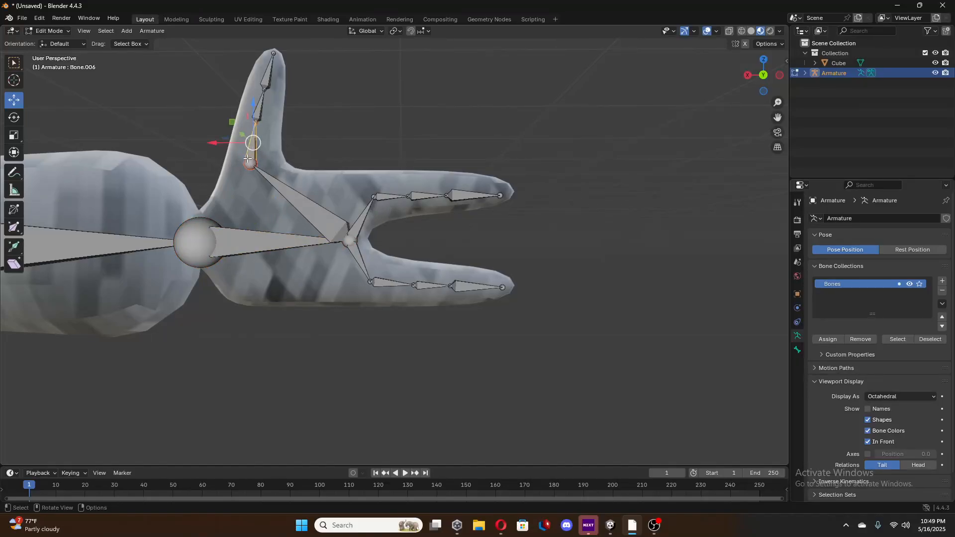
{"action": "left_click", "coordinate": [388, 197]}
{"action": "left_click", "coordinate": [386, 281]}
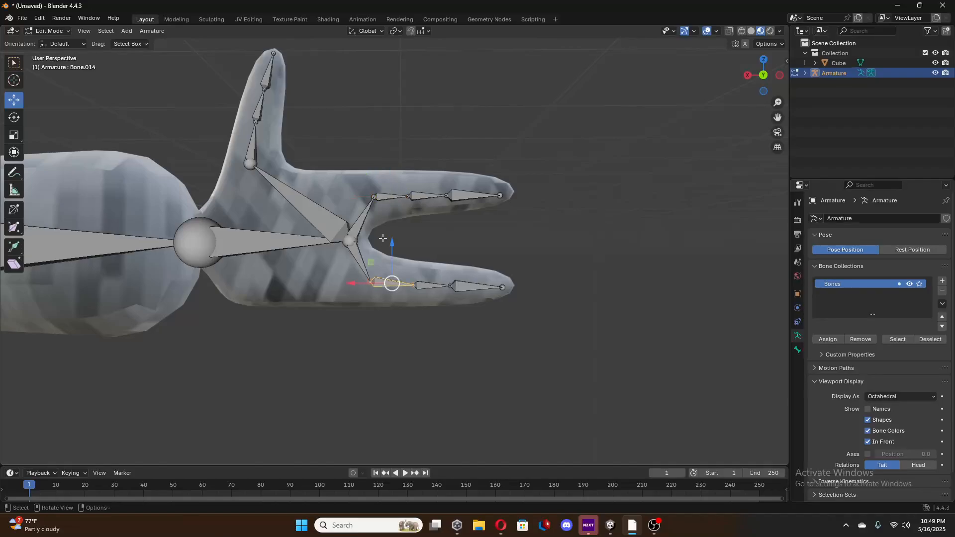
{"action": "left_click", "coordinate": [385, 198]}
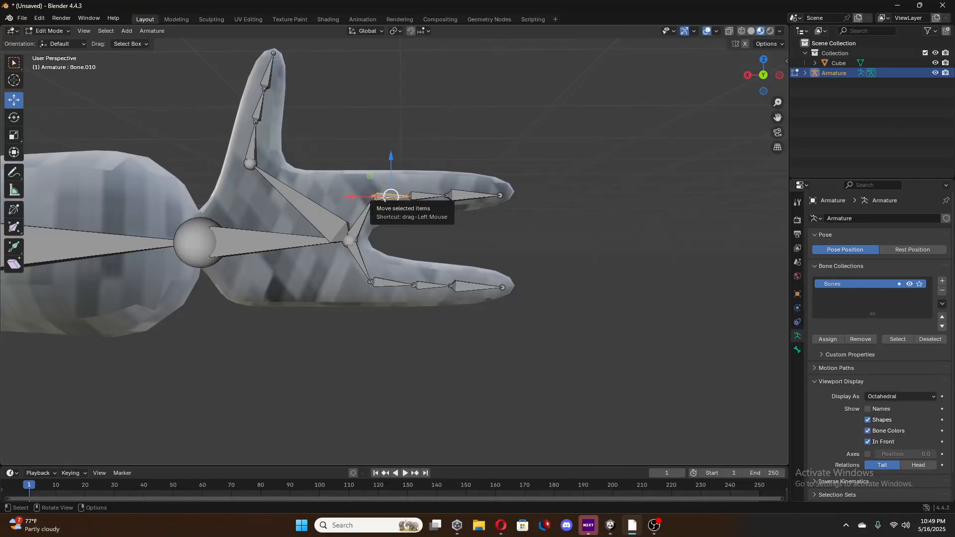
{"action": "key", "text": "F2"}
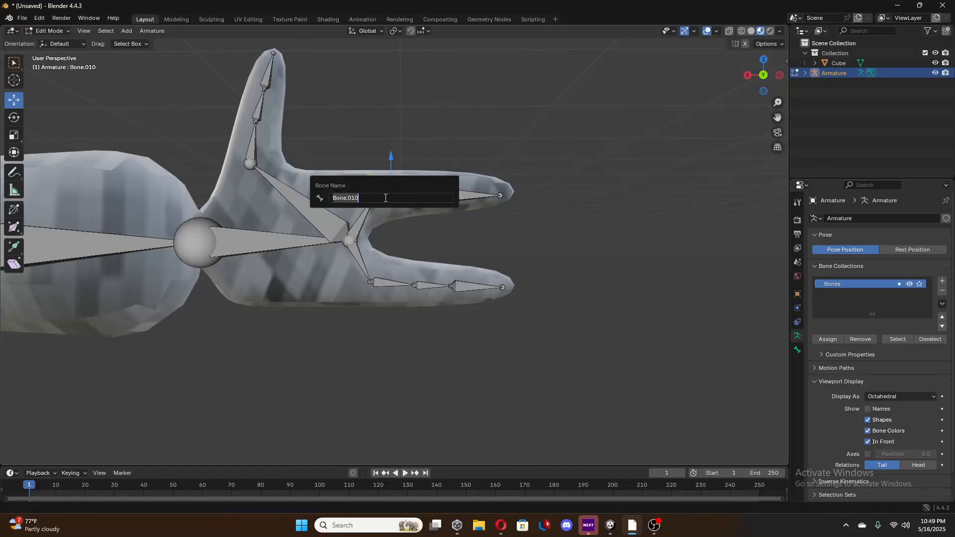
{"action": "key", "text": "BackSpace"}
{"action": "type", "text": "Lpointer"}
{"action": "key", "text": "Return"}
Rename the first segment bone inside the negative-X hand's finger farthest from the thumb as Lmiddle.
{"action": "left_click", "coordinate": [376, 286]}
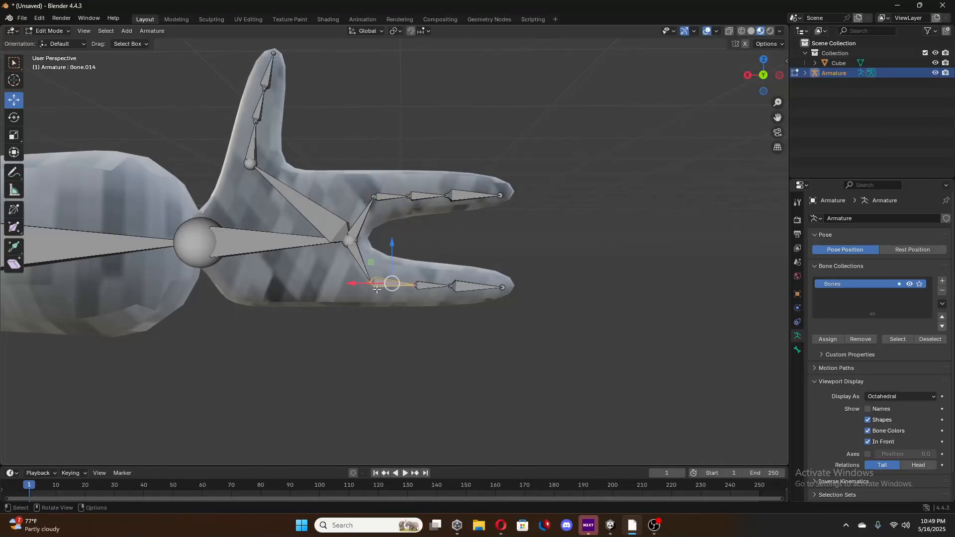
{"action": "key", "text": "F2"}
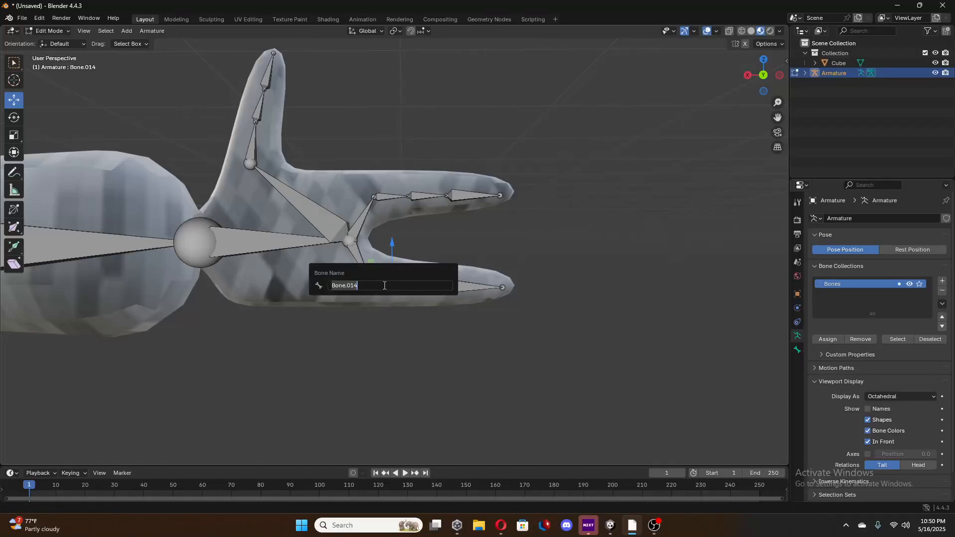
{"action": "key", "text": "BackSpace"}
{"action": "type", "text": "Lpin"}
{"action": "key", "text": "BackSpace"}
{"action": "key", "text": "BackSpace"}
{"action": "key", "text": "BackSpace"}
{"action": "type", "text": "middle"}
{"action": "key", "text": "Return"}
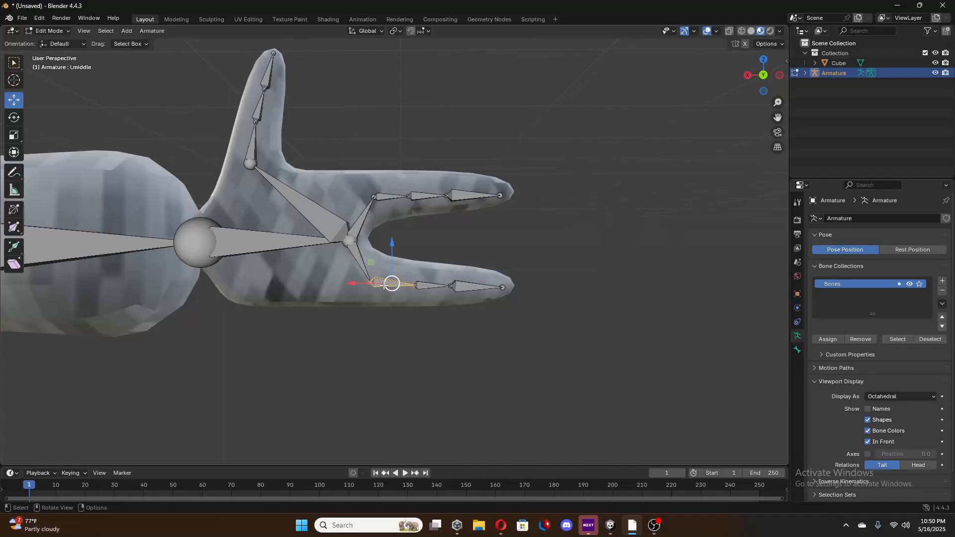
Rename the lowest segment bone inside the negative-X hand's thumb as Lthumb.
{"action": "left_click", "coordinate": [250, 156]}
{"action": "left_click", "coordinate": [252, 145]}
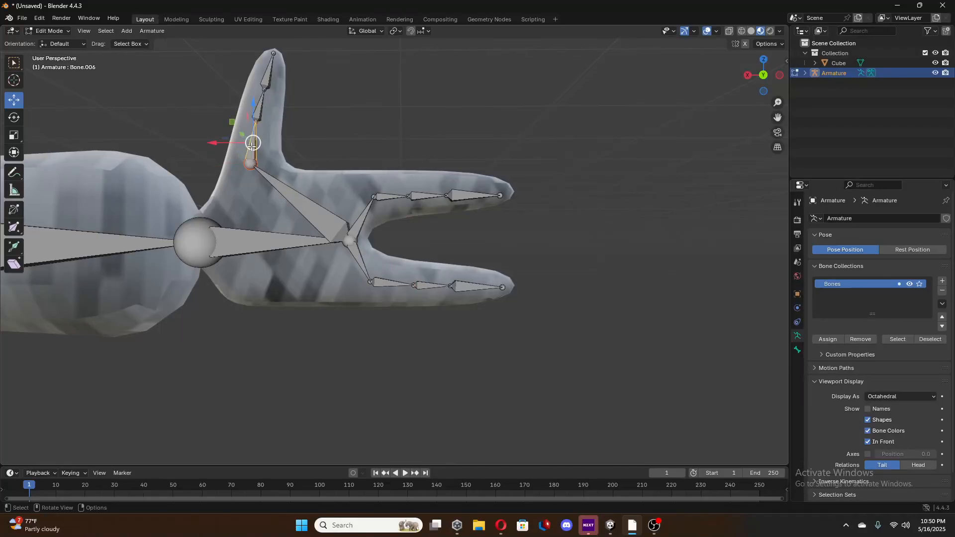
{"action": "key", "text": "F2"}
{"action": "key", "text": "BackSpace"}
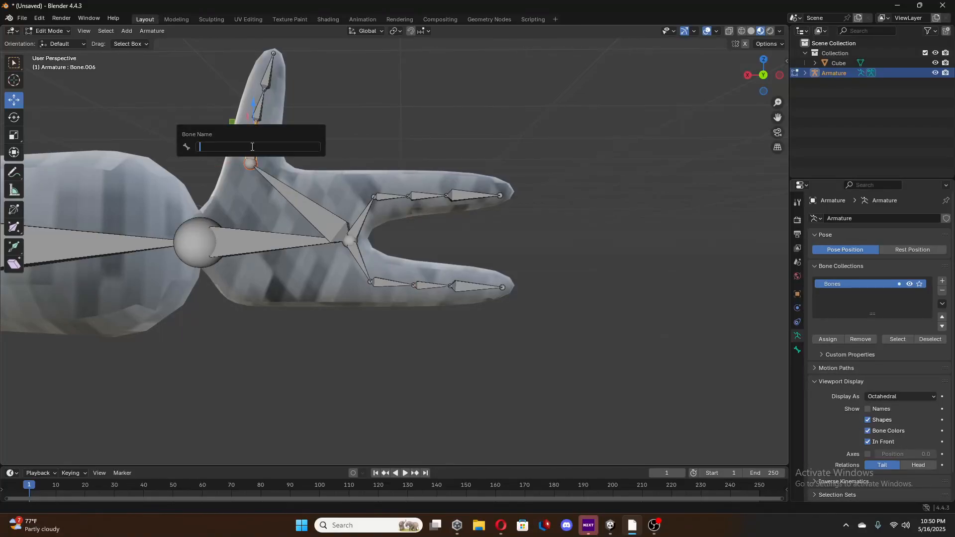
{"action": "type", "text": "Lthumb"}
{"action": "key", "text": "Return"}
Rename the positive-X shoulder bone as Rsoulder.
{"action": "middle_click_drag", "start_coordinate": [235, 173], "coordinate": [237, 174], "text": "shift"}
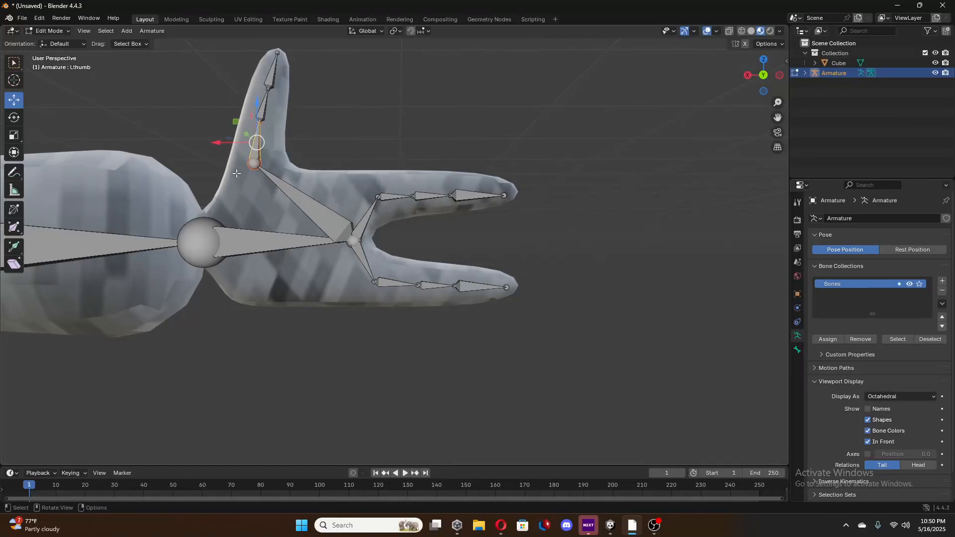
{"action": "middle_click_drag", "start_coordinate": [65, 195], "coordinate": [162, 202], "text": "shift"}
{"action": "middle_click_drag", "start_coordinate": [42, 231], "coordinate": [140, 220], "text": "shift"}
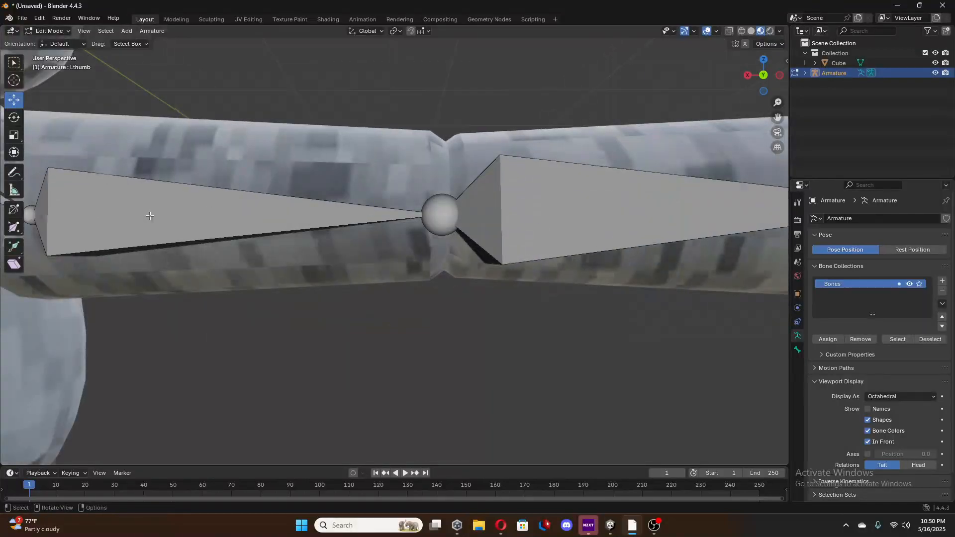
{"action": "scroll", "coordinate": [149, 215], "scroll_direction": "down", "scroll_amount": 2}
{"action": "middle_click_drag", "start_coordinate": [218, 215], "coordinate": [396, 225], "text": "shift"}
{"action": "left_click", "coordinate": [396, 226]}
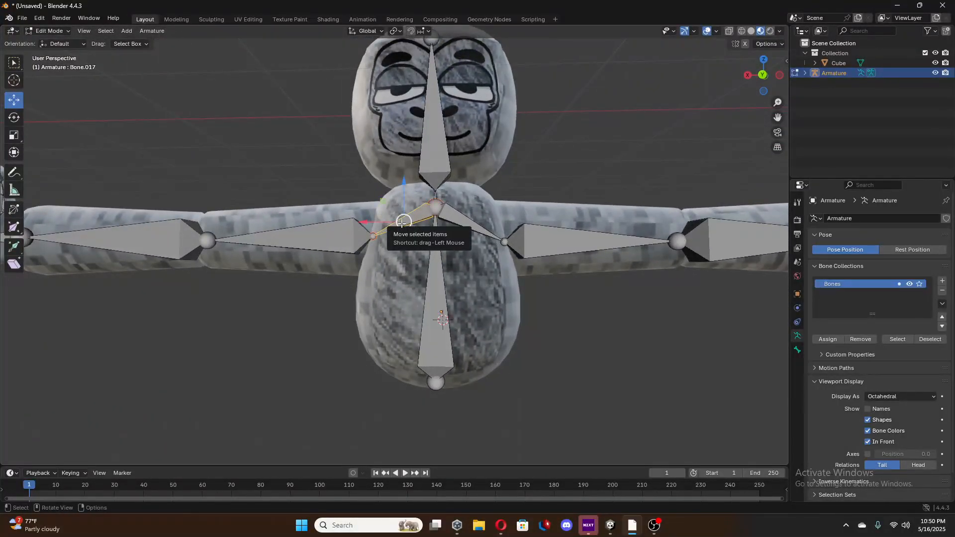
{"action": "key", "text": "F2"}
{"action": "key", "text": "BackSpace"}
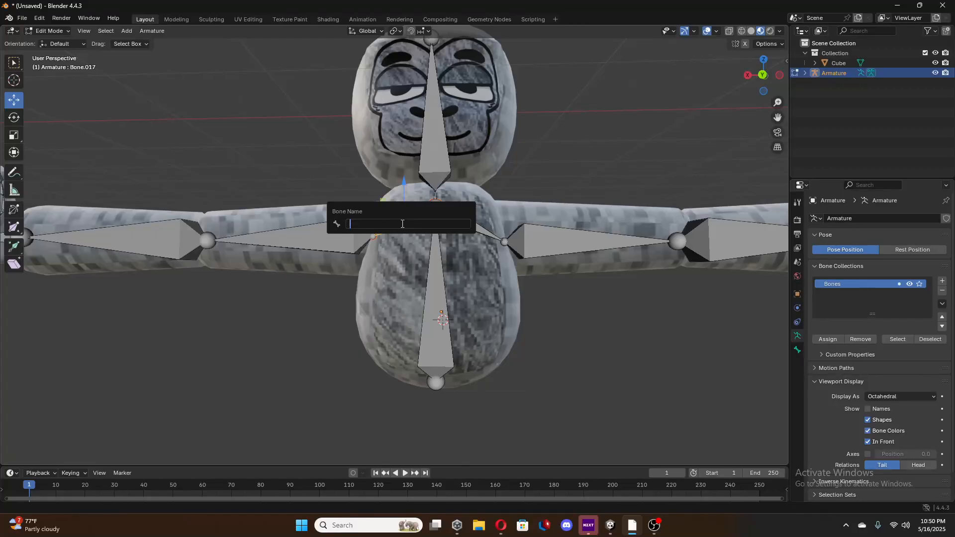
{"action": "type", "text": "Rsoulder"}
{"action": "key", "text": "Return"}
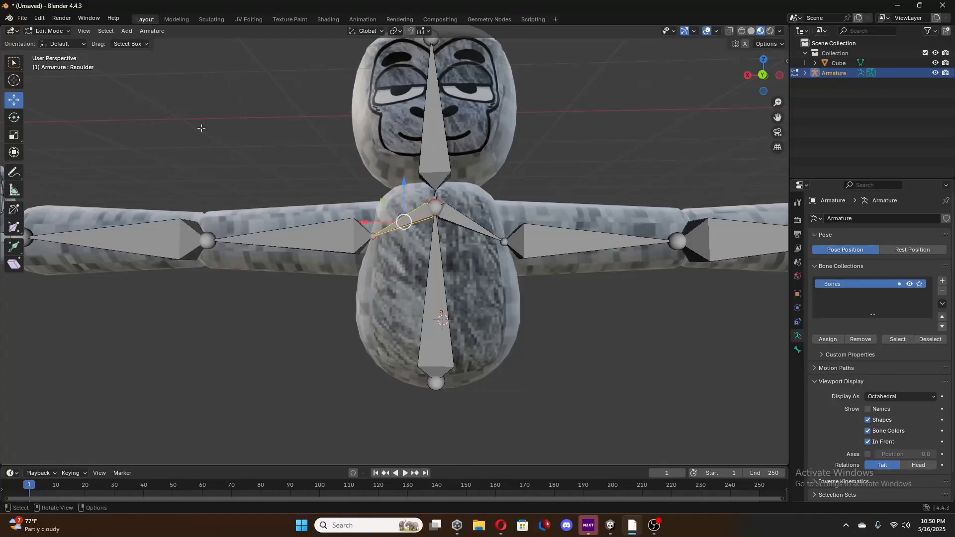
Rename the positive-X upper arm bone as Rupperarm.
{"action": "left_click", "coordinate": [330, 235]}
{"action": "key", "text": "F2"}
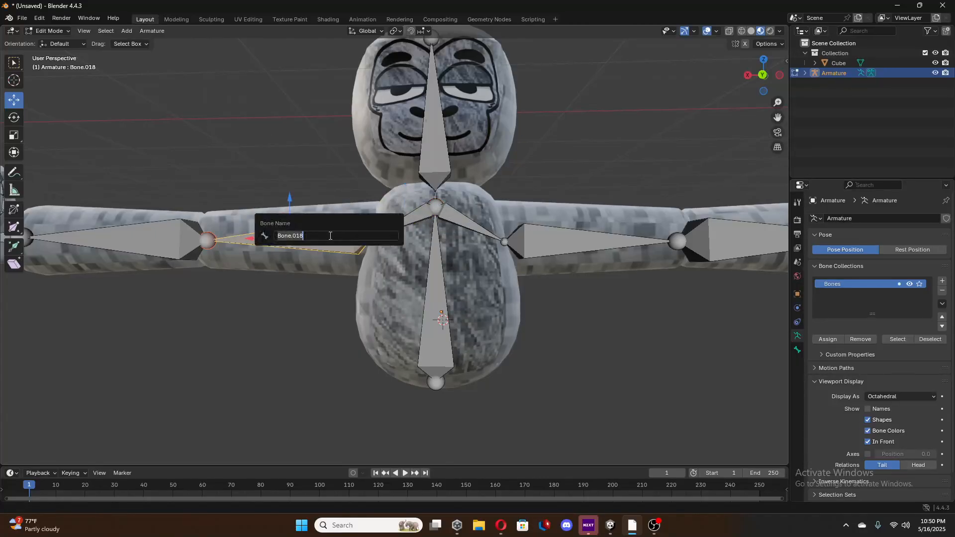
{"action": "key", "text": "BackSpace"}
{"action": "type", "text": "Rupperarm"}
{"action": "key", "text": "Return"}
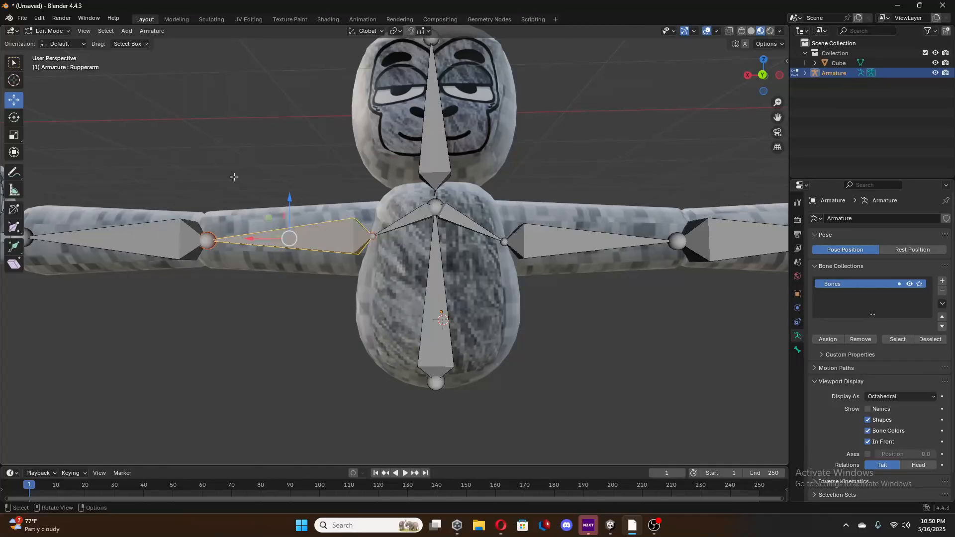
Rename the positive-X forearm bone as Rfourarm.
{"action": "left_click", "coordinate": [145, 246]}
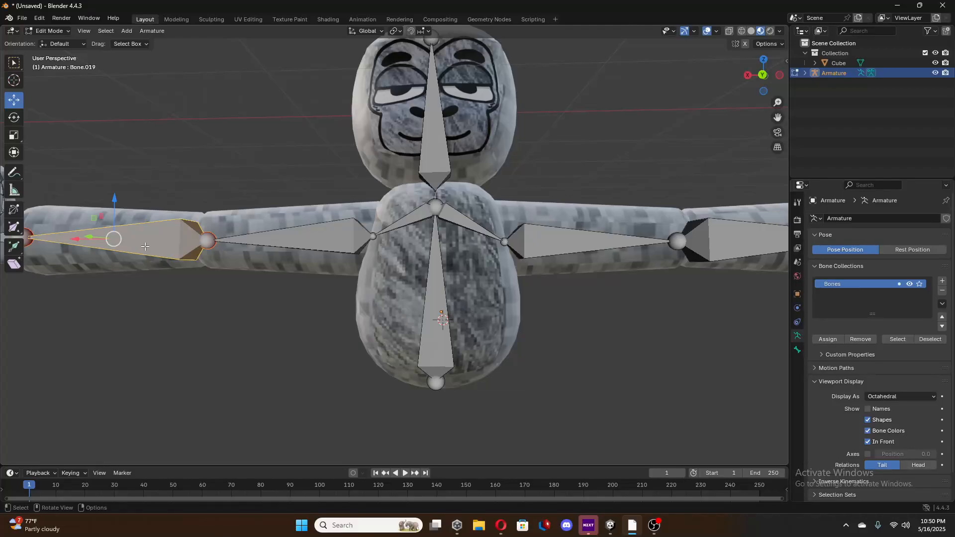
{"action": "key", "text": "F2"}
{"action": "key", "text": "BackSpace"}
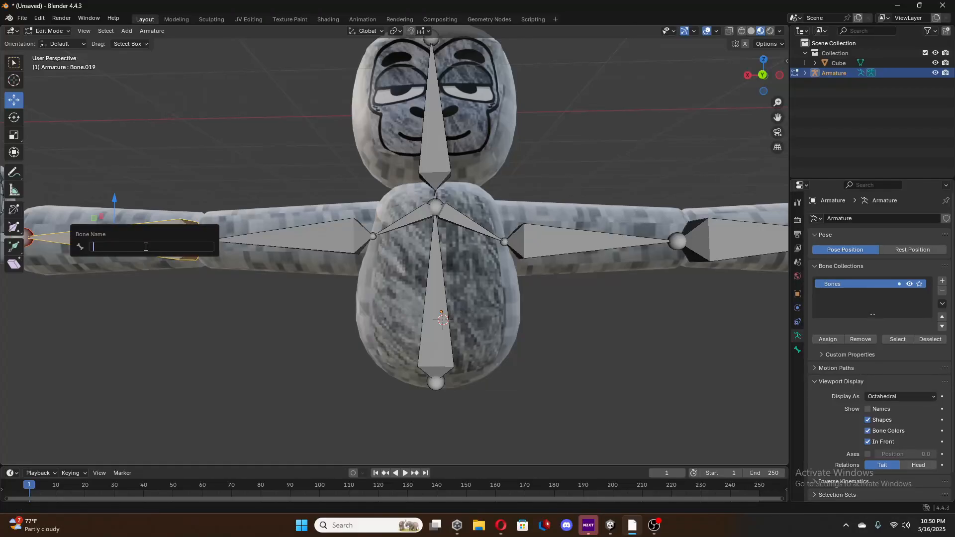
{"action": "type", "text": "Rfour arm\\"}
{"action": "key", "text": "BackSpace"}
{"action": "key", "text": "BackSpace"}
{"action": "key", "text": "BackSpace"}
{"action": "key", "text": "BackSpace"}
{"action": "key", "text": "BackSpace"}
{"action": "type", "text": "arm"}
{"action": "key", "text": "Return"}
Rename the positive-X hand bone between the forearm and the fingers as Rhand.
{"action": "key", "text": "KP_Decimal"}
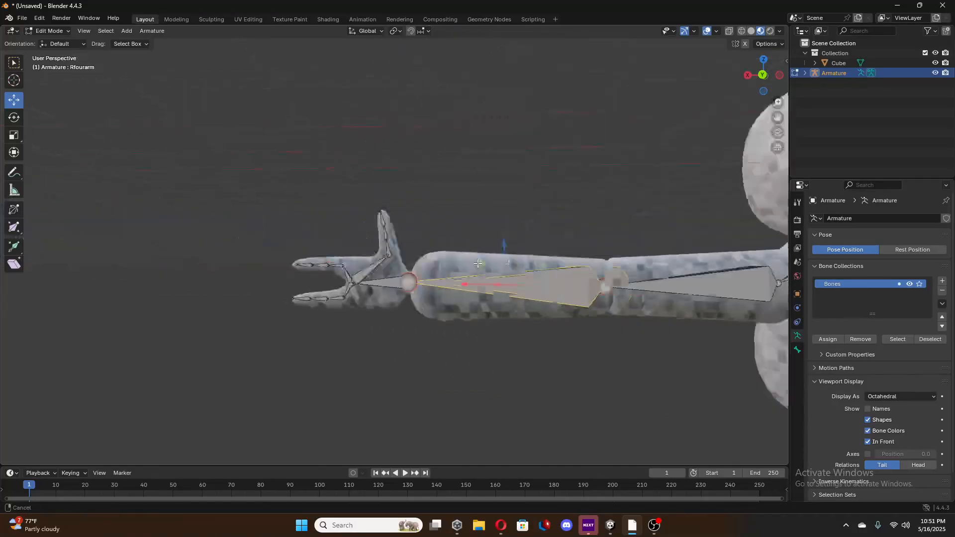
{"action": "left_click", "coordinate": [387, 259]}
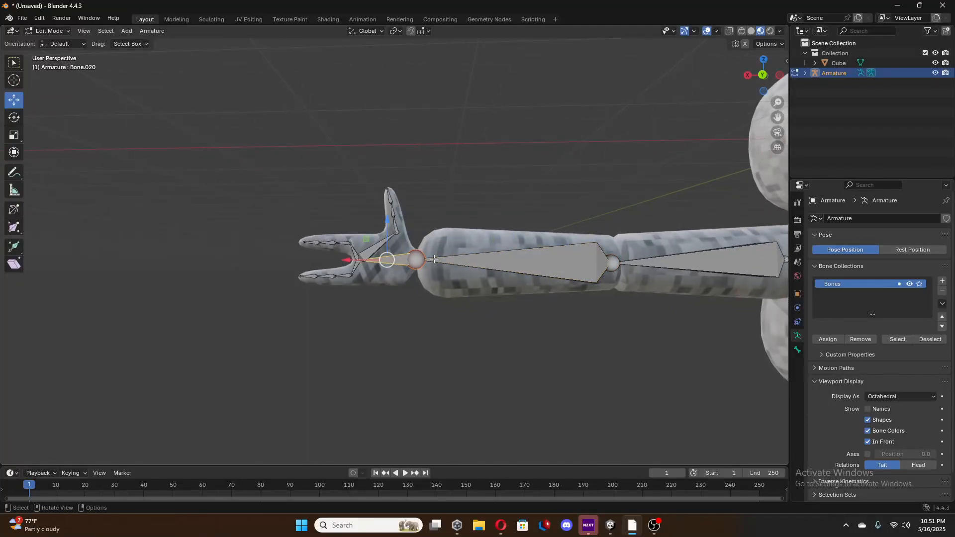
{"action": "left_click", "coordinate": [527, 266]}
{"action": "key", "text": "F2"}
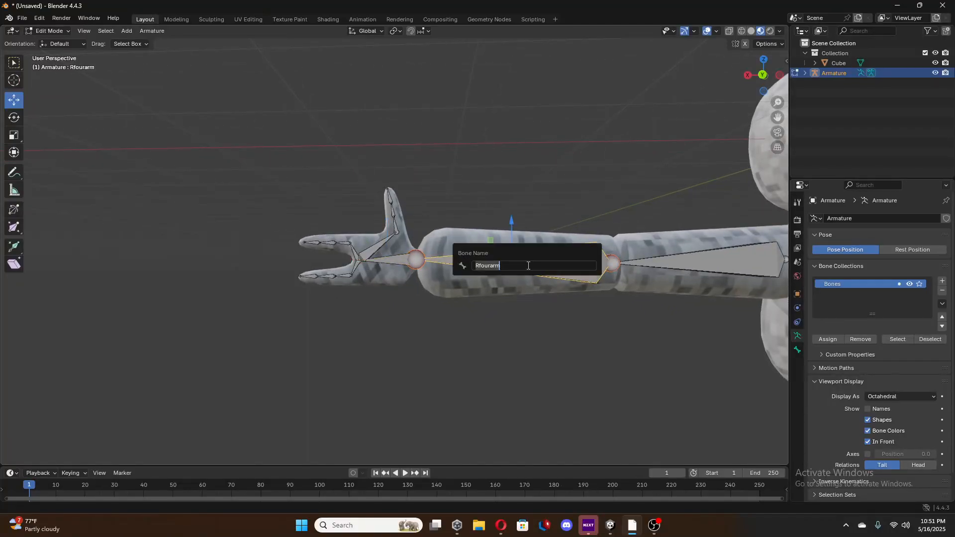
{"action": "left_click", "coordinate": [387, 260]}
{"action": "key", "text": "F2"}
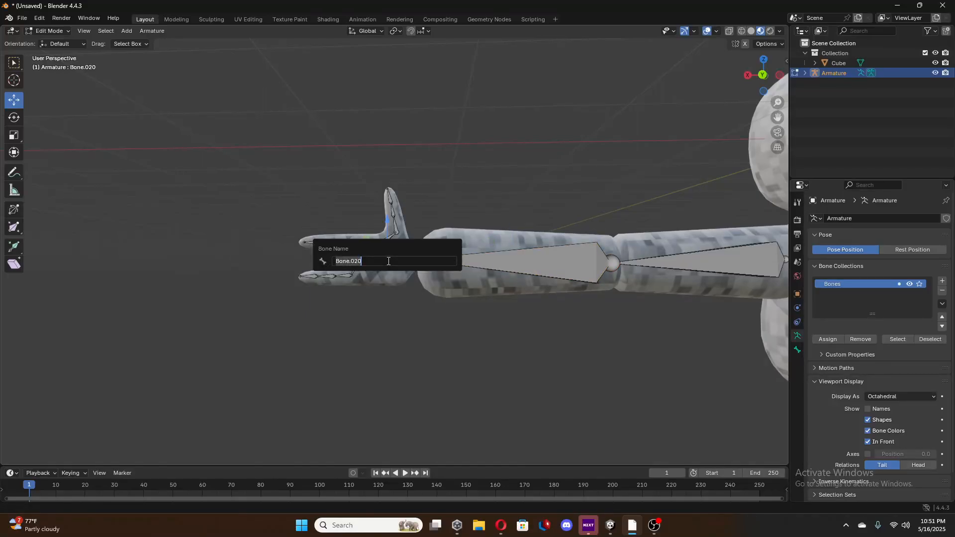
{"action": "type", "text": "Rhand"}
{"action": "key", "text": "Return"}
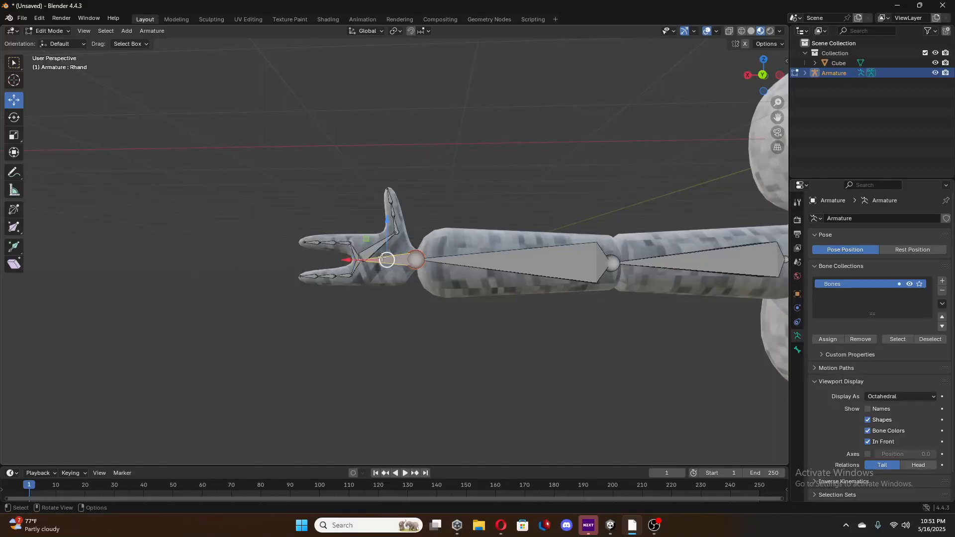
Rename the first segment bone inside the positive-X hand's upper finger as Rpointer.
{"action": "scroll", "coordinate": [367, 261], "scroll_direction": "up", "scroll_amount": 5}
{"action": "middle_click_drag", "start_coordinate": [366, 261], "coordinate": [461, 261], "text": "shift"}
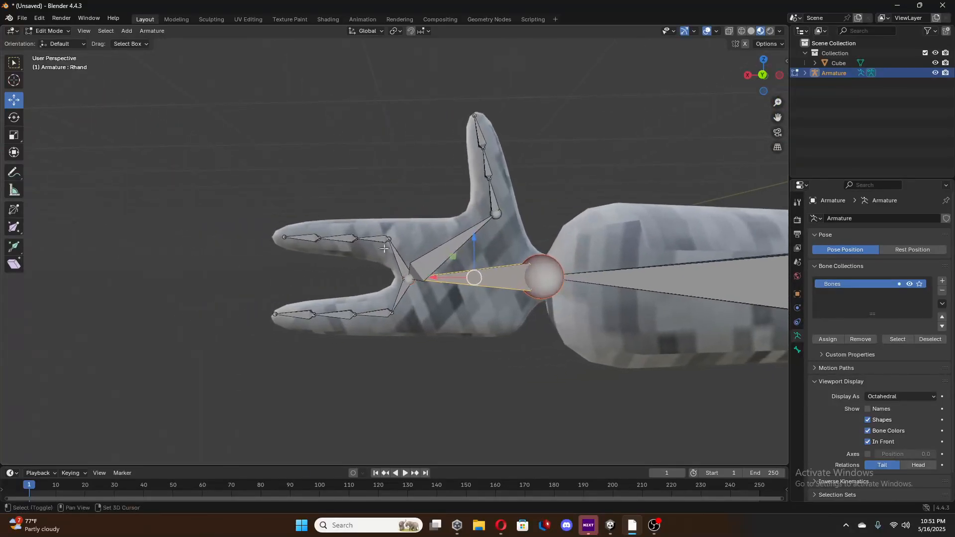
{"action": "left_click", "coordinate": [374, 239]}
{"action": "key", "text": "F2"}
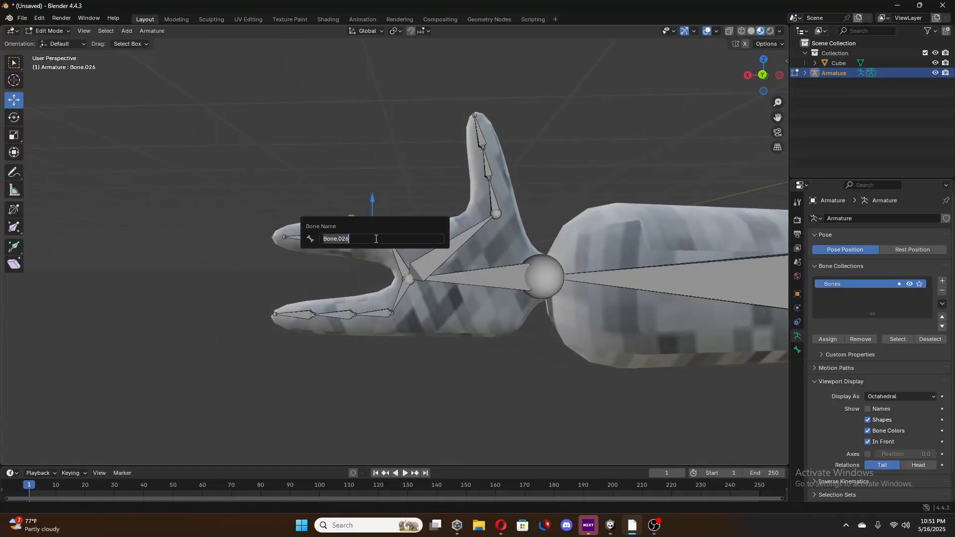
{"action": "key", "text": "BackSpace"}
{"action": "type", "text": "Rpointer"}
{"action": "key", "text": "Return"}
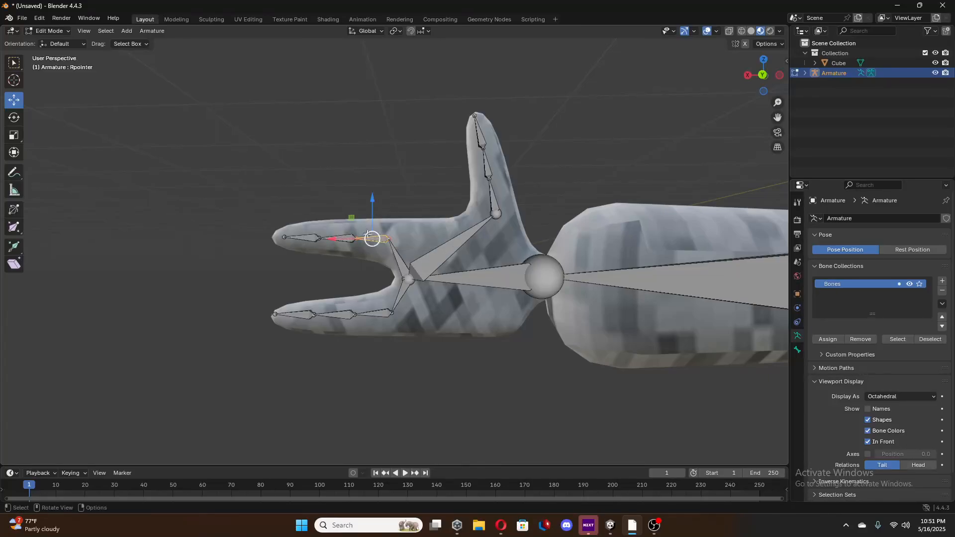
Rename the first segment bone inside the positive-X hand's lower finger as Rmiddle.
{"action": "left_click", "coordinate": [373, 314]}
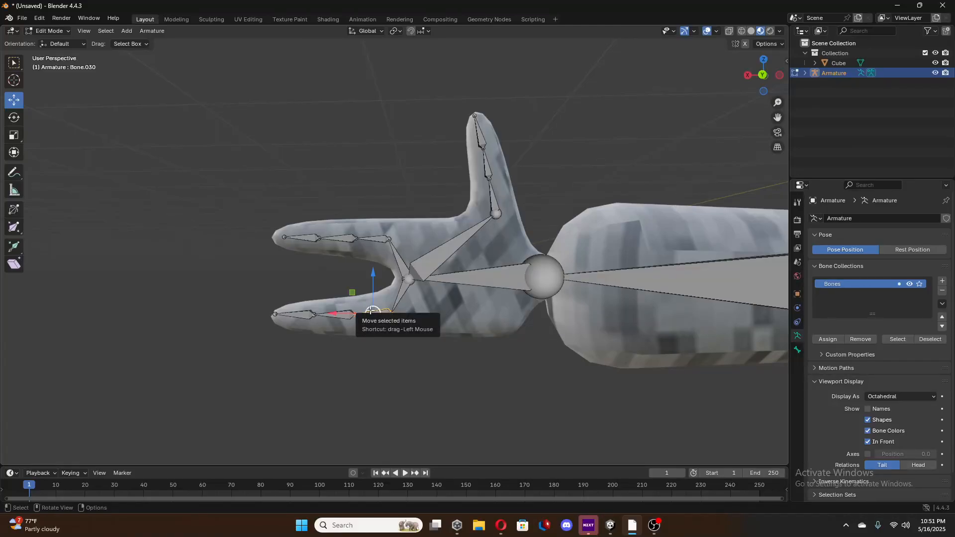
{"action": "key", "text": "F2"}
{"action": "key", "text": "BackSpace"}
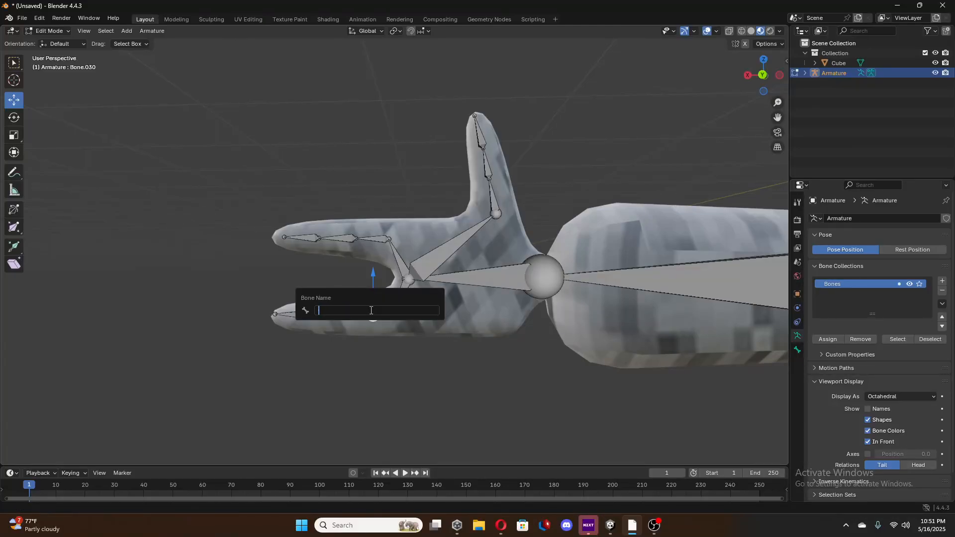
{"action": "type", "text": "Rmiddle"}
{"action": "key", "text": "Return"}
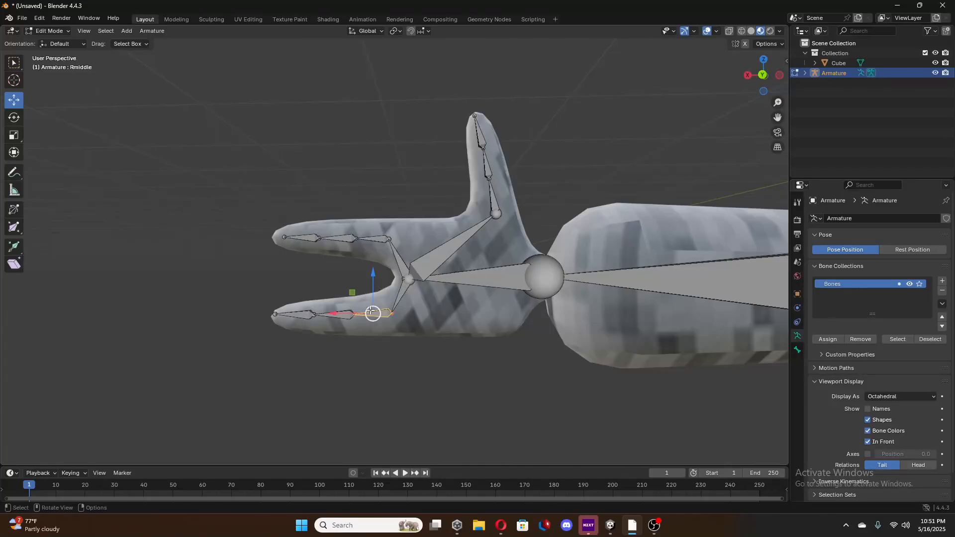
Rename the lowest segment bone inside the positive-X hand's thumb as Rthumb.
{"action": "left_click", "coordinate": [379, 241]}
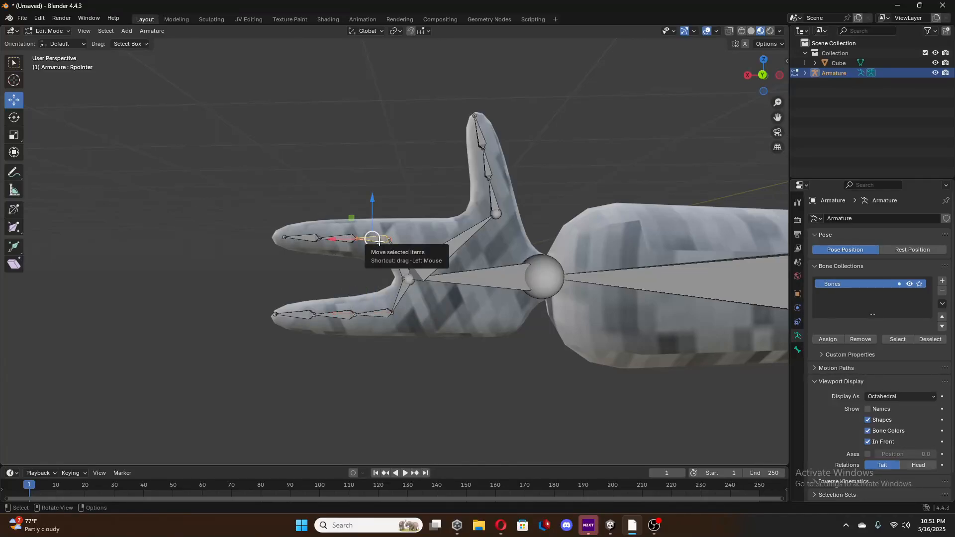
{"action": "key", "text": "F2"}
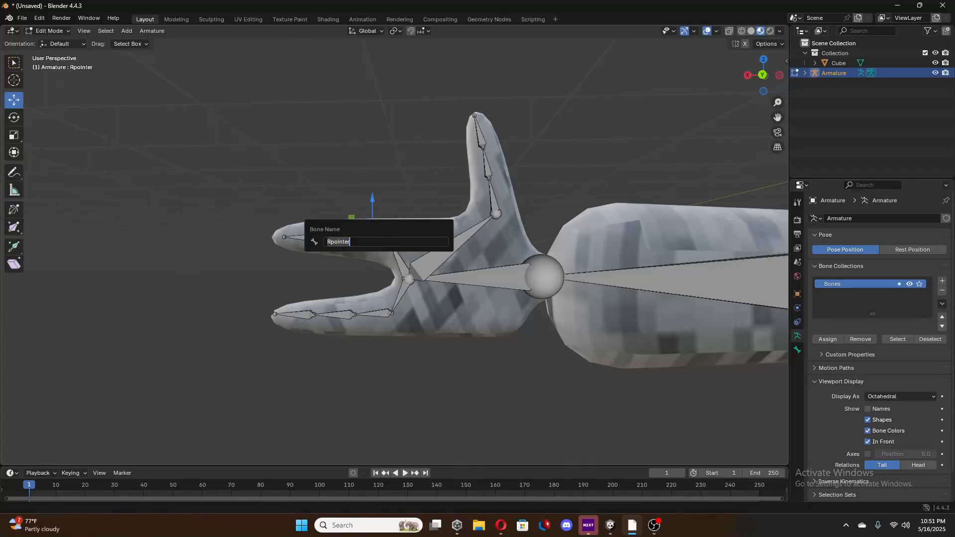
{"action": "key", "text": "Return"}
{"action": "left_click", "coordinate": [494, 204]}
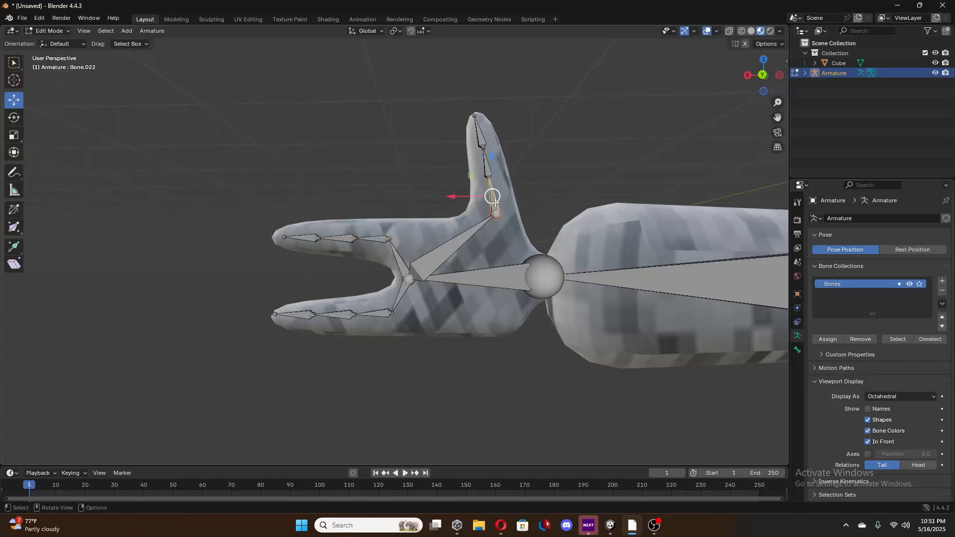
{"action": "key", "text": "F2"}
{"action": "key", "text": "BackSpace"}
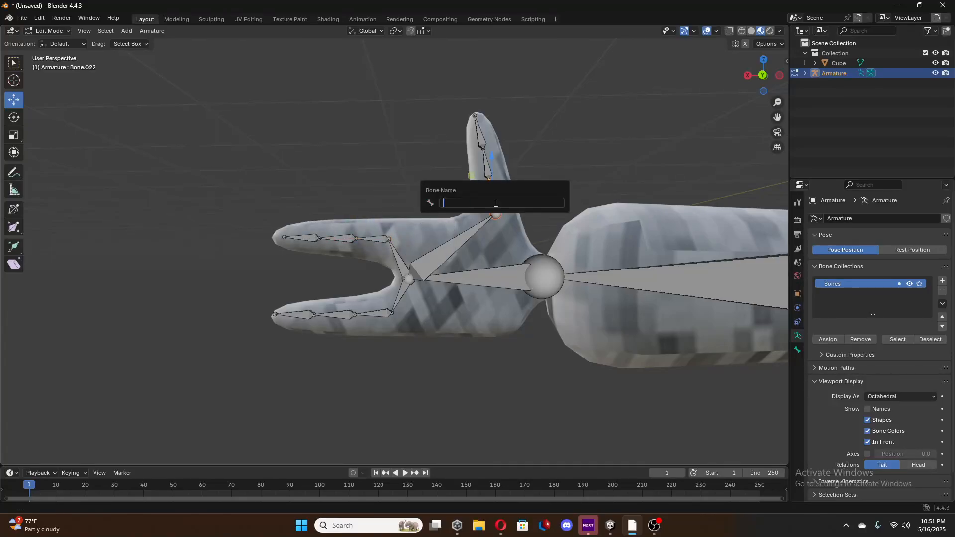
{"action": "type", "text": "Rthumb"}
{"action": "key", "text": "Return"}
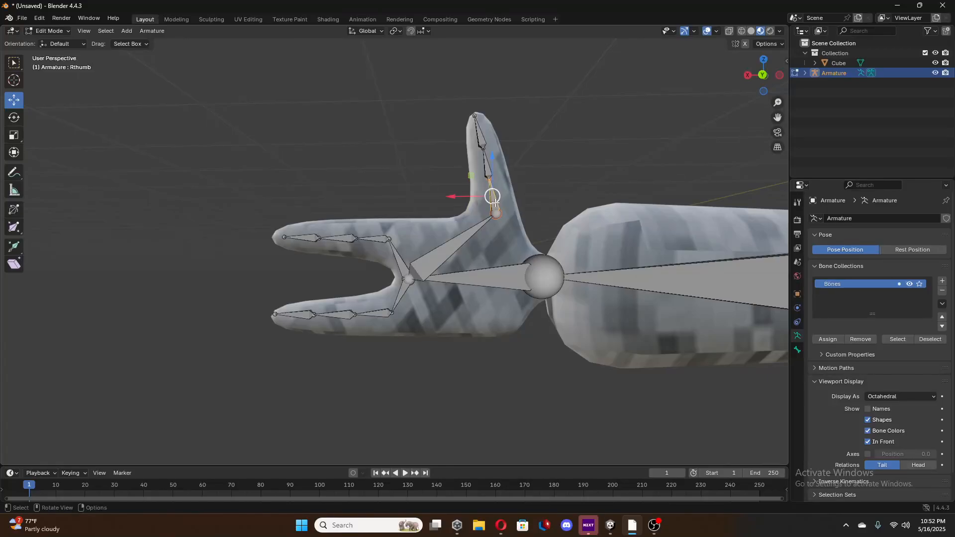
Return the armature from Edit Mode to Object Mode with the whole character in view.
{"action": "scroll", "coordinate": [494, 204], "scroll_direction": "down", "scroll_amount": 10}
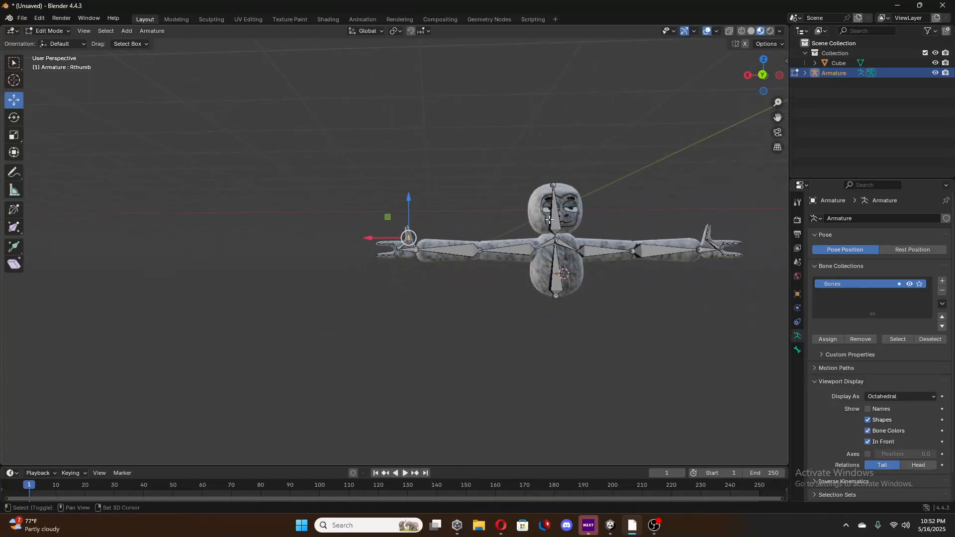
{"action": "middle_click_drag", "start_coordinate": [572, 218], "coordinate": [426, 193], "text": "shift"}
{"action": "scroll", "coordinate": [446, 220], "scroll_direction": "up", "scroll_amount": 4}
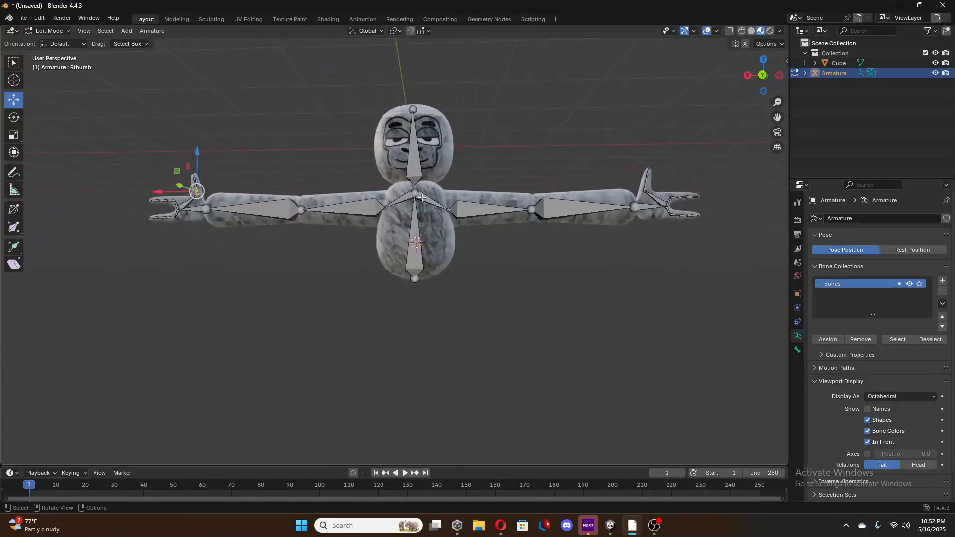
{"action": "scroll", "coordinate": [445, 220], "scroll_direction": "down", "scroll_amount": 2}
{"action": "key", "text": "Tab"}
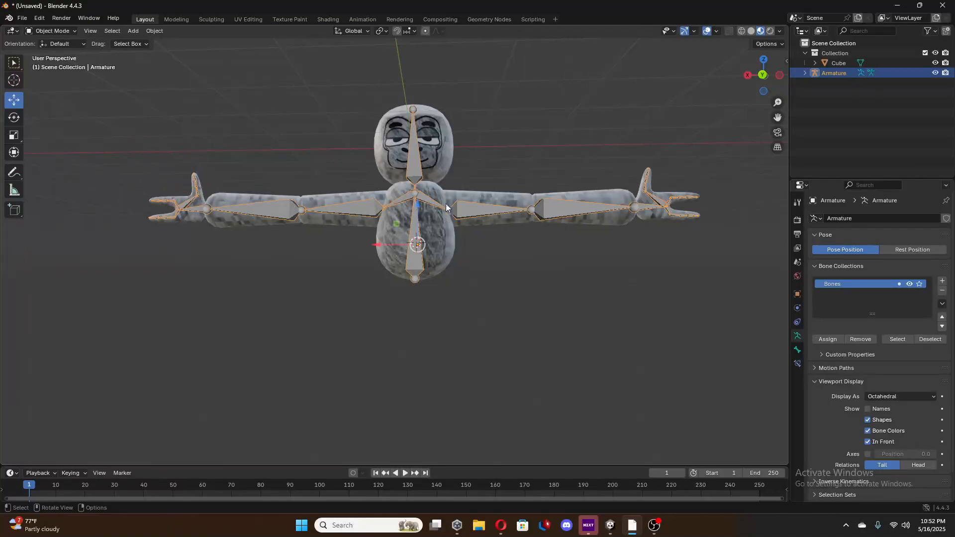
Parent the gorilla mesh to the armature with automatic weights, leaving both objects deselected.
{"action": "left_click", "coordinate": [405, 222]}
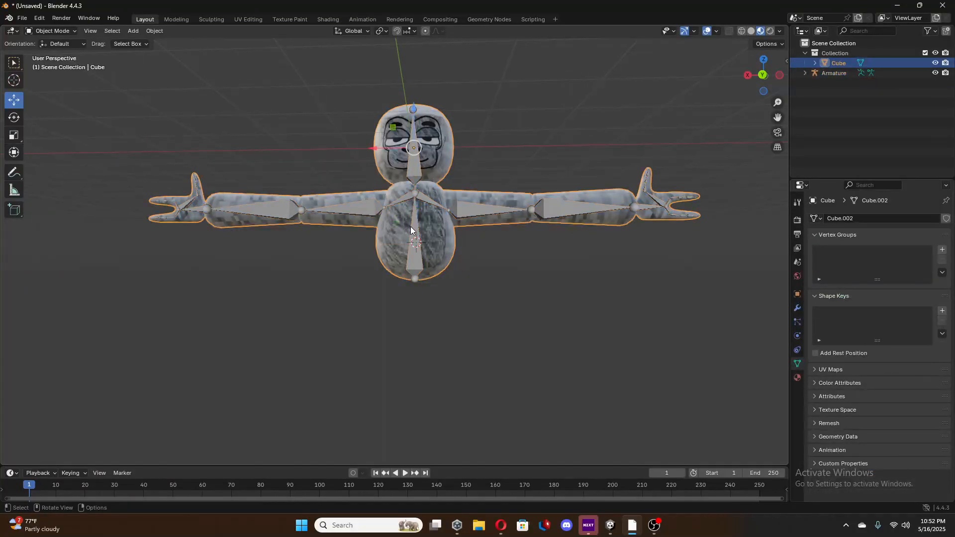
{"action": "left_click", "coordinate": [406, 222]}
{"action": "left_click", "coordinate": [405, 219]}
{"action": "left_click", "coordinate": [413, 261], "text": "shift"}
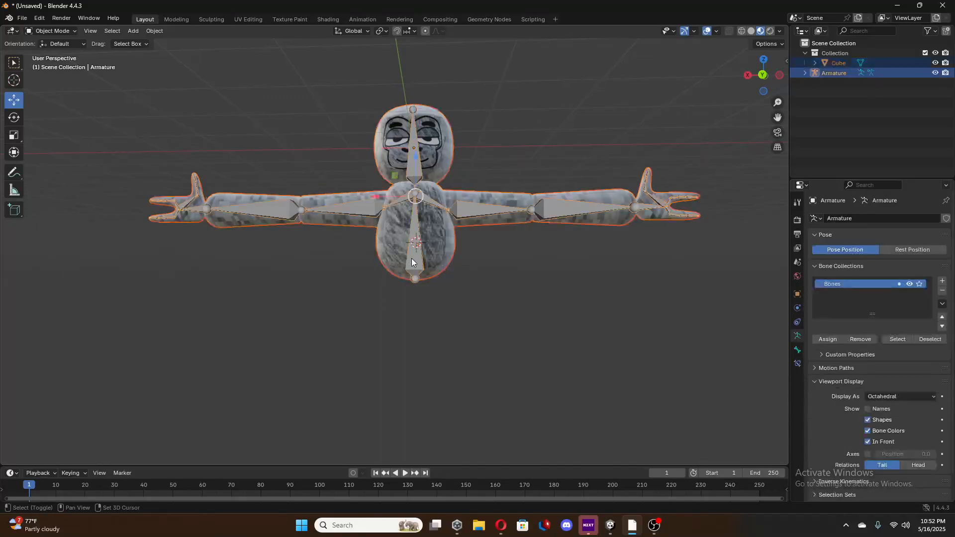
{"action": "right_click", "coordinate": [428, 206]}
{"action": "key", "text": "ctrl+p"}
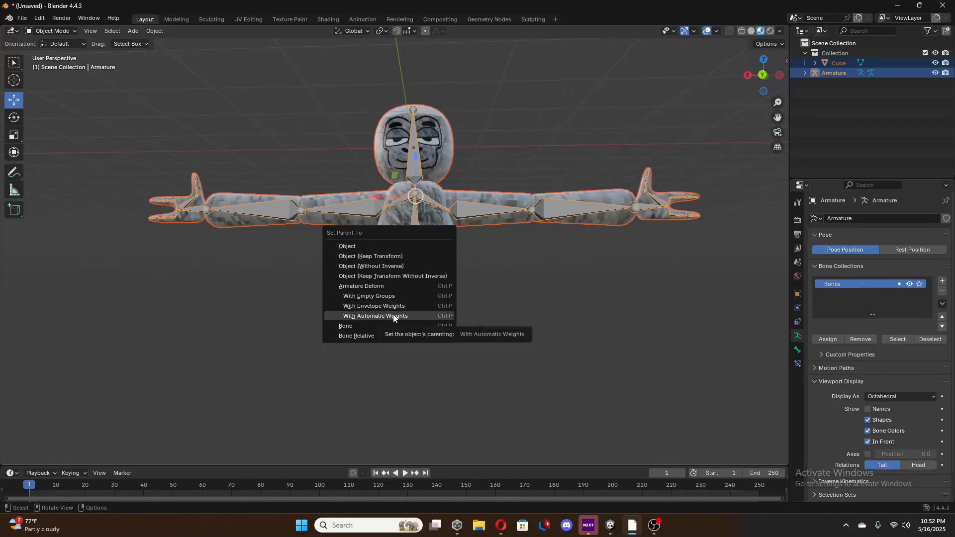
{"action": "left_click", "coordinate": [393, 315]}
{"action": "left_click", "coordinate": [441, 249]}
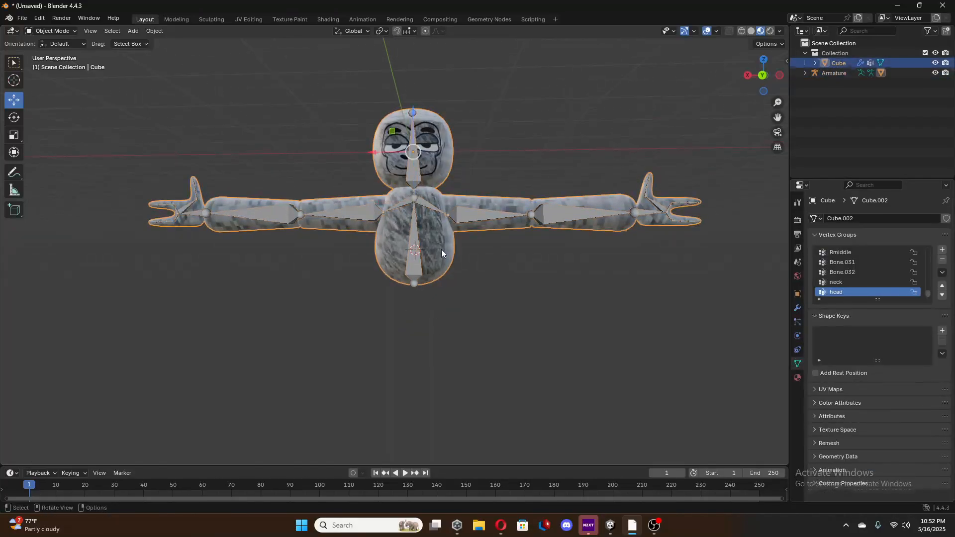
{"action": "left_click", "coordinate": [413, 265]}
{"action": "middle_click_drag", "start_coordinate": [524, 279], "coordinate": [527, 294]}
{"action": "left_click", "coordinate": [529, 290]}
{"action": "scroll", "coordinate": [530, 290], "scroll_direction": "down", "scroll_amount": 1}
{"action": "left_click", "coordinate": [22, 18]}
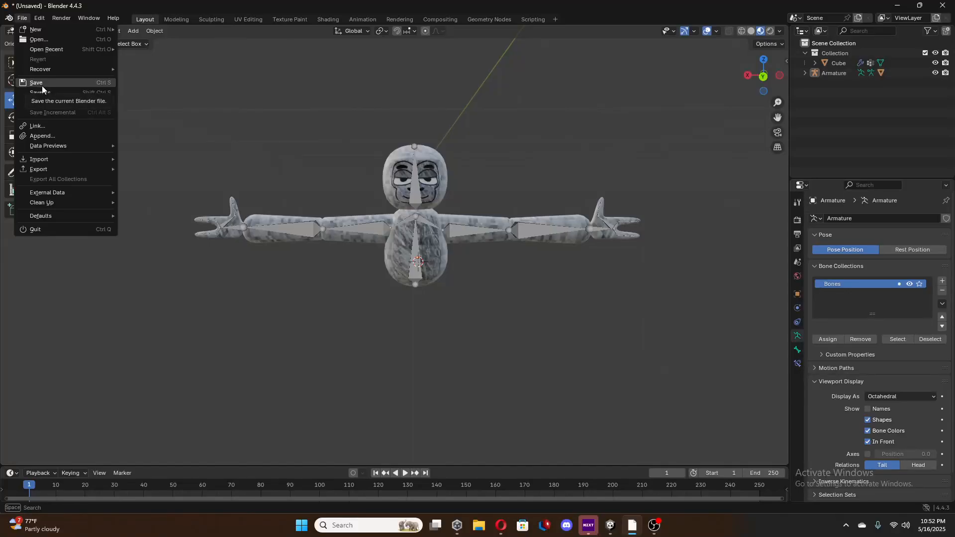
{"action": "mouse_move", "coordinate": [49, 163]}
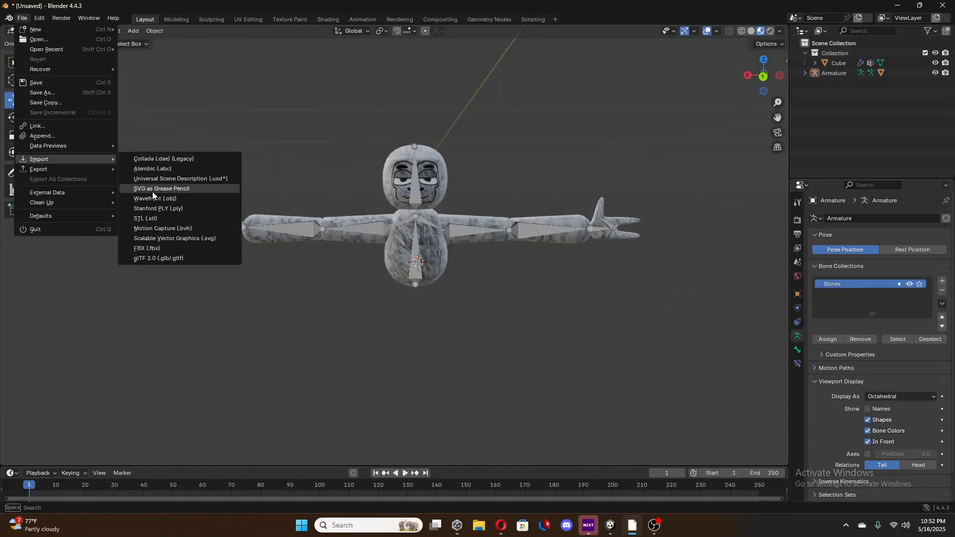
{"action": "left_click", "coordinate": [148, 248]}
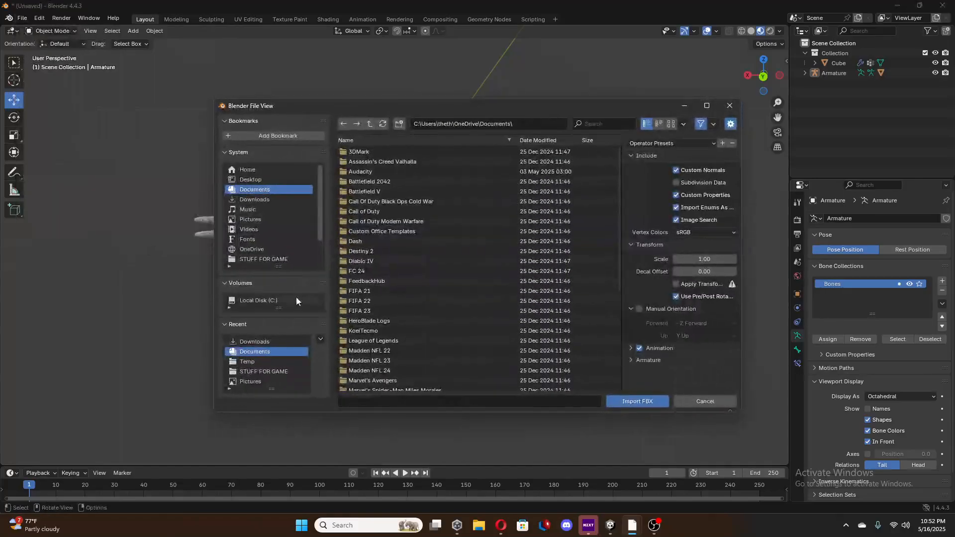
{"action": "left_click", "coordinate": [262, 343]}
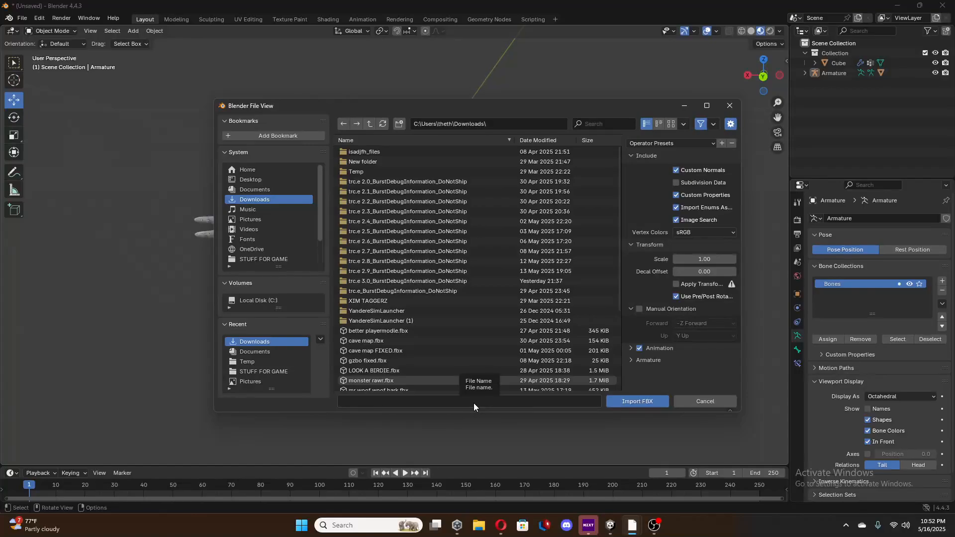
{"action": "left_click", "coordinate": [730, 106]}
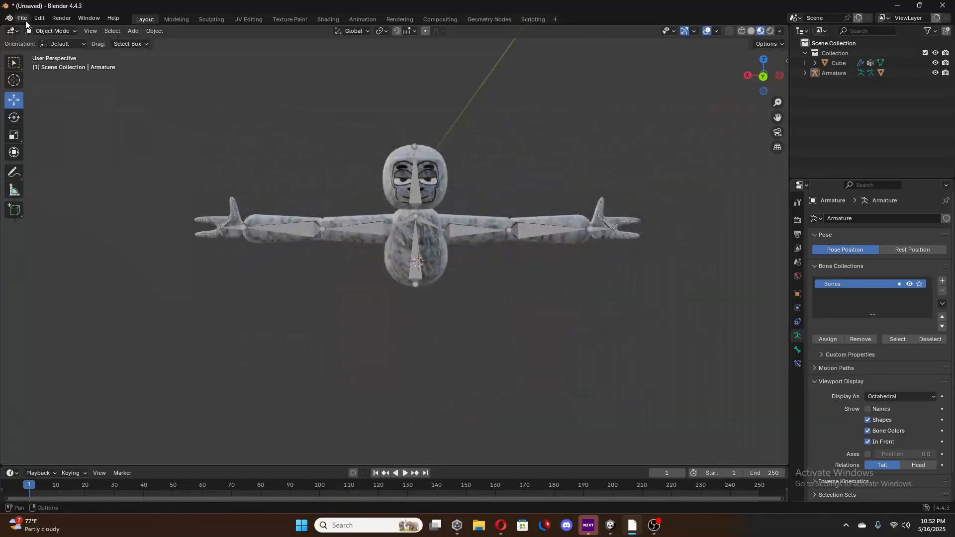
Export the rigged gorilla as an FBX file named "player modle gakdfhg" in the Documents folder.
{"action": "left_click", "coordinate": [22, 17]}
{"action": "mouse_move", "coordinate": [37, 156]}
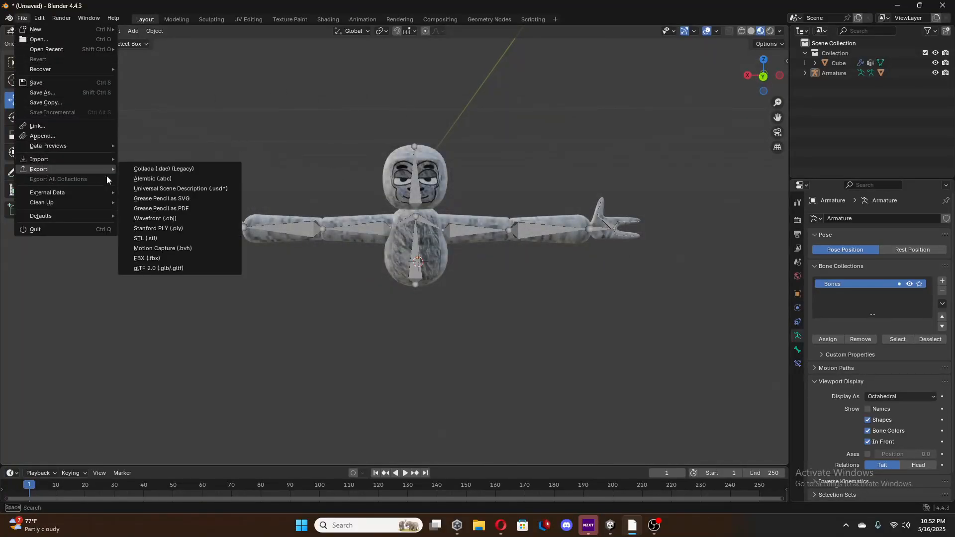
{"action": "left_click", "coordinate": [166, 258]}
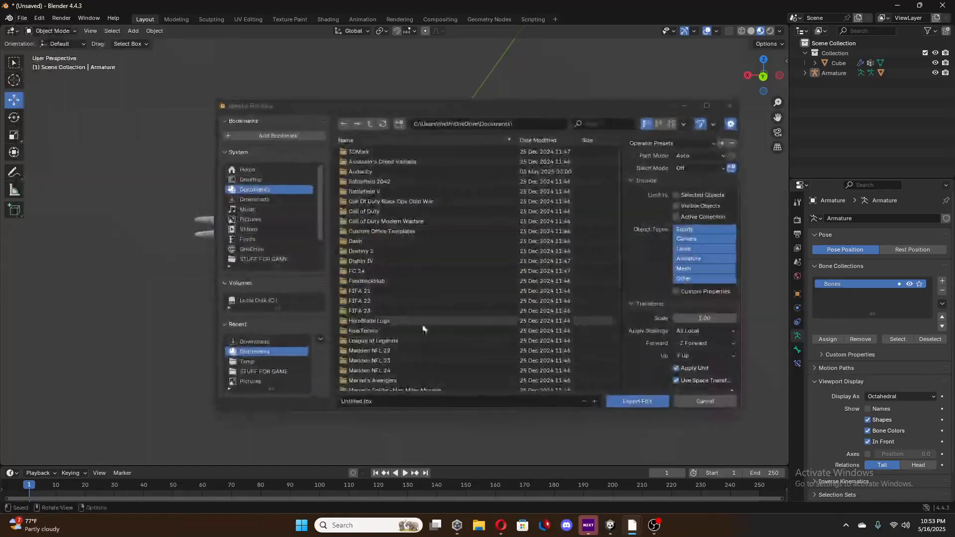
{"action": "left_click", "coordinate": [473, 401]}
{"action": "key", "text": "BackSpace"}
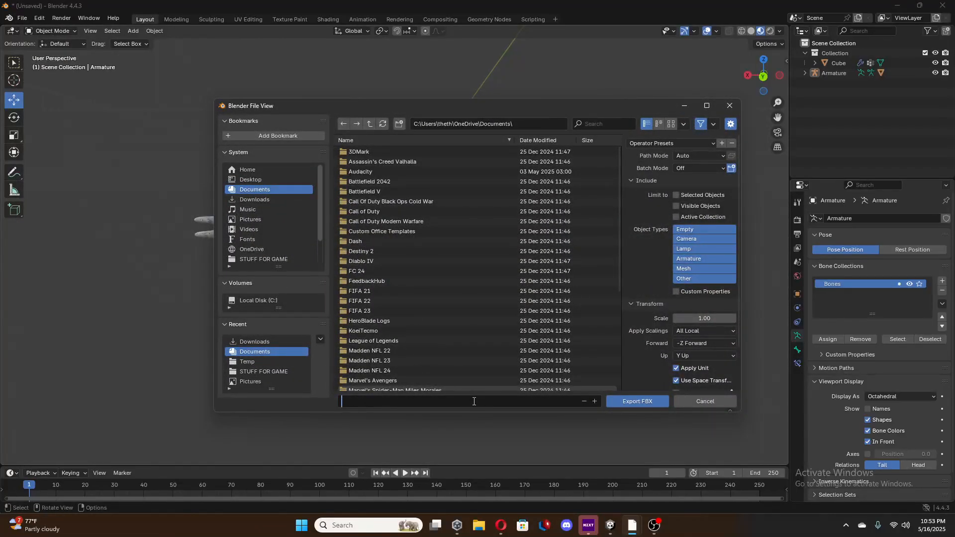
{"action": "type", "text": "player modle gakdfhg"}
{"action": "left_click", "coordinate": [632, 401]}
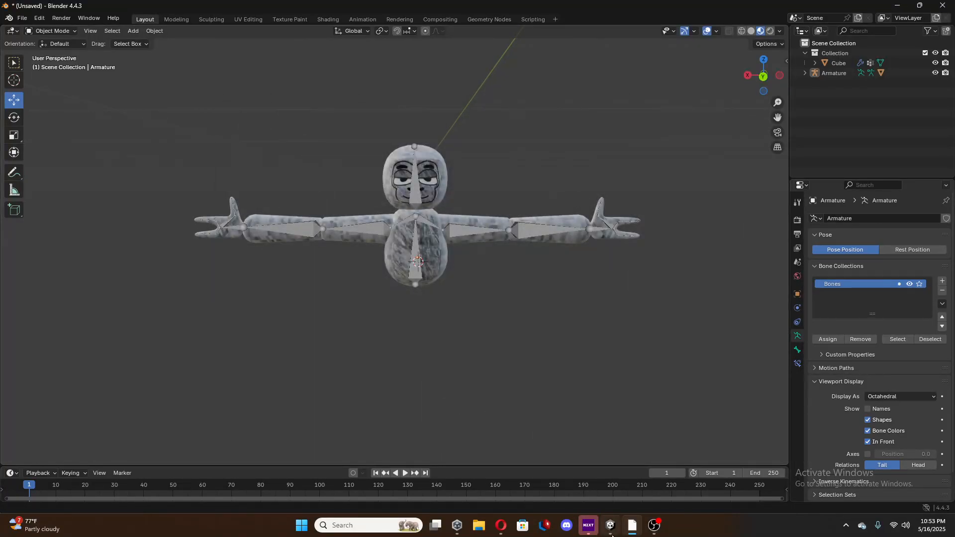
Switch to the Unity editor and bring the Player prefab's gorilla model into view from the front.
{"action": "left_click", "coordinate": [611, 527]}
{"action": "left_click", "coordinate": [655, 527]}
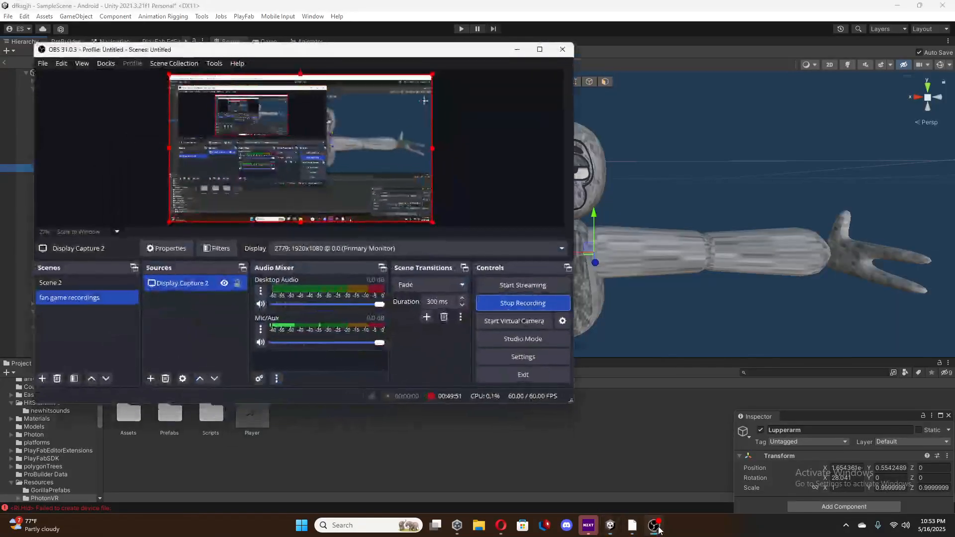
{"action": "left_click", "coordinate": [655, 528]}
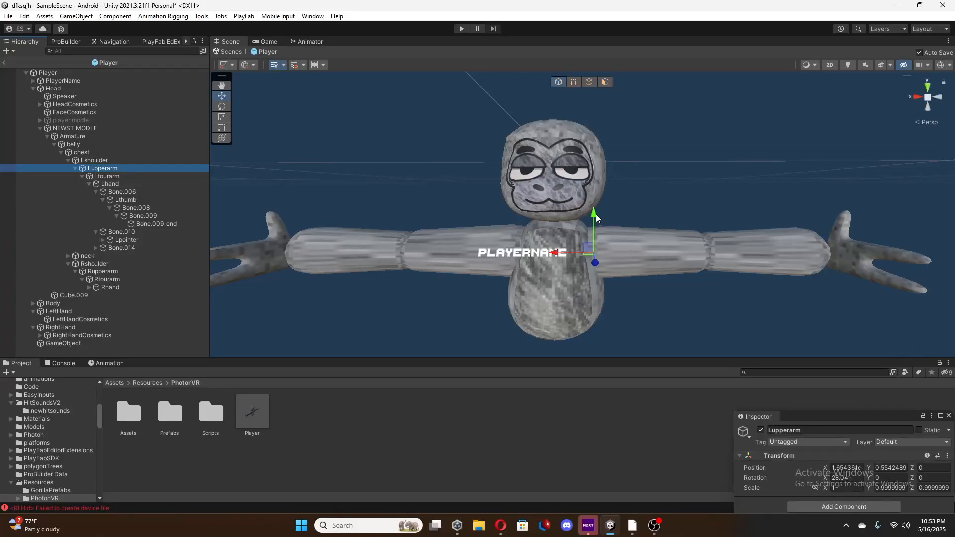
{"action": "mouse_move", "coordinate": [650, 273]}
{"action": "right_mouse_down"}
{"action": "mouse_move", "coordinate": [660, 273]}
{"action": "mouse_move", "coordinate": [623, 280]}
{"action": "mouse_move", "coordinate": [663, 268]}
{"action": "right_mouse_up"}
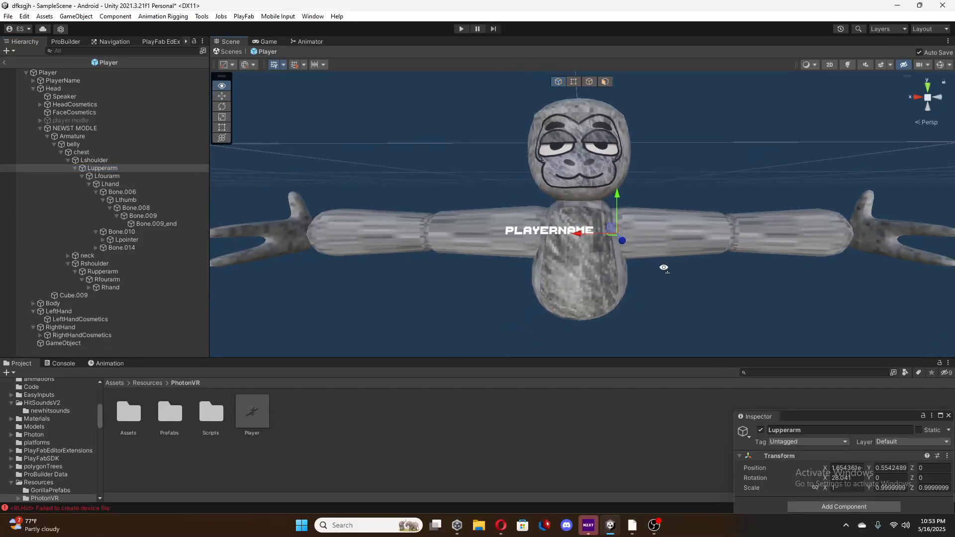
Open the STUFF FOR GAME assets folder and move the floating Inspector clear of the asset thumbnails.
{"action": "scroll", "coordinate": [664, 268], "scroll_direction": "down", "scroll_amount": 3}
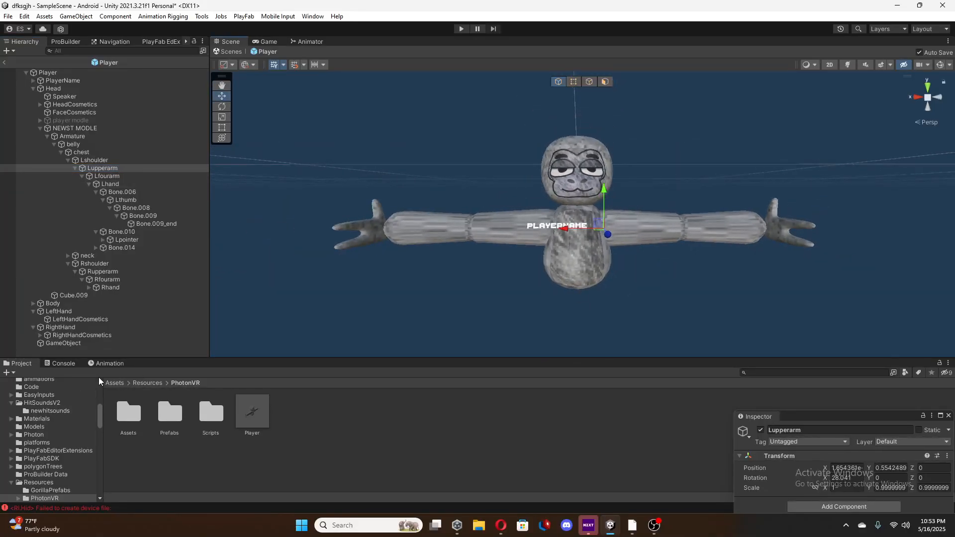
{"action": "left_click", "coordinate": [114, 382]}
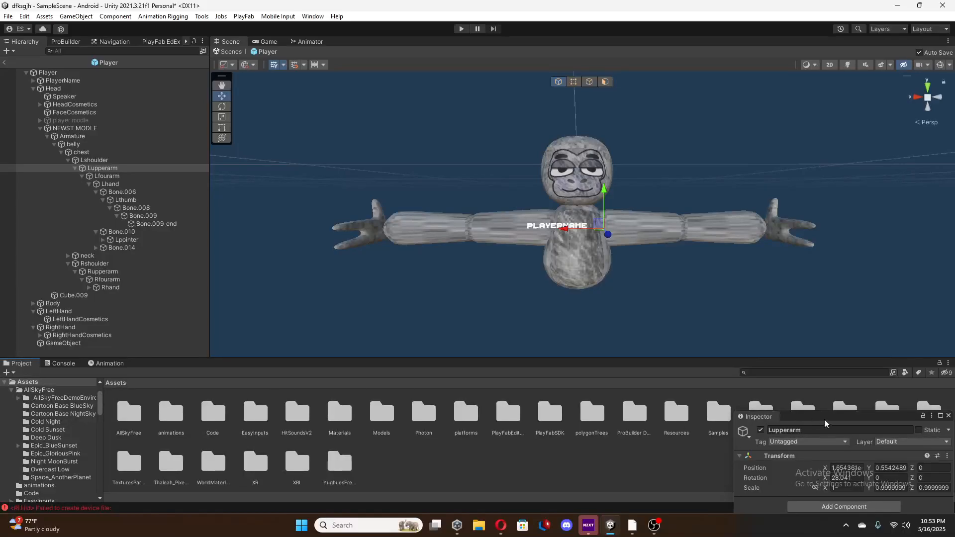
{"action": "left_click_drag", "start_coordinate": [824, 423], "coordinate": [920, 70]}
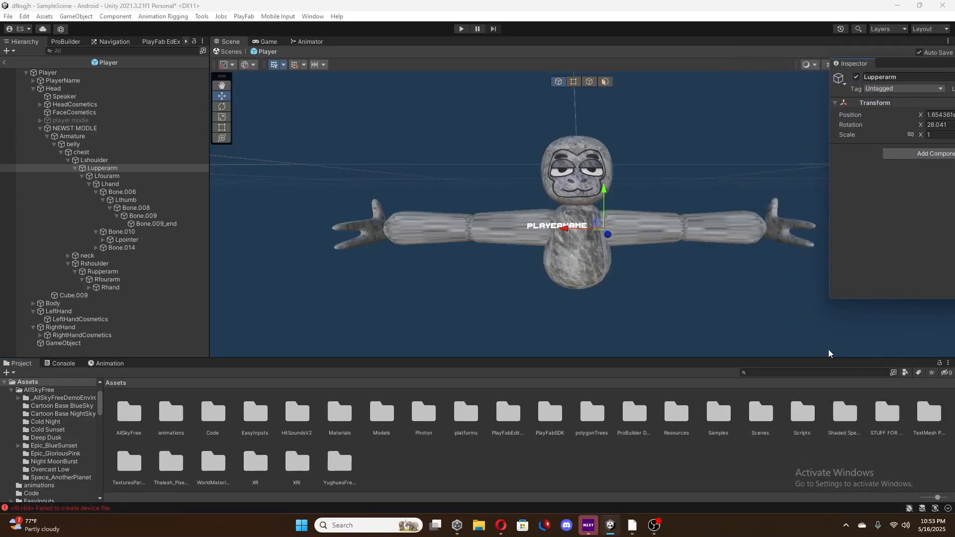
{"action": "double_click", "coordinate": [887, 414]}
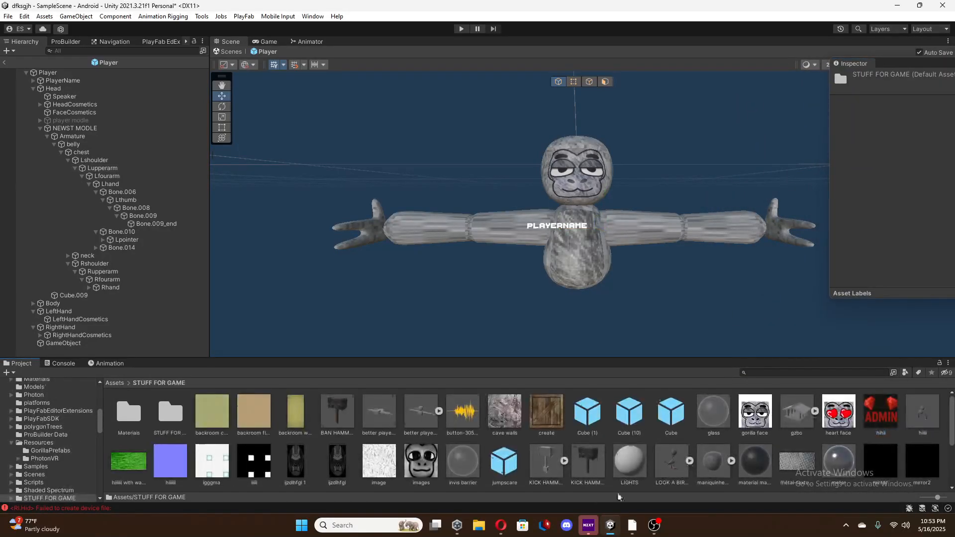
{"action": "scroll", "coordinate": [611, 468], "scroll_direction": "down", "scroll_amount": 5}
{"action": "right_click", "coordinate": [721, 468]}
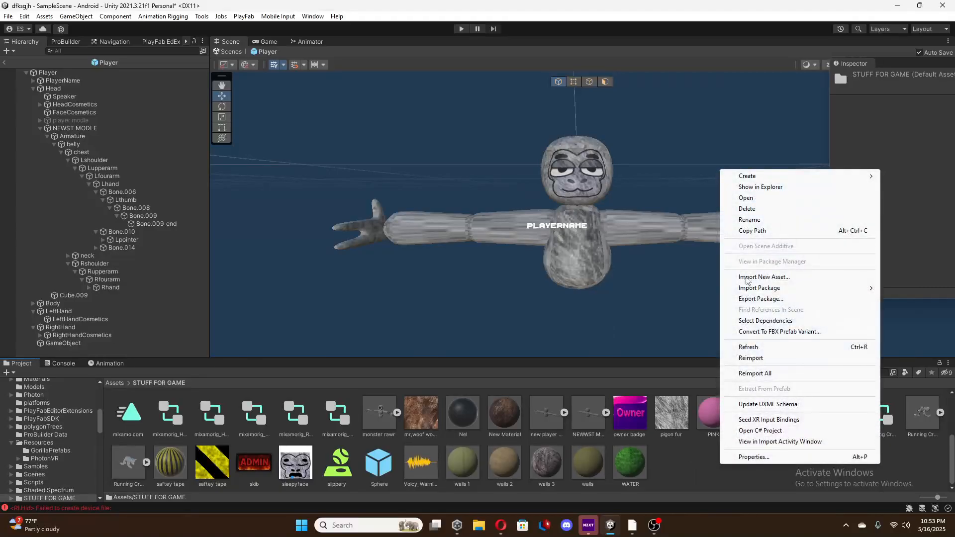
{"action": "left_click", "coordinate": [779, 282]}
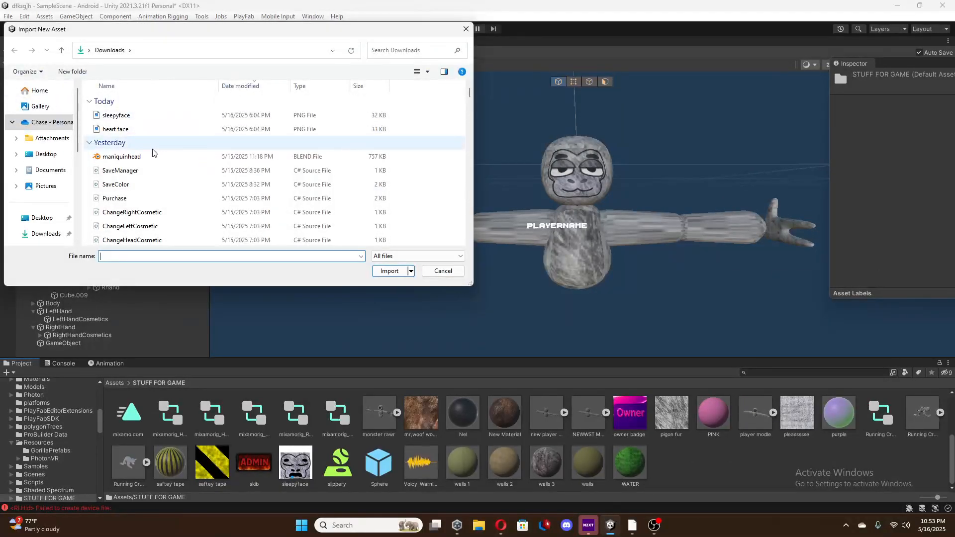
{"action": "left_click", "coordinate": [466, 29]}
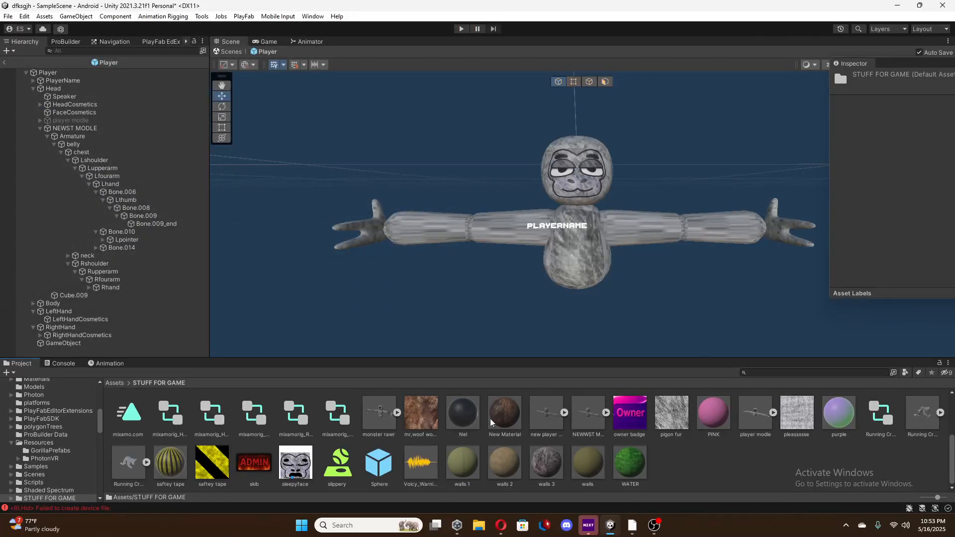
Switch to Blender and save the rigged gorilla as "plaer modlejdfhlsk" in the Downloads folder.
{"action": "mouse_move", "coordinate": [633, 526]}
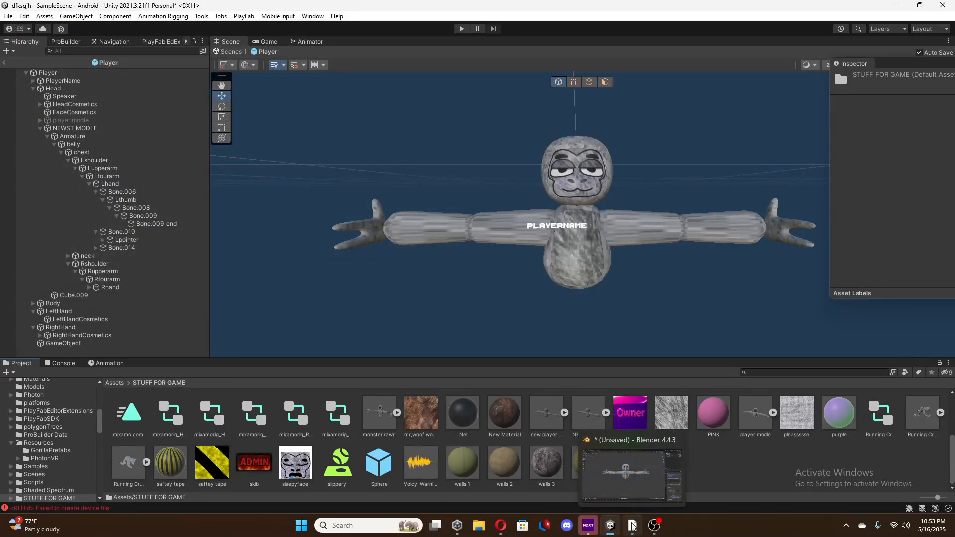
{"action": "left_click", "coordinate": [633, 526]}
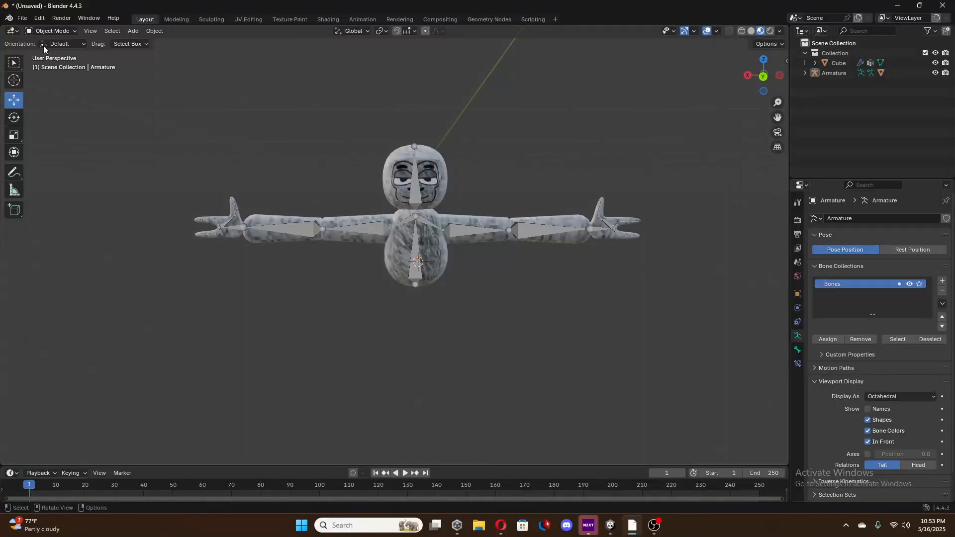
{"action": "left_click", "coordinate": [22, 18]}
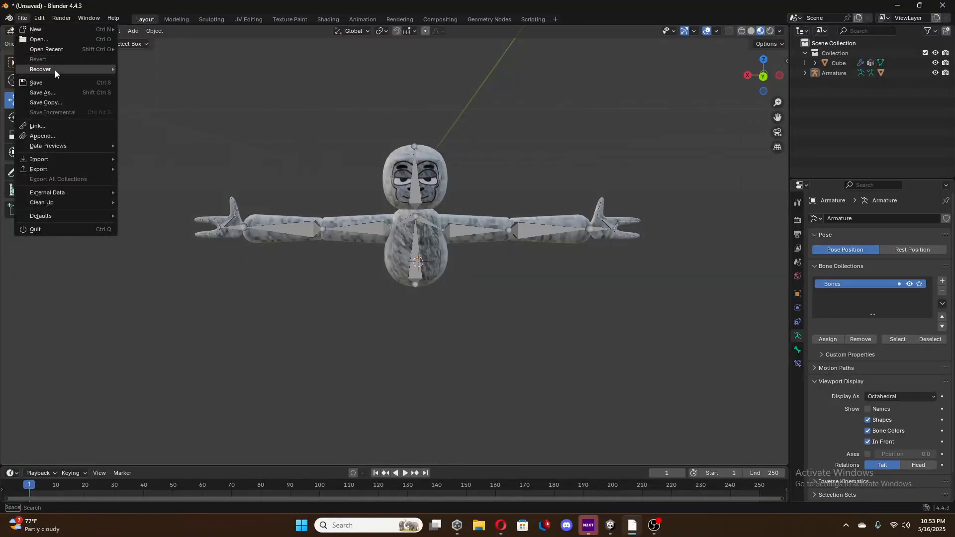
{"action": "left_click", "coordinate": [58, 82]}
{"action": "left_click", "coordinate": [488, 401]}
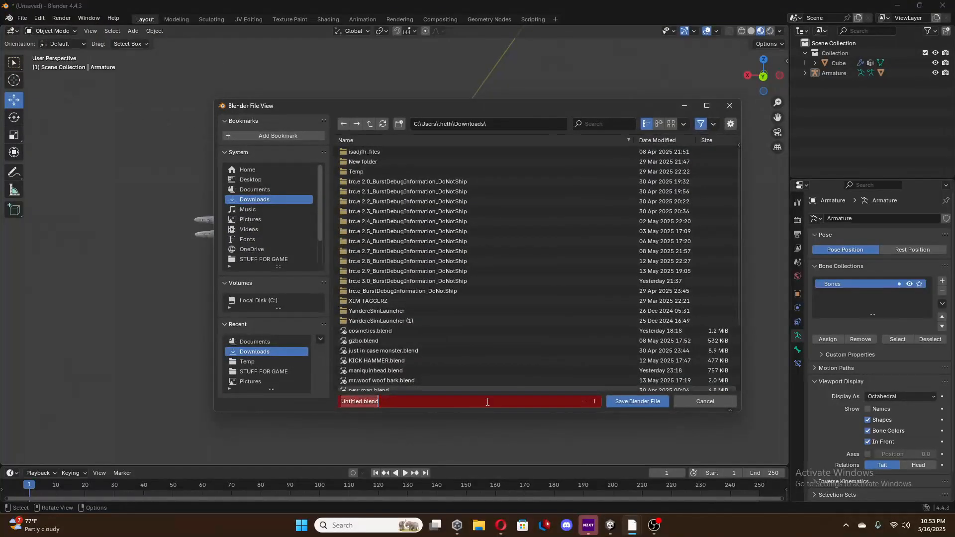
{"action": "key", "text": "BackSpace"}
{"action": "type", "text": "plaer modlejdfhlsk"}
{"action": "left_click", "coordinate": [641, 401]}
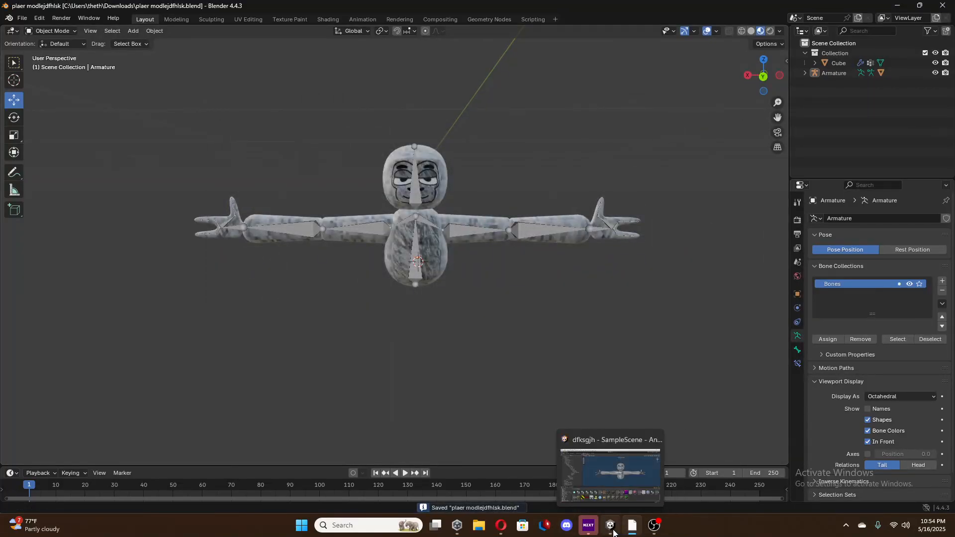
Switch back to Unity and import the "plaer modlejdfhlsk" blend file into the STUFF FOR GAME folder.
{"action": "left_click", "coordinate": [629, 528]}
{"action": "right_click", "coordinate": [676, 454]}
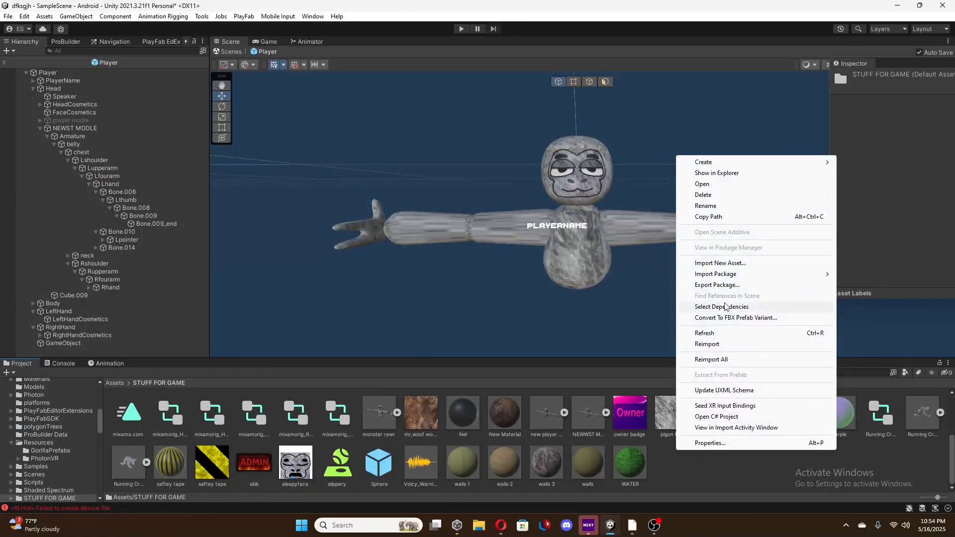
{"action": "left_click", "coordinate": [721, 263]}
{"action": "left_click", "coordinate": [127, 116]}
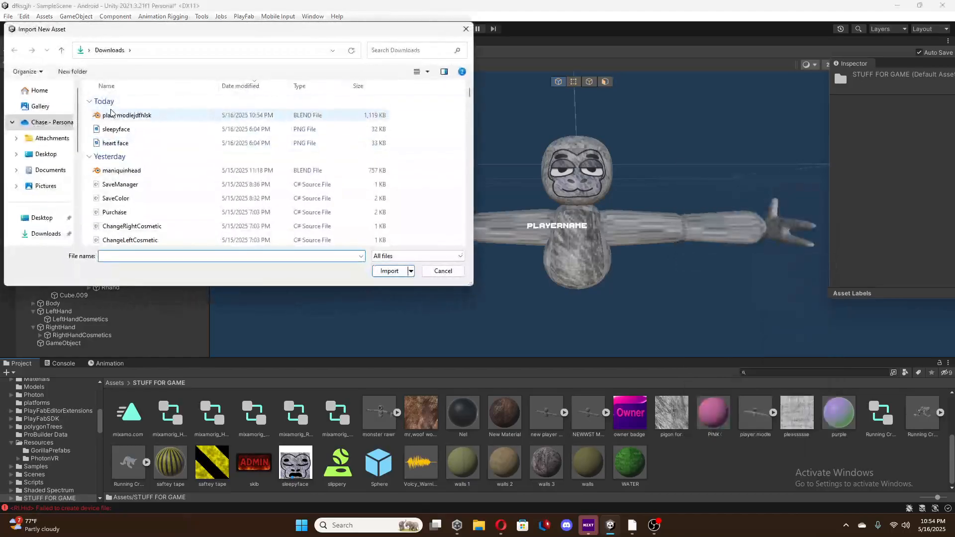
{"action": "left_click", "coordinate": [388, 271]}
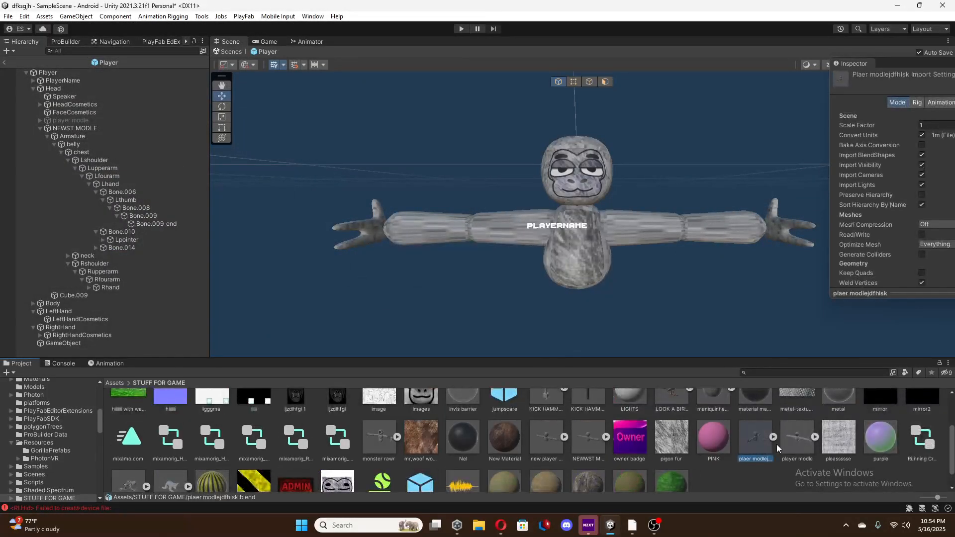
Place the imported gorilla model in the Player prefab and move it back and up to overlap the existing gorilla.
{"action": "left_click_drag", "start_coordinate": [741, 426], "coordinate": [580, 291]}
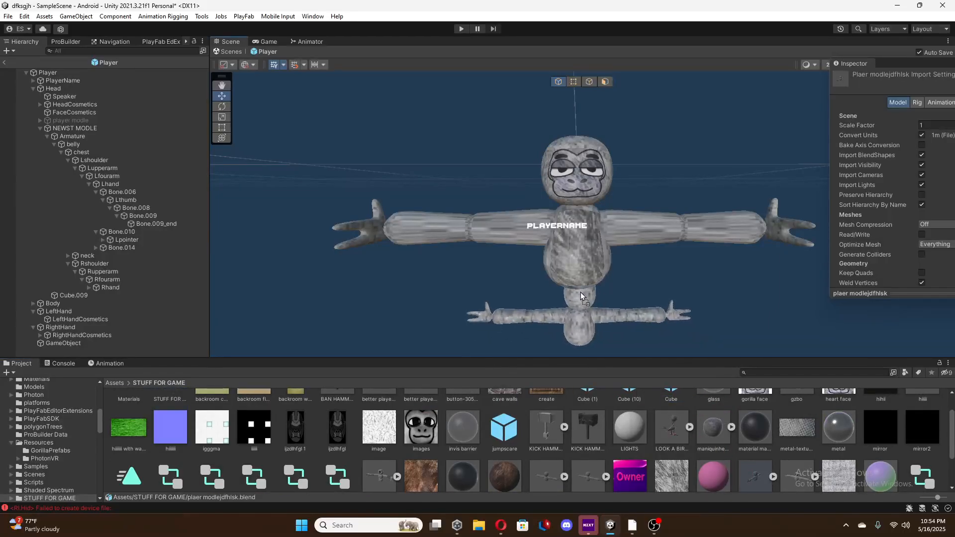
{"action": "left_click_drag", "start_coordinate": [580, 251], "coordinate": [693, 253]}
{"action": "right_click_drag", "start_coordinate": [694, 253], "coordinate": [450, 223]}
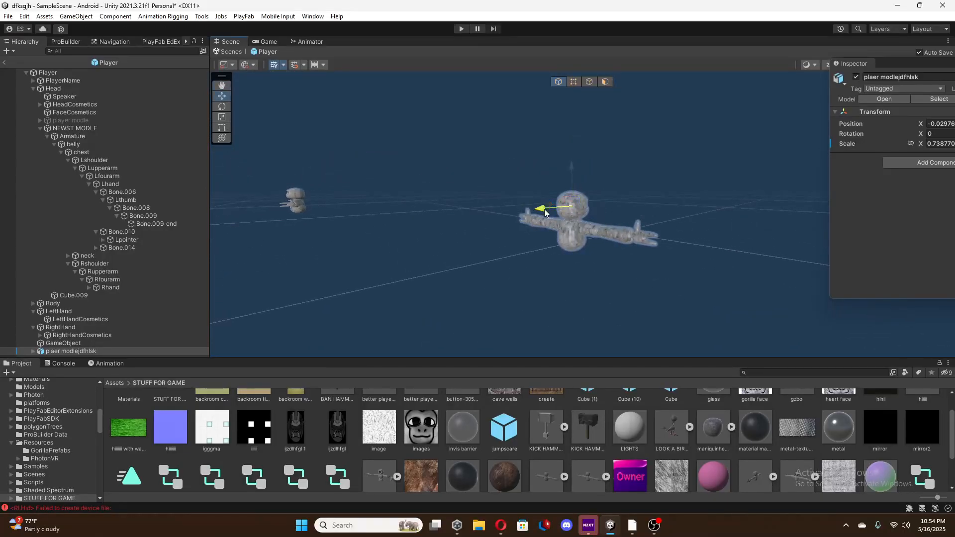
{"action": "left_click_drag", "start_coordinate": [544, 213], "coordinate": [252, 319]}
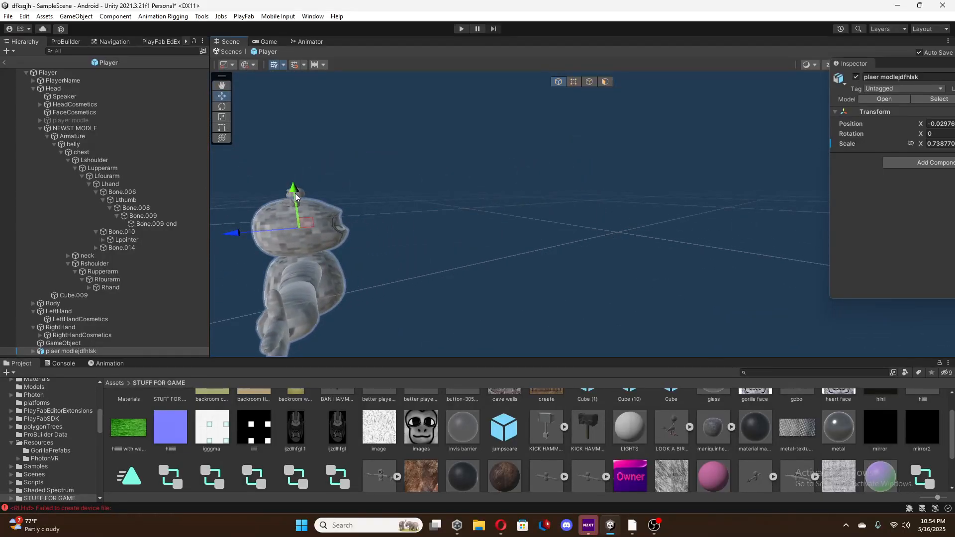
{"action": "left_click_drag", "start_coordinate": [295, 197], "coordinate": [296, 172]}
{"action": "right_click_drag", "start_coordinate": [297, 172], "coordinate": [480, 211]}
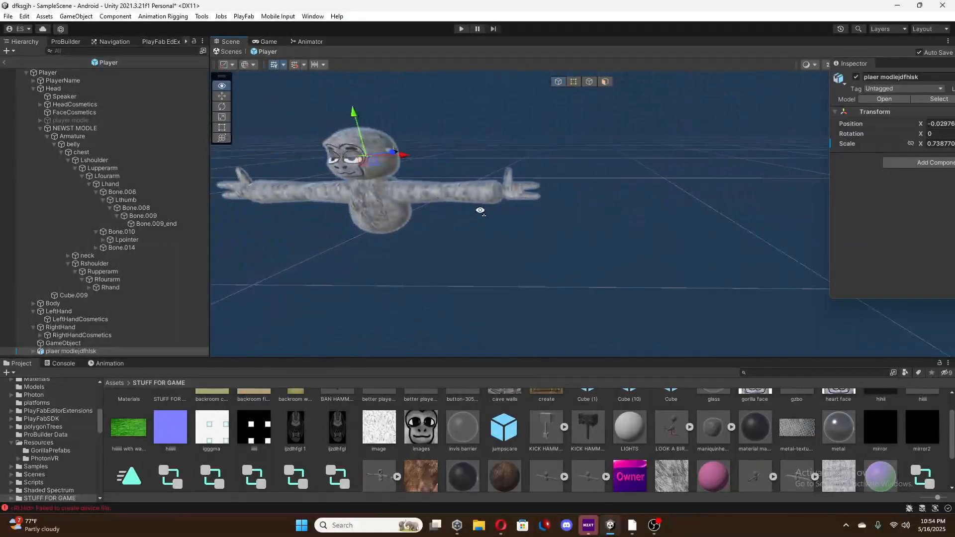
Switch to Blender, edit the gorilla mesh in vertex select mode with nothing selected, and look at the vertex Separate option.
{"action": "left_click", "coordinate": [632, 525]}
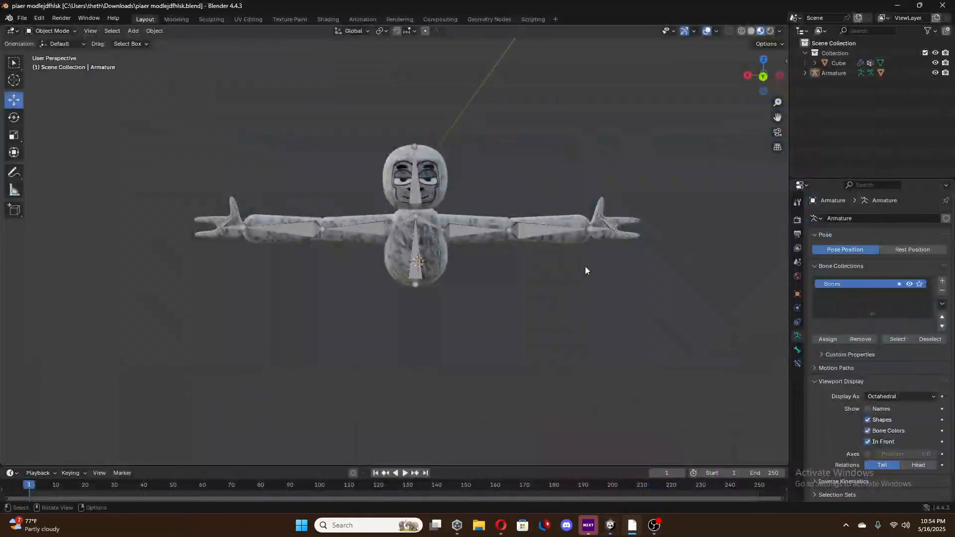
{"action": "left_click", "coordinate": [602, 237]}
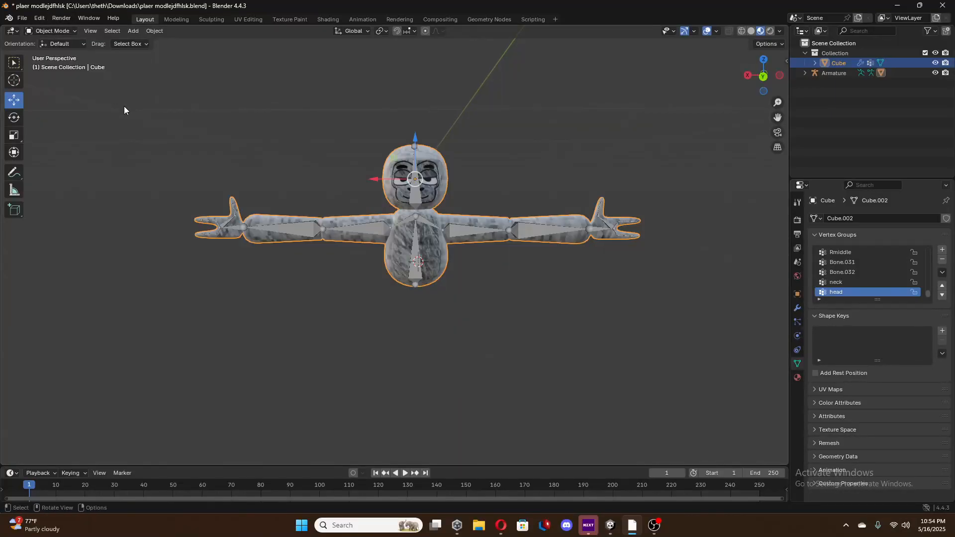
{"action": "key", "text": "Tab"}
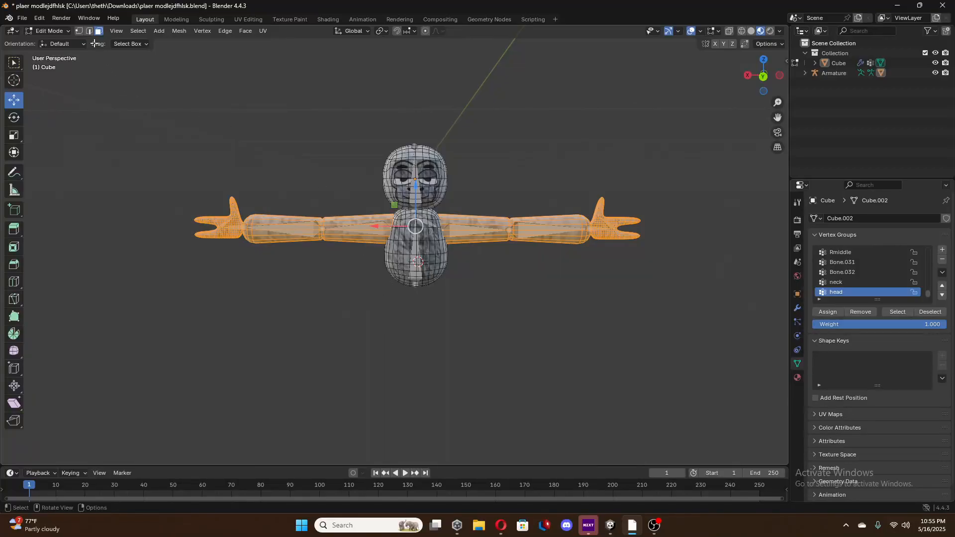
{"action": "left_click", "coordinate": [79, 32]}
{"action": "left_click", "coordinate": [321, 129]}
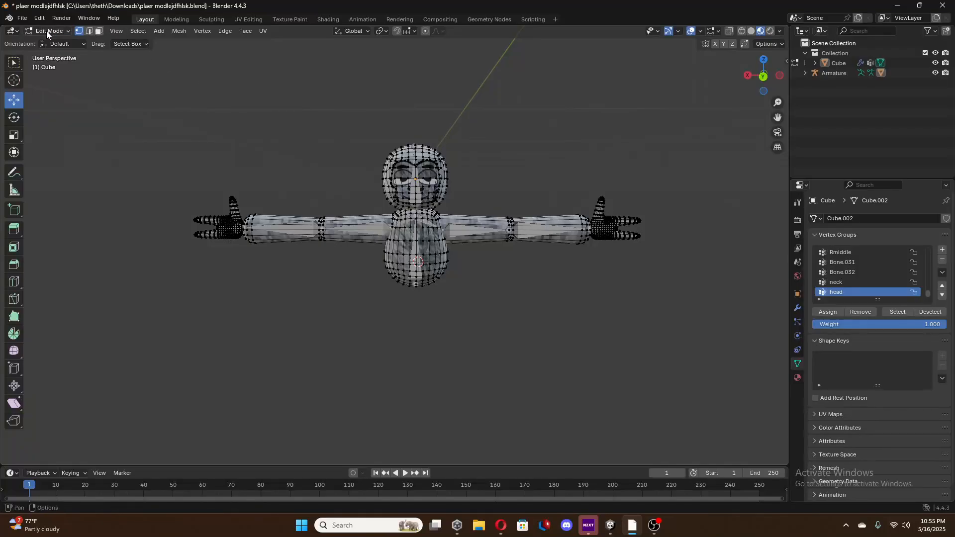
{"action": "right_click", "coordinate": [468, 225]}
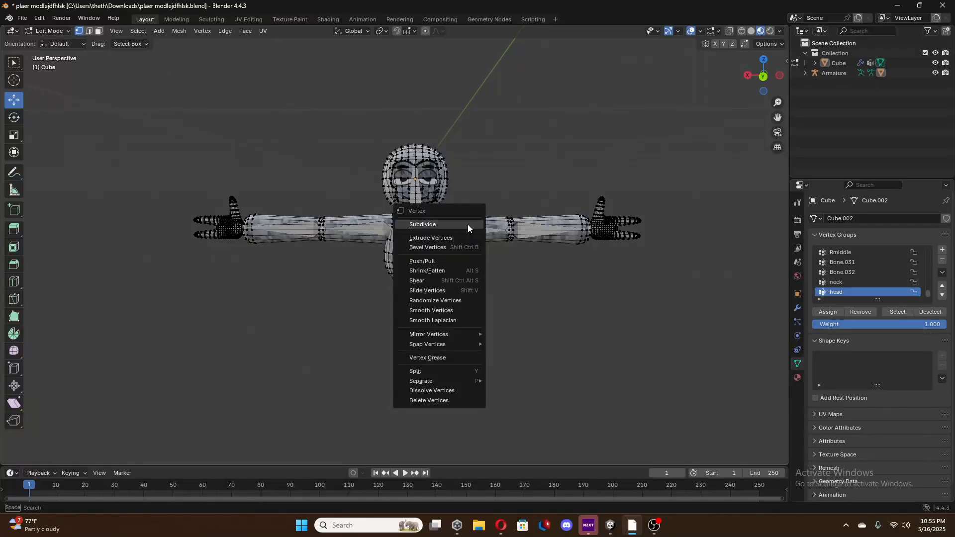
{"action": "mouse_move", "coordinate": [438, 381]}
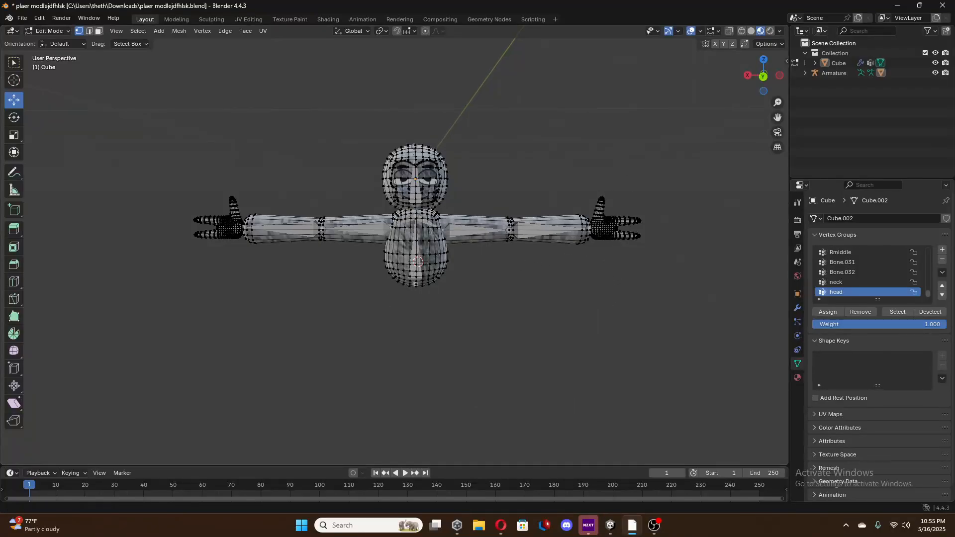
Switch back to Unity and examine the imported gorilla from the front at close range.
{"action": "left_click", "coordinate": [610, 525]}
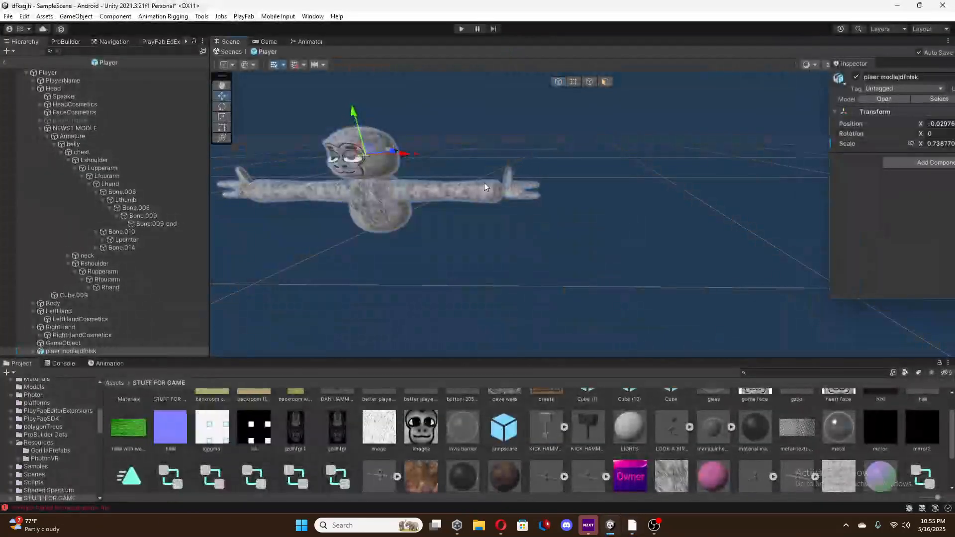
{"action": "middle_click_drag", "start_coordinate": [484, 183], "coordinate": [661, 156]}
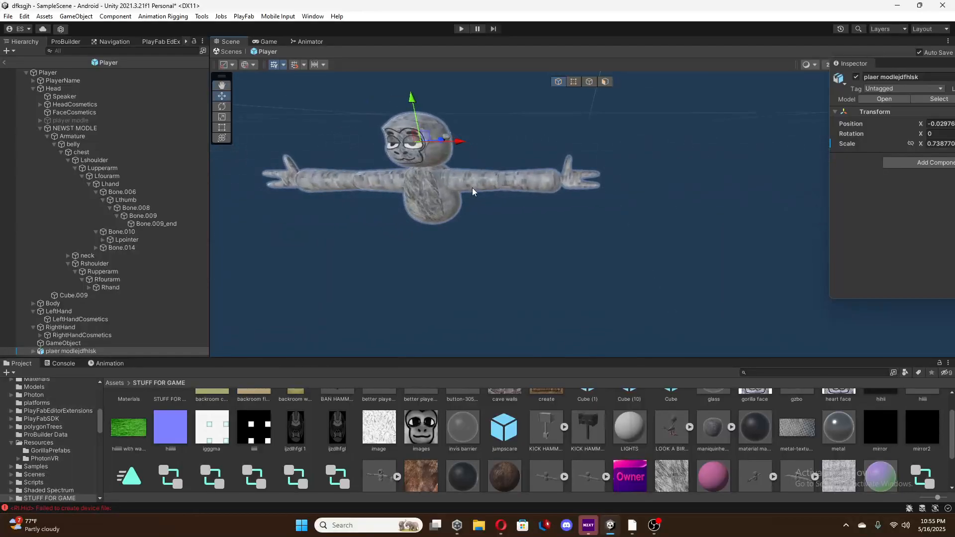
{"action": "middle_click_drag", "start_coordinate": [477, 191], "coordinate": [671, 69]}
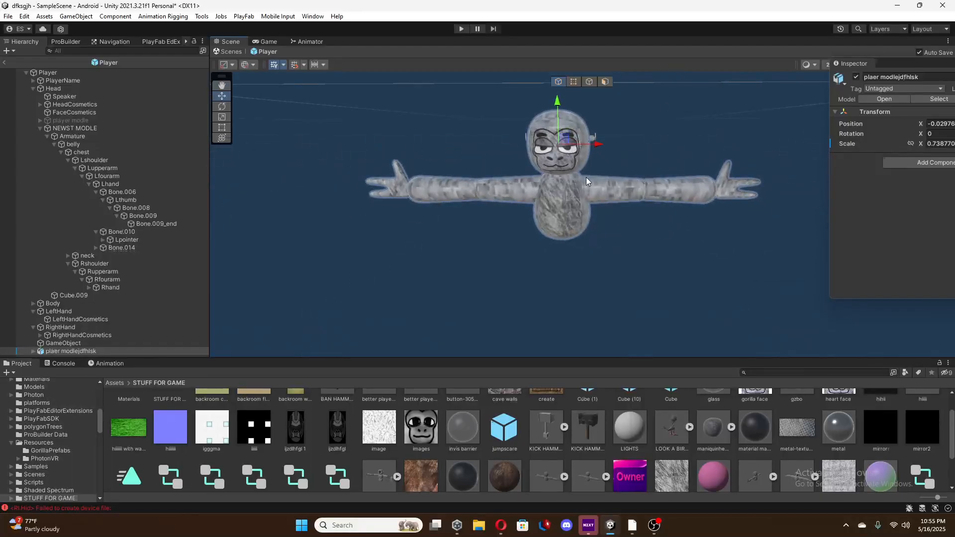
{"action": "left_click_drag", "start_coordinate": [586, 177], "coordinate": [596, 160], "text": "alt"}
{"action": "key", "text": "w"}
{"action": "right_click_drag", "start_coordinate": [596, 160], "coordinate": [628, 174]}
{"action": "key", "text": "s"}
{"action": "key", "text": "w"}
{"action": "key", "text": "s"}
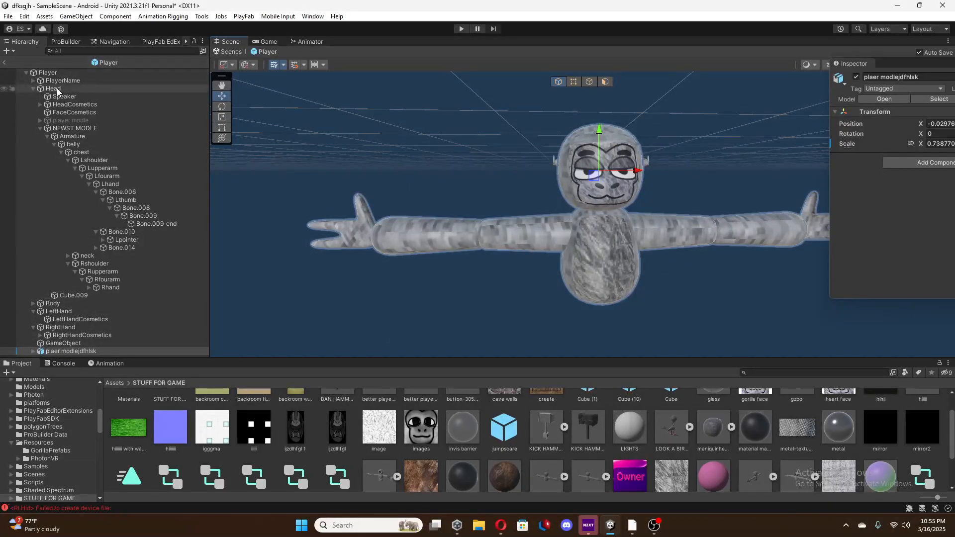
Make the "plaer modlejdfhlsk" model a child of the Player's Head object and unpack its prefab.
{"action": "left_click", "coordinate": [105, 350]}
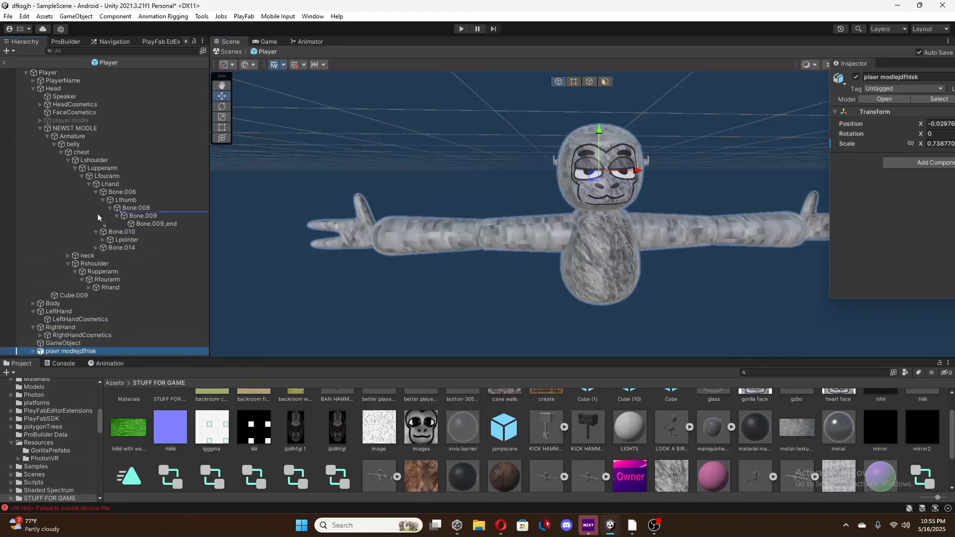
{"action": "left_click_drag", "start_coordinate": [73, 91], "coordinate": [73, 91]}
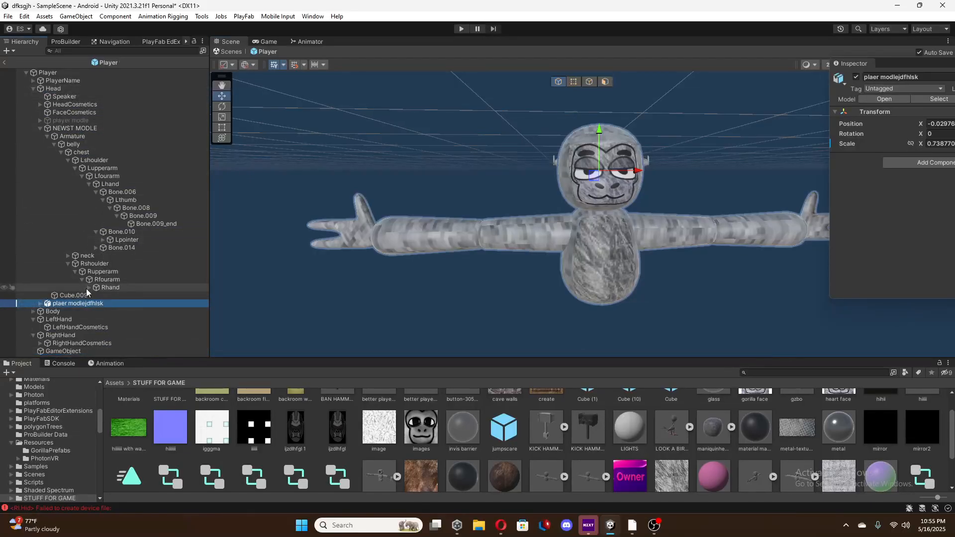
{"action": "right_click", "coordinate": [58, 303]}
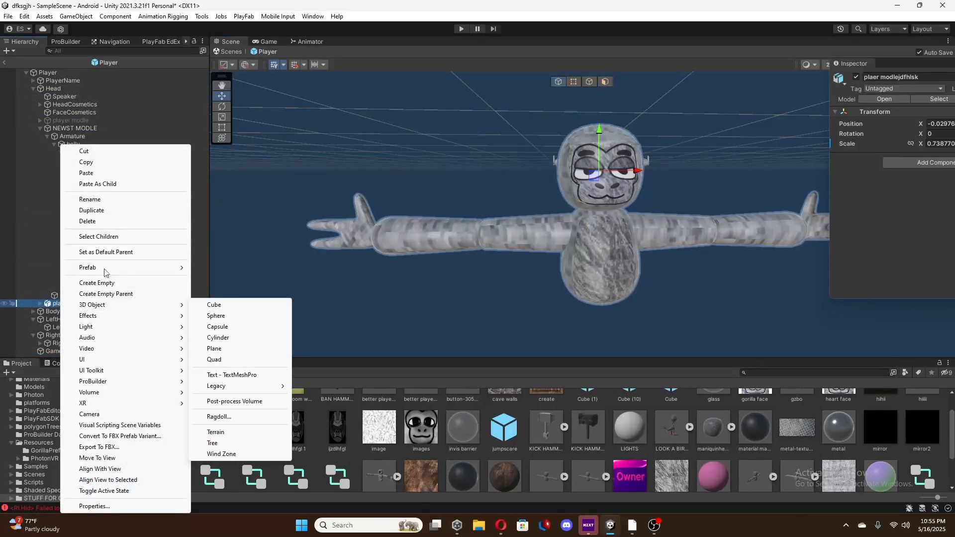
{"action": "mouse_move", "coordinate": [102, 269]}
{"action": "left_click", "coordinate": [232, 311]}
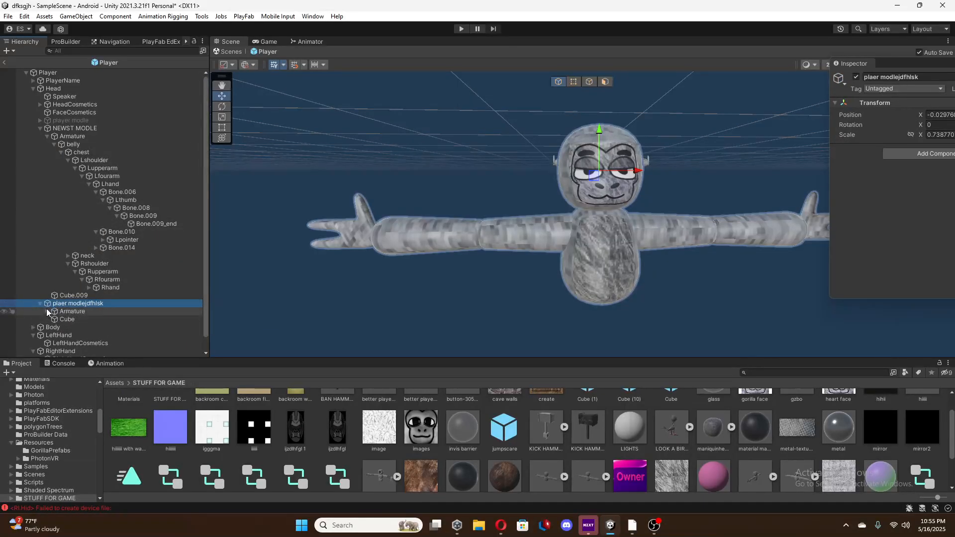
Expand the new model's armature through the left arm bones to Lhand and bring the Inspector fully into view.
{"action": "left_click", "coordinate": [47, 311]}
{"action": "left_click", "coordinate": [54, 319]}
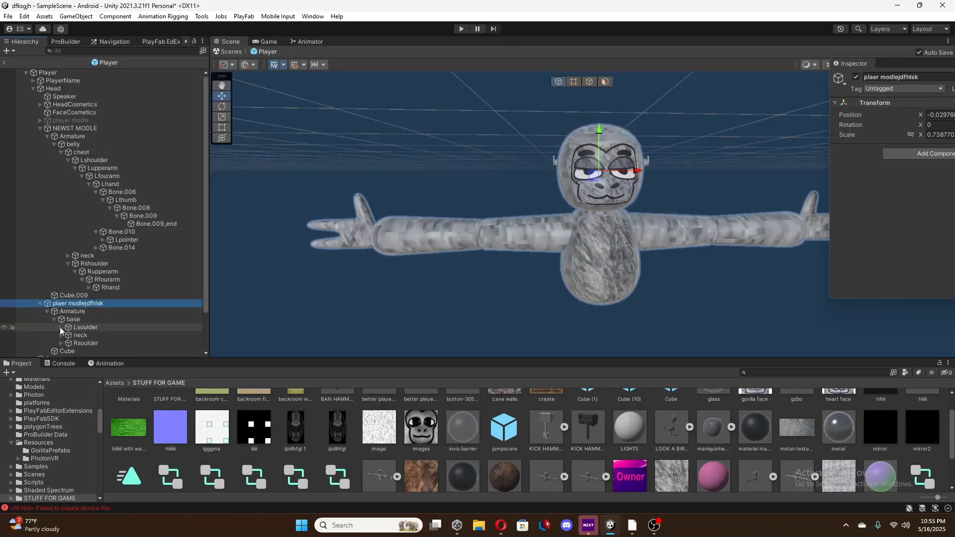
{"action": "scroll", "coordinate": [60, 326], "scroll_direction": "down", "scroll_amount": 2}
{"action": "left_click", "coordinate": [61, 282]}
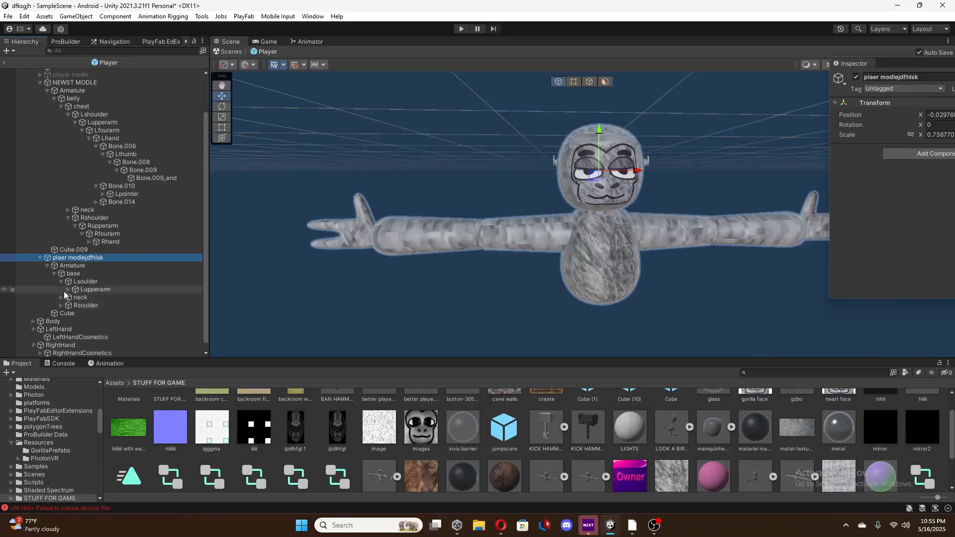
{"action": "left_click", "coordinate": [68, 290]}
{"action": "left_click", "coordinate": [74, 297]}
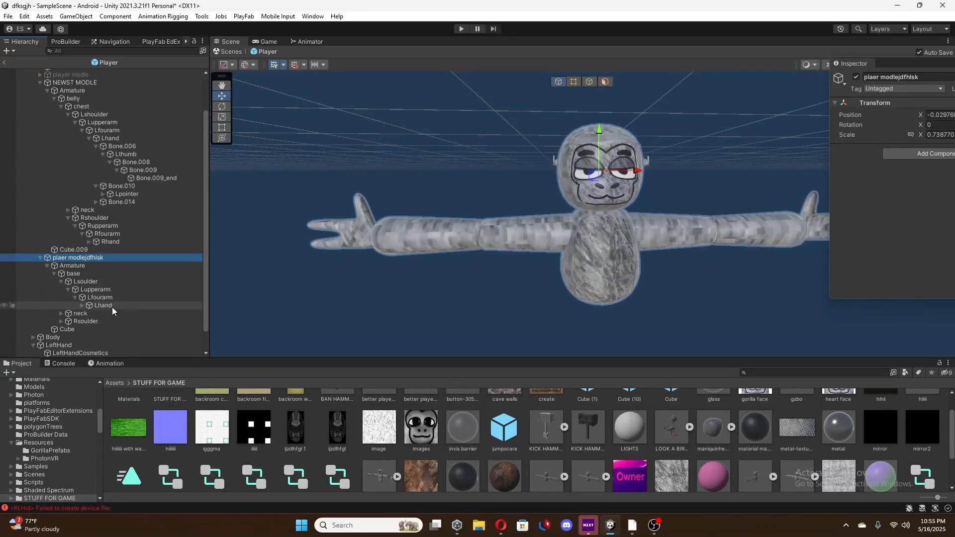
{"action": "left_click_drag", "start_coordinate": [918, 66], "coordinate": [787, 91]}
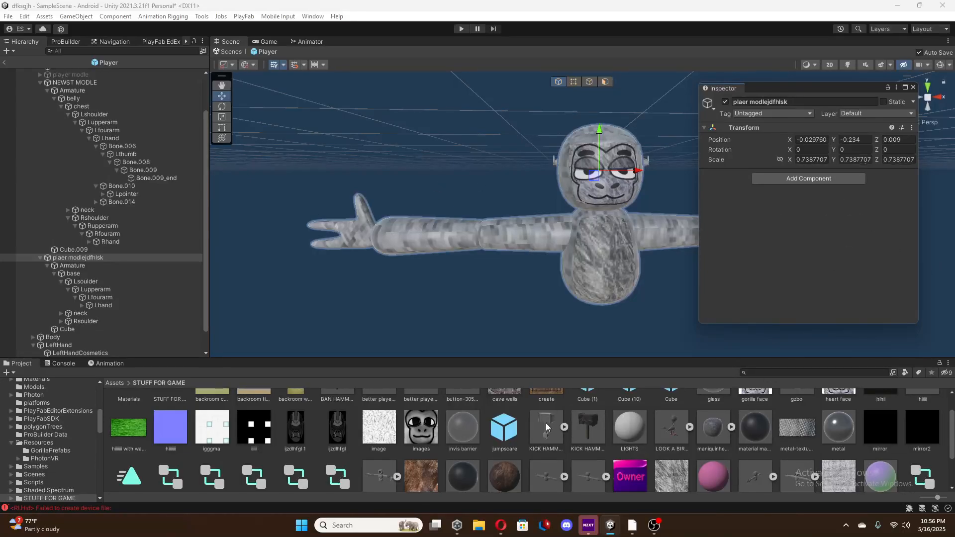
Add the Fast IK Fabric script component to the Lhand bone of the "plaer modlejdfhlsk" armature.
{"action": "left_click", "coordinate": [798, 179]}
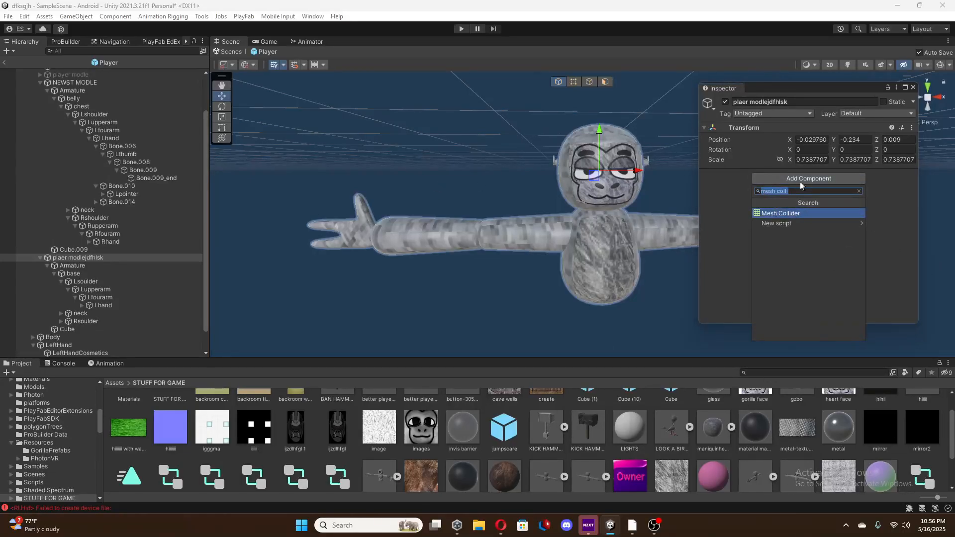
{"action": "left_click", "coordinate": [873, 209]}
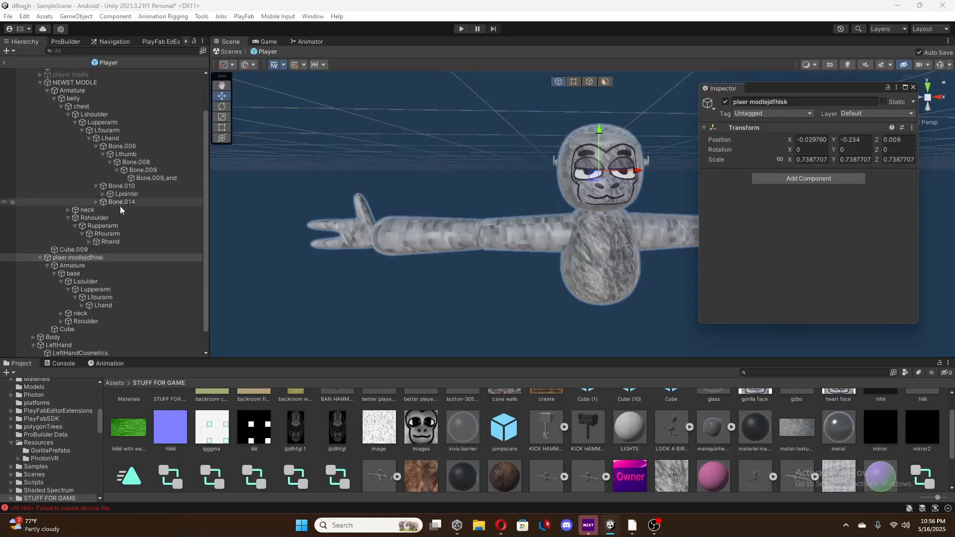
{"action": "scroll", "coordinate": [101, 302], "scroll_direction": "down", "scroll_amount": 1}
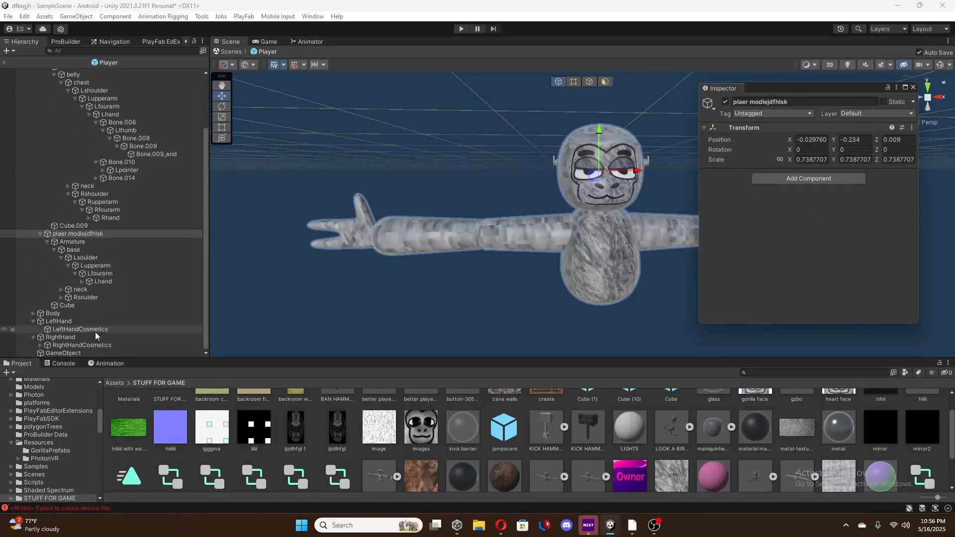
{"action": "left_click", "coordinate": [104, 282]}
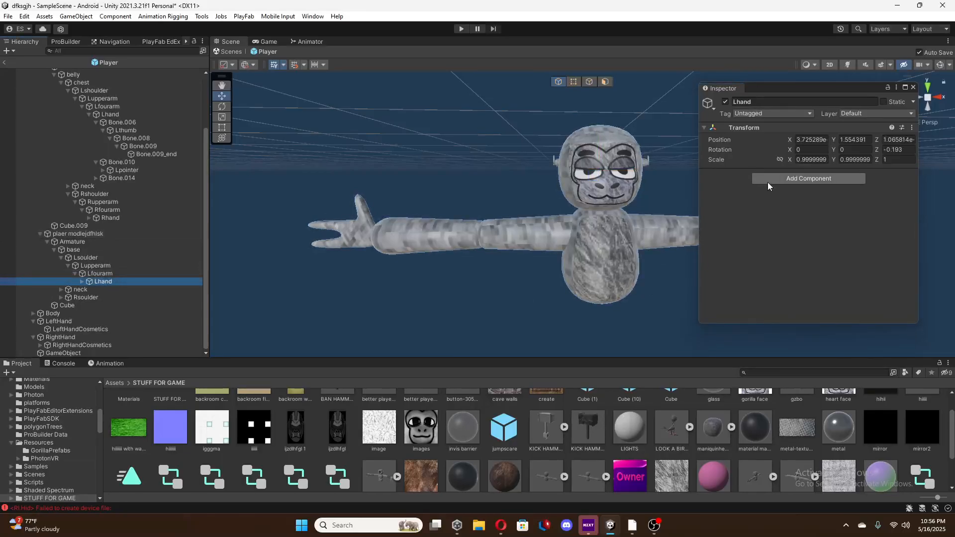
{"action": "left_click", "coordinate": [795, 179]}
{"action": "key", "text": "BackSpace"}
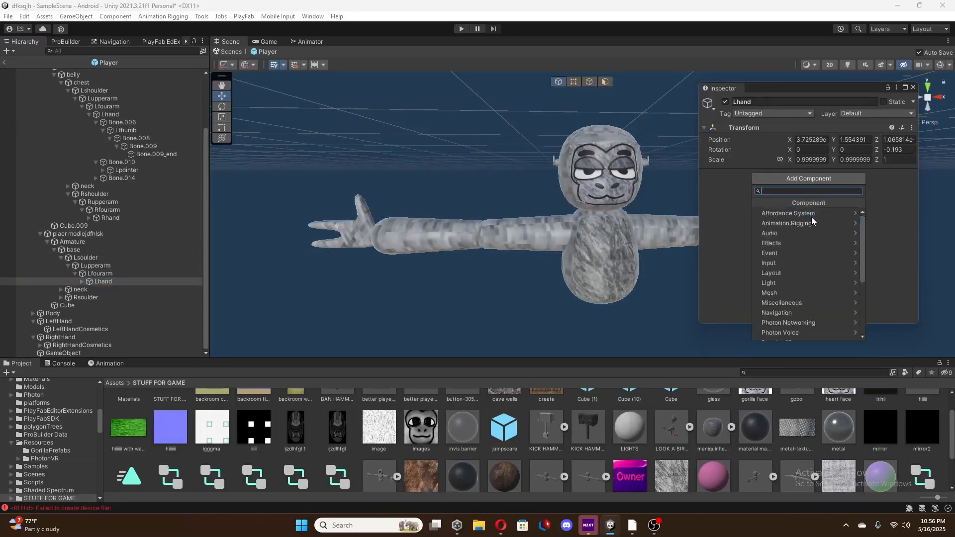
{"action": "type", "text": "fa"}
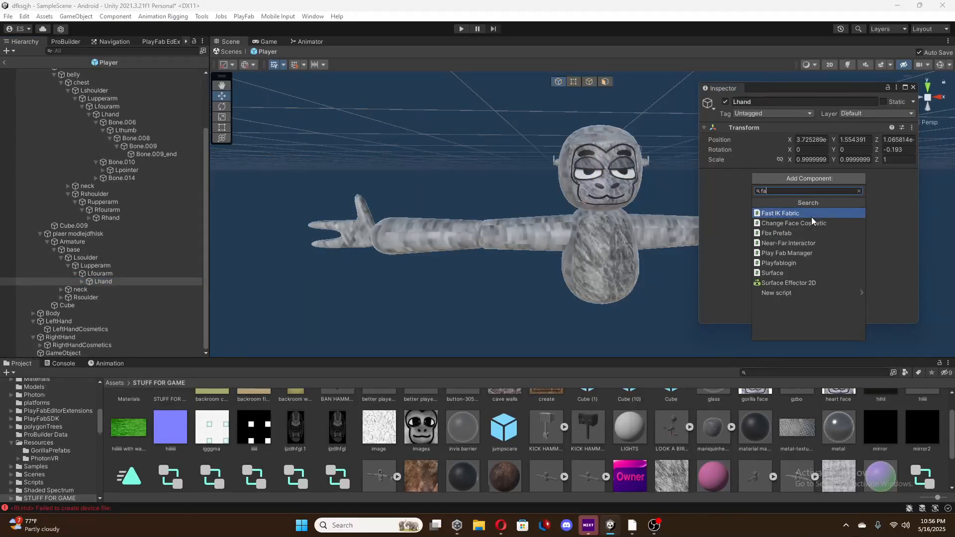
{"action": "type", "text": "st ok"}
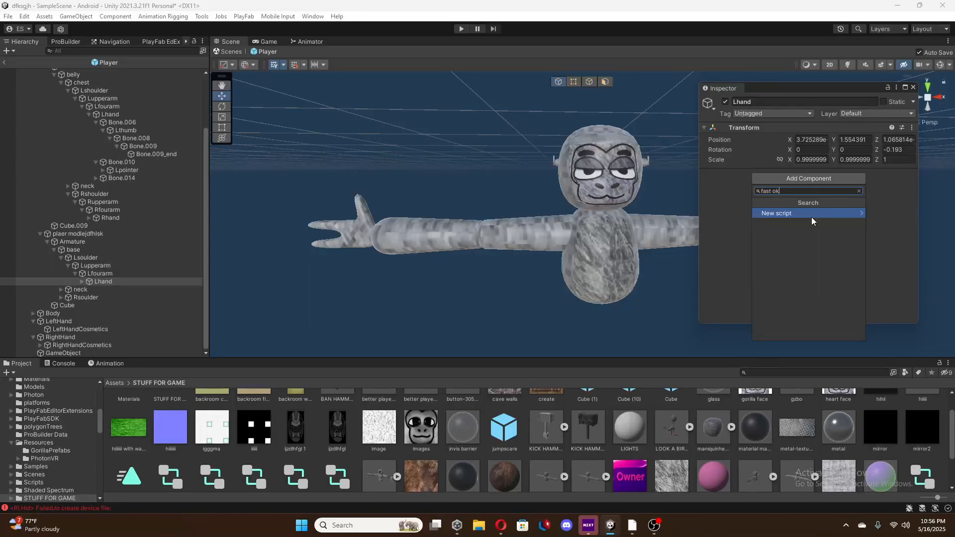
{"action": "type", "text": "u"}
{"action": "key", "text": "BackSpace"}
{"action": "key", "text": "BackSpace"}
{"action": "type", "text": "ik"}
{"action": "key", "text": "Return"}
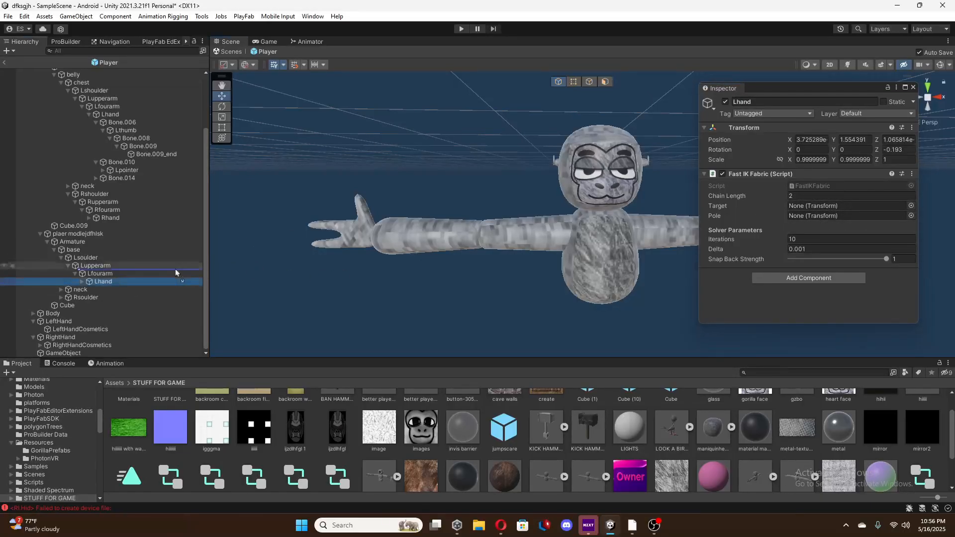
Assign the Player's LeftHand as the Fast IK Fabric target on Lhand and the new armature's Lupperarm as its pole.
{"action": "left_click", "coordinate": [151, 282]}
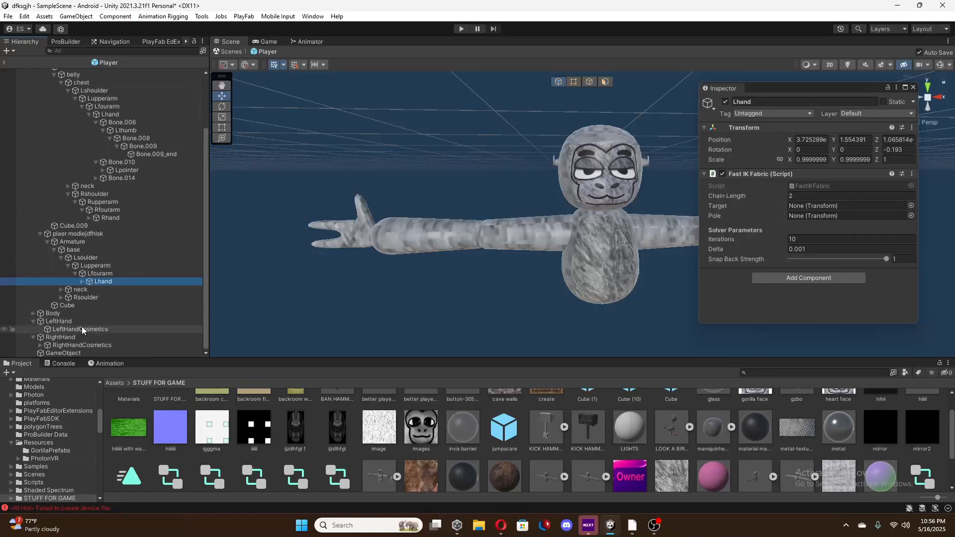
{"action": "left_click_drag", "start_coordinate": [56, 321], "coordinate": [830, 207]}
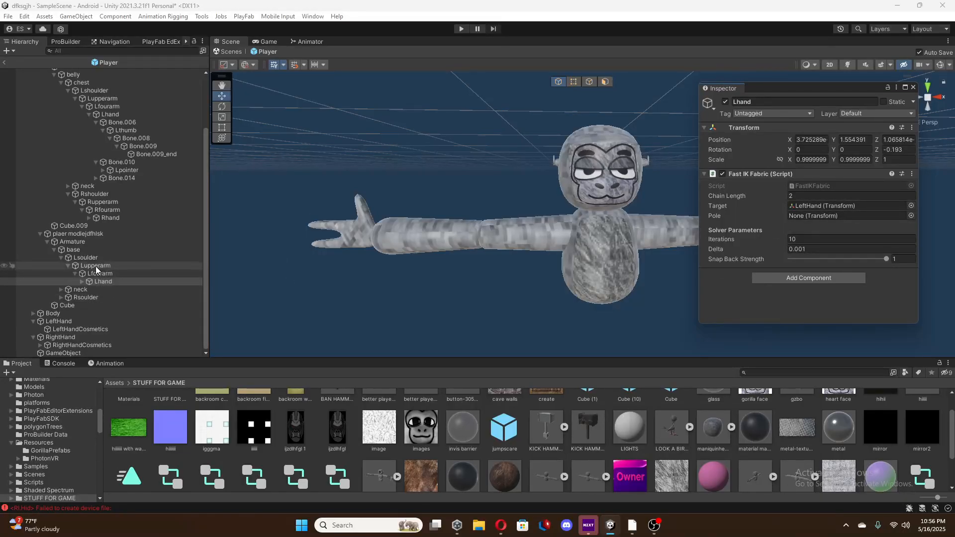
{"action": "left_click_drag", "start_coordinate": [96, 267], "coordinate": [822, 219]}
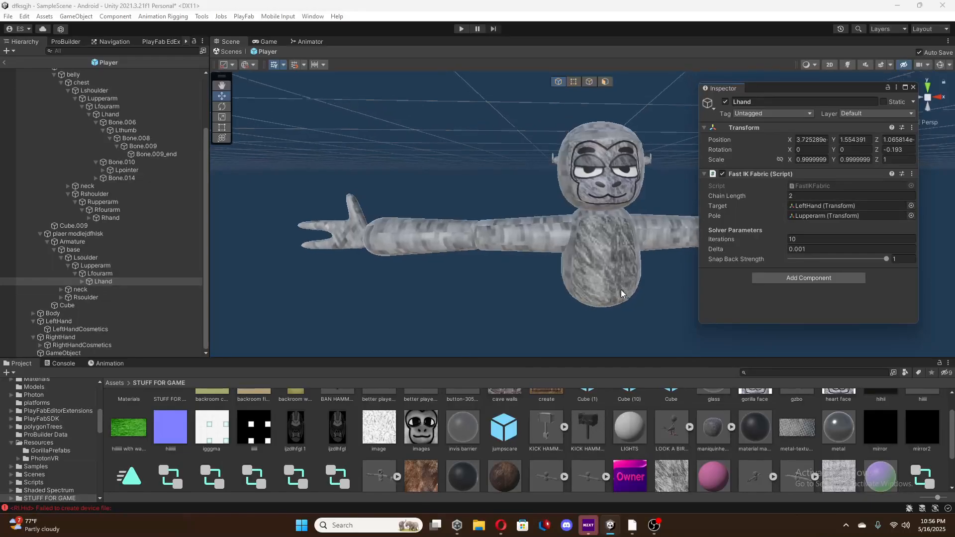
{"action": "scroll", "coordinate": [621, 290], "scroll_direction": "down", "scroll_amount": 3}
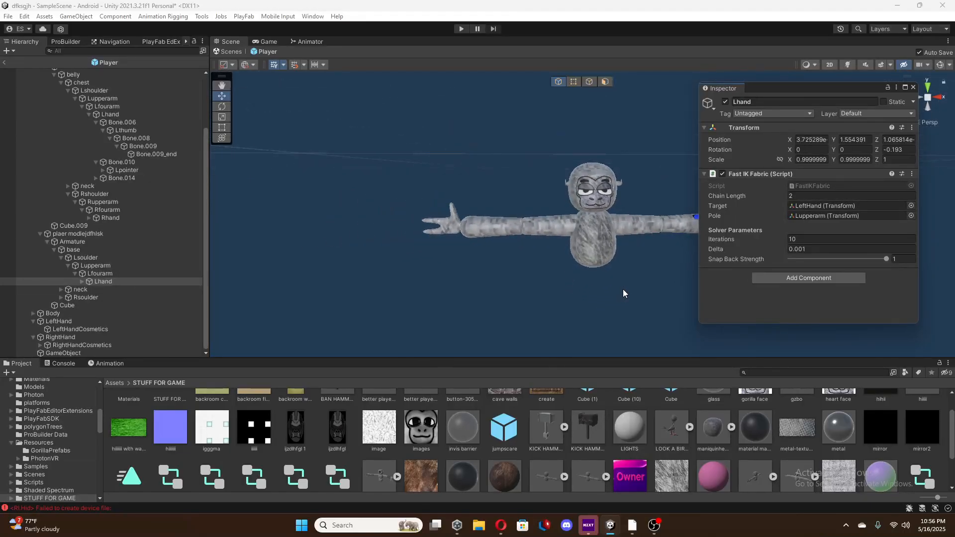
{"action": "scroll", "coordinate": [622, 288], "scroll_direction": "down", "scroll_amount": 5}
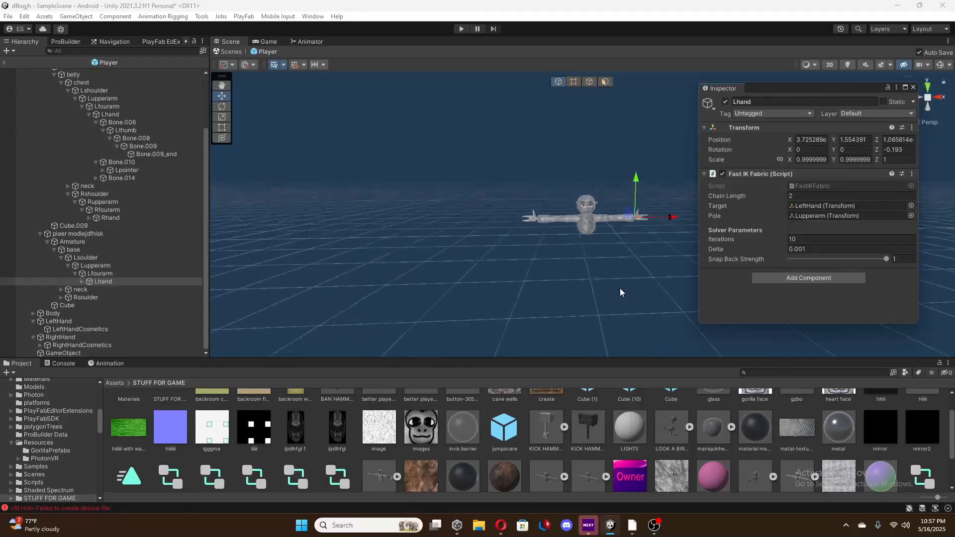
{"action": "right_click_drag", "start_coordinate": [618, 289], "coordinate": [638, 277]}
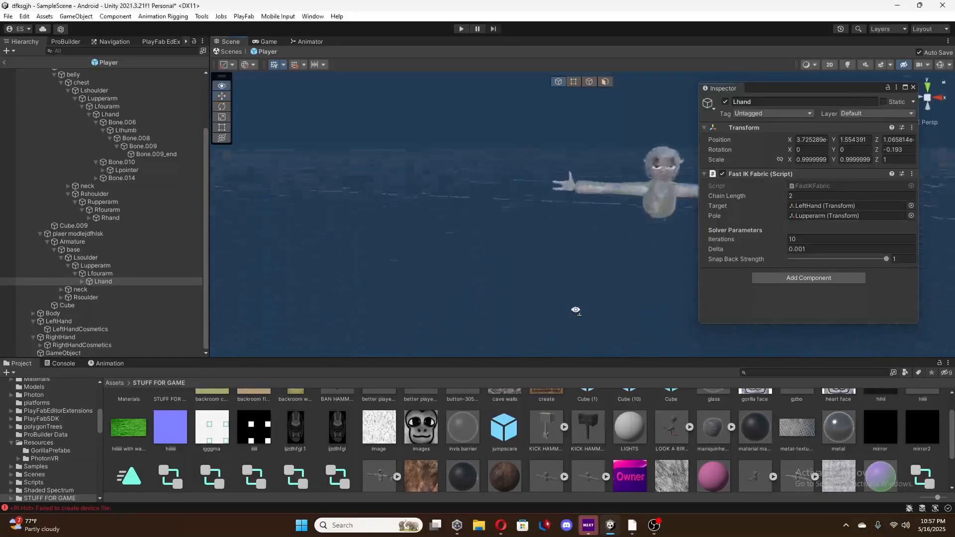
{"action": "right_click_drag", "start_coordinate": [575, 310], "coordinate": [606, 280]}
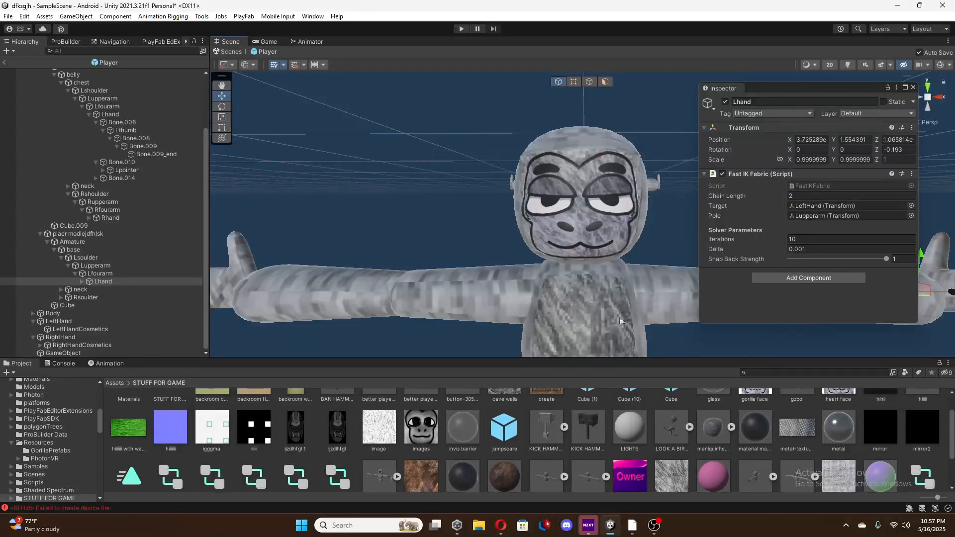
{"action": "left_click", "coordinate": [659, 528]}
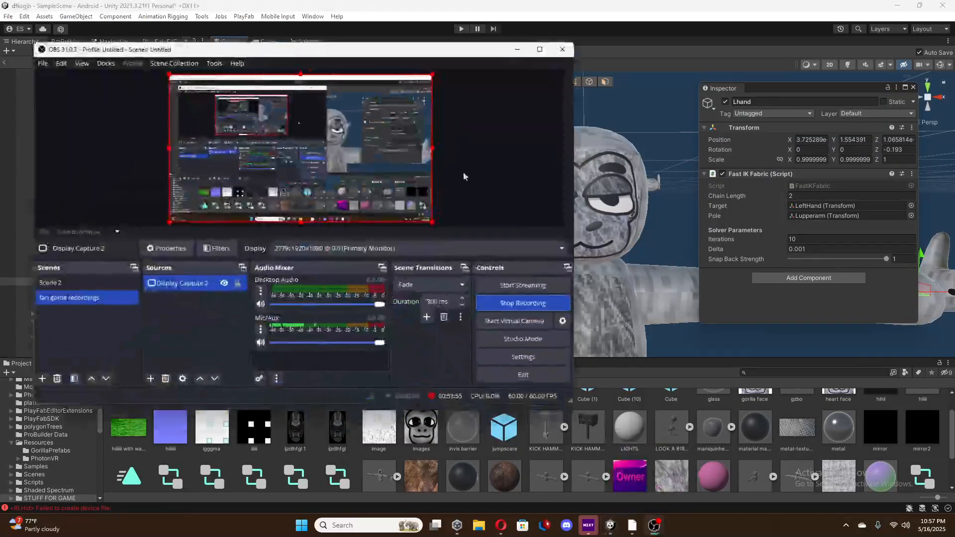